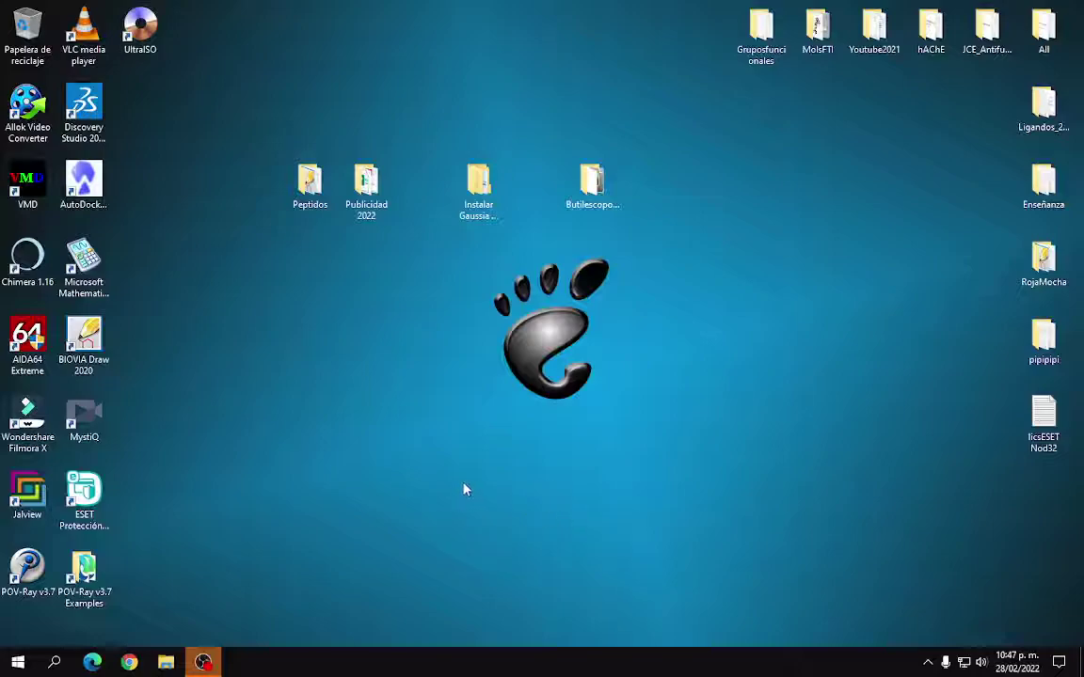
Open the Chrome browser from the desktop
left_click_drag(169, 3, 1080, 616)
left_click(622, 467)
left_click(166, 663)
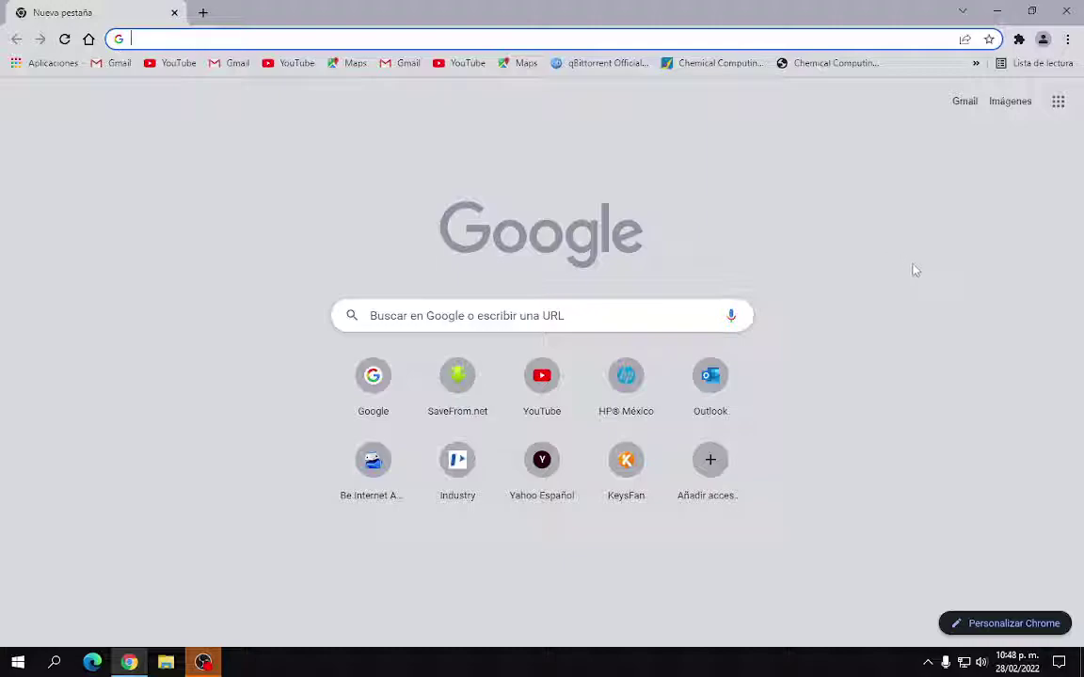
left_click(619, 316)
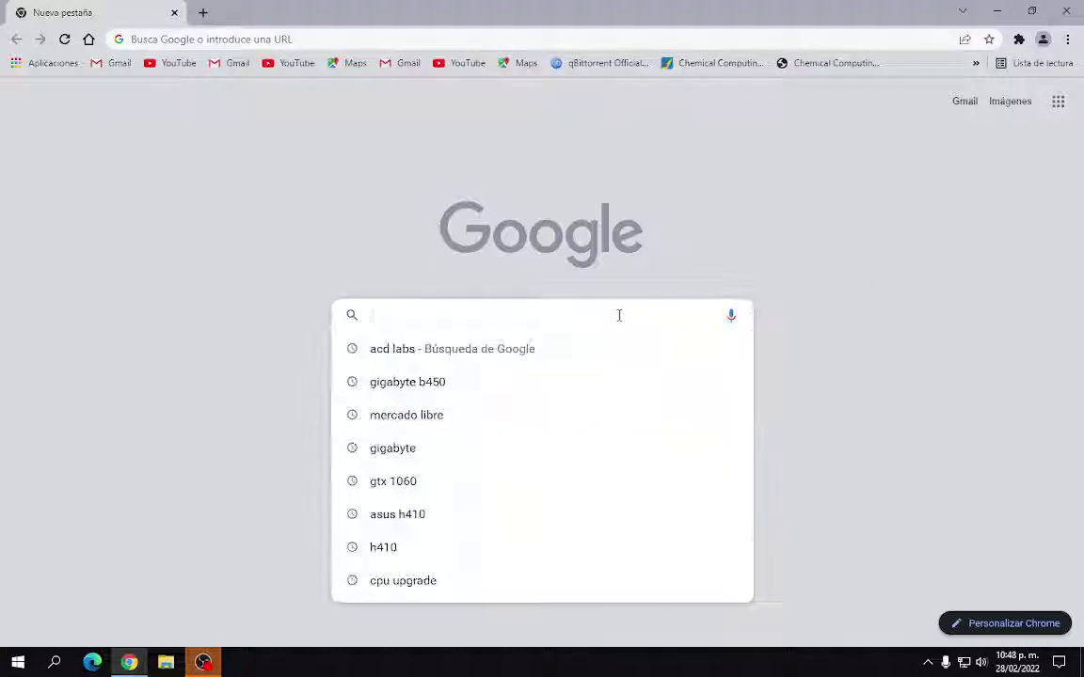
left_click(938, 352)
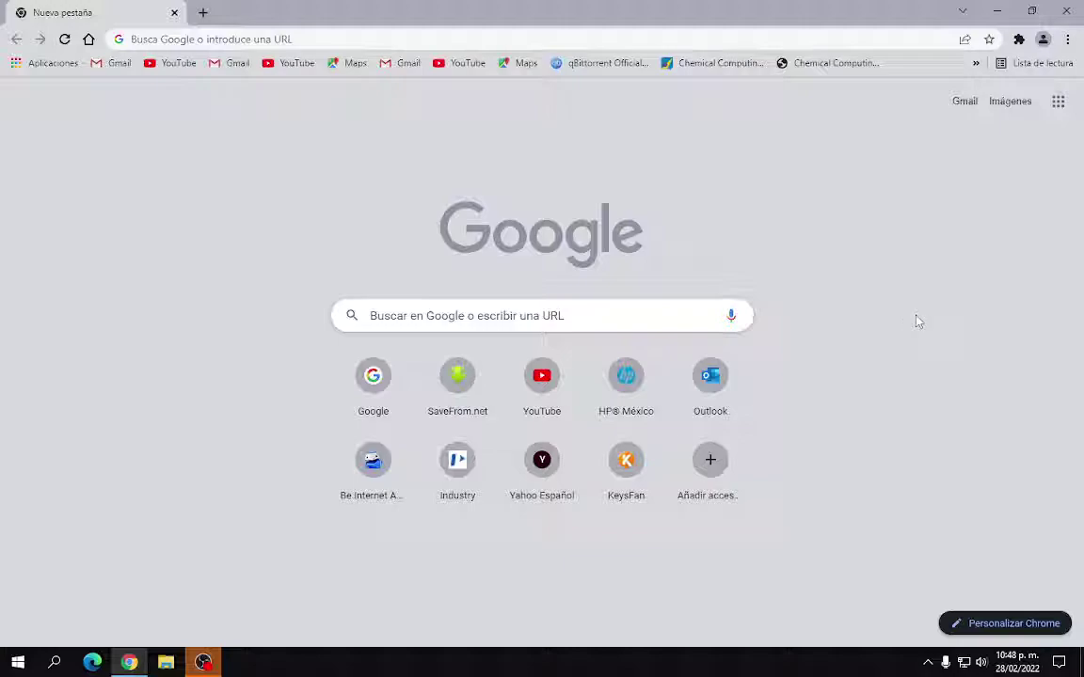
left_click(584, 303)
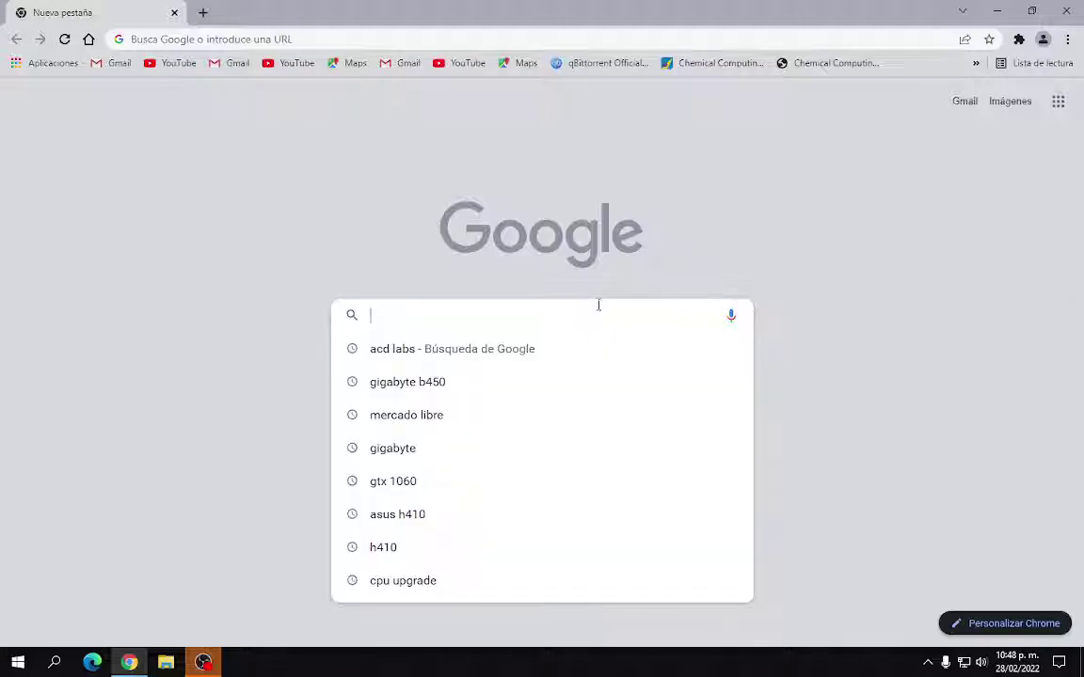
left_click(892, 304)
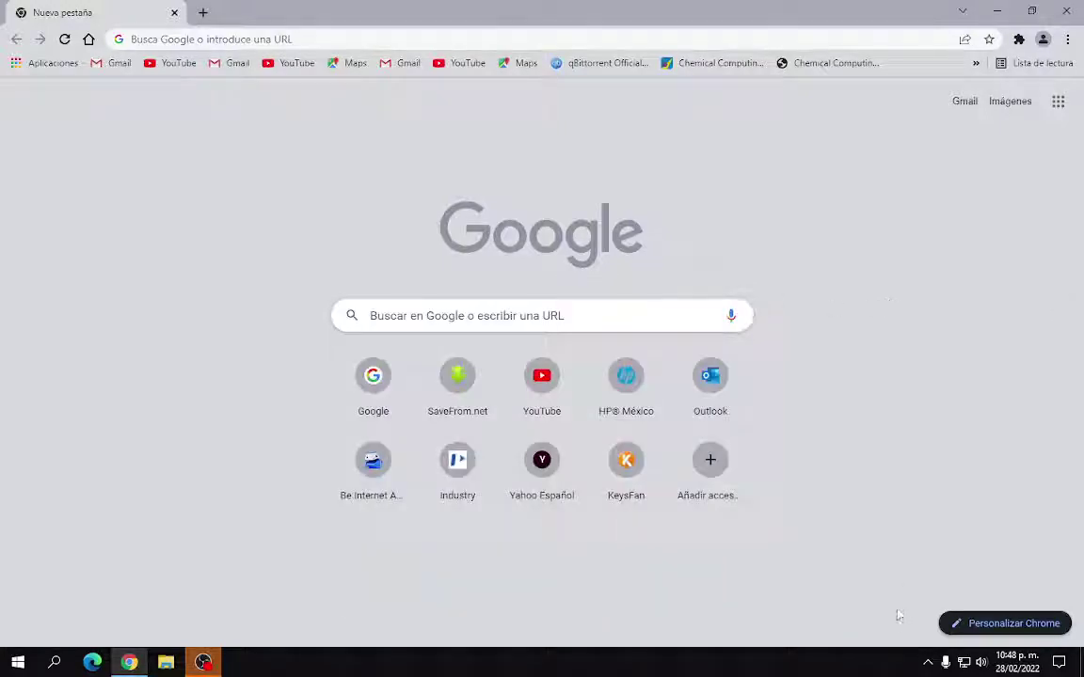
left_click(928, 662)
left_click(852, 447)
left_click(445, 313)
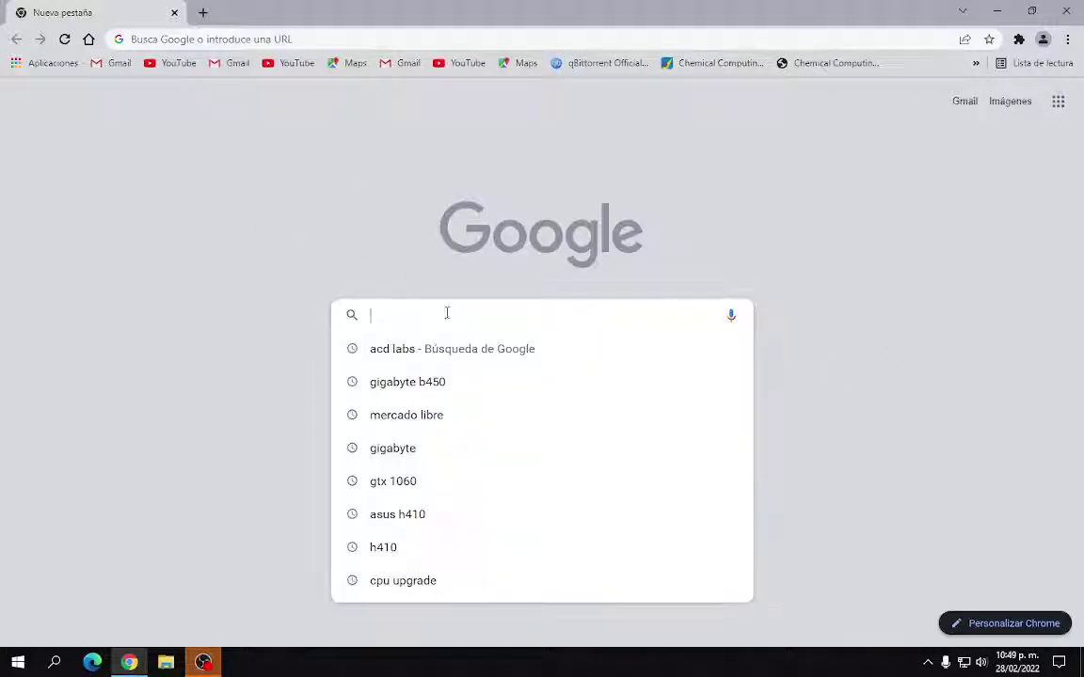
left_click(841, 372)
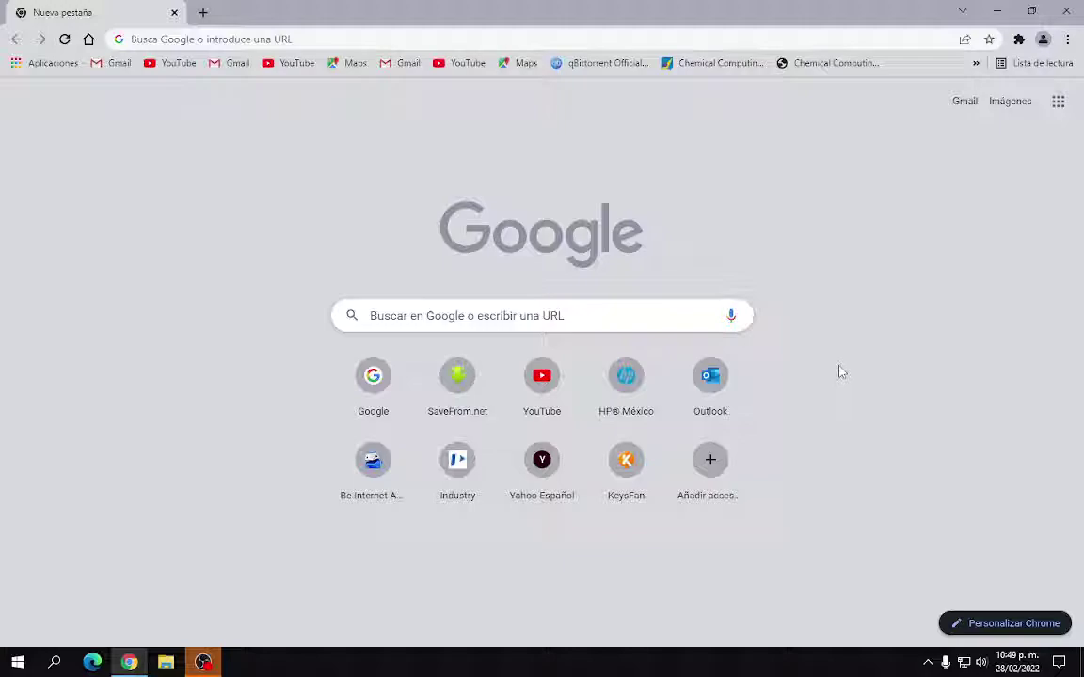
Search Google for "ubunutu" and open the Get Ubuntu | Download result
left_click(634, 322)
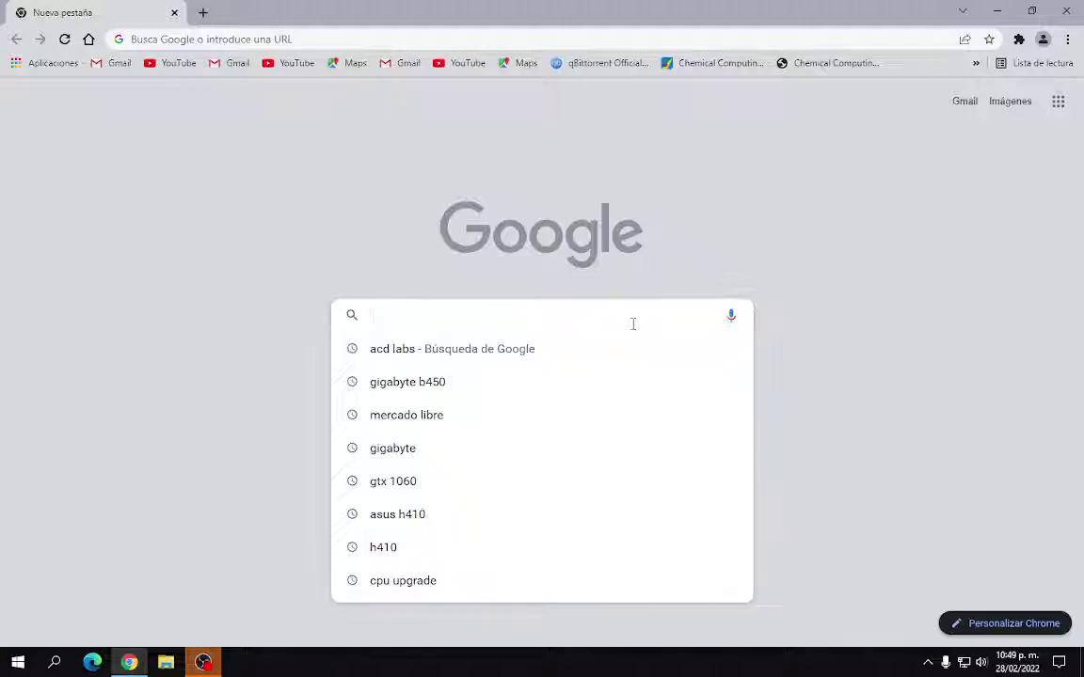
type("ubunutu")
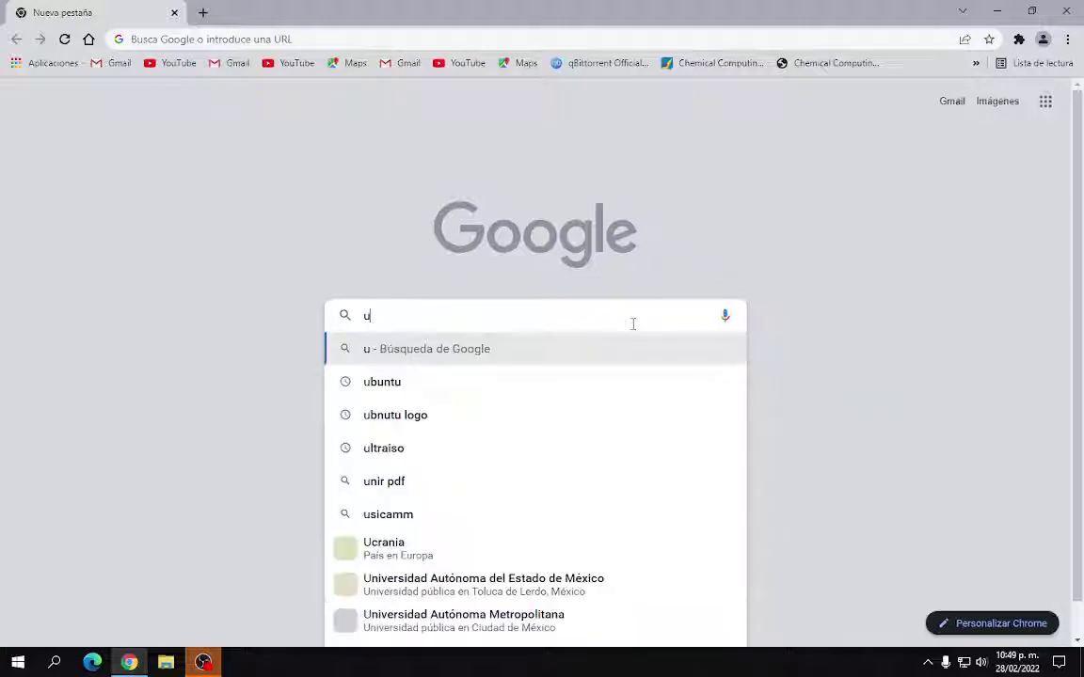
key("Return")
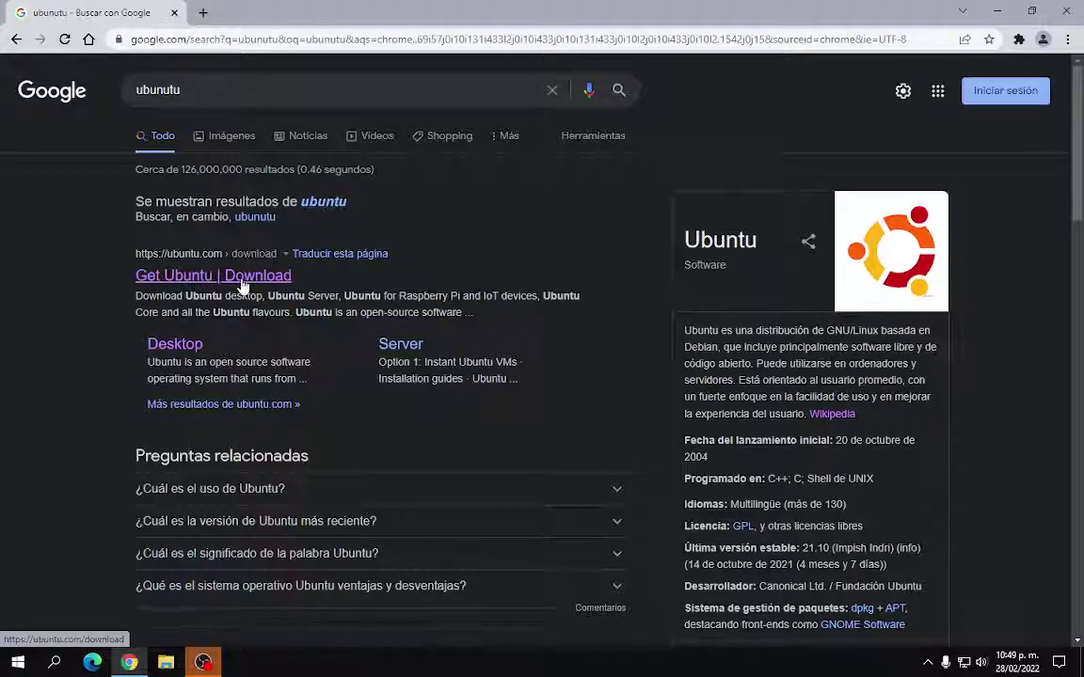
left_click(283, 278)
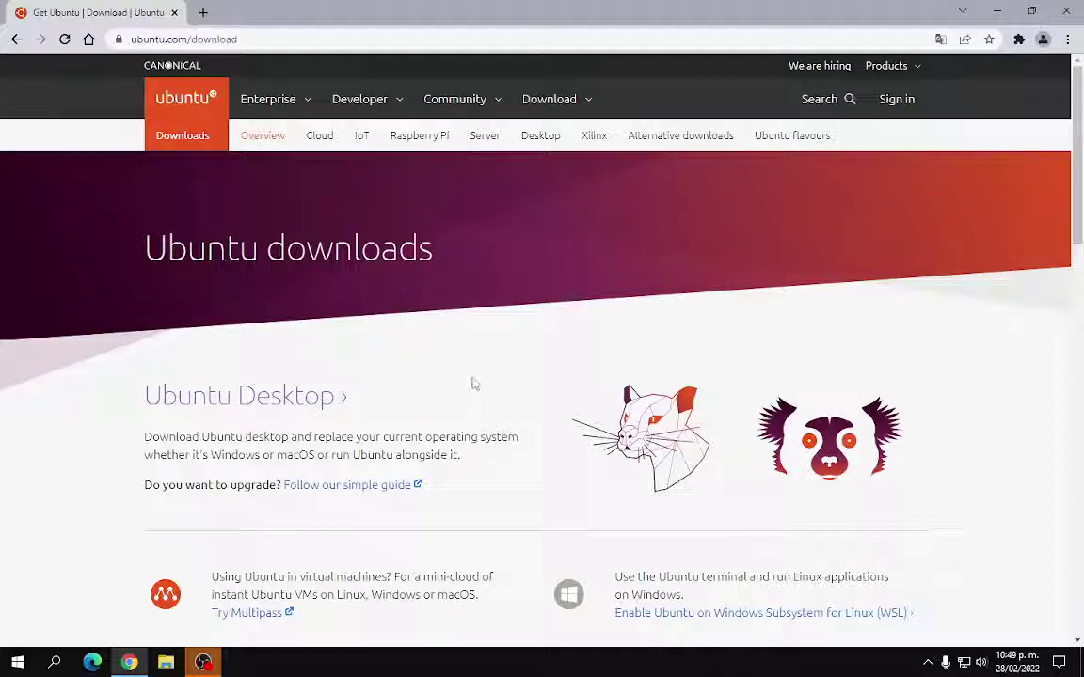
Save the image behind each of the two Ubuntu mascots as an SVG file in the Descargas folder
right_click(643, 435)
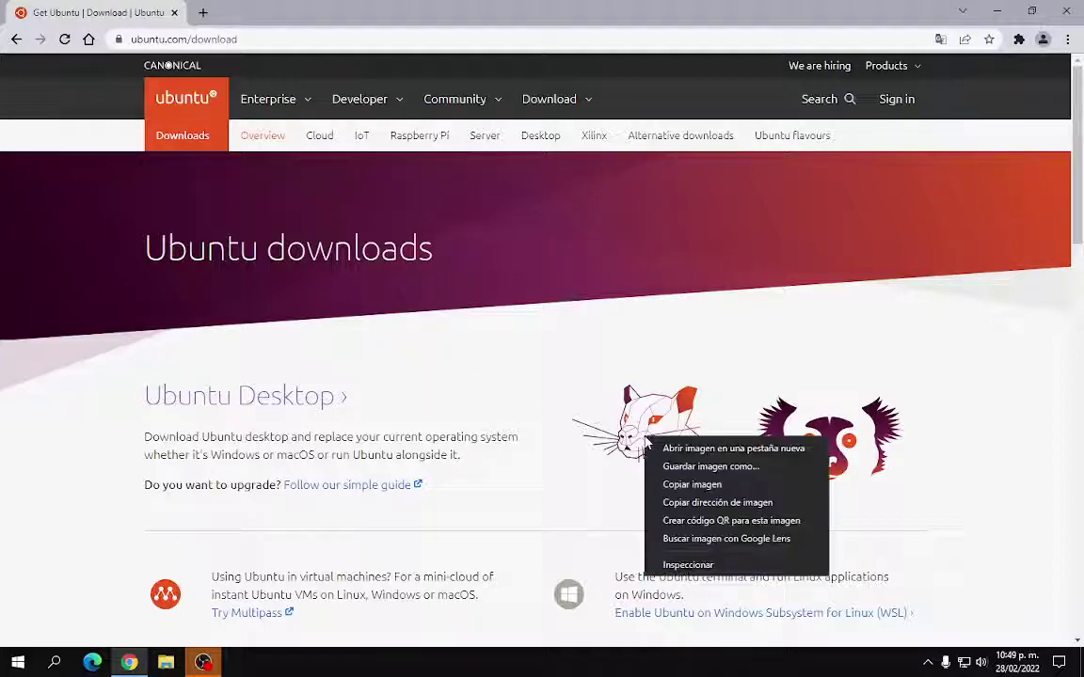
left_click(670, 467)
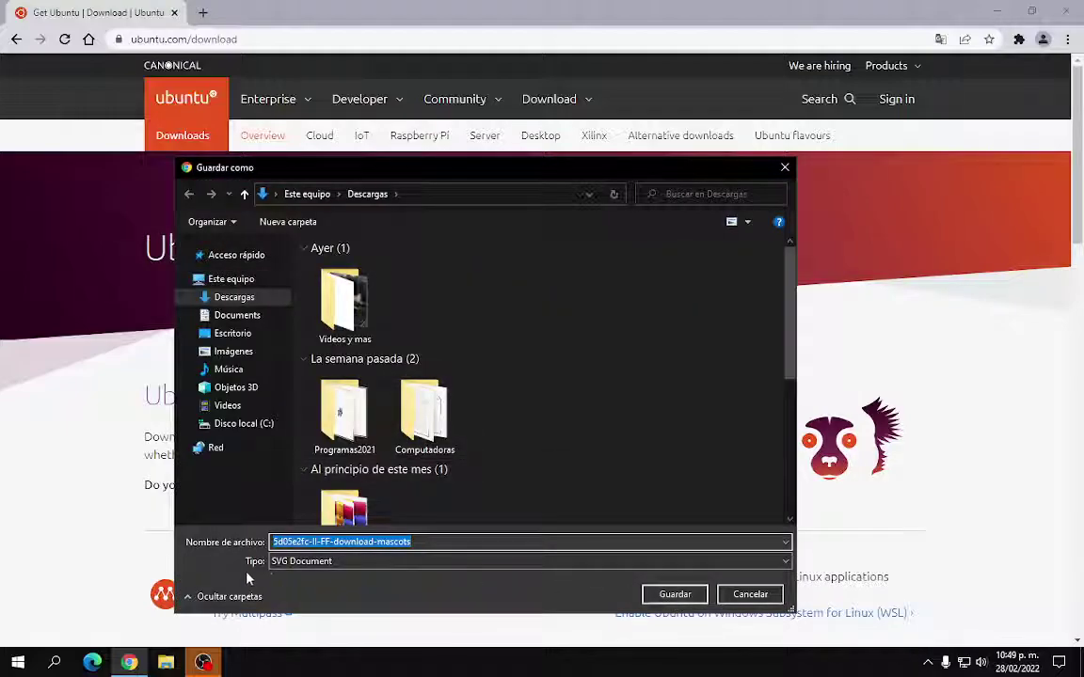
left_click(674, 595)
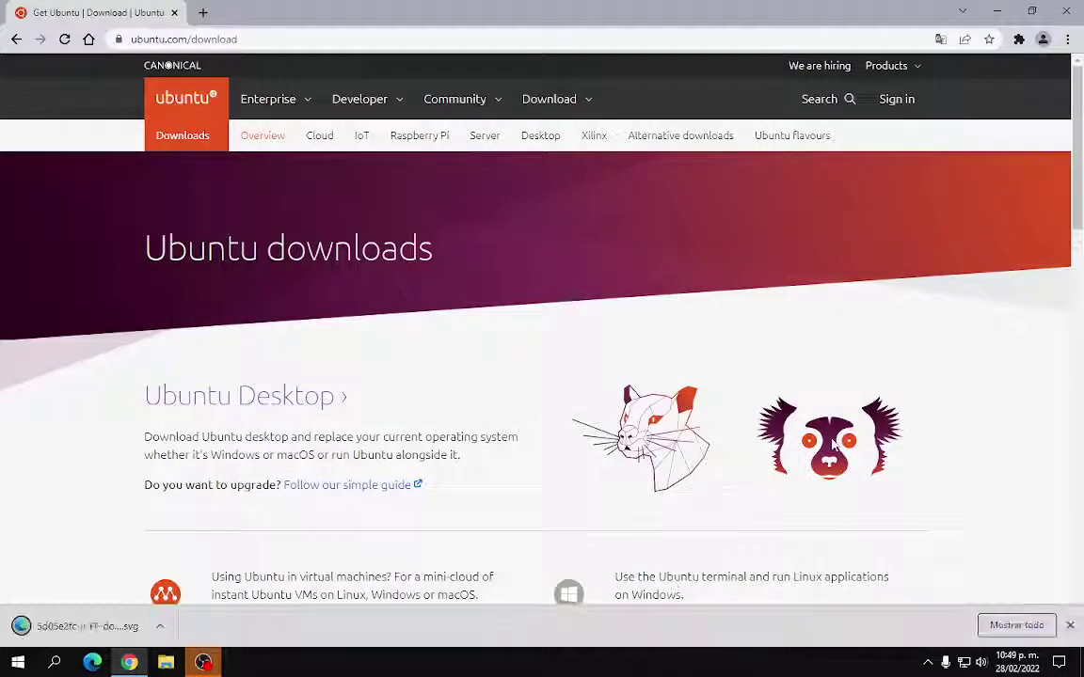
right_click(837, 454)
left_click(896, 469)
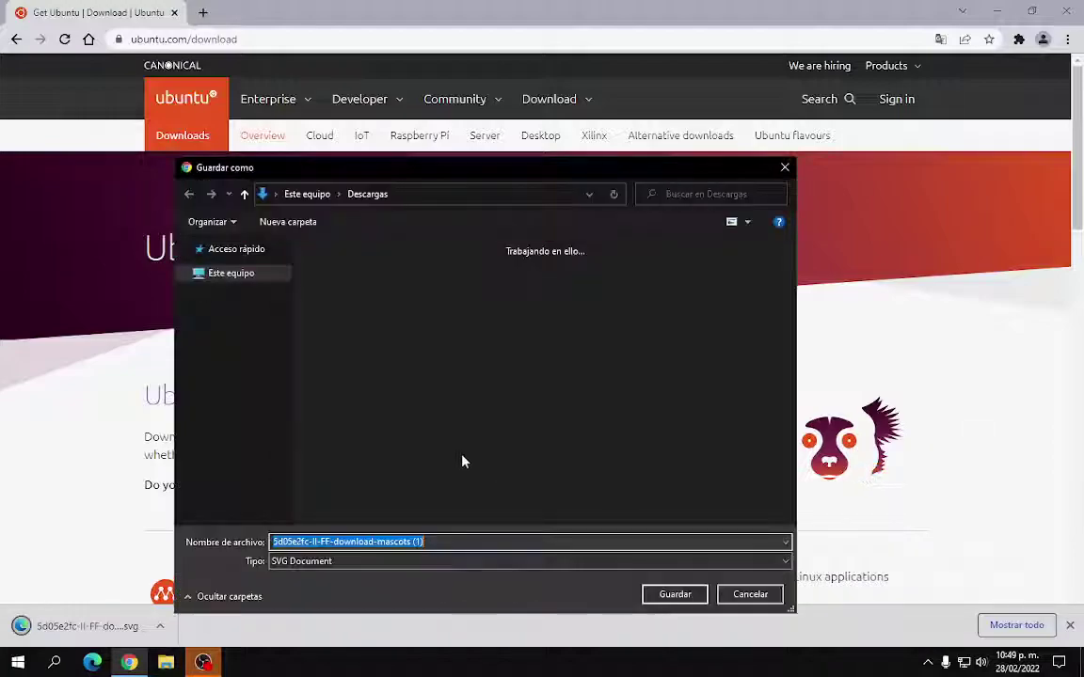
left_click(690, 603)
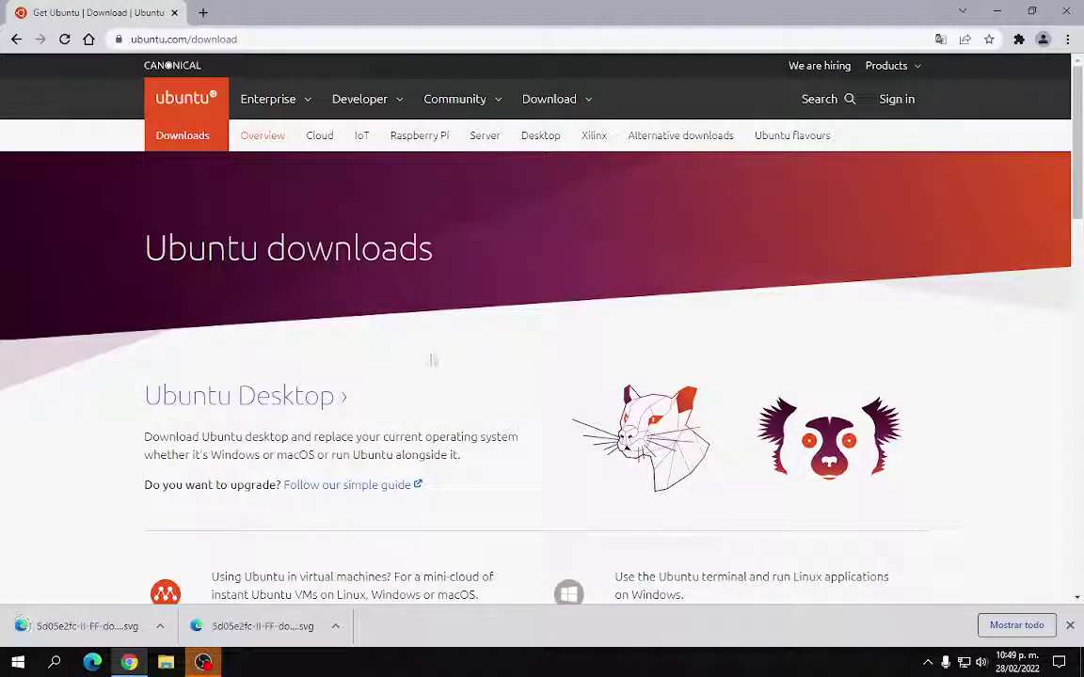
Examine the Ubuntu downloads page, from its heading and Ubuntu Desktop section to the other editions and support information
scroll(555, 439, "down", 3)
scroll(569, 442, "up", 3)
scroll(535, 411, "down", 5)
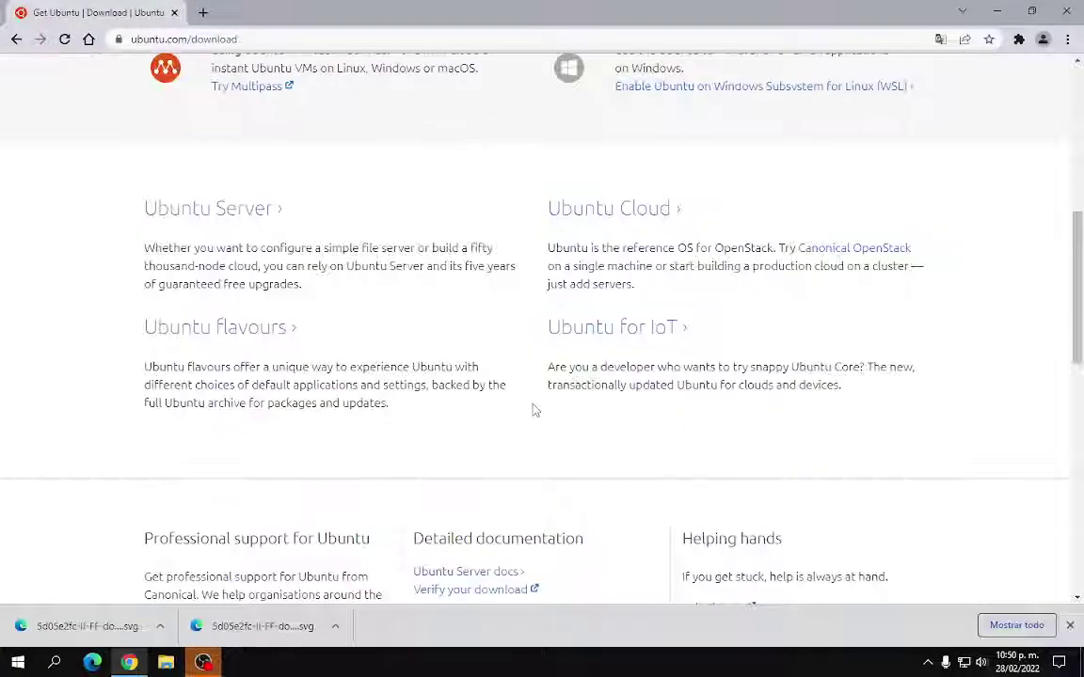
scroll(534, 411, "up", 5)
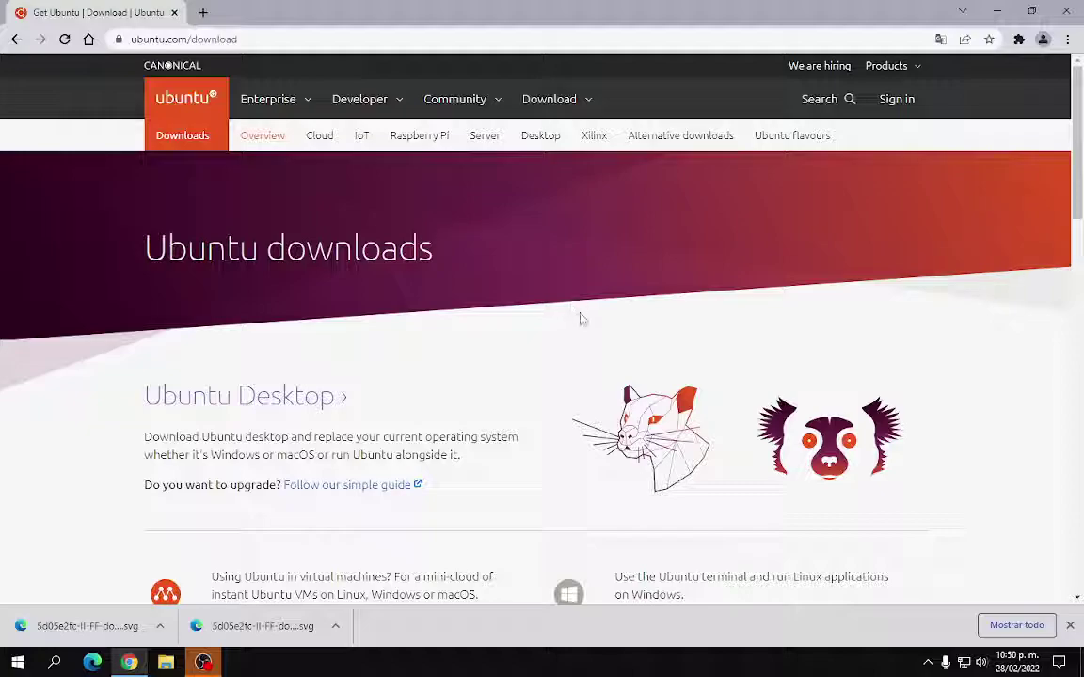
scroll(579, 314, "down", 5)
scroll(471, 439, "up", 5)
left_click_drag(434, 266, 141, 246)
left_click(443, 278)
scroll(559, 362, "down", 4)
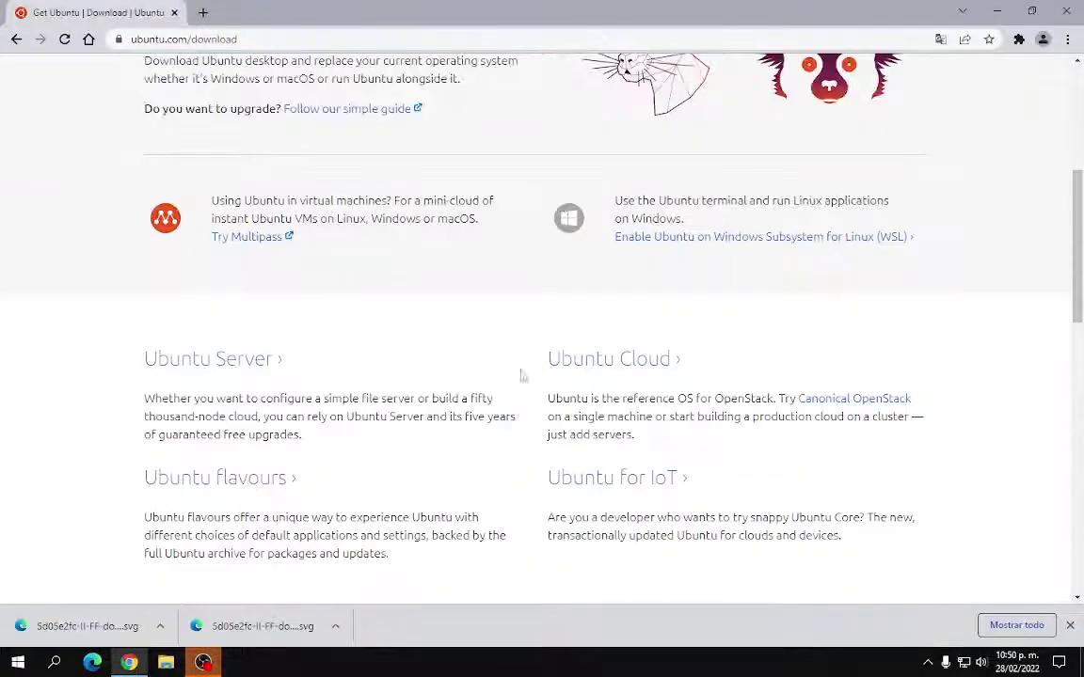
scroll(527, 375, "up", 4)
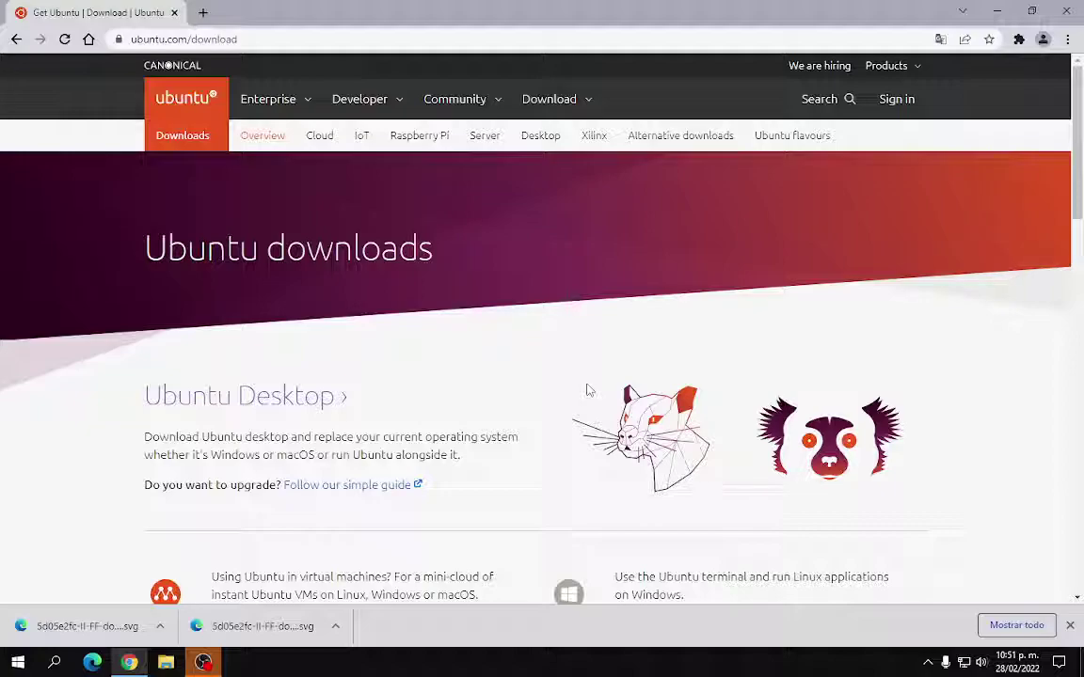
left_click_drag(474, 271, 123, 240)
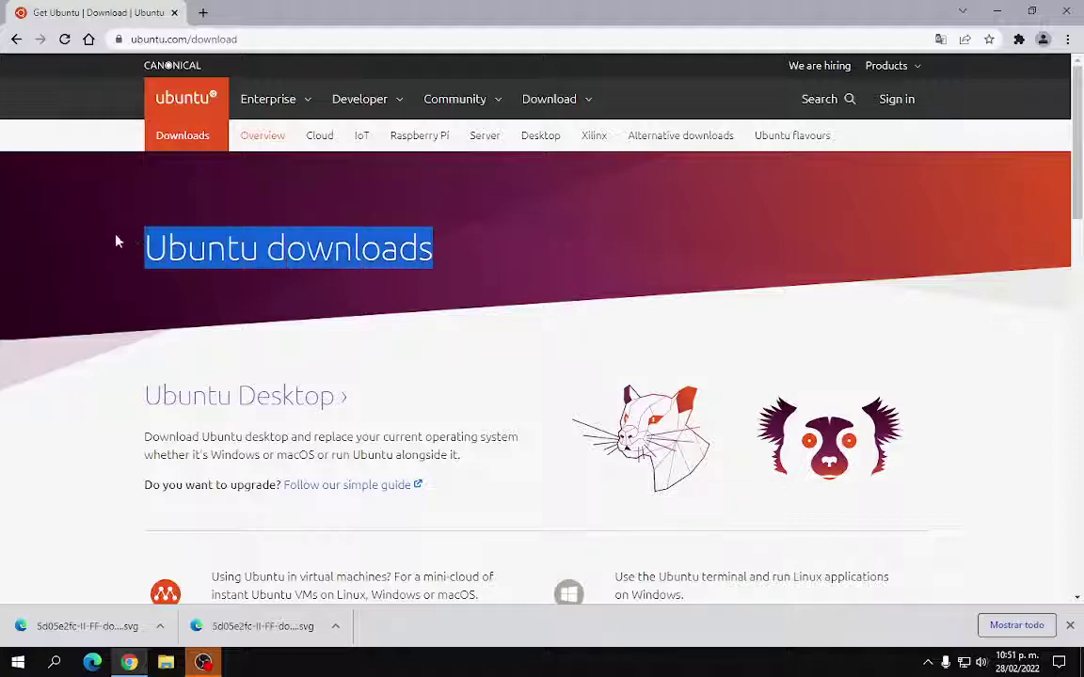
left_click(551, 324)
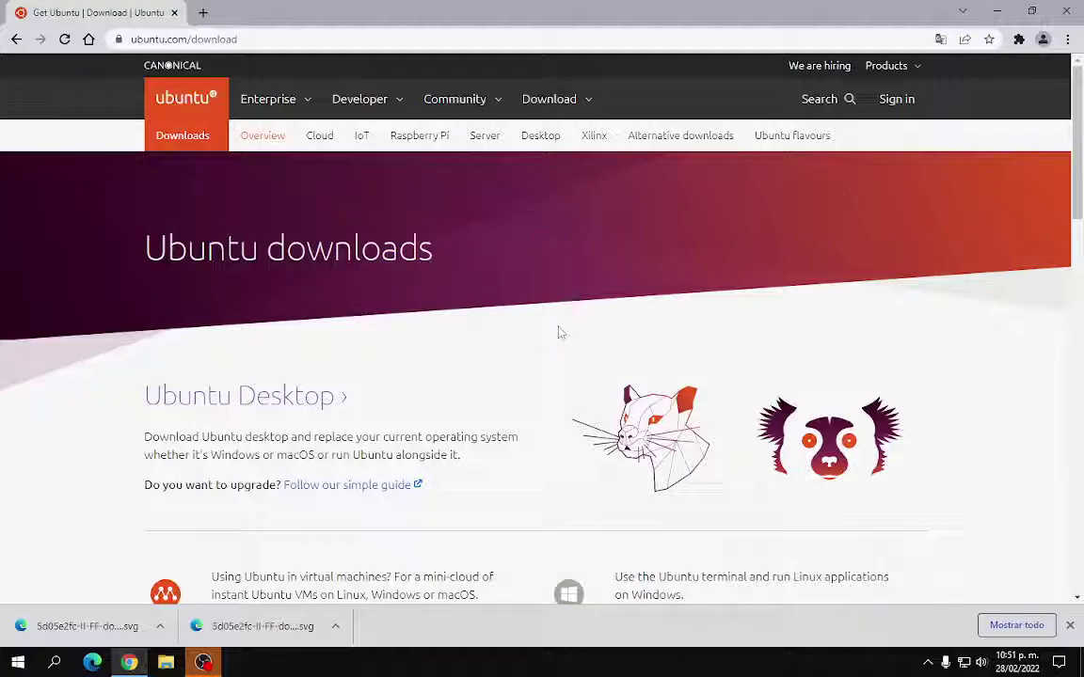
scroll(560, 344, "down", 5)
scroll(535, 382, "up", 5)
left_click_drag(477, 262, 54, 225)
left_click(583, 247)
Remove the download path from the page address and load the ubuntu.com home page
left_click(260, 38)
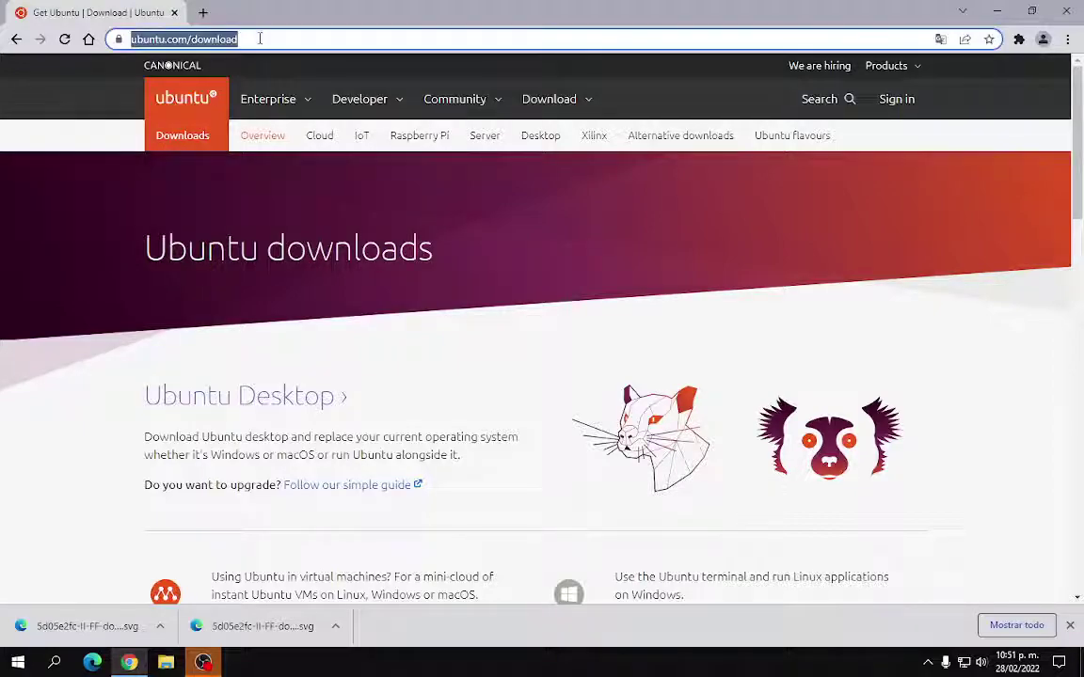
left_click(260, 38)
key("BackSpace")
key("BackSpace")
key("BackSpace")
key("BackSpace")
key("BackSpace")
key("BackSpace")
key("BackSpace")
key("BackSpace")
key("Return")
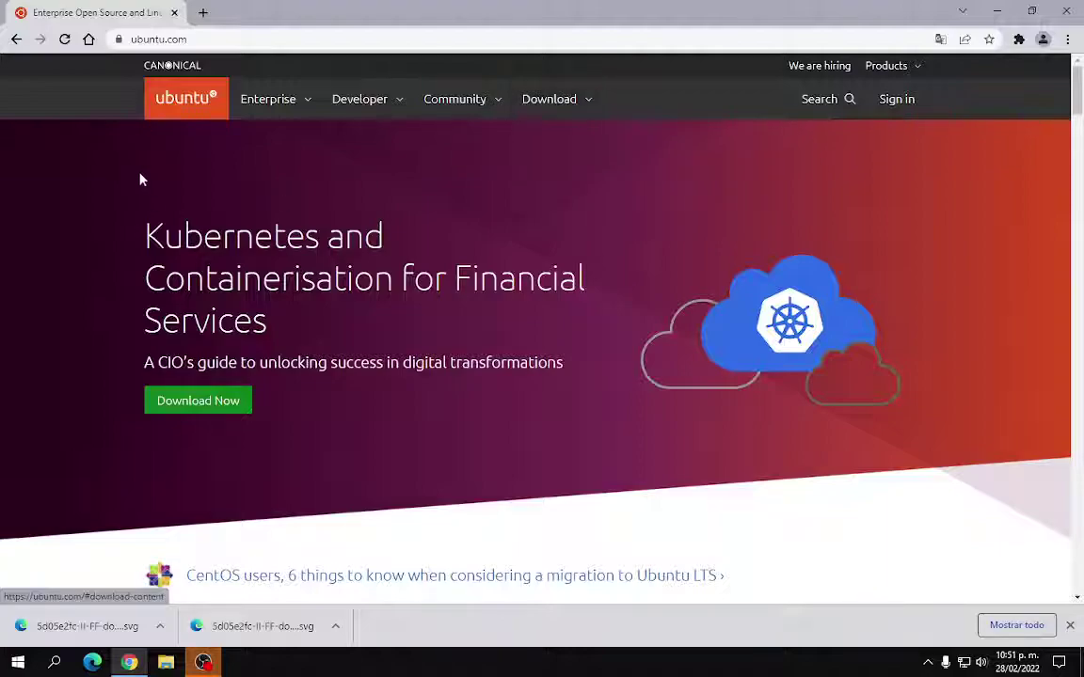
left_click(182, 104)
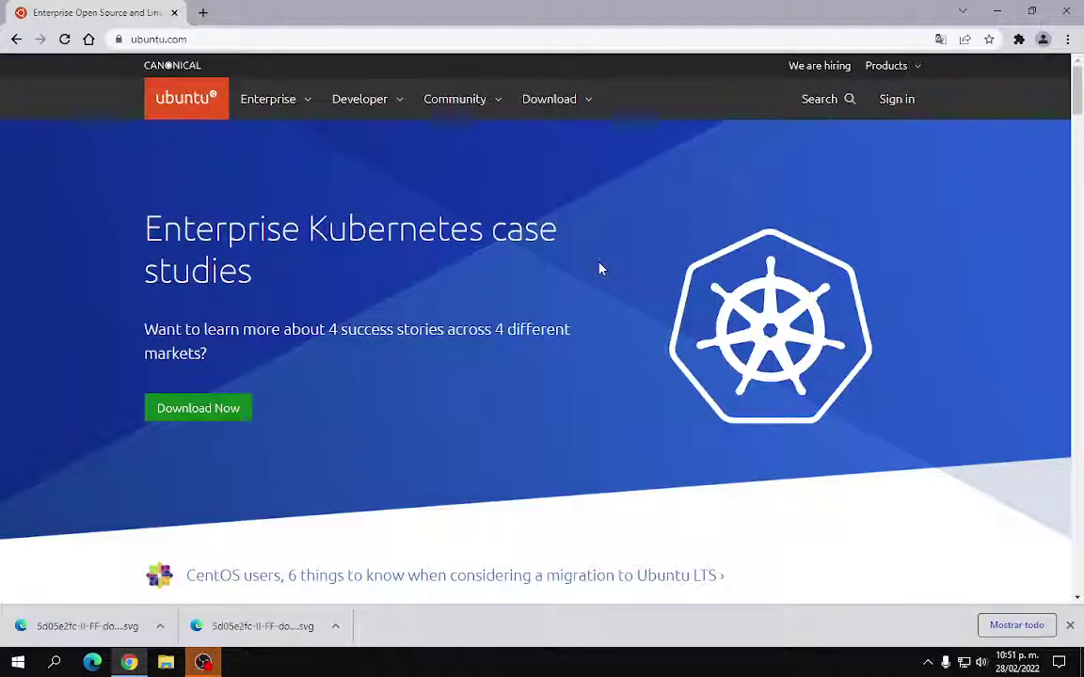
Look over the Ubuntu home page and return to the Ubuntu downloads page
scroll(581, 291, "down", 2)
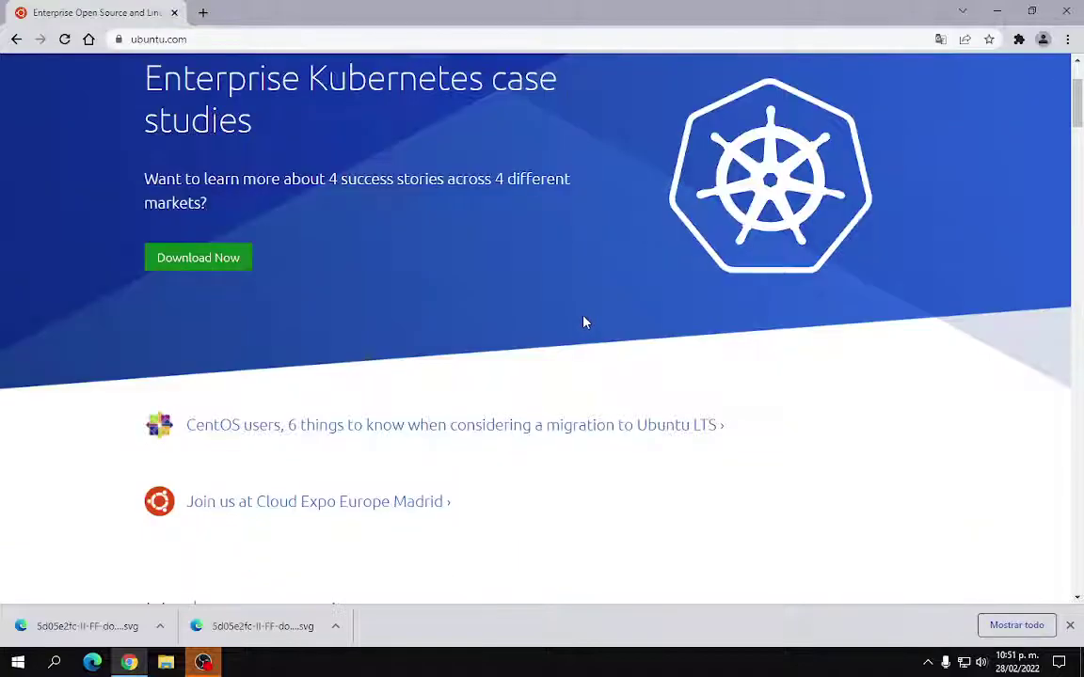
scroll(616, 372, "down", 2)
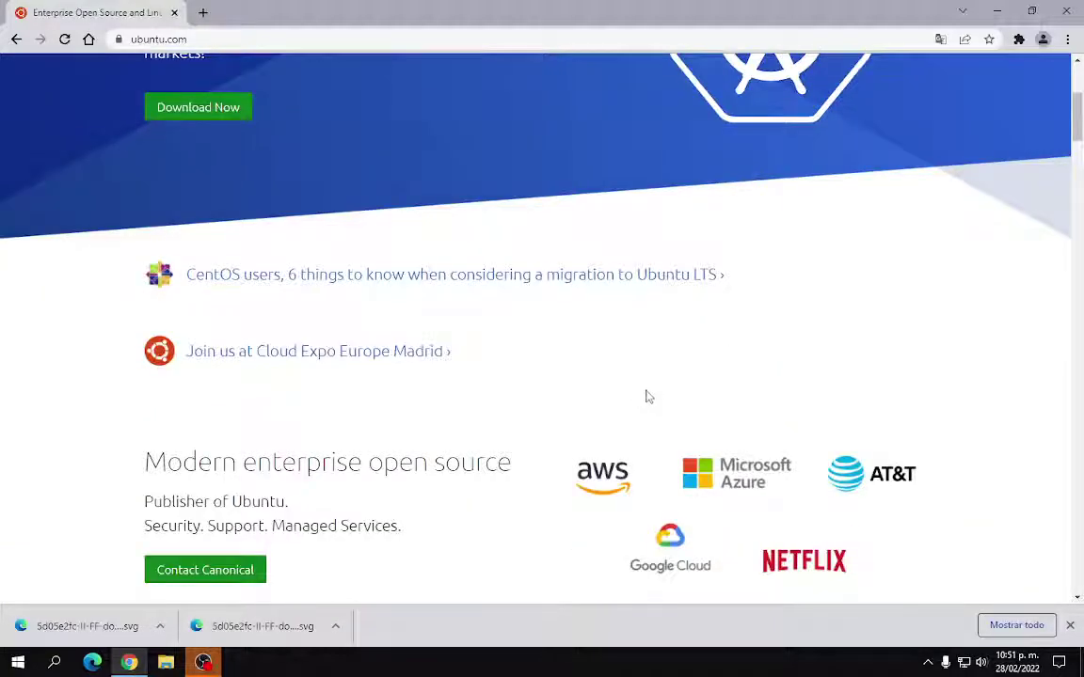
scroll(597, 419, "up", 3)
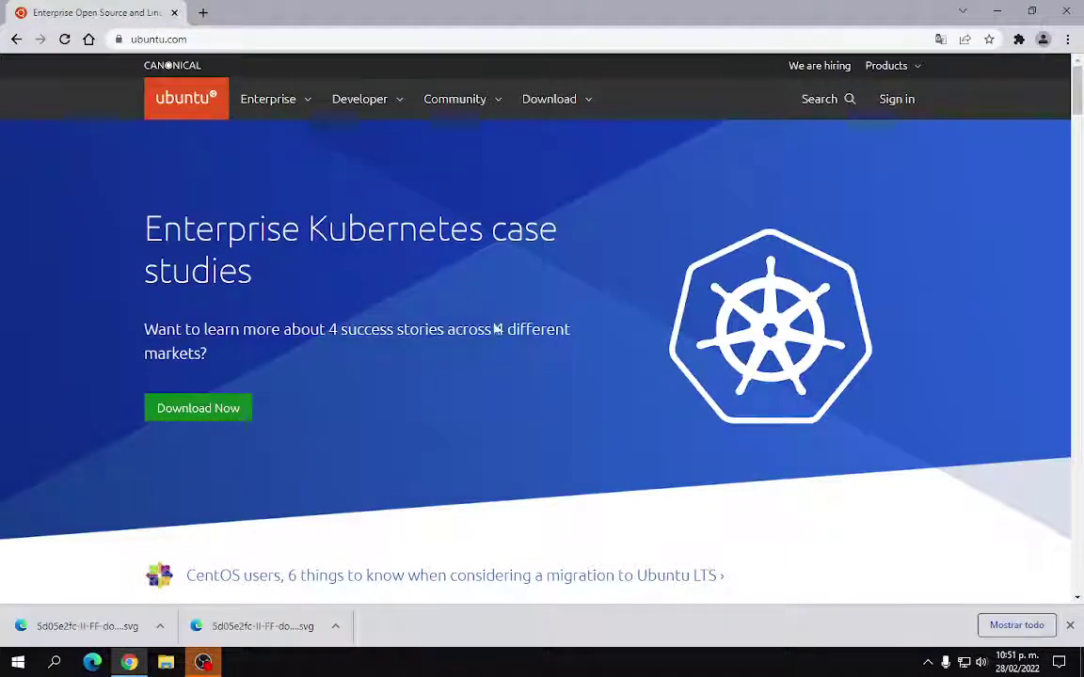
left_click(16, 38)
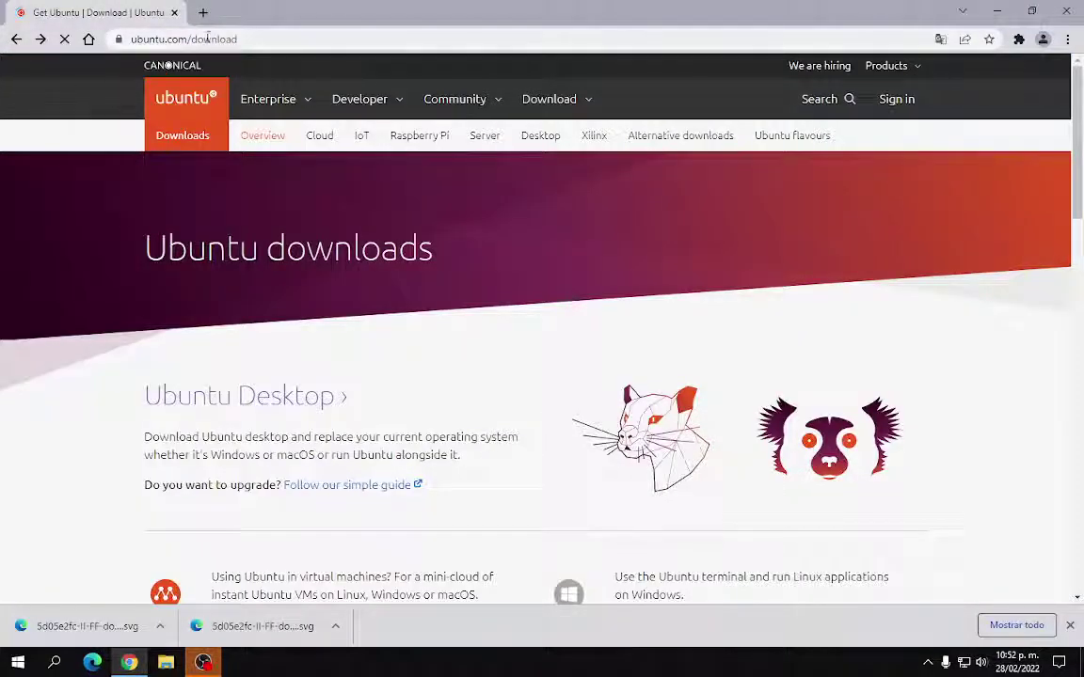
left_click(327, 40)
left_click(328, 40)
key("BackSpace")
key("BackSpace")
key("BackSpace")
key("BackSpace")
key("BackSpace")
key("BackSpace")
key("BackSpace")
key("BackSpace")
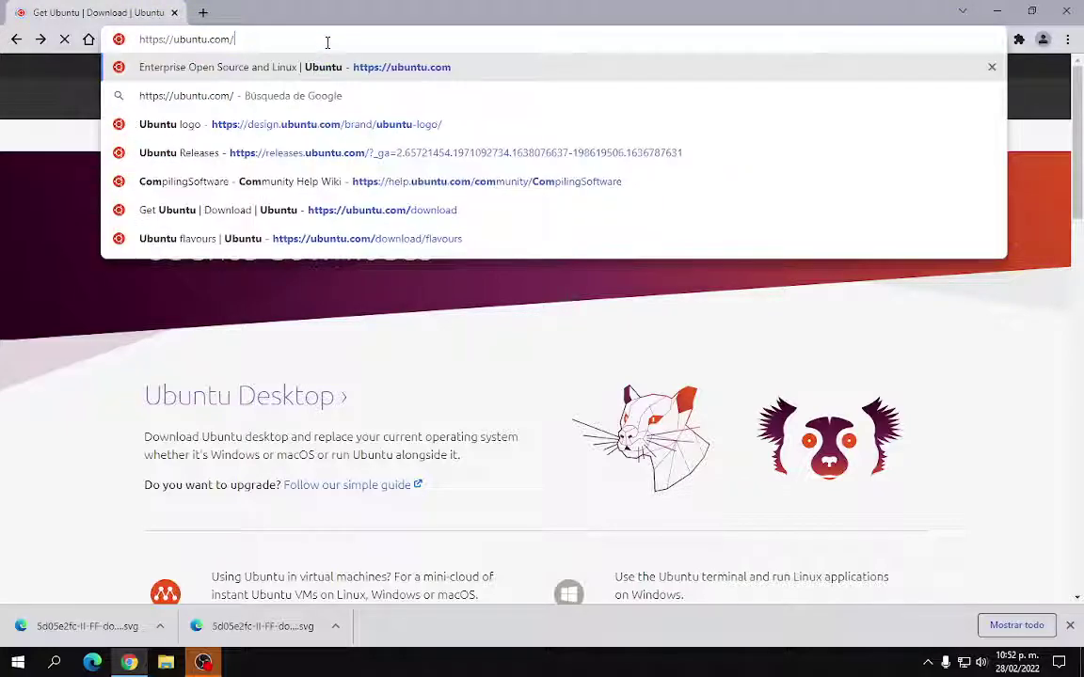
key("Return")
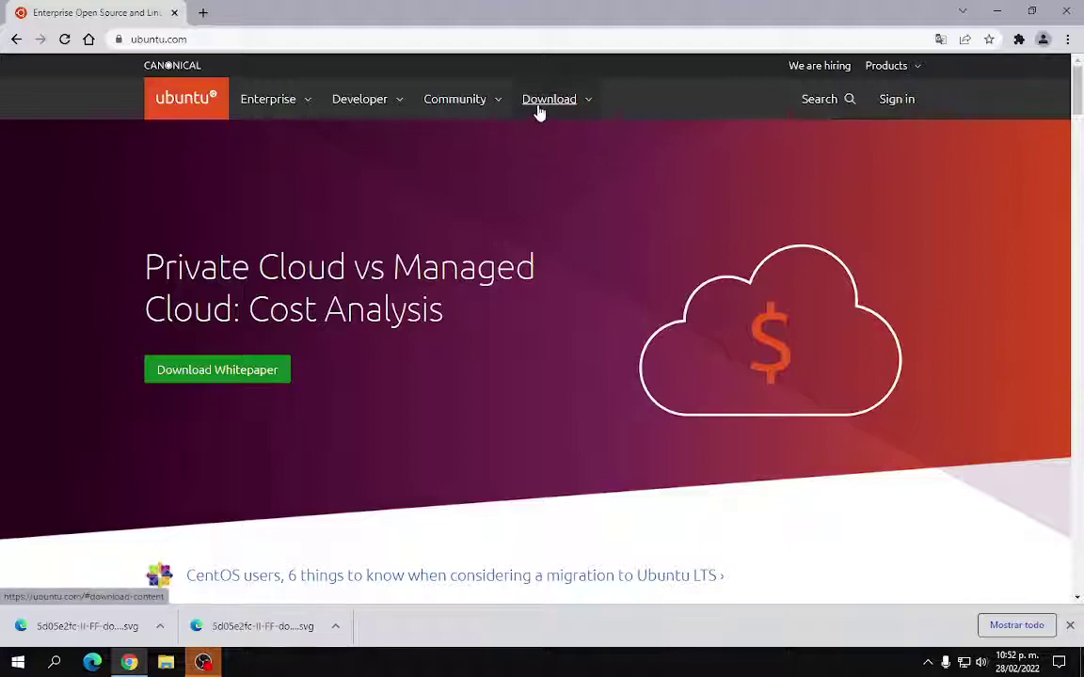
Review the Ubuntu site's download options and open the Ubuntu Desktop download page
left_click(539, 103)
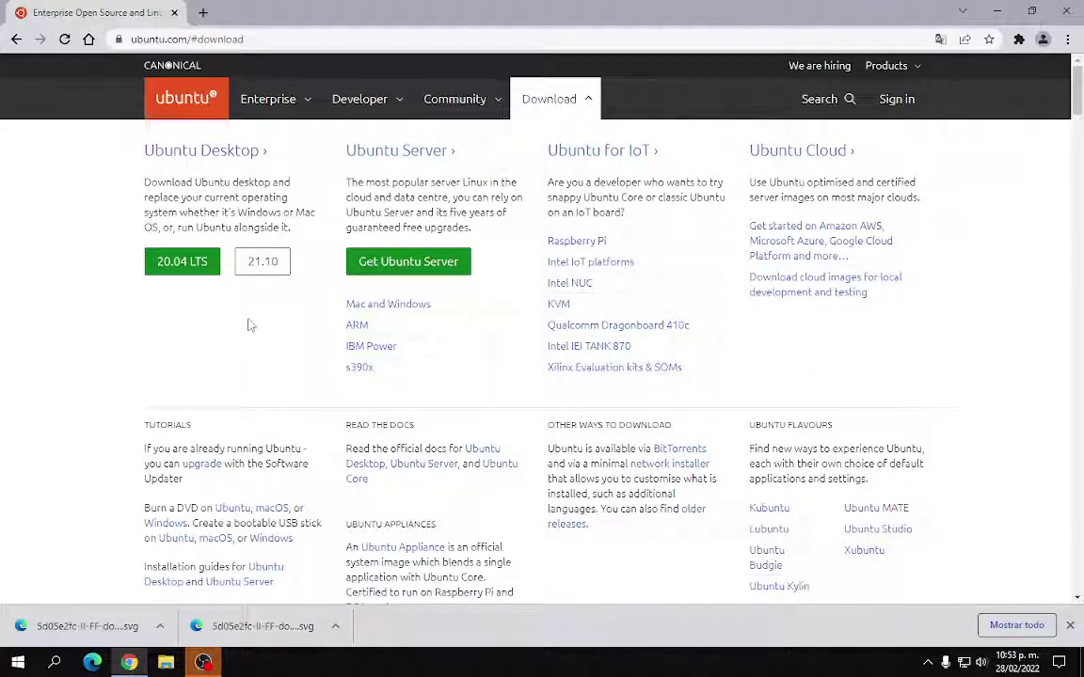
left_click(202, 14)
scroll(311, 349, "down", 3)
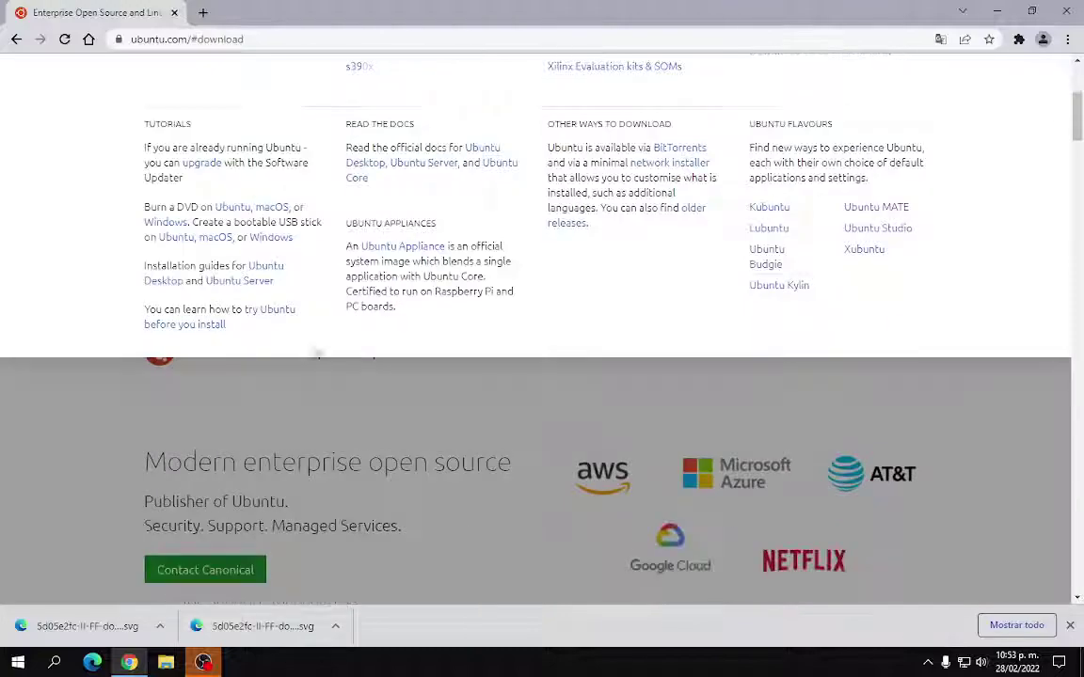
scroll(314, 361, "up", 3)
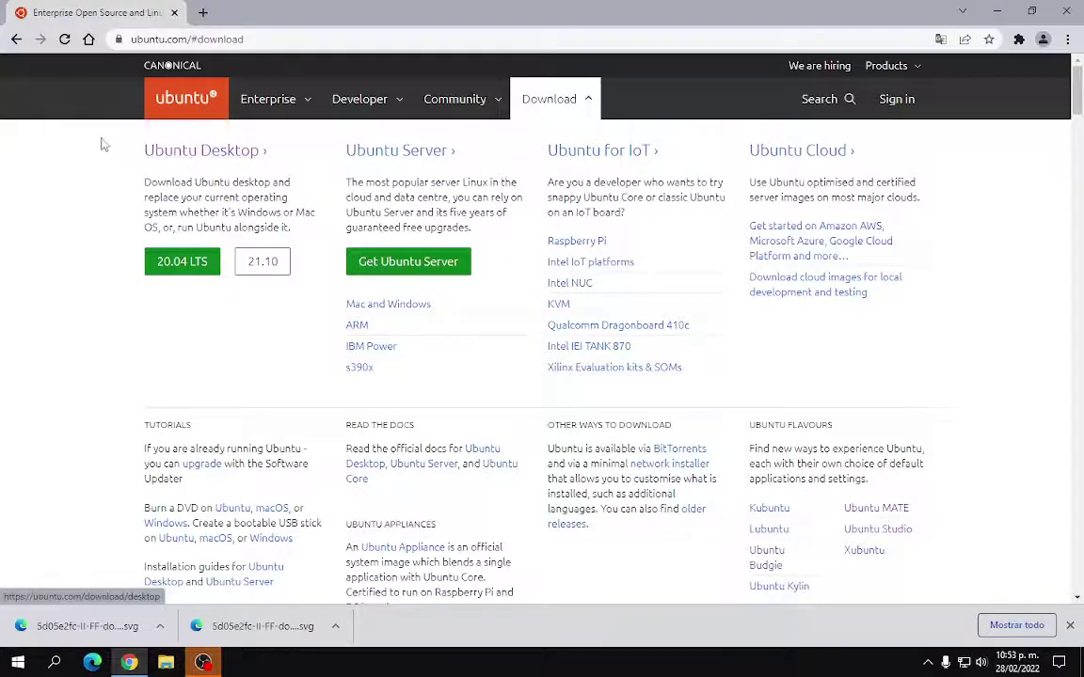
left_click(174, 150)
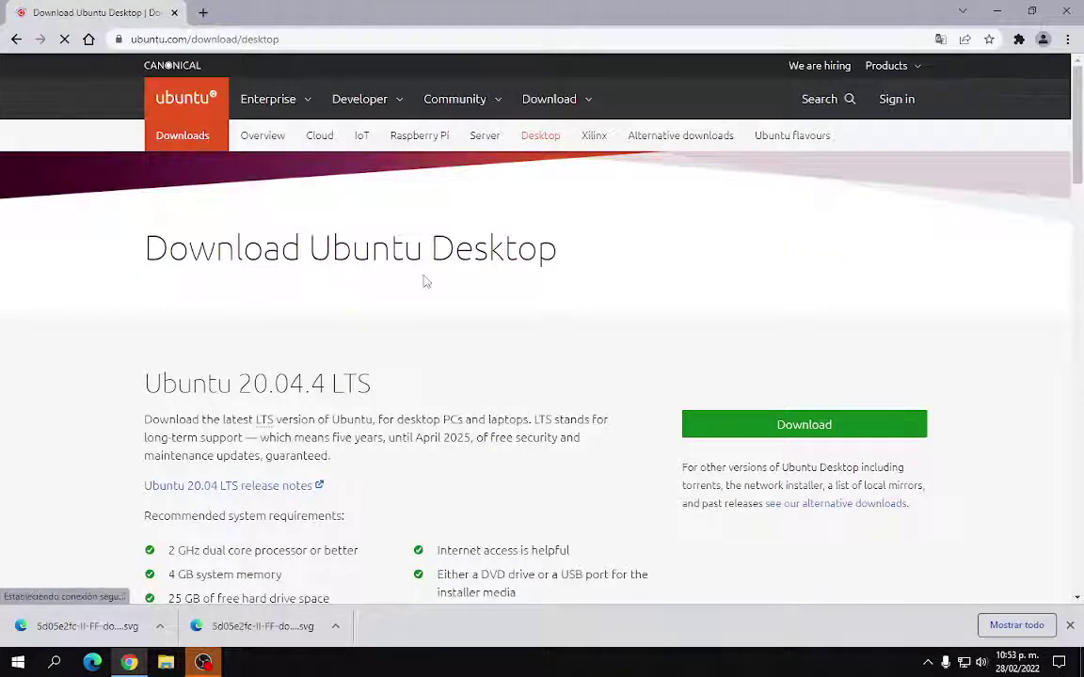
Review the Ubuntu Desktop versions offered for download and translate the page into Spanish
scroll(452, 299, "down", 2)
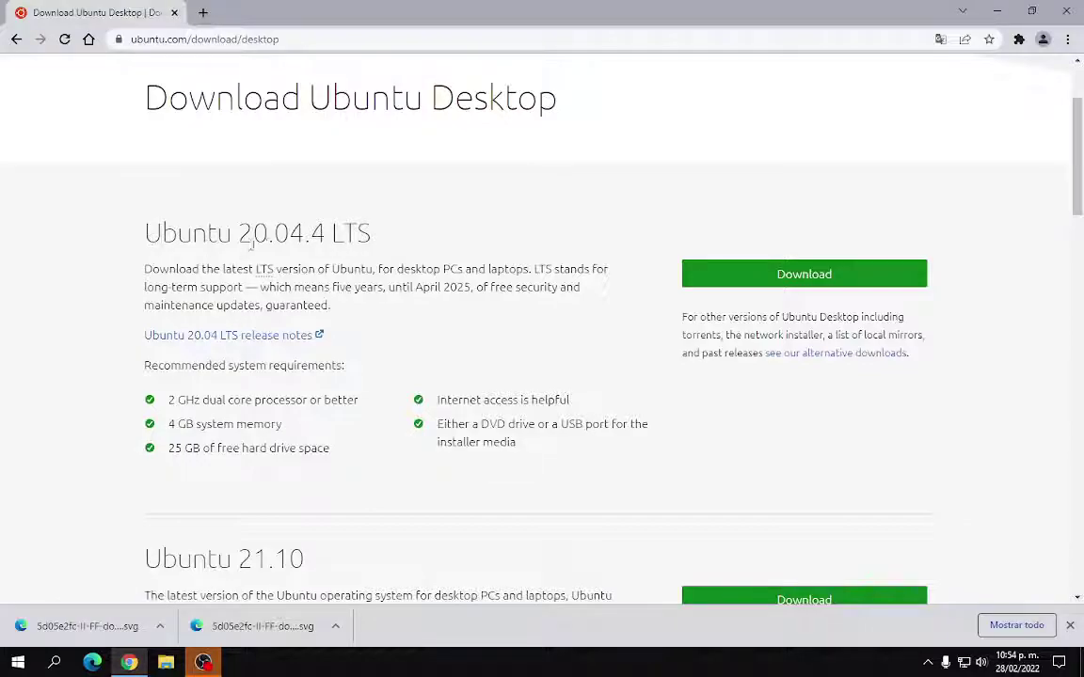
scroll(419, 254, "down", 3)
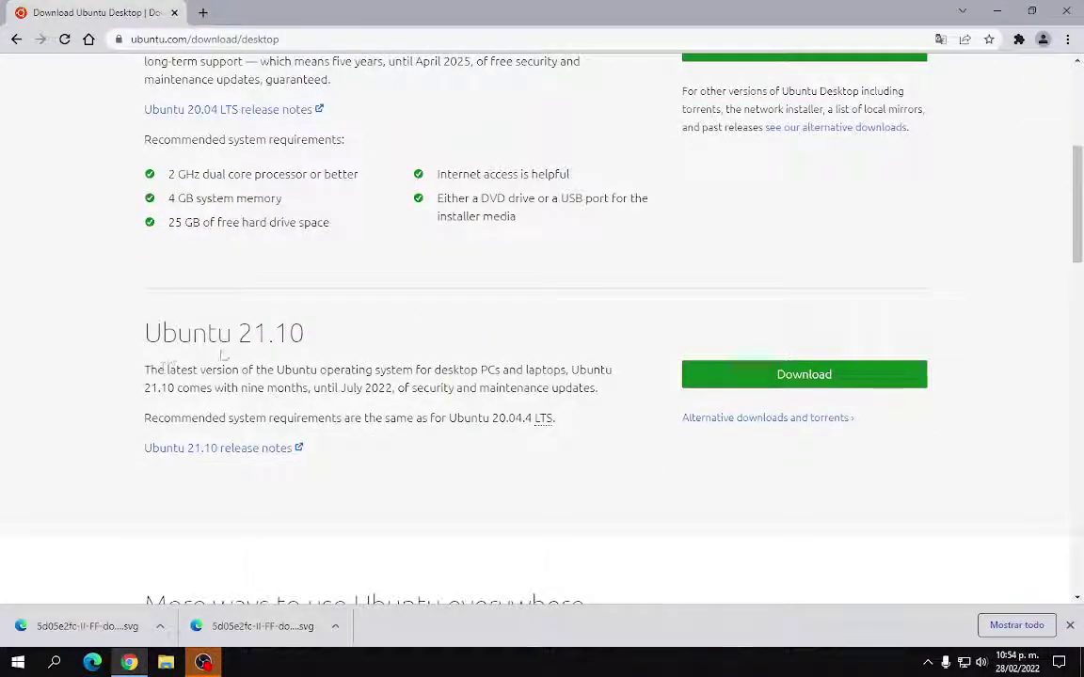
scroll(649, 357, "up", 2)
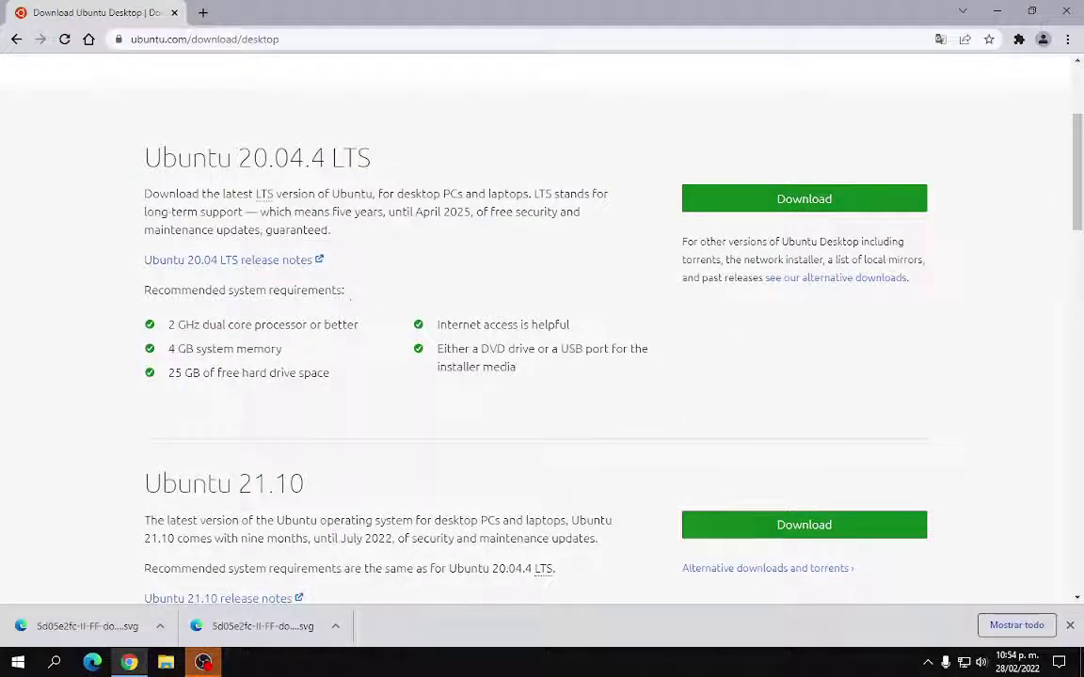
left_click(940, 40)
left_click(800, 73)
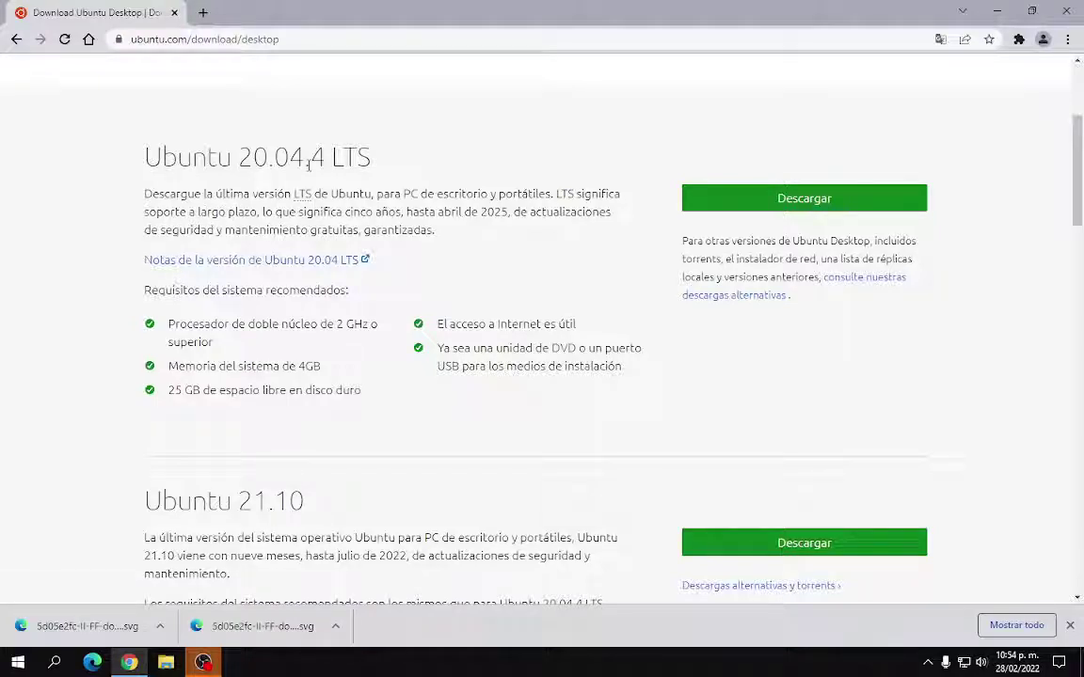
Compare the support periods and update terms of Ubuntu 20.04.4 LTS and Ubuntu 21.10
left_click_drag(332, 158, 397, 163)
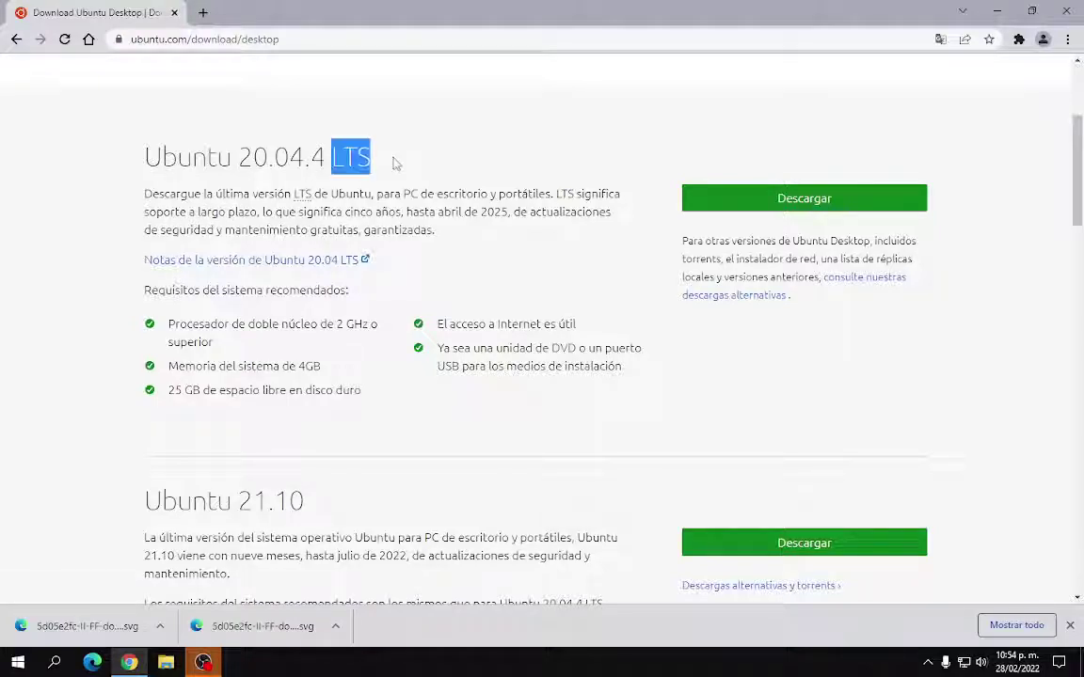
left_click(538, 273)
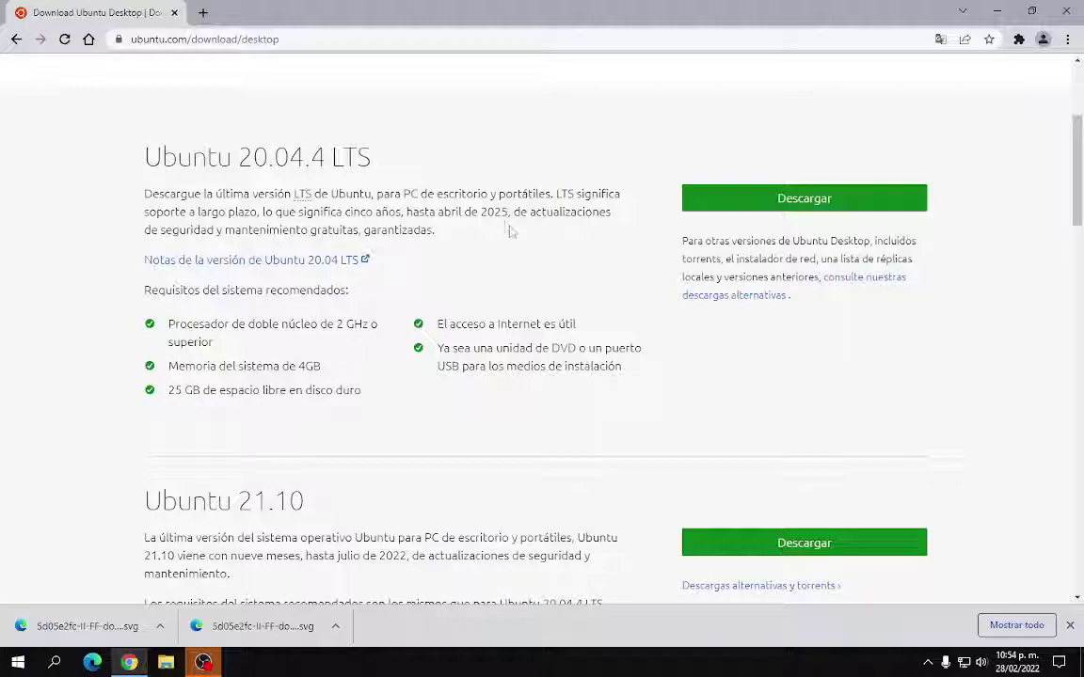
left_click_drag(406, 211, 616, 214)
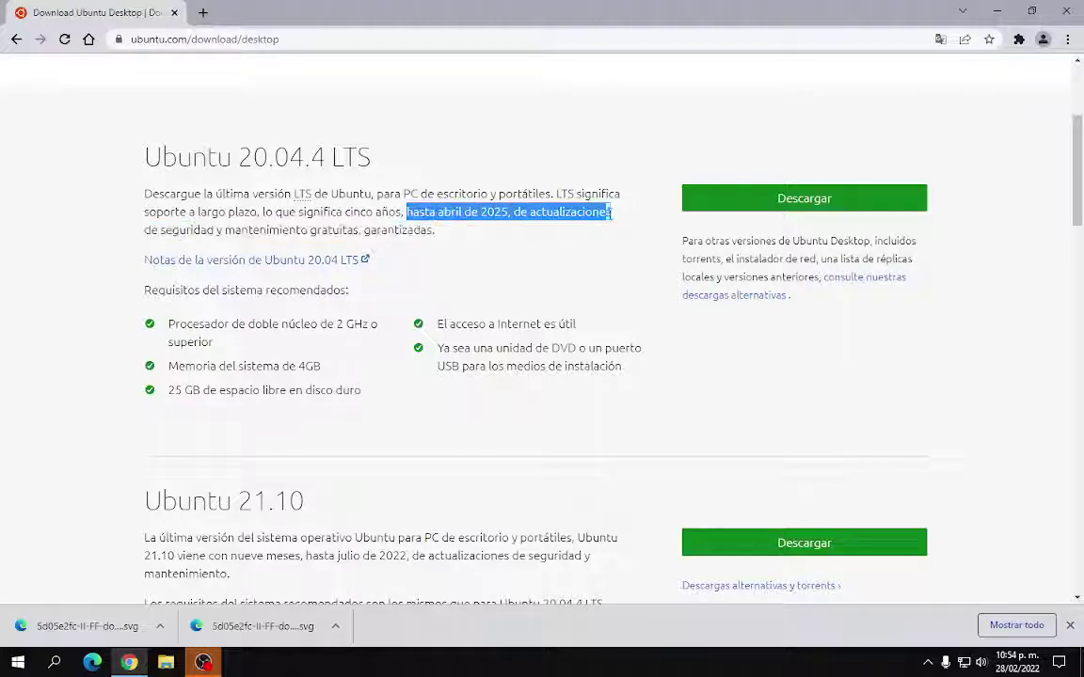
left_click(233, 146)
left_click_drag(238, 146, 324, 150)
scroll(397, 374, "down", 3)
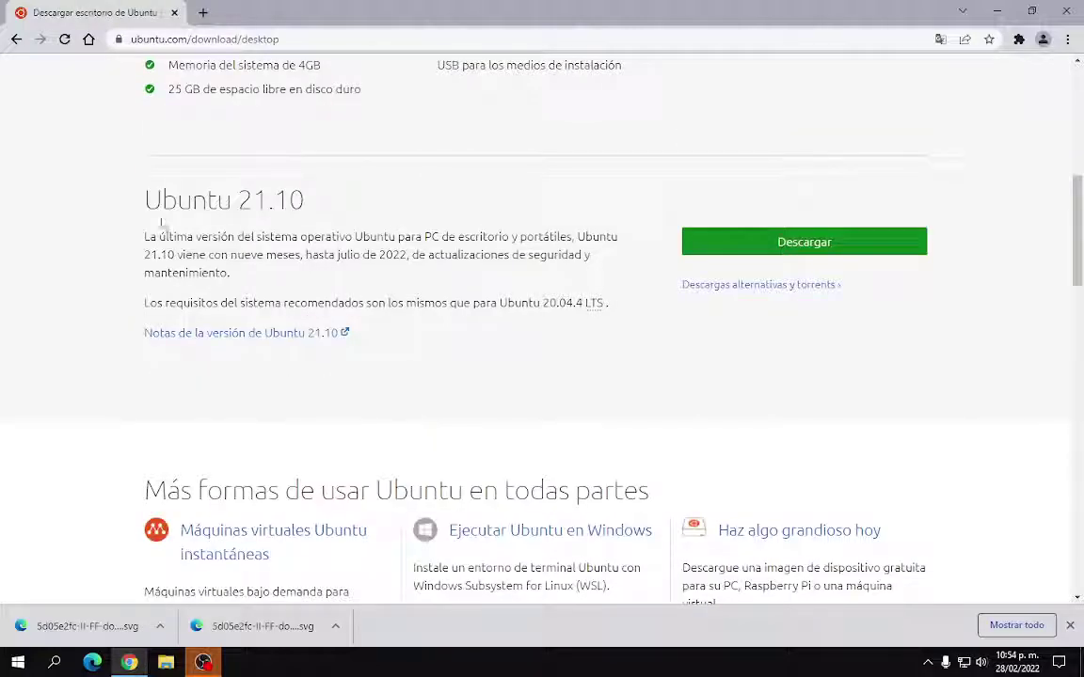
left_click_drag(185, 237, 350, 238)
left_click(337, 266)
left_click_drag(306, 254, 410, 256)
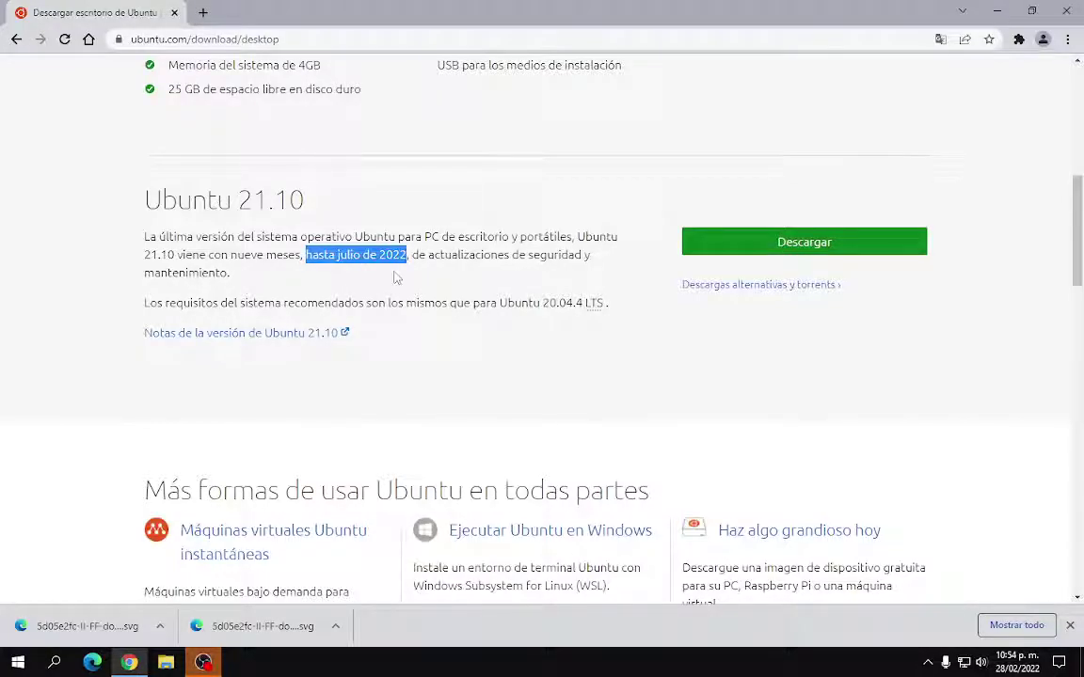
left_click(395, 276)
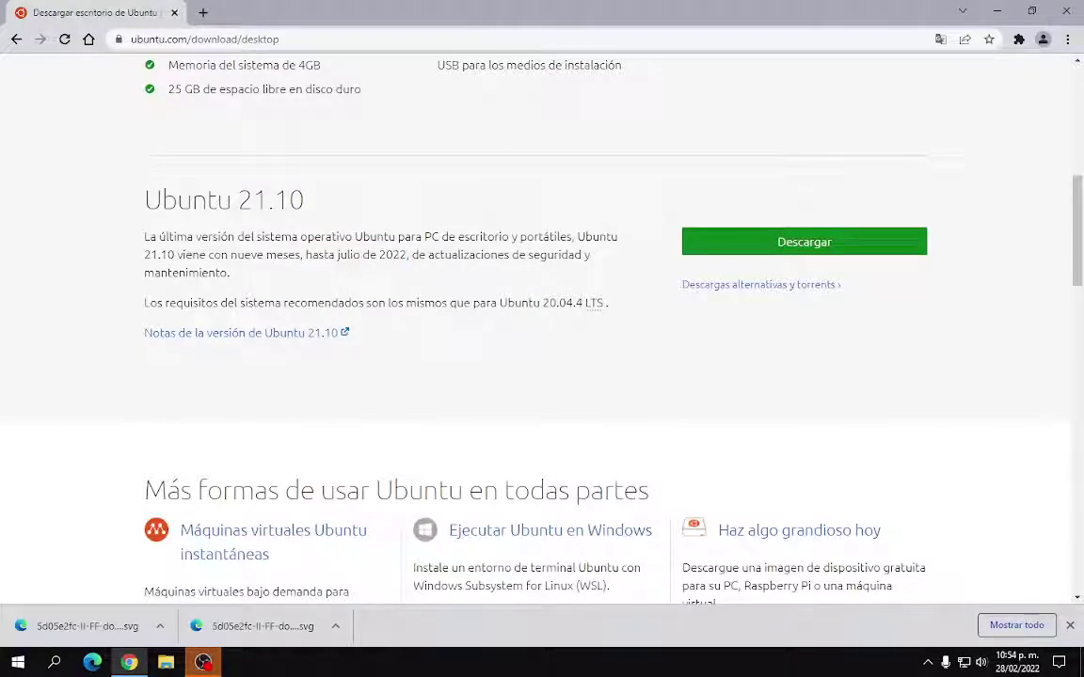
left_click_drag(306, 254, 406, 256)
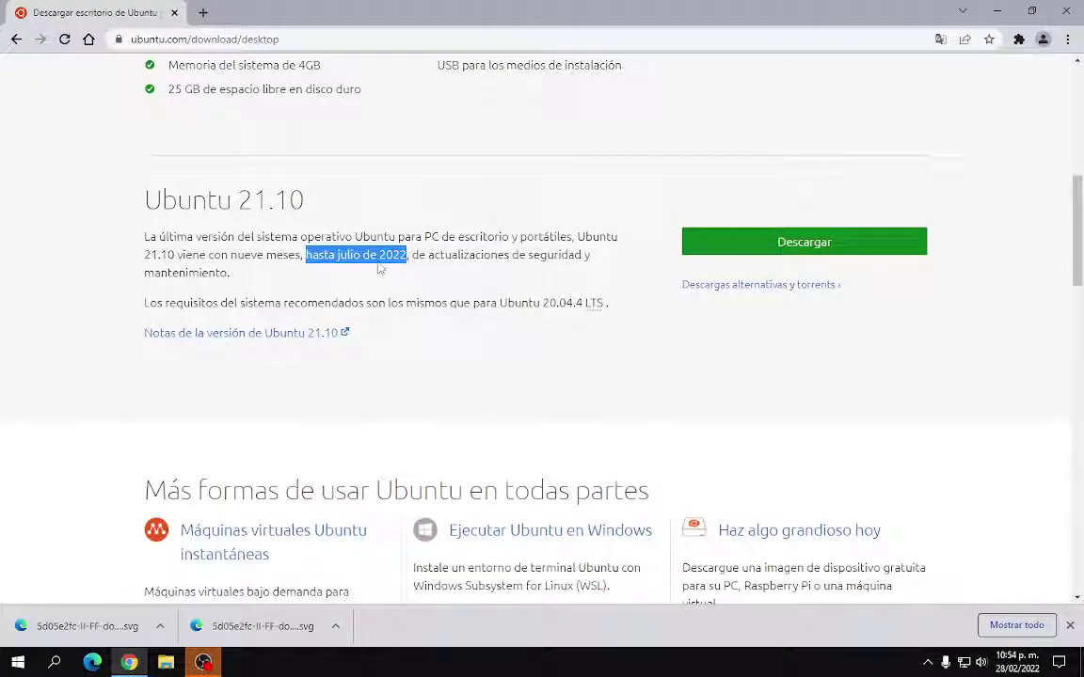
left_click(376, 269)
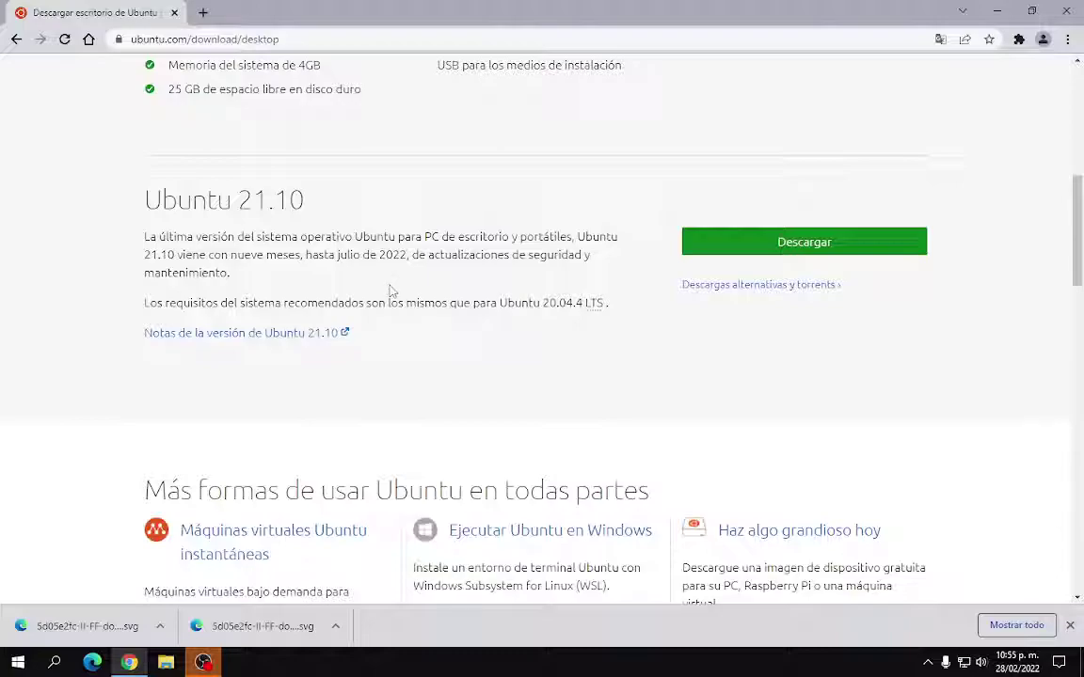
Recheck the support period of Ubuntu 20.04.4 LTS and start downloading that version
scroll(392, 291, "up", 1)
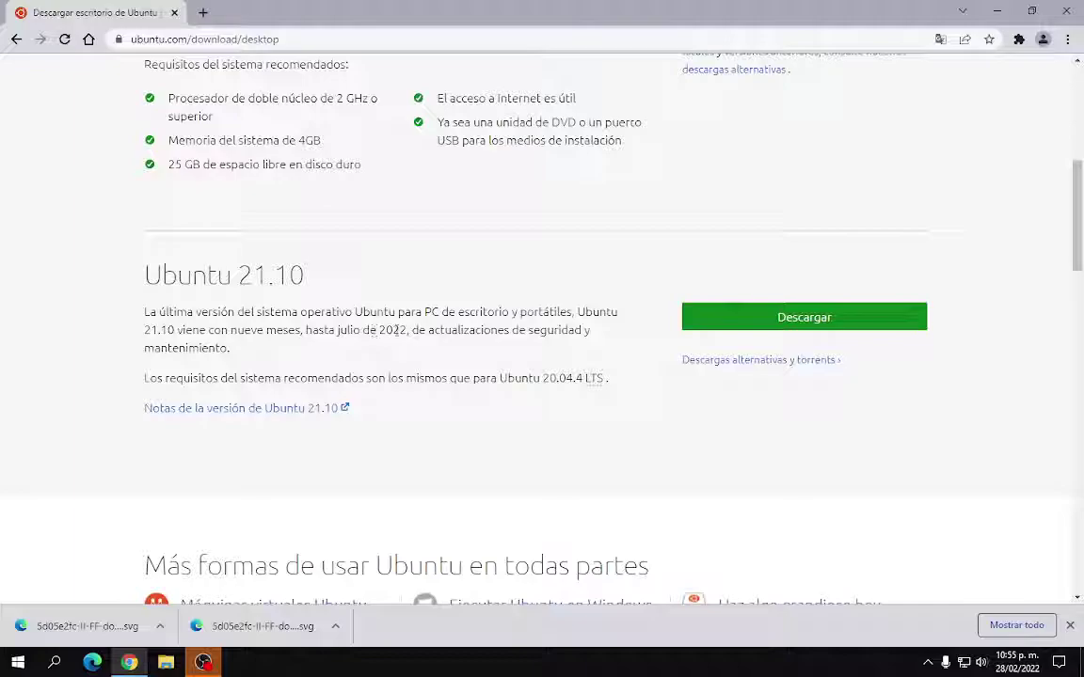
scroll(395, 339, "up", 6)
scroll(395, 345, "down", 3)
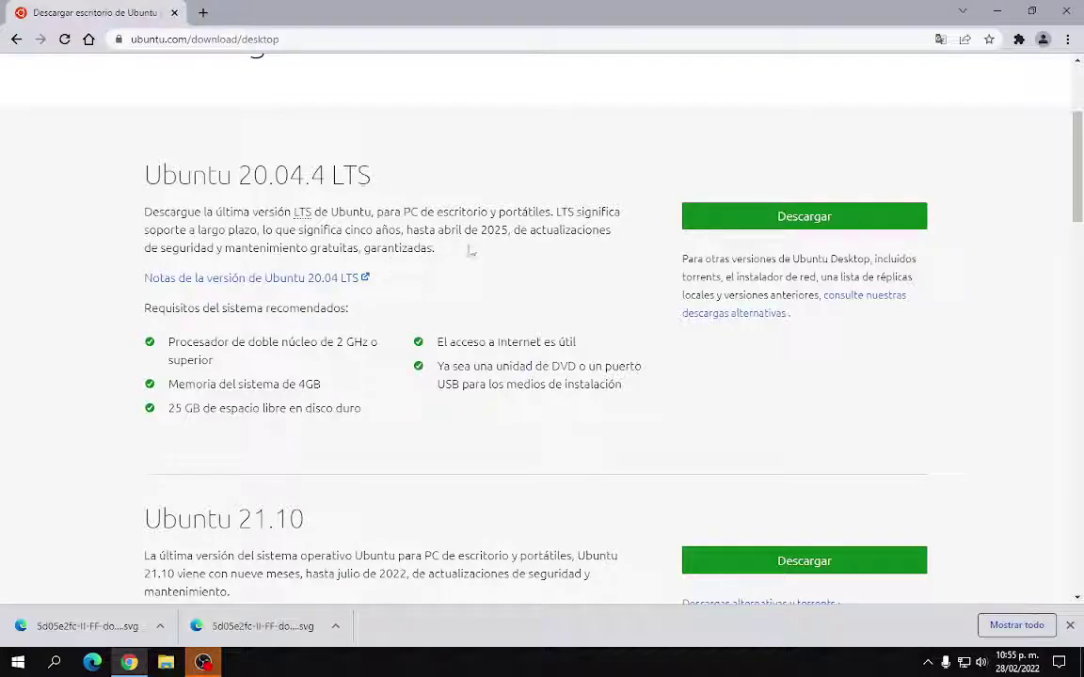
left_click_drag(406, 230, 505, 232)
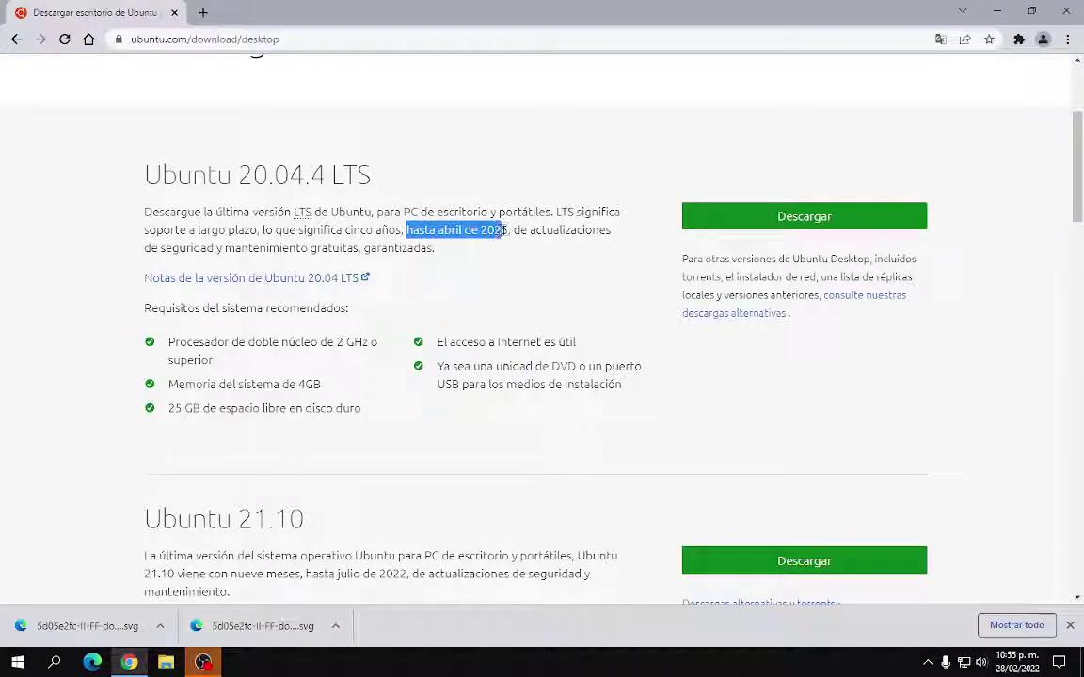
left_click(502, 235)
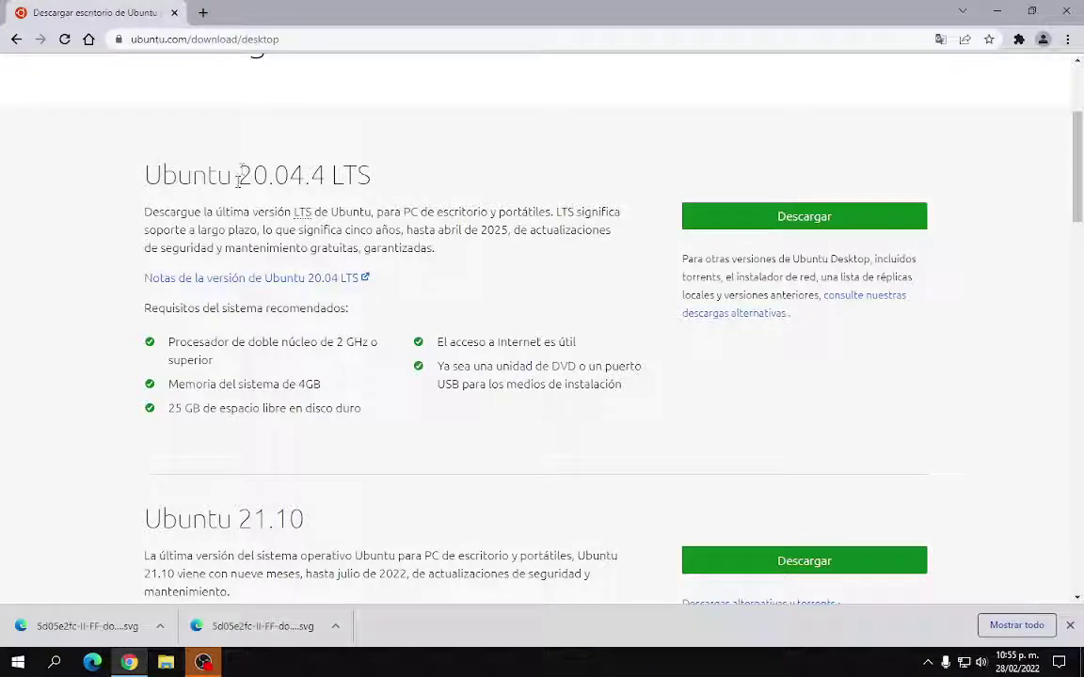
left_click_drag(240, 174, 371, 175)
left_click(480, 287)
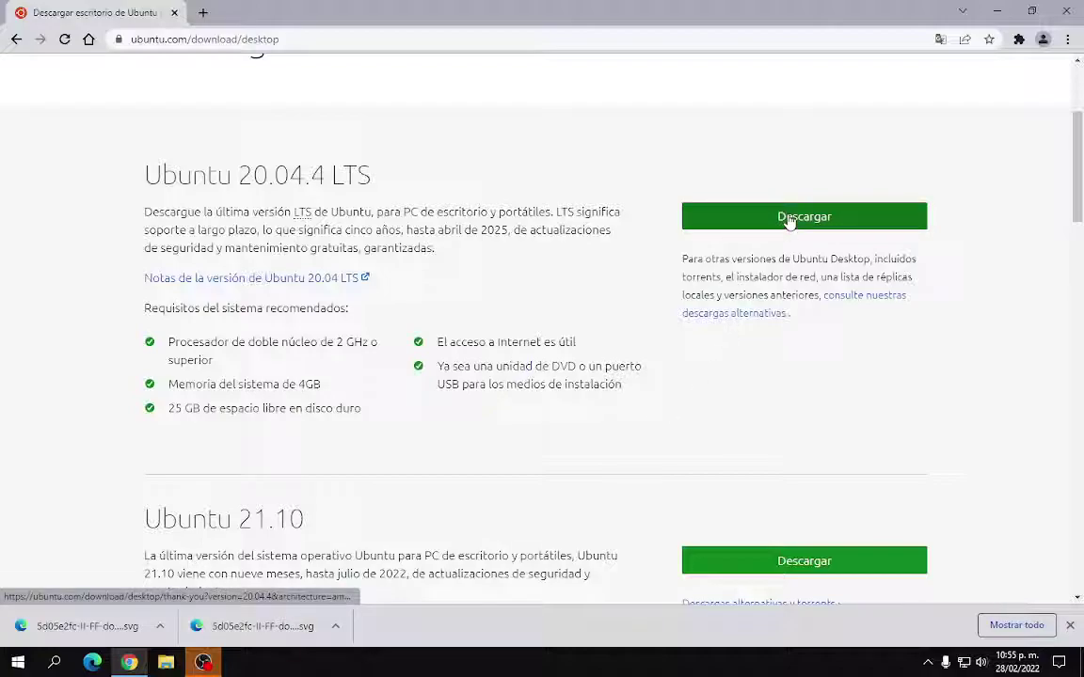
left_click_drag(136, 150, 434, 249)
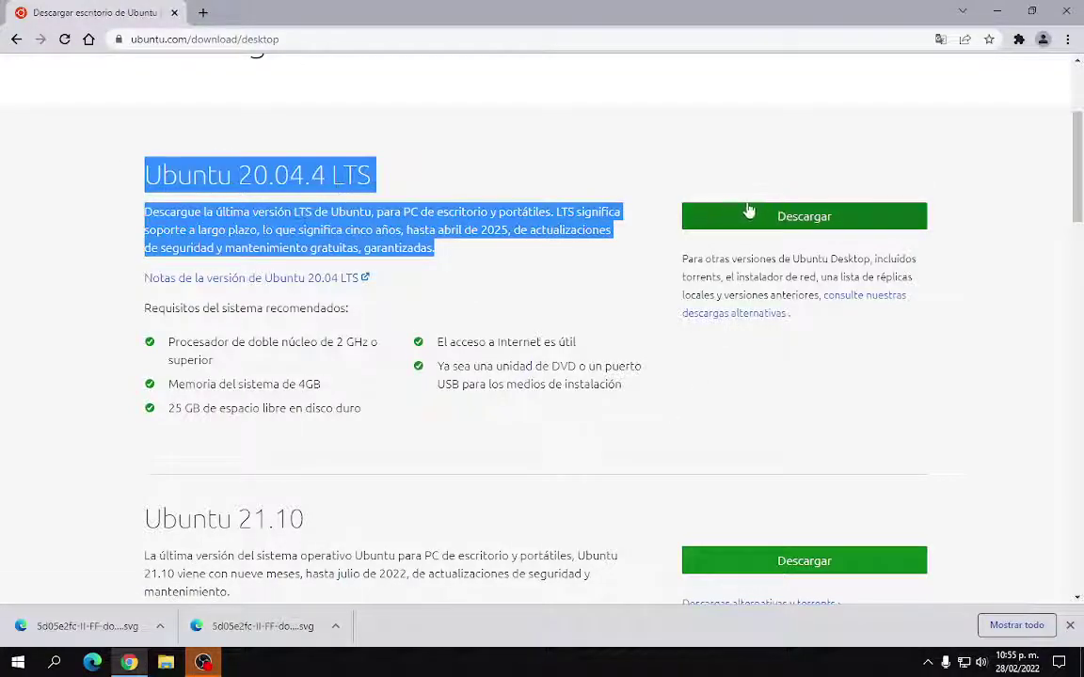
left_click(785, 221)
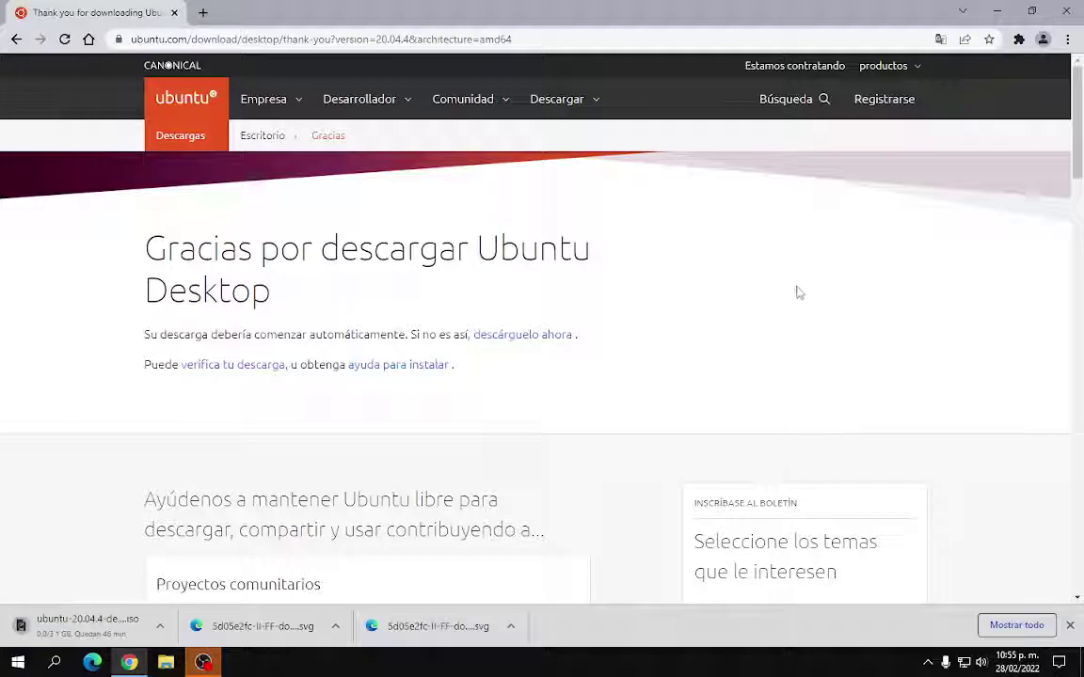
Restore the thank-you page to English, check the ISO's progress in the browser's download list, and return to the page
left_click(940, 38)
left_click(764, 70)
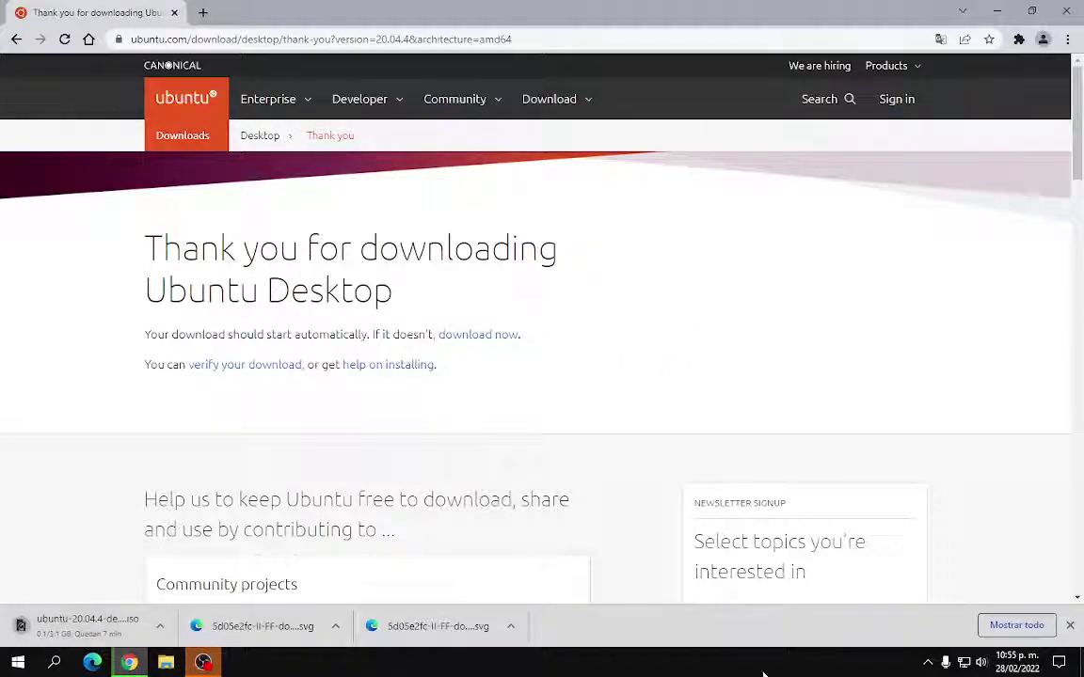
left_click(1009, 625)
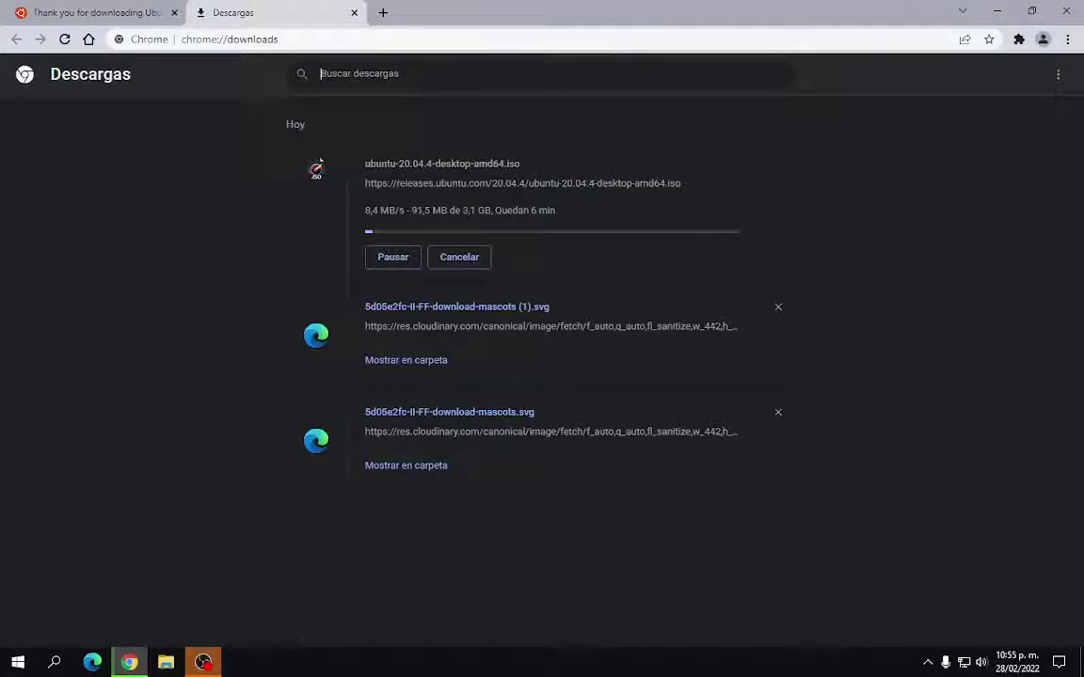
left_click(83, 13)
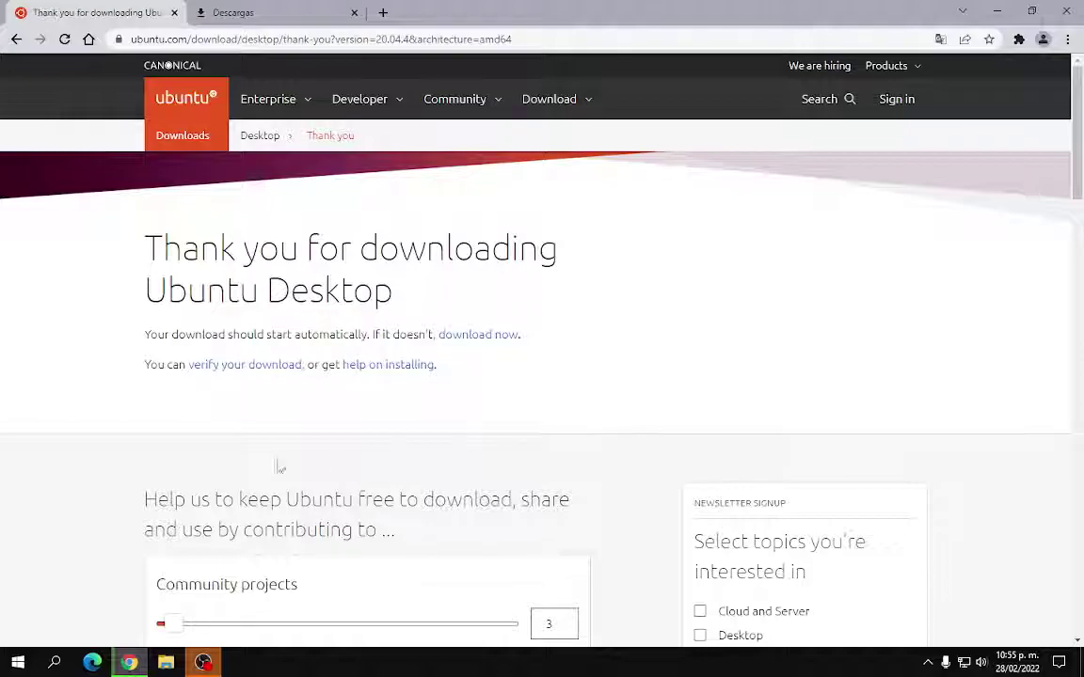
Try to save the Ubuntu ISO to the Descargas folder from the page's "download now" link
right_click(480, 336)
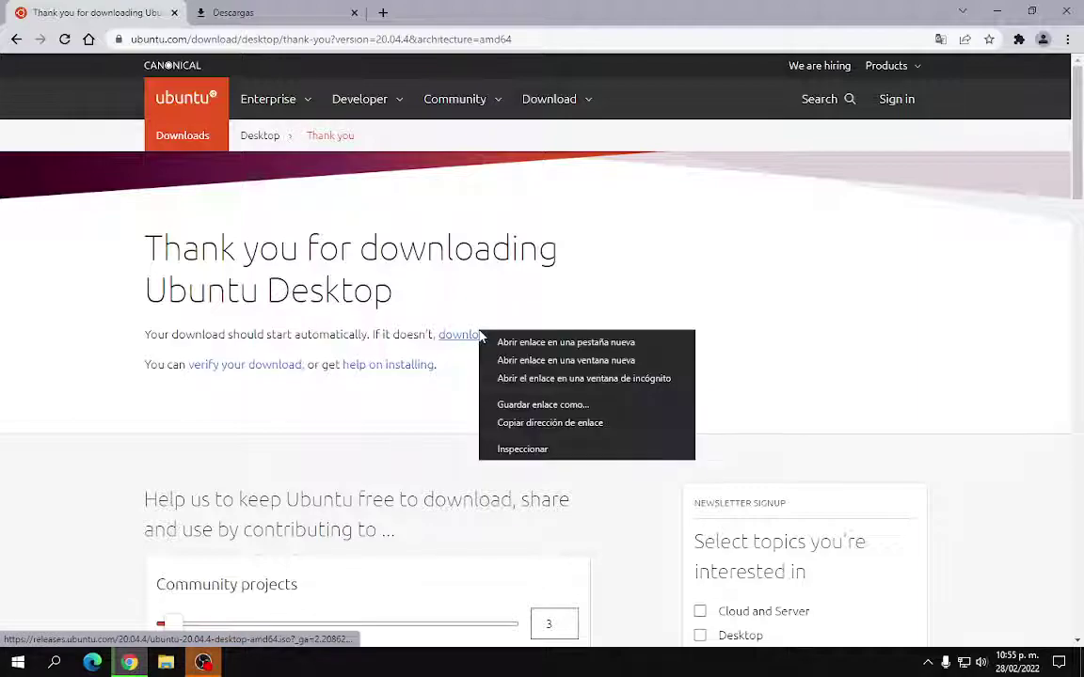
left_click(520, 404)
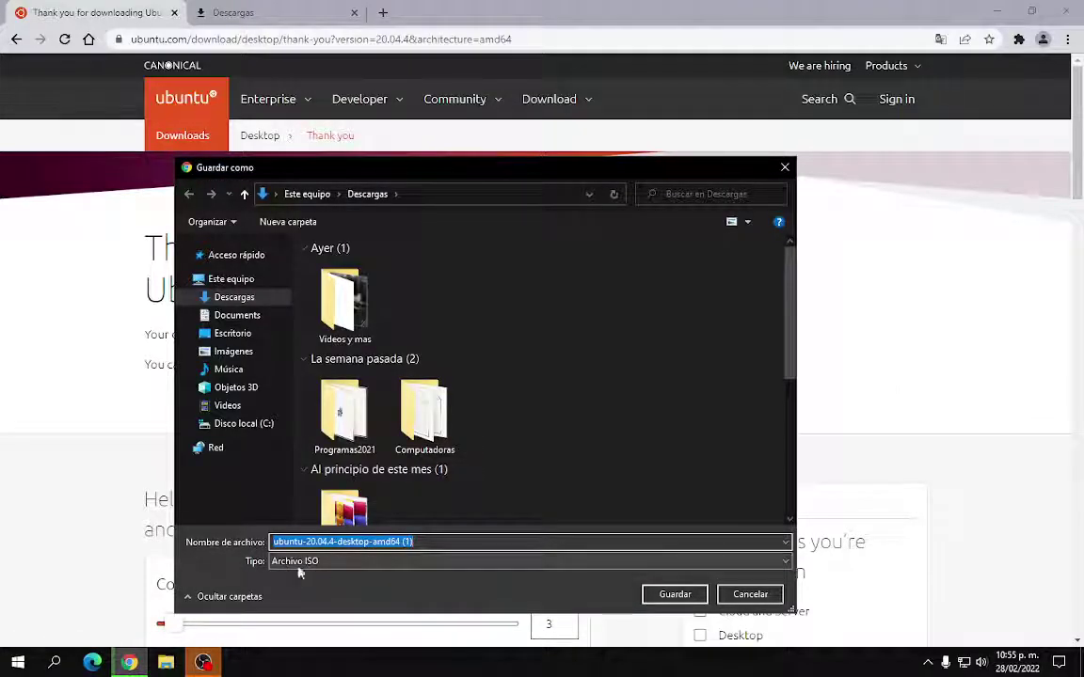
left_click(674, 593)
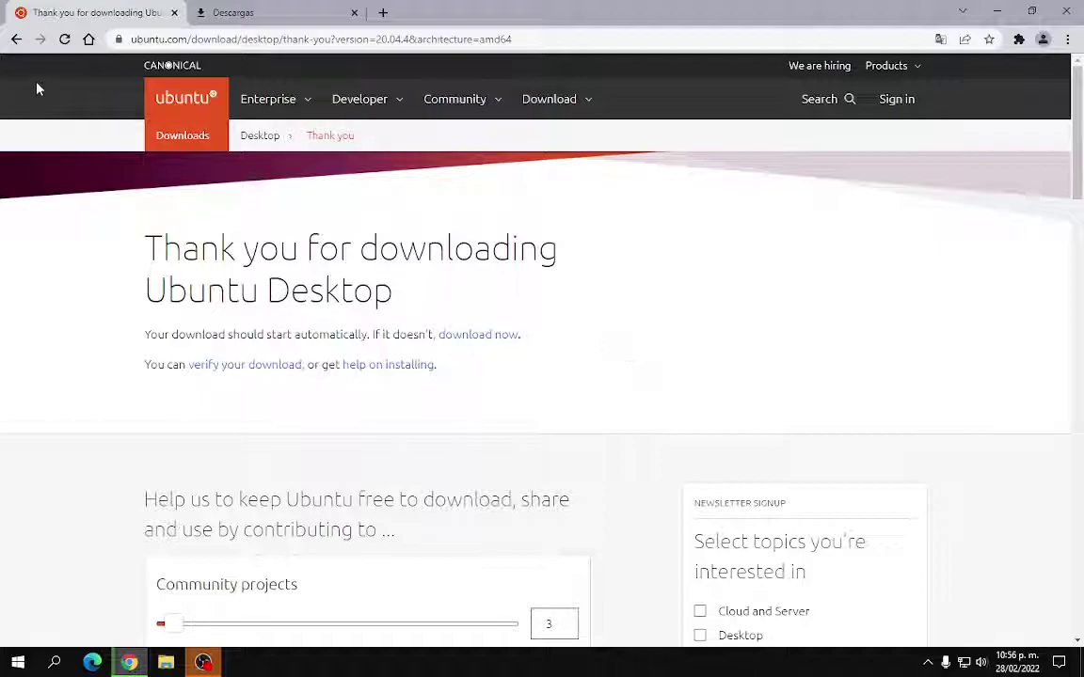
Return to the Ubuntu site's download overview and open the Ubuntu MATE flavour's website
left_click(15, 39)
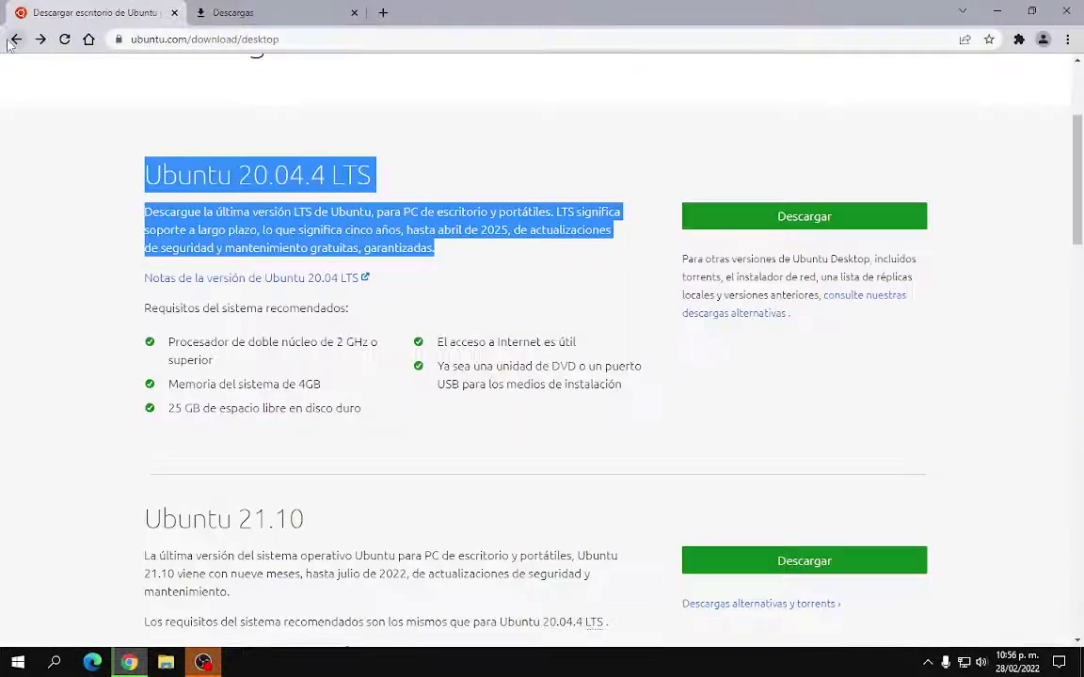
left_click(15, 38)
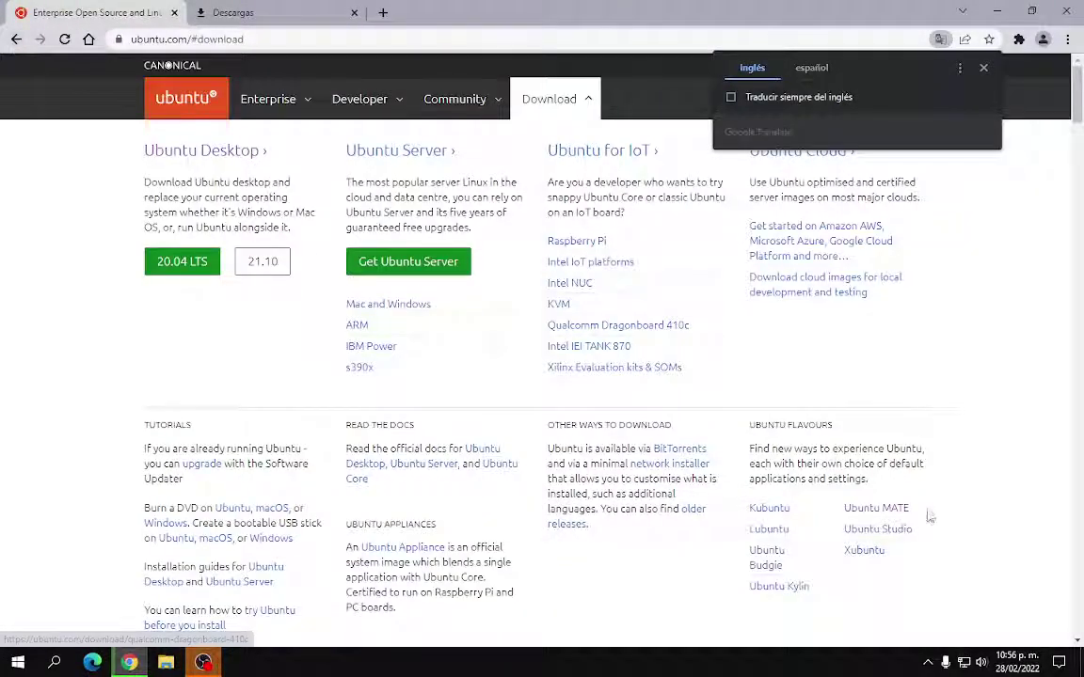
left_click(879, 509)
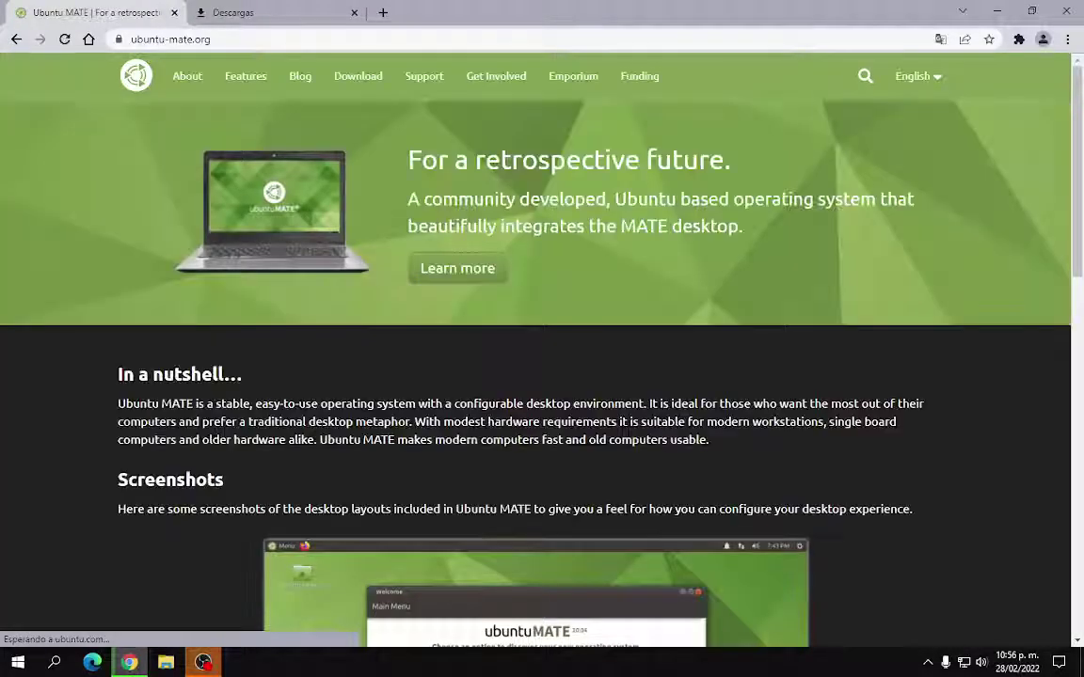
Start a direct download of Ubuntu MATE 20.04.4 LTS (Focal Fossa) for 64-bit PCs/Macs
left_click(356, 79)
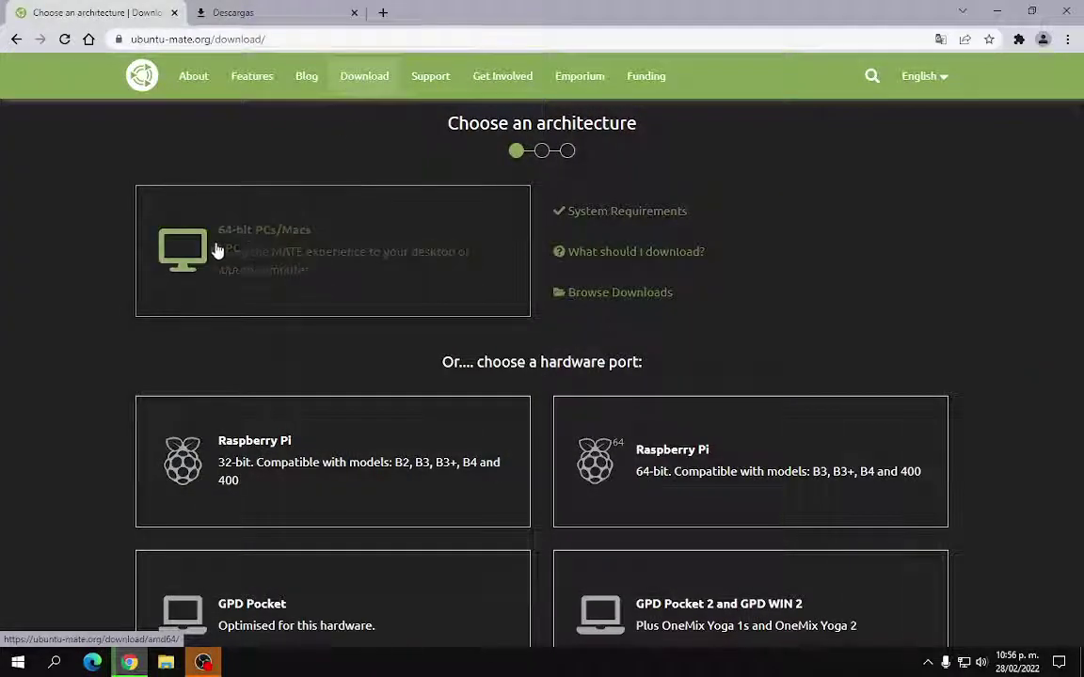
left_click(271, 254)
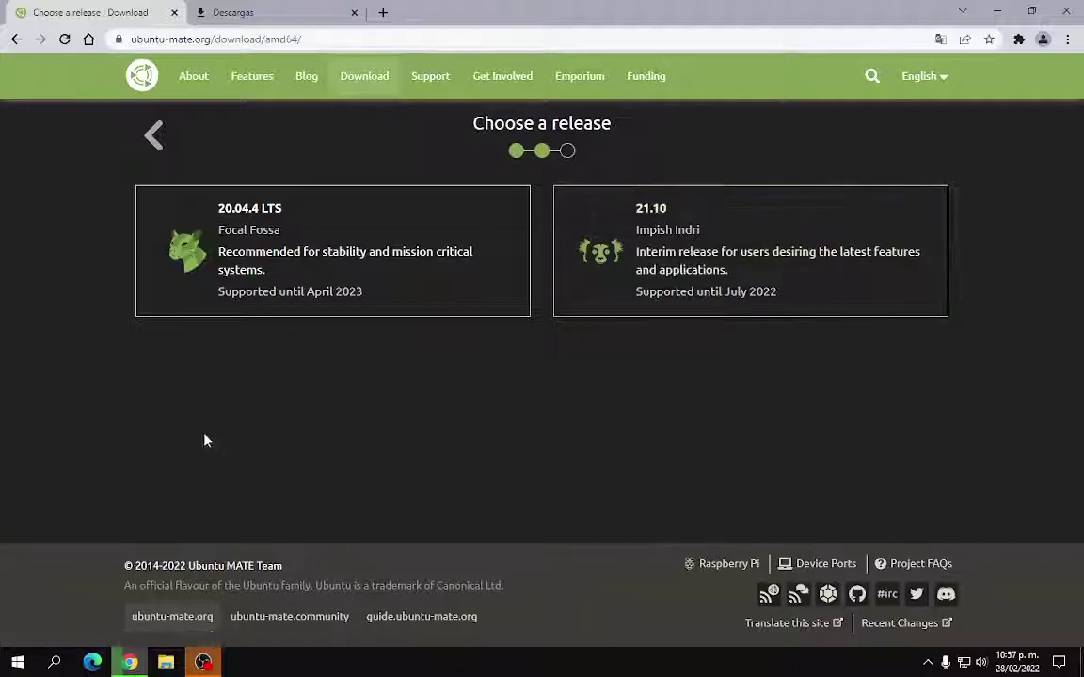
left_click(243, 229)
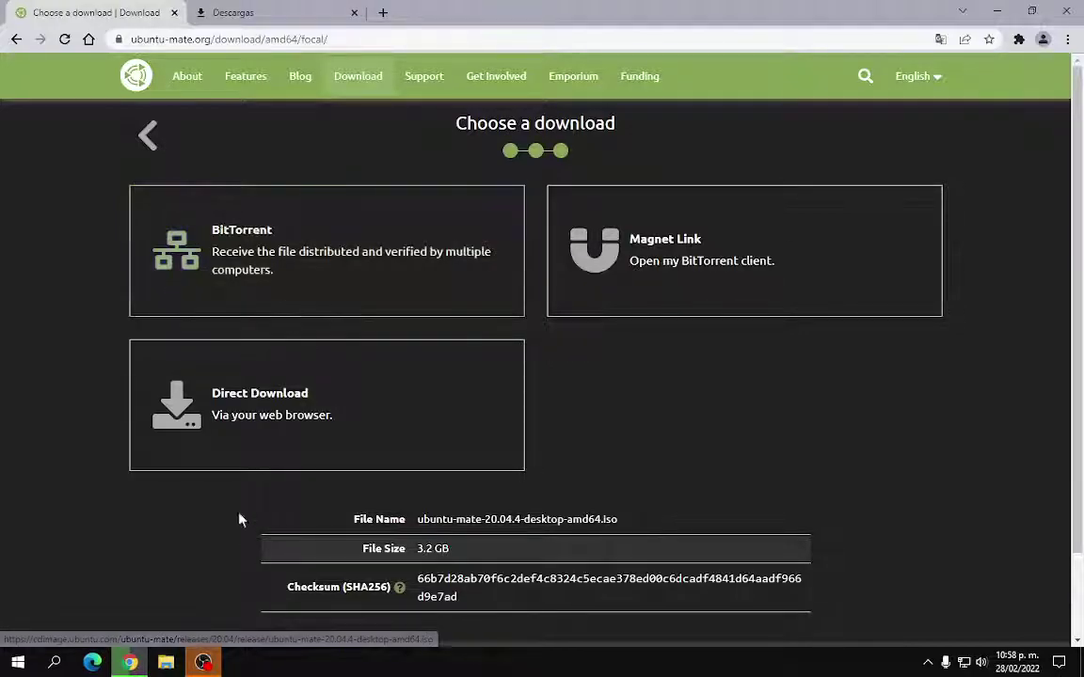
left_click(267, 404)
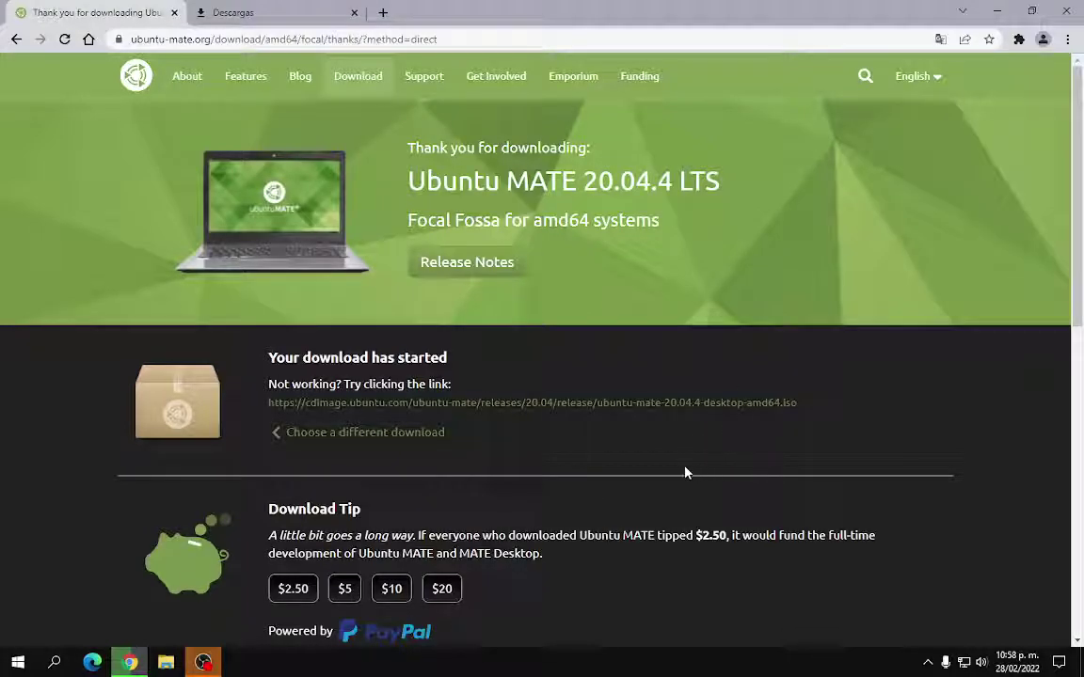
Check the browser's download list, then return to the Ubuntu MATE thank-you page and inspect its direct ISO link
key("ctrl+Tab")
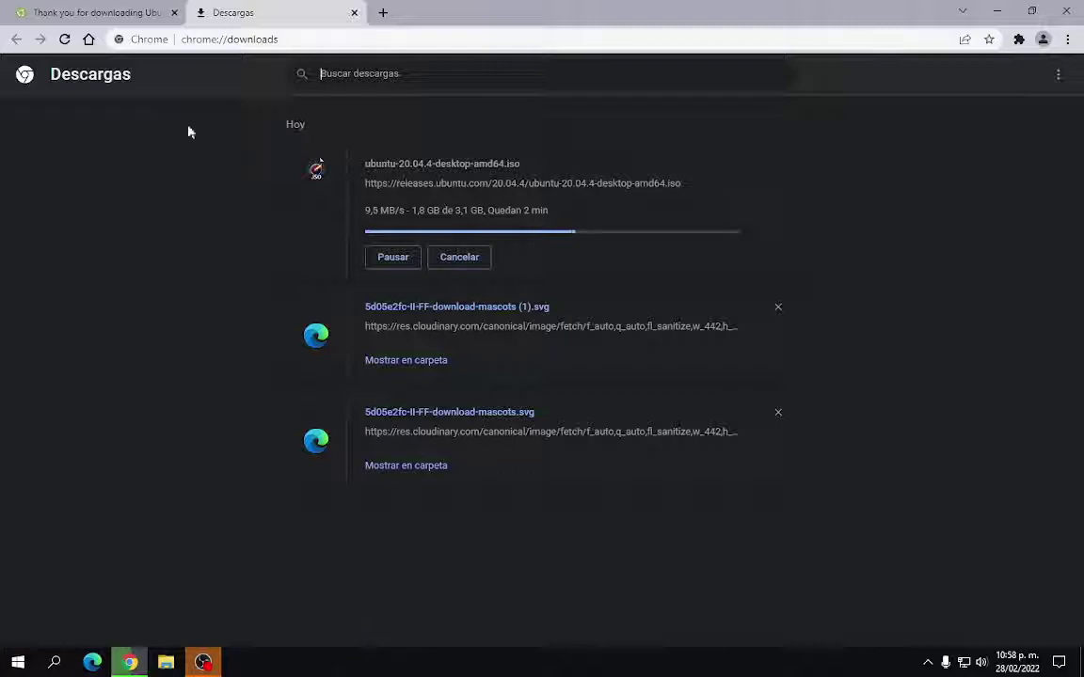
key("ctrl+Tab")
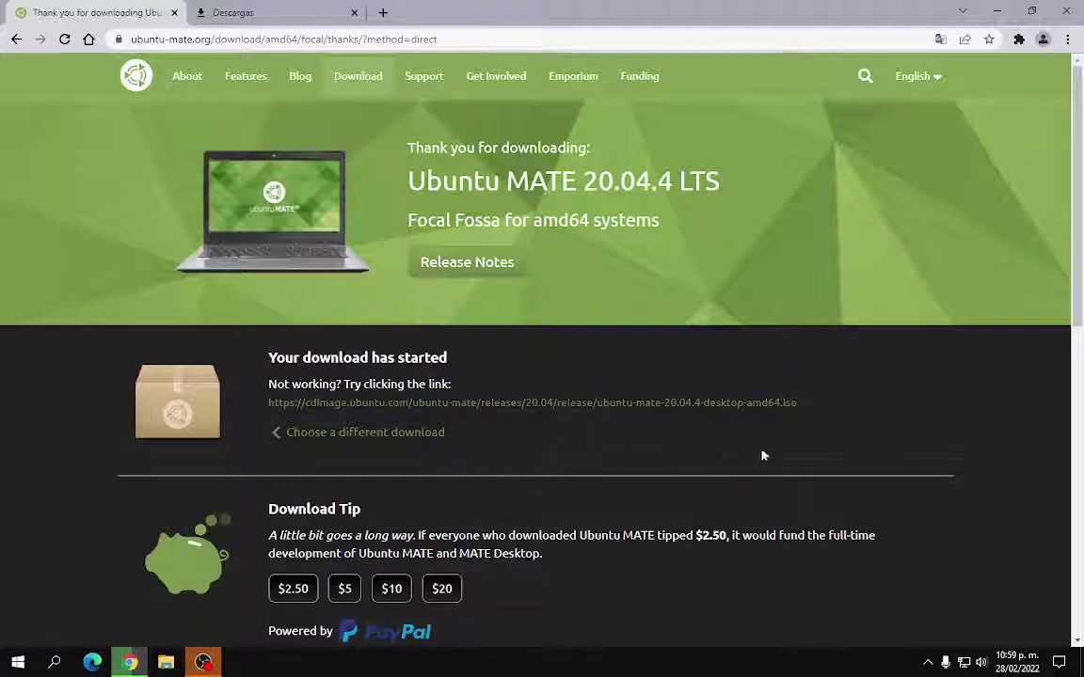
mouse_move(491, 405)
left_mouse_down()
mouse_move(495, 416)
mouse_move(508, 412)
left_mouse_up()
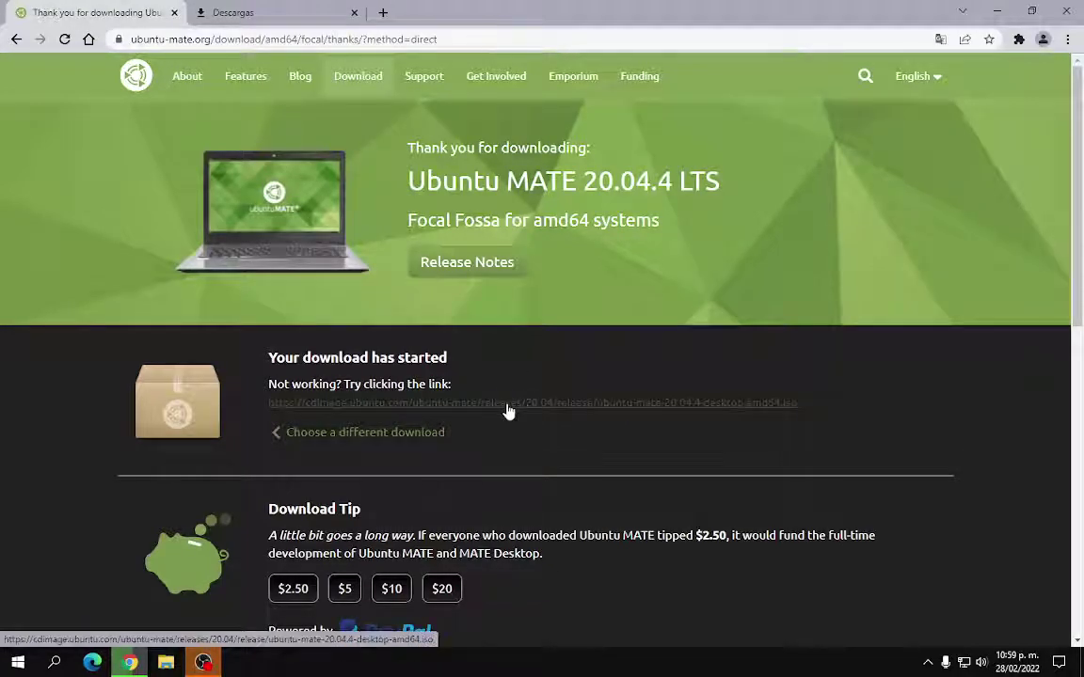
Start the ubuntu-mate-20.04.4-desktop-amd64.iso download from the thank-you page's direct link and open the full download list
left_click(508, 411)
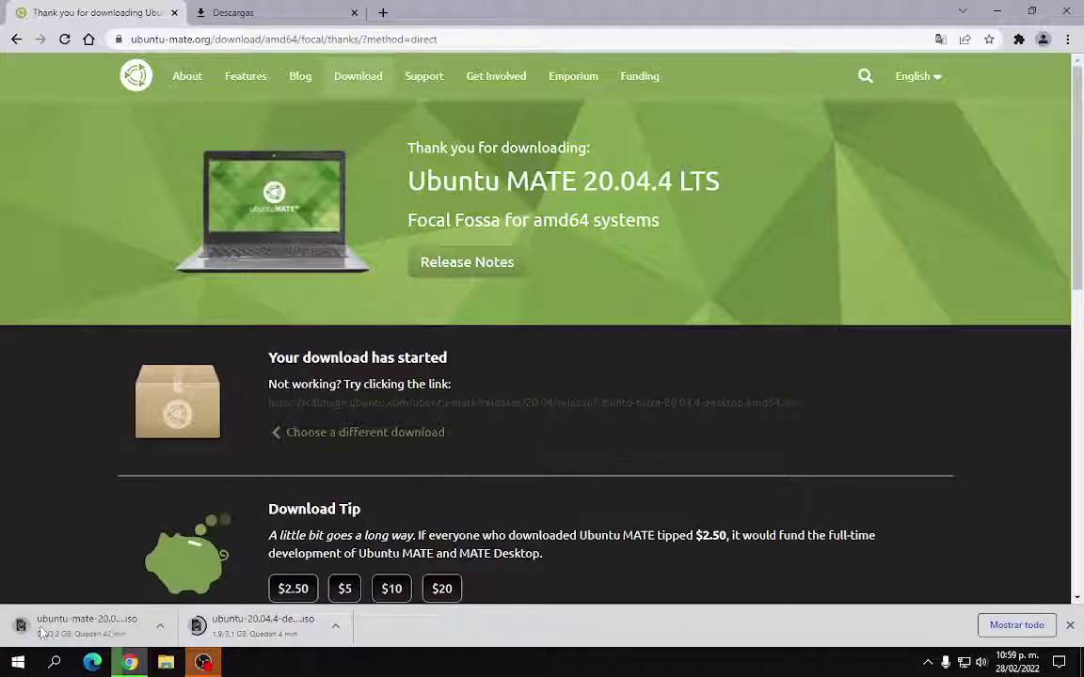
left_click(1014, 625)
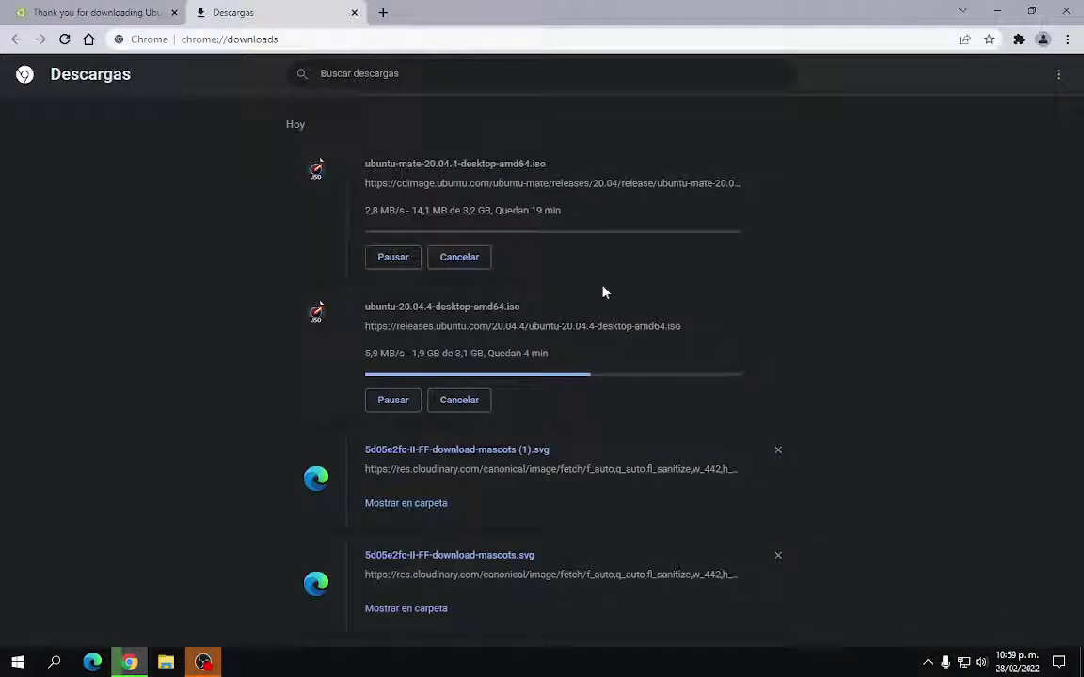
Return to the Ubuntu MATE thank-you page and look through its content and available site languages
left_click(157, 9)
scroll(582, 428, "down", 5)
scroll(602, 438, "up", 5)
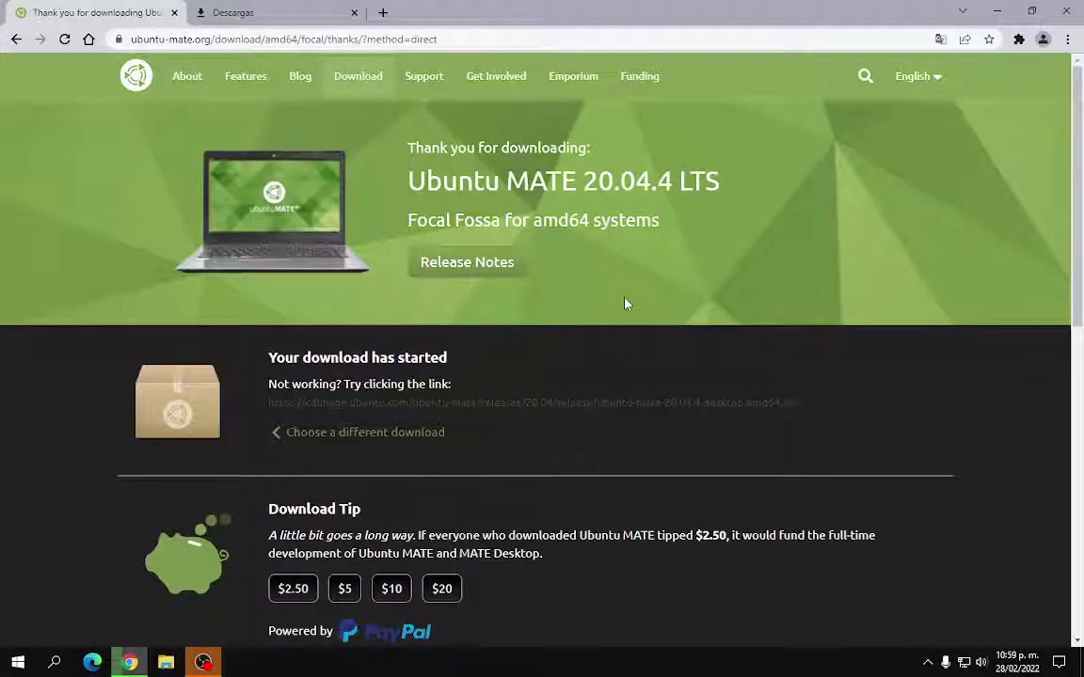
left_click(919, 78)
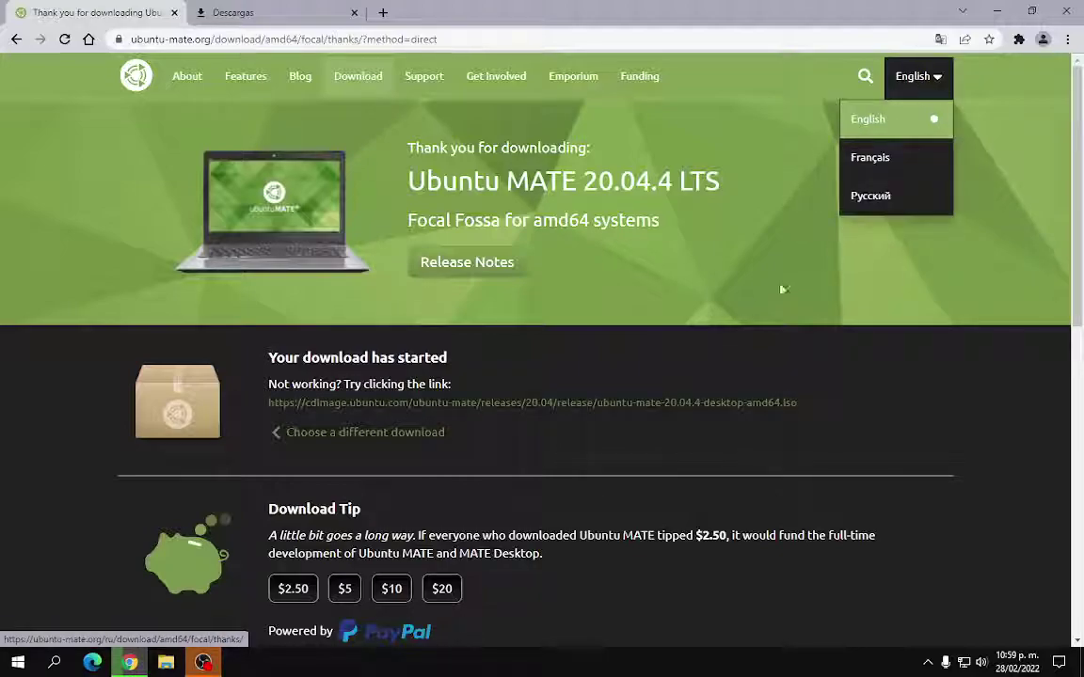
left_click(721, 302)
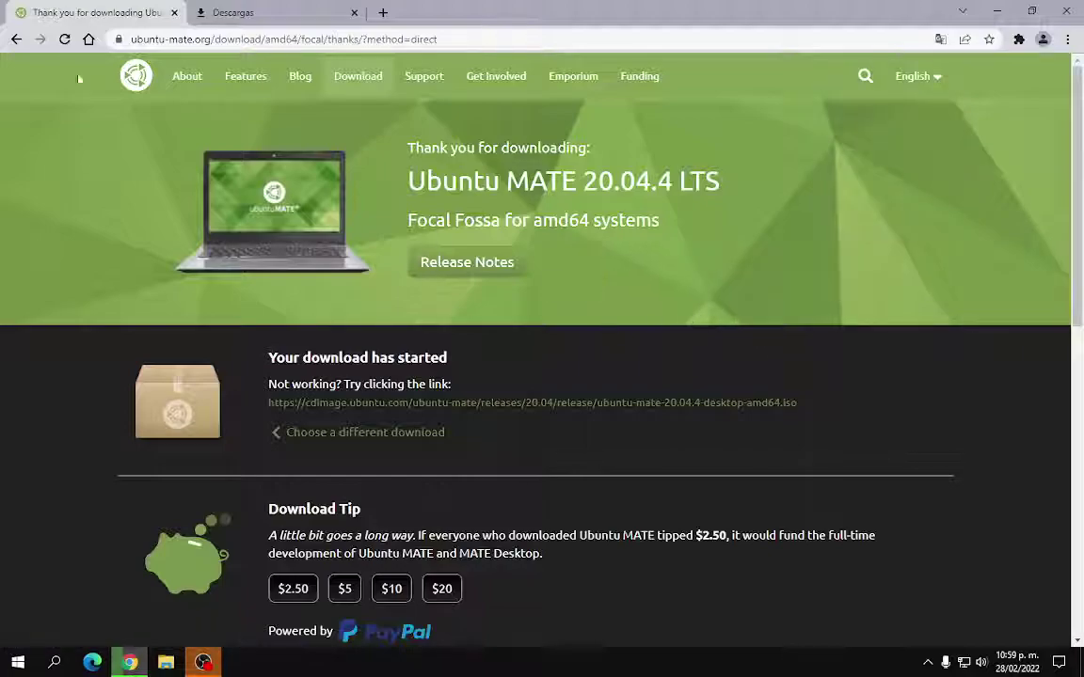
Leave the Ubuntu MATE site for the browser's home page and open the Debian website at debian.org/index.es.html
left_click(89, 39)
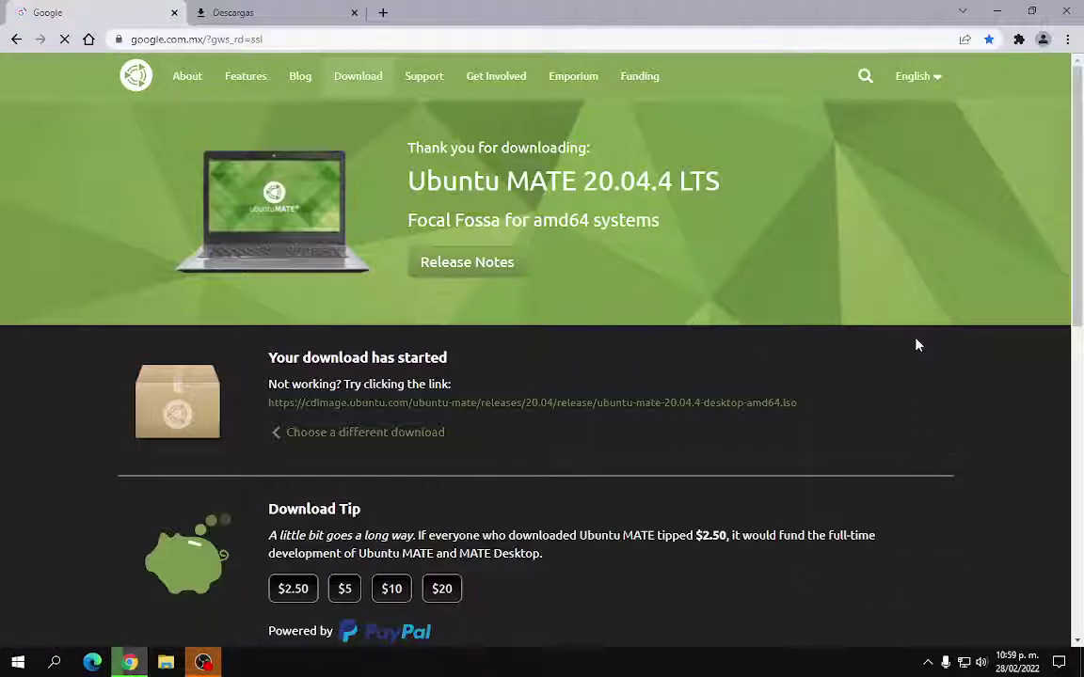
type("debian")
key("Return")
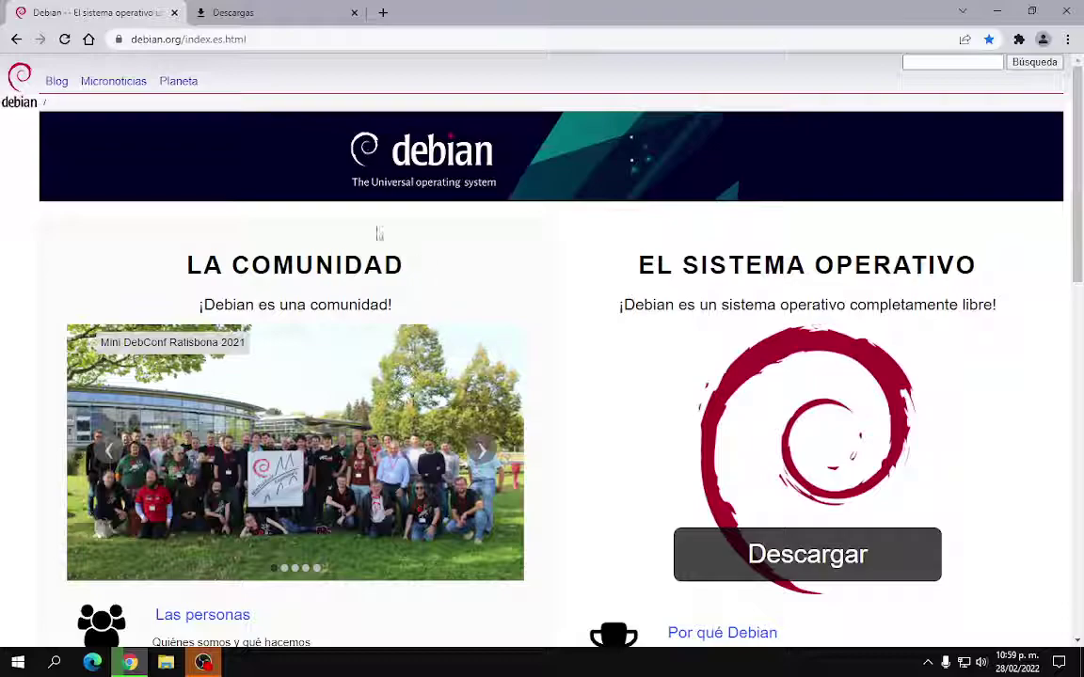
left_click(141, 42)
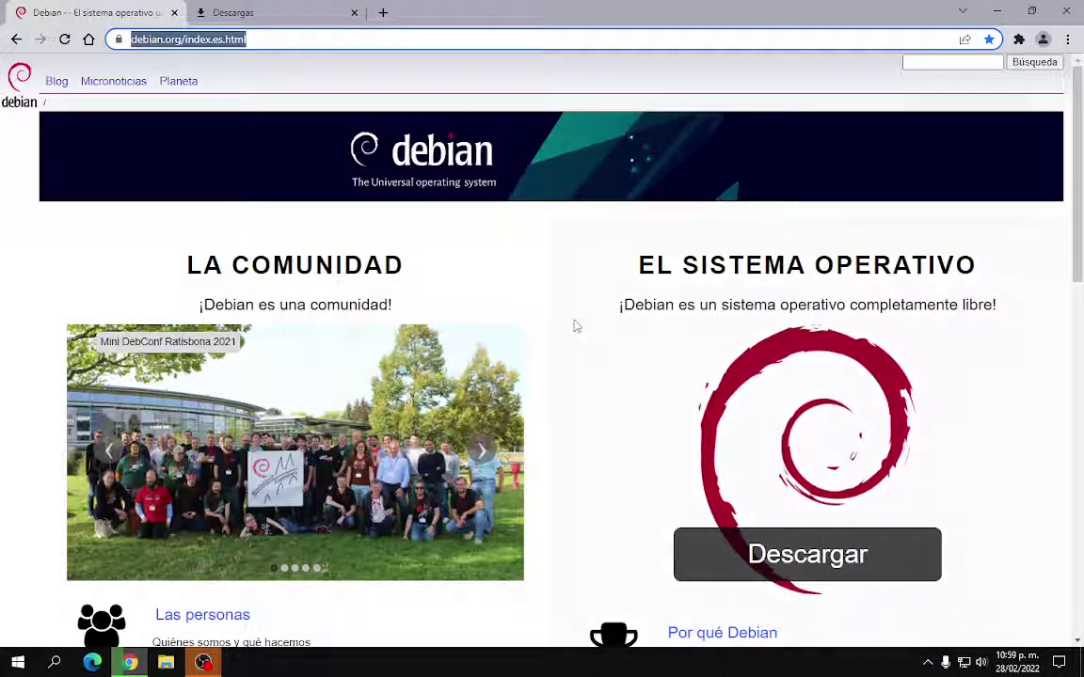
Start Debian's default download from its home page and inspect the debian-11.2.0-amd64-netinst.iso entry in the download list
left_click(820, 561)
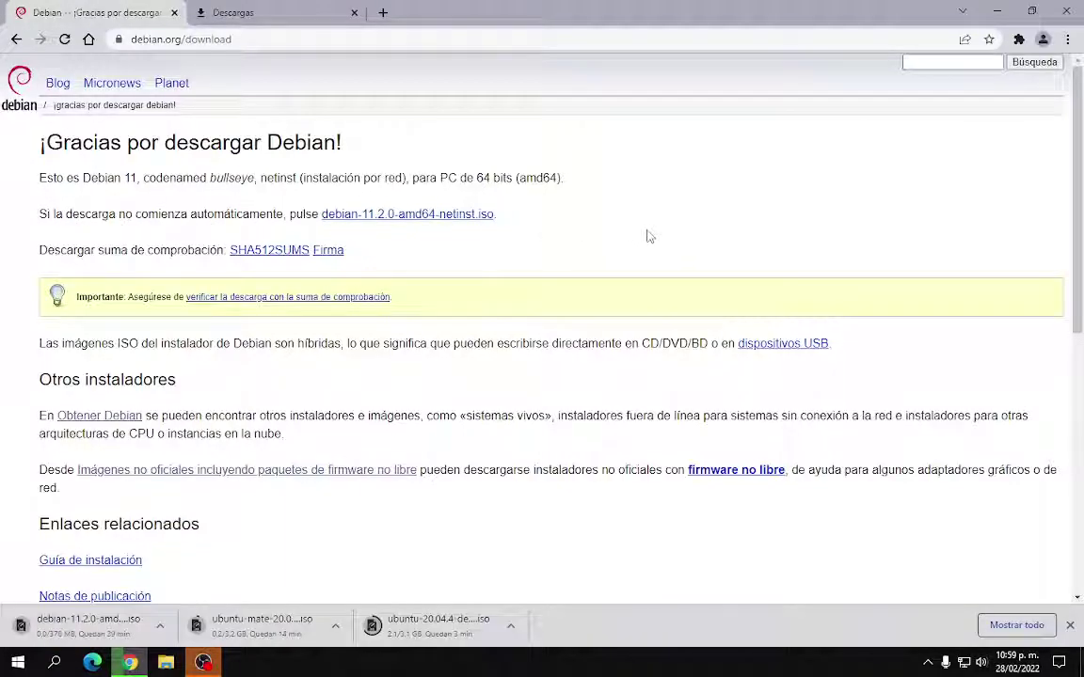
left_click(1014, 624)
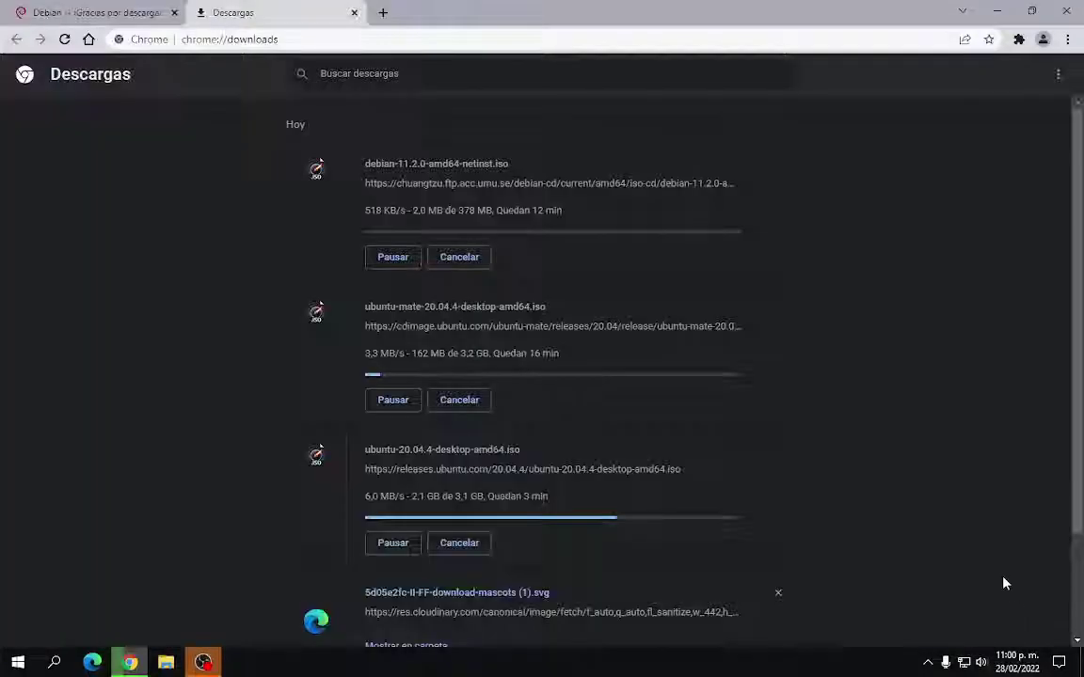
left_click_drag(516, 166, 429, 164)
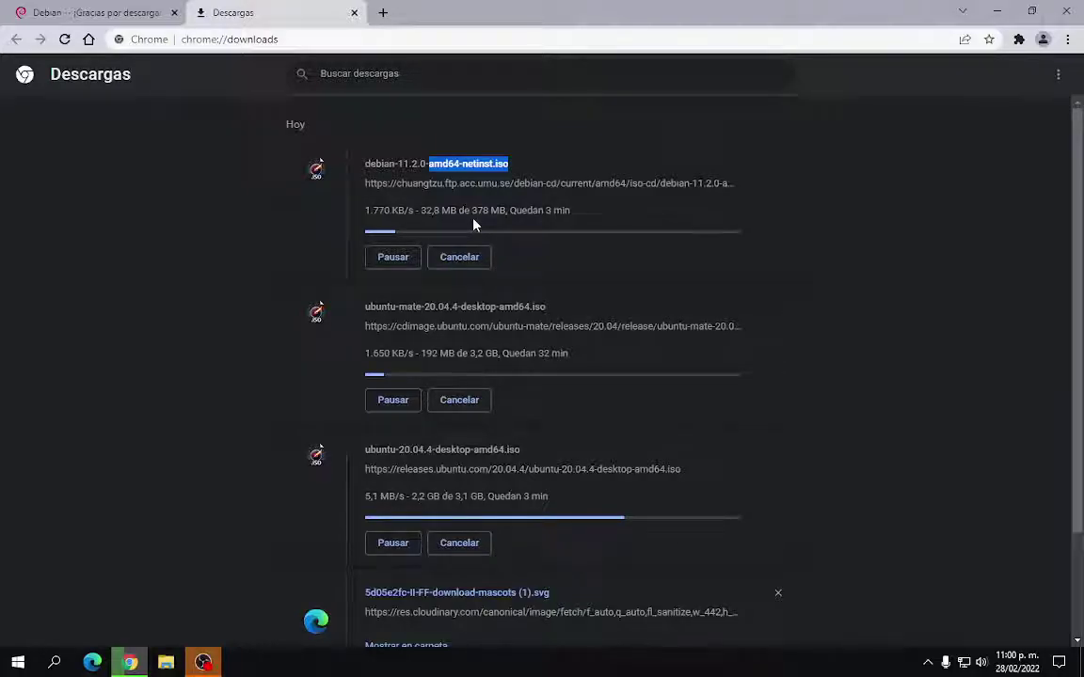
Cancel the Debian netinst download and remove its entry from the download list
left_click(461, 258)
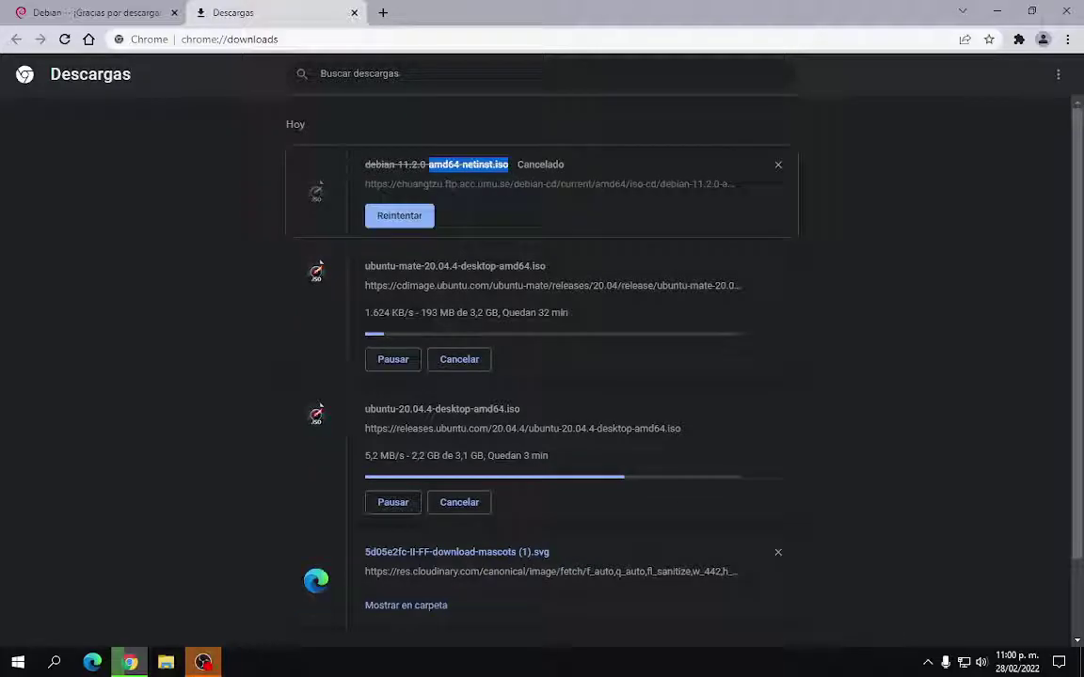
left_click(778, 169)
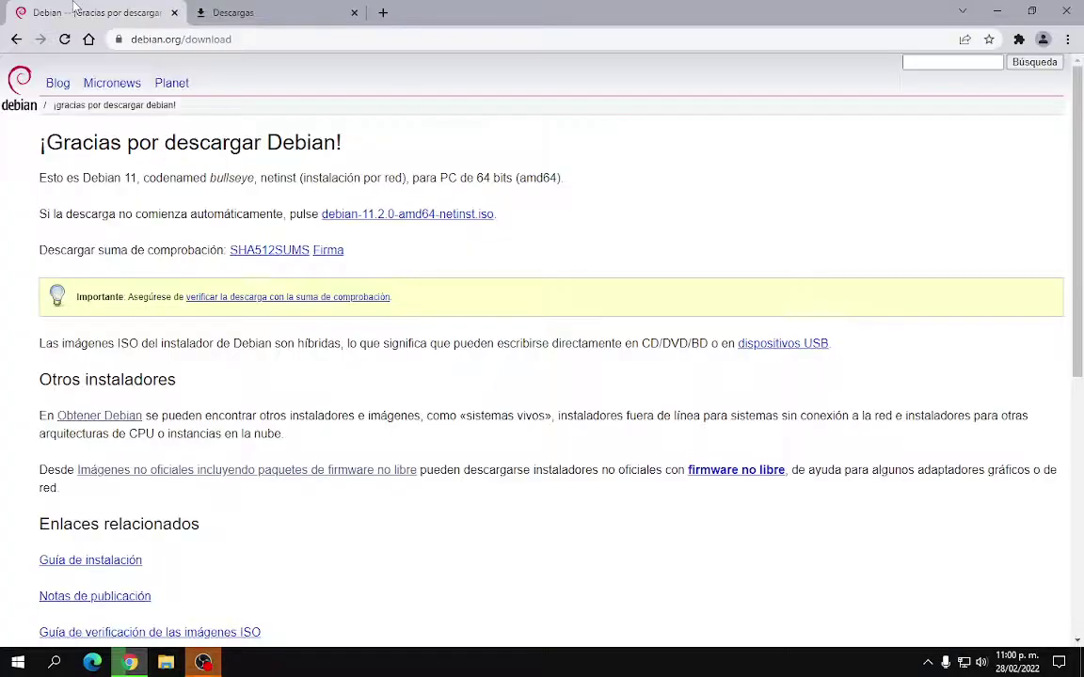
Review the Debian download thank-you page and return to the Debian home page
left_click(69, 10)
scroll(467, 477, "down", 3)
scroll(461, 500, "up", 3)
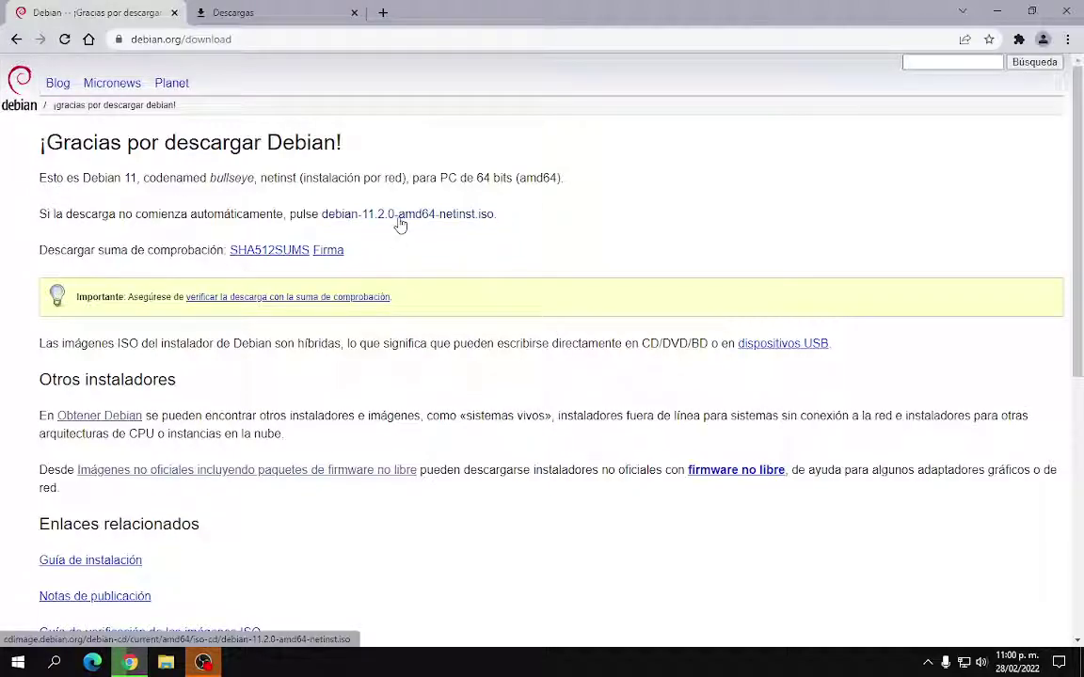
left_click(19, 86)
scroll(542, 377, "down", 1)
scroll(551, 367, "down", 2)
scroll(551, 367, "up", 3)
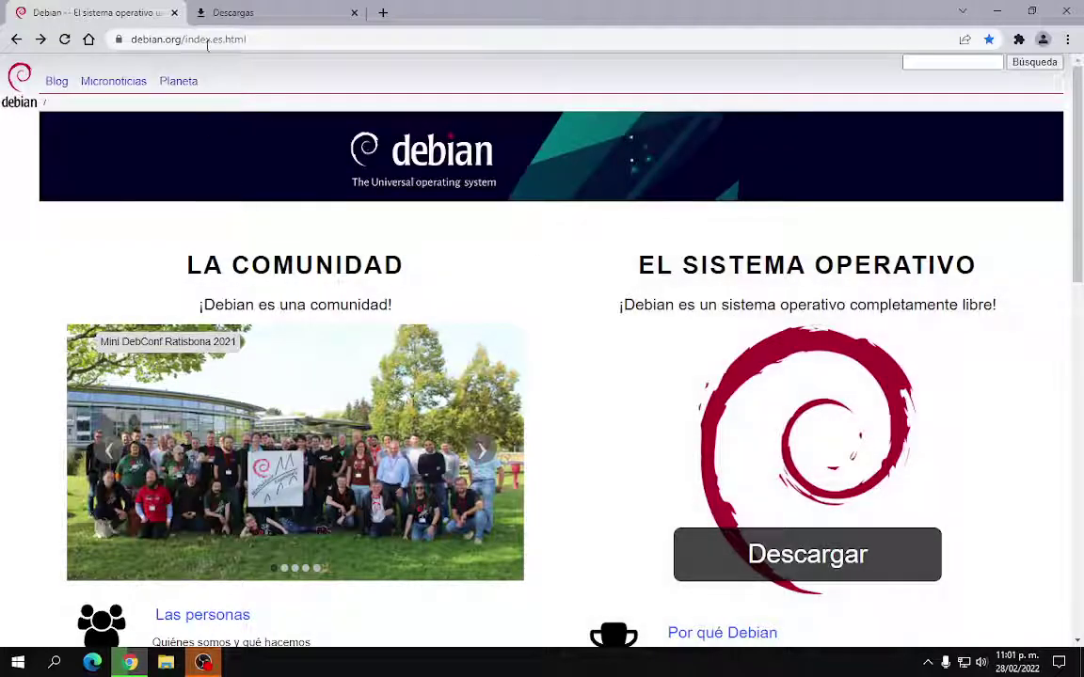
Open the "Más..." page with further links to downloads and information about the Debian software
scroll(555, 377, "down", 5)
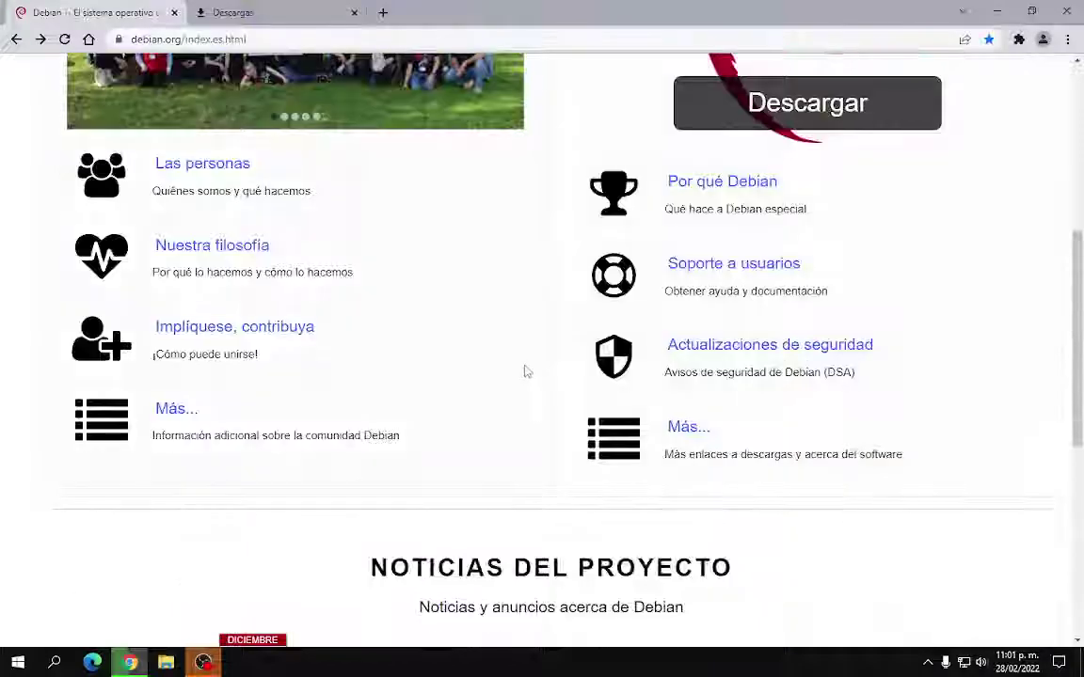
scroll(530, 369, "down", 2)
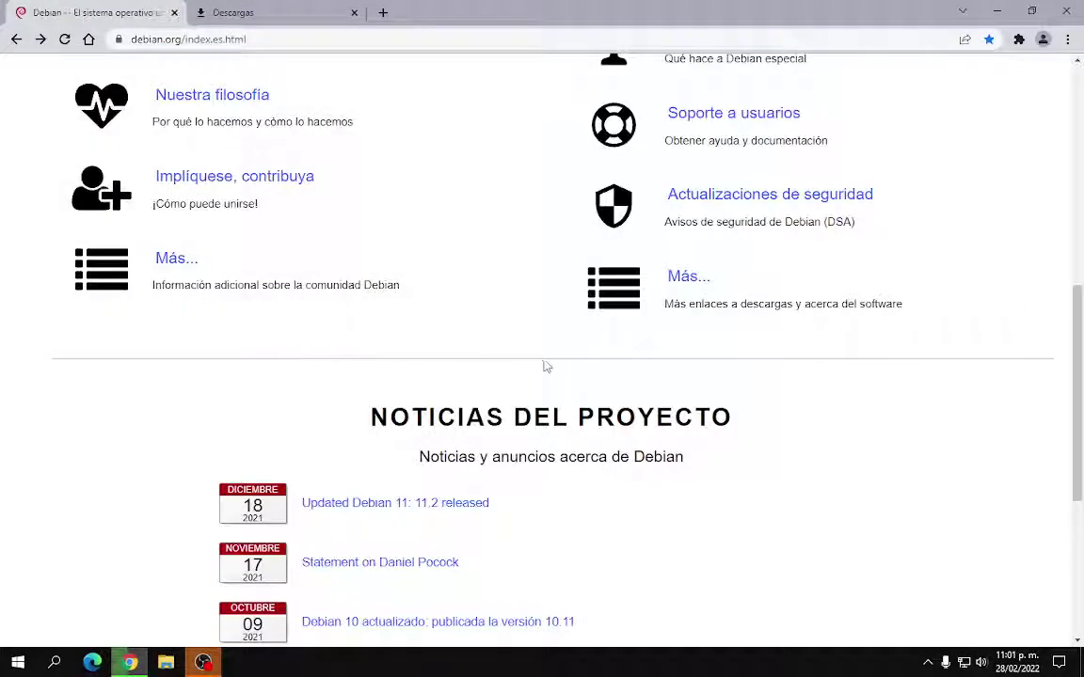
scroll(546, 367, "up", 2)
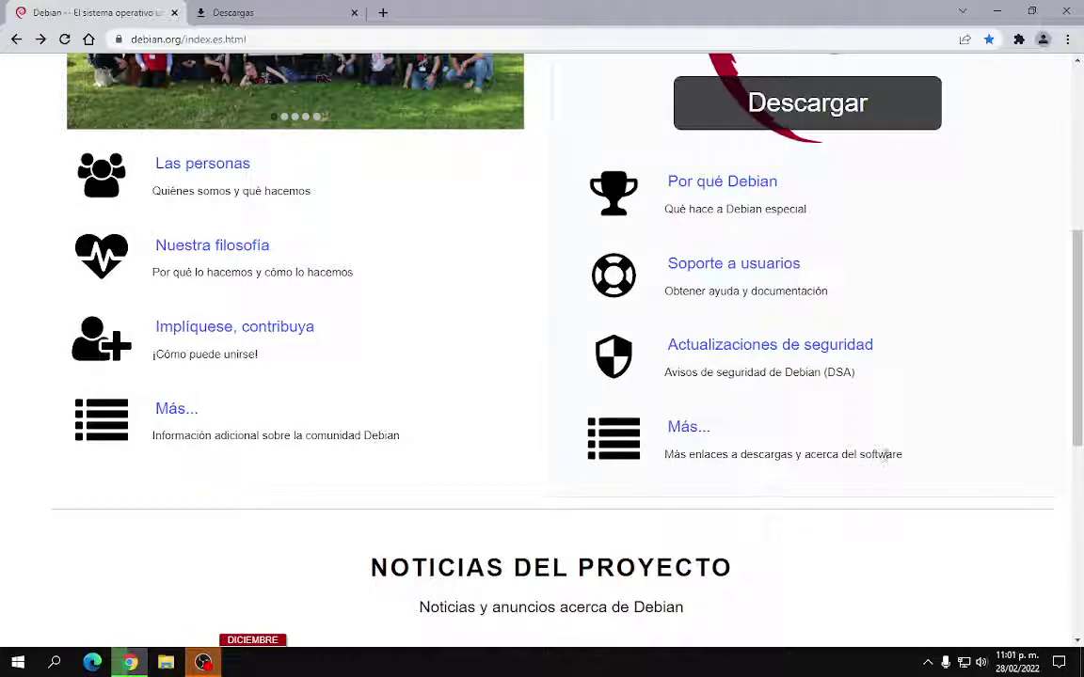
left_click(684, 430)
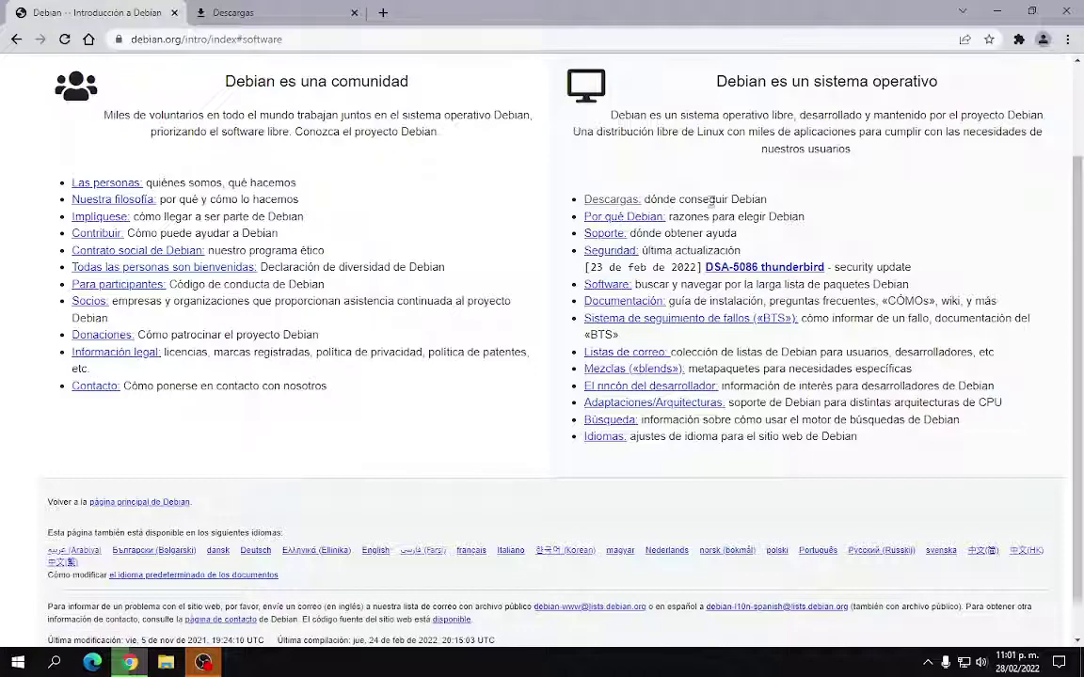
Go through the Descargas page to the complete installation image and open the CD/DVD image downloads over HTTP
left_click(605, 206)
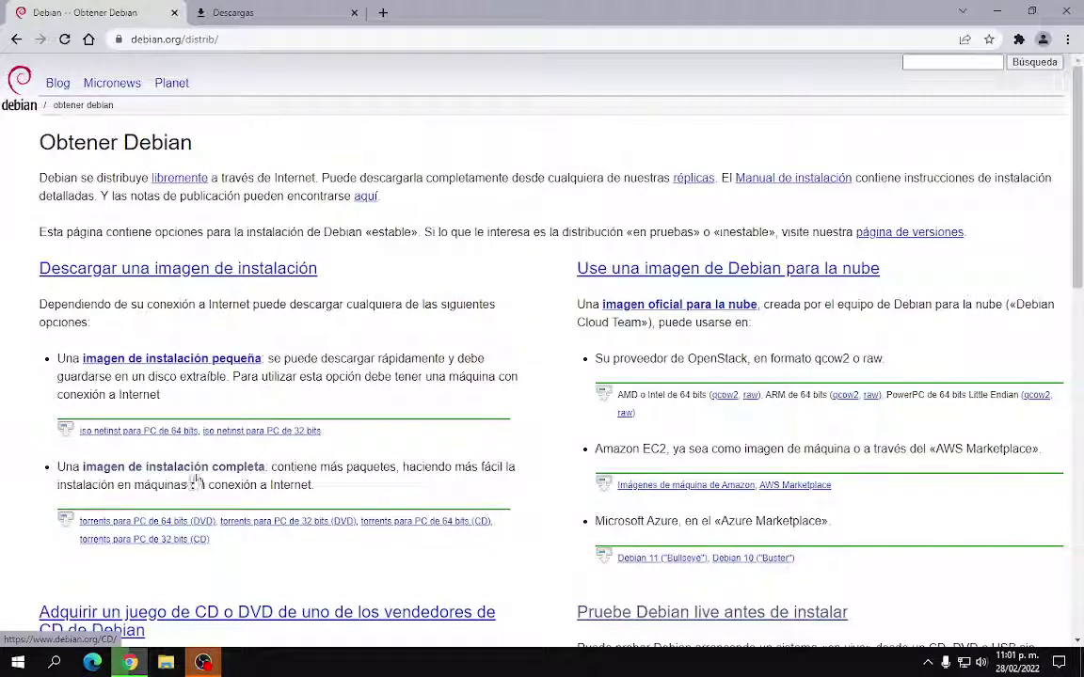
left_click(197, 470)
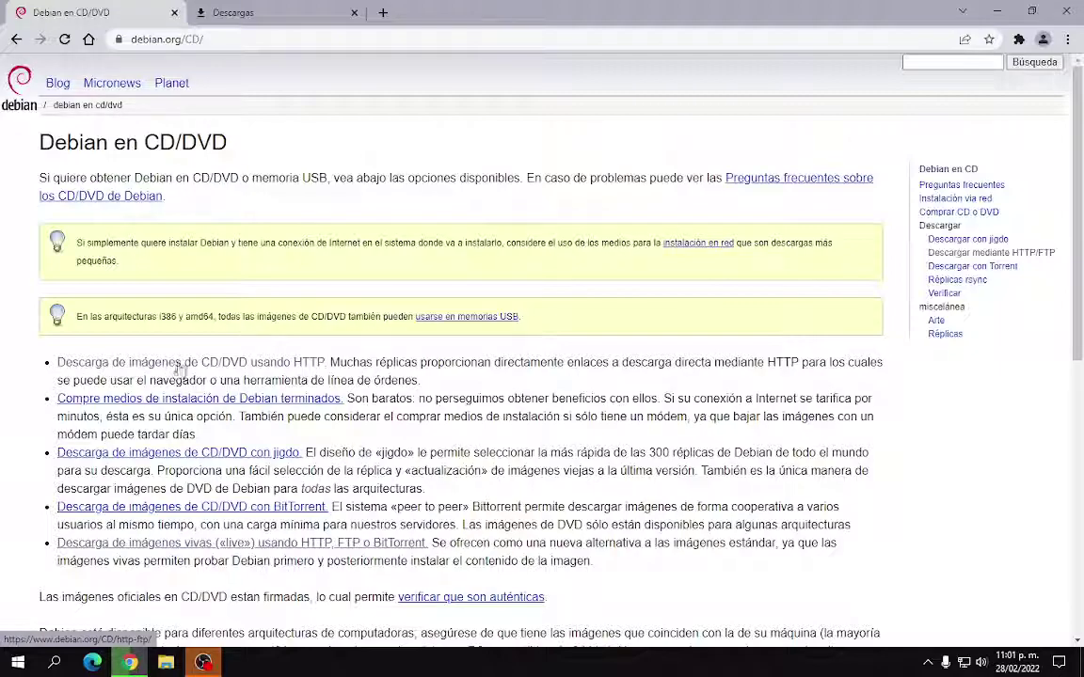
left_click(256, 365)
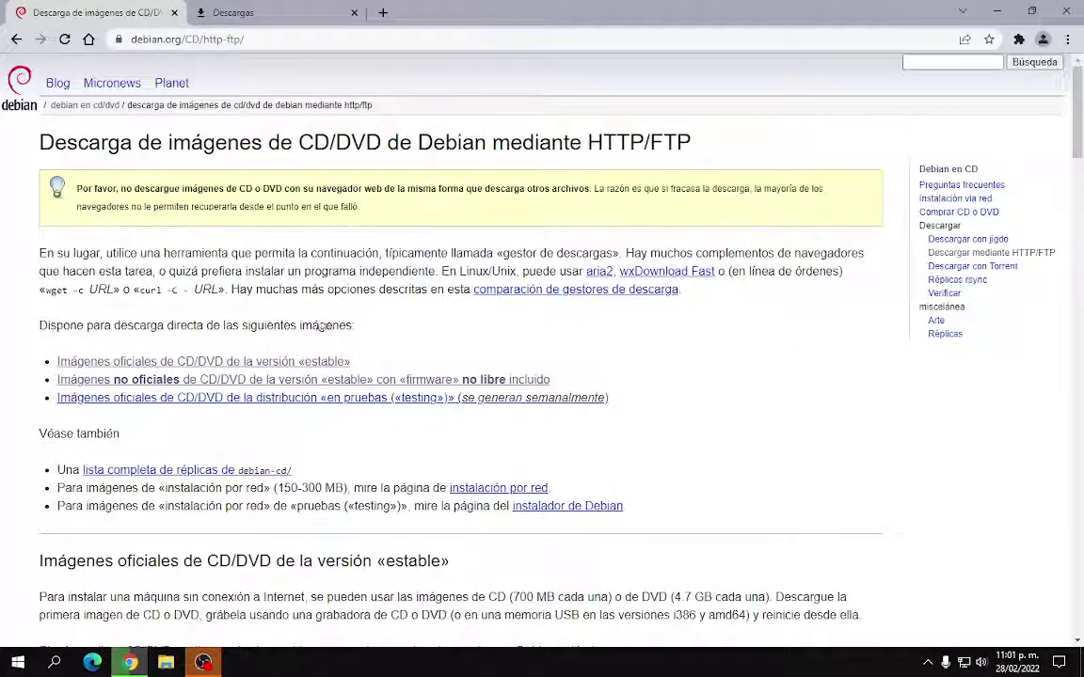
Examine the direct download options for official stable images and unofficial stable images with non-free firmware
left_click_drag(35, 356, 607, 387)
left_click(630, 383)
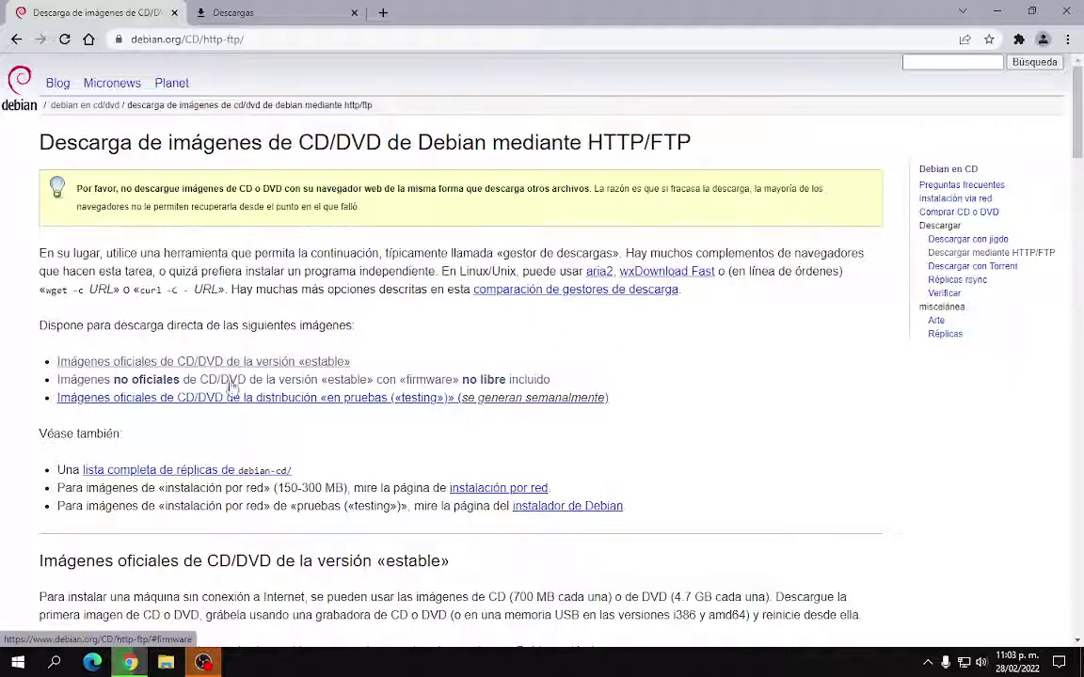
left_click_drag(550, 379, 54, 380)
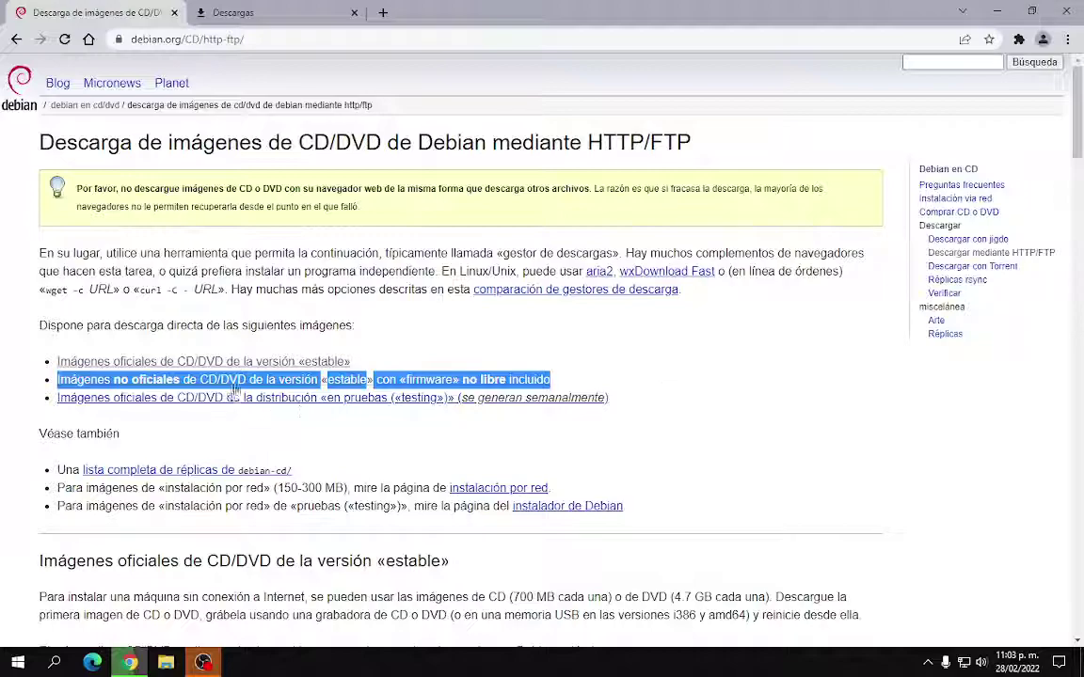
left_click(606, 384)
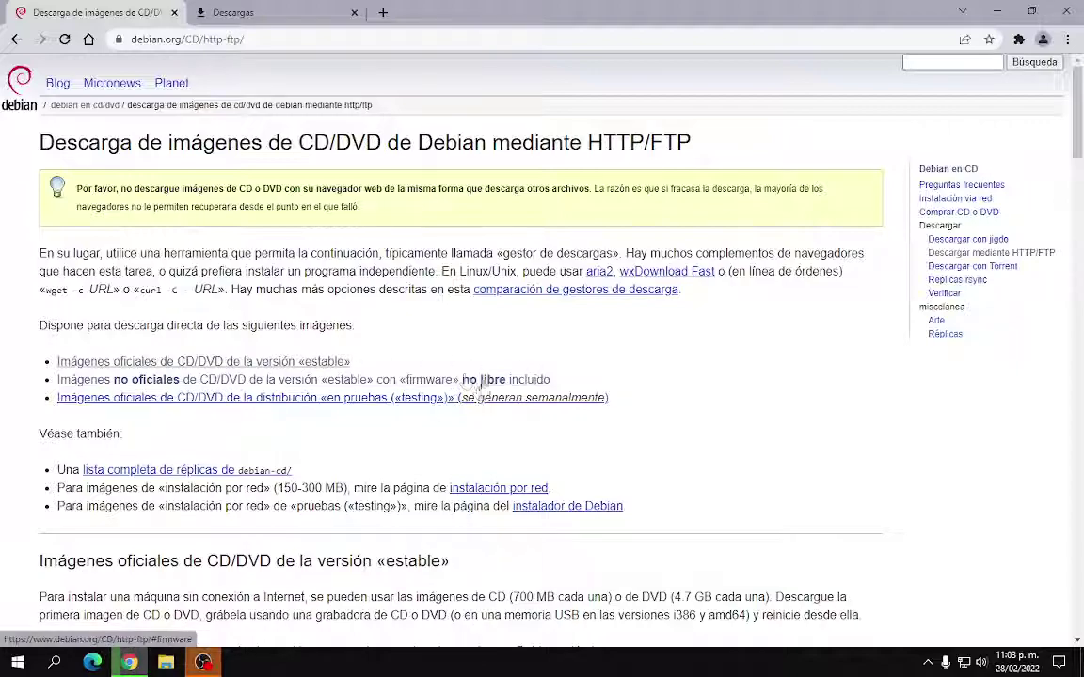
left_click_drag(572, 380, 56, 380)
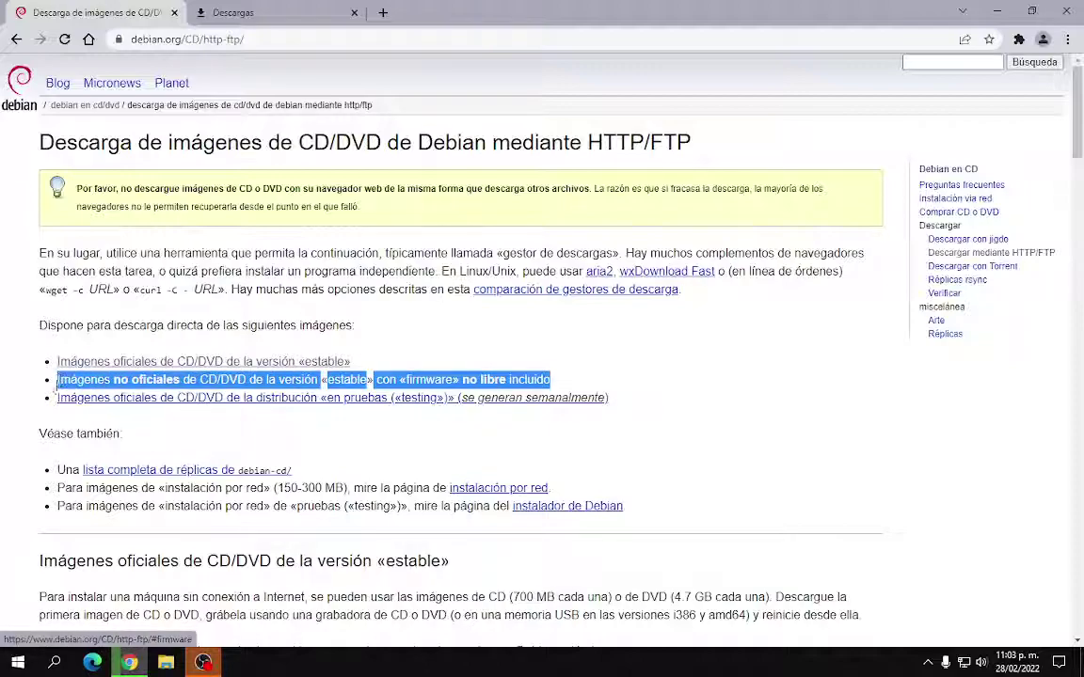
left_click(611, 382)
left_click_drag(548, 380, 56, 380)
left_click(638, 375)
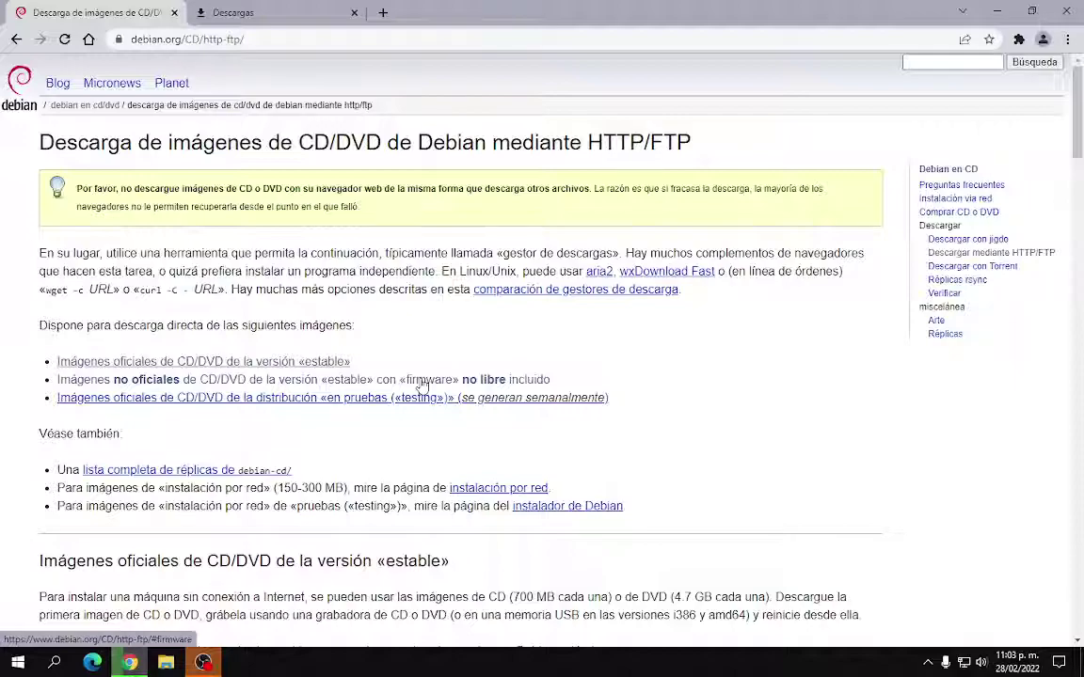
left_click_drag(609, 386, 49, 380)
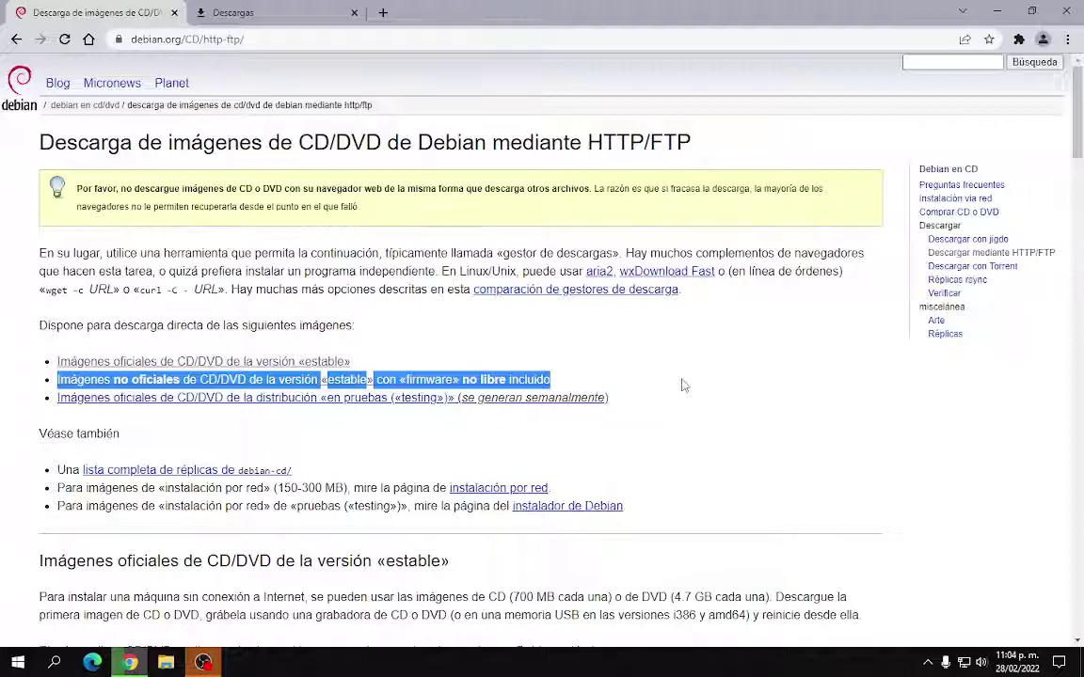
Open the section for official CD/DVD images of the stable version and examine its DVD downloads
left_click(108, 365)
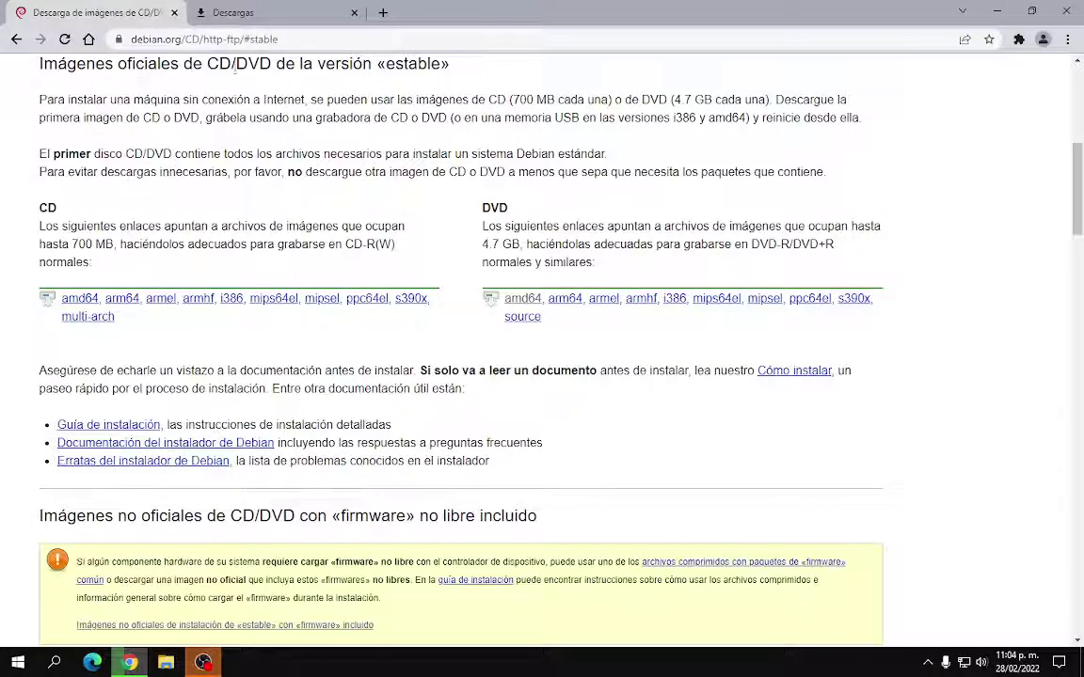
left_click_drag(440, 64, 231, 132)
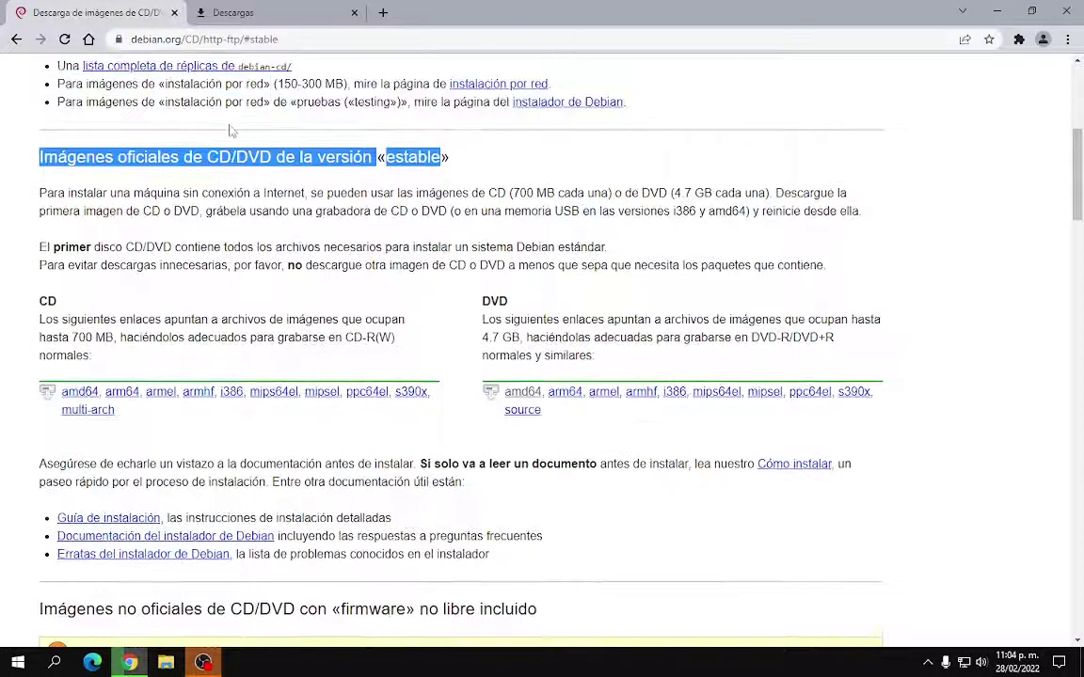
scroll(231, 132, "down", 1)
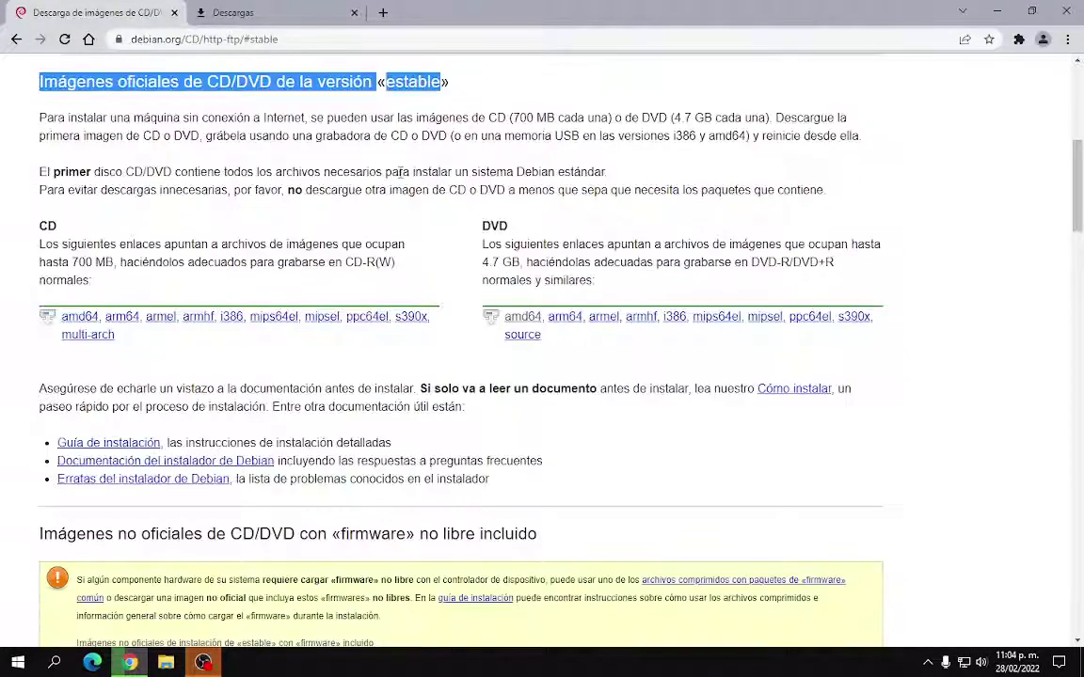
double_click(485, 226)
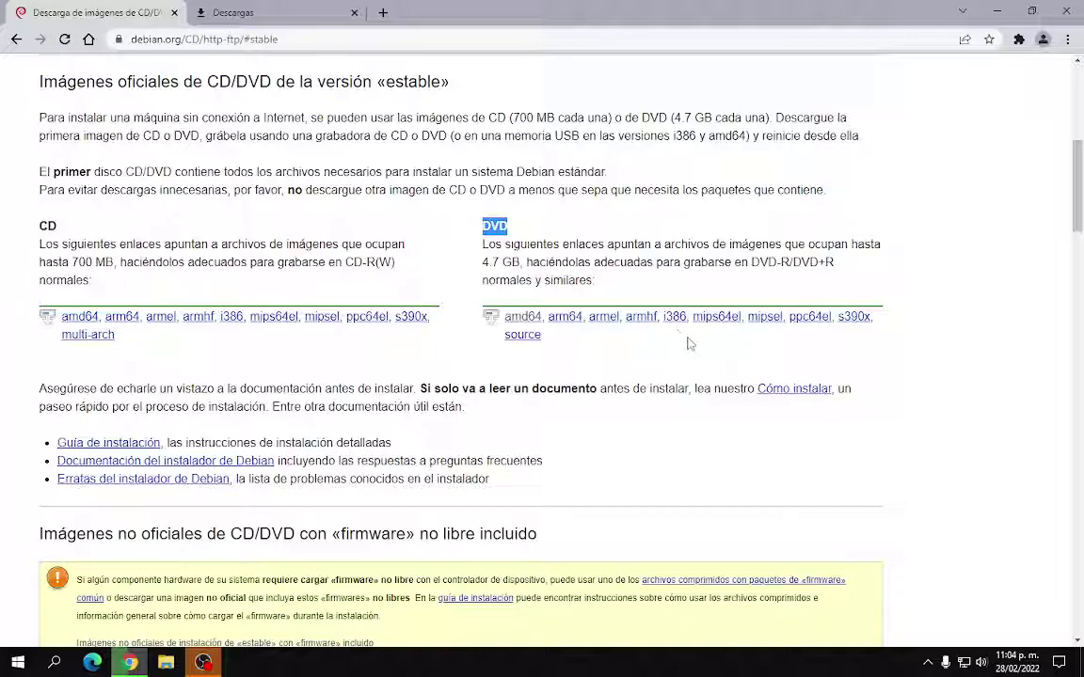
Open the amd64 DVD image directory for the official stable Debian version
left_click(498, 355)
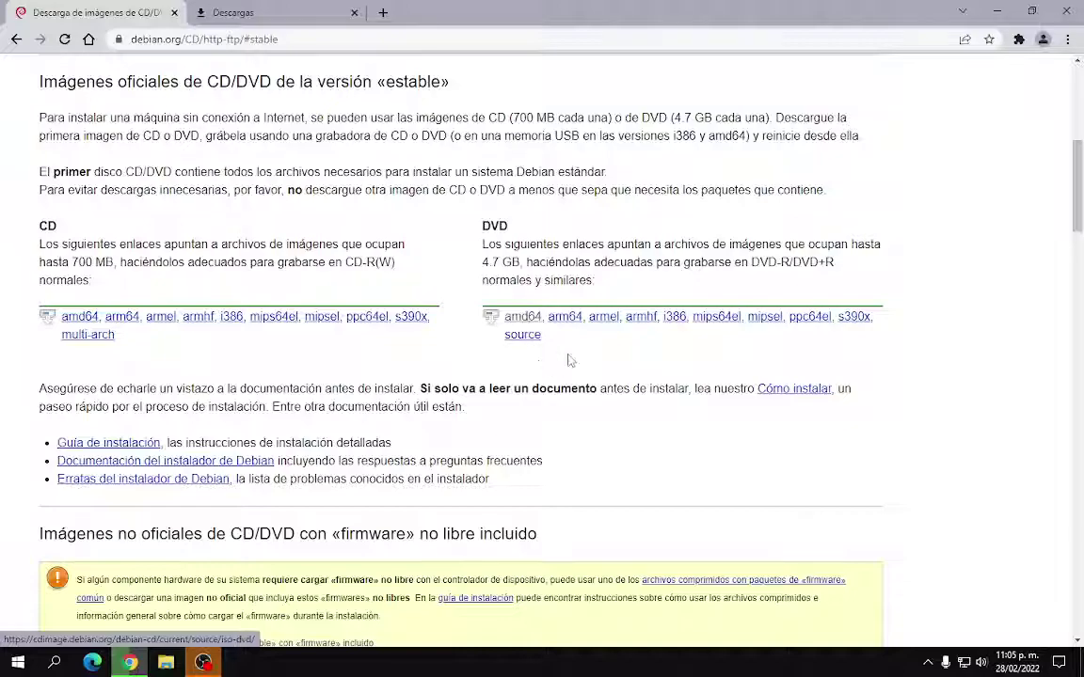
triple_click(35, 388)
left_click(449, 367)
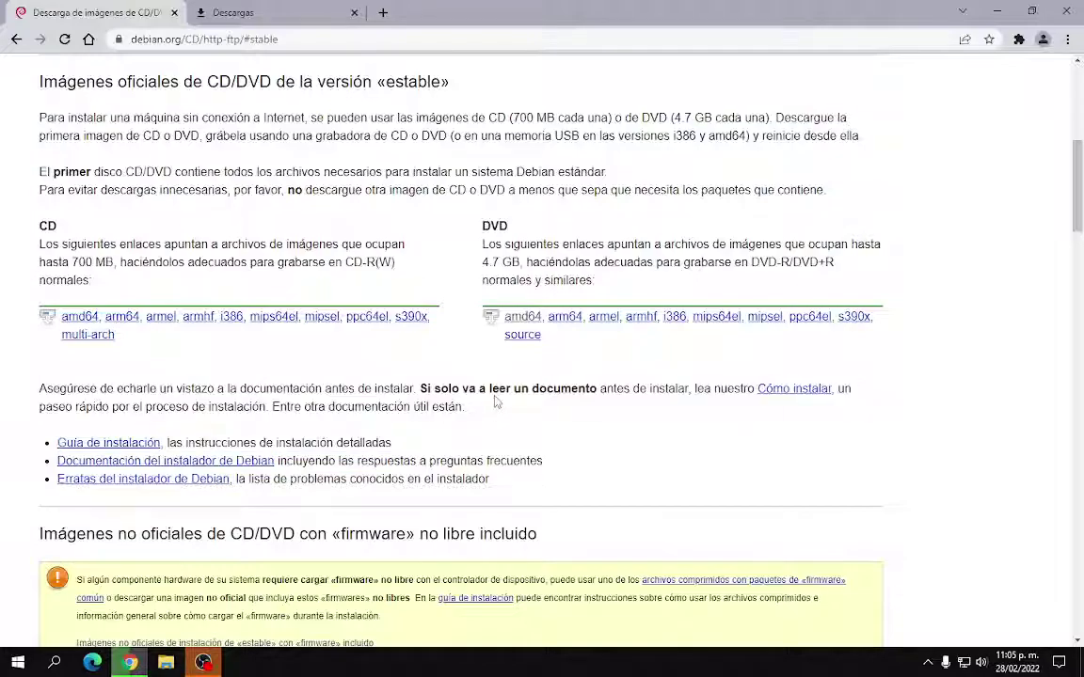
left_click(518, 318)
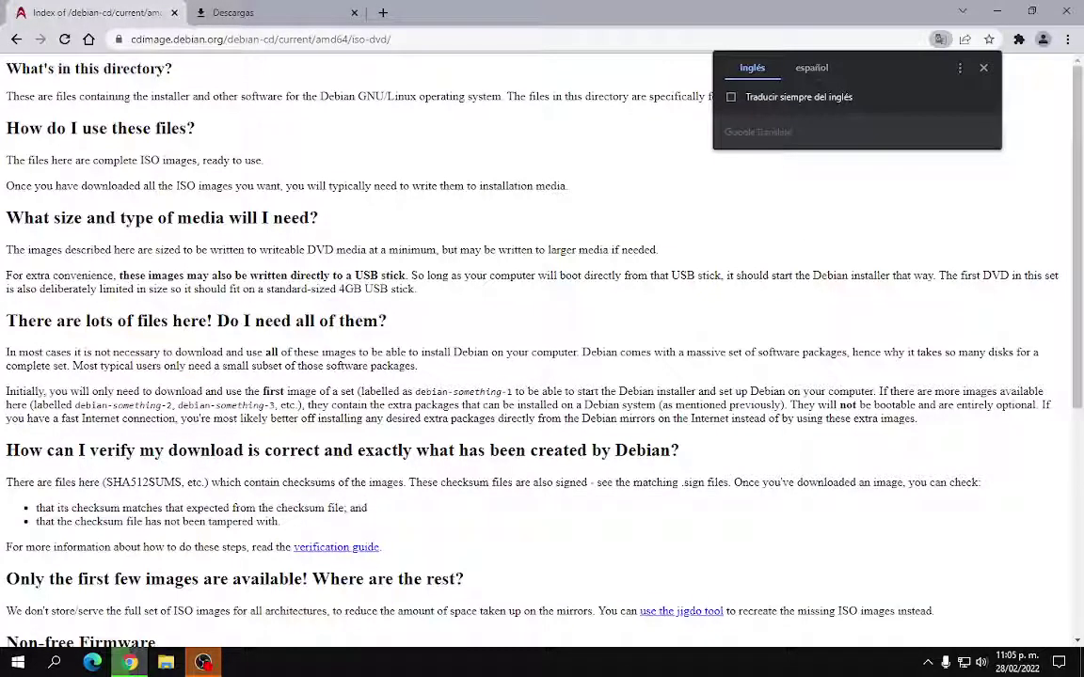
Find debian-11.2.0-amd64-DVD-1.iso in the amd64 DVD directory, check its date and size, and start downloading it
left_click(311, 188)
scroll(314, 188, "down", 2)
scroll(372, 218, "down", 3)
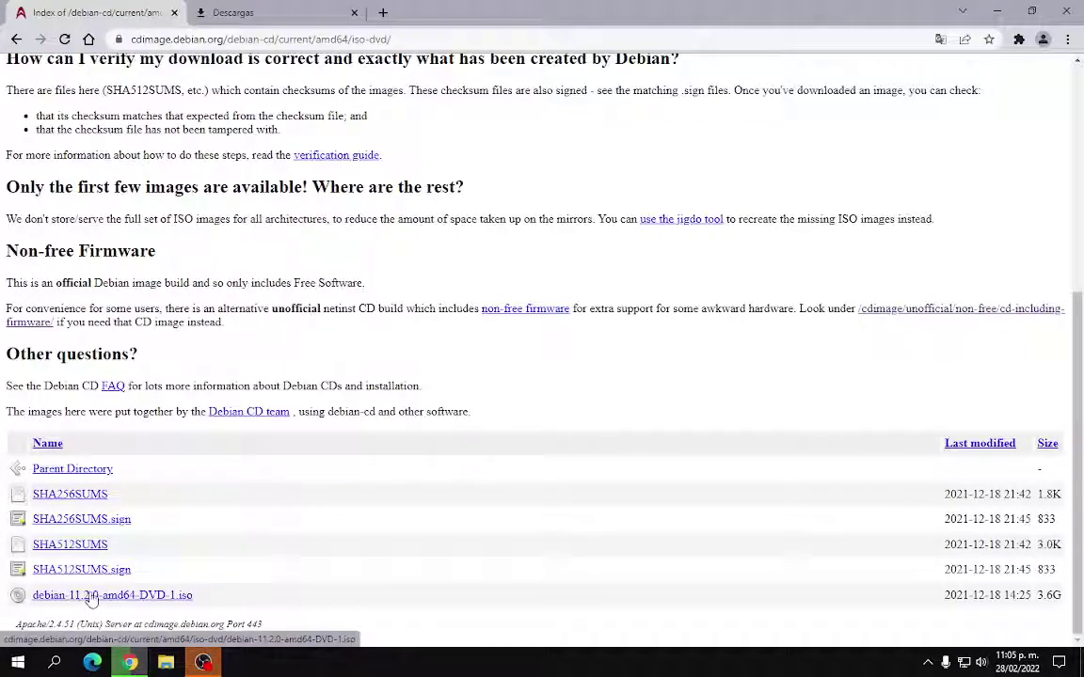
left_click_drag(194, 596, 28, 596)
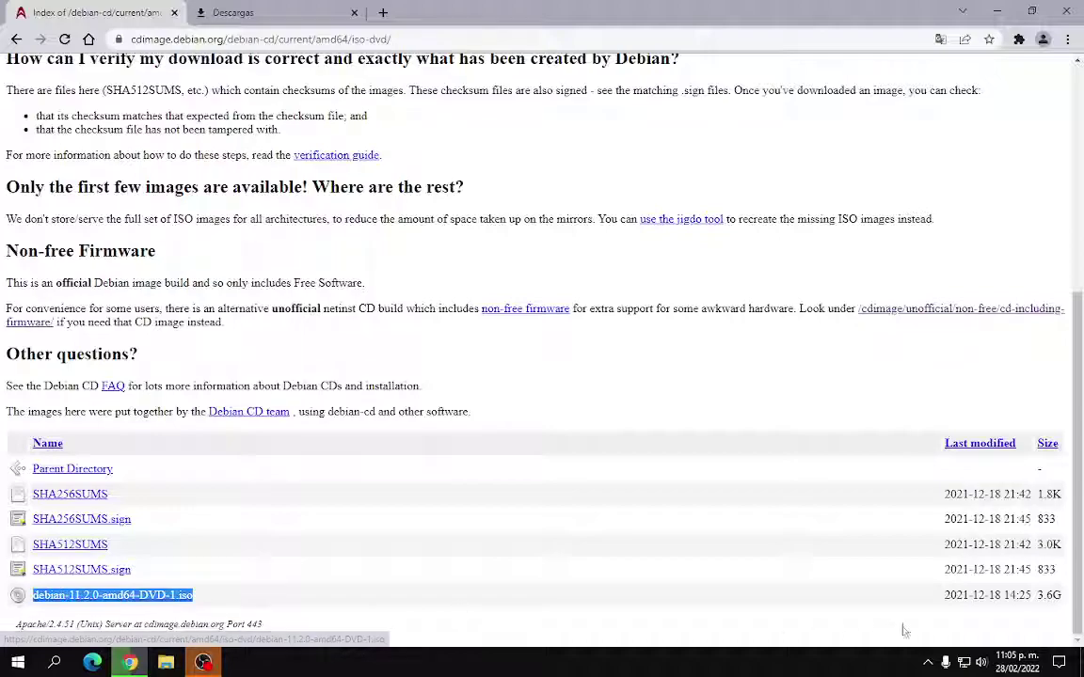
left_click_drag(944, 596, 1061, 596)
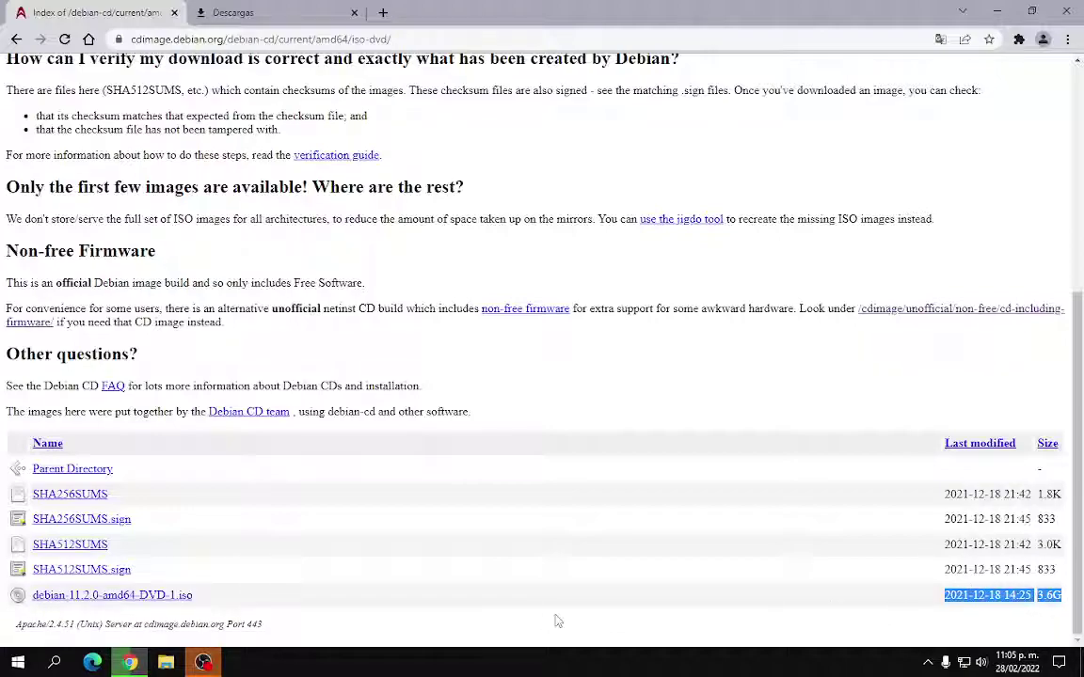
right_click(127, 594)
left_click(435, 609)
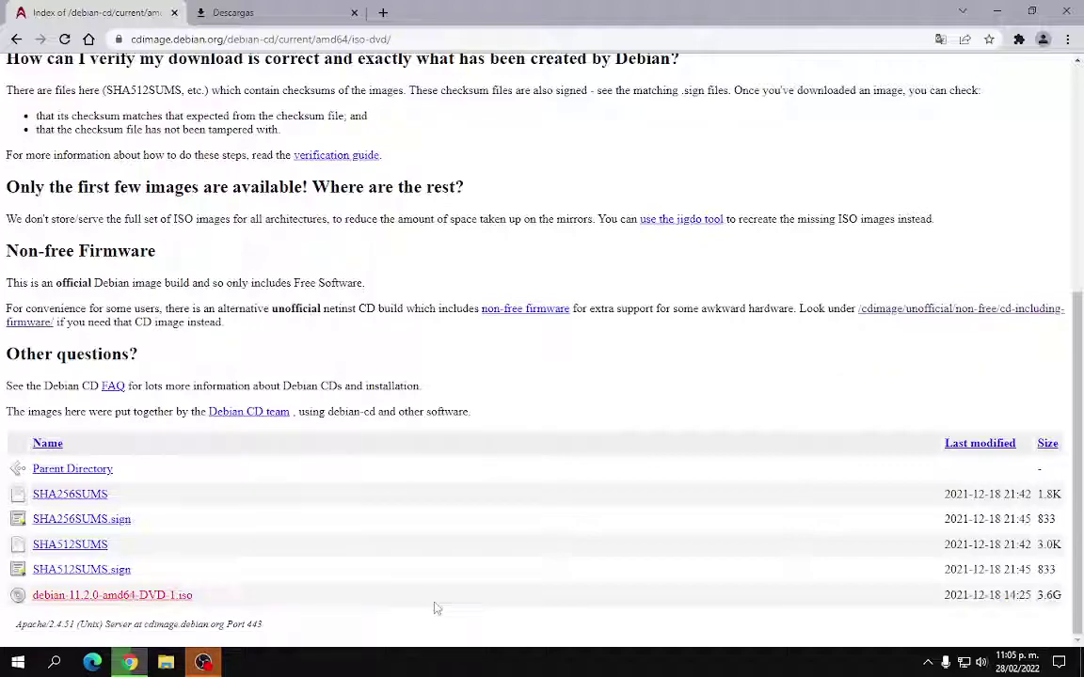
left_click(132, 599)
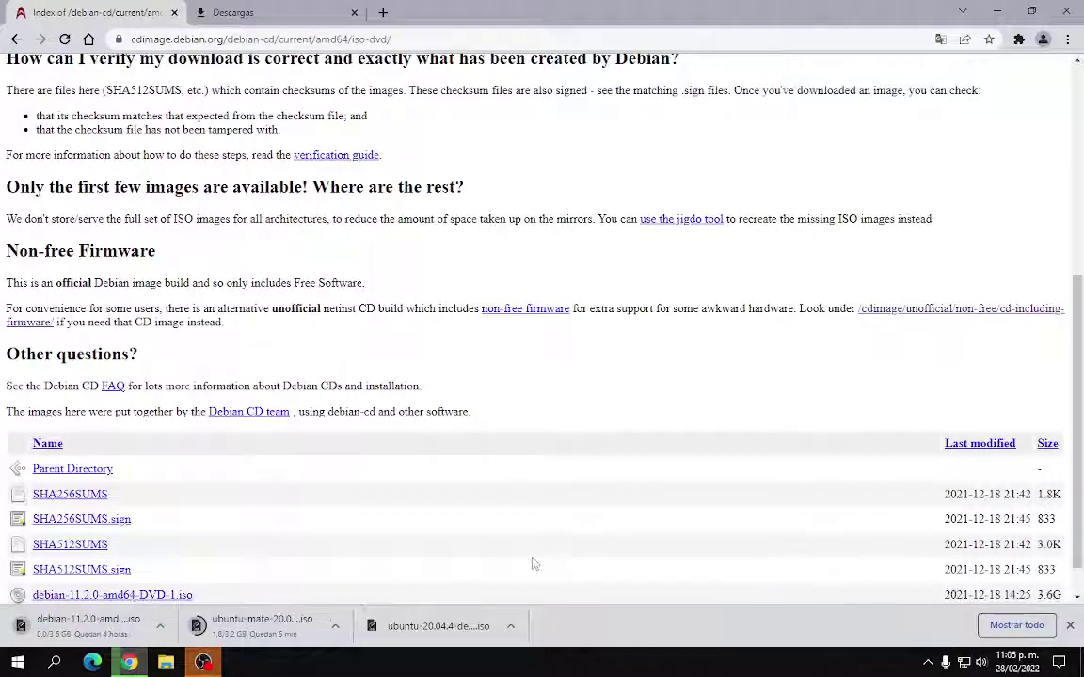
scroll(531, 564, "down", 1)
right_click(134, 554)
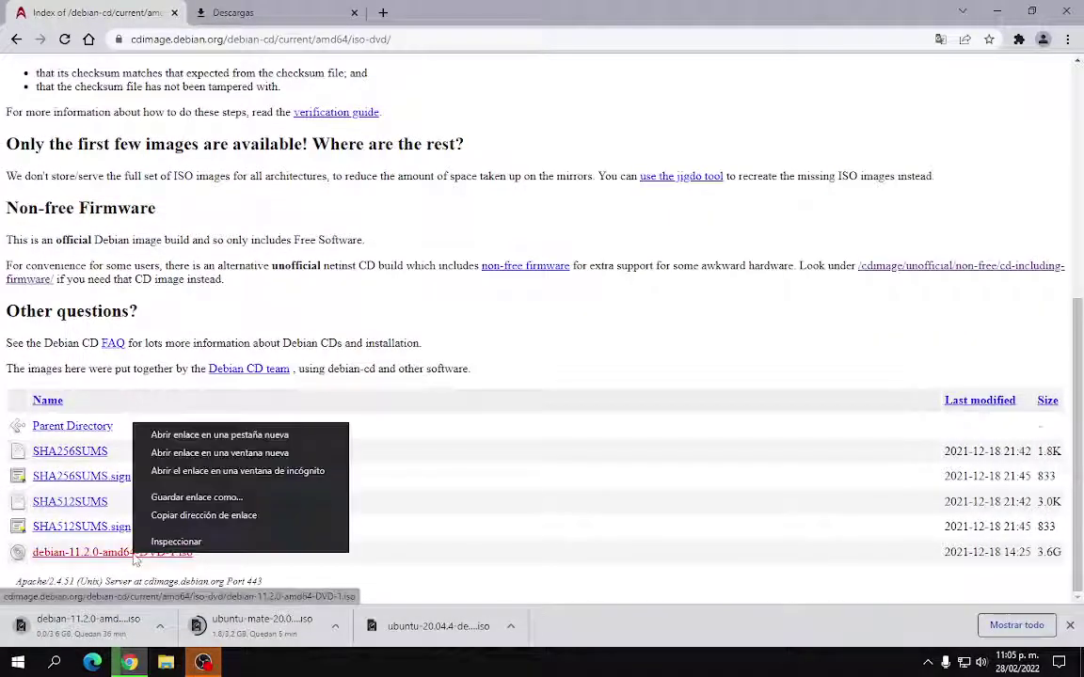
left_click(177, 497)
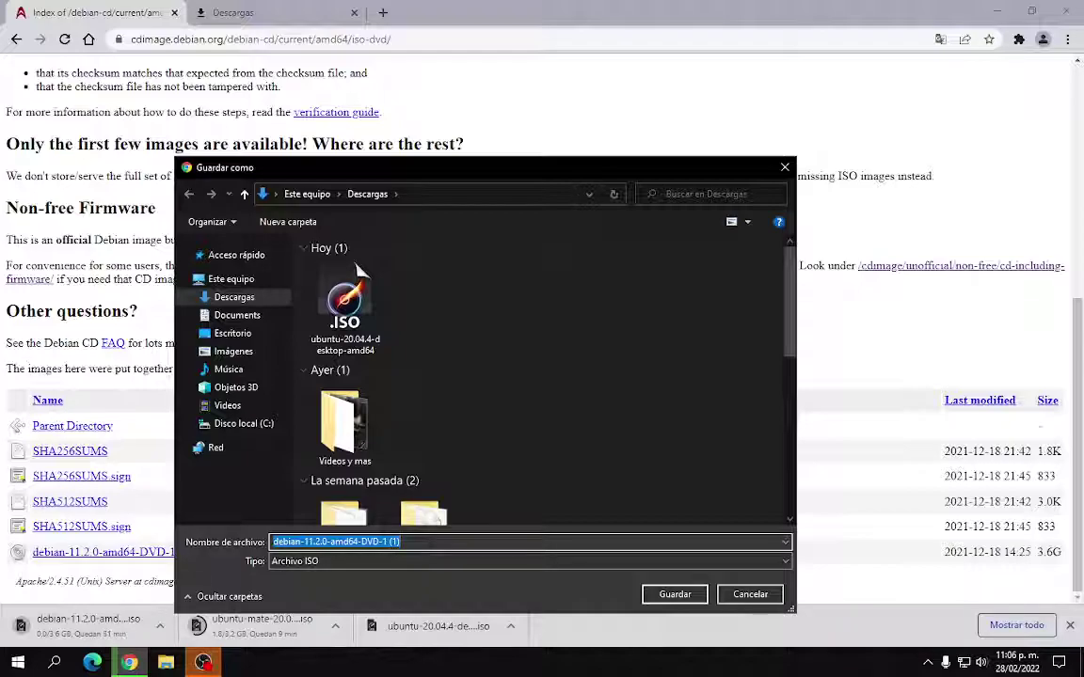
left_click(736, 594)
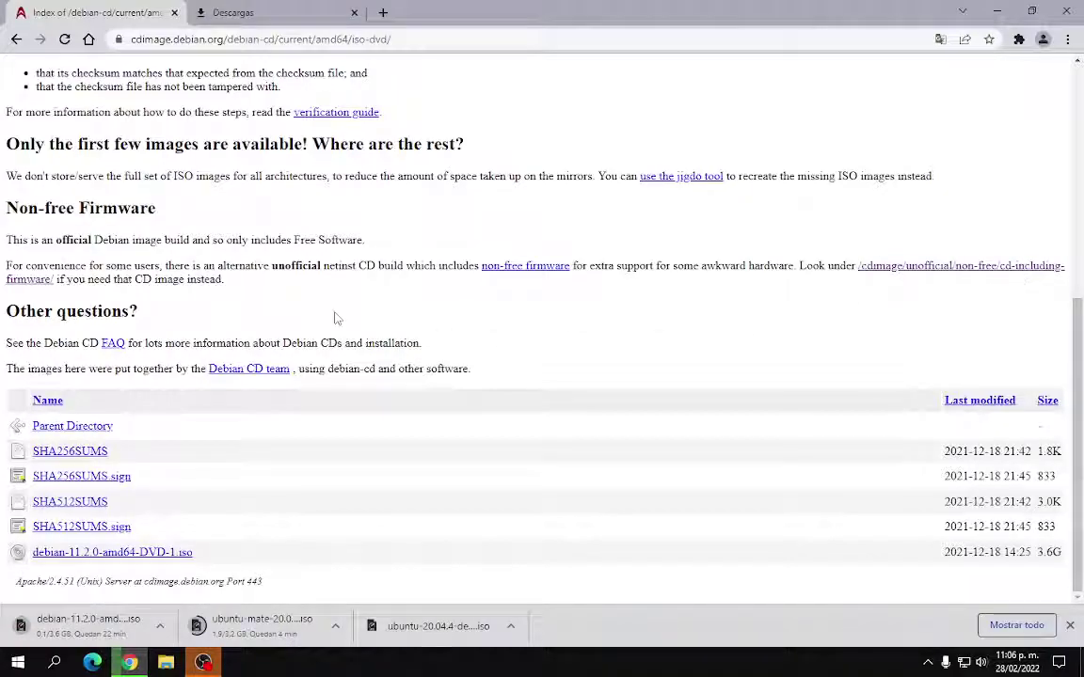
Read the Debian wiki page on non-free firmware and return to the official amd64 DVD directory
left_click(527, 270)
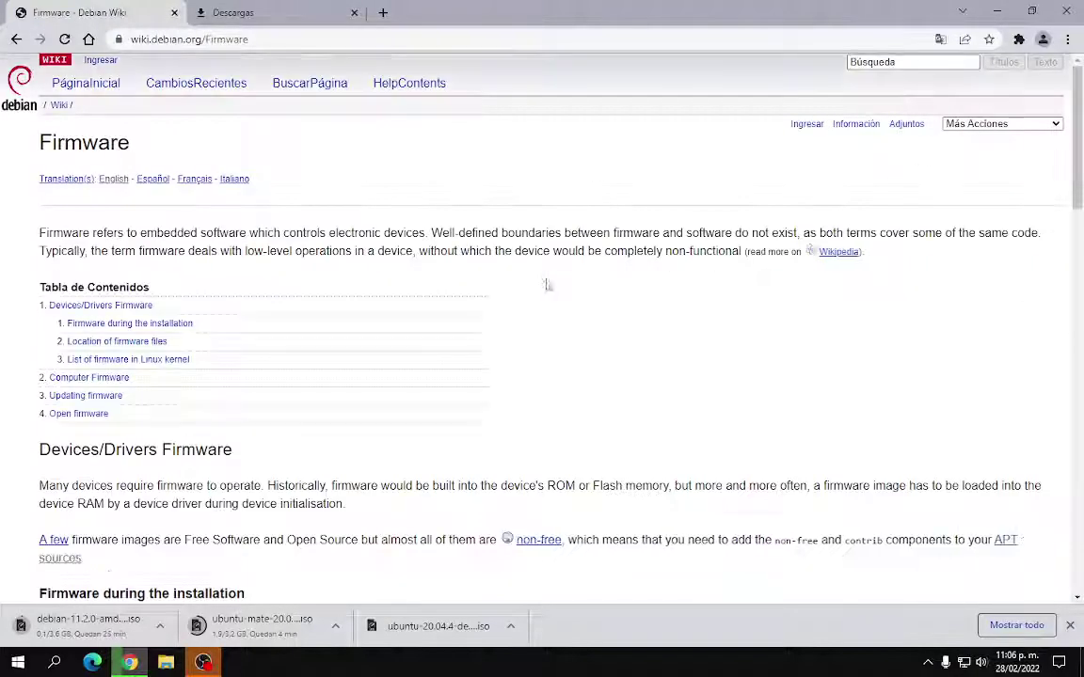
scroll(574, 319, "down", 5)
scroll(561, 327, "down", 5)
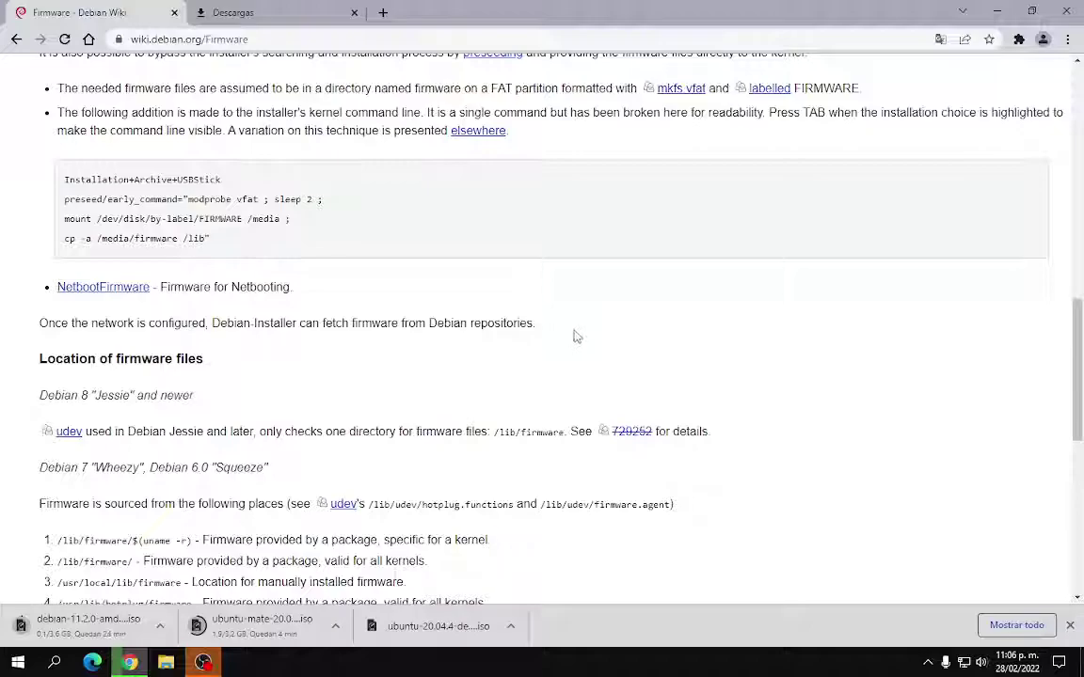
scroll(585, 337, "down", 4)
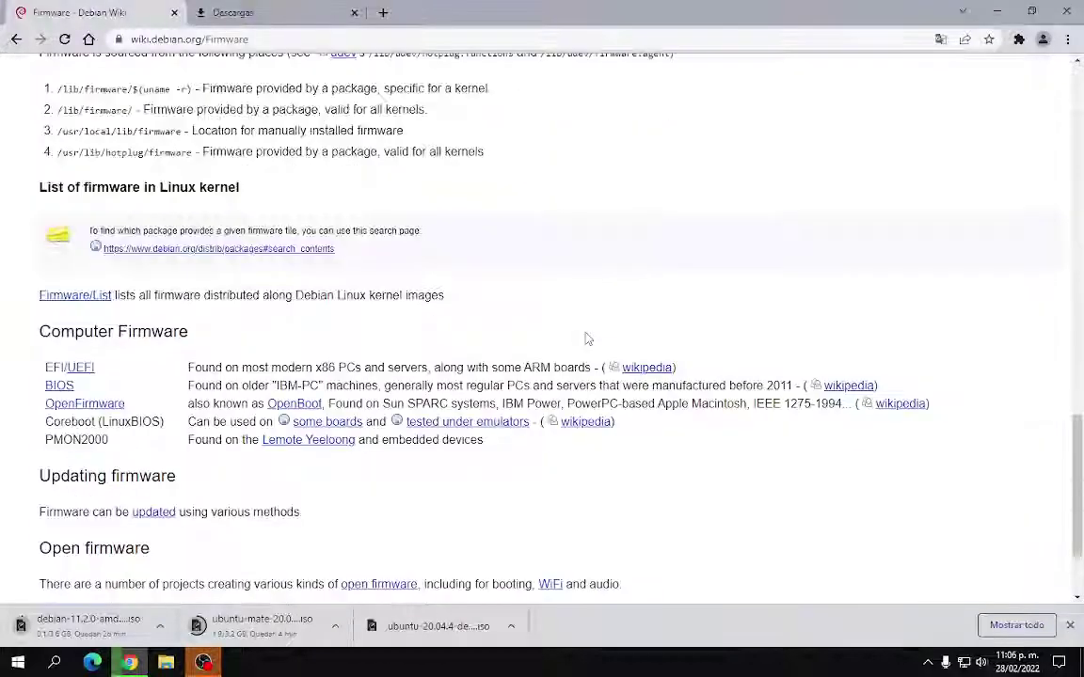
scroll(567, 334, "up", 10)
key("alt+Left")
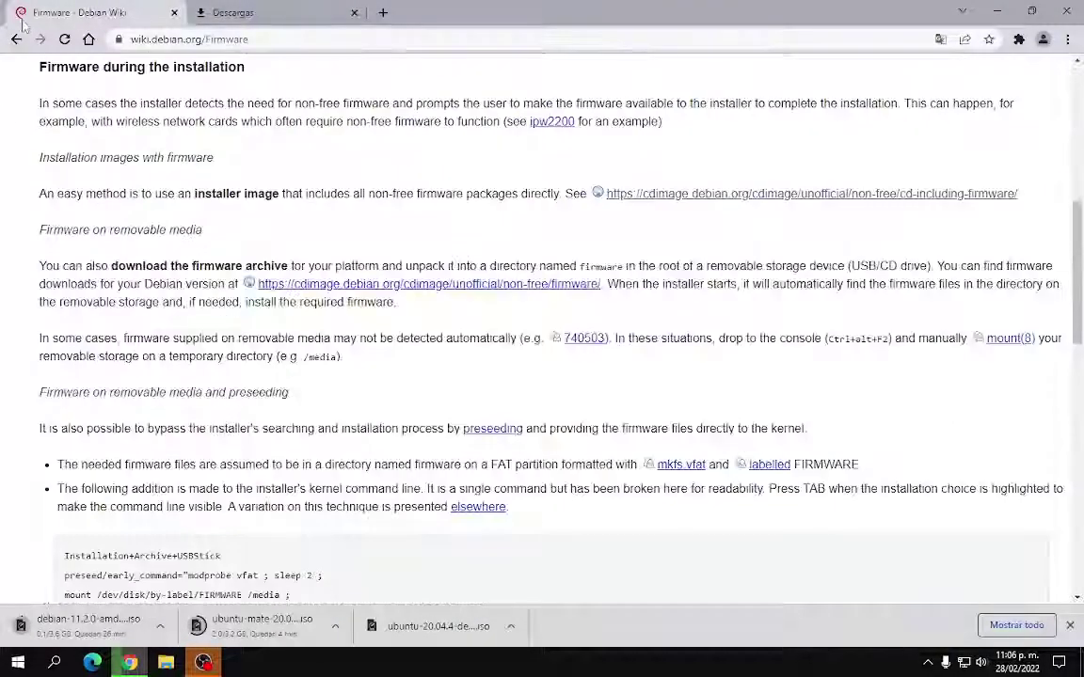
Browse the unofficial firmware-including images to the 11.2.0+nonfree amd64 iso-dvd directory and highlight firmware-11.2.0-amd64-DVD-1.iso
left_click(948, 268)
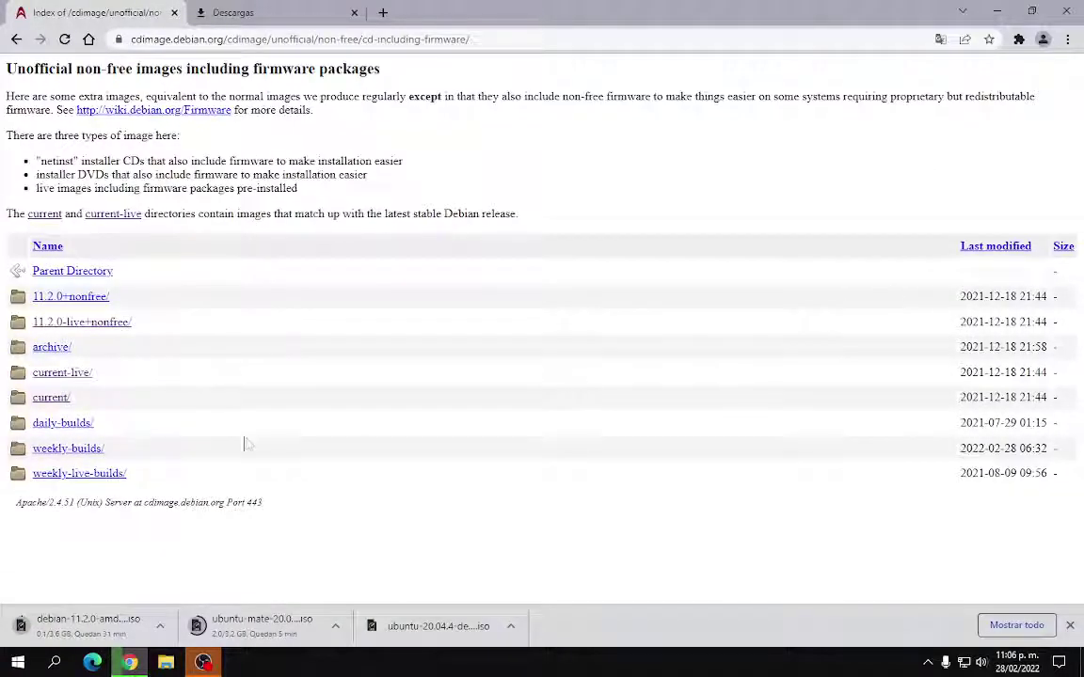
left_click(71, 297)
left_click(41, 158)
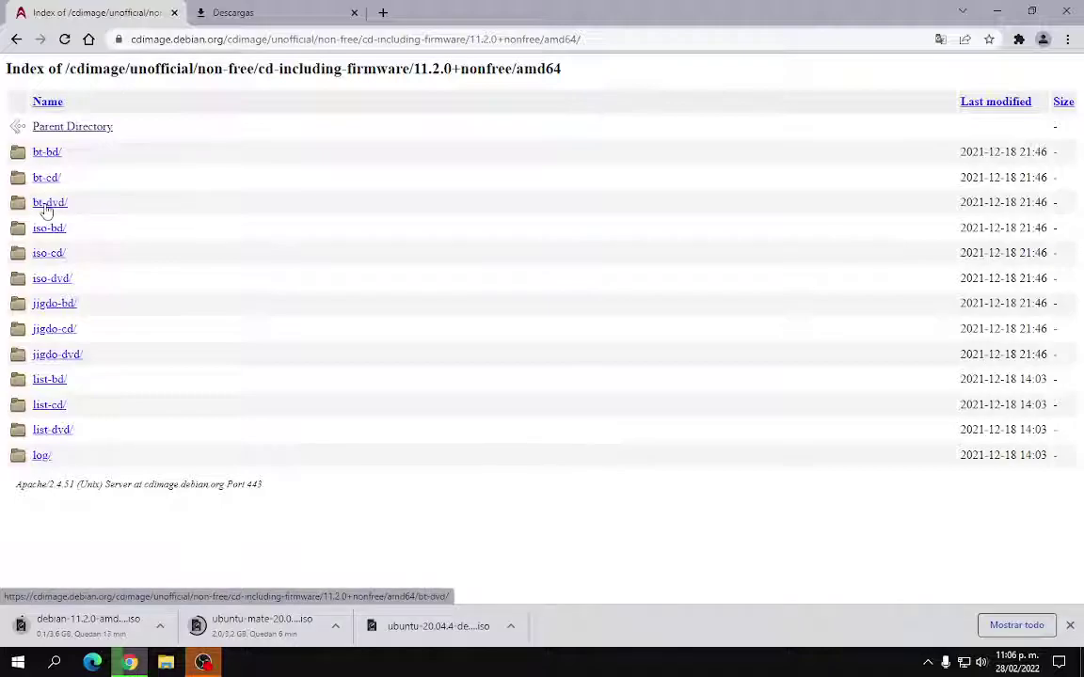
left_click(44, 282)
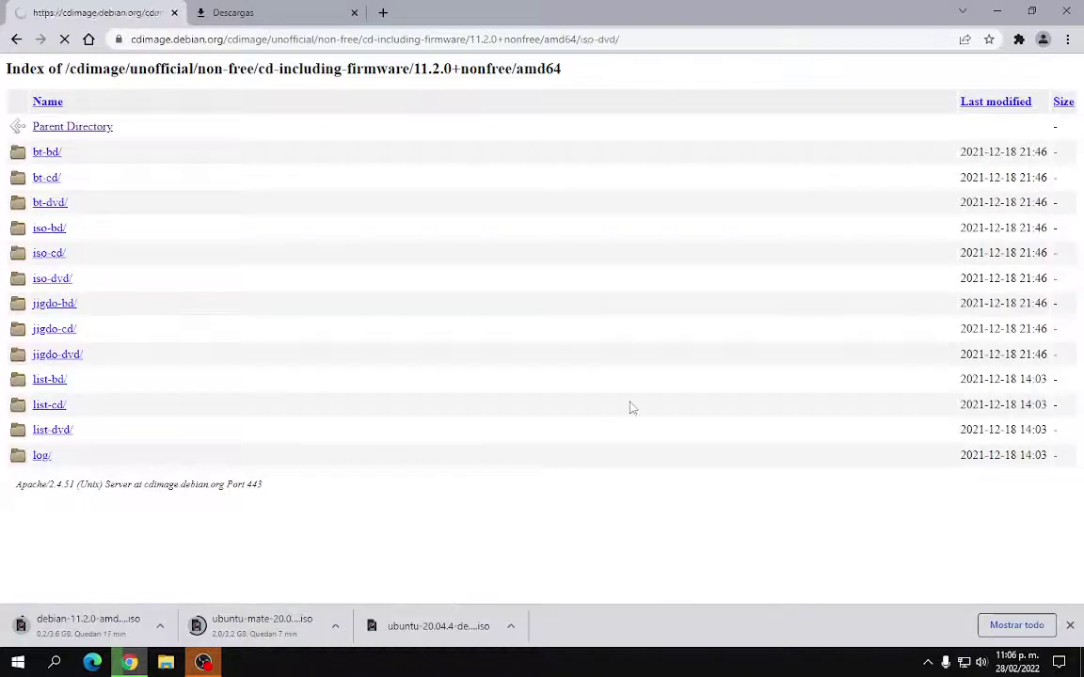
scroll(488, 405, "down", 4)
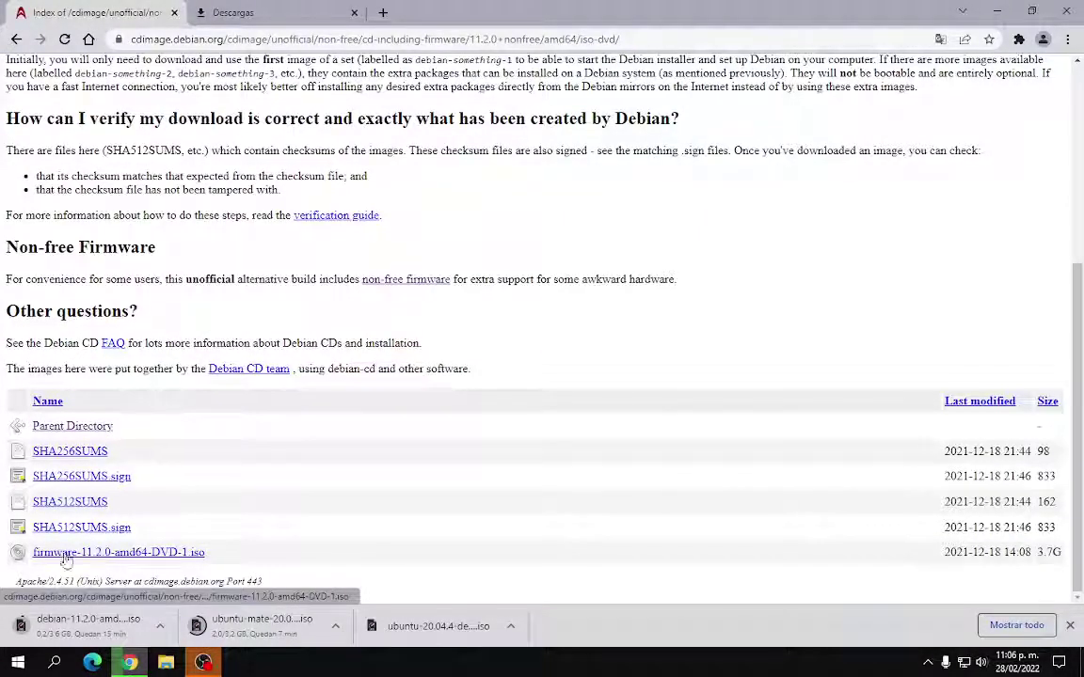
triple_click(235, 554)
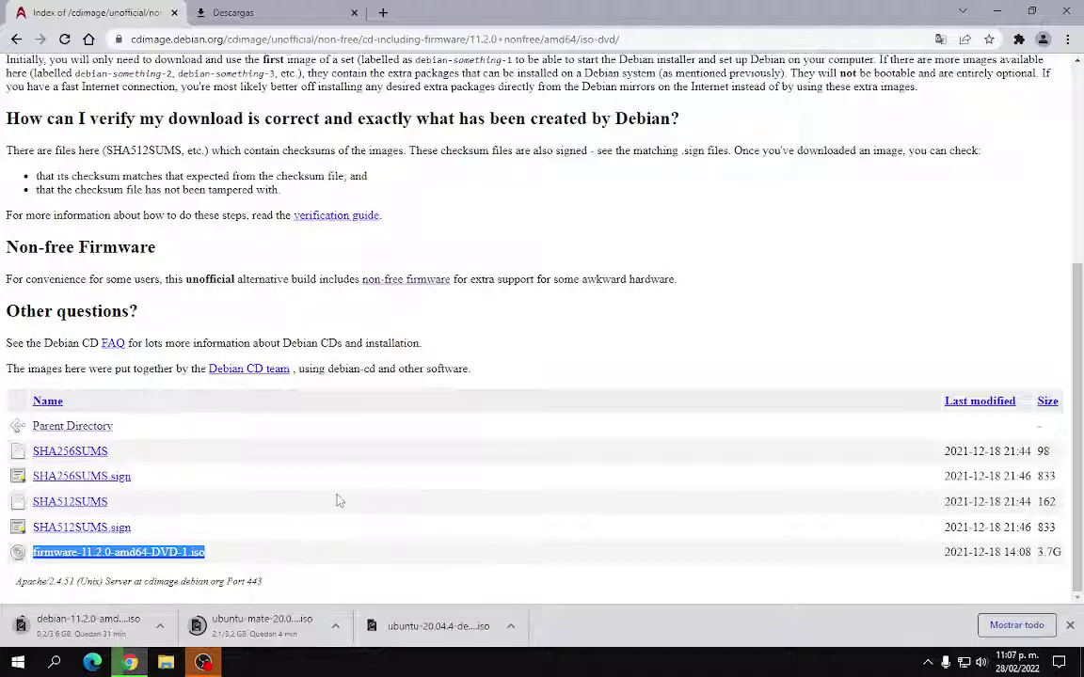
Read the wiki's Devices/Drivers Firmware section and the Debian policy on the non-free archive area
left_click(391, 282)
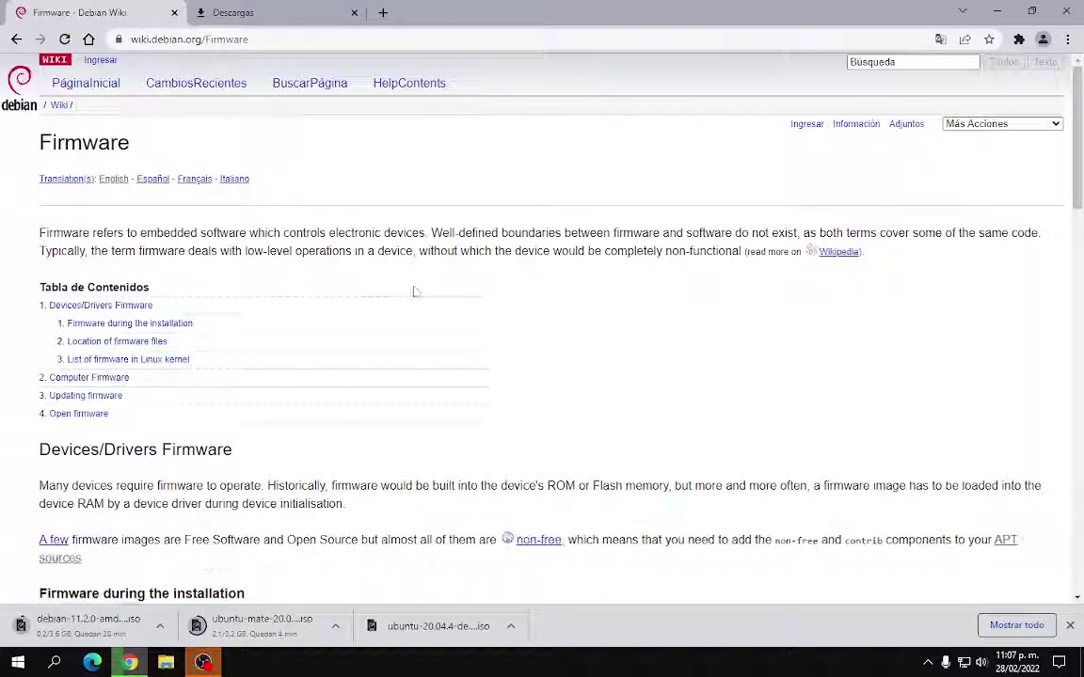
scroll(563, 373, "down", 3)
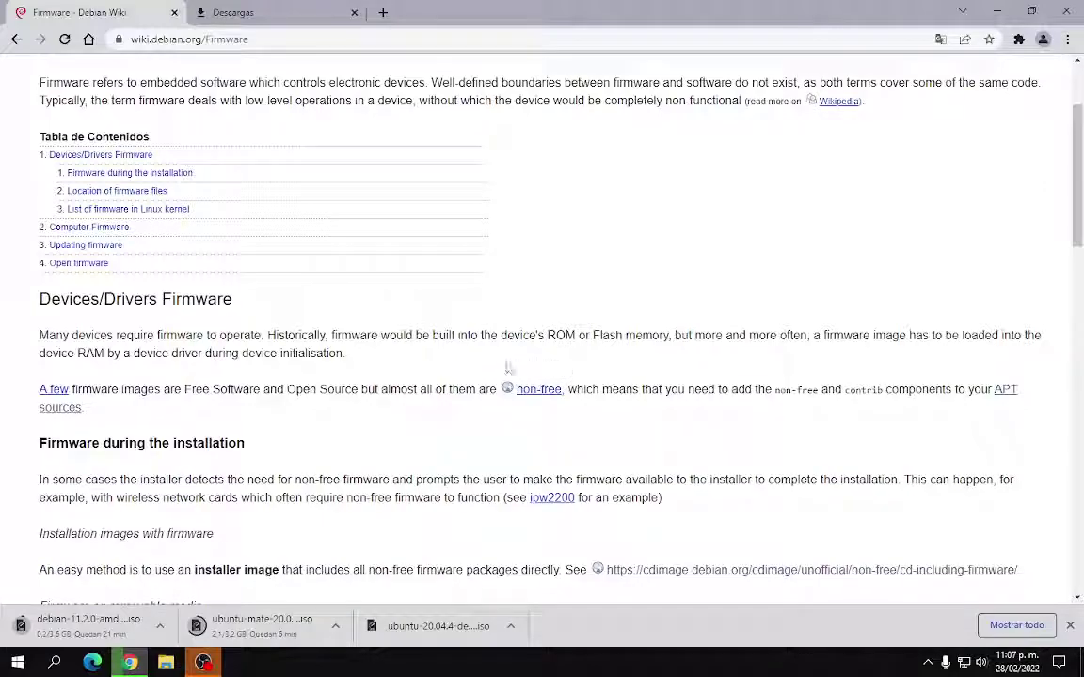
scroll(513, 368, "down", 3)
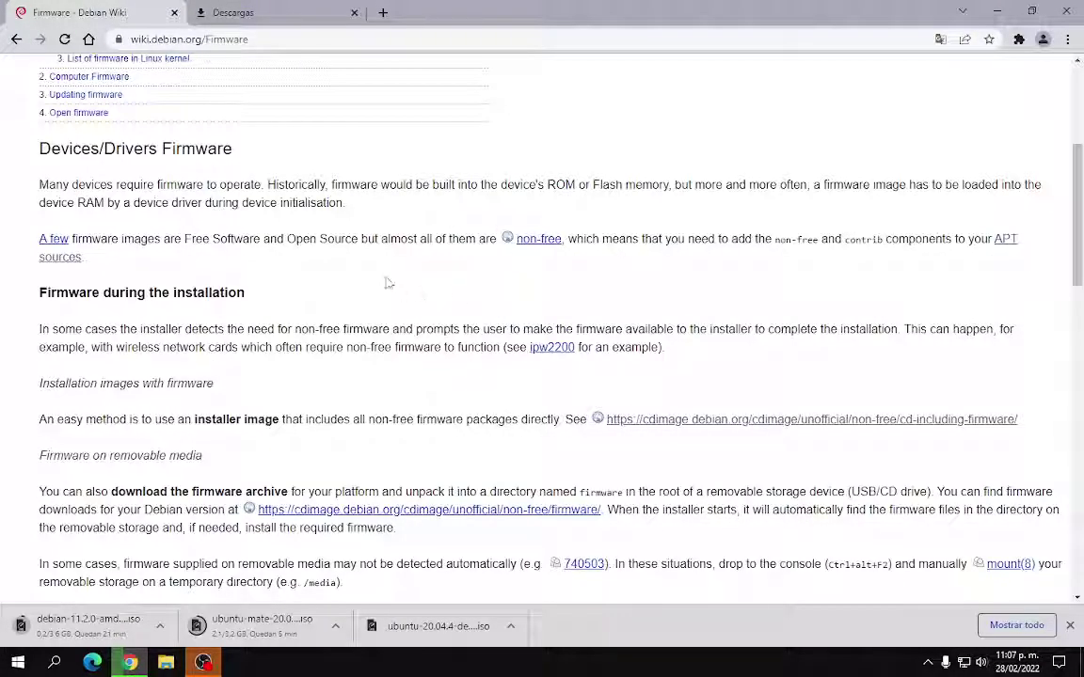
left_click(537, 242)
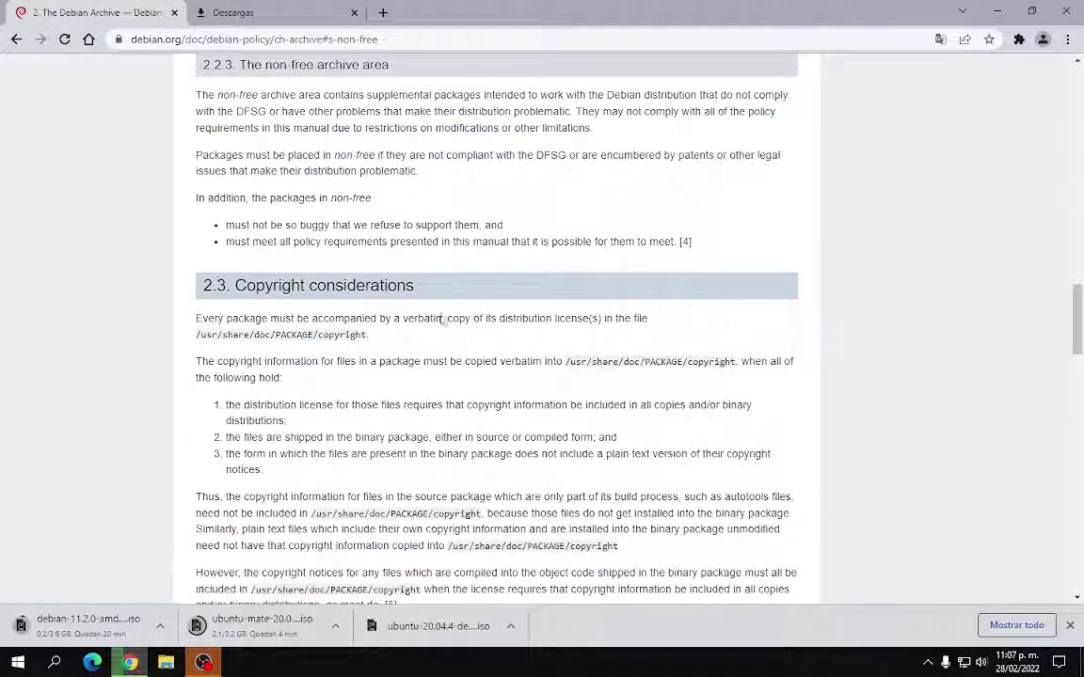
left_click(15, 40)
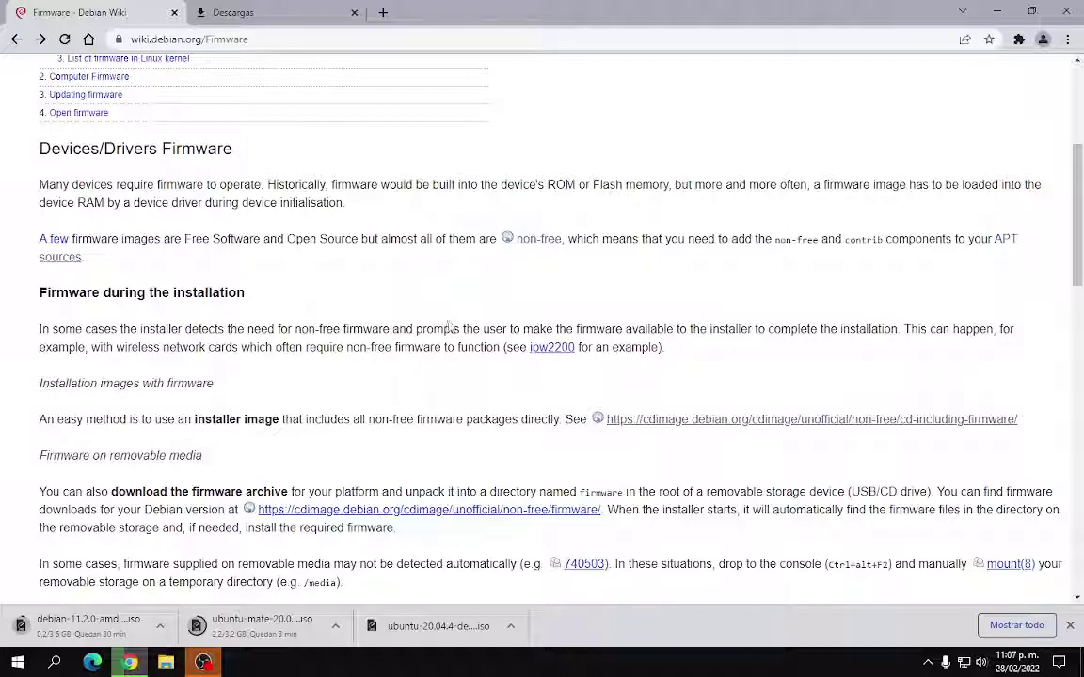
View the unofficial non-free firmware archive directory and go back to the index of unofficial images including firmware packages
scroll(413, 306, "down", 2)
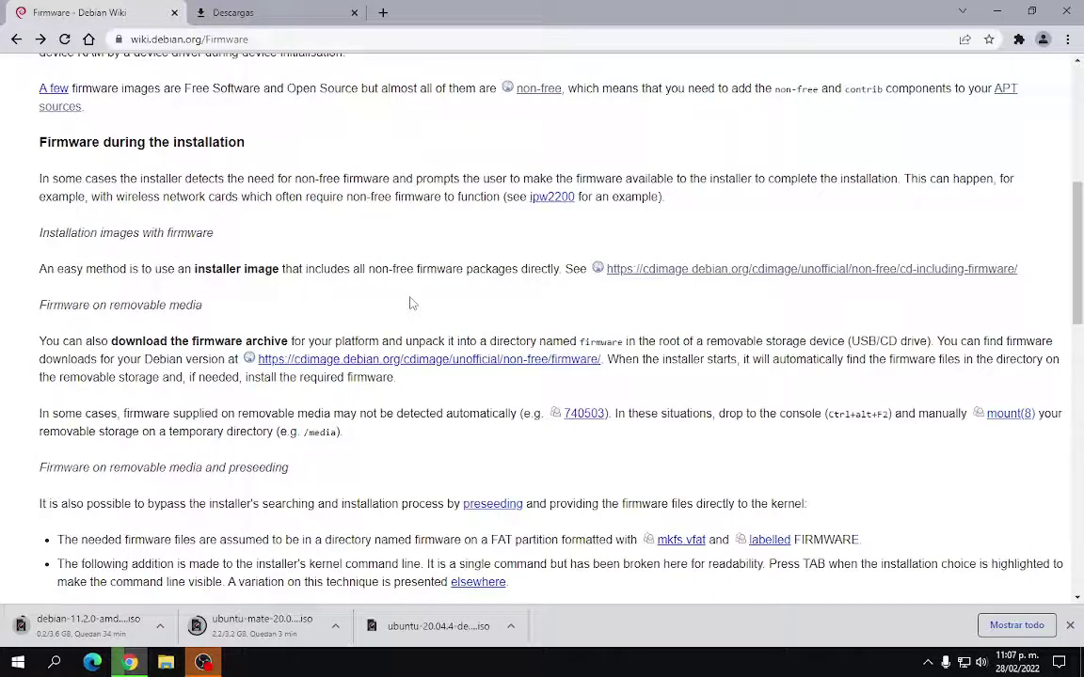
left_click(417, 365)
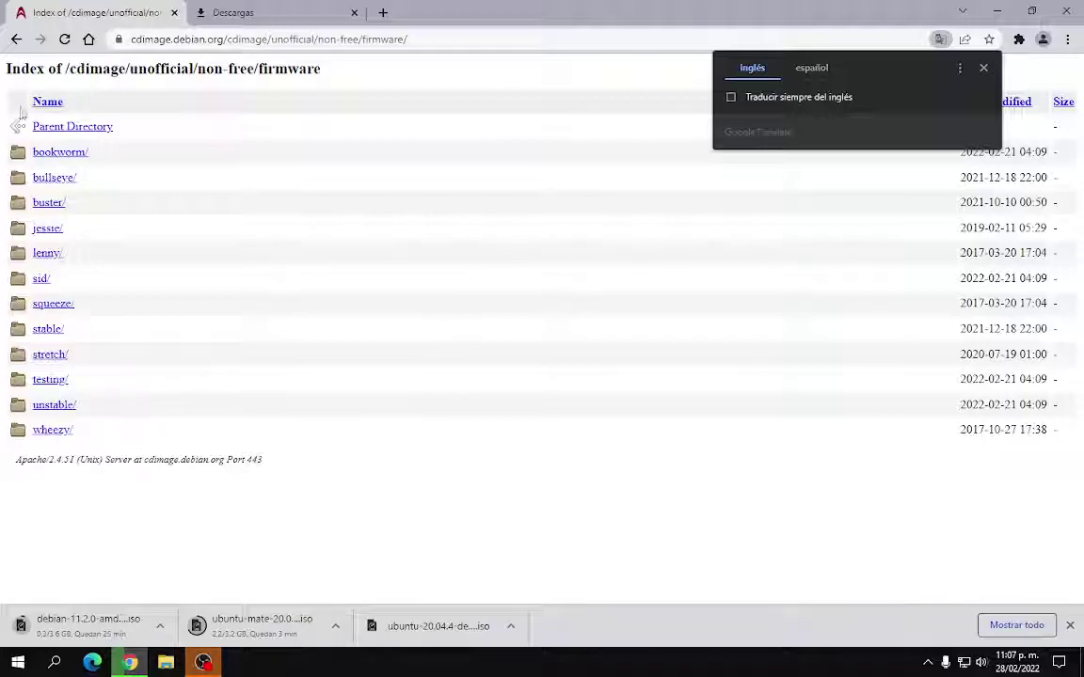
left_click(15, 40)
left_click(15, 40)
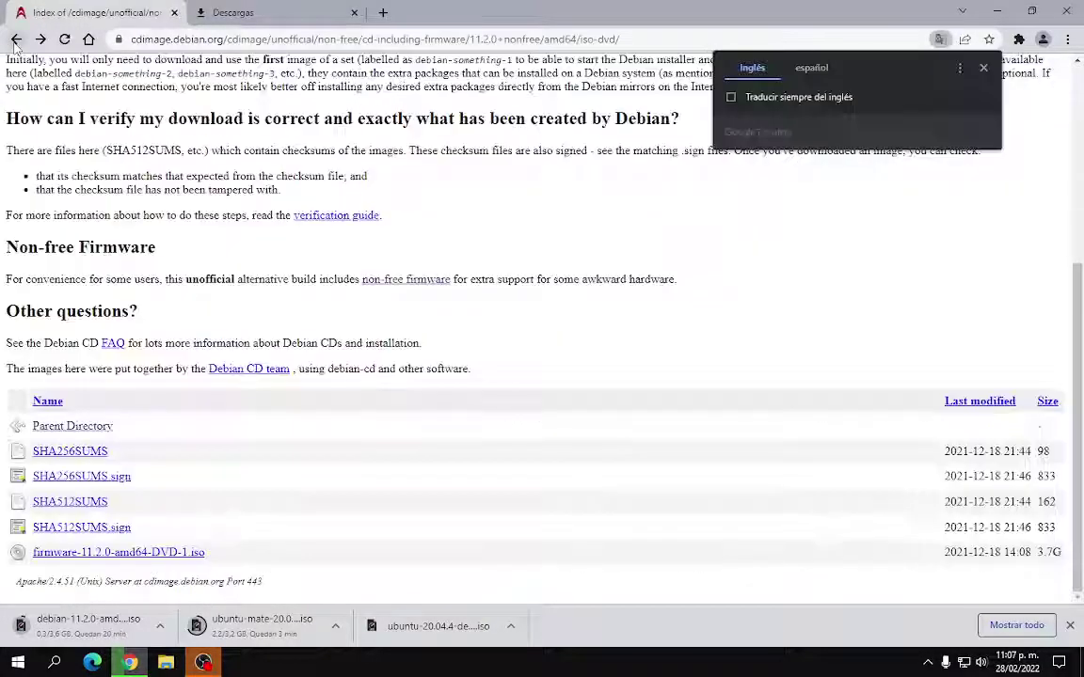
left_click(15, 39)
left_click(15, 40)
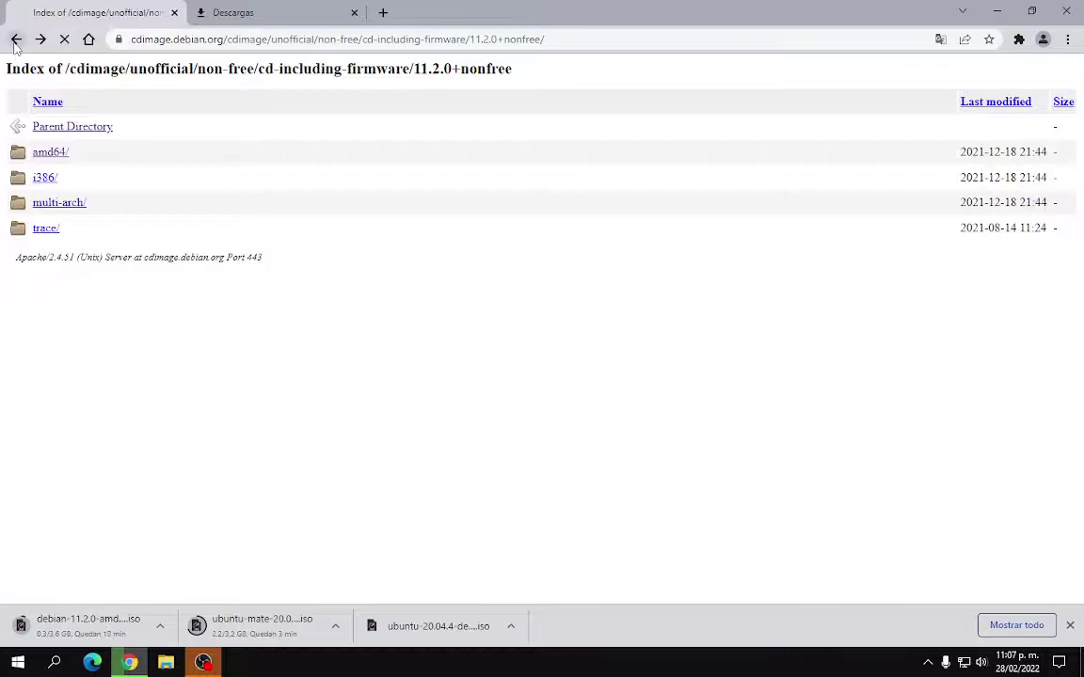
left_click(15, 40)
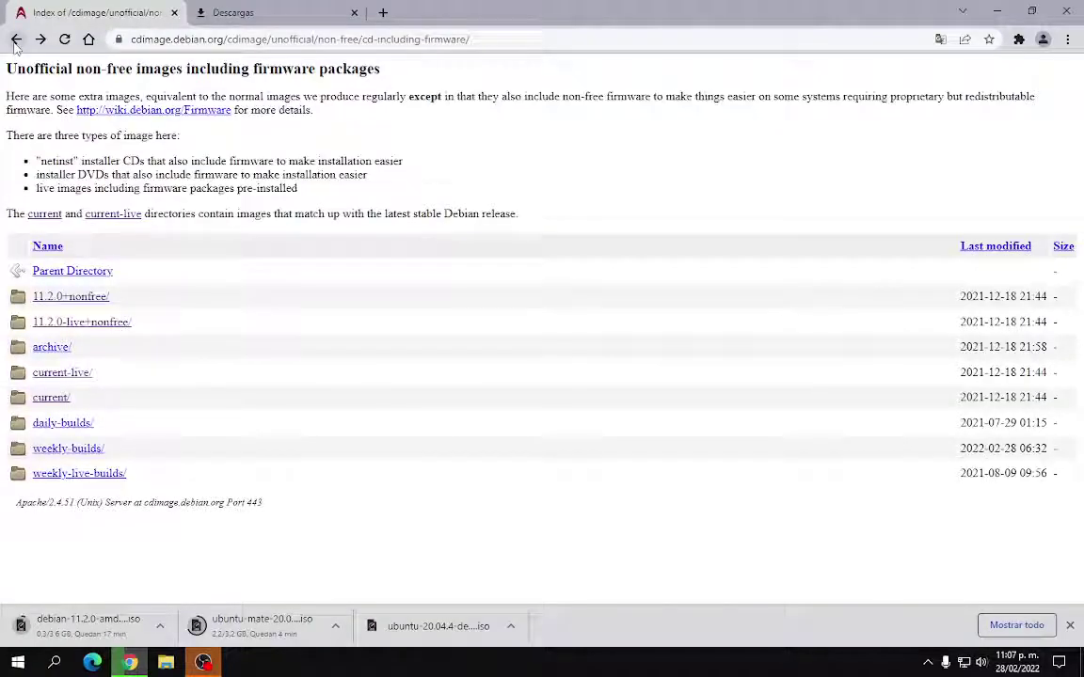
Check the progress of the Debian and Ubuntu MATE downloads and return to the unofficial images index
left_click(230, 13)
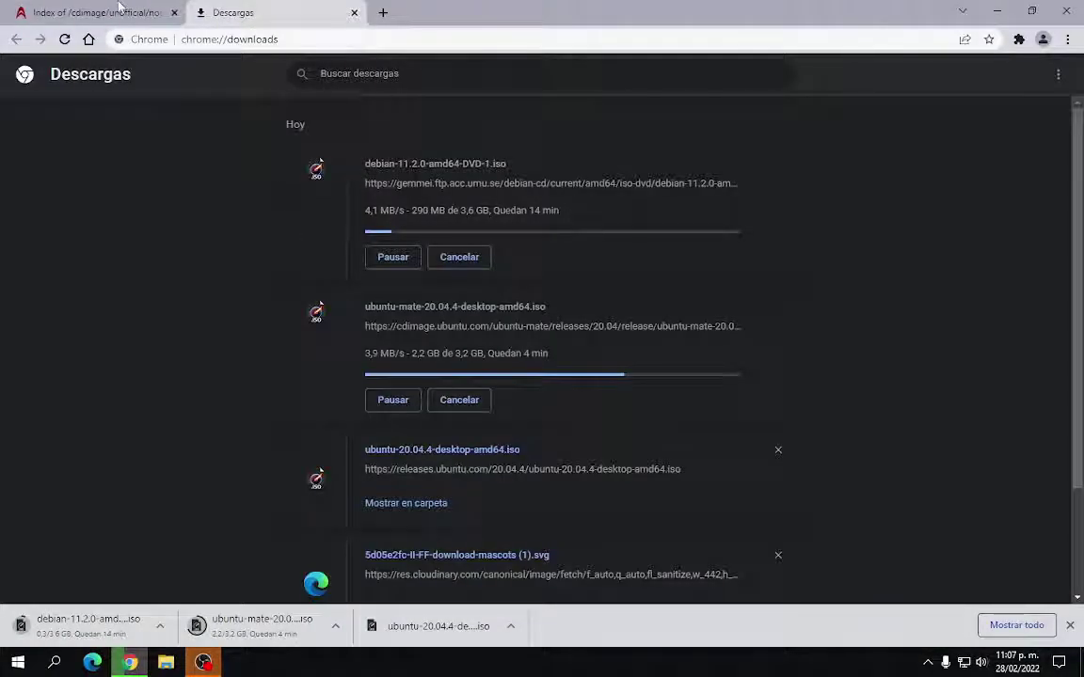
left_click(118, 10)
left_click(235, 12)
left_click(113, 12)
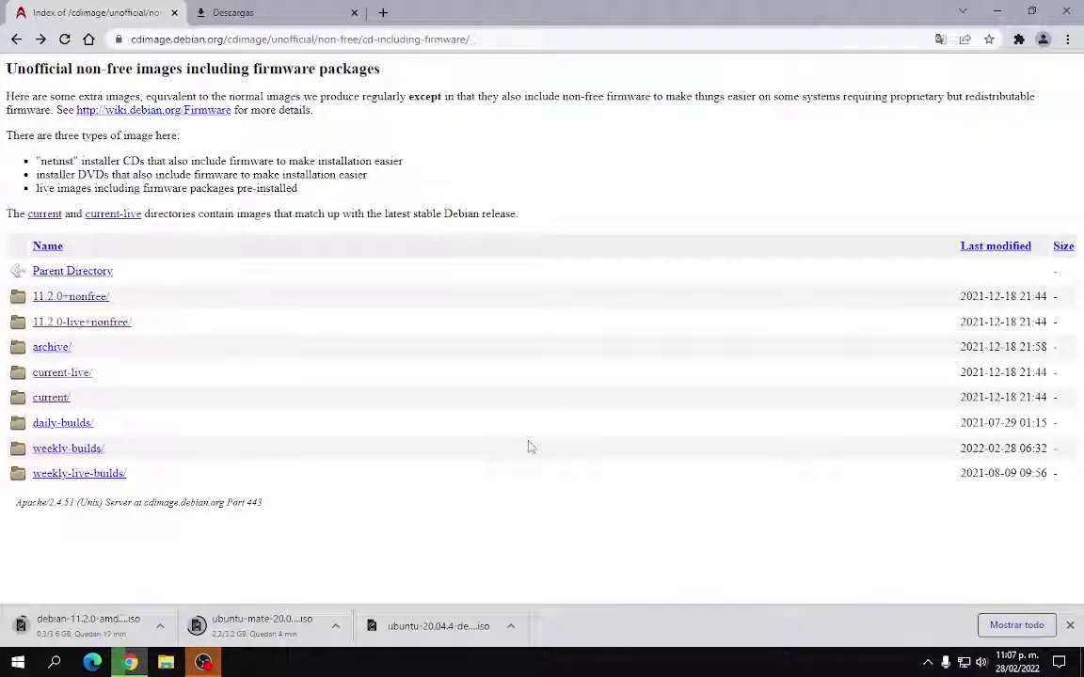
Reopen the official stable amd64 DVD directory from the CD/DVD download page and display the full downloads list
left_click(16, 39)
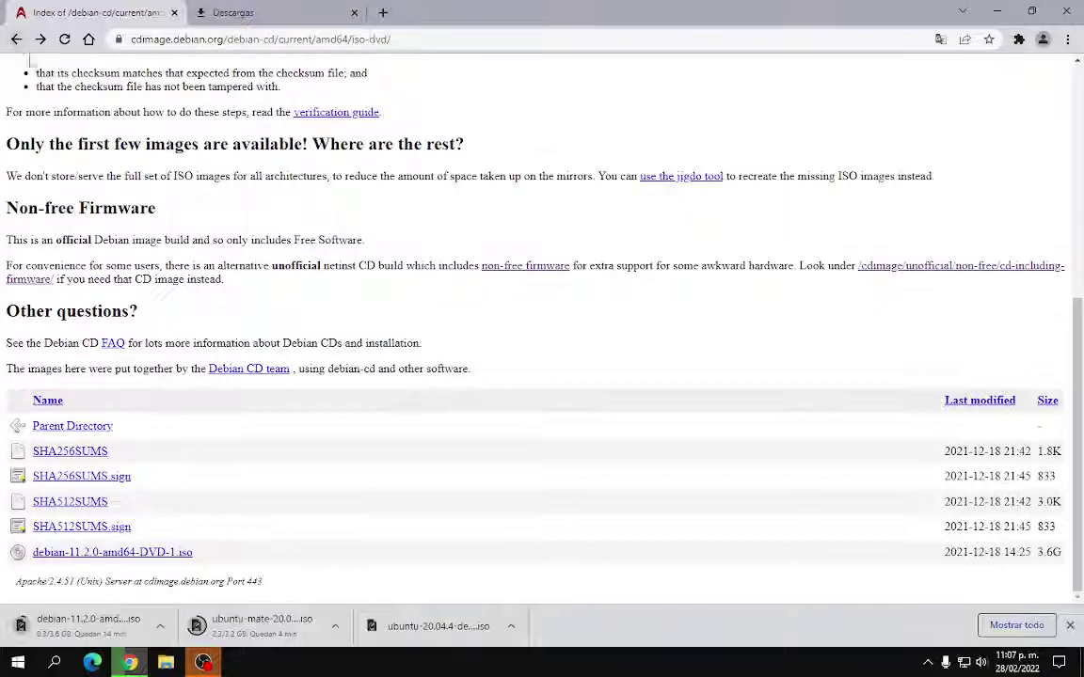
scroll(551, 390, "up", 4)
scroll(559, 402, "down", 4)
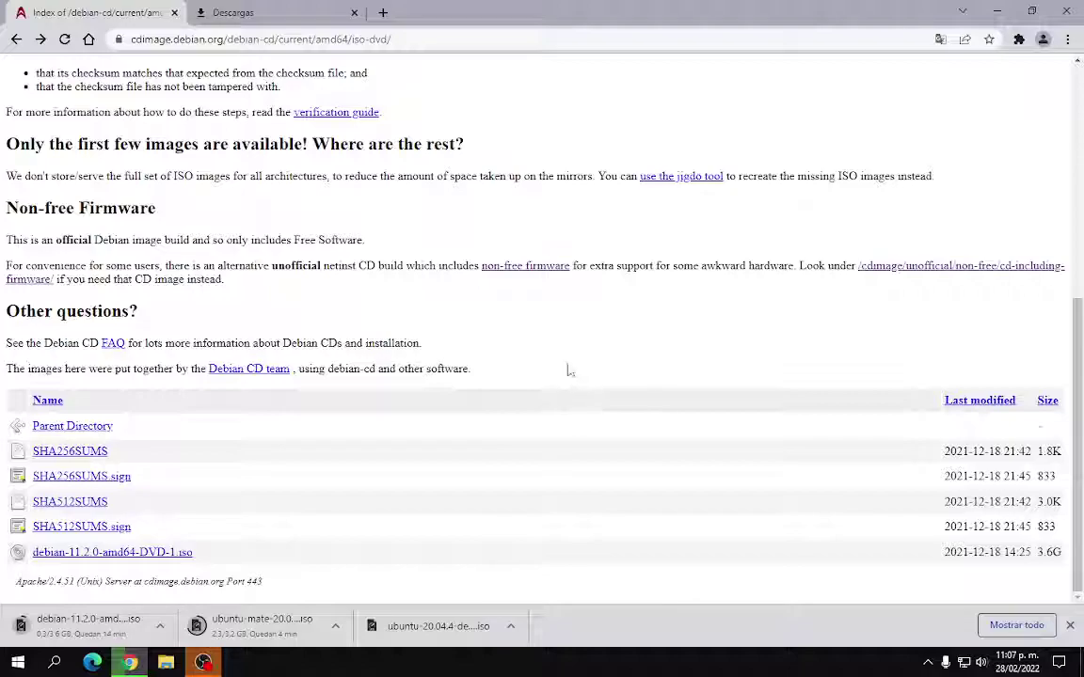
left_click(16, 38)
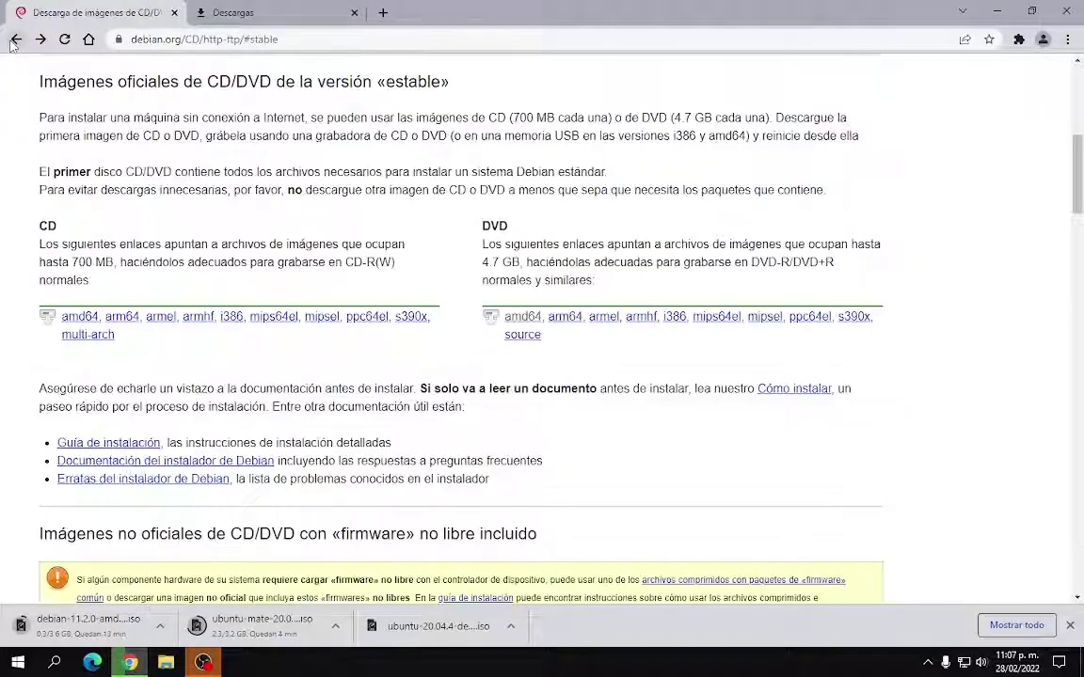
left_click(521, 319)
scroll(188, 537, "down", 10)
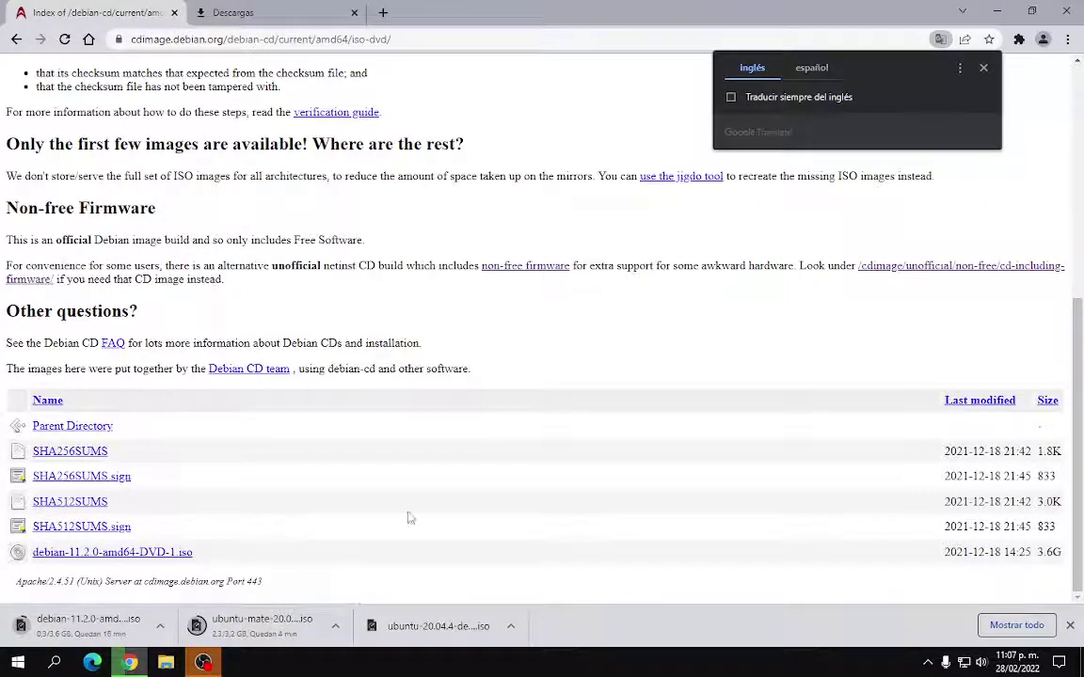
left_click(405, 245)
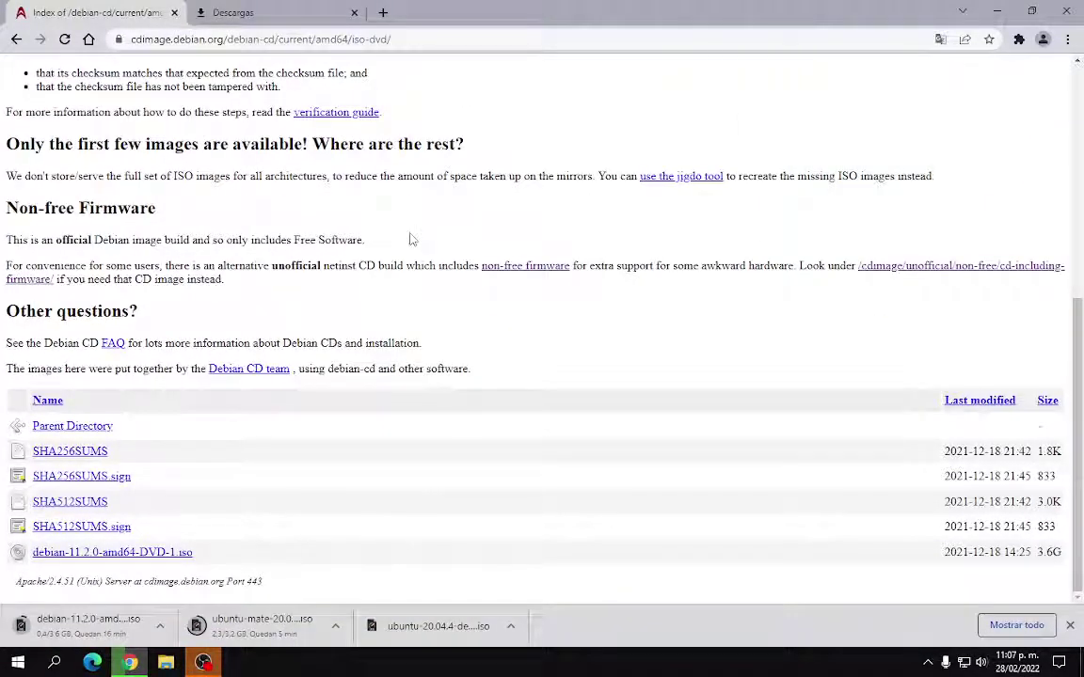
left_click(1016, 624)
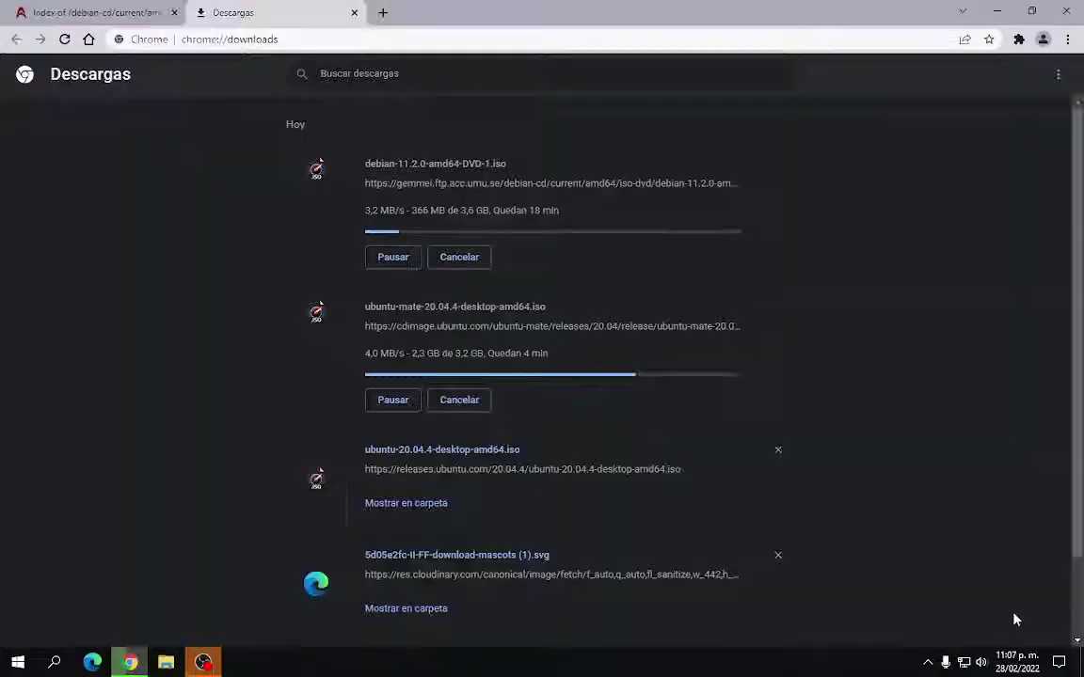
Review the active and finished entries in the downloads list
scroll(925, 435, "down", 1)
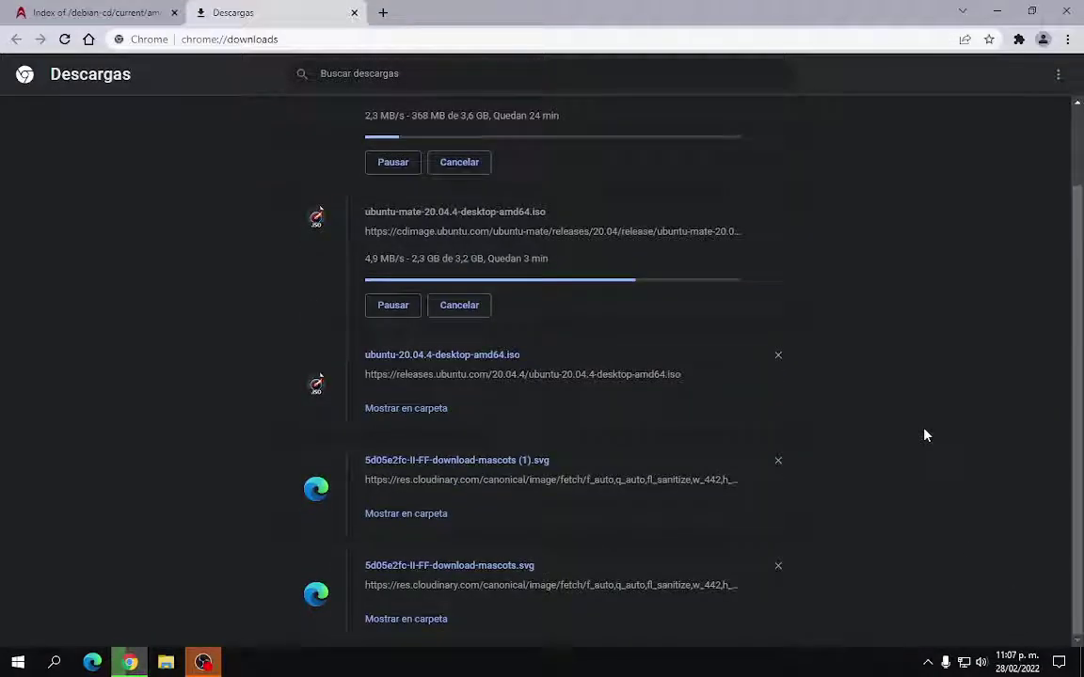
scroll(935, 441, "up", 1)
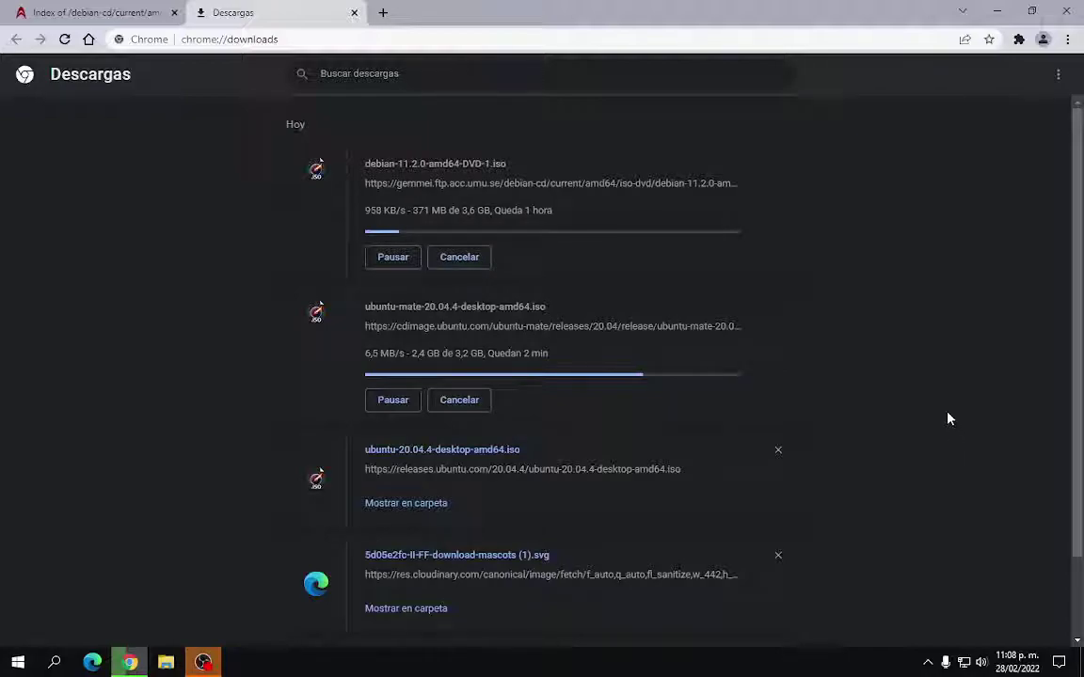
left_click(382, 13)
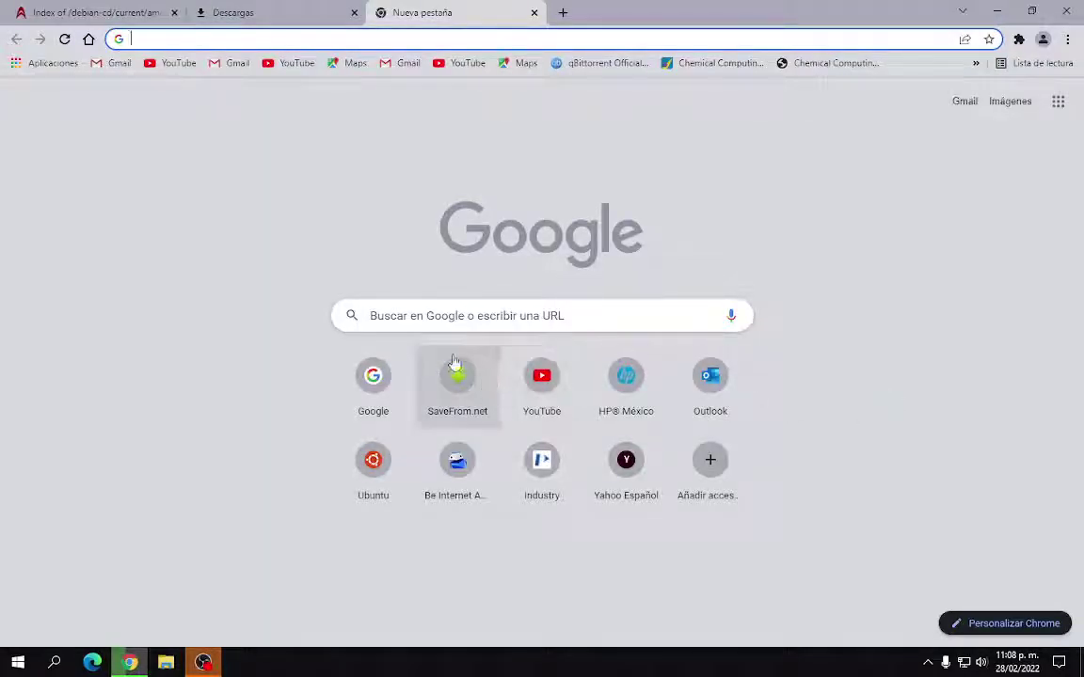
left_click(433, 315)
left_click(108, 9)
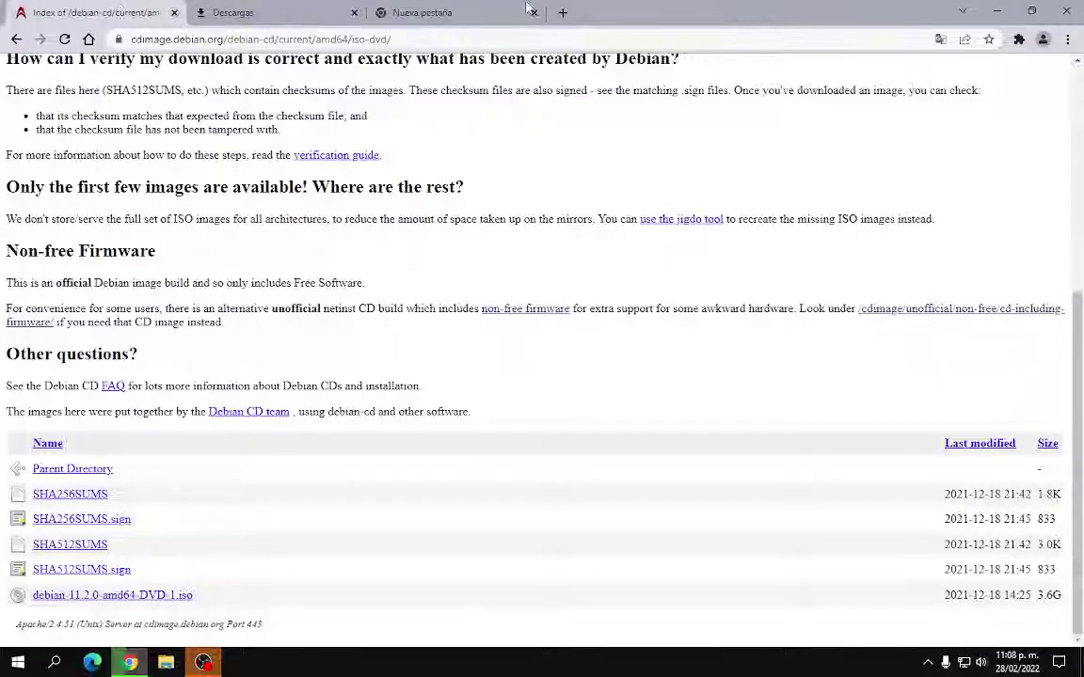
left_click(476, 10)
left_click(533, 13)
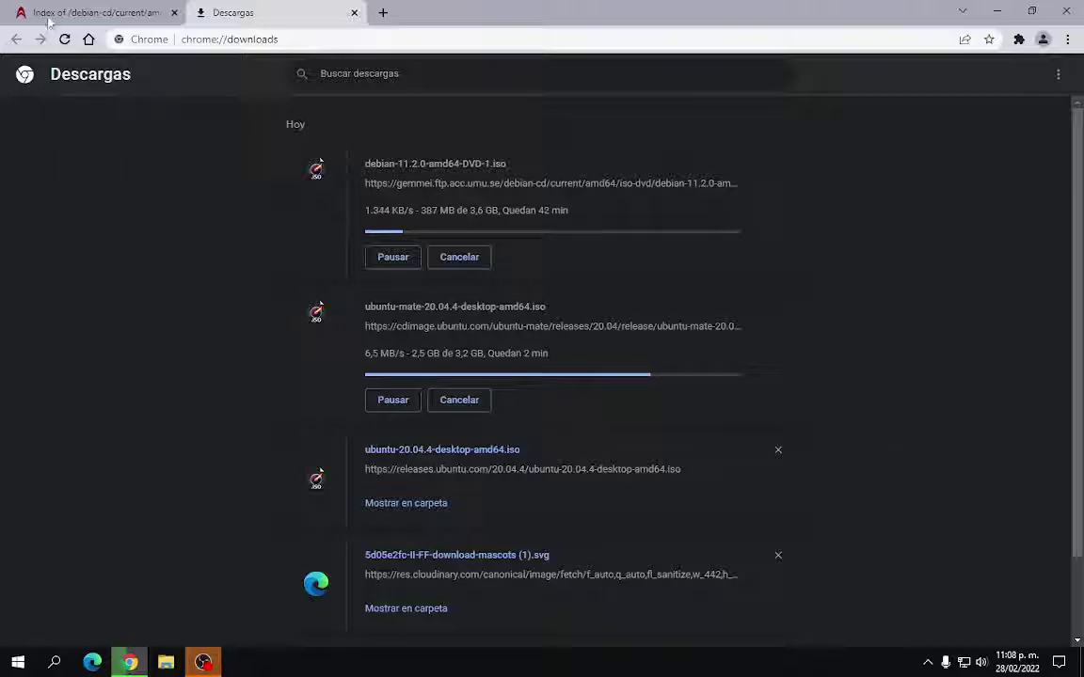
Search Google for "fedora" in the Debian page's tab and open the official getfedora.org site
left_click(94, 13)
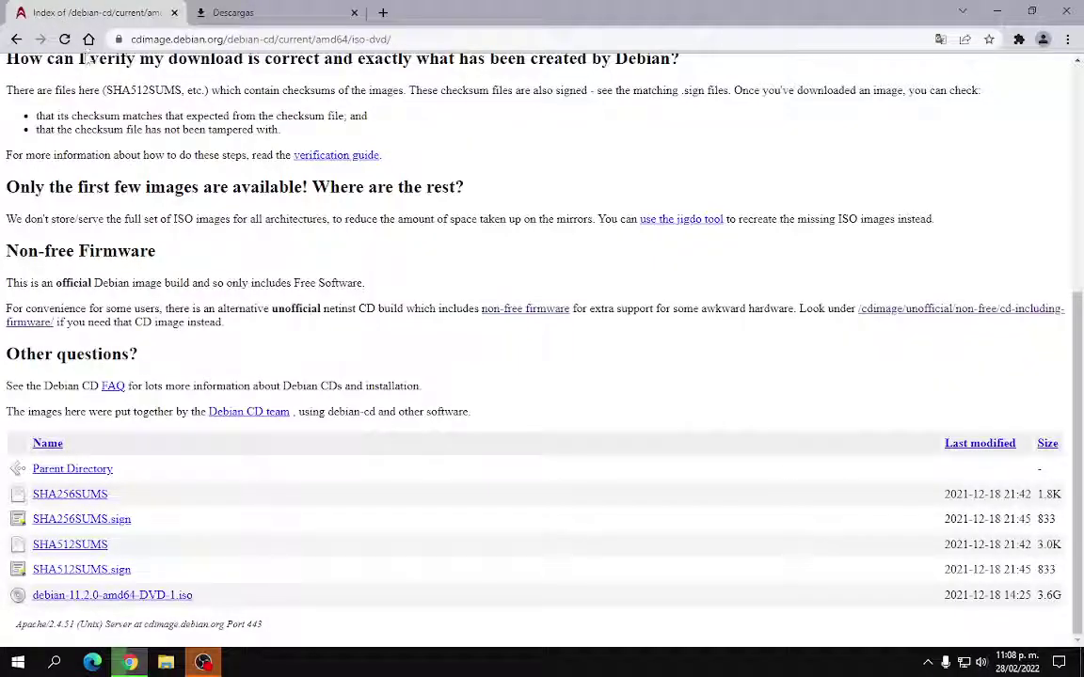
scroll(533, 389, "up", 4)
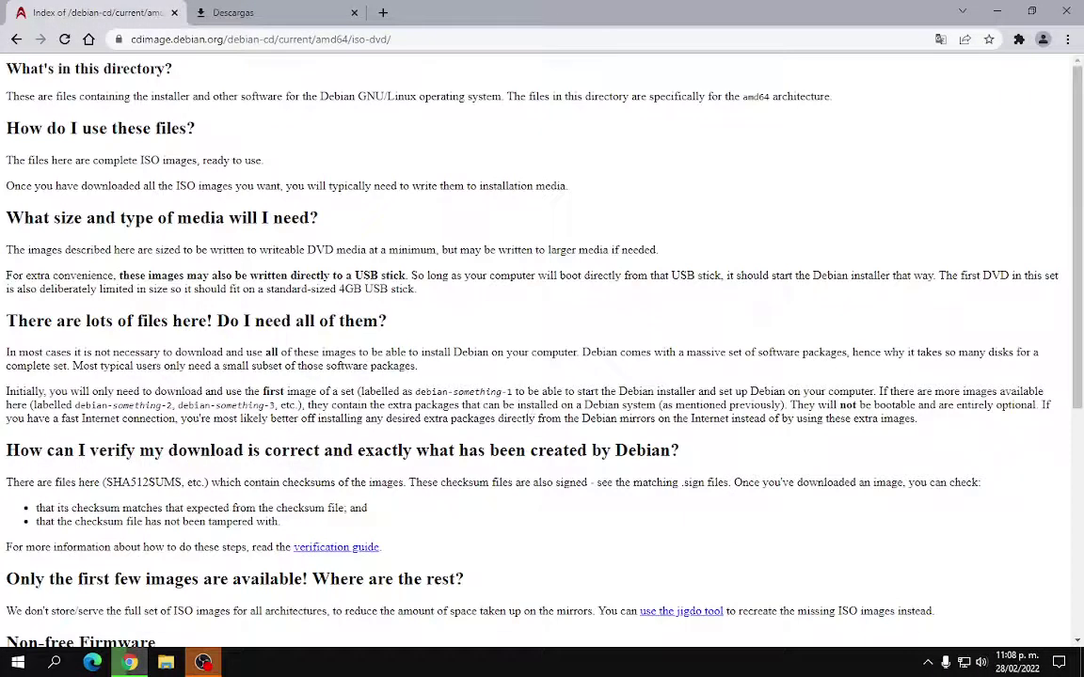
left_click(89, 39)
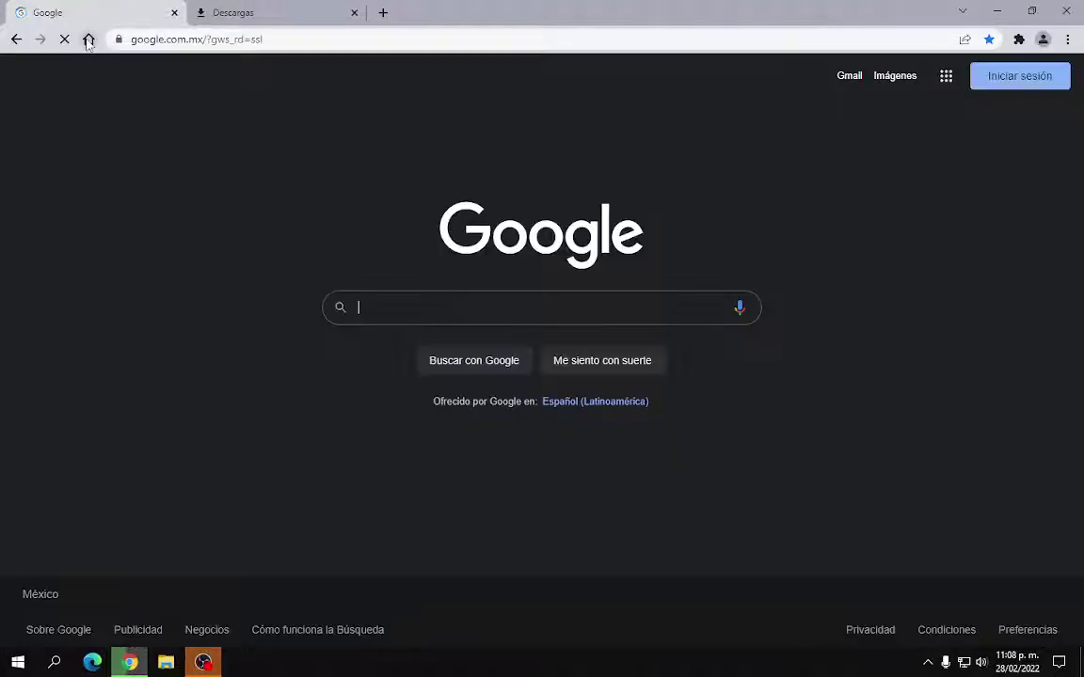
left_click(377, 307)
type("fe")
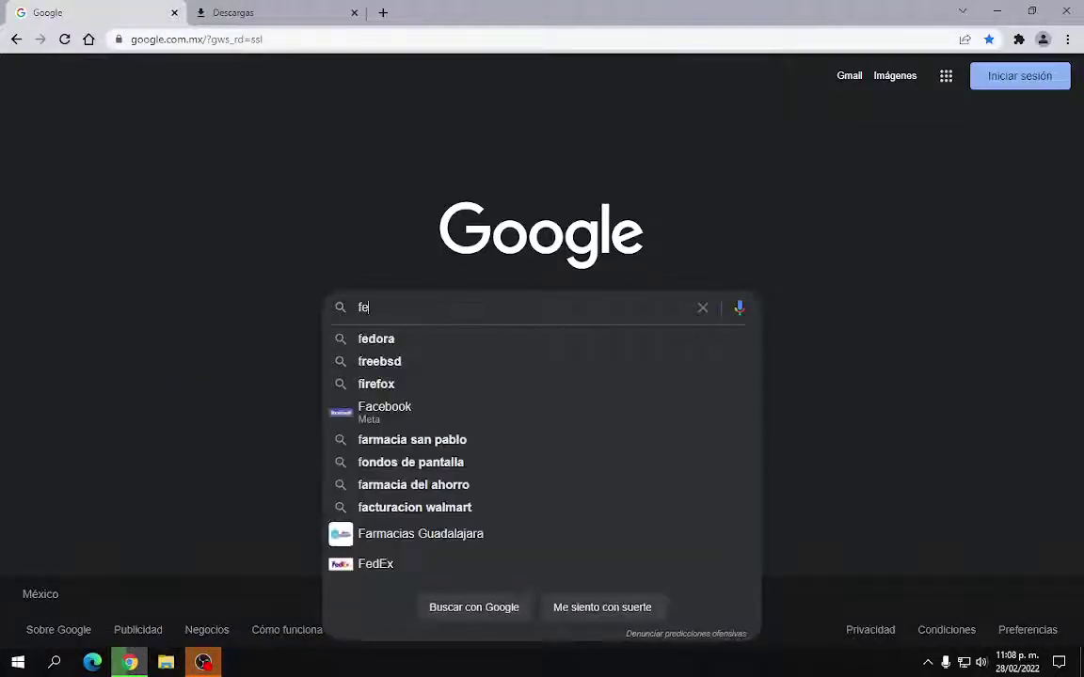
type("dora")
key("Return")
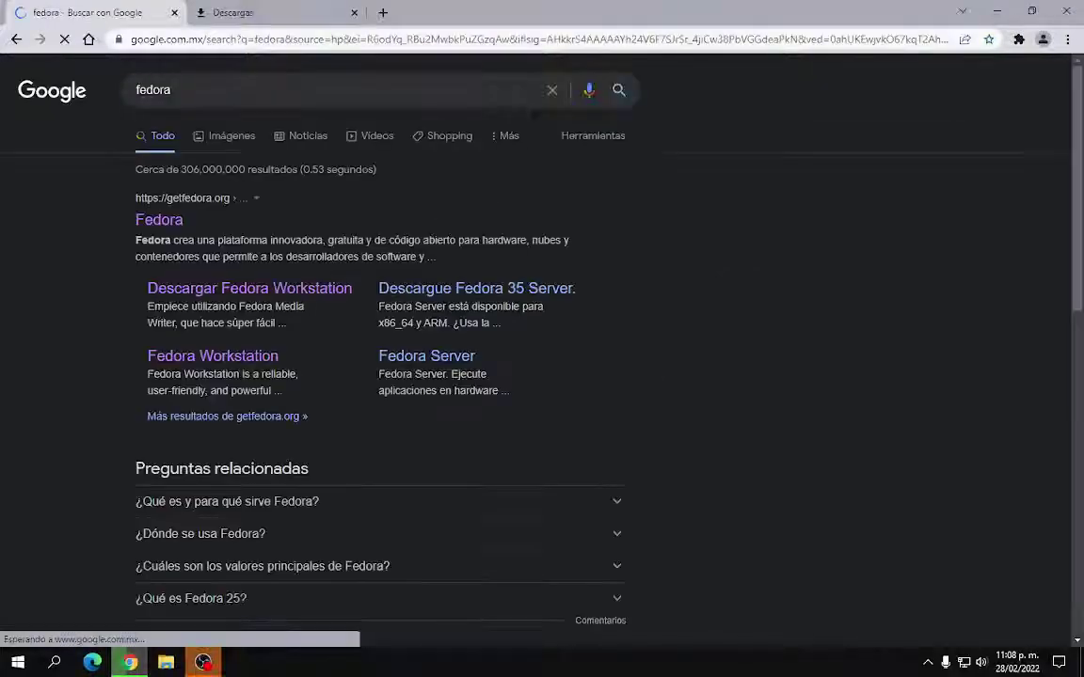
left_click(160, 224)
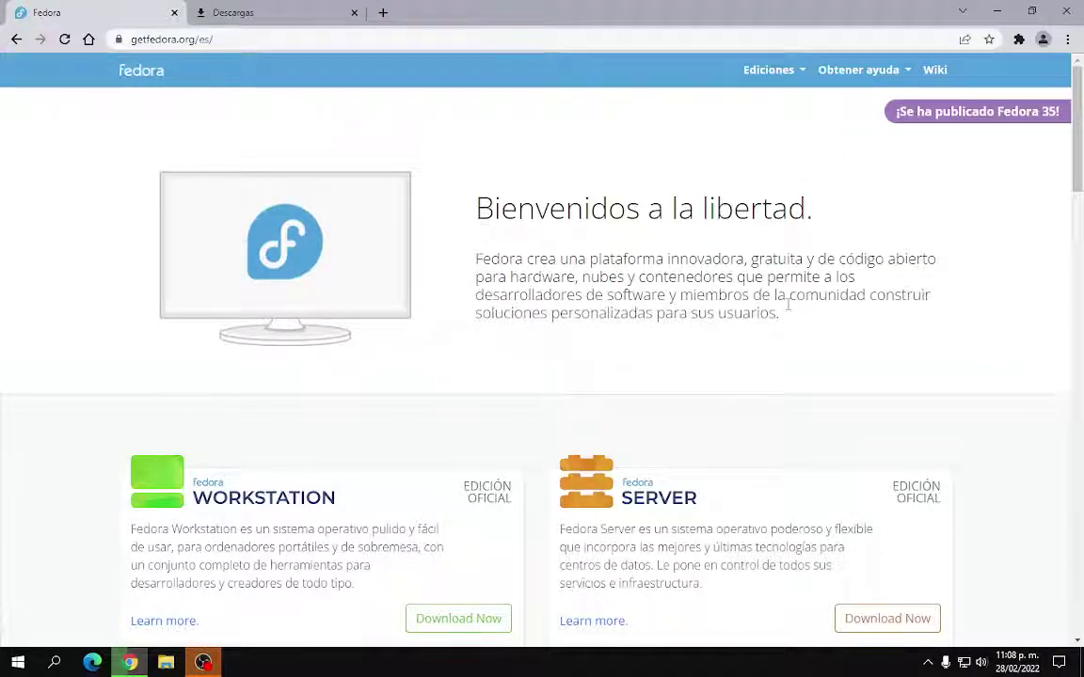
View the Fedora Workstation overview page from the list of official editions and return to the search results
scroll(533, 436, "down", 3)
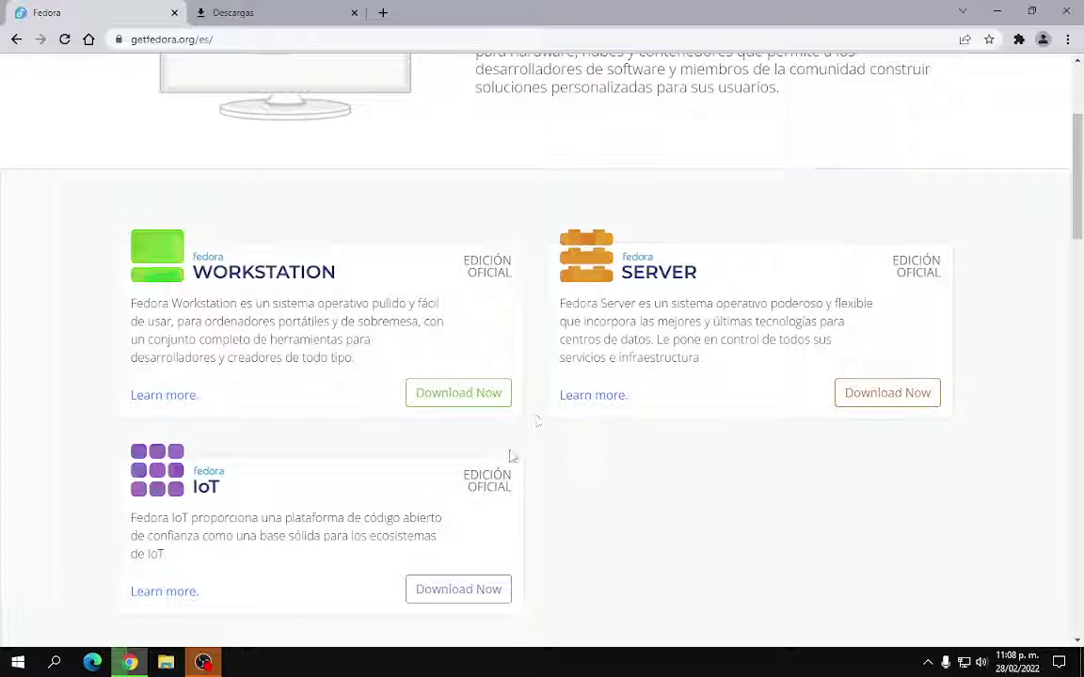
left_click(172, 263)
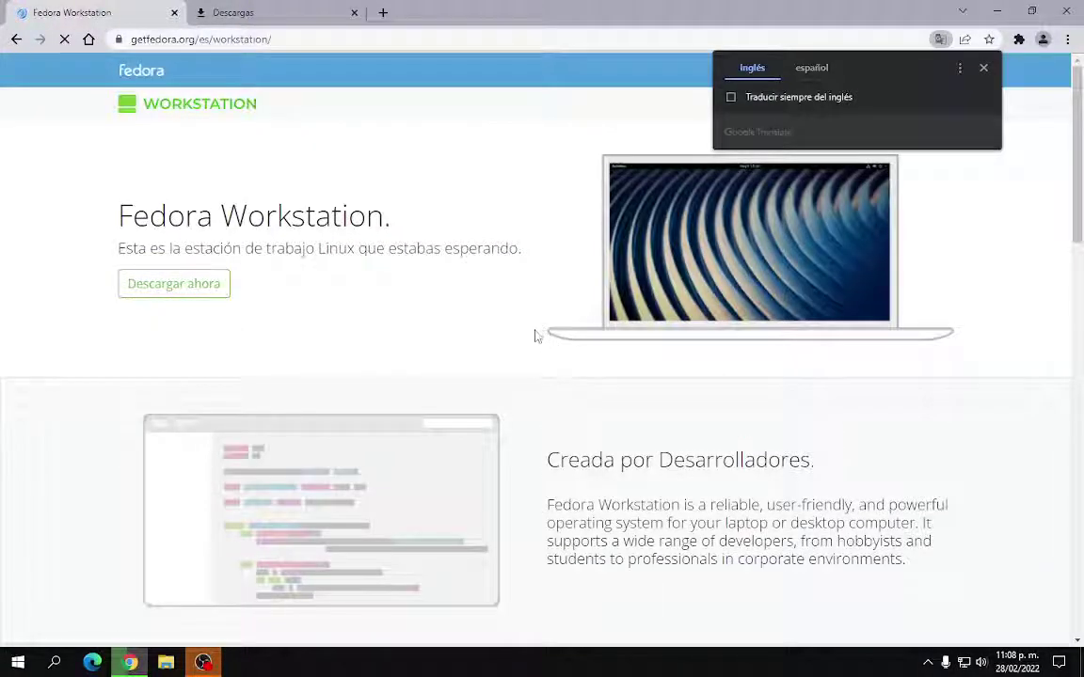
scroll(536, 336, "down", 3)
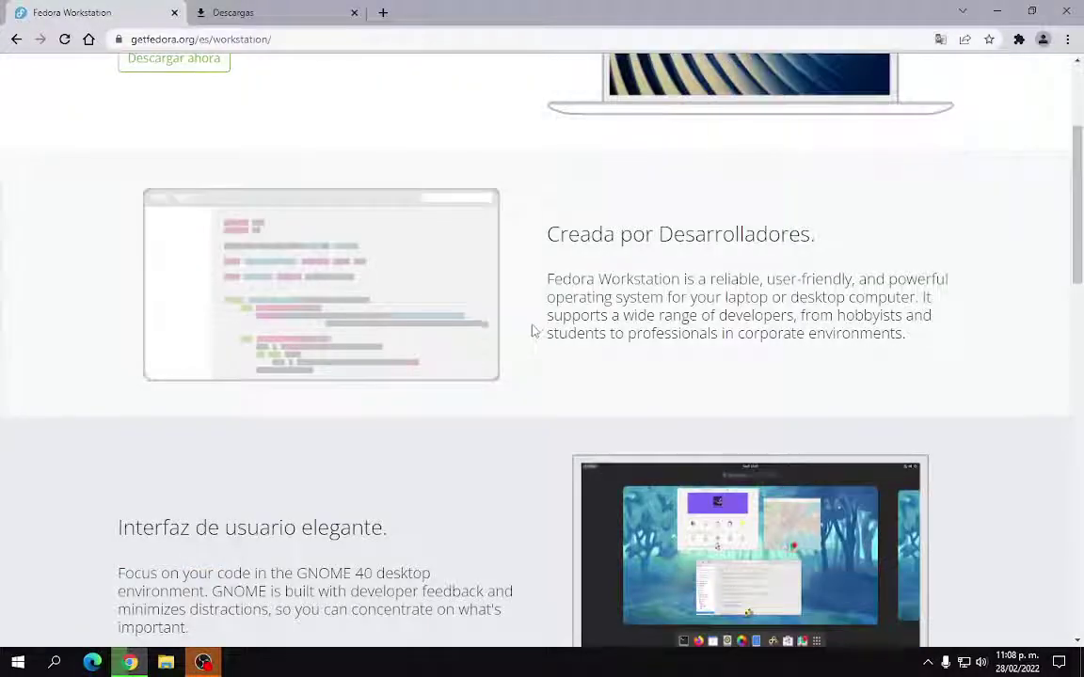
scroll(533, 330, "up", 3)
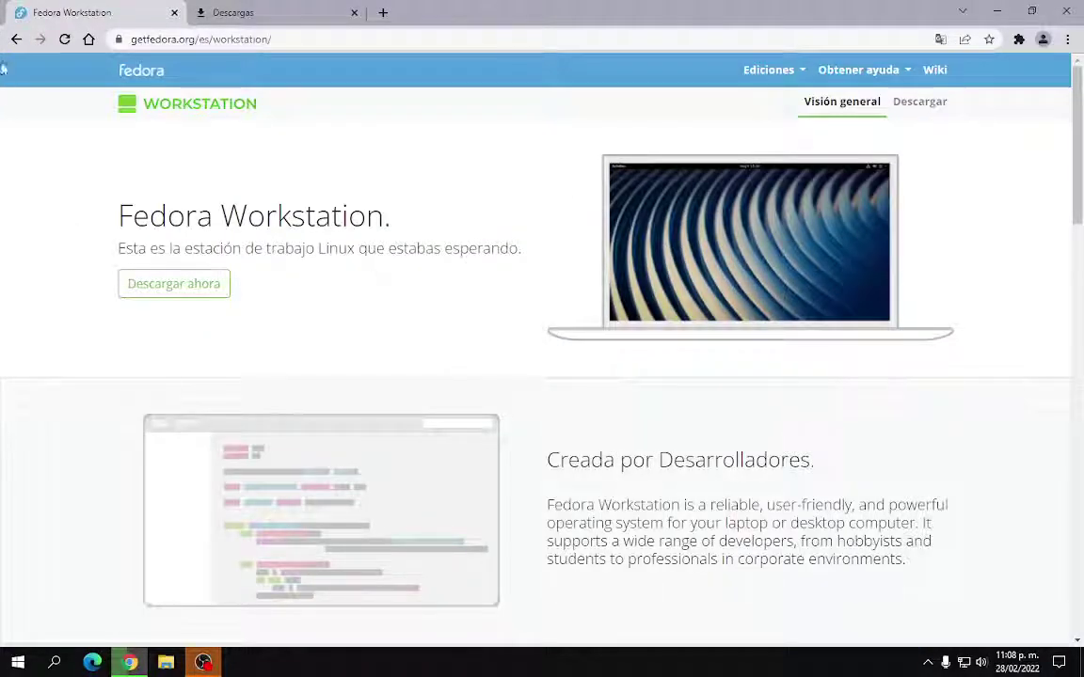
left_click(16, 39)
left_click(16, 39)
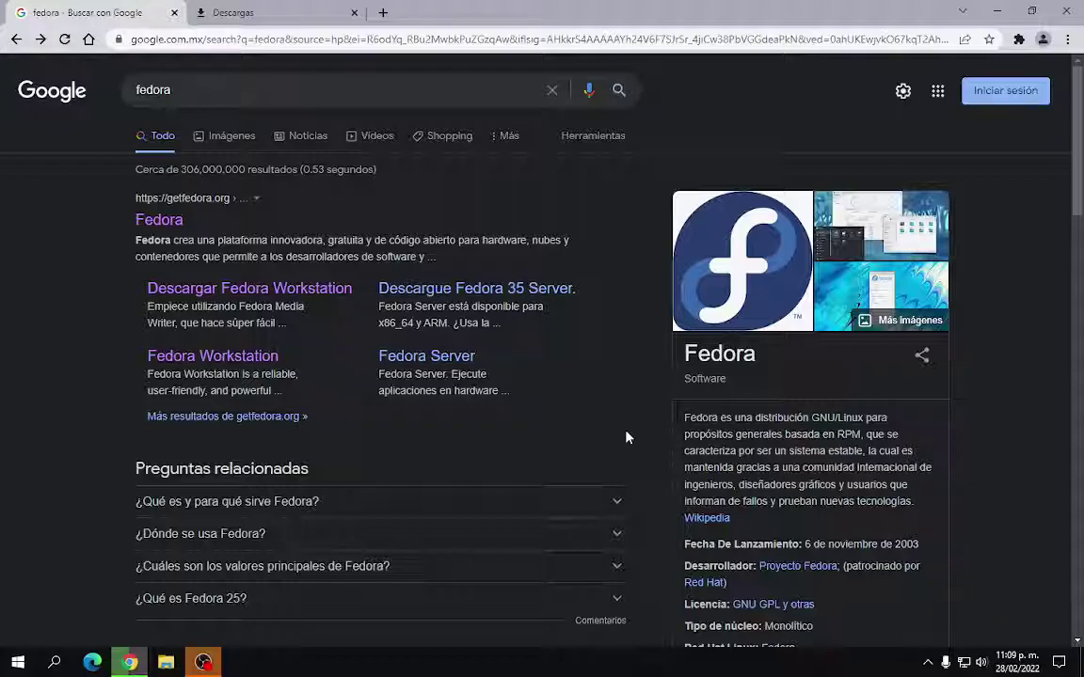
Look through the Google results for Fedora, including the Wikipedia and Fedora spins entries
scroll(647, 428, "down", 2)
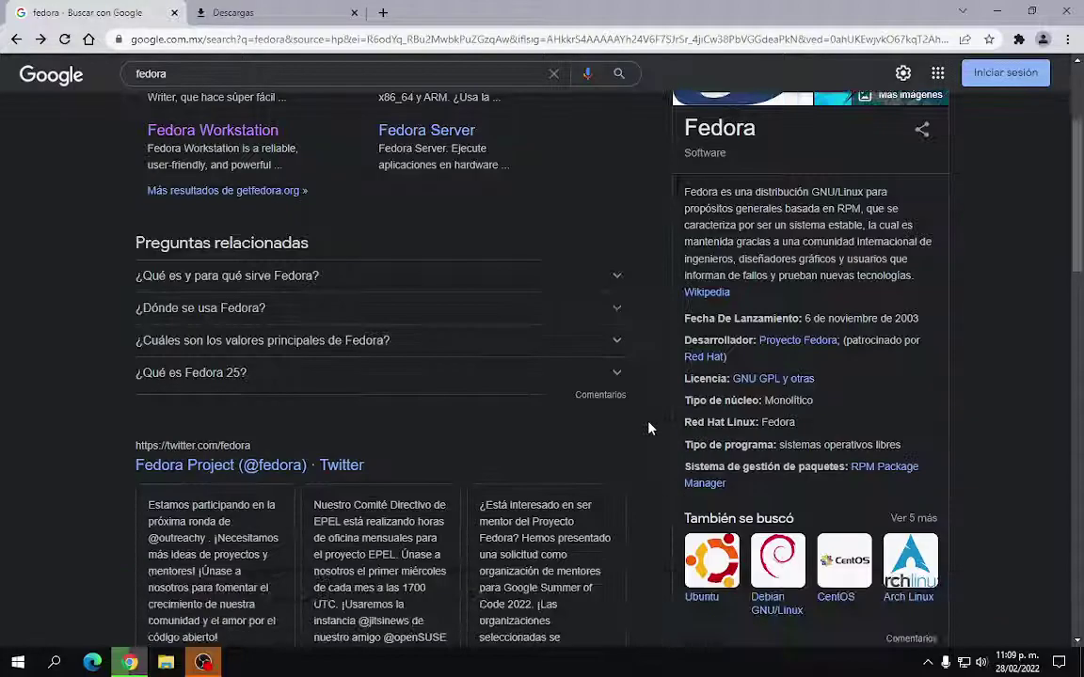
scroll(656, 453, "up", 2)
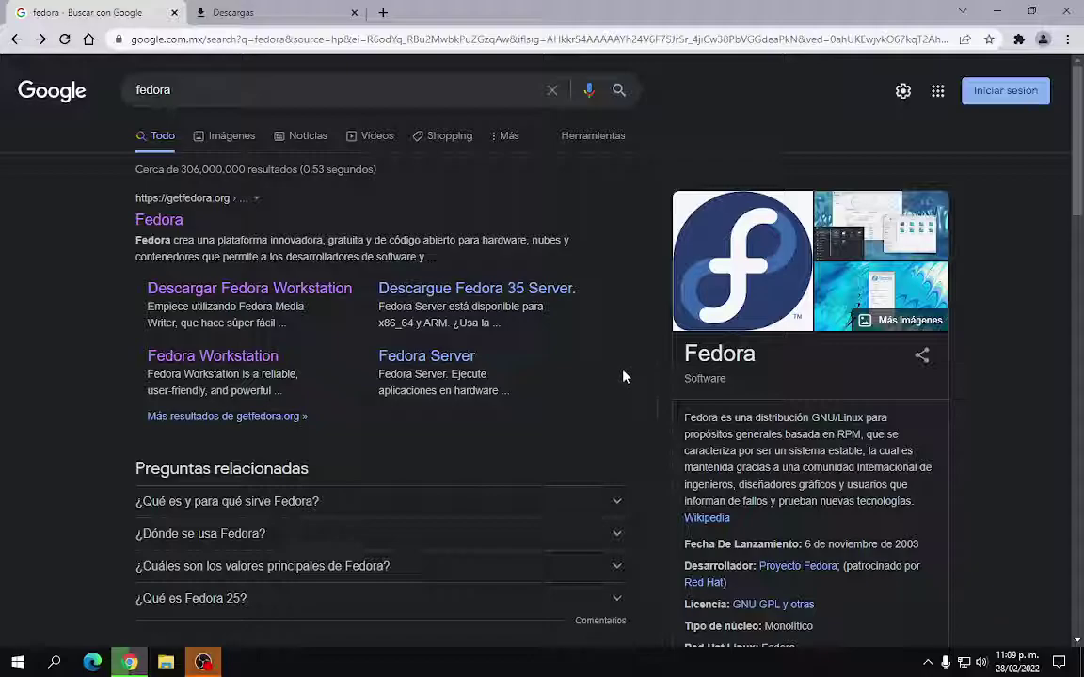
scroll(136, 355, "down", 2)
scroll(136, 355, "down", 7)
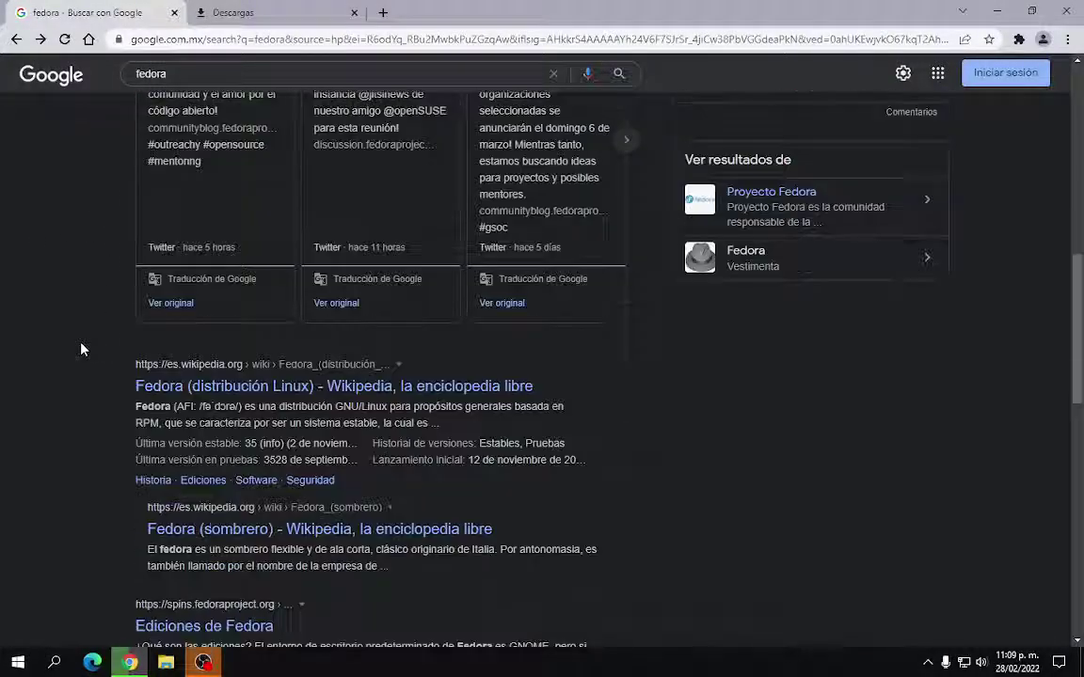
scroll(81, 349, "down", 3)
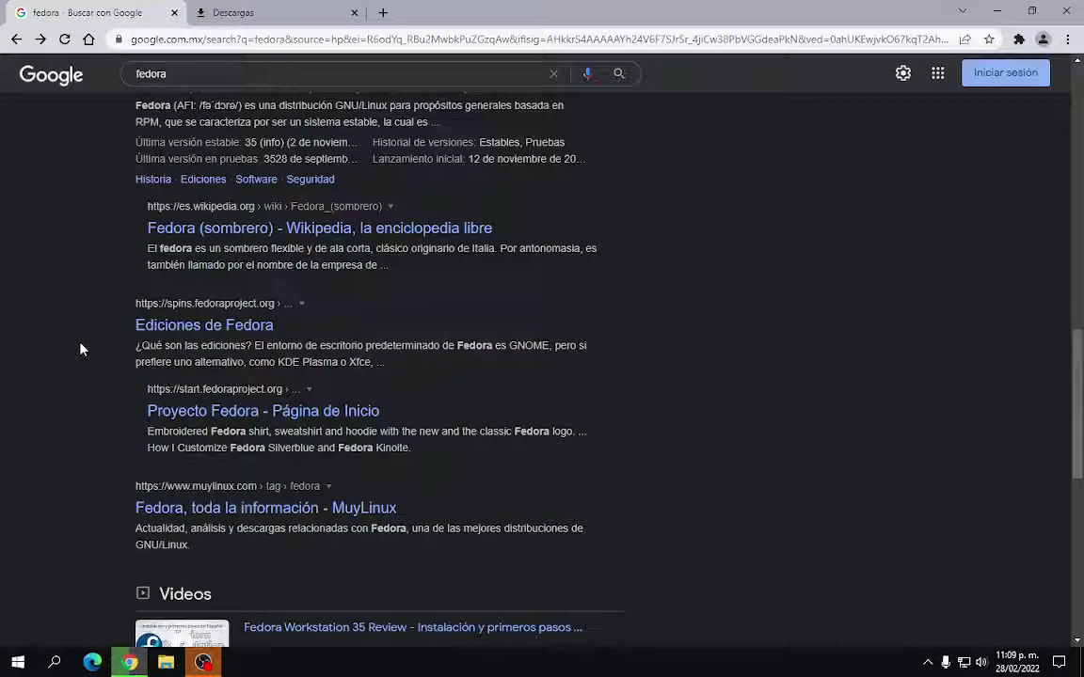
scroll(81, 349, "down", 2)
scroll(81, 349, "up", 13)
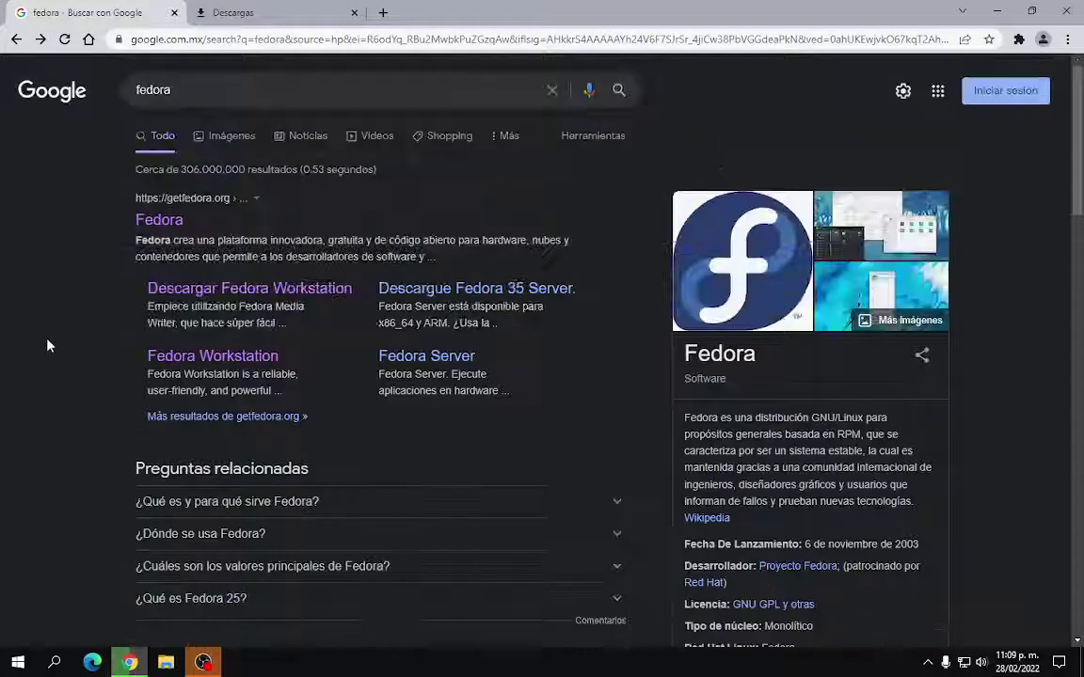
Reopen the official Fedora site and go to the download page of the Workstation edition
left_click(159, 220)
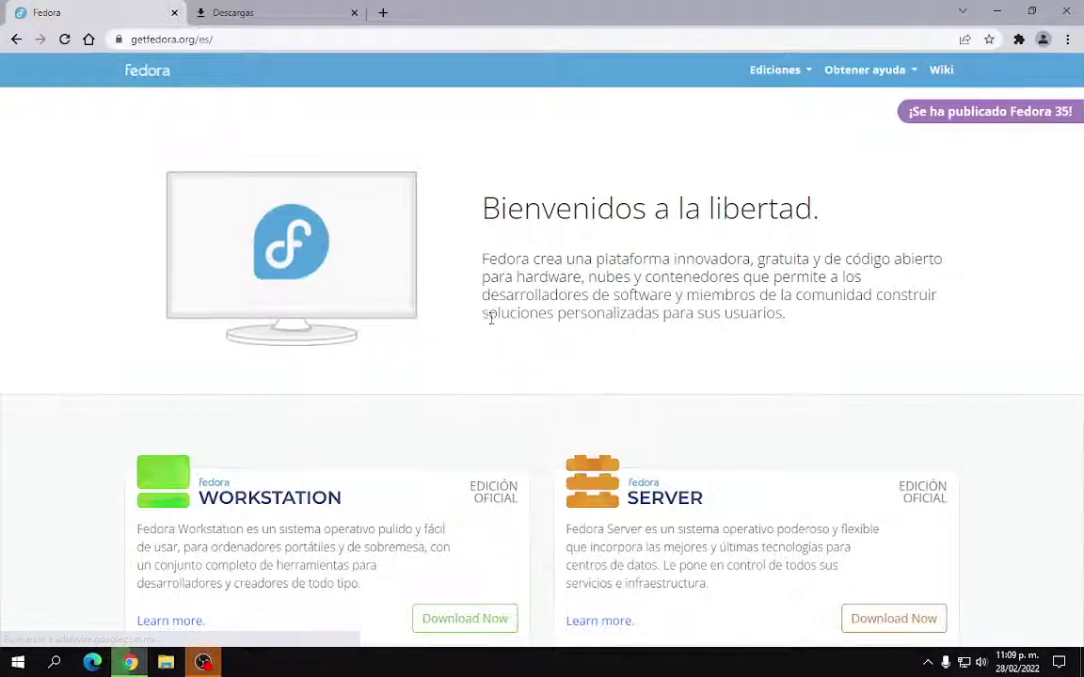
left_click(225, 497)
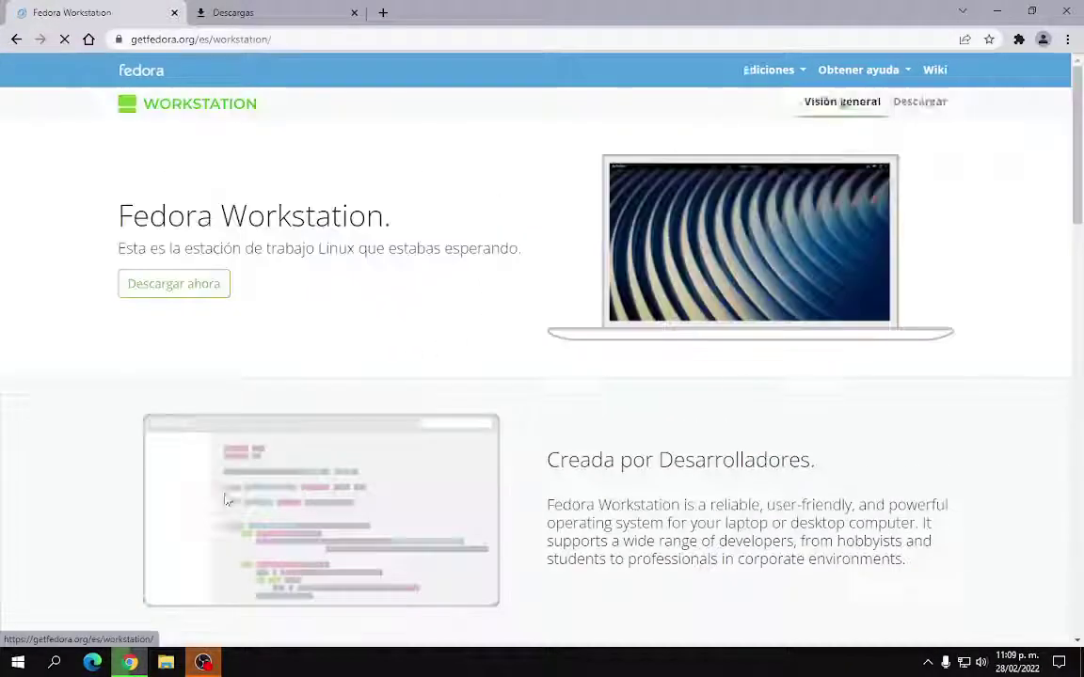
left_click(169, 287)
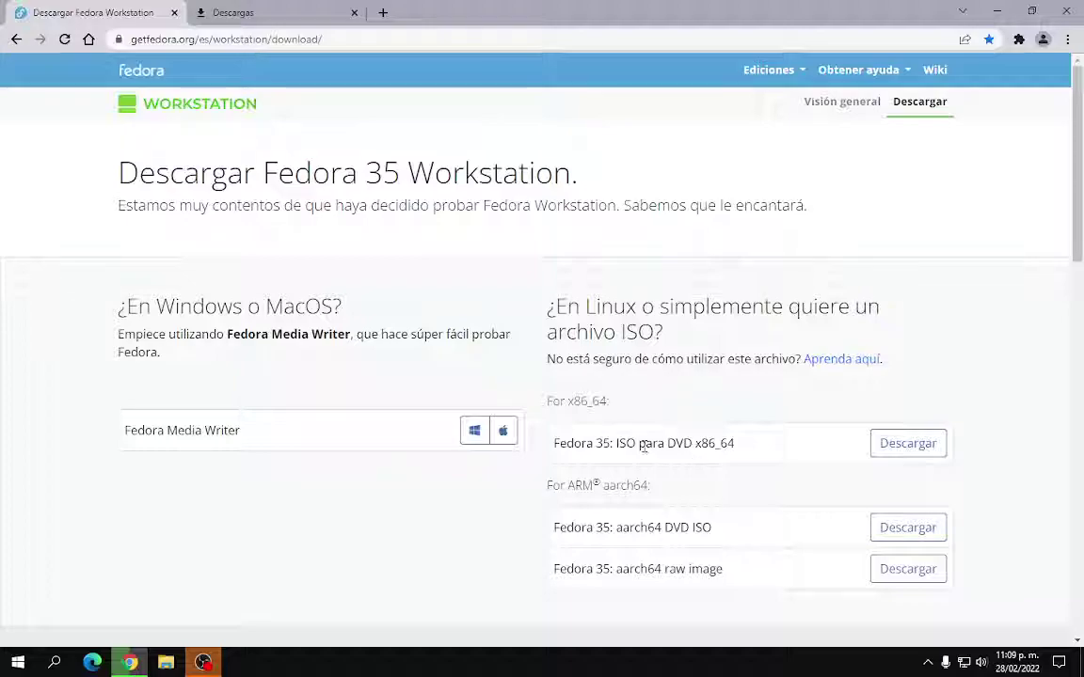
Examine the Fedora 35 x86_64 DVD ISO option and the ARM aarch64 image options on the download page
left_click_drag(693, 443, 739, 452)
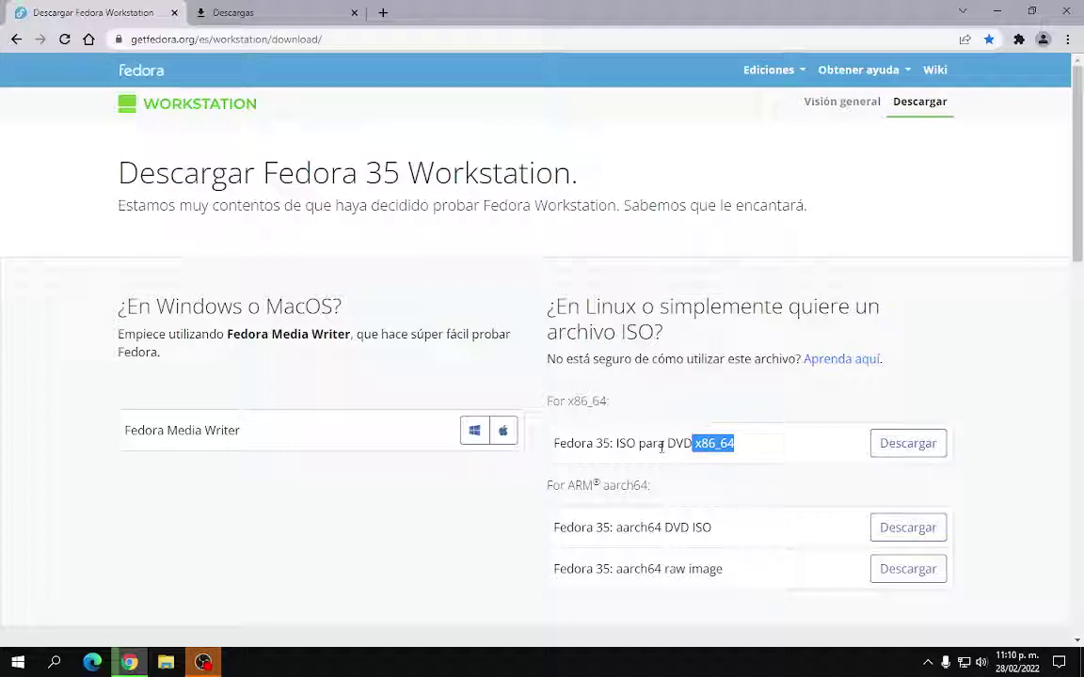
left_click(658, 443)
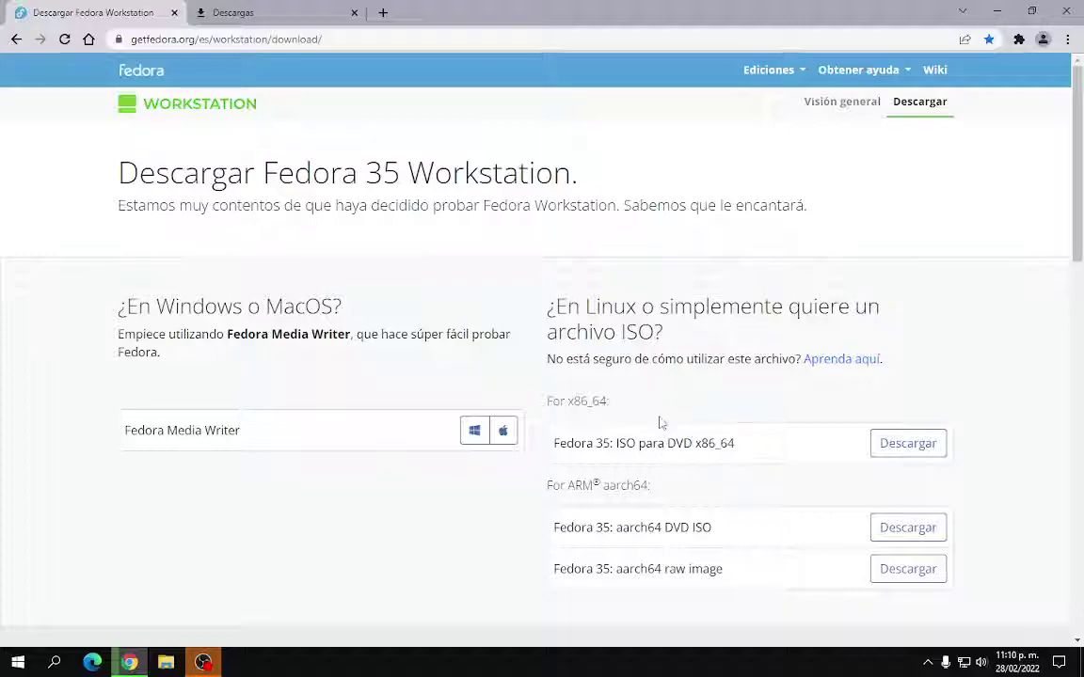
left_click_drag(567, 443, 739, 448)
left_click(703, 443)
left_click(695, 444)
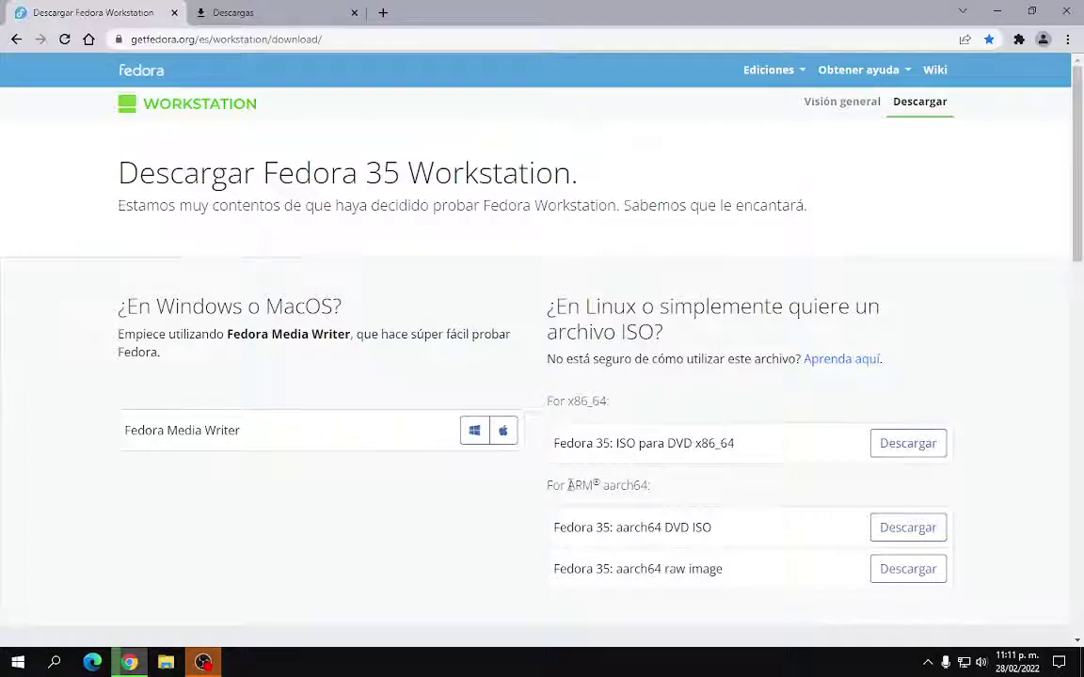
left_click_drag(568, 486, 649, 487)
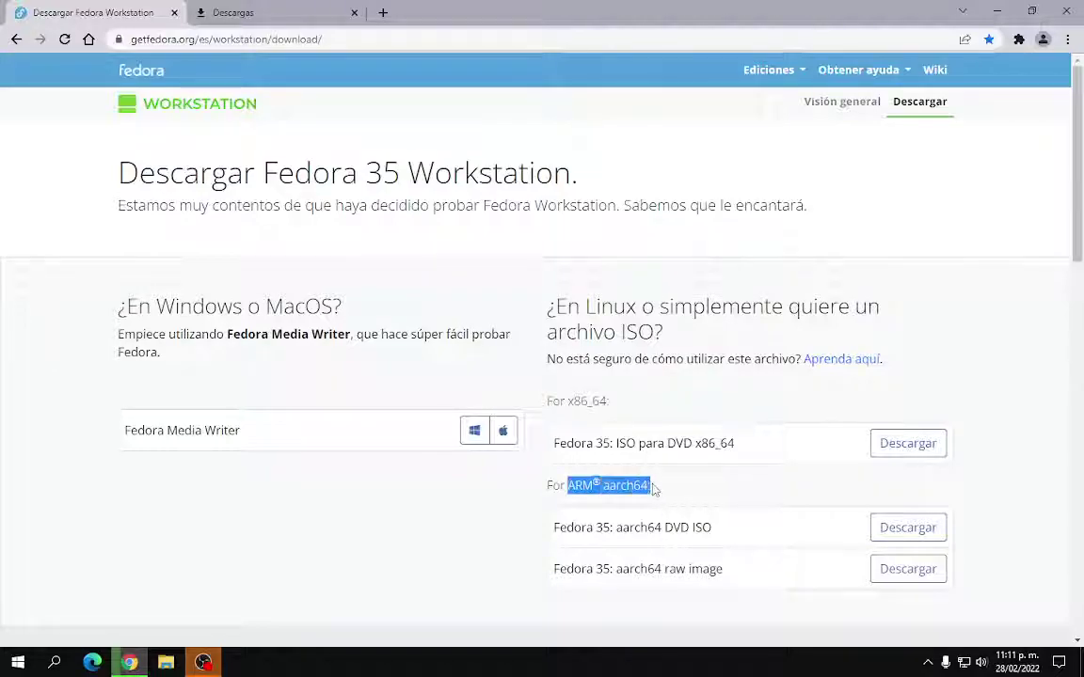
left_click(753, 527)
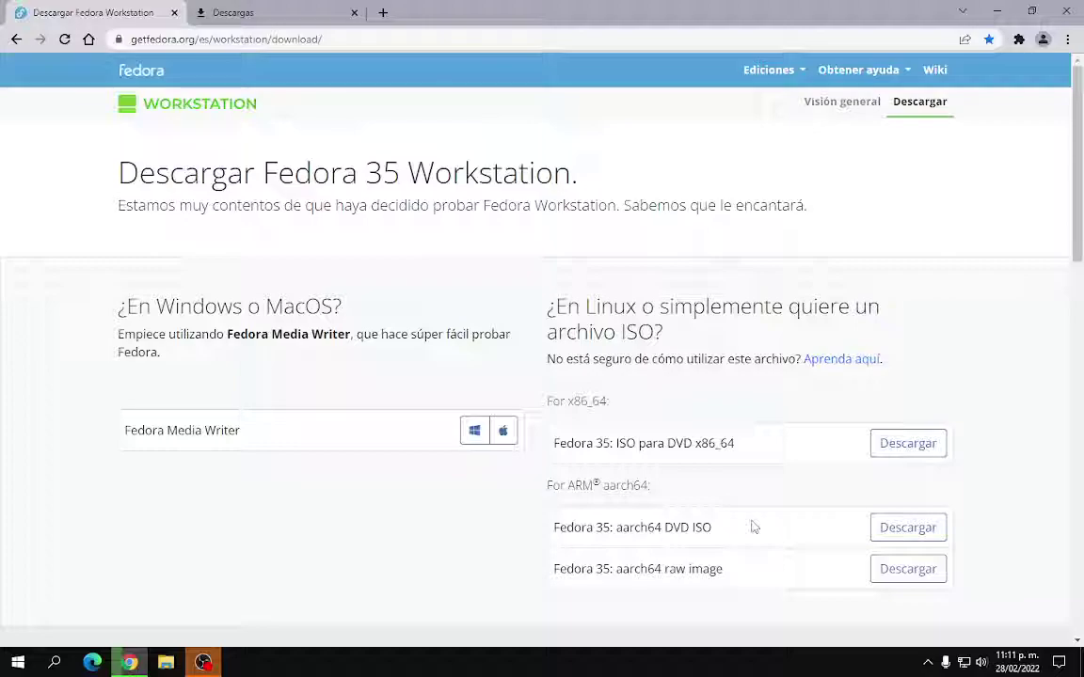
left_click_drag(550, 486, 784, 600)
left_click(758, 501)
Start downloading the Fedora 35 x86_64 DVD ISO and display the full downloads list
left_click_drag(589, 442, 751, 449)
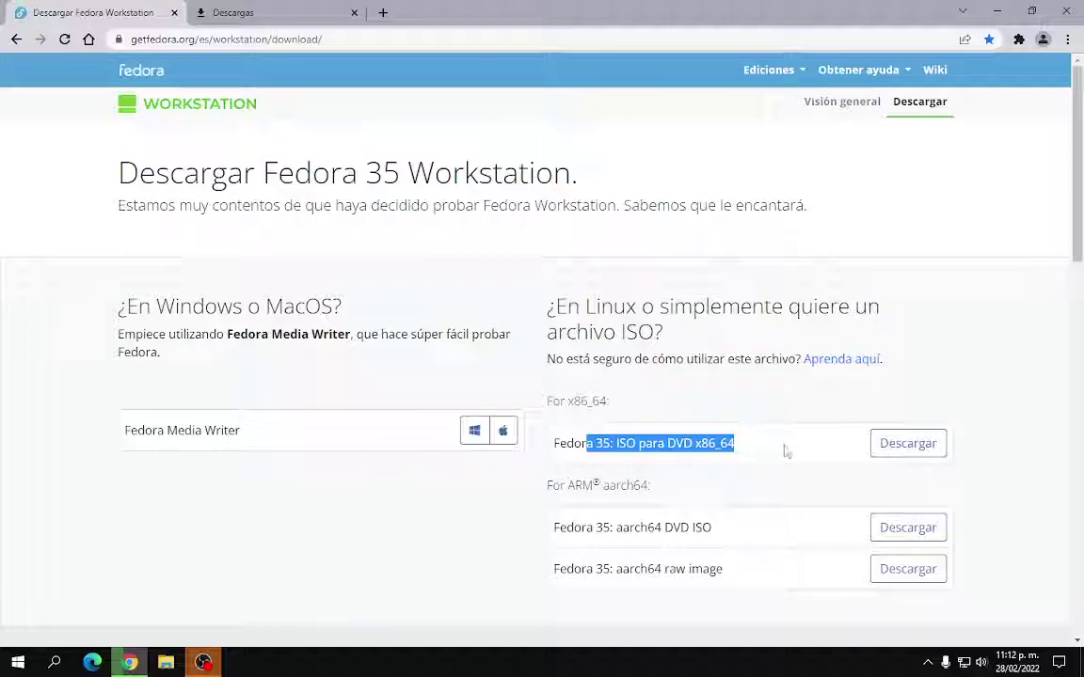
left_click(901, 450)
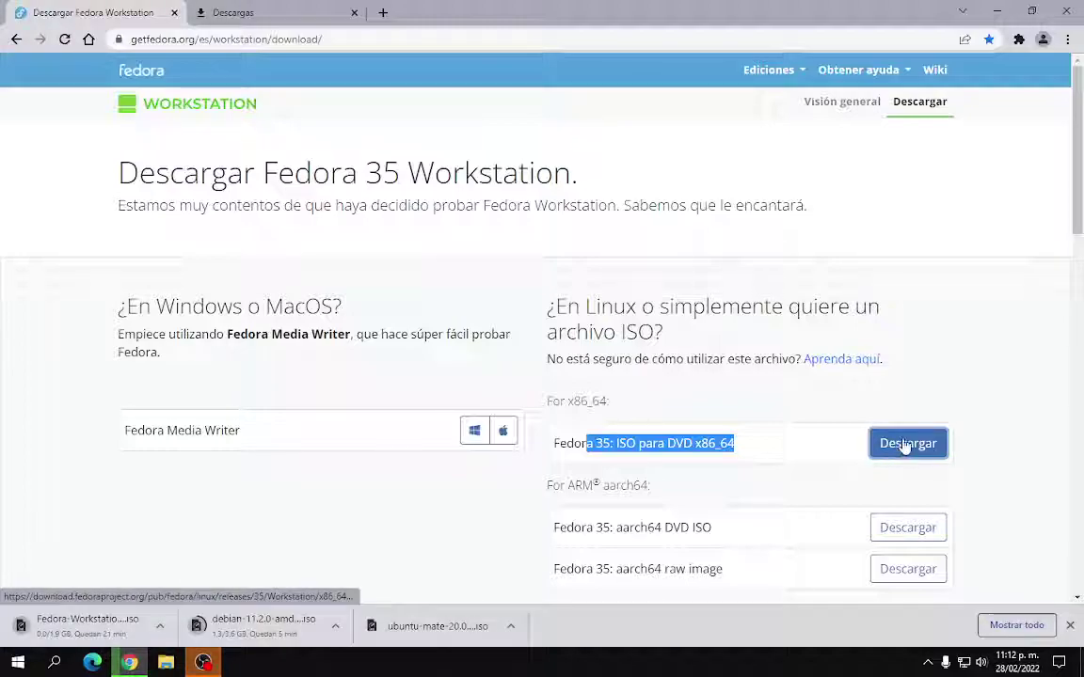
left_click(1016, 624)
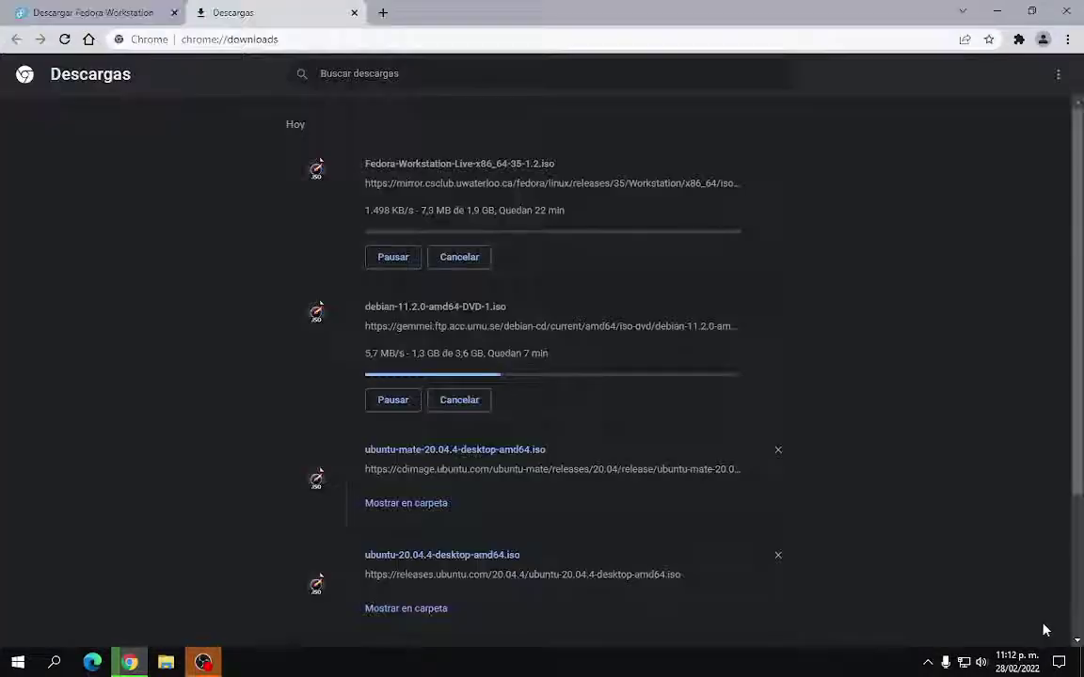
Check the progress of the Fedora, Debian and Ubuntu downloads, highlighting the debian-11.2.0-amd64-DVD-1.iso entry
scroll(670, 375, "down", 2)
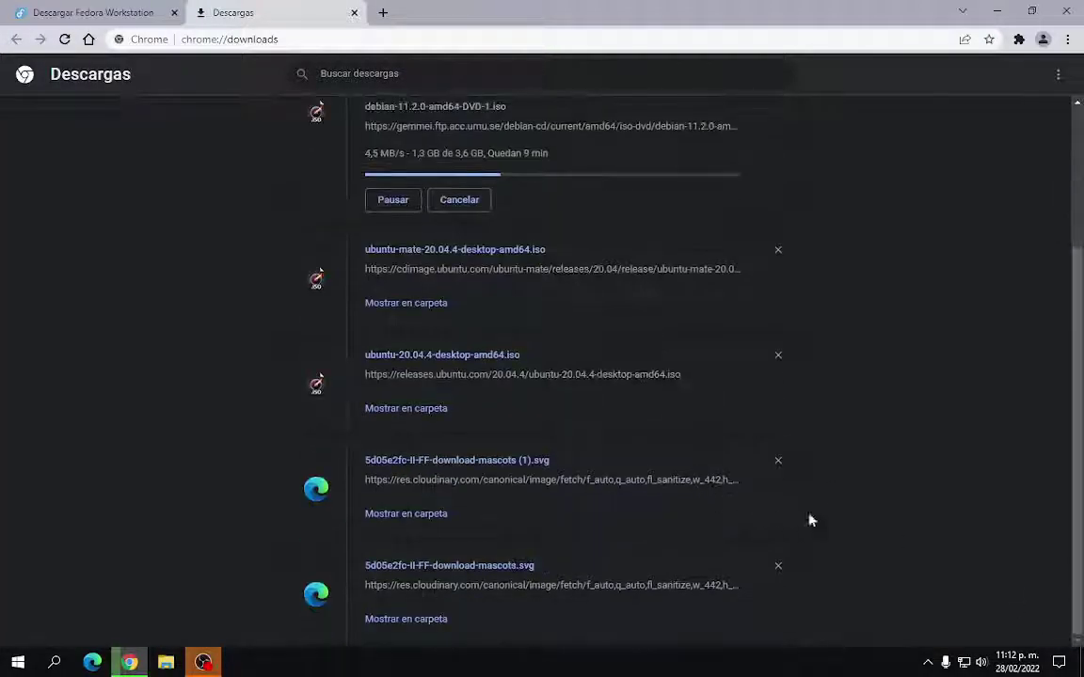
scroll(847, 486, "up", 3)
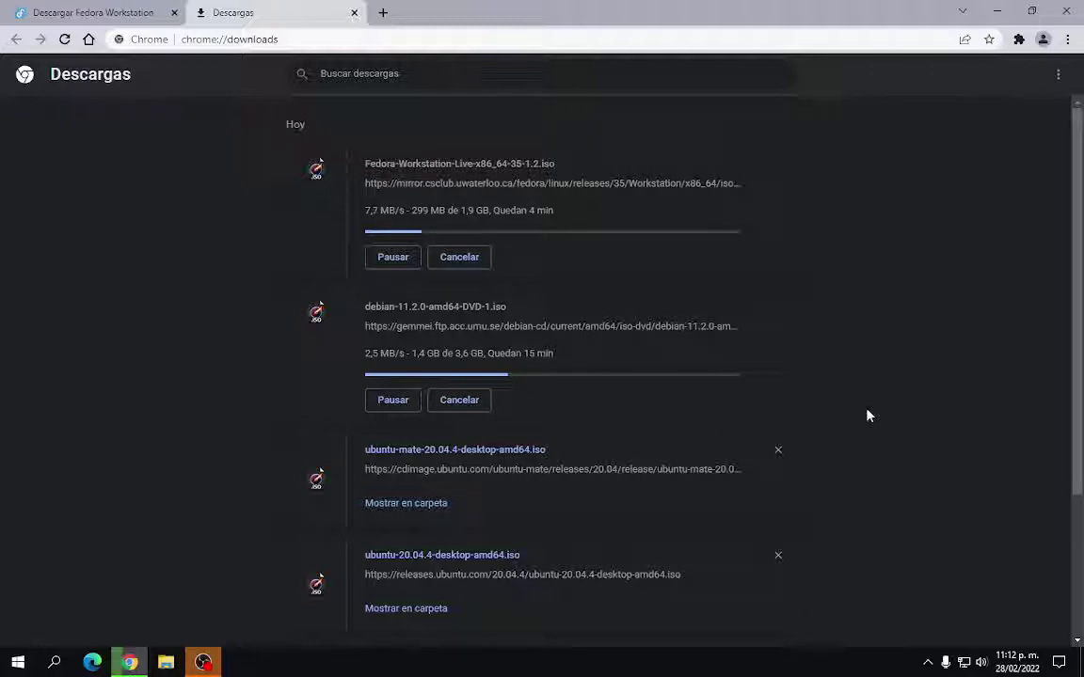
left_click_drag(365, 307, 581, 314)
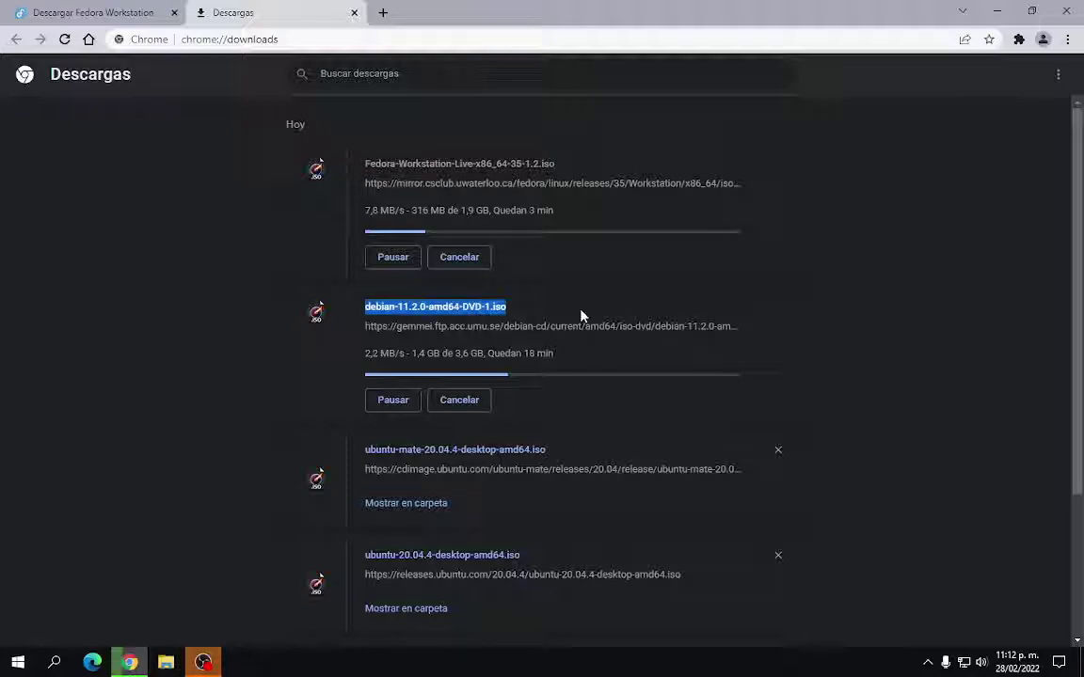
Highlight the Fedora-Workstation-Live-x86_64-35-1.2.iso entry in the downloads list to check its progress, and clear the selection
left_click(580, 315)
left_click_drag(365, 164, 593, 171)
left_click(869, 248)
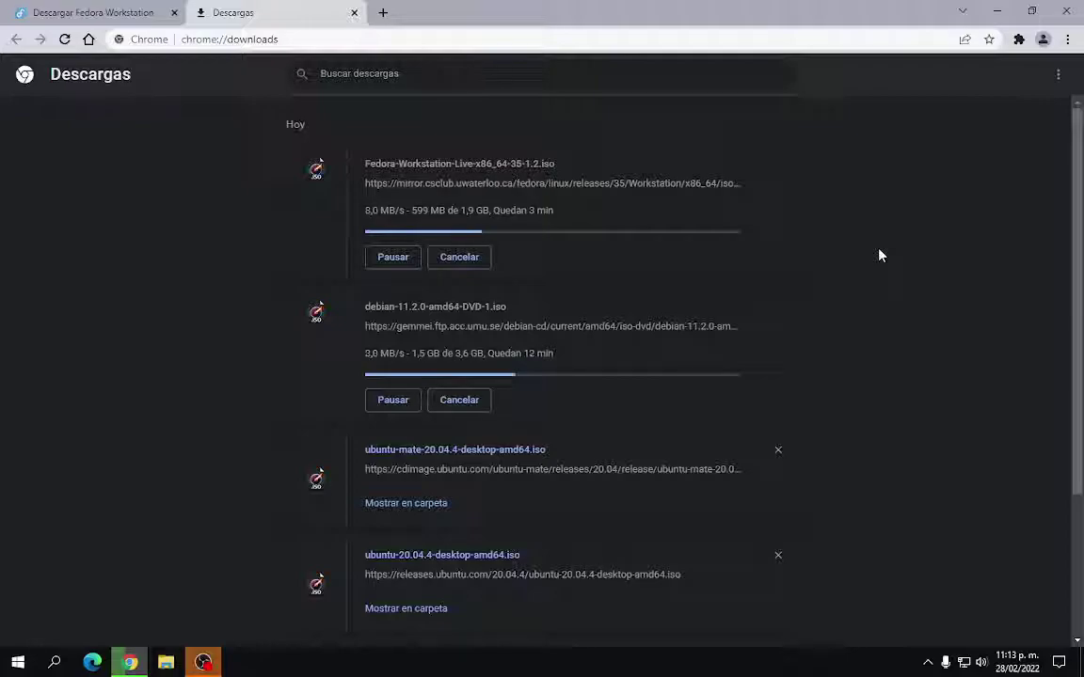
Return to the Fedora 35 Workstation download page and highlight the Fedora Media Writer option for Windows or macOS
left_click(125, 12)
left_click(460, 486)
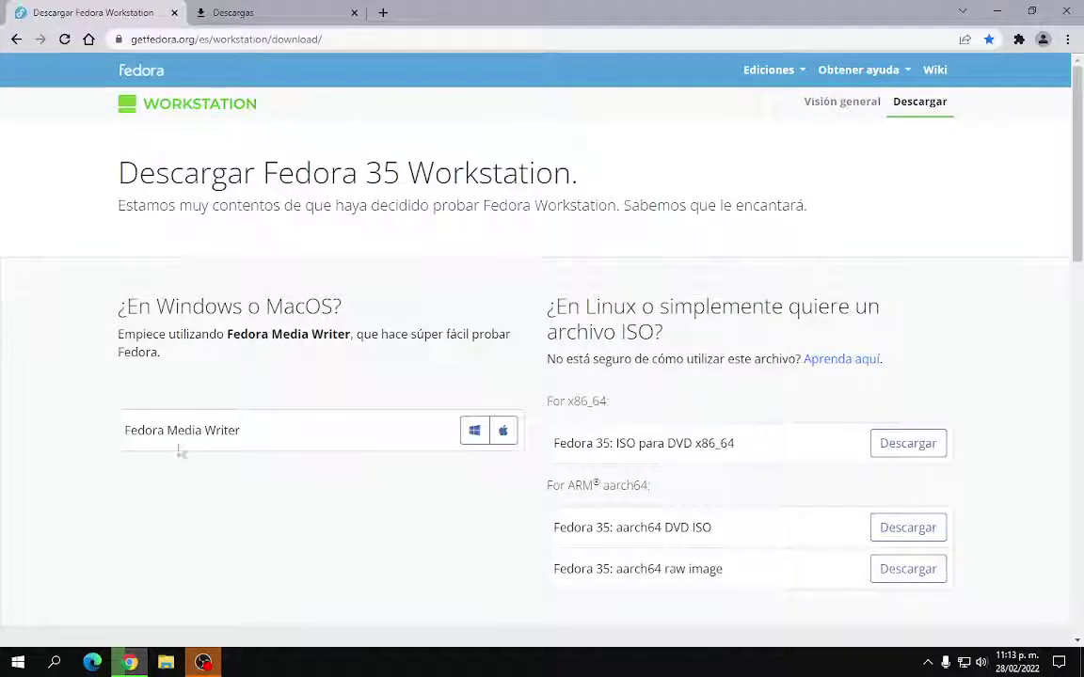
left_click_drag(123, 431, 249, 436)
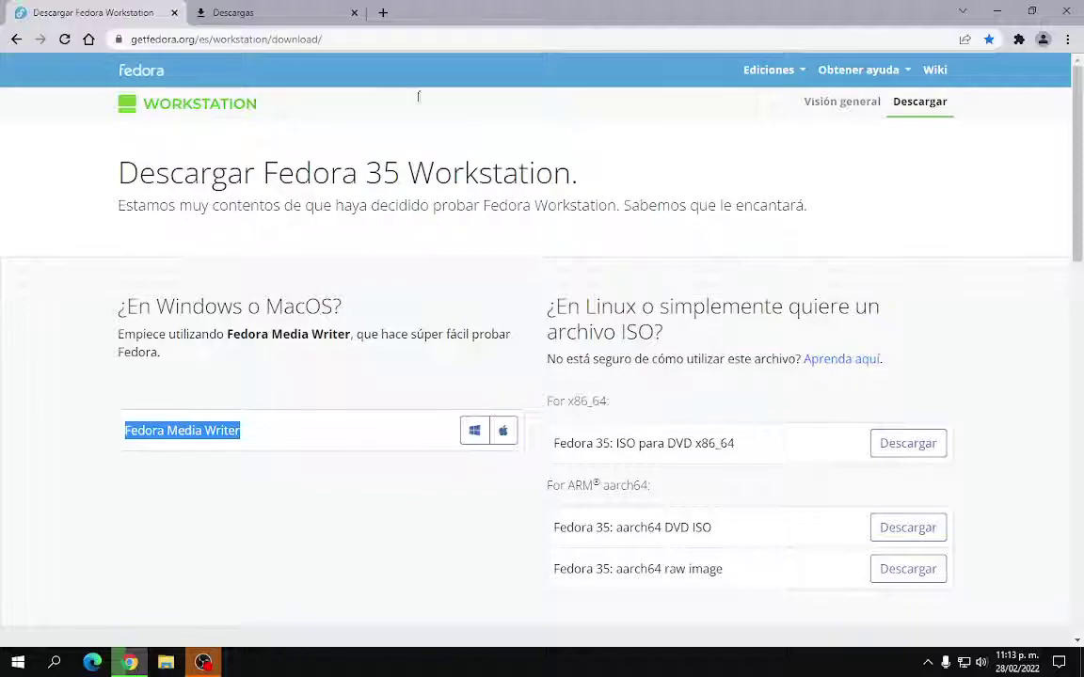
Go back to the downloads list and check the progress of the Fedora and Debian ISO downloads
left_click(233, 12)
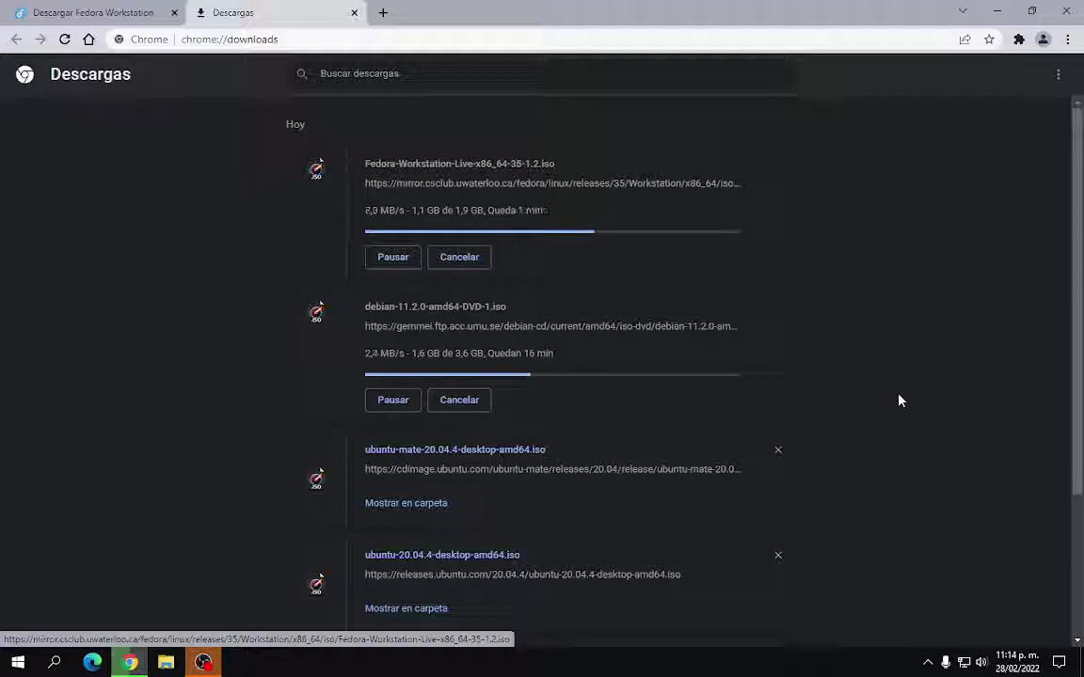
scroll(914, 346, "down", 2)
scroll(897, 357, "up", 2)
scroll(893, 375, "down", 3)
scroll(894, 375, "up", 3)
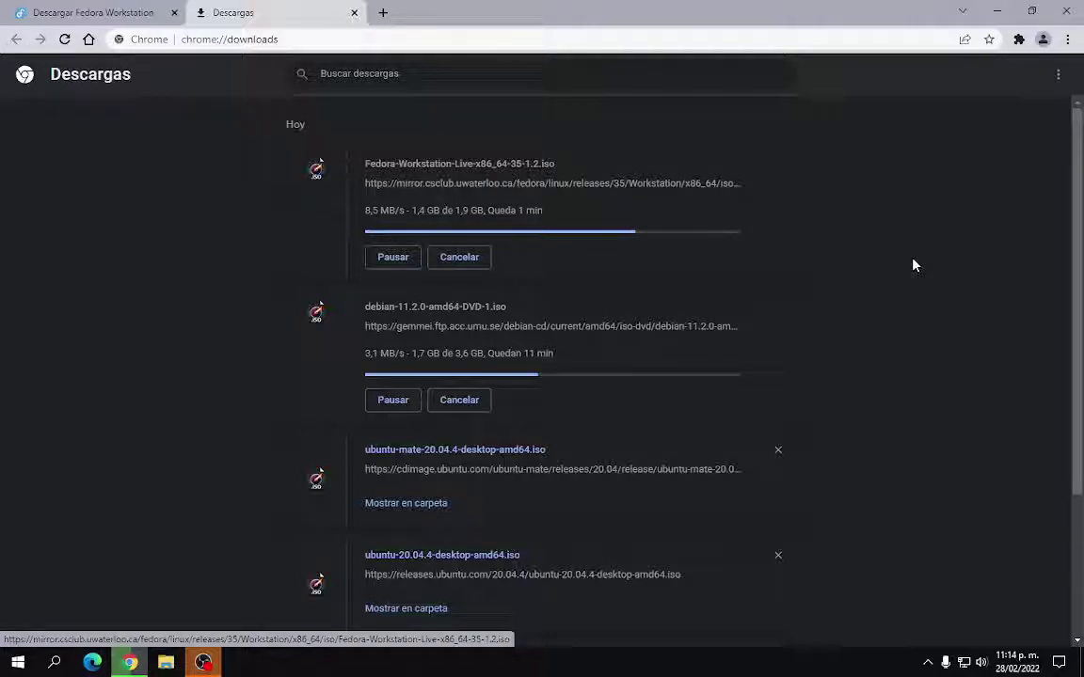
scroll(926, 295, "down", 3)
scroll(894, 375, "up", 3)
Start downloading the Windows version of Fedora Media Writer from the Fedora page and display the full downloads list
left_click(105, 13)
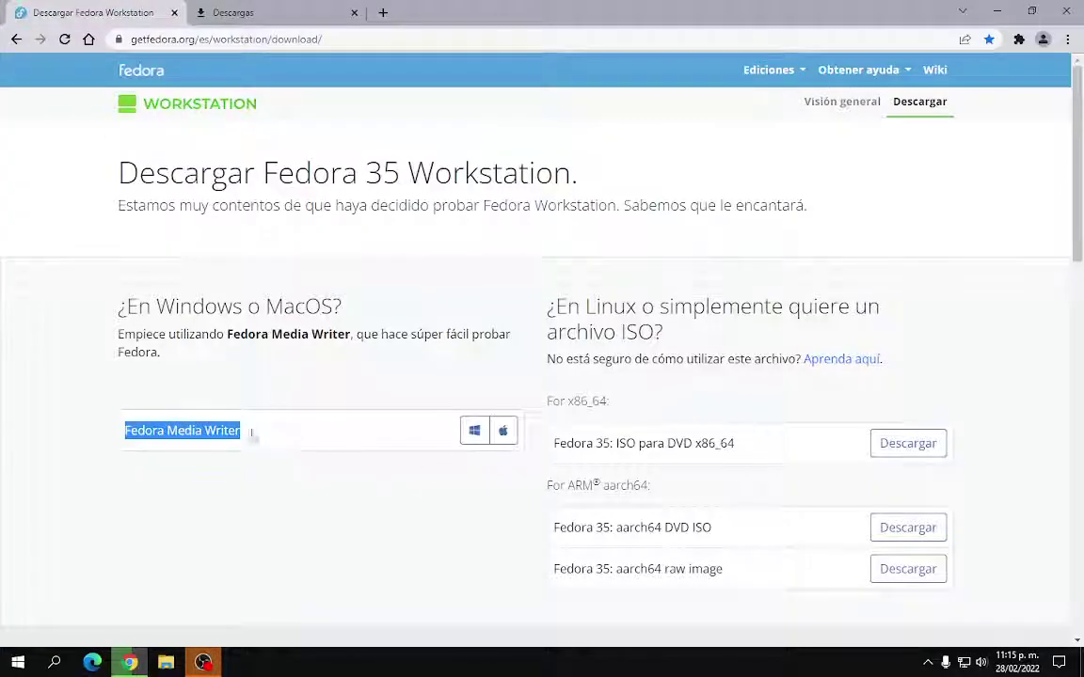
left_click(474, 431)
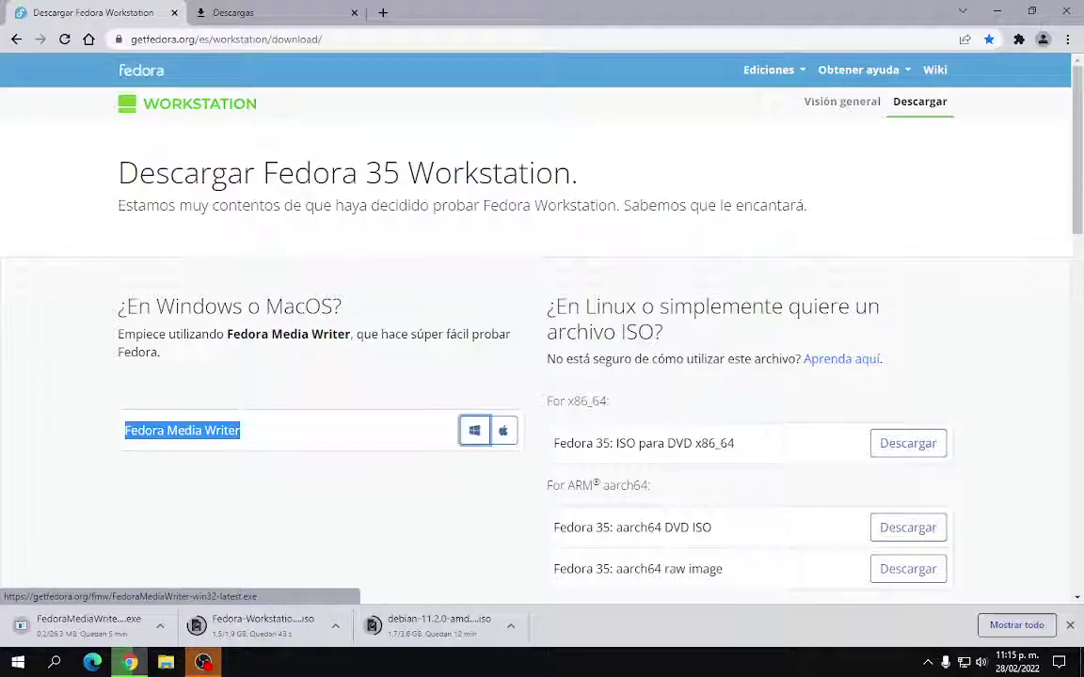
left_click(990, 623)
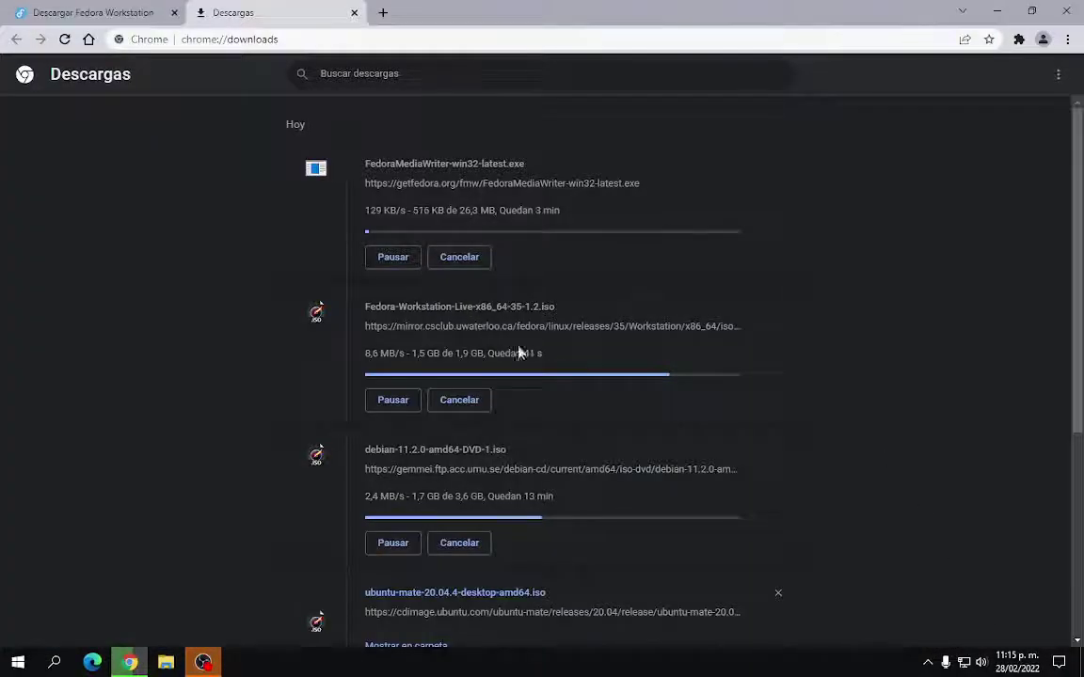
Locate the installed Fedora Media Writer among the computer's programs and check the FedoraMediaWriter-win32-latest.exe entry in the downloads list
left_click(17, 662)
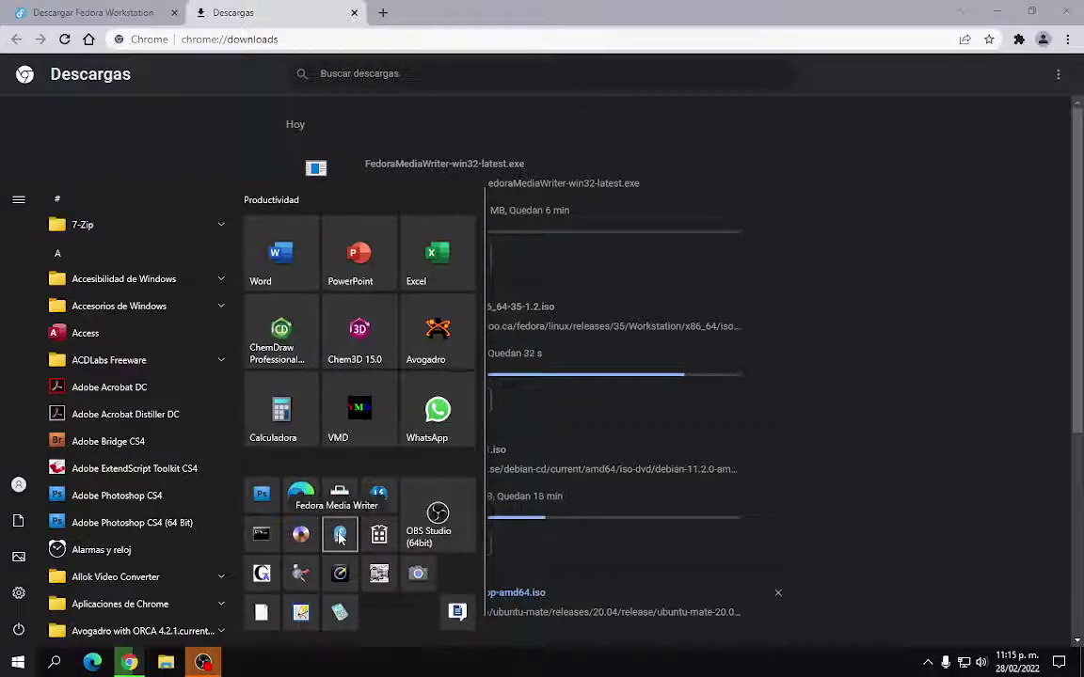
left_click(918, 440)
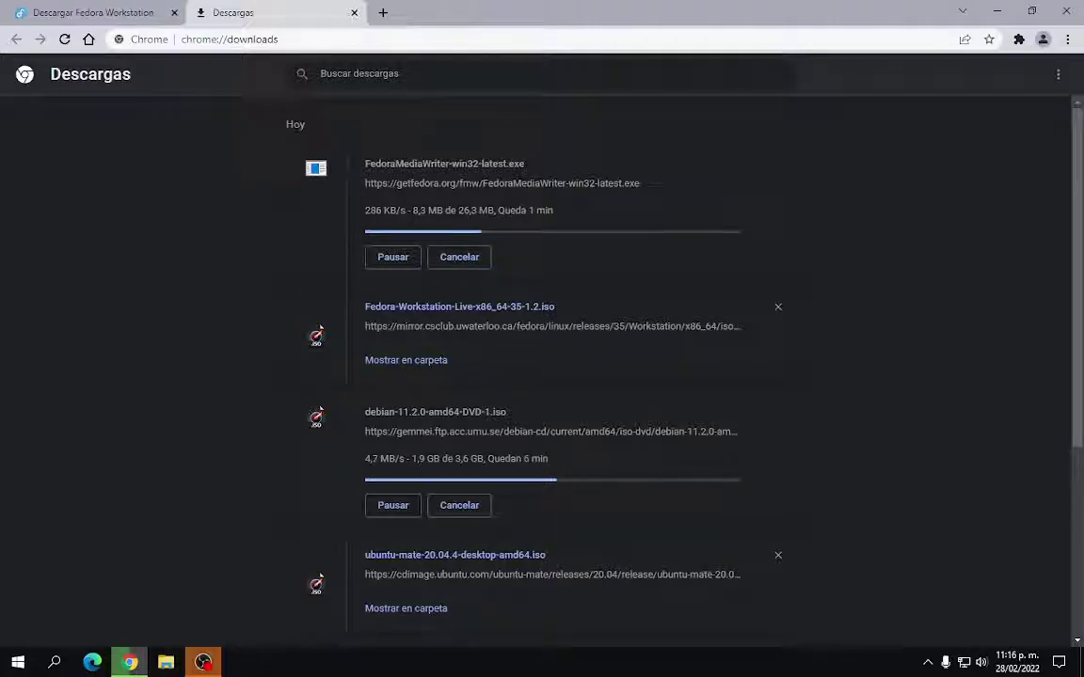
left_click_drag(365, 163, 571, 169)
left_click(612, 141)
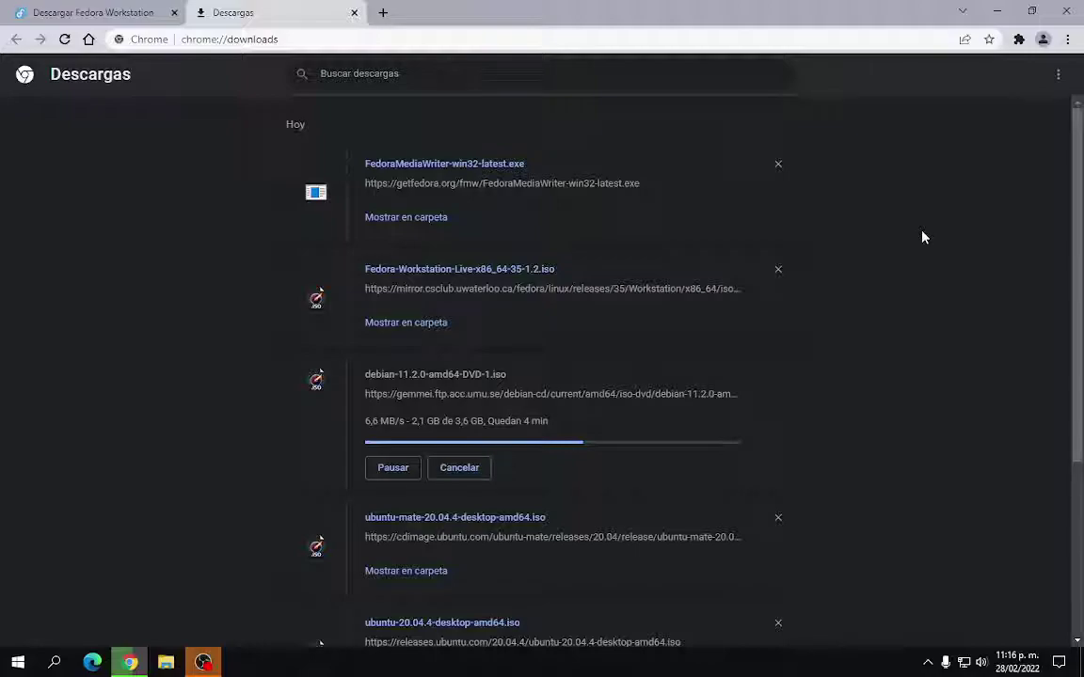
scroll(944, 339, "down", 3)
scroll(936, 396, "up", 3)
Search Google for "linux mint" from the browser's home page and open the official Linux Mint site
left_click(108, 9)
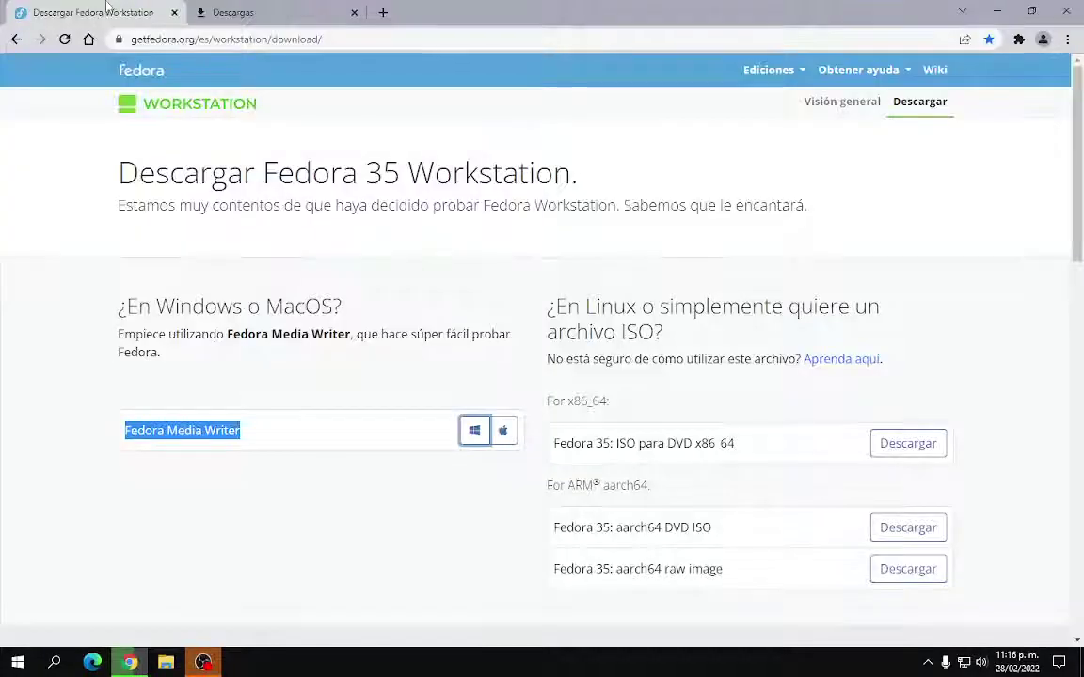
left_click(88, 38)
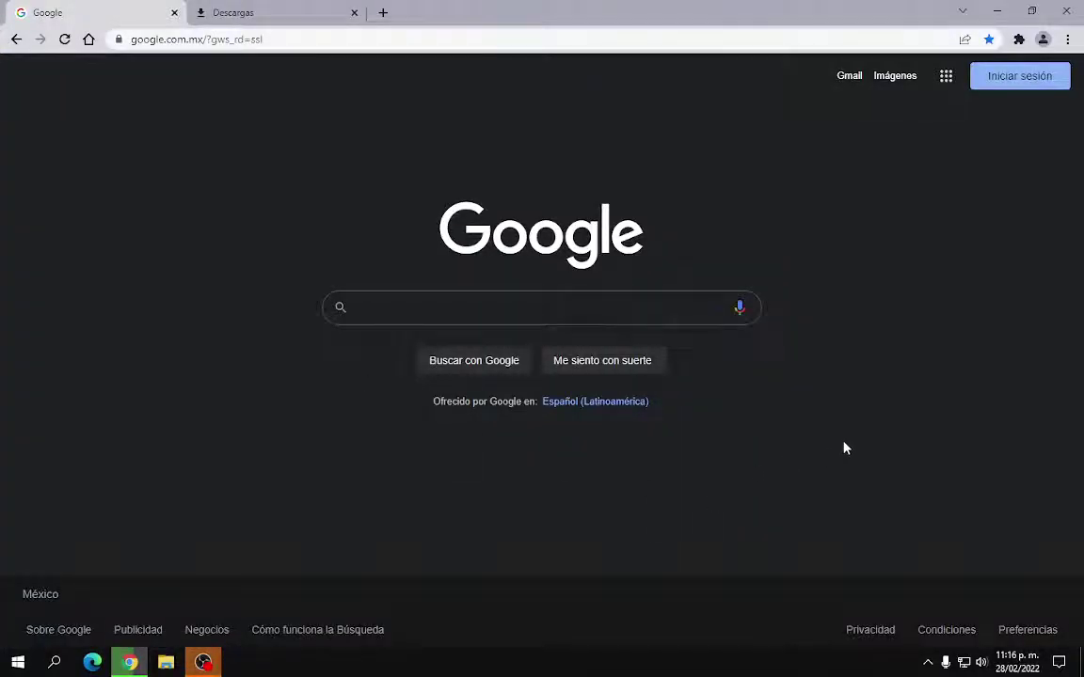
left_click(564, 307)
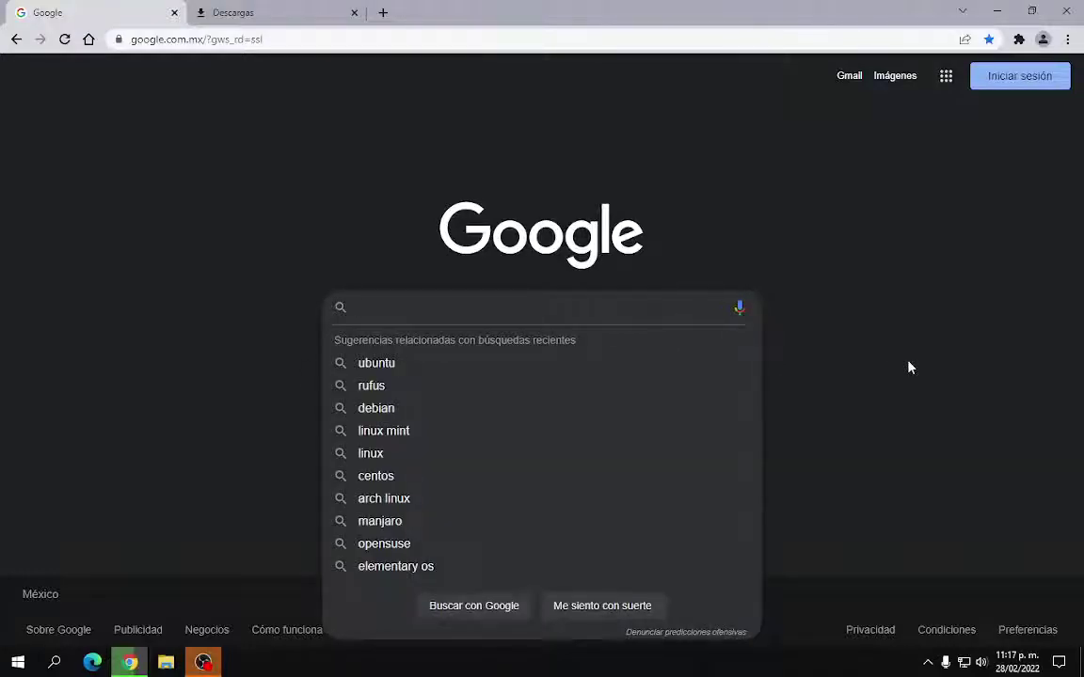
type("linux")
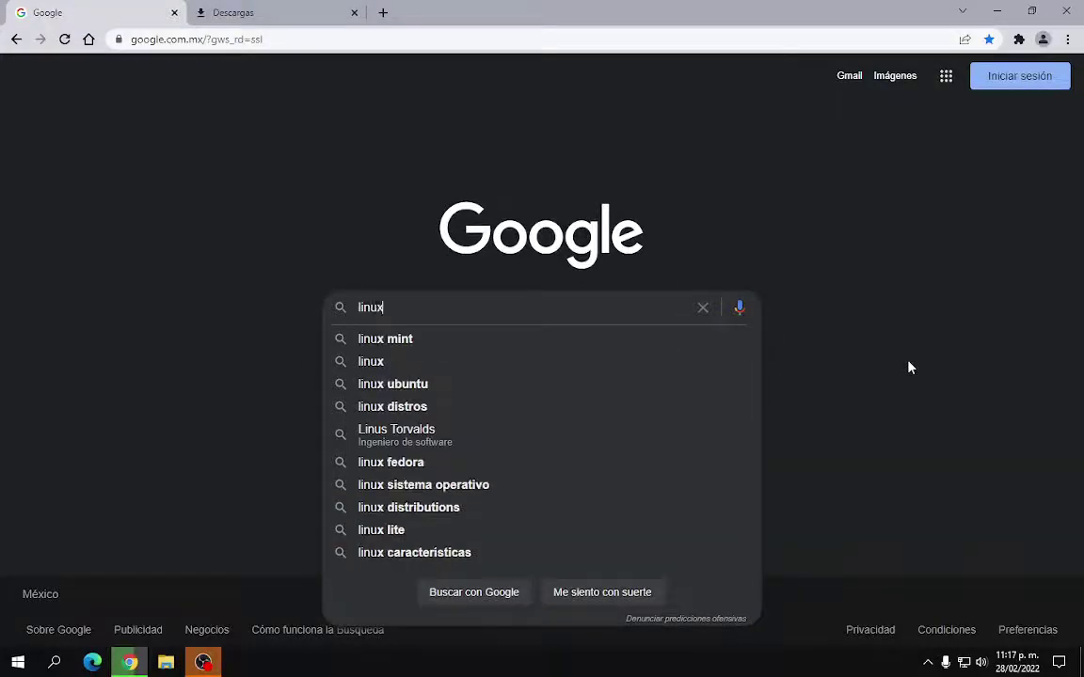
type(" mint")
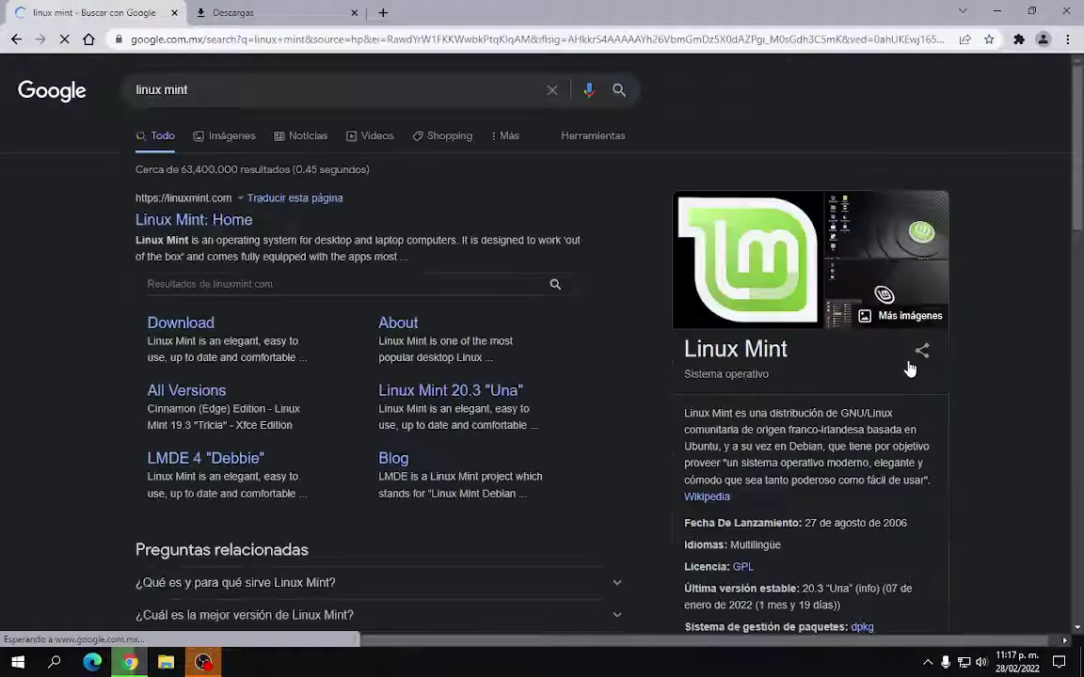
left_click(184, 225)
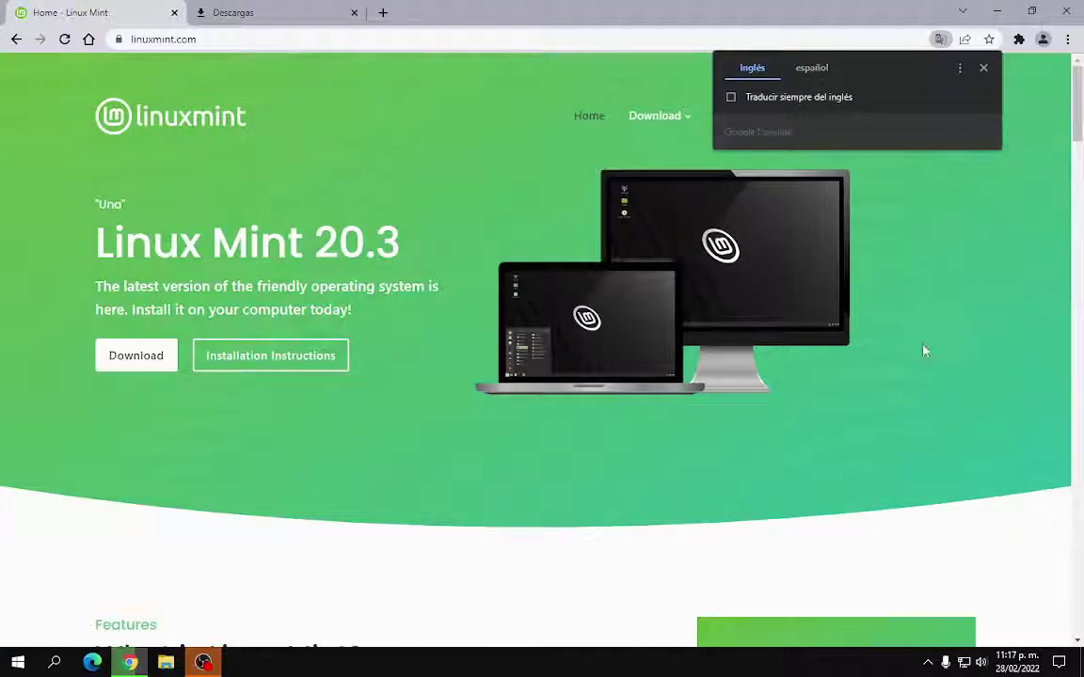
Dismiss the translation offer and examine the Linux Mint 20.3 announcement on the home page
left_click(924, 350)
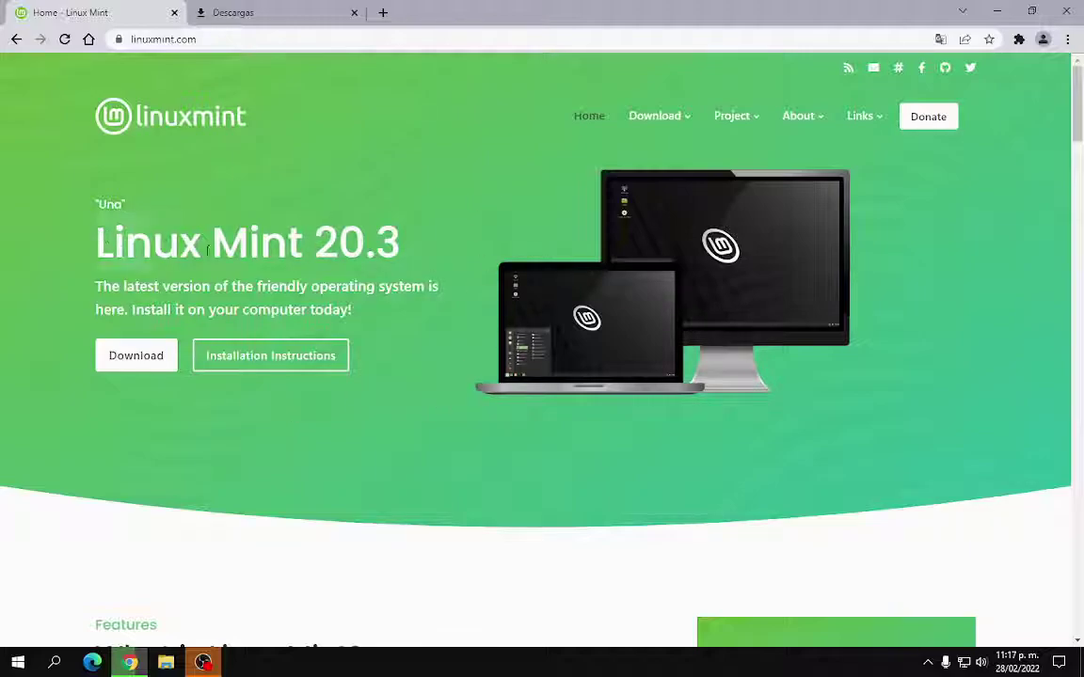
left_click_drag(89, 214, 418, 333)
left_click(431, 287)
scroll(455, 418, "down", 3)
scroll(405, 436, "up", 3)
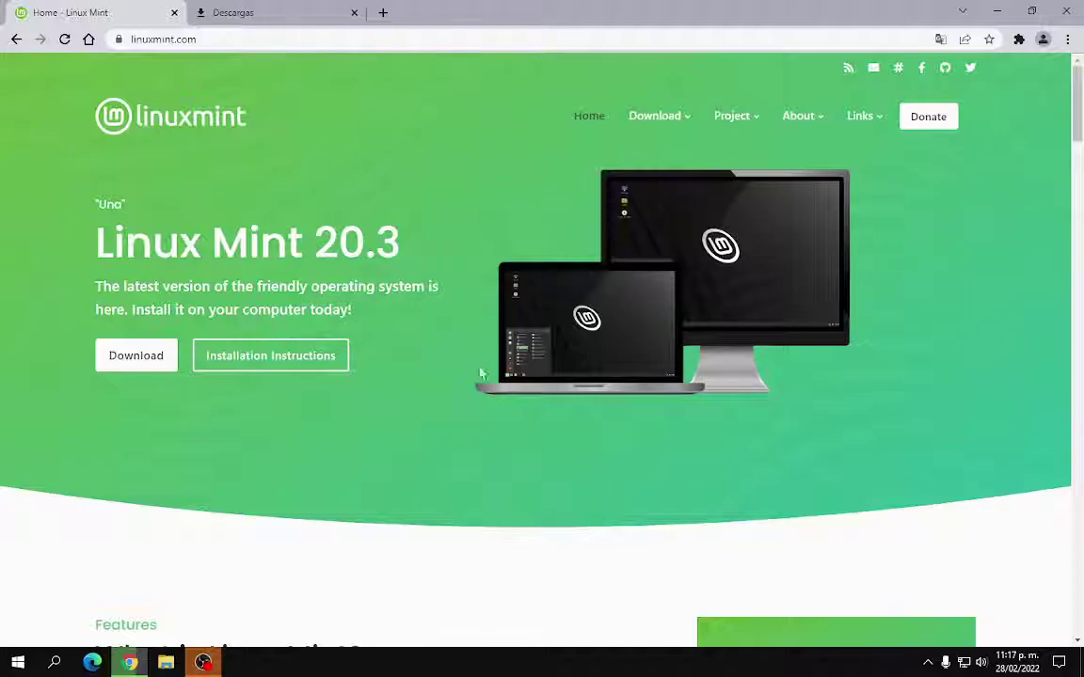
left_click_drag(373, 314, 97, 230)
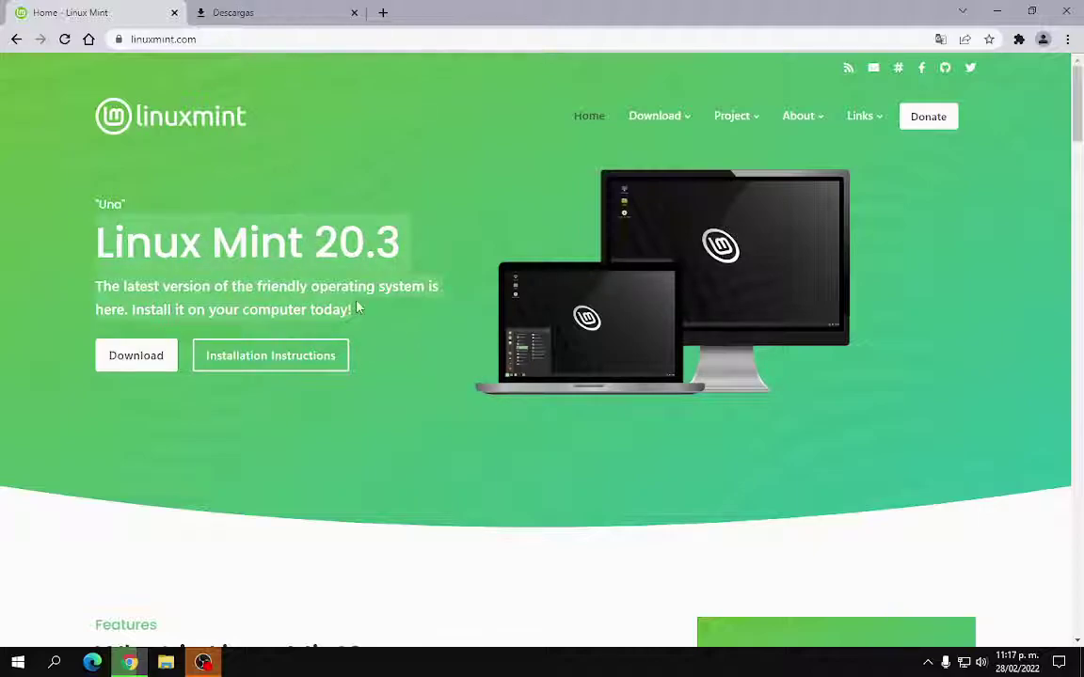
left_click(363, 310)
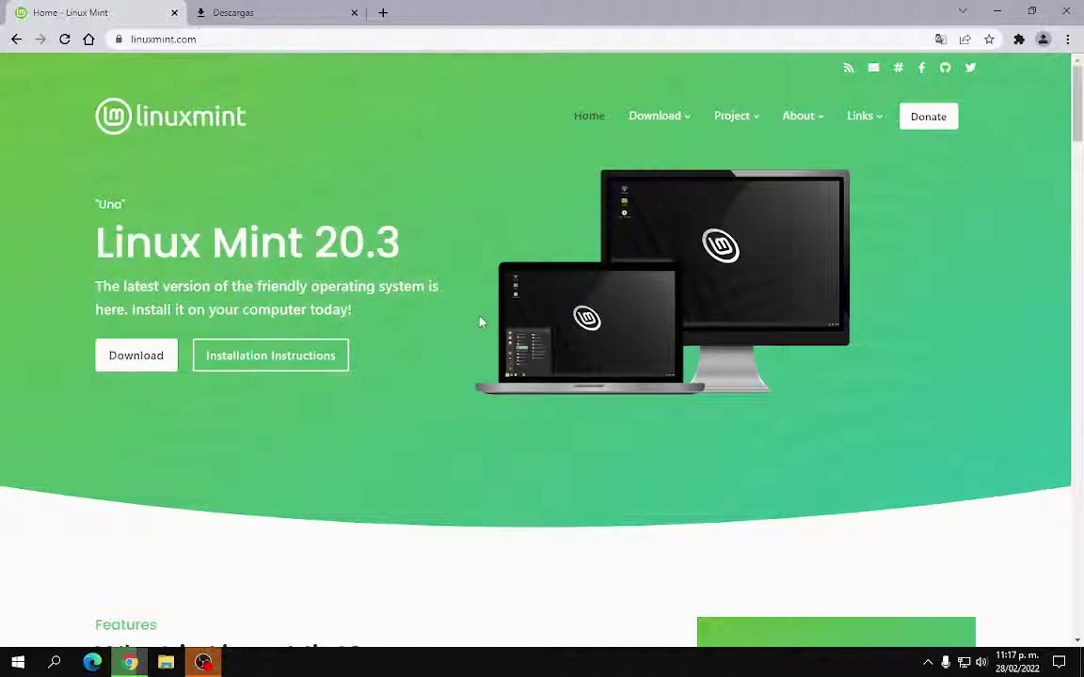
Open the Linux Mint 20.3 download page and review the editions offered
left_click(136, 355)
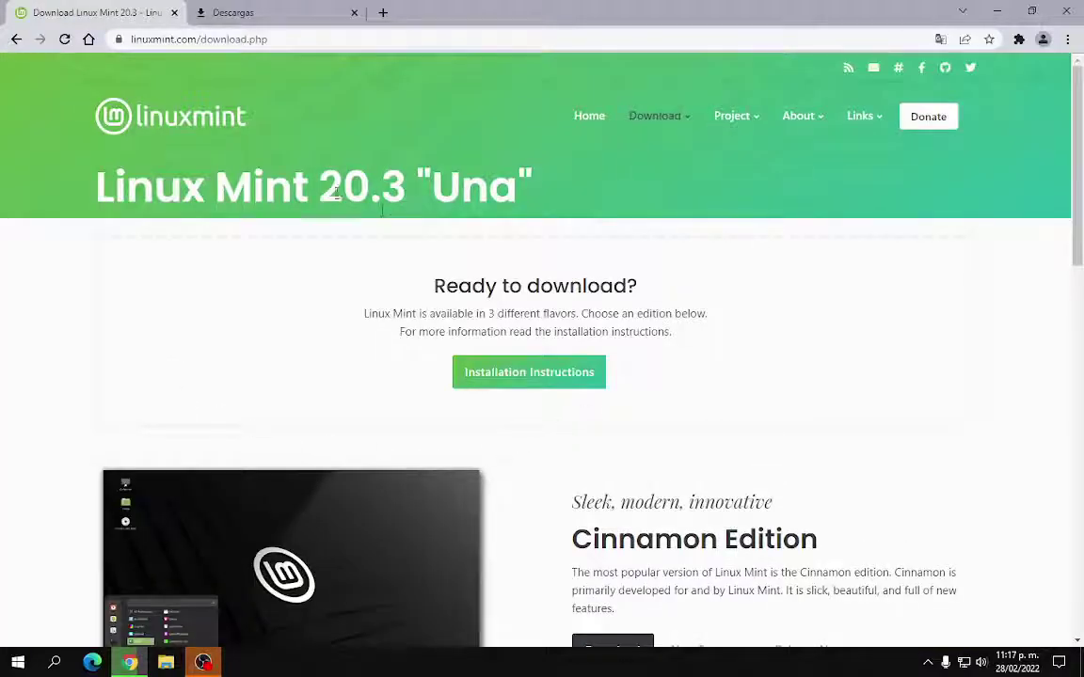
mouse_move(685, 122)
scroll(527, 380, "down", 10)
scroll(534, 384, "up", 3)
scroll(532, 382, "up", 7)
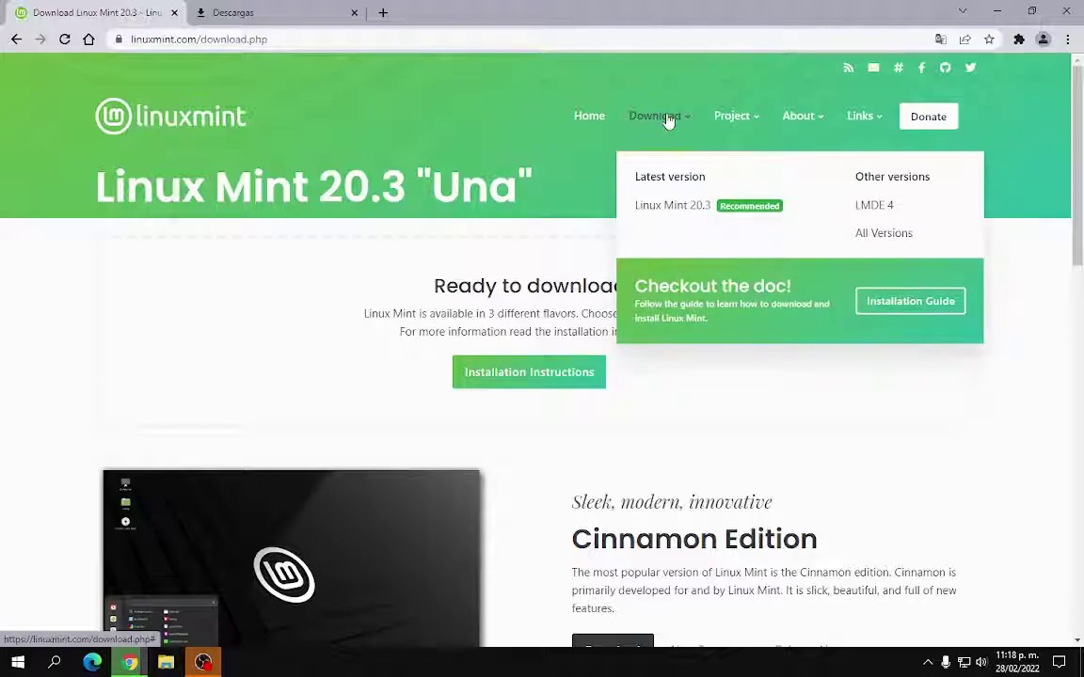
Open the table of all Linux Mint versions and examine the 20.3 editions, highlighting Xfce
left_click(899, 237)
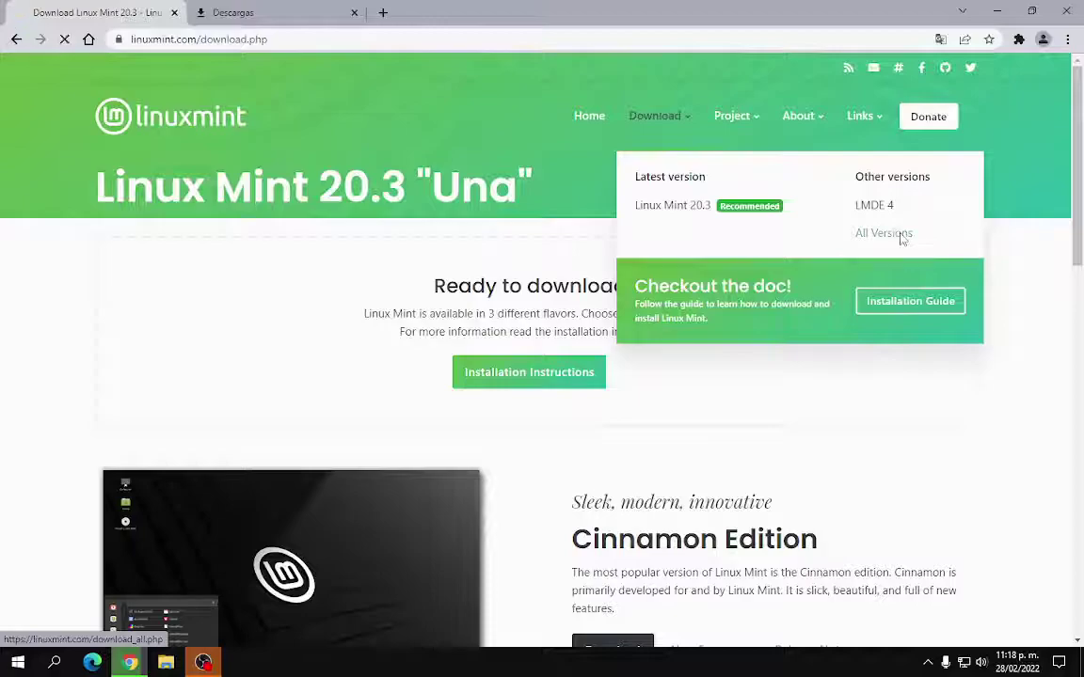
scroll(651, 336, "down", 3)
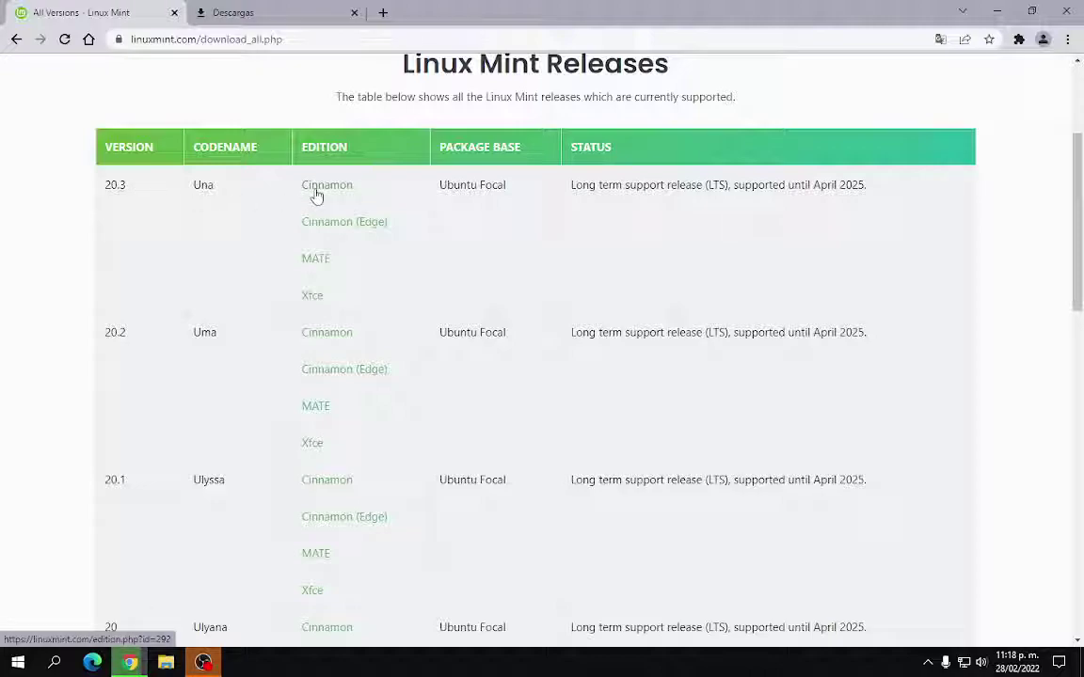
left_click_drag(346, 302, 297, 310)
triple_click(343, 300)
left_click(353, 303)
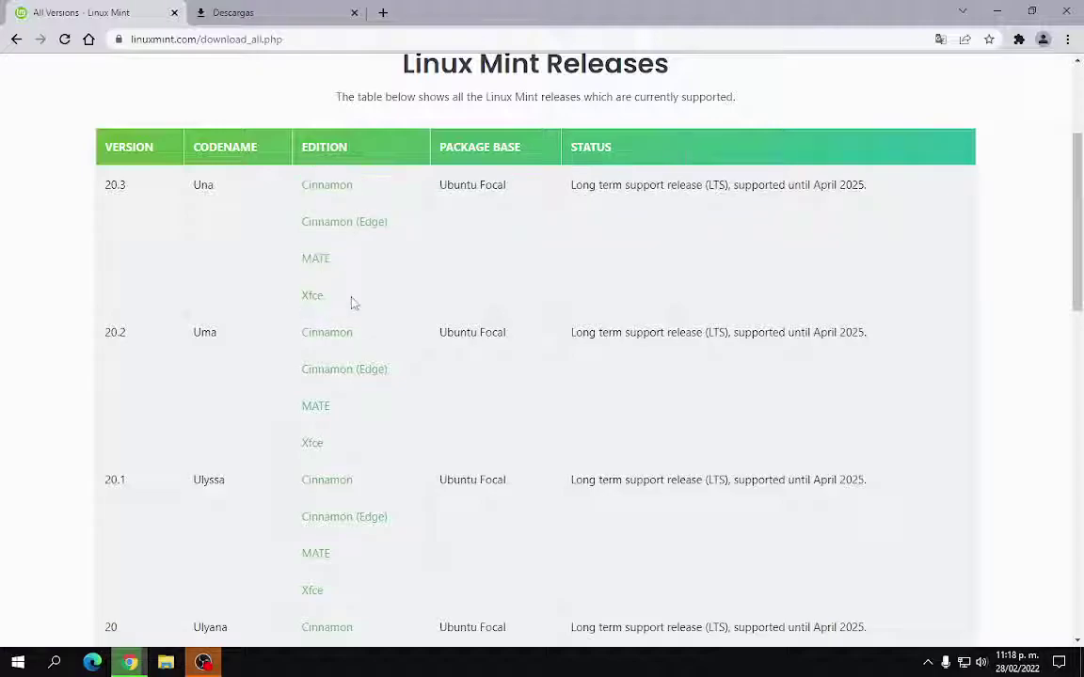
double_click(320, 297)
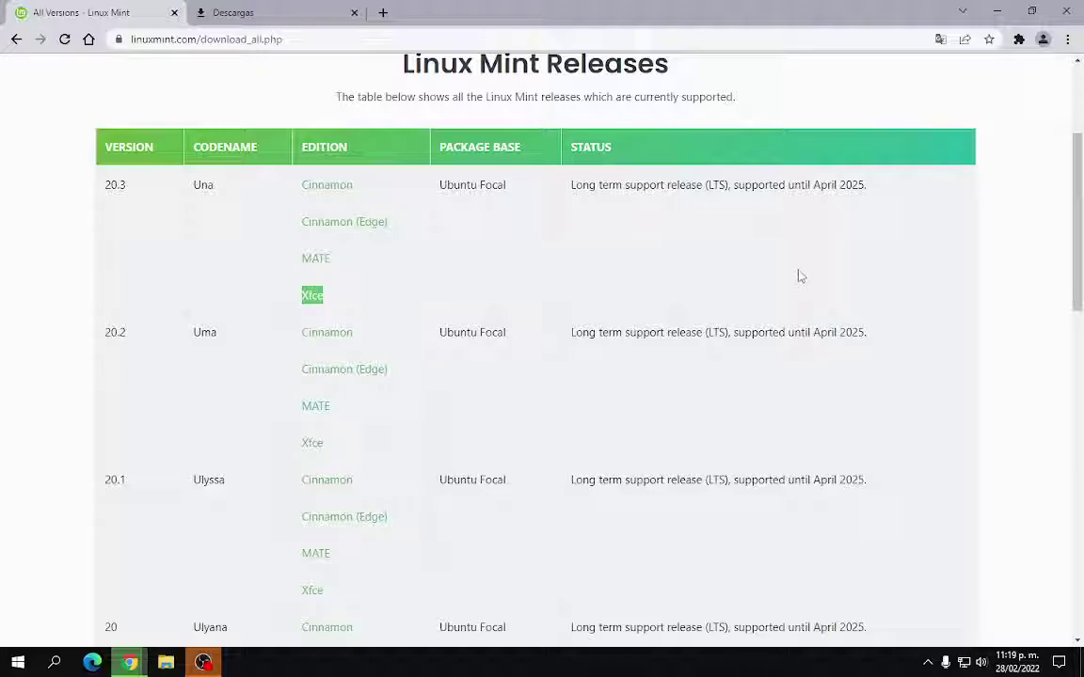
scroll(556, 314, "up", 3)
left_click(584, 297)
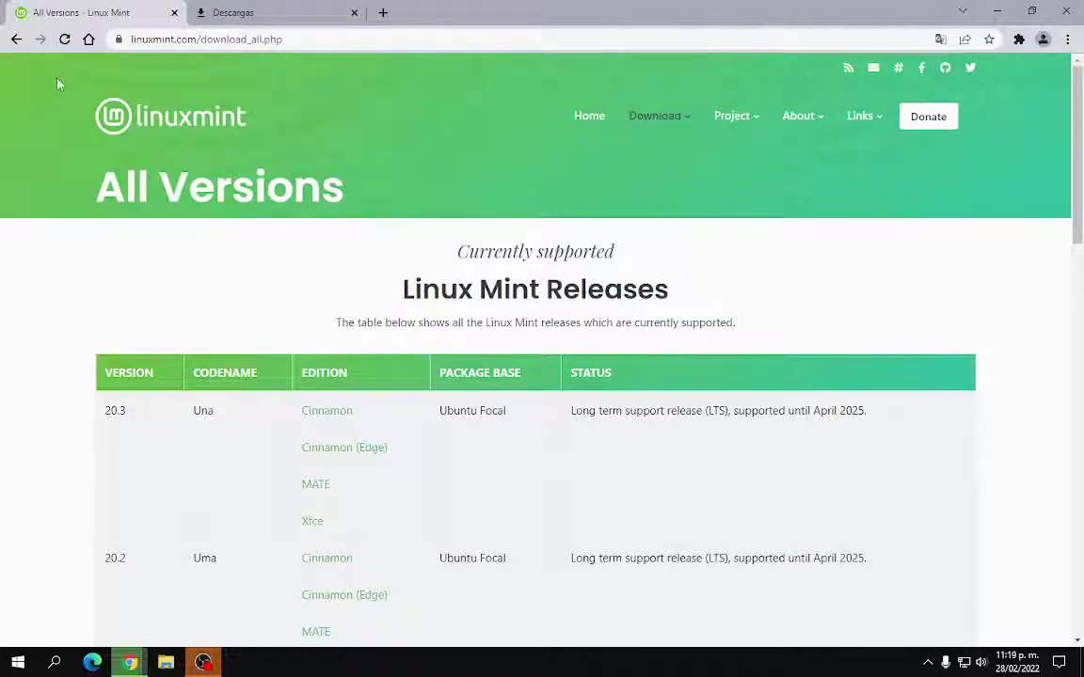
Search Google for "linux mx" from the browser's home page and open the official MX Linux site
left_click(88, 39)
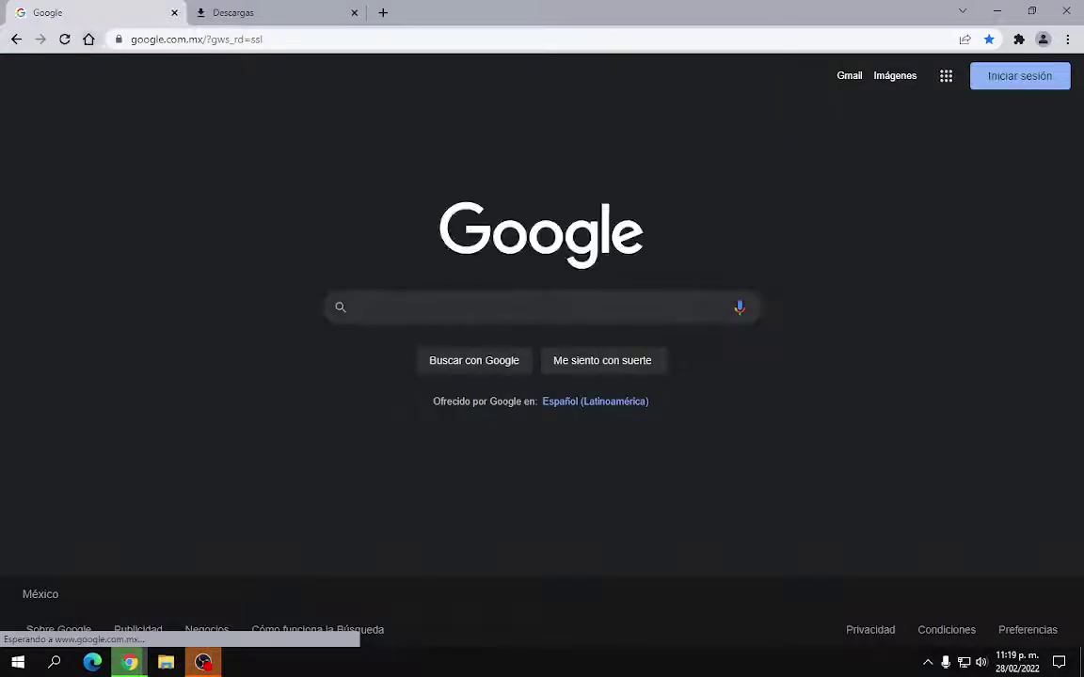
left_click(434, 311)
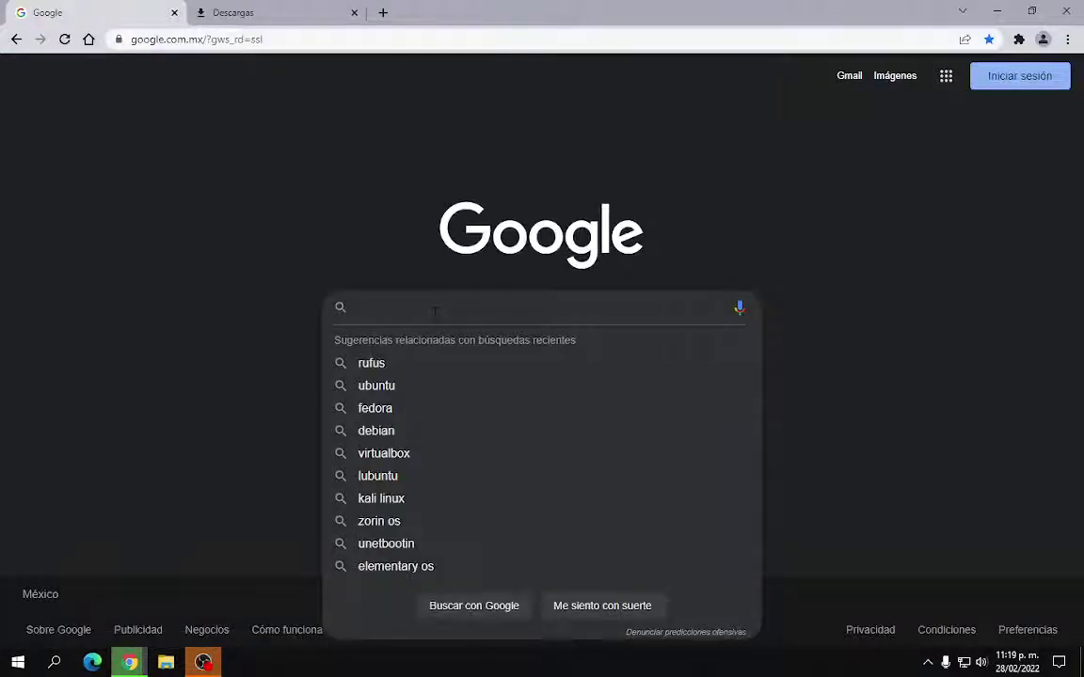
type("linux mx")
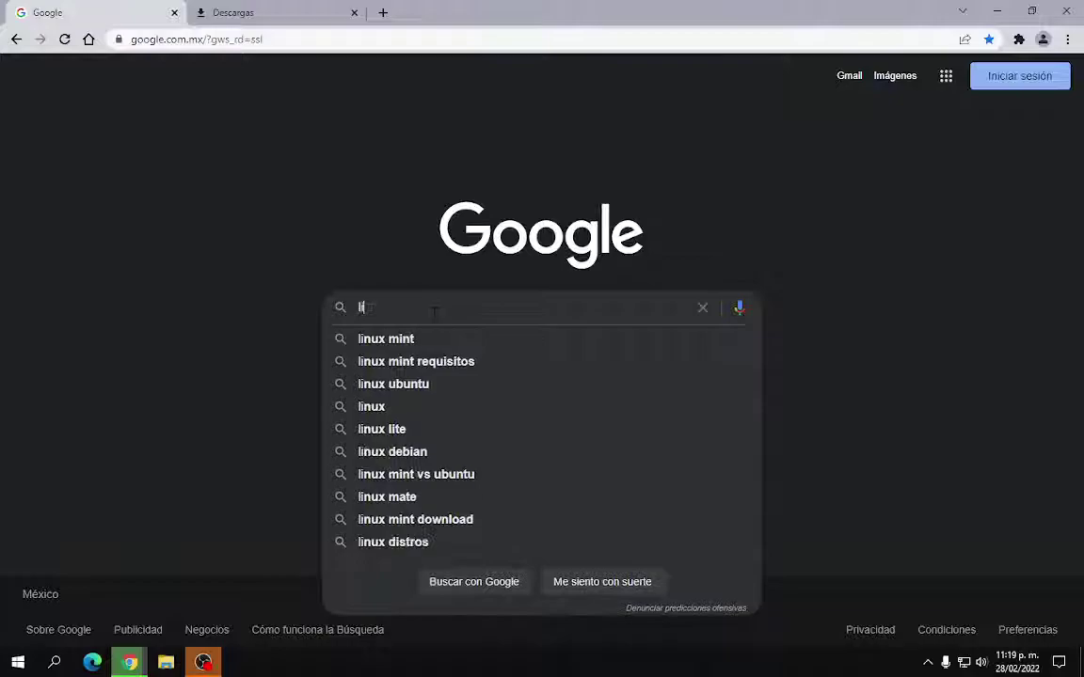
key("Return")
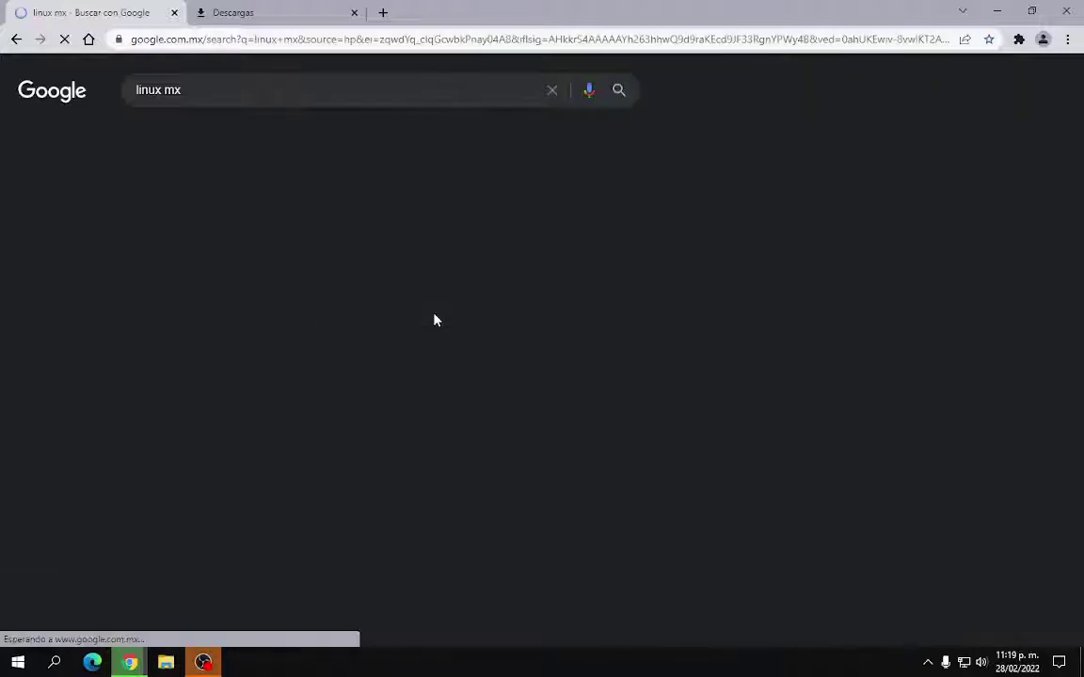
left_click(250, 226)
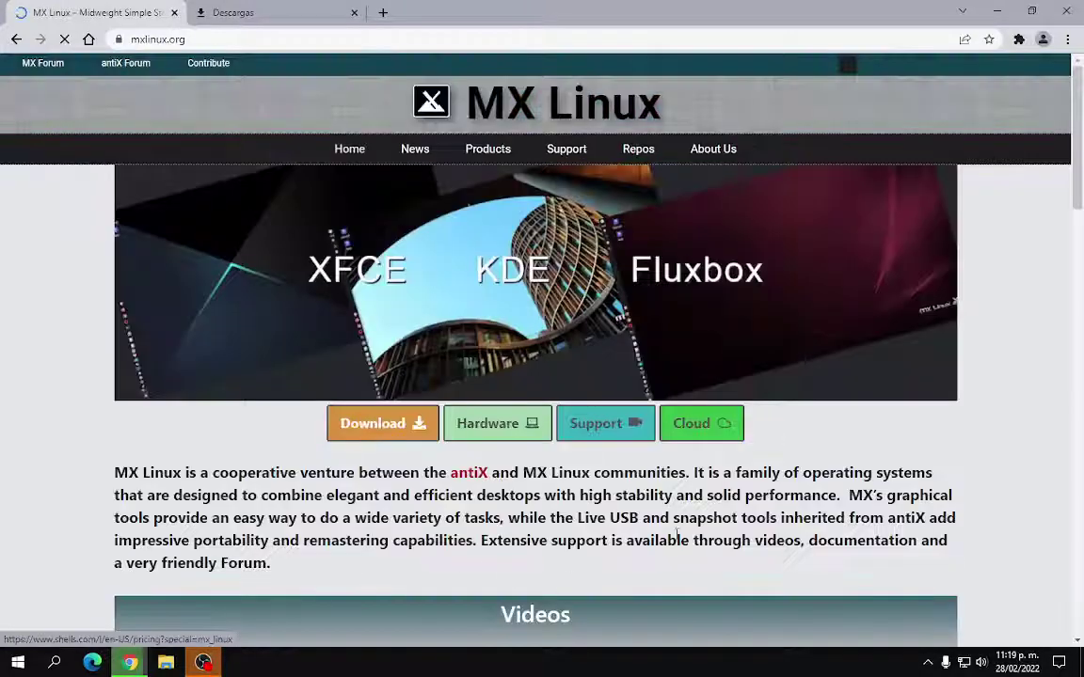
Examine the MX Linux home page, including the desktop editions, and highlight its introductory description paragraph
scroll(949, 441, "down", 10)
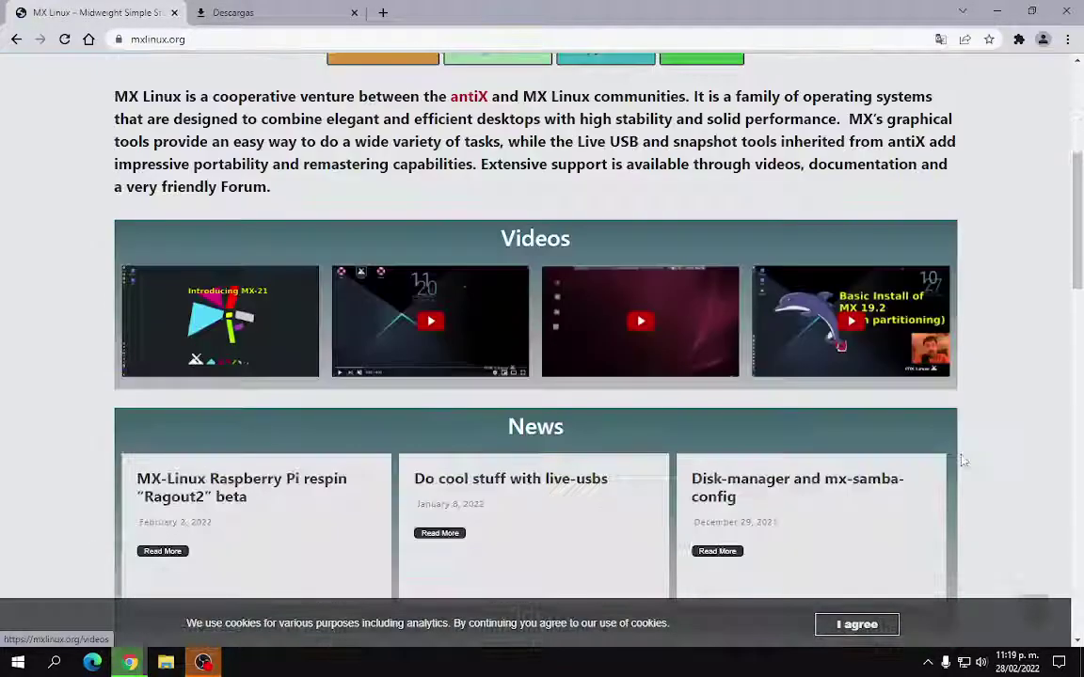
scroll(997, 470, "down", 12)
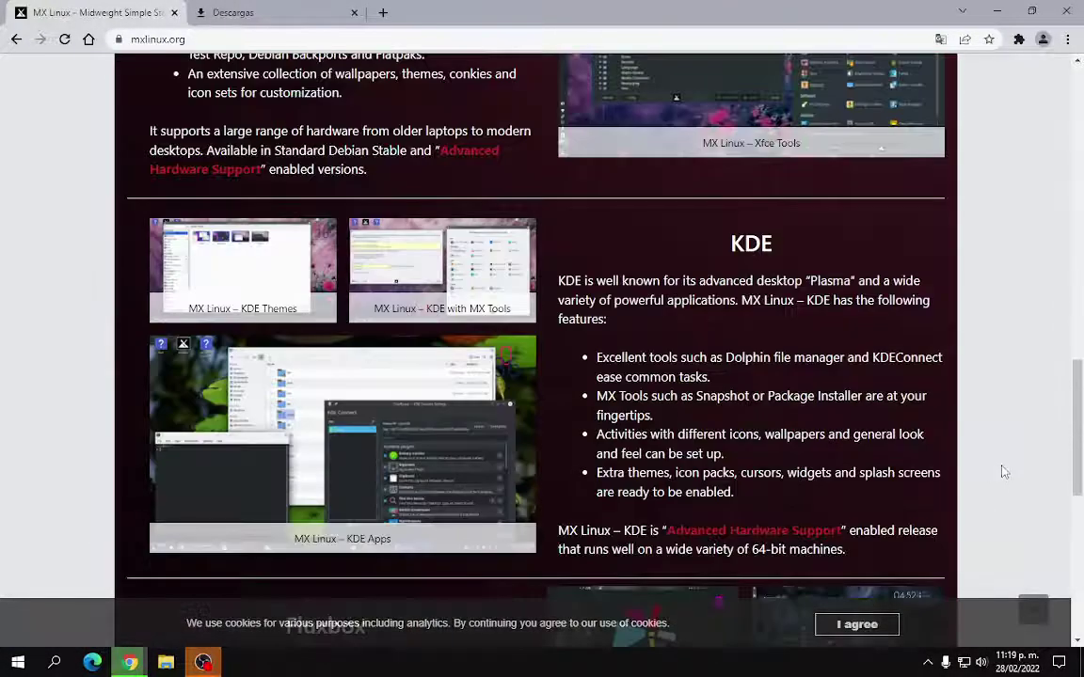
scroll(1004, 477, "up", 10)
scroll(1003, 467, "up", 15)
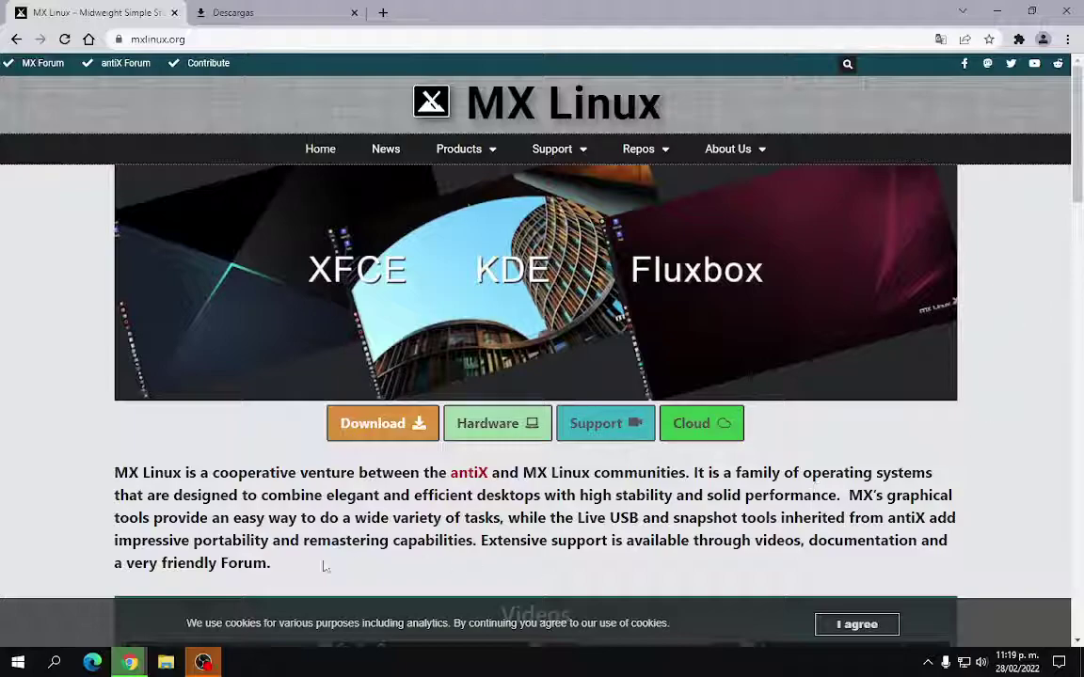
left_click_drag(281, 567, 97, 471)
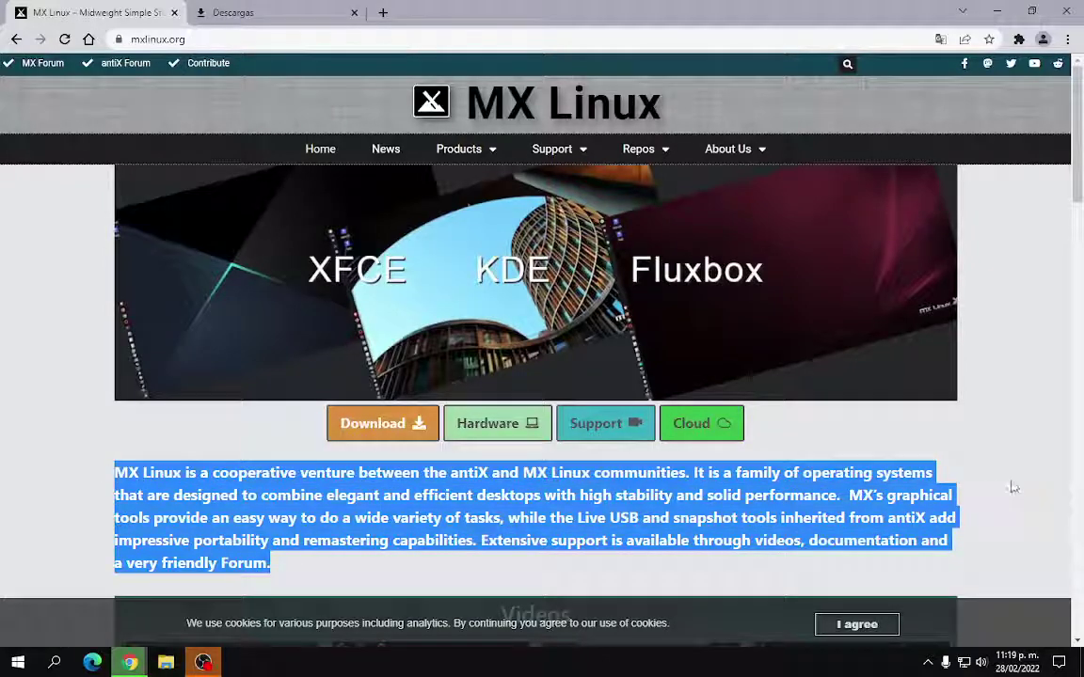
left_click(1029, 444)
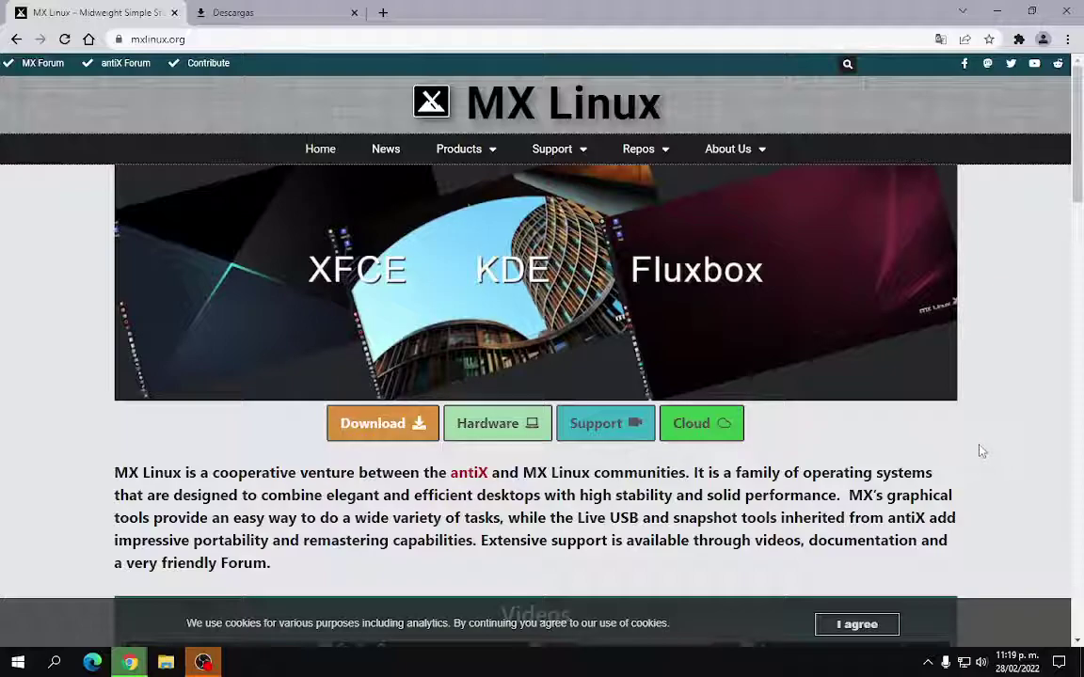
Return to the Google results, search for "linux lite" and open the official Linux Lite site
left_click(16, 40)
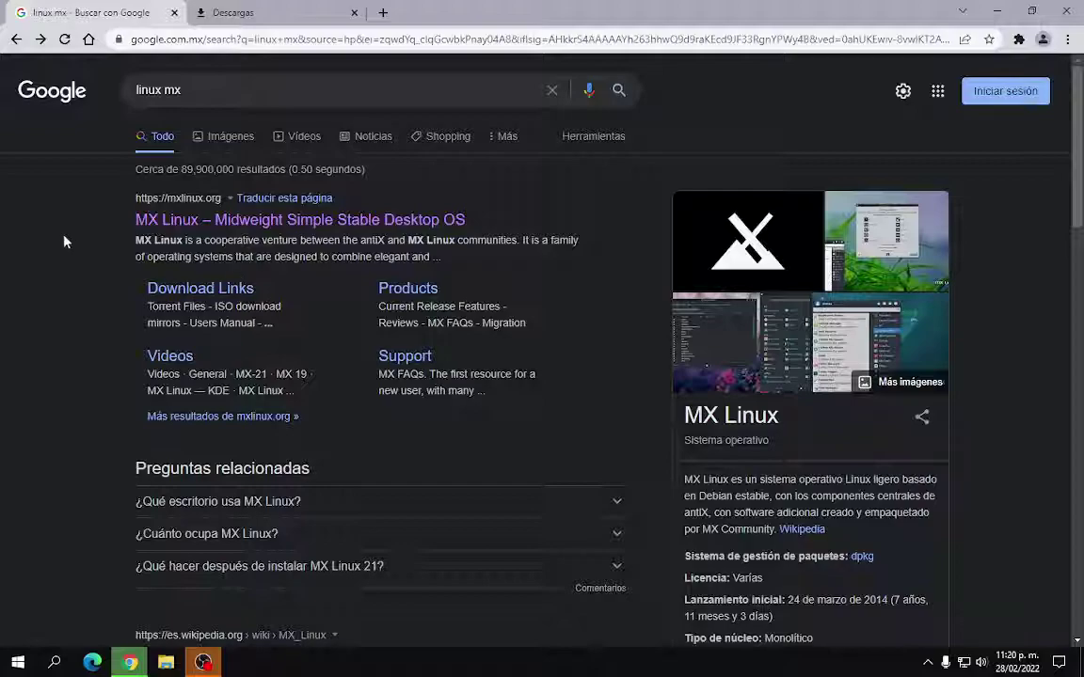
left_click(198, 96)
key("BackSpace")
key("BackSpace")
type("life")
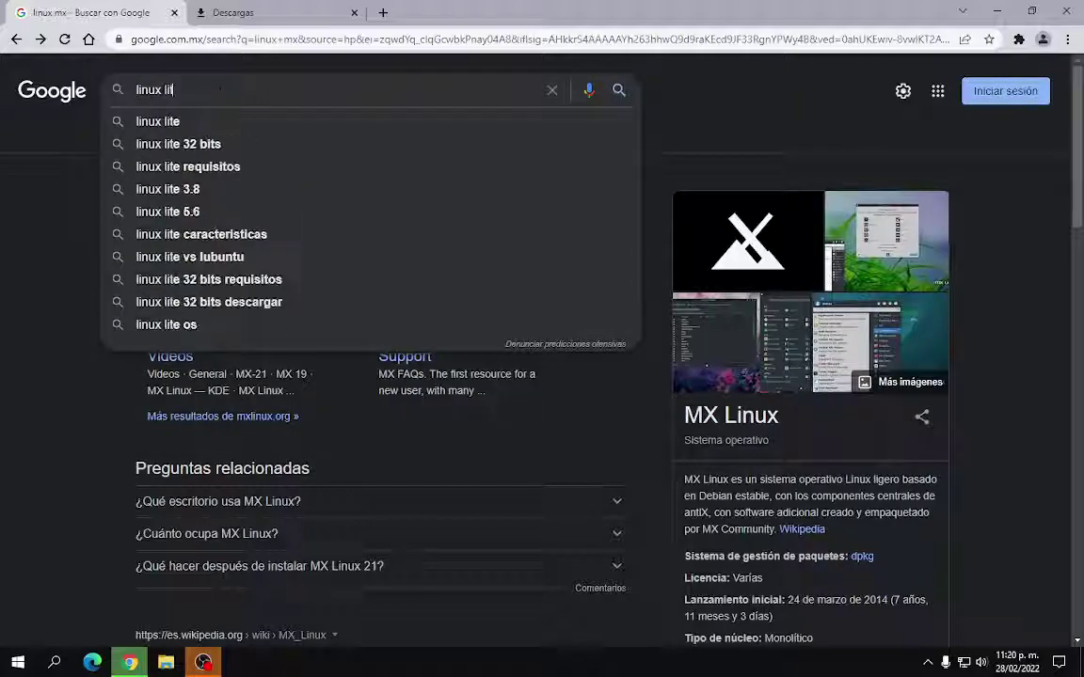
key("Return")
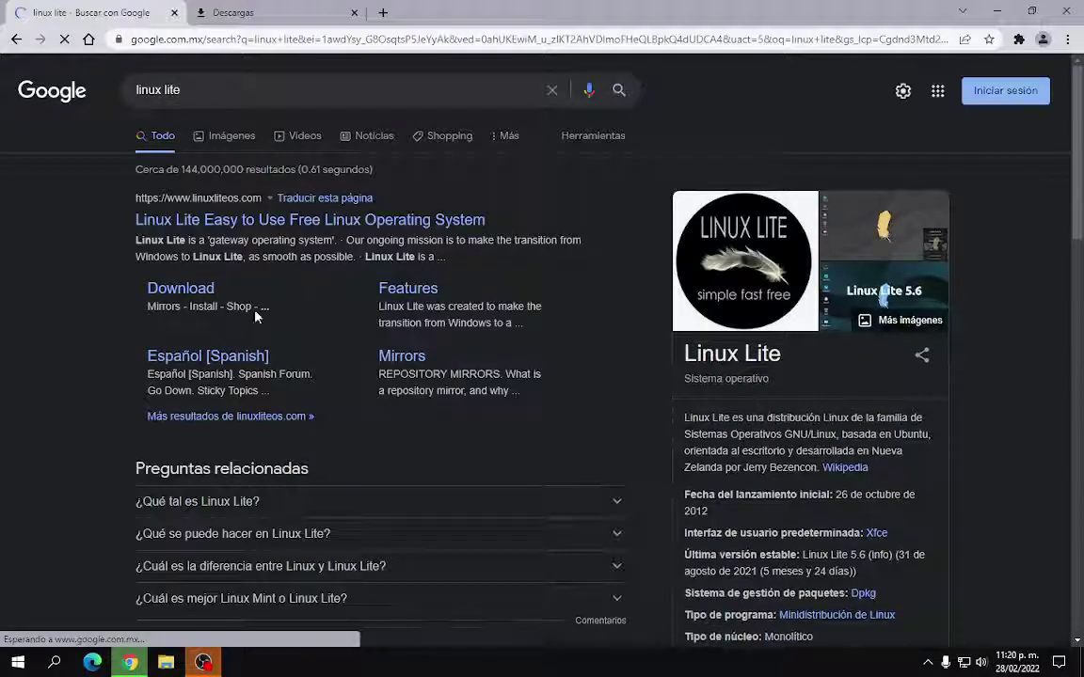
left_click(253, 222)
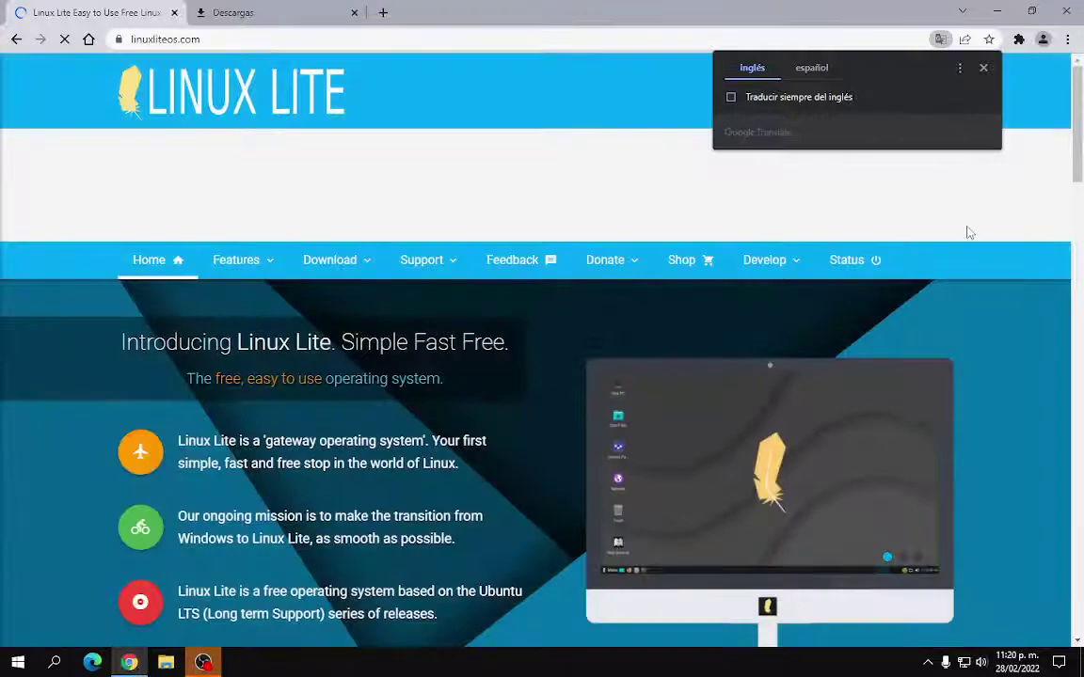
Dismiss the translation offer and examine the introduction to Linux Lite on the home page
left_click(964, 231)
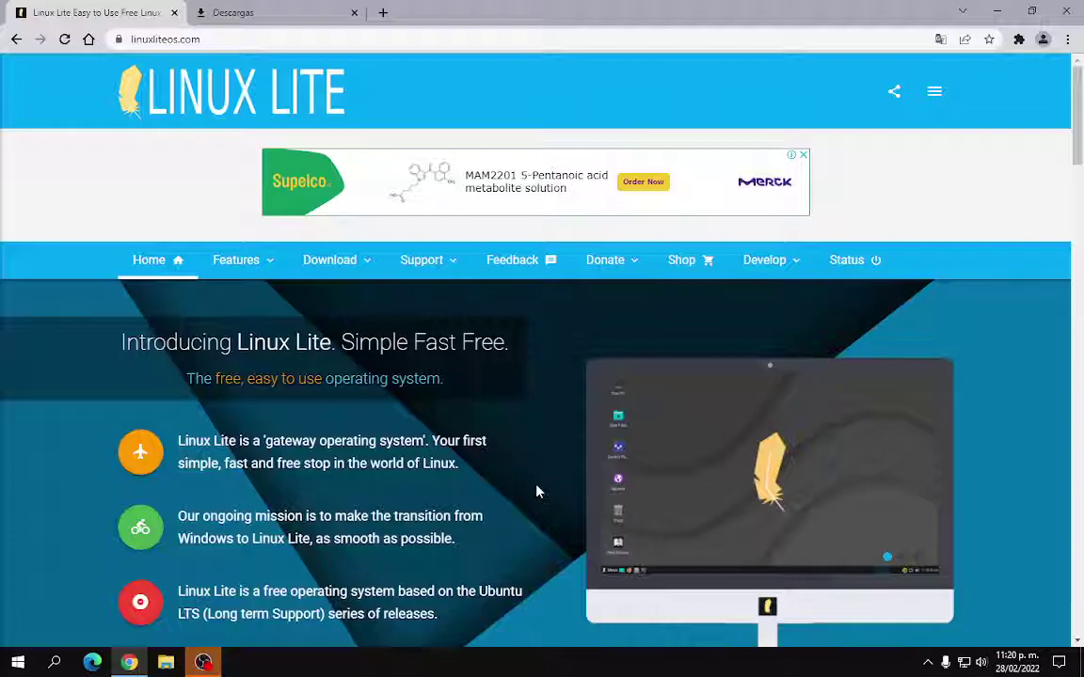
scroll(537, 491, "down", 1)
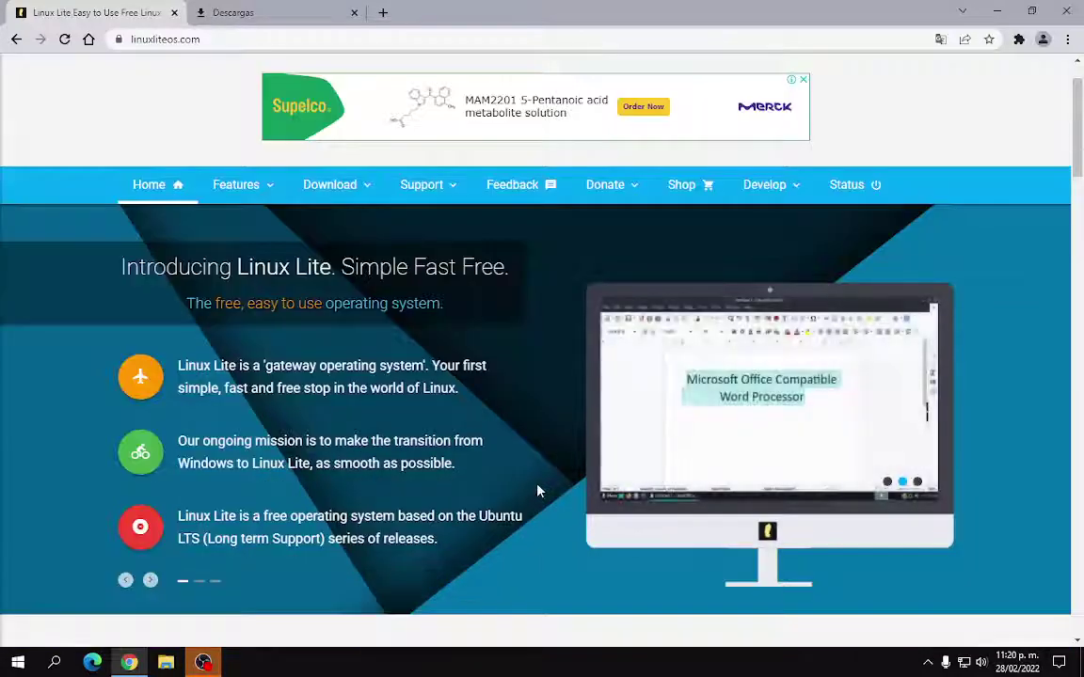
scroll(542, 481, "up", 1)
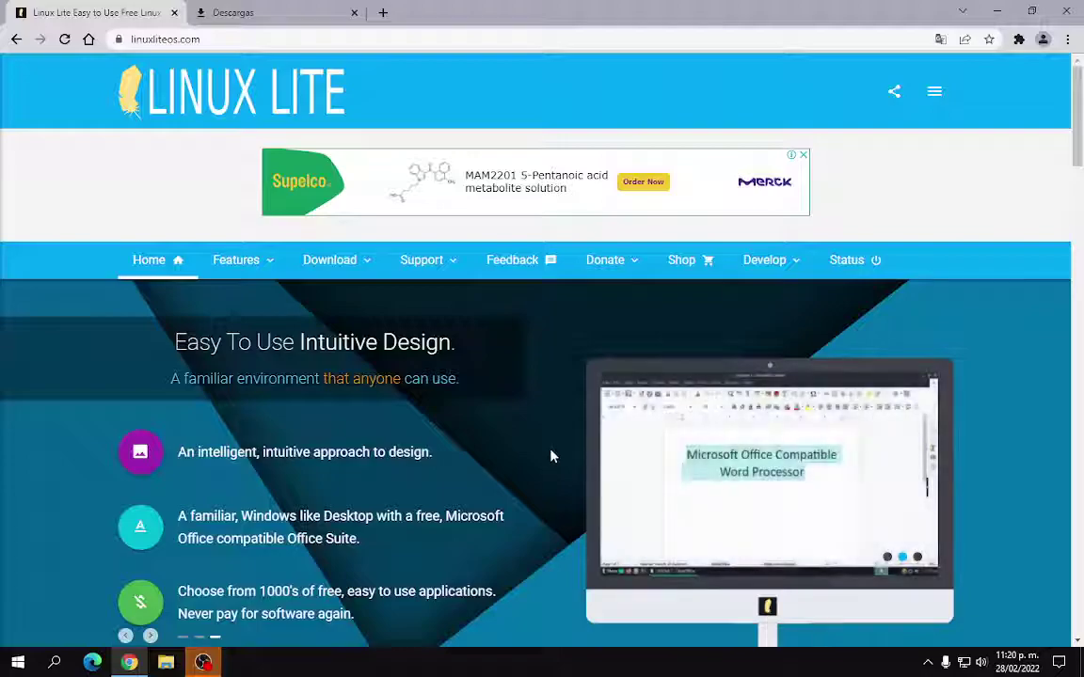
left_click_drag(380, 622, 170, 329)
left_click(516, 477)
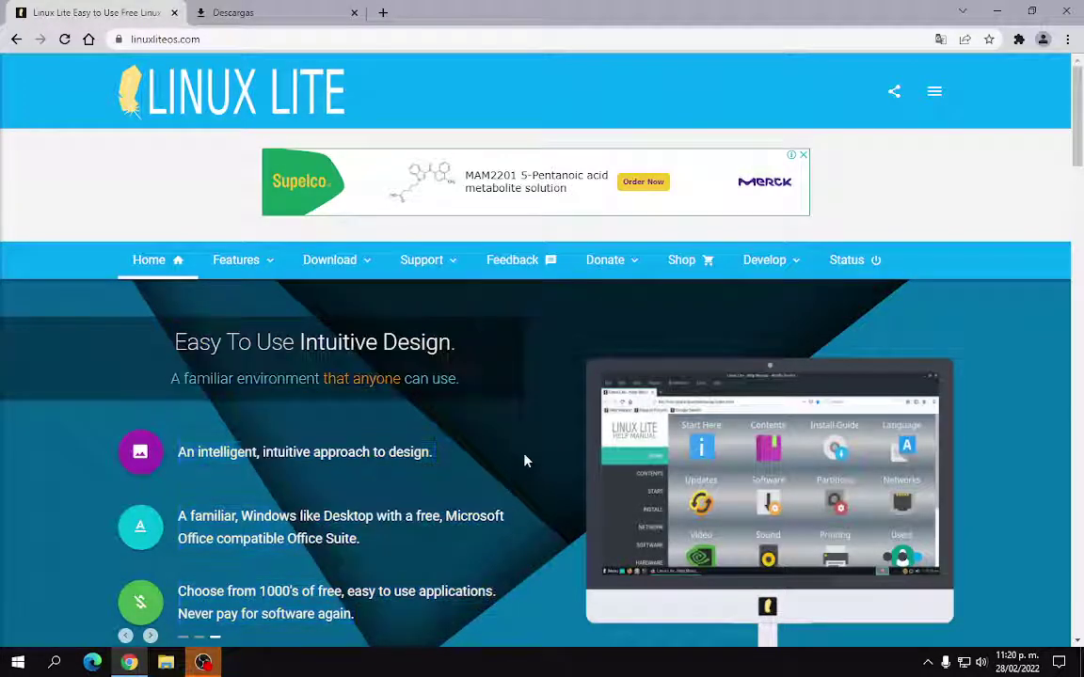
Get past the advertisement and open the Linux Lite download page, reviewing the Linux Lite 5.8 64bit details
left_click(331, 263)
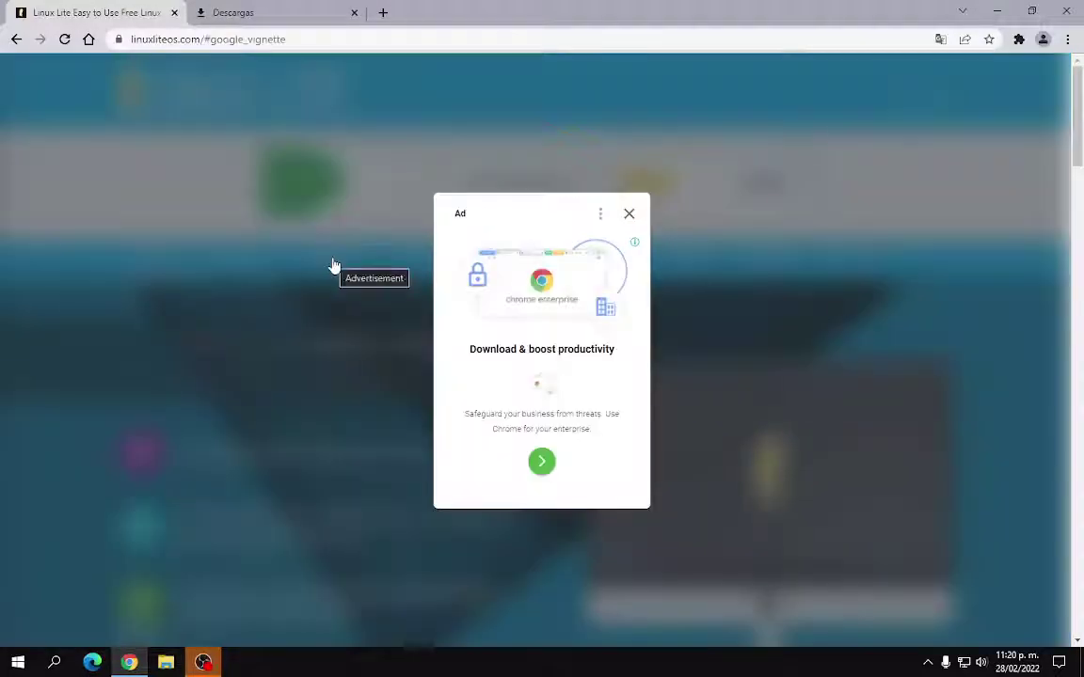
left_click(16, 41)
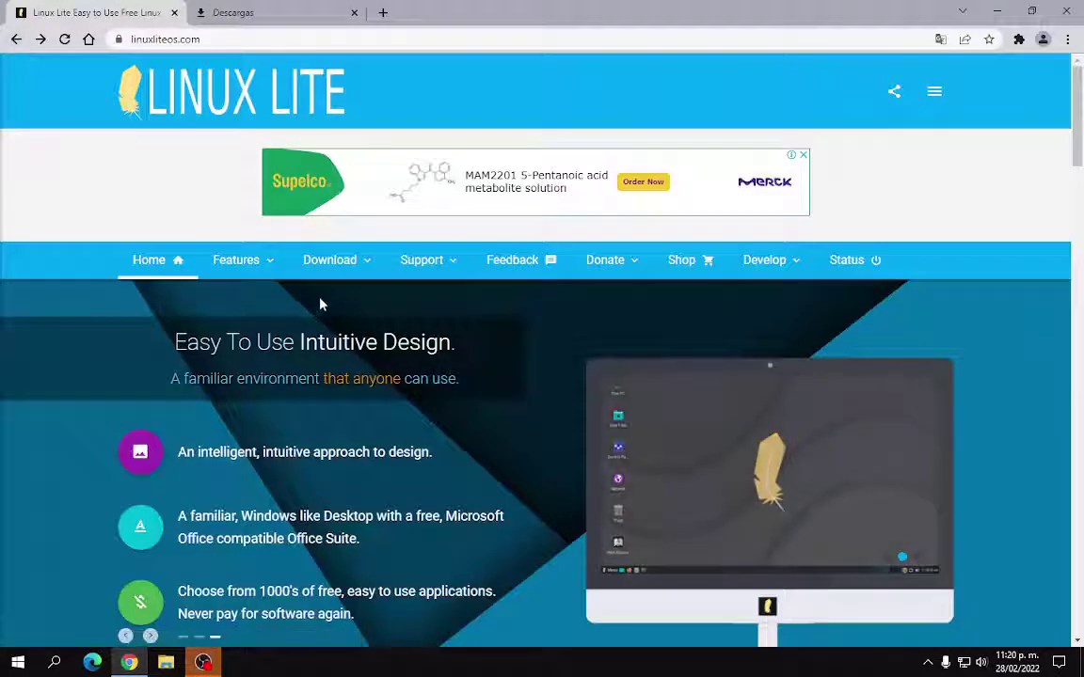
mouse_move(327, 266)
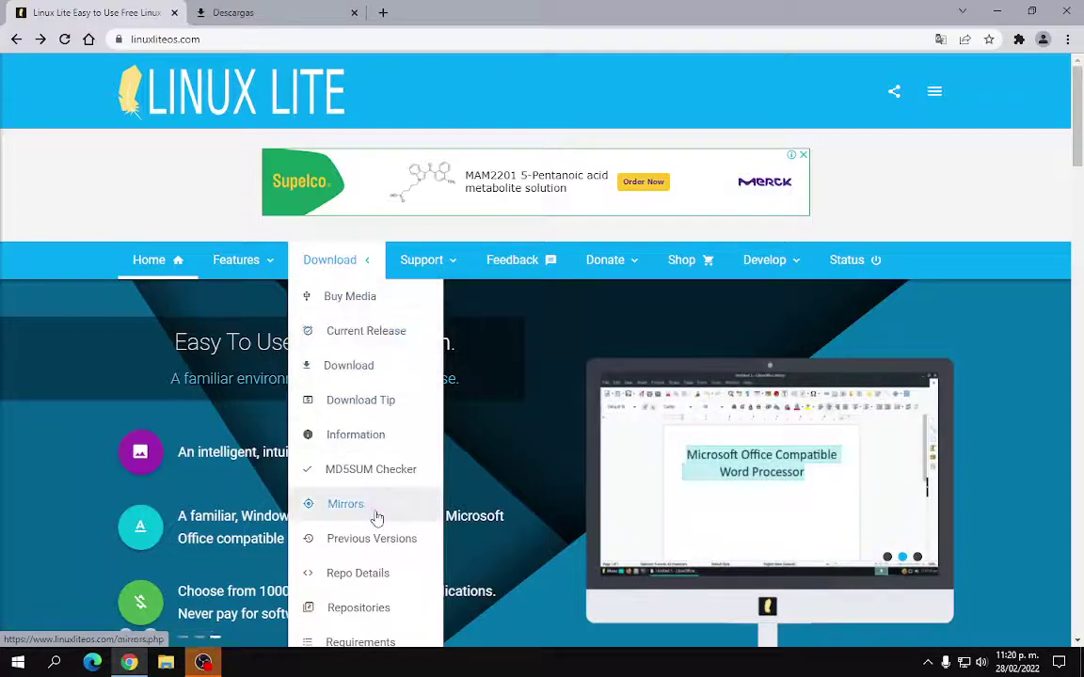
left_click(352, 369)
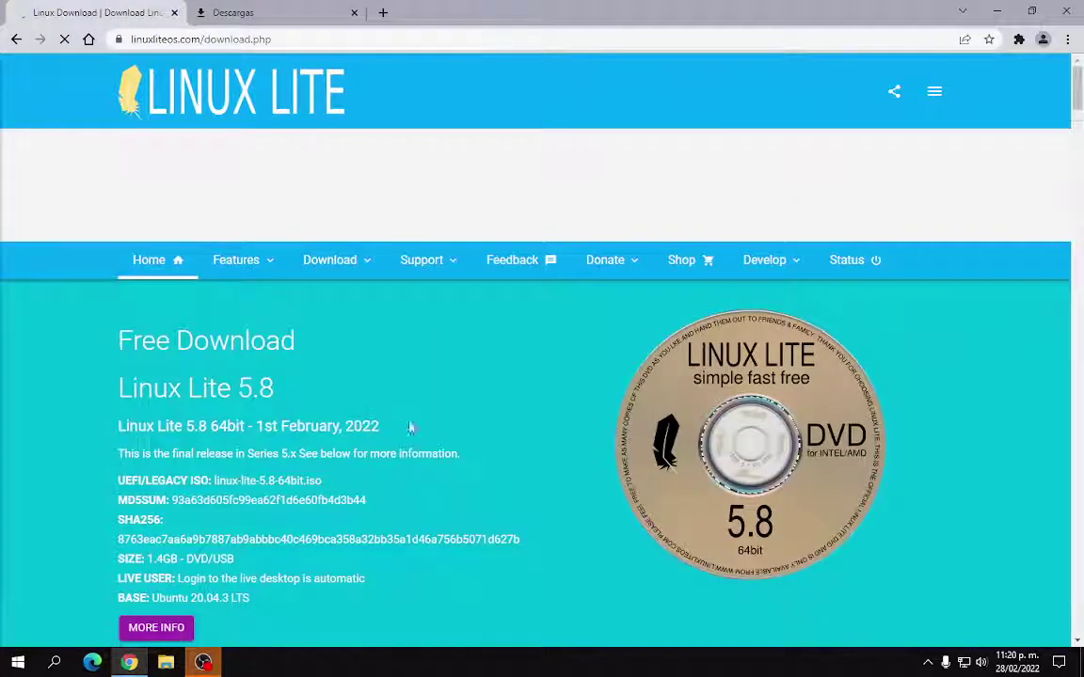
scroll(510, 444, "down", 1)
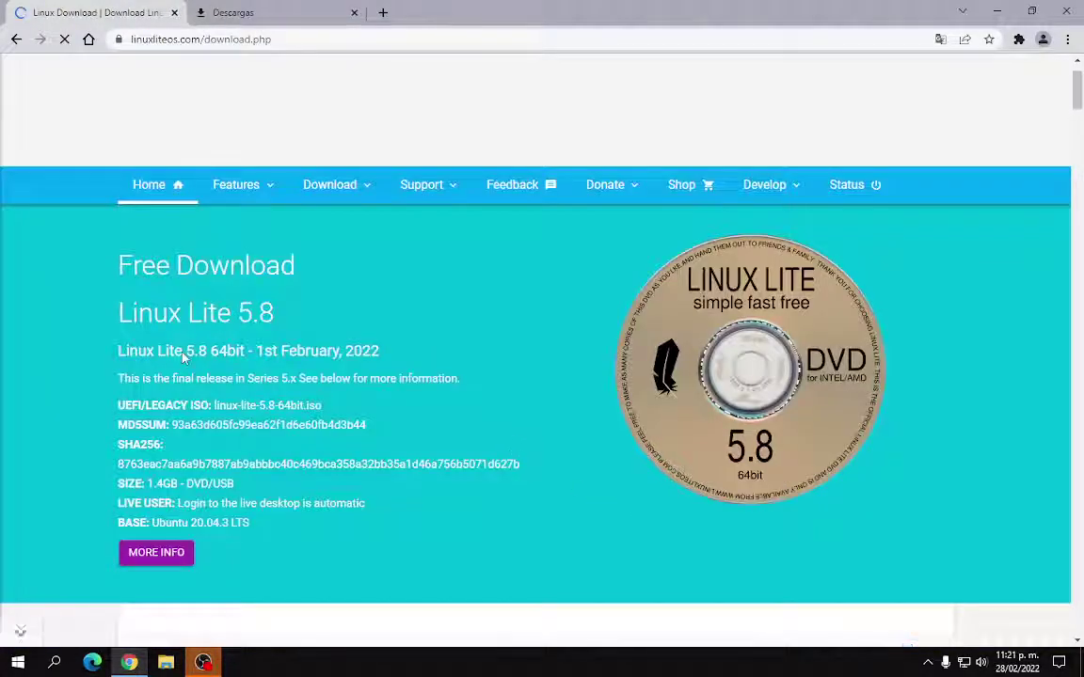
scroll(179, 357, "down", 3)
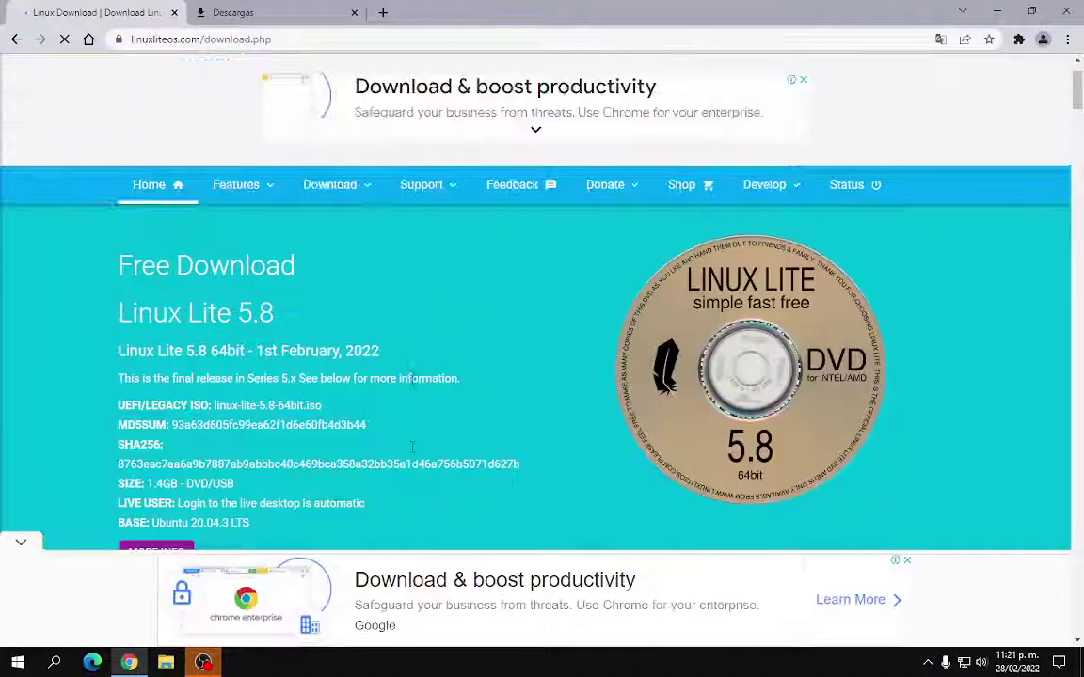
mouse_move(351, 181)
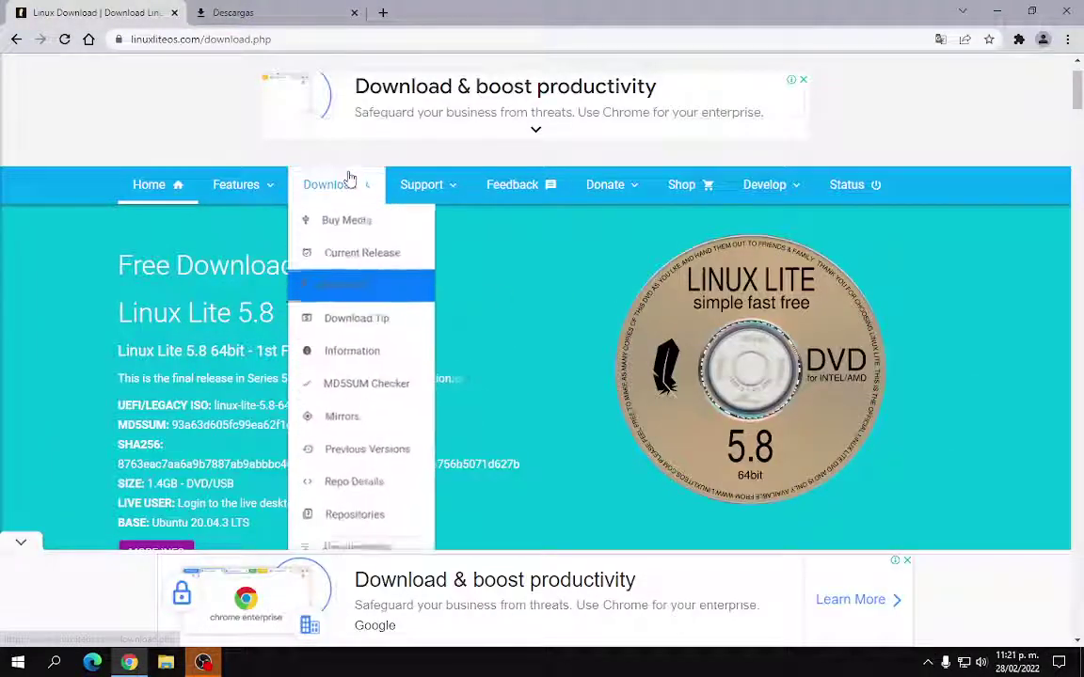
left_click(349, 221)
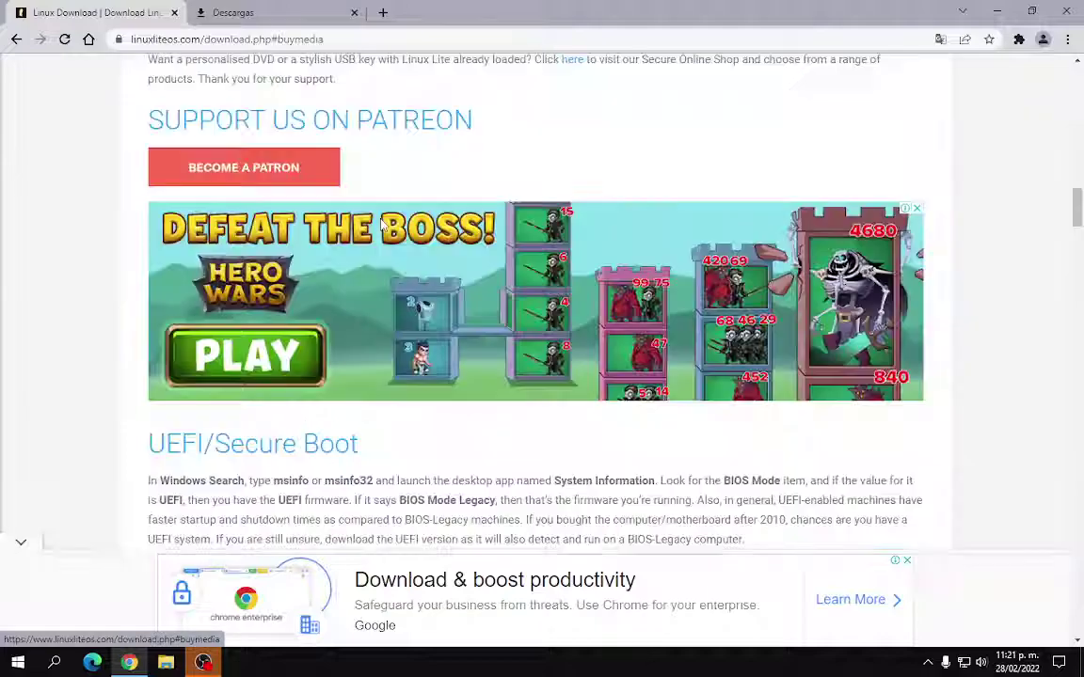
left_click(16, 39)
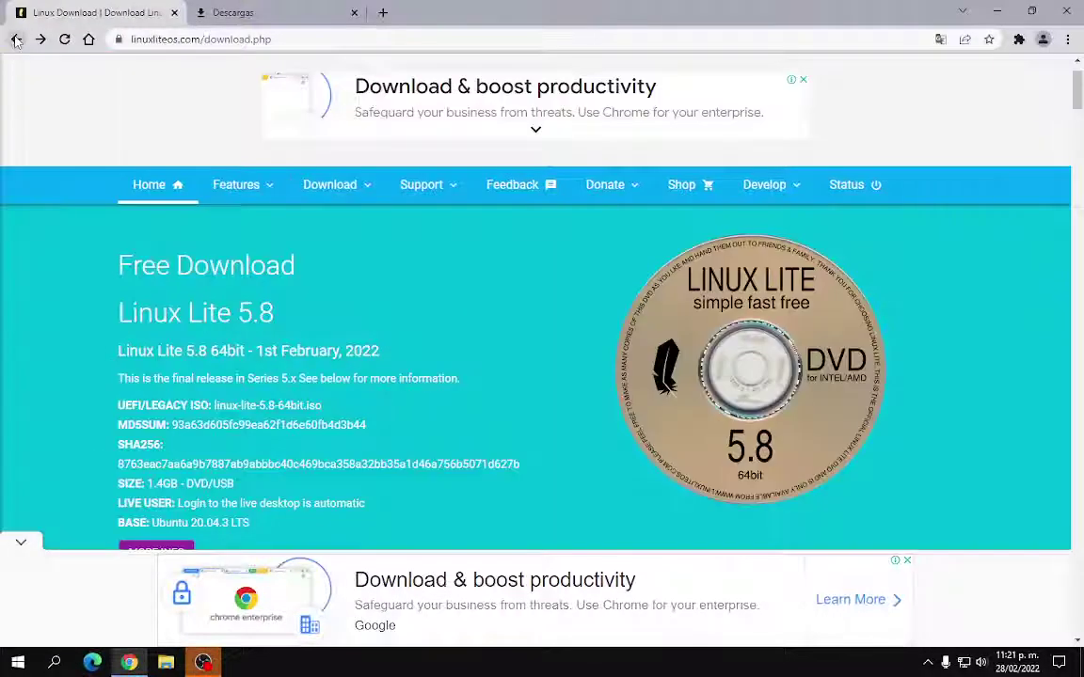
mouse_move(346, 186)
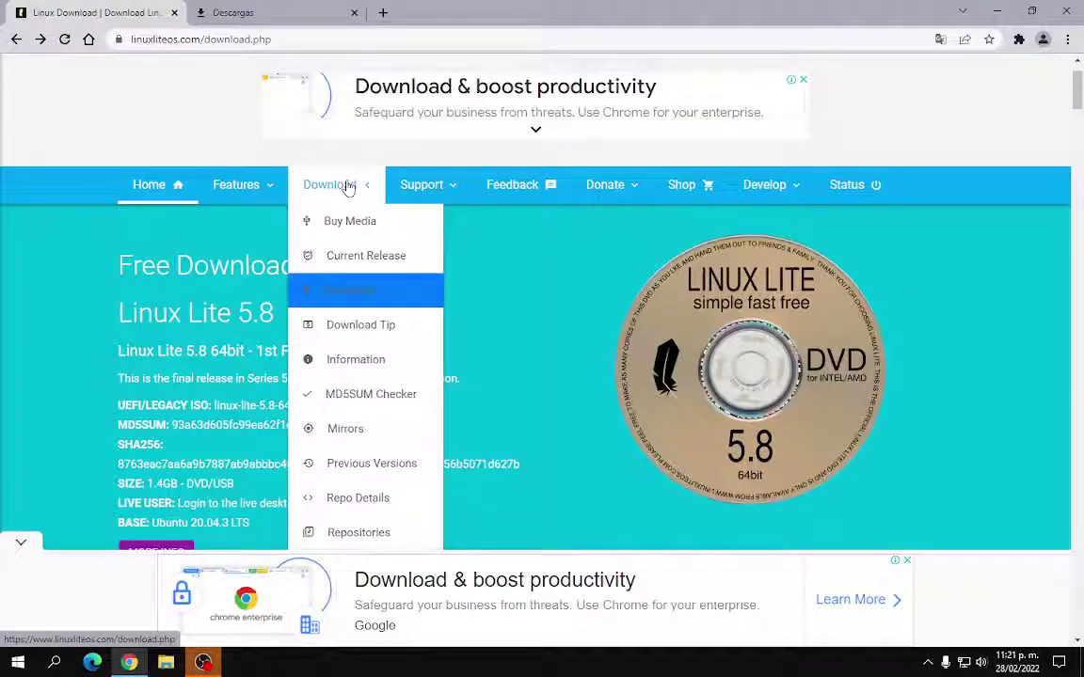
Look through the download page's requirements, information and release announcement down to the Linux Lite 5.8 64bit details and pay-what-you-can options
scroll(508, 360, "down", 5)
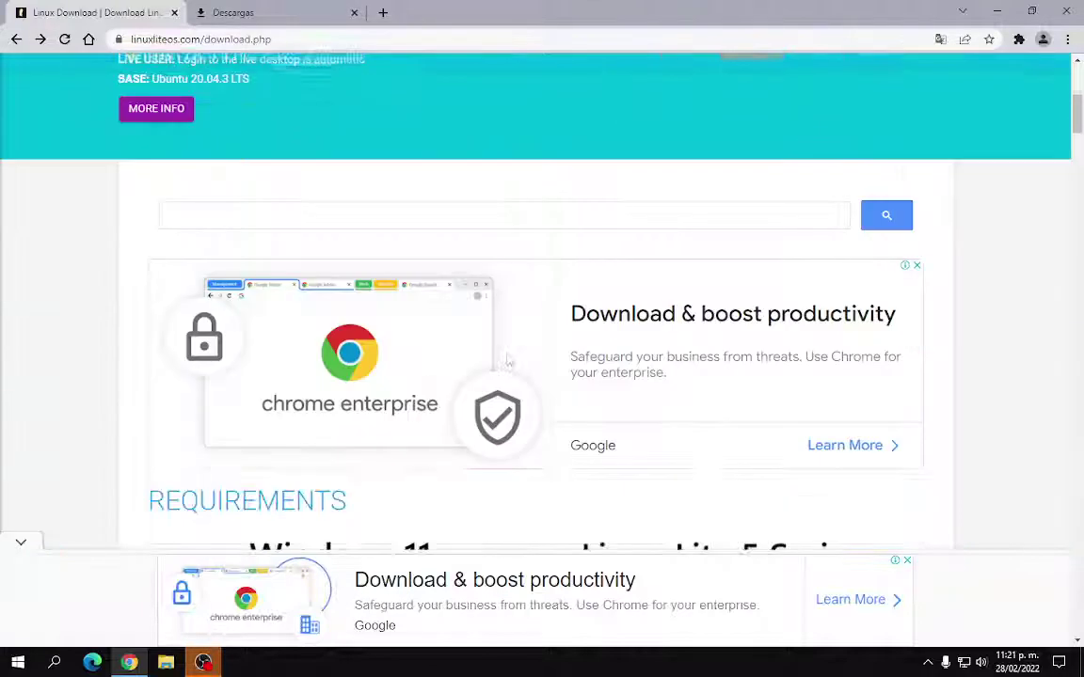
scroll(506, 360, "down", 6)
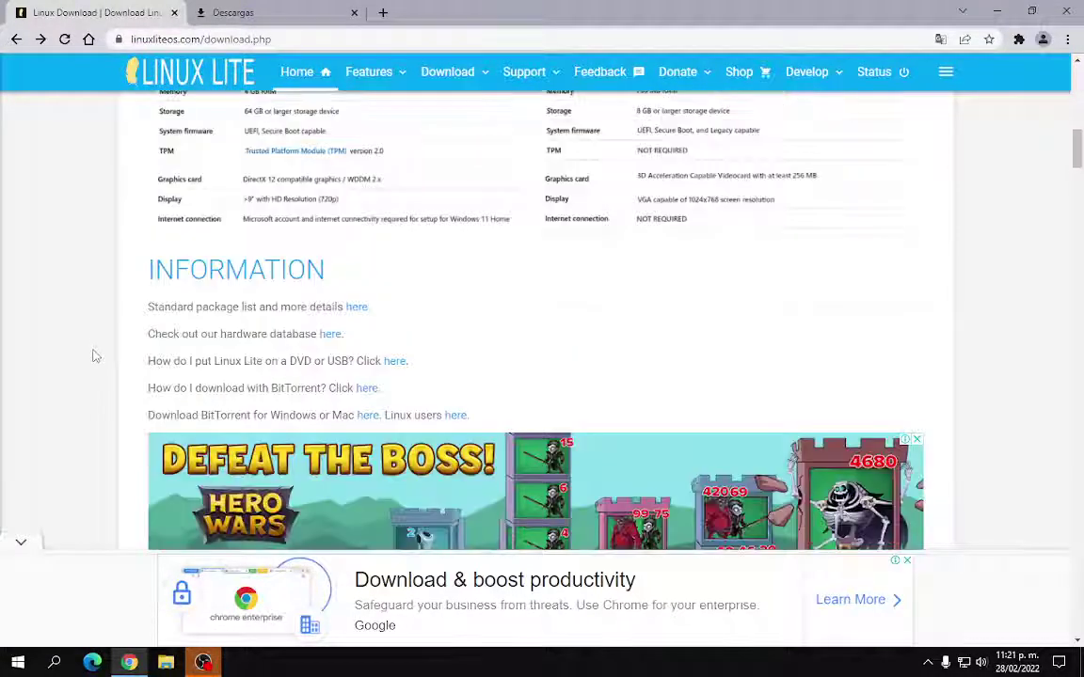
scroll(94, 355, "down", 8)
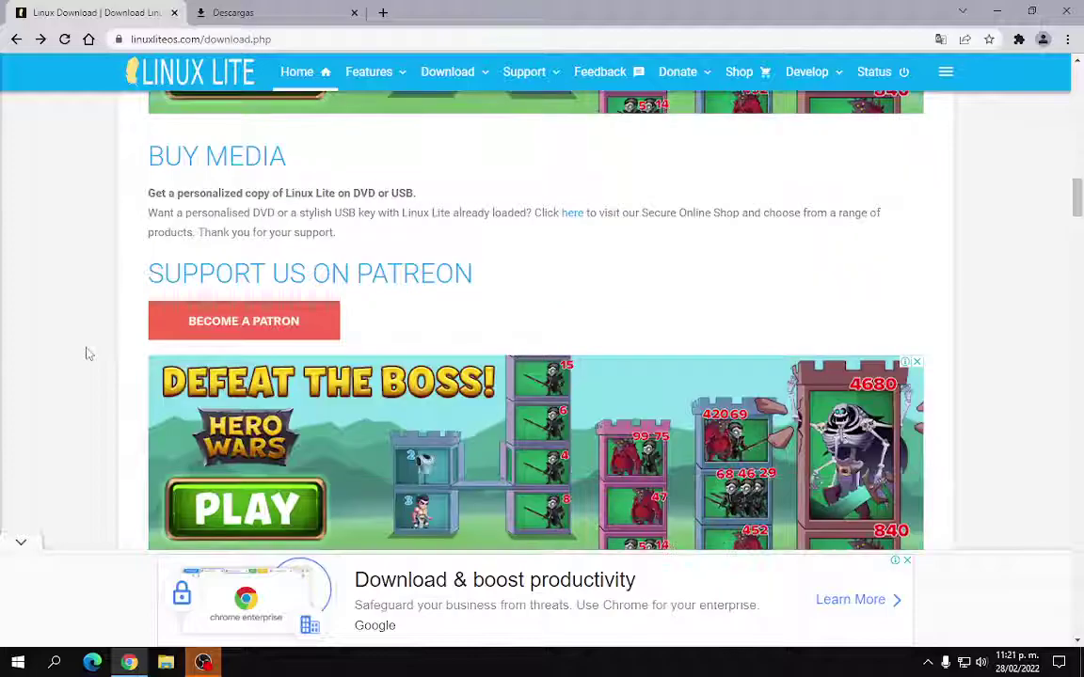
scroll(86, 354, "down", 8)
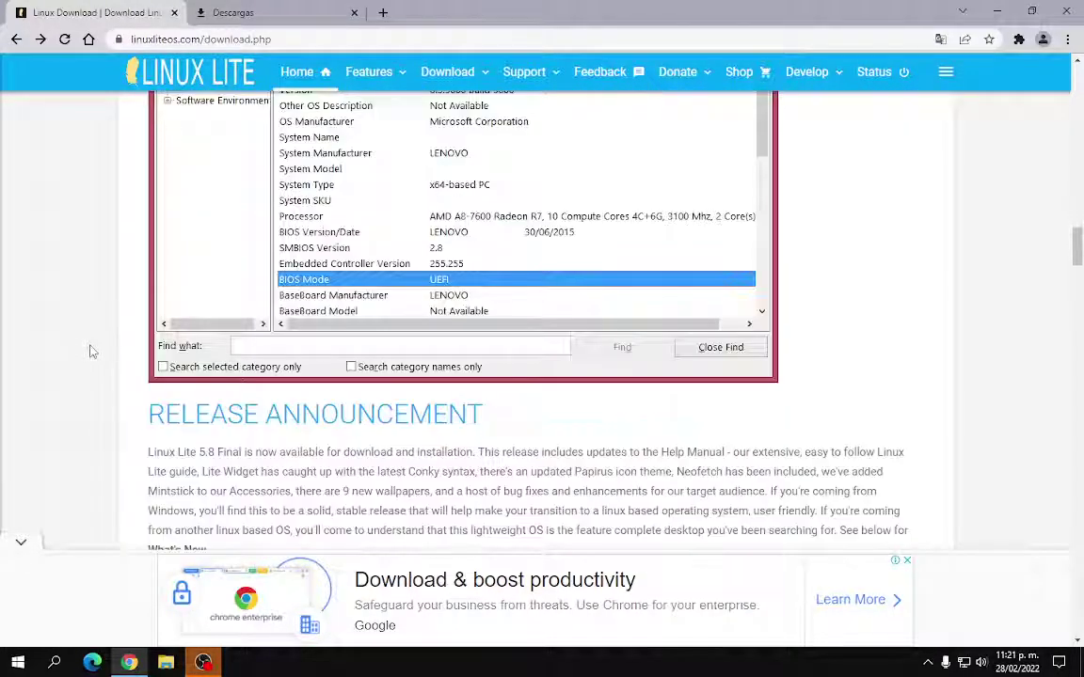
scroll(91, 352, "down", 12)
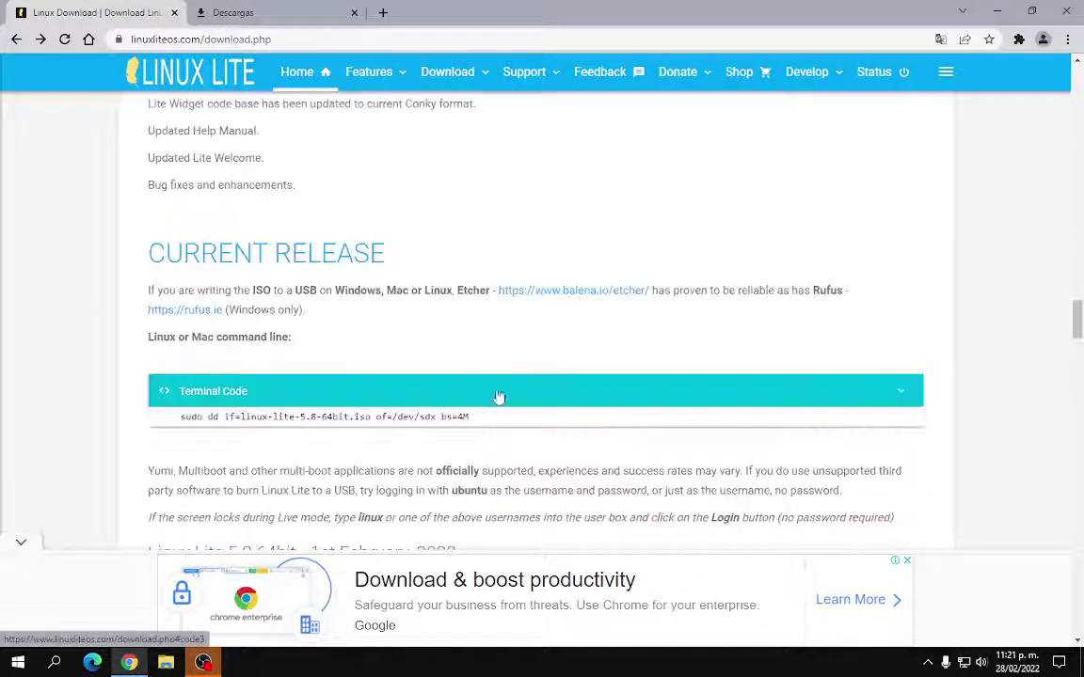
scroll(450, 381, "down", 3)
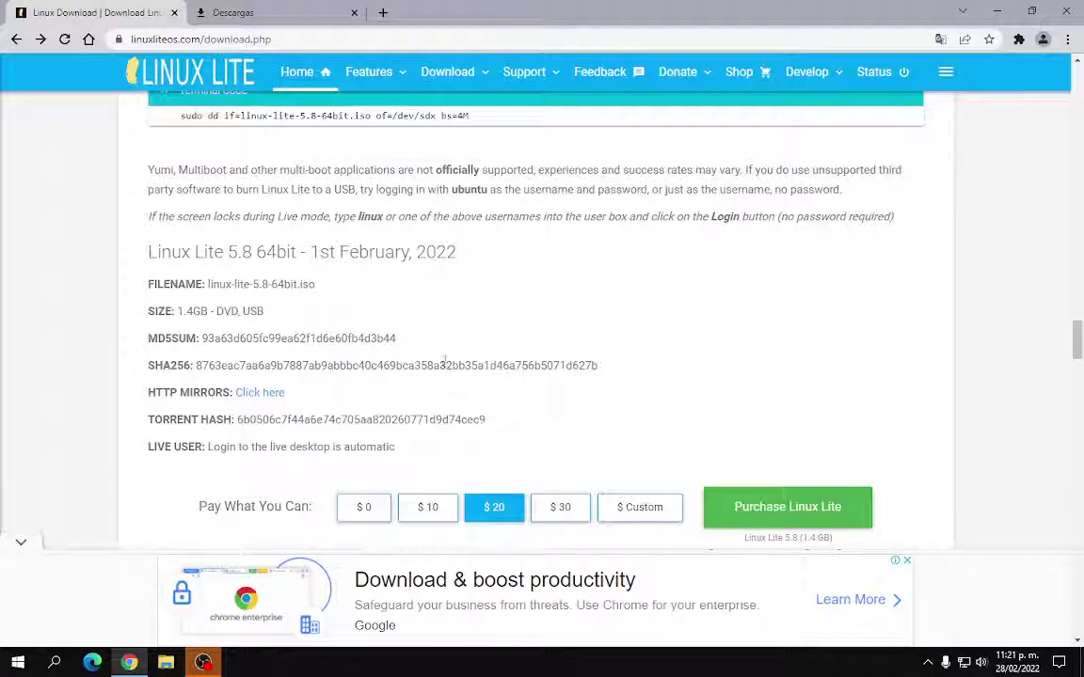
scroll(446, 362, "down", 3)
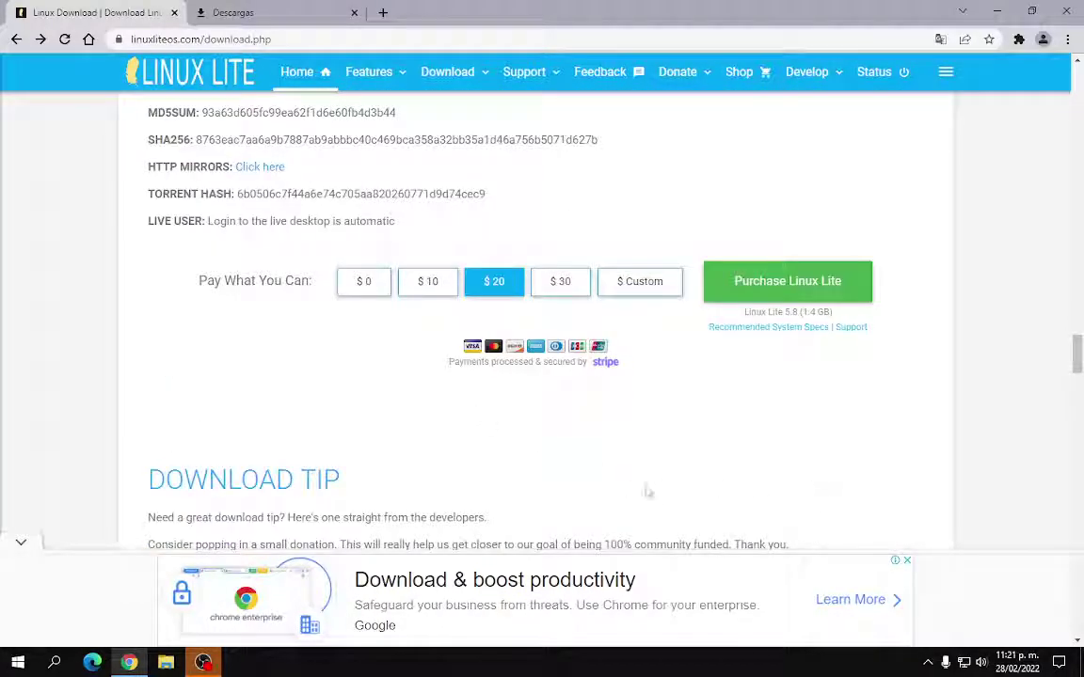
Examine the download tip and video sections, continuing to the 32bit ISO and previous versions sections
scroll(640, 490, "down", 8)
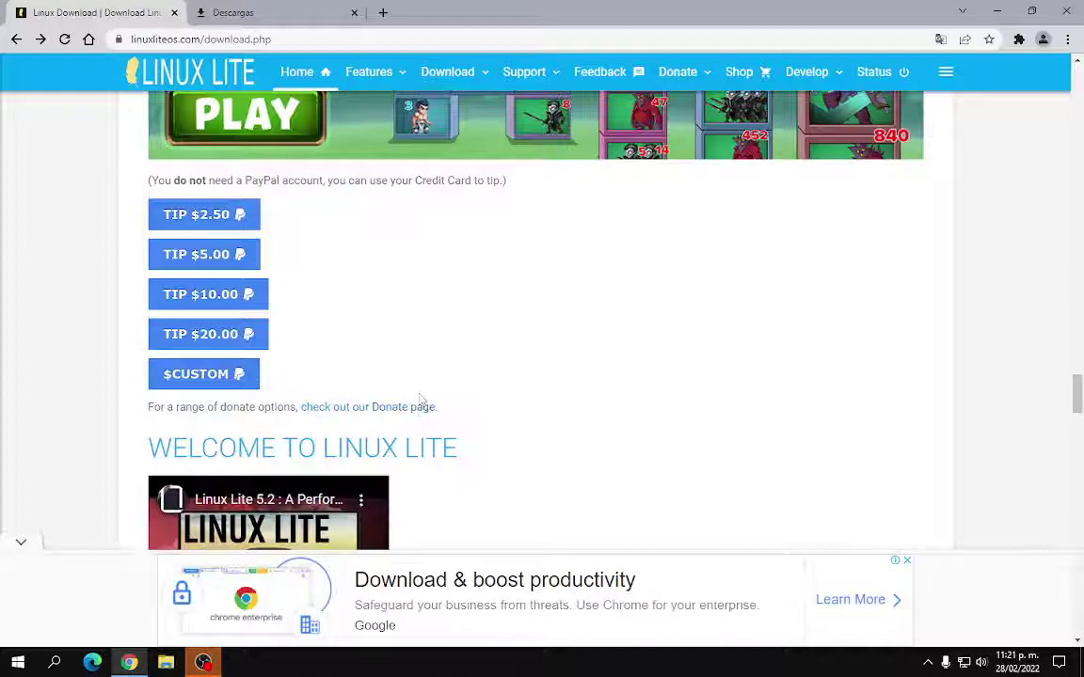
scroll(475, 376, "down", 3)
scroll(539, 411, "up", 6)
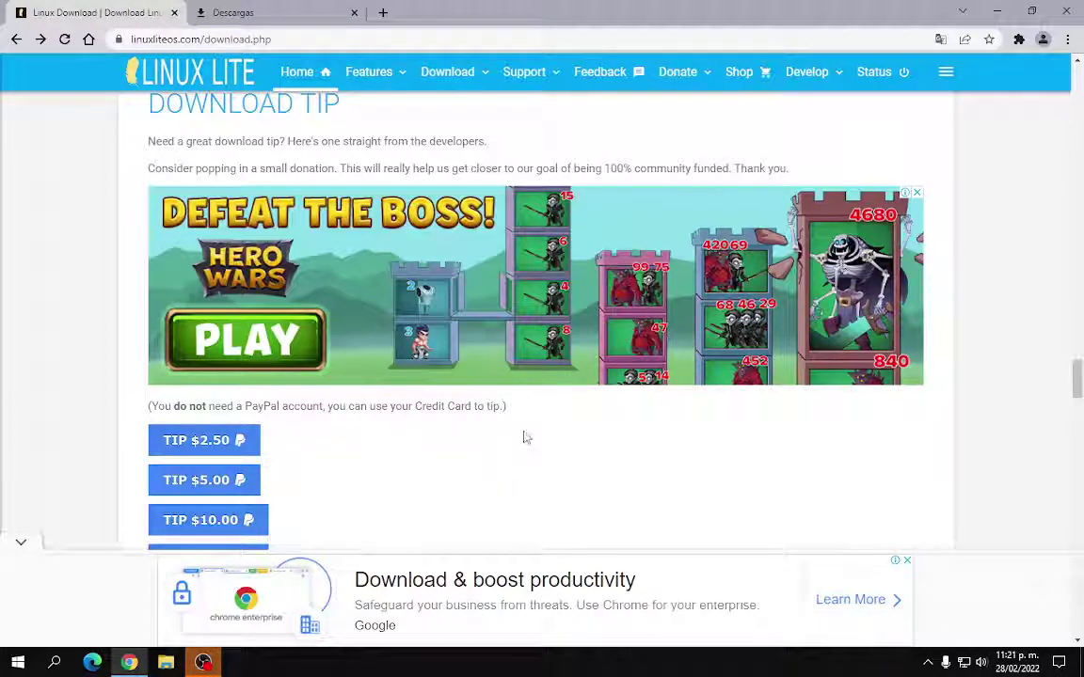
scroll(465, 438, "down", 8)
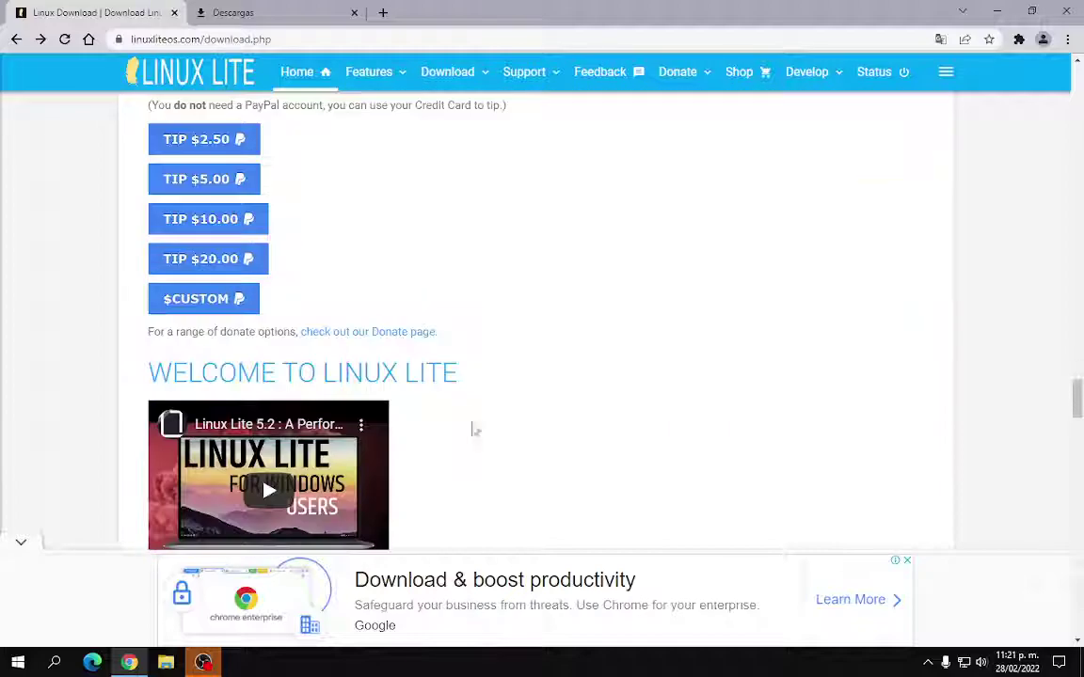
scroll(493, 415, "up", 3)
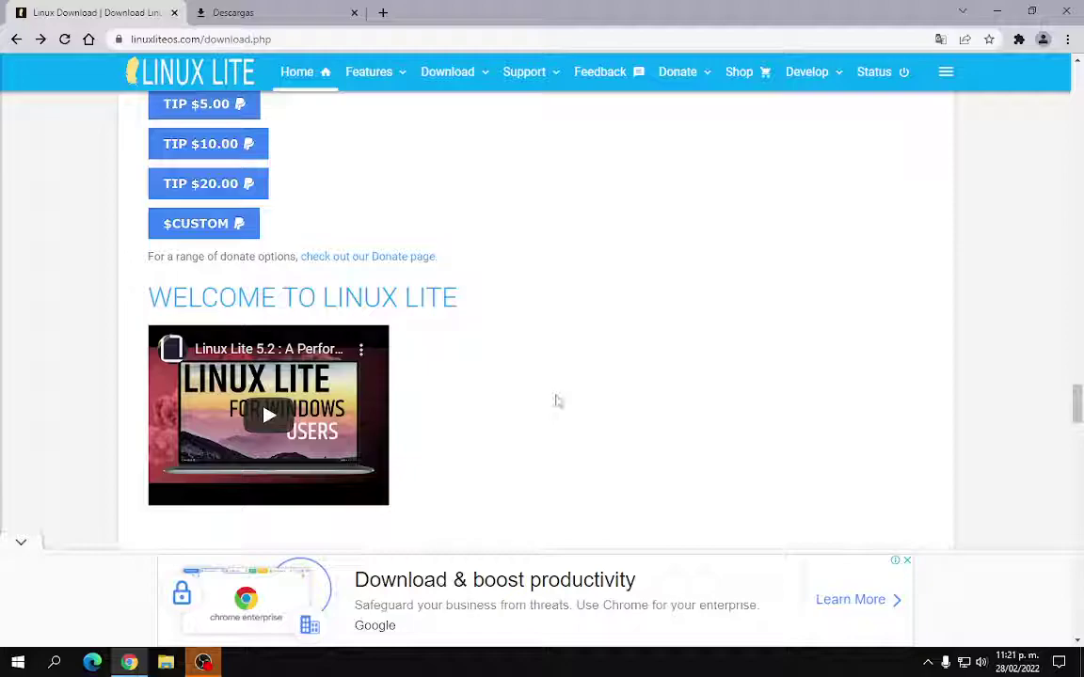
scroll(552, 406, "down", 4)
scroll(554, 404, "down", 7)
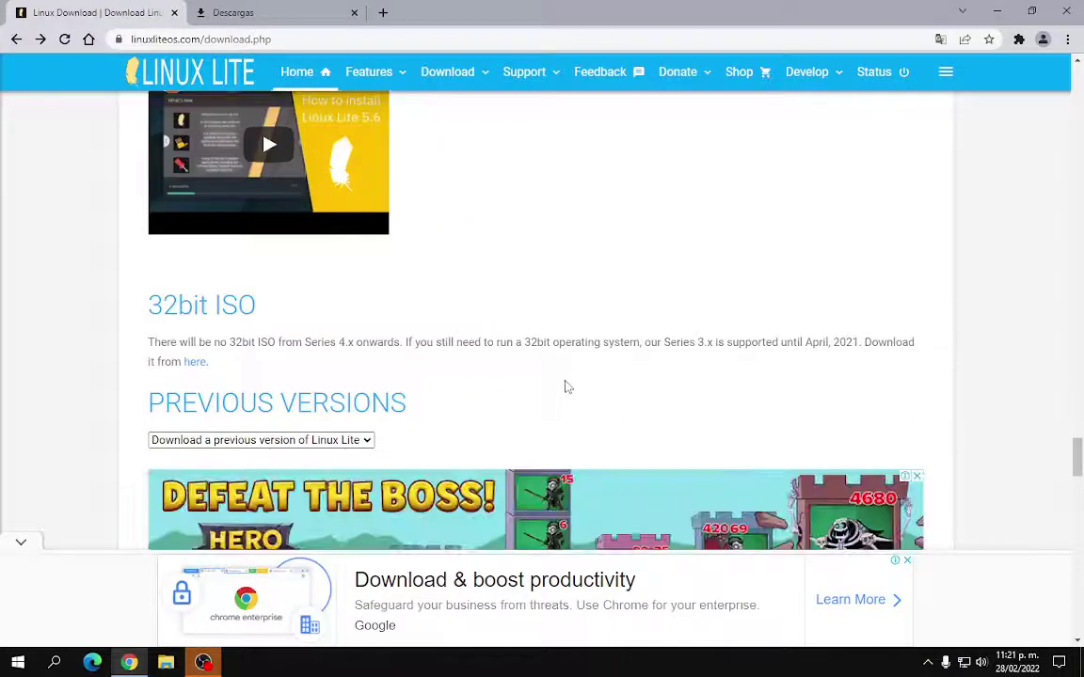
Look through the download page's previous versions, upgrading, release times and roadmap sections, and return to the page's start
scroll(568, 387, "down", 2)
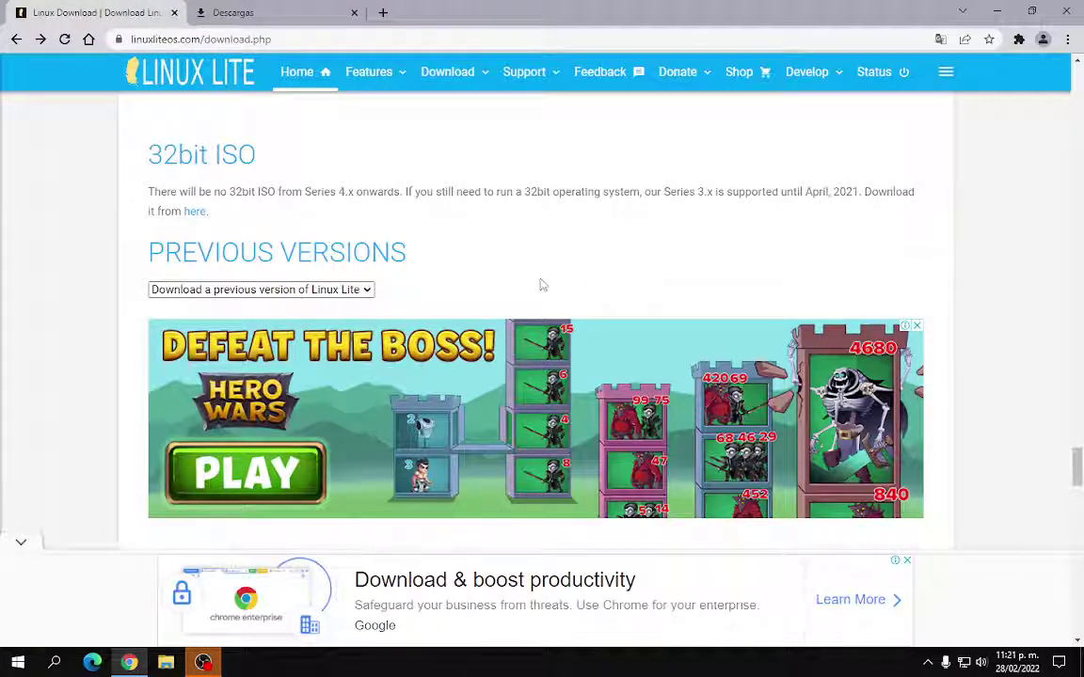
scroll(541, 285, "down", 6)
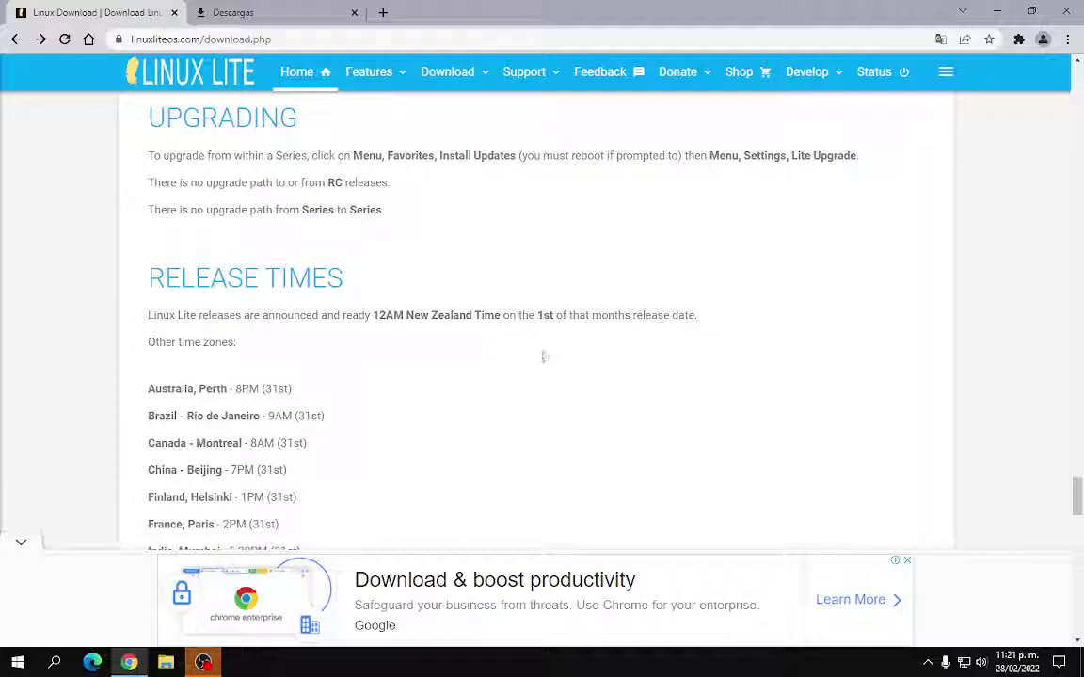
scroll(544, 353, "down", 2)
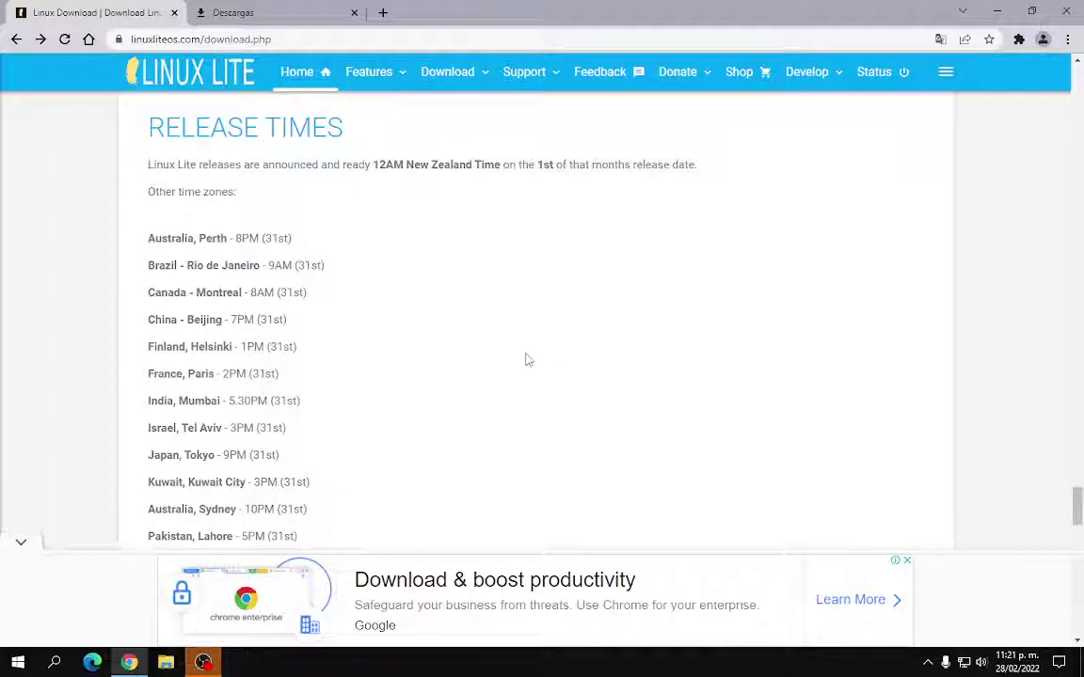
scroll(527, 360, "down", 12)
scroll(545, 353, "down", 3)
scroll(552, 352, "up", 6)
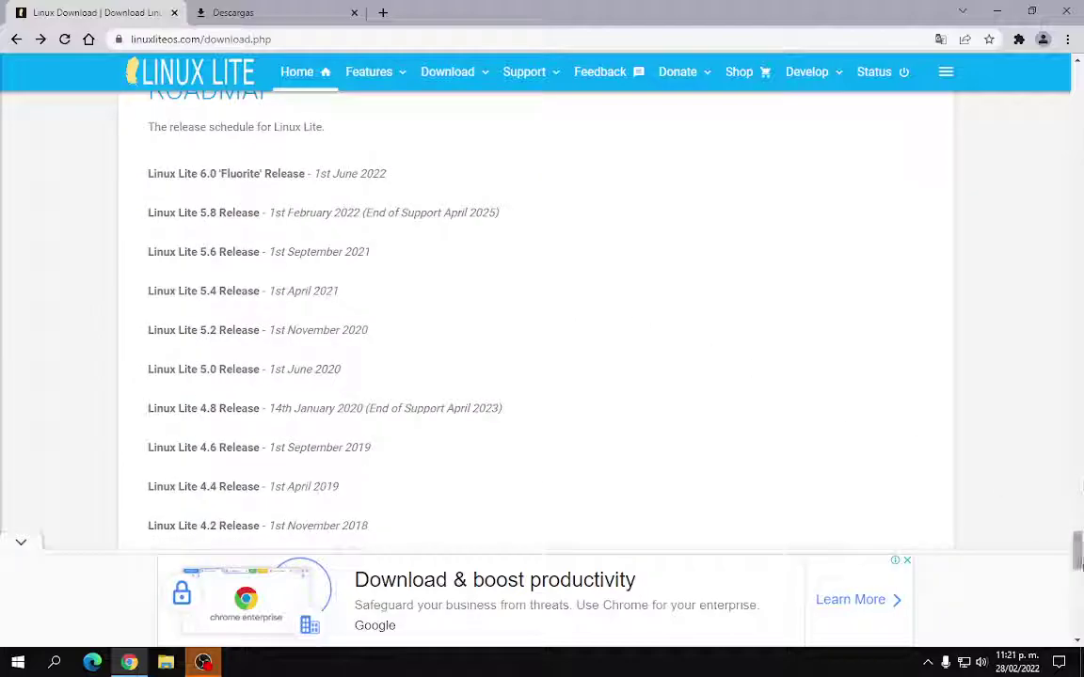
scroll(243, 316, "up", 15)
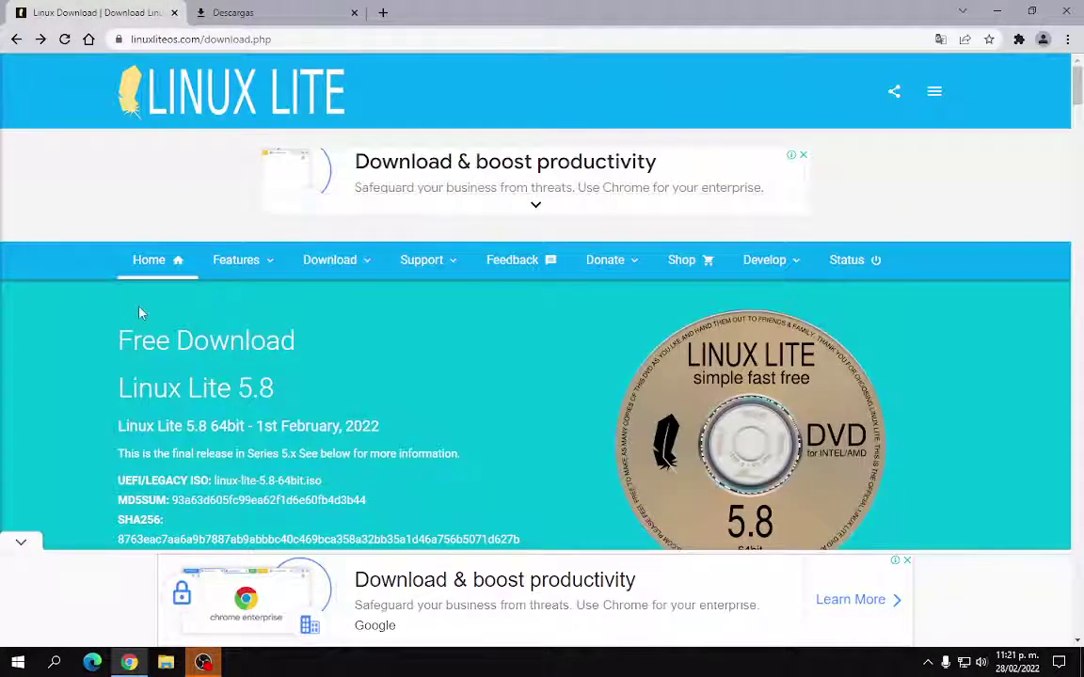
Go to the Linux Lite current release details and open its list of HTTP mirrors
mouse_move(344, 260)
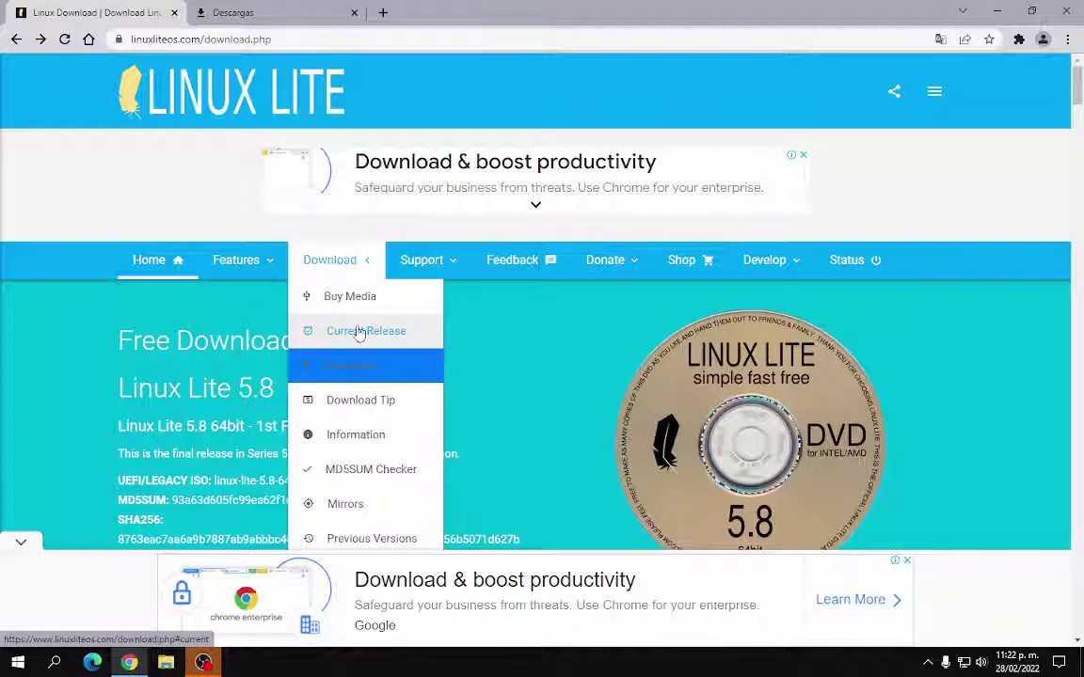
left_click(358, 330)
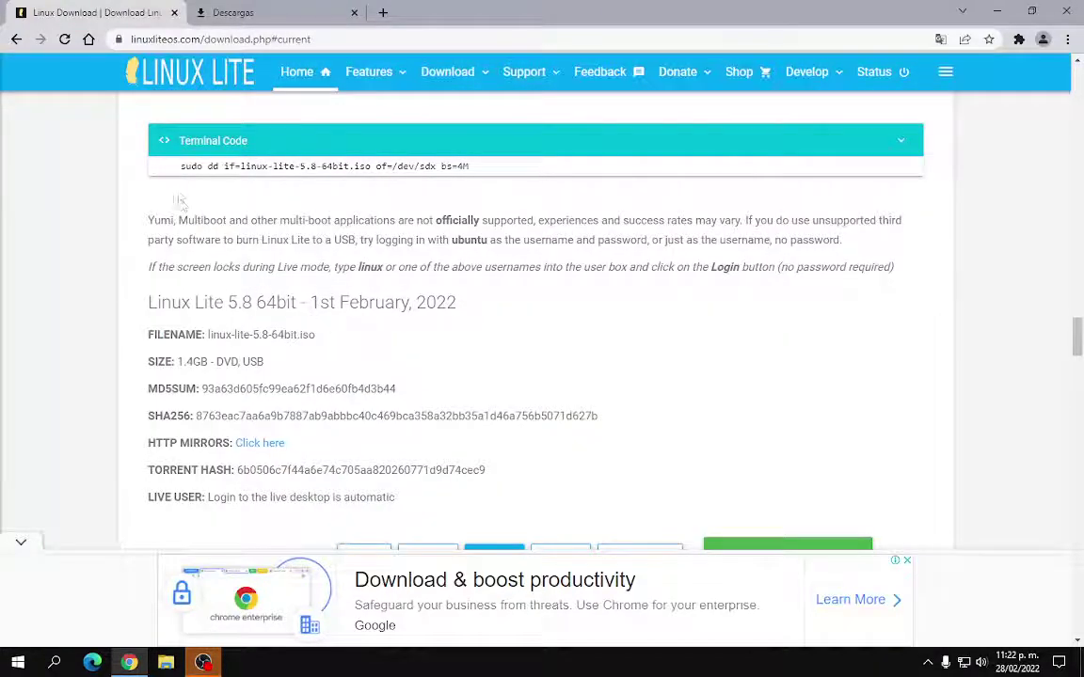
left_click_drag(180, 166, 461, 166)
left_click(461, 165)
scroll(424, 326, "down", 1)
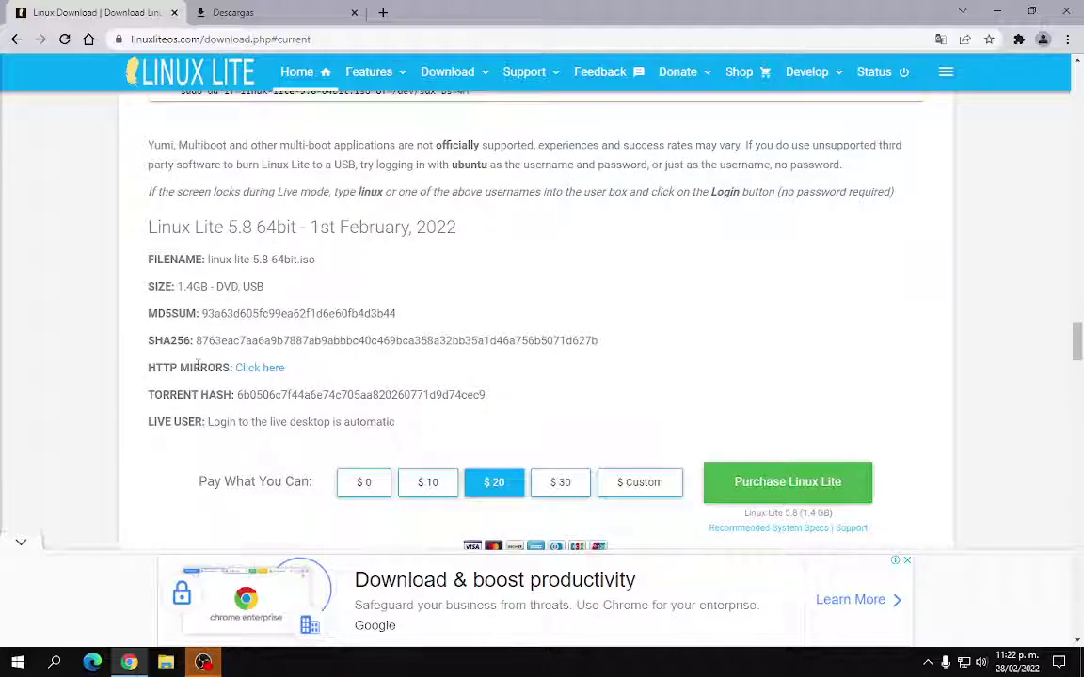
left_click(264, 369)
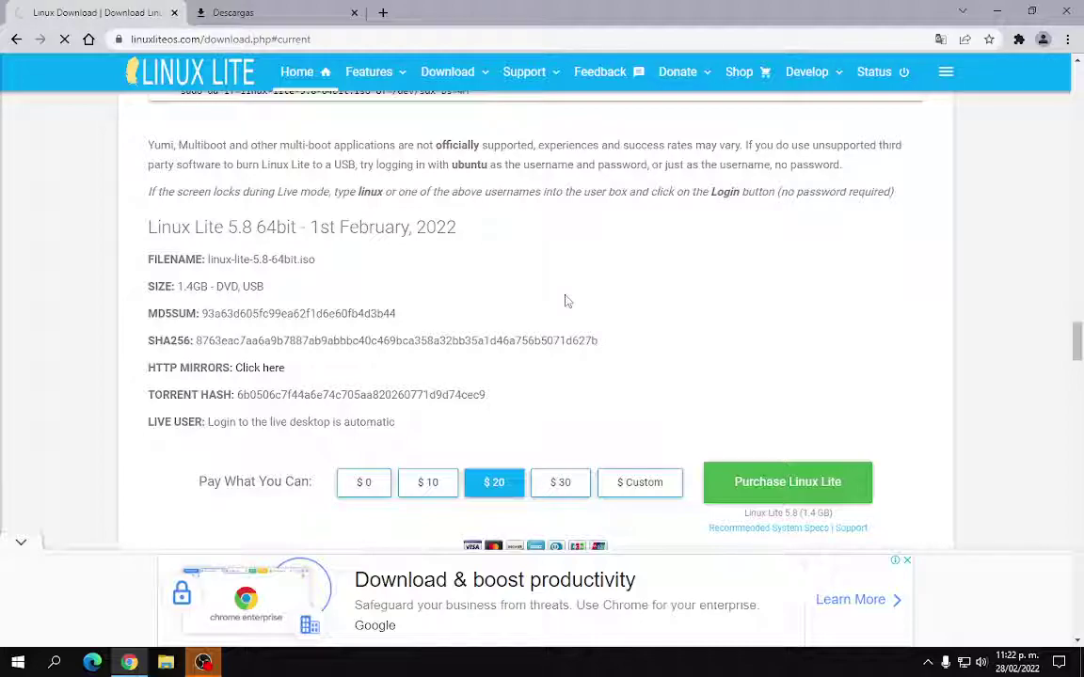
Examine the ISO Mirrors table by country, from Worldwide down to USA and Vietnam
scroll(564, 301, "up", 10)
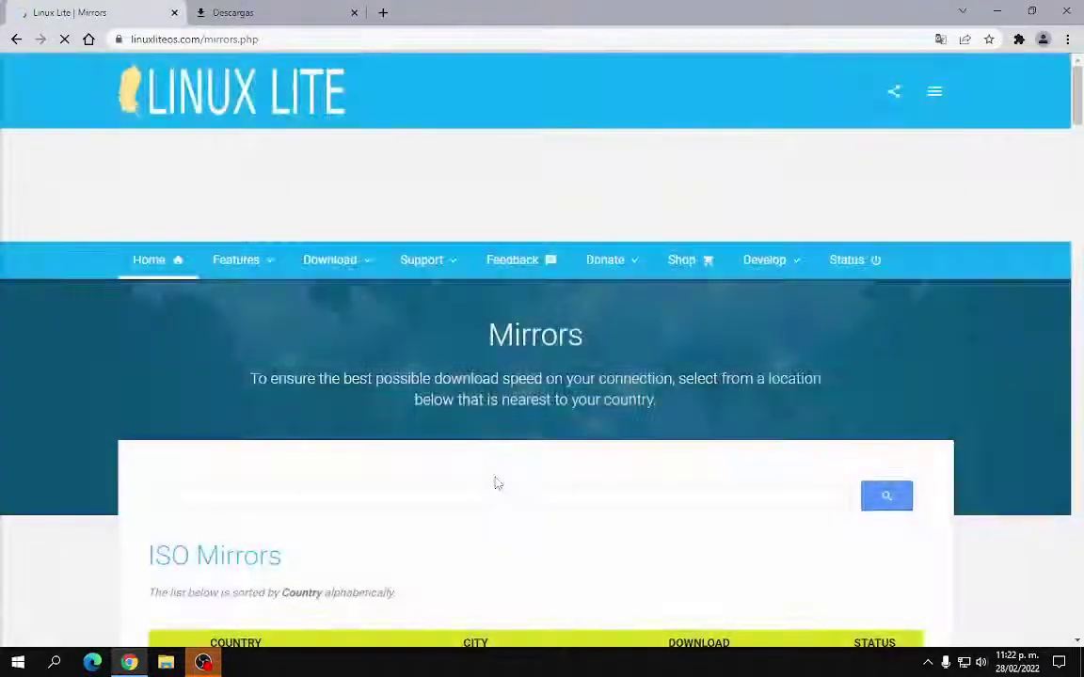
scroll(330, 414, "down", 6)
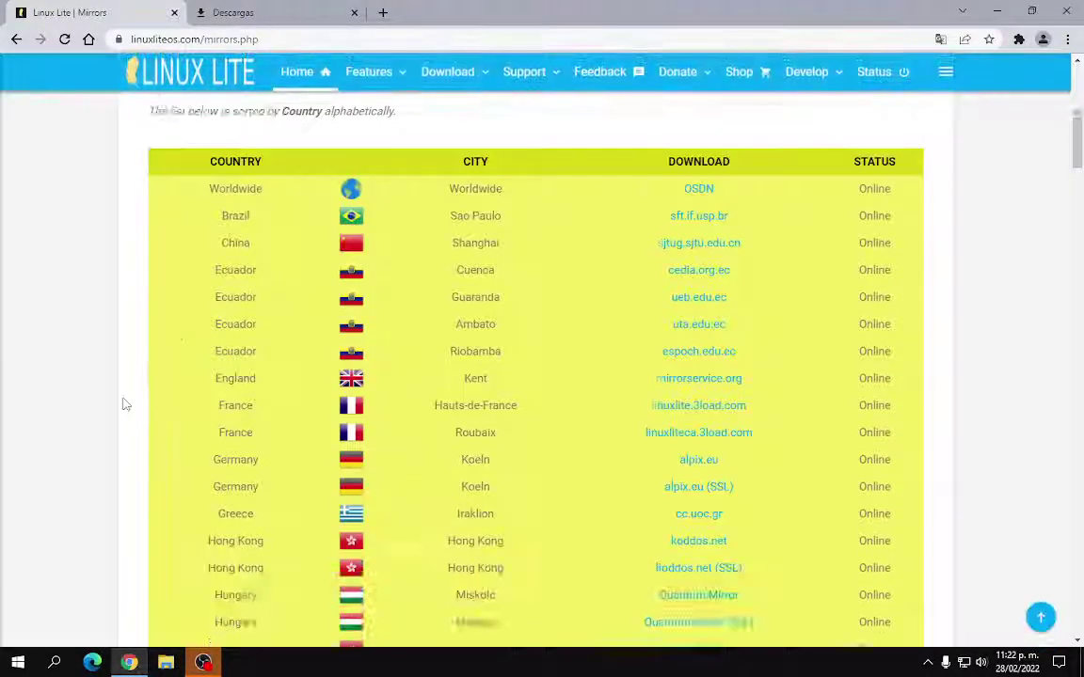
scroll(146, 395, "down", 3)
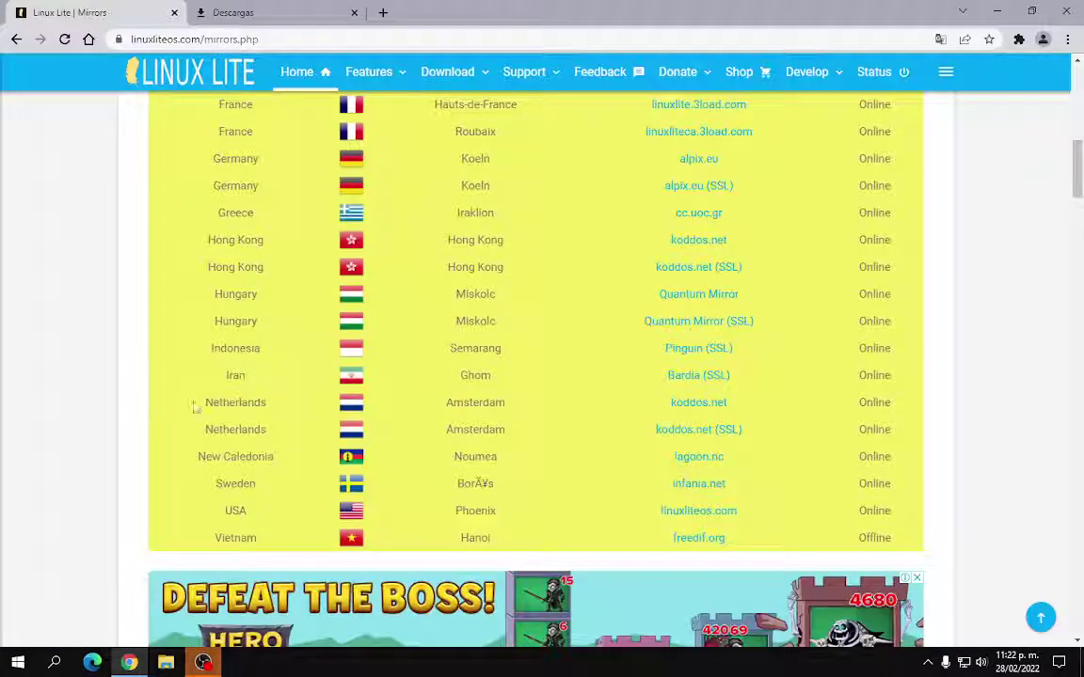
scroll(254, 376, "up", 3)
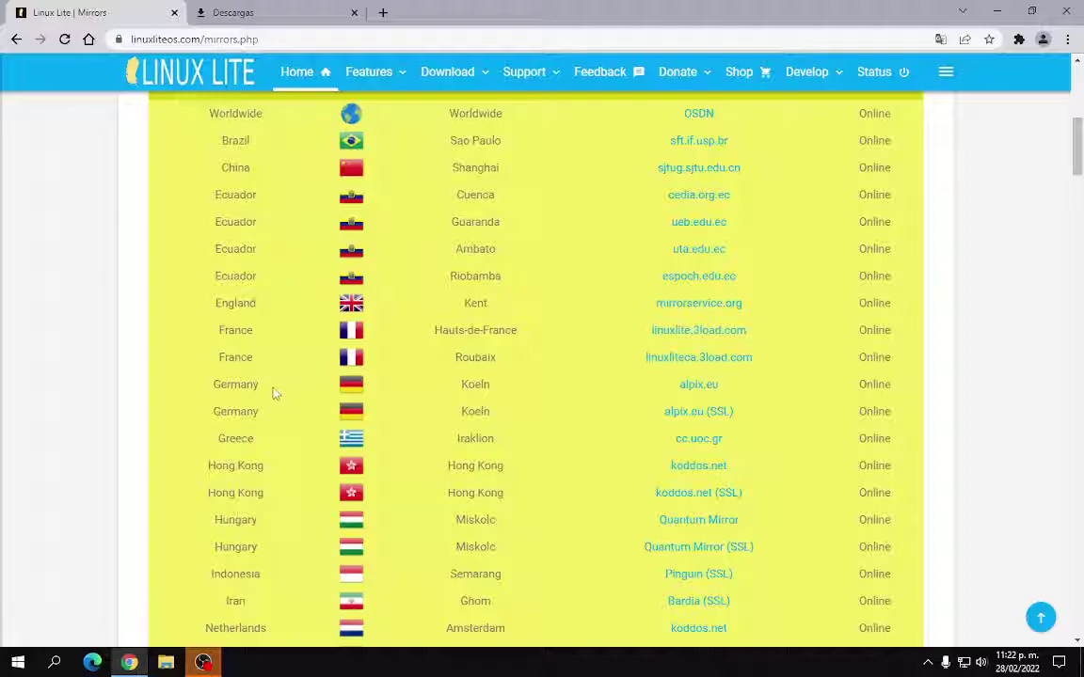
scroll(275, 393, "up", 1)
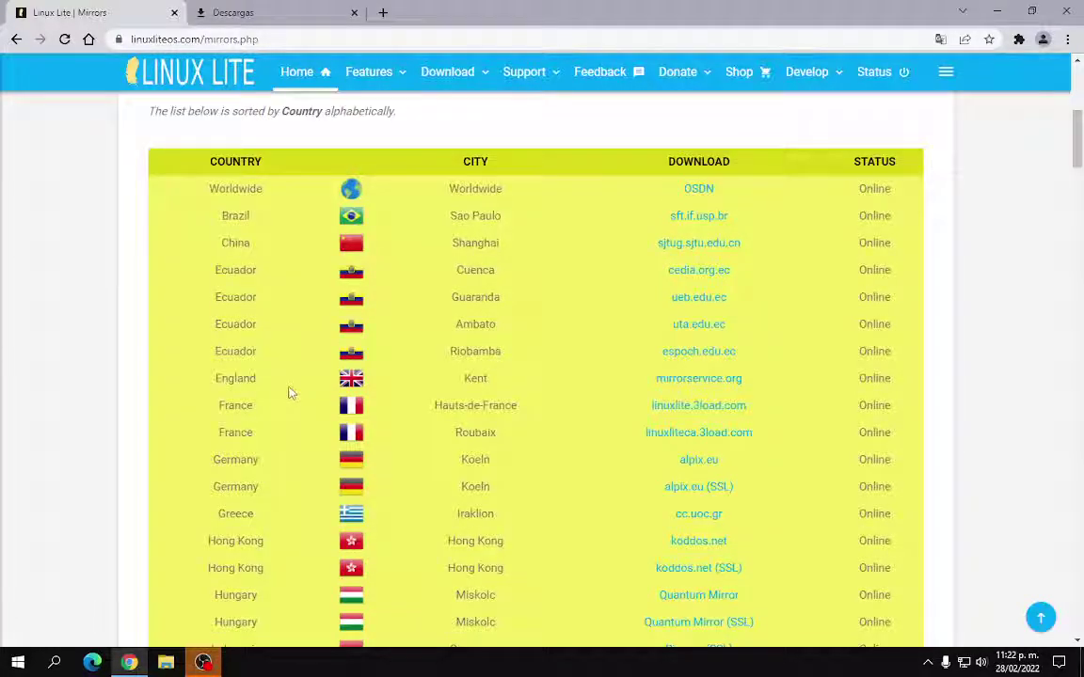
scroll(265, 313, "down", 4)
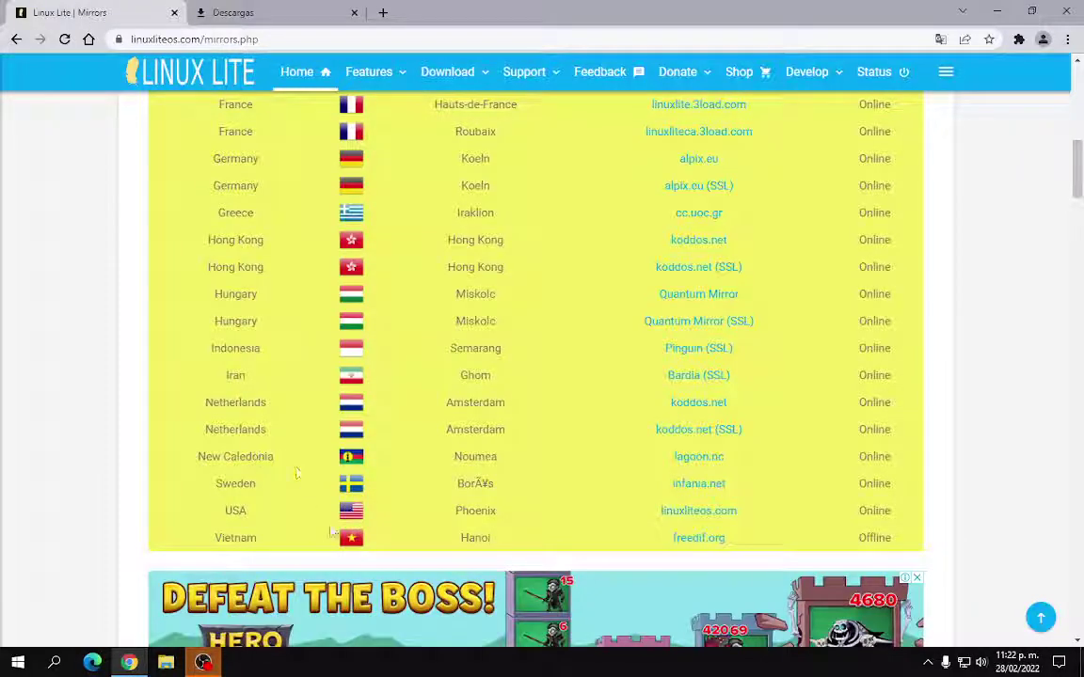
scroll(268, 418, "up", 2)
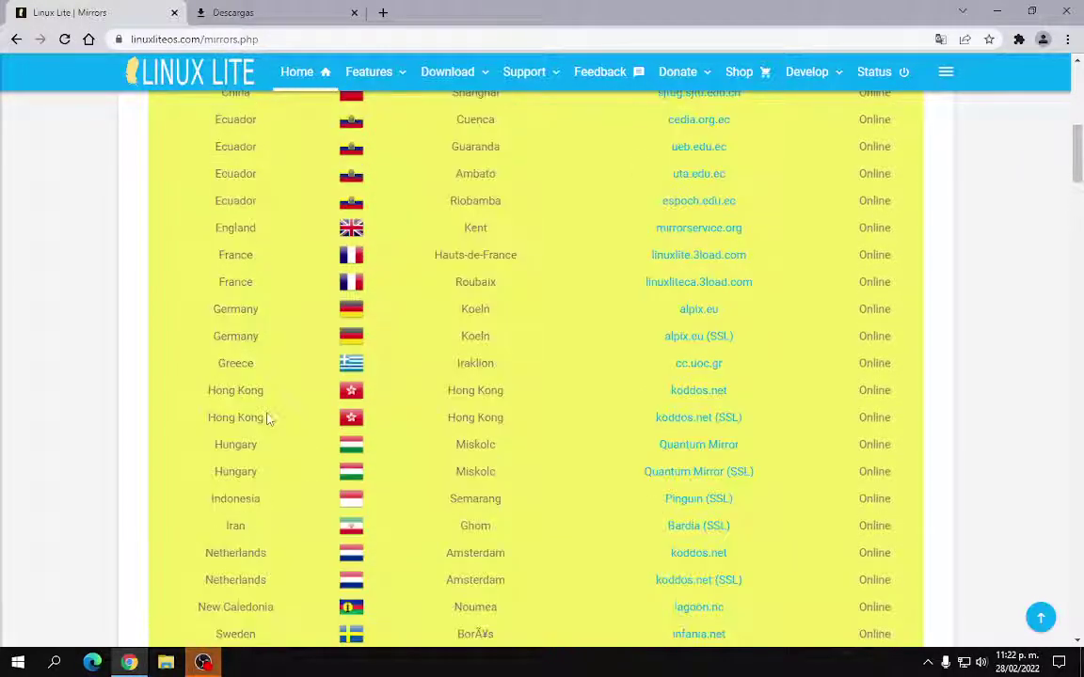
scroll(278, 362, "up", 1)
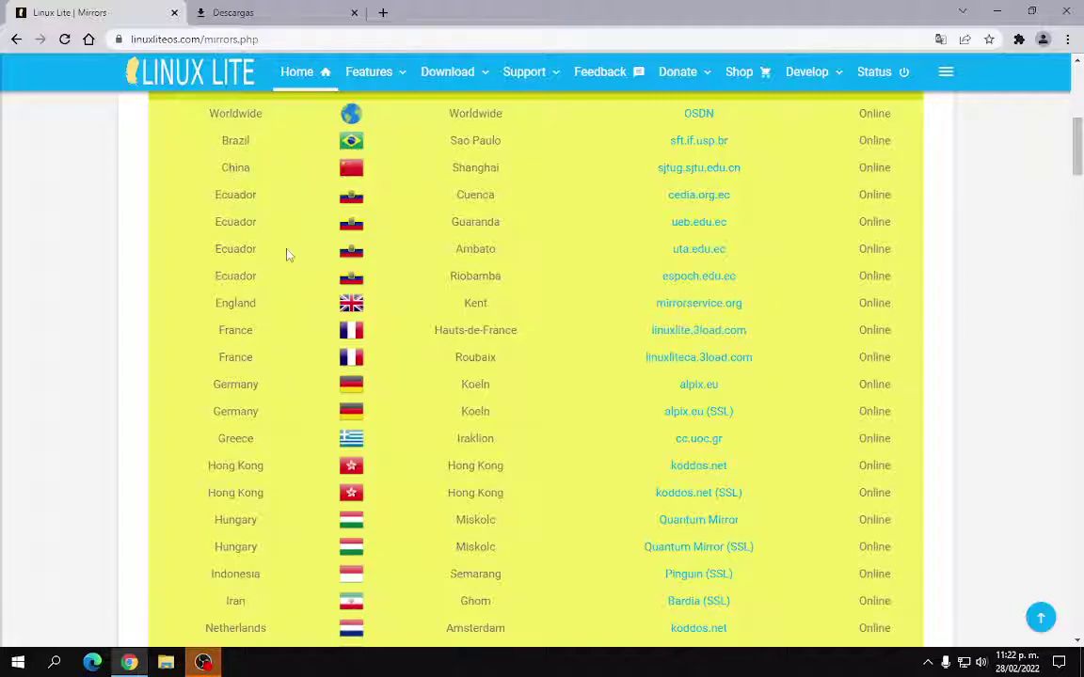
scroll(287, 254, "down", 5)
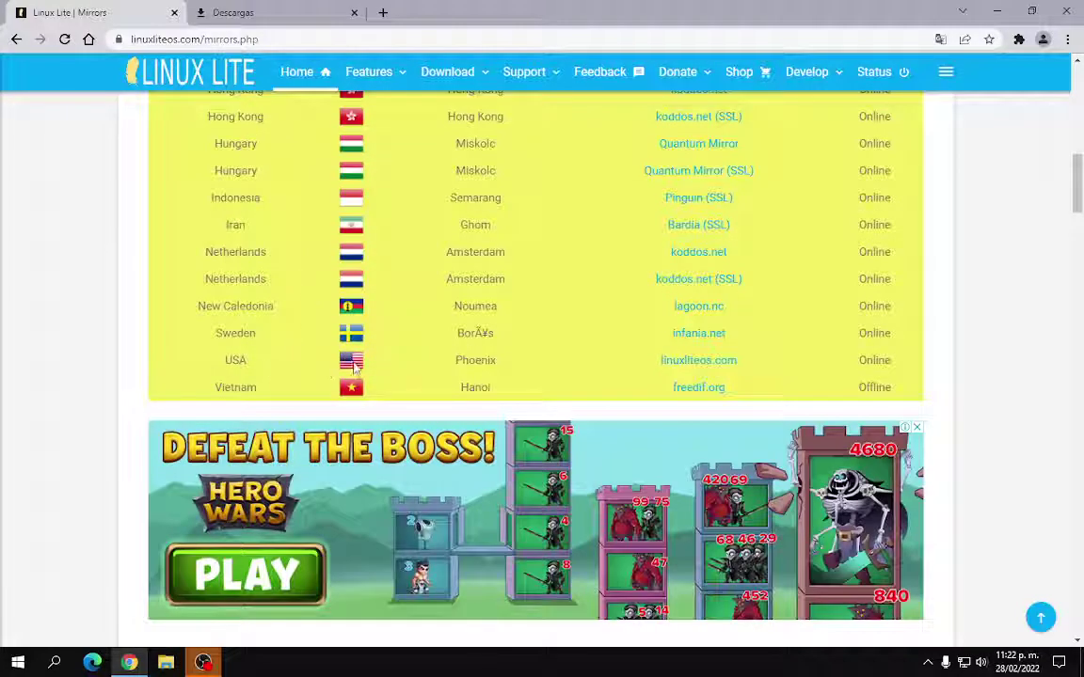
Open the USA mirror in Phoenix and download linux-lite-5.8-64bit.iso from its 5.8 folder
left_click(677, 365)
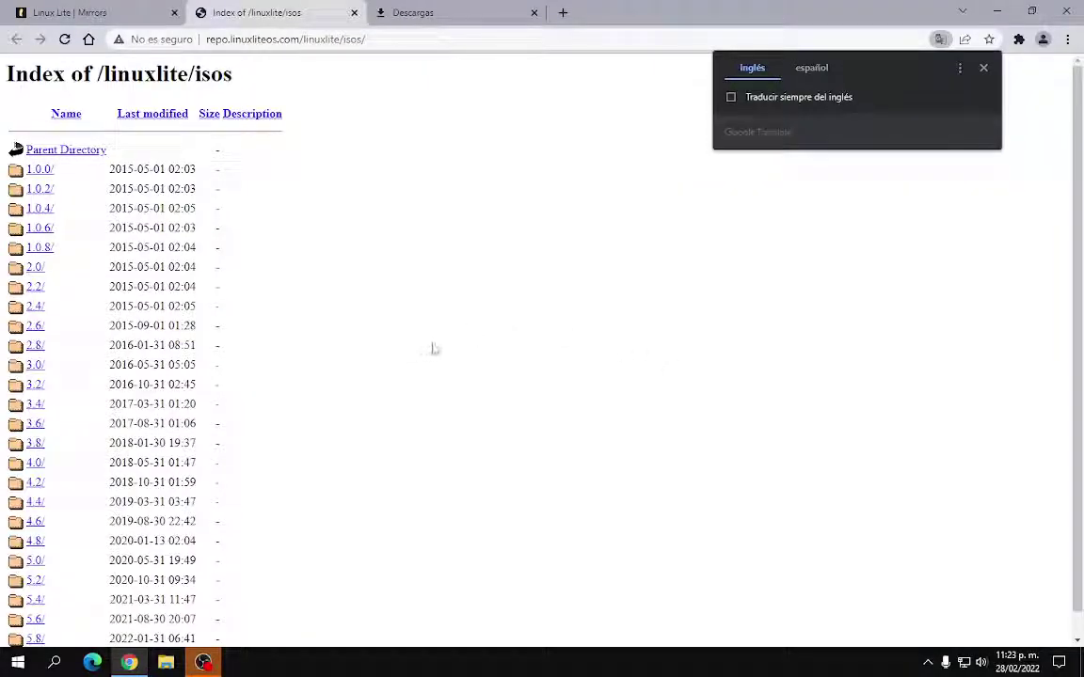
scroll(432, 348, "down", 1)
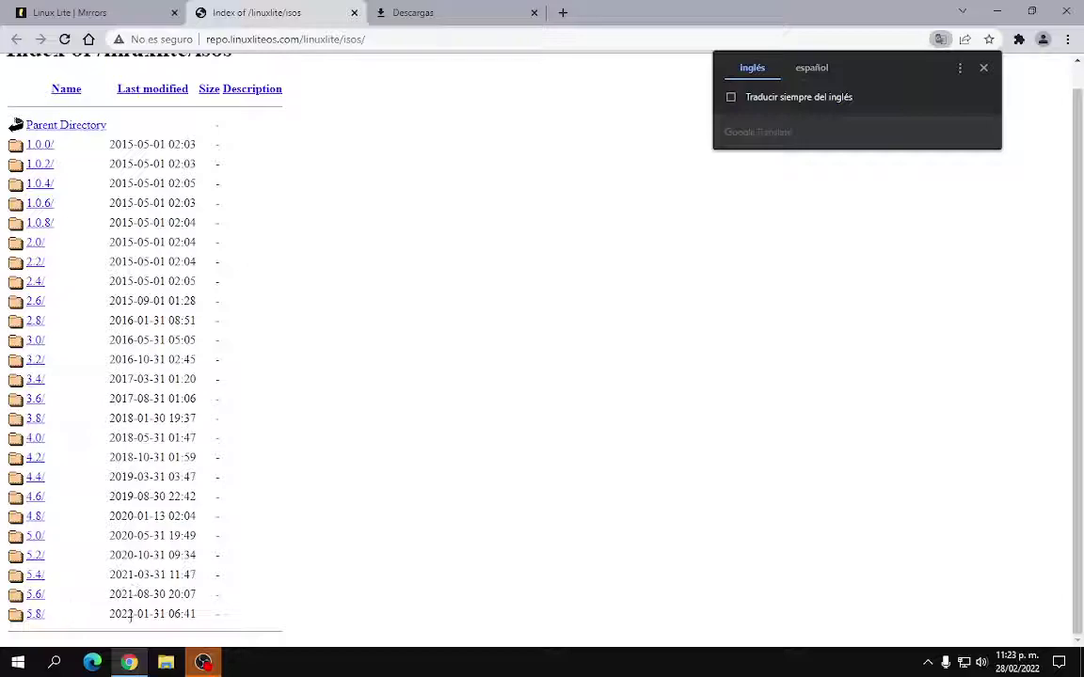
left_click(35, 614)
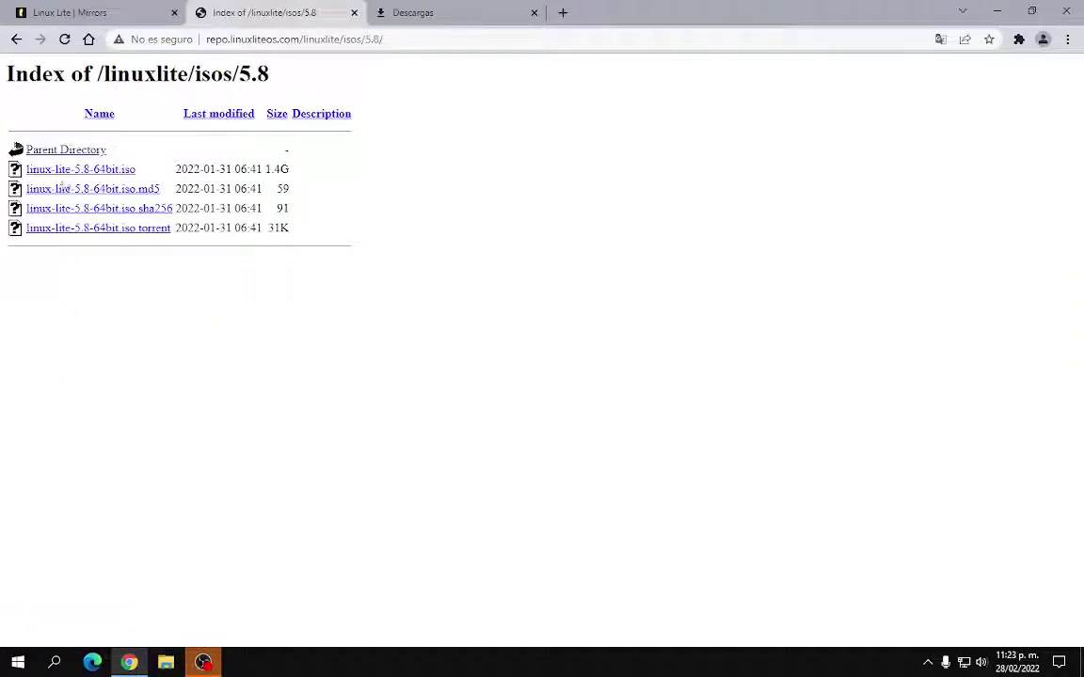
left_click(58, 169)
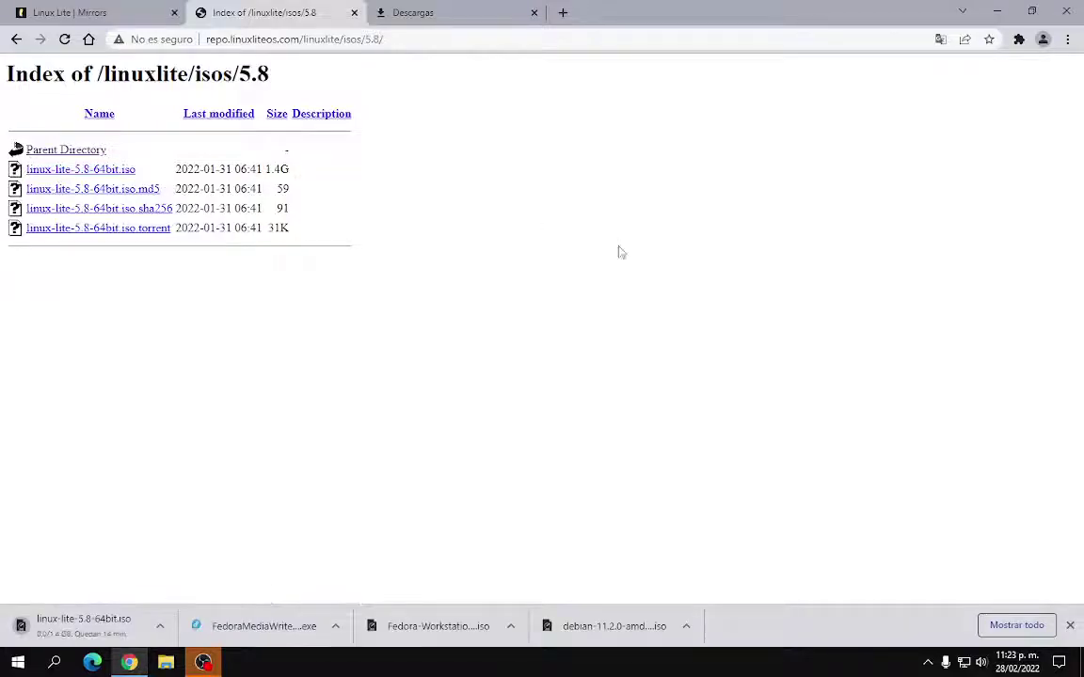
Check the Linux Lite ISO in the full download list and return to the start of the Mirrors page
left_click(998, 625)
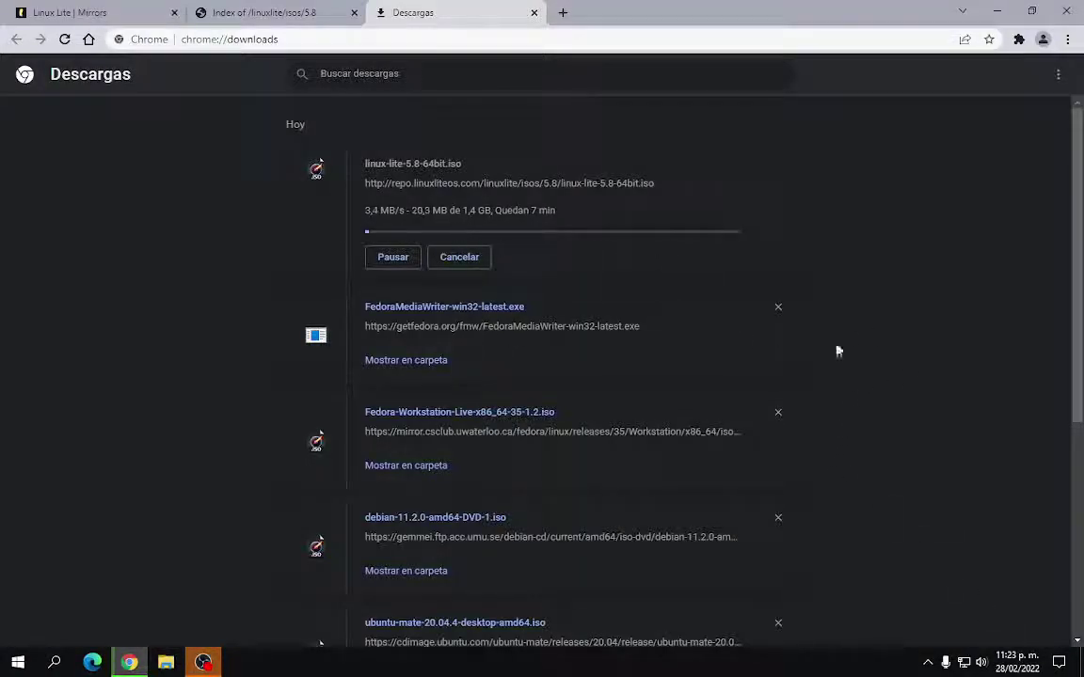
left_click(232, 11)
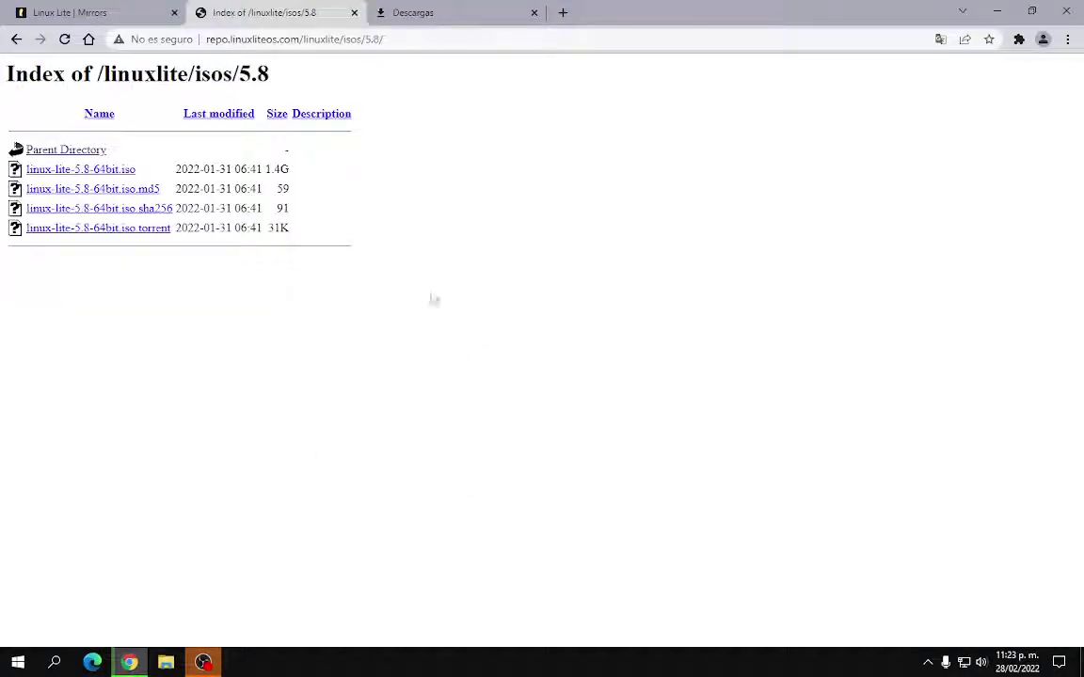
left_click(85, 11)
scroll(75, 426, "up", 8)
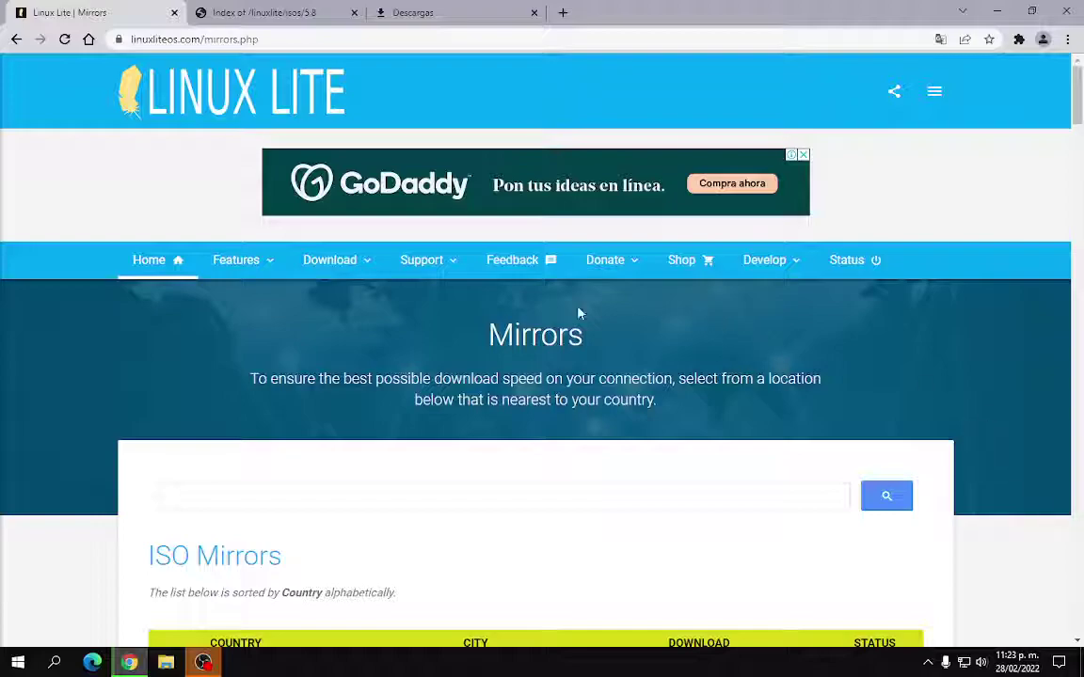
Search Google for "arch linux" in a new browser tab and open the official archlinux.org site
left_click(563, 12)
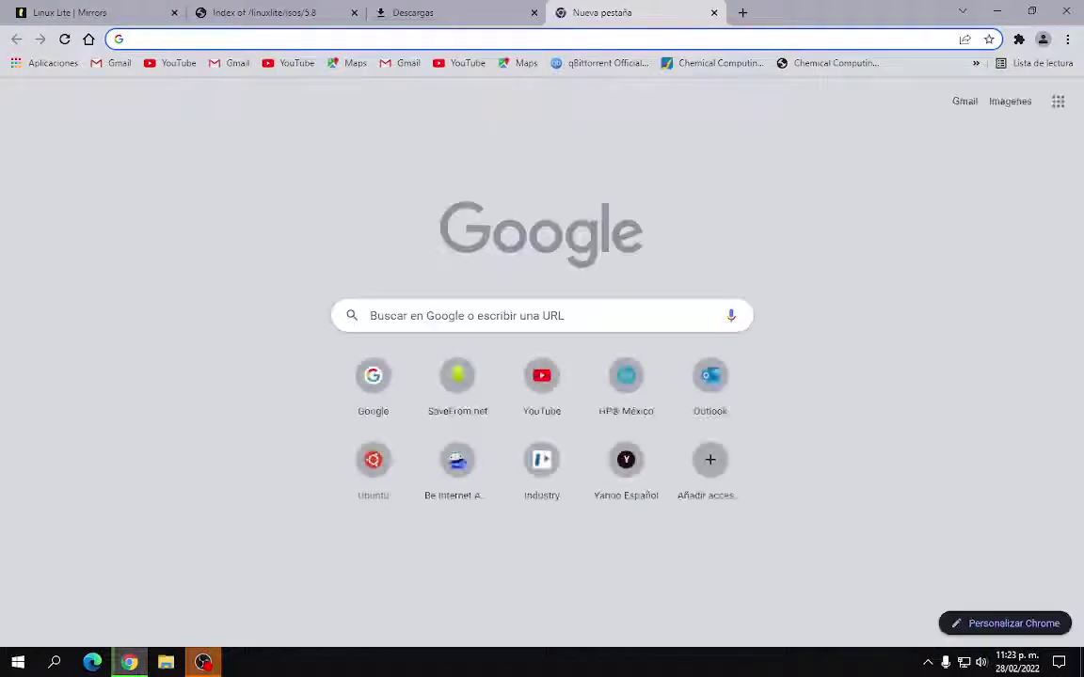
left_click(528, 312)
left_click(840, 339)
left_click(621, 321)
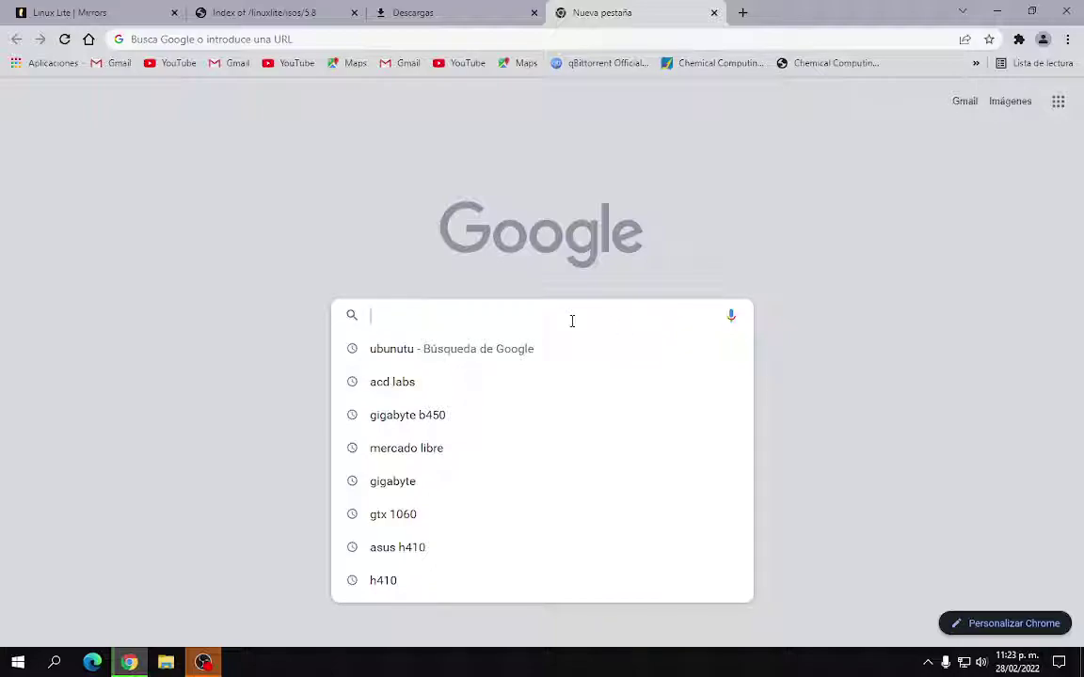
type("arc")
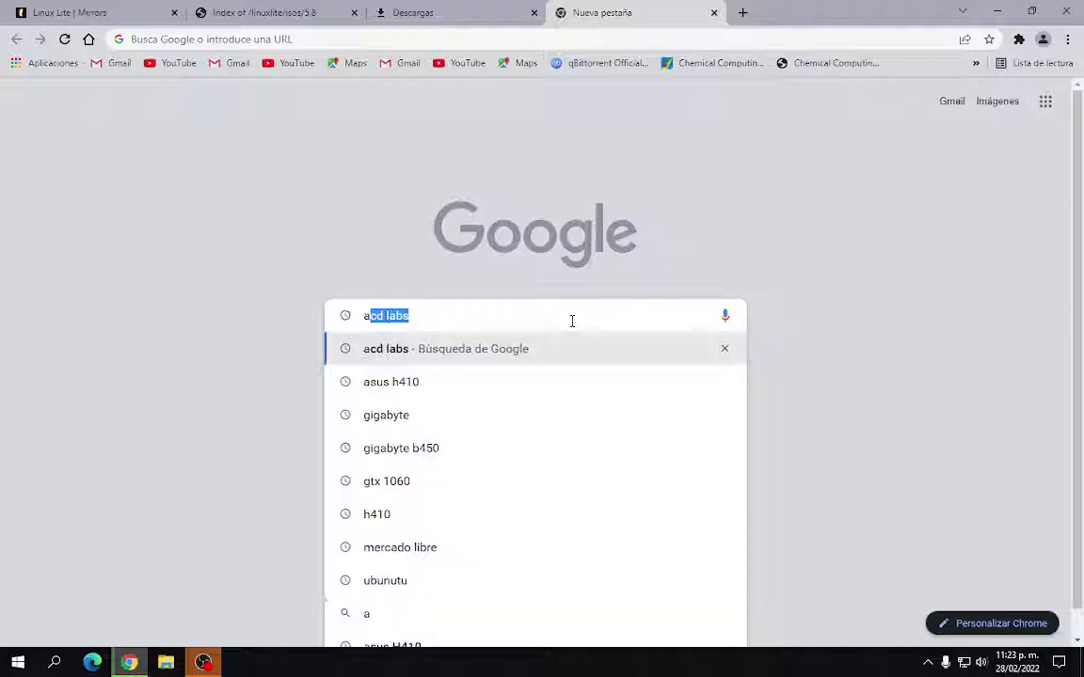
type("linux")
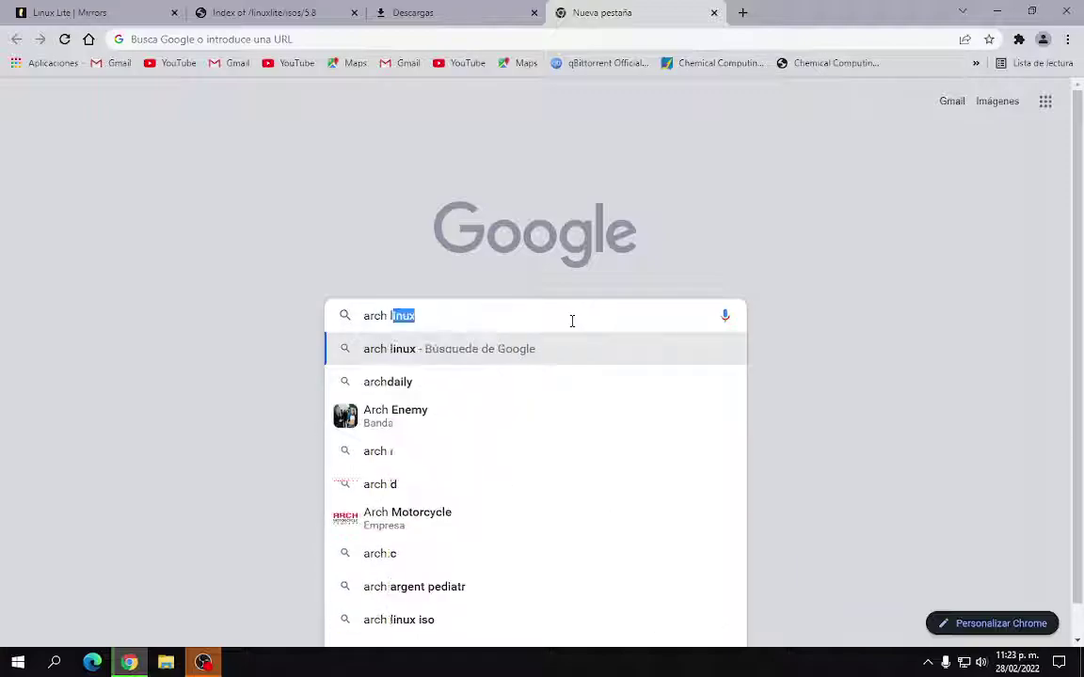
key("Return")
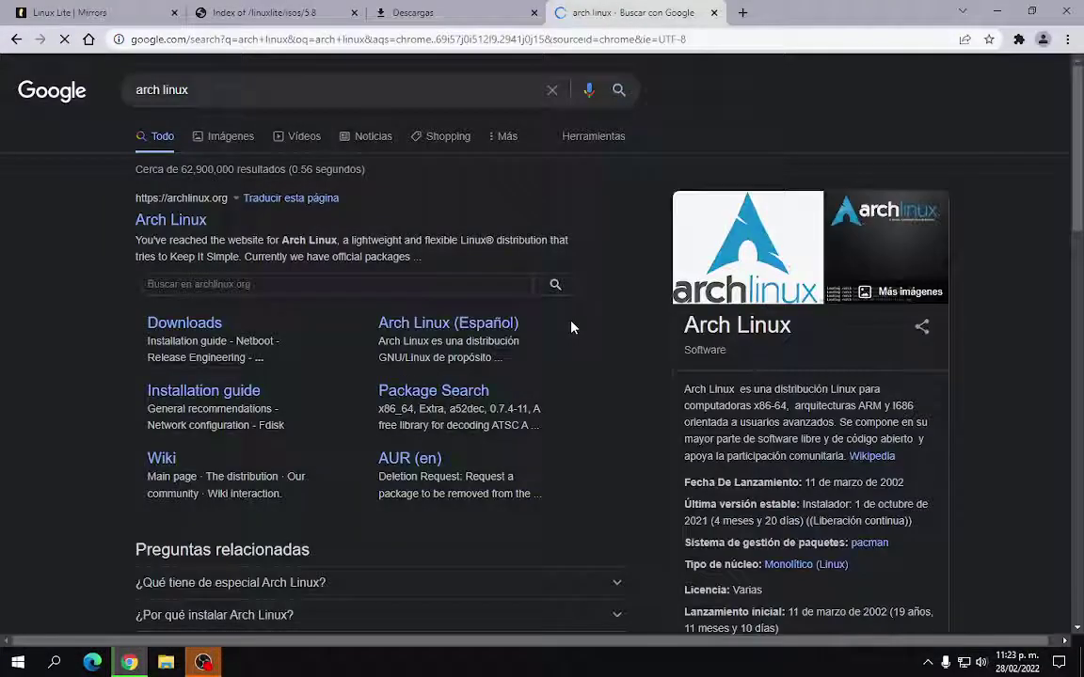
left_click(165, 220)
left_click(607, 383)
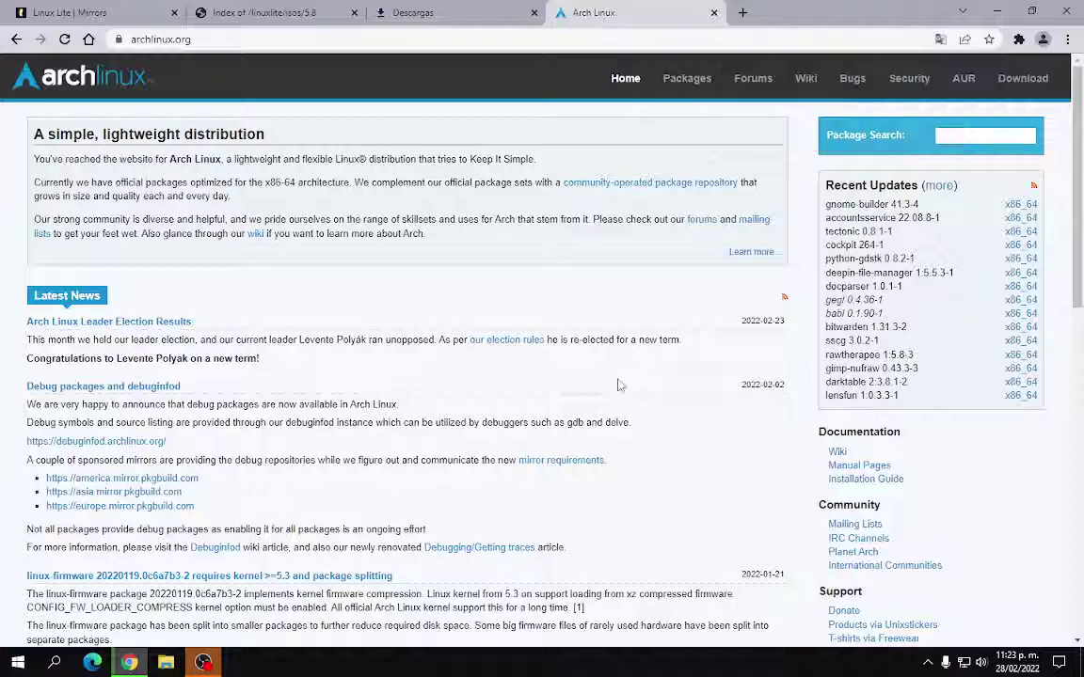
Examine the Arch Linux home page's introduction and check the Linux Lite ISO's download progress
left_click_drag(245, 282, 282, 388)
left_click(480, 357)
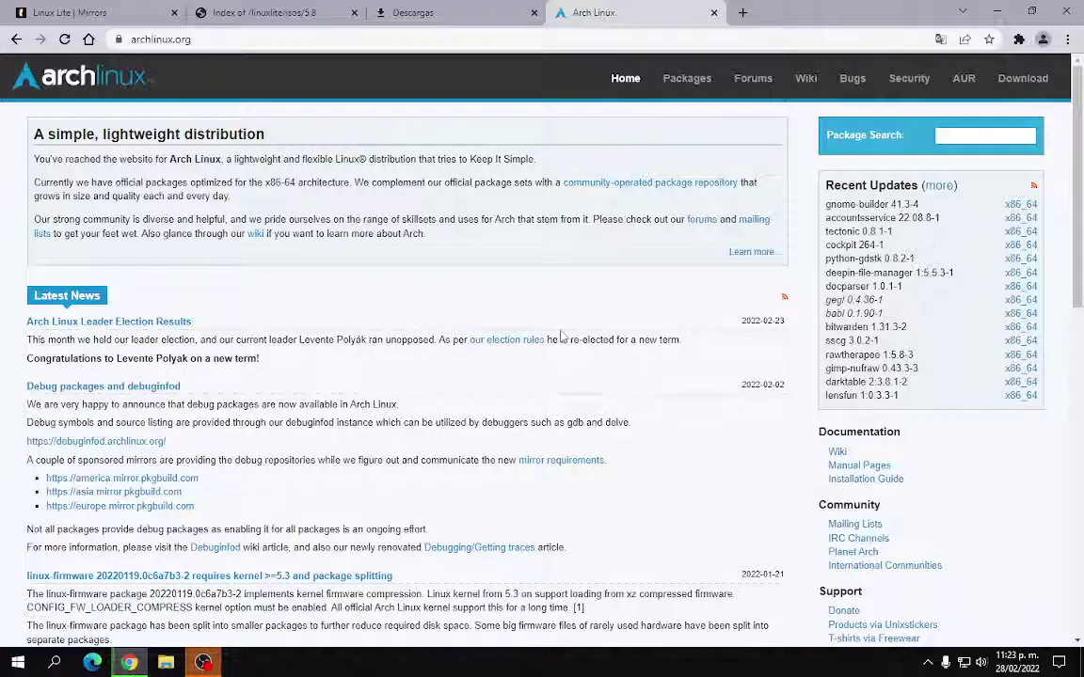
triple_click(489, 252)
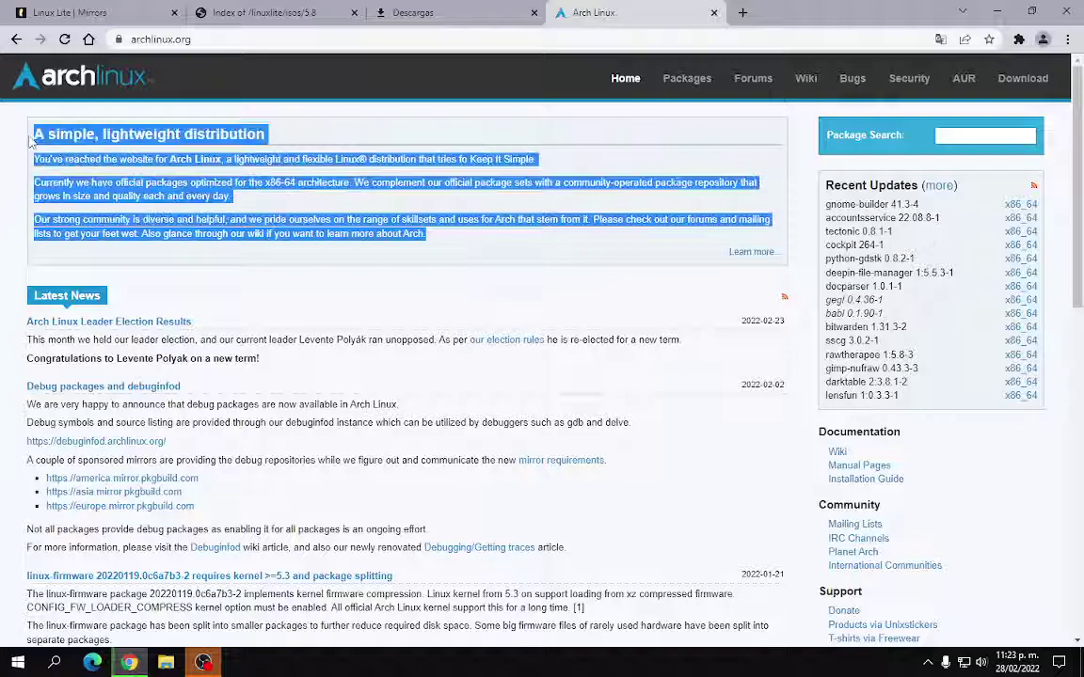
left_click(489, 252)
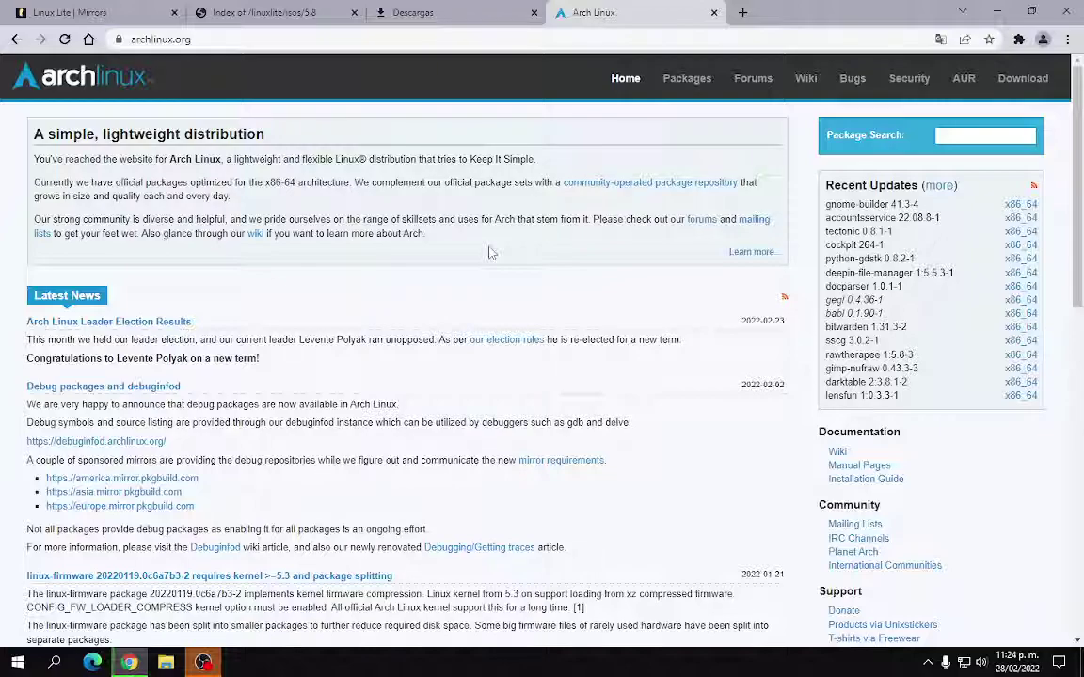
left_click(418, 12)
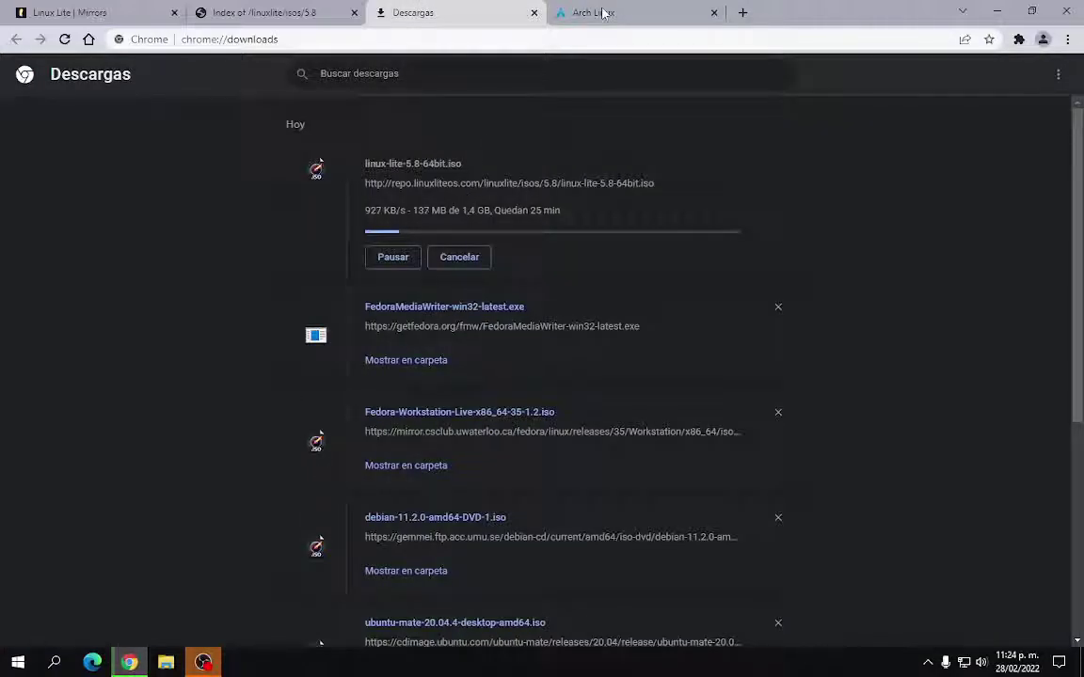
Return to the Arch Linux home page and examine its introduction and the latest news entries
scroll(552, 365, "down", 1)
scroll(580, 294, "up", 1)
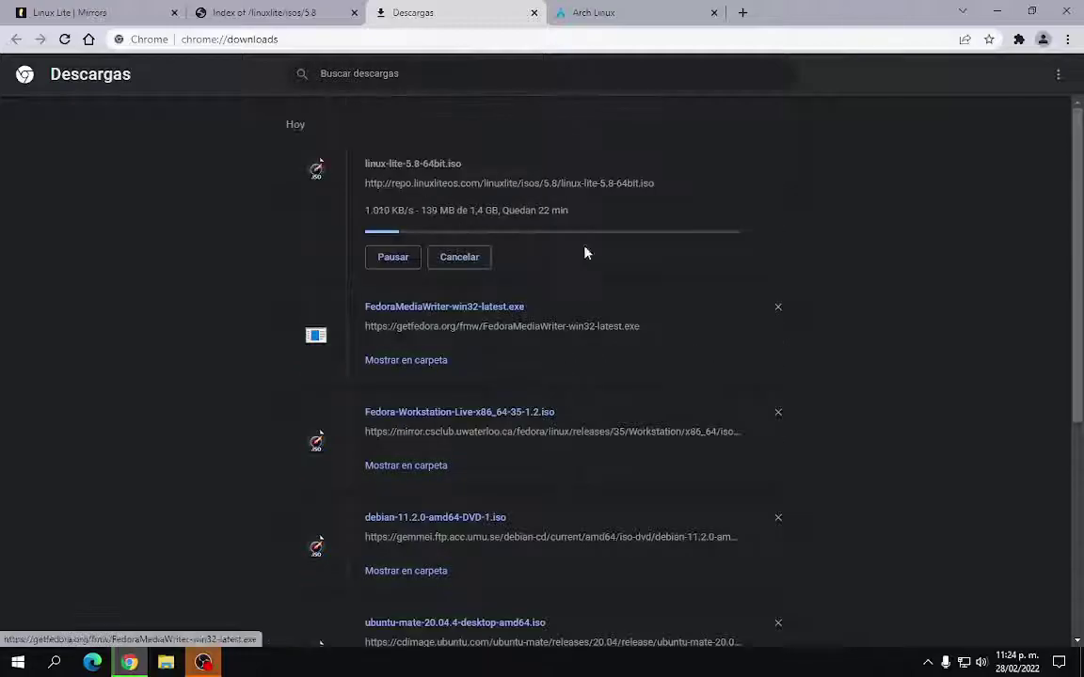
left_click(632, 11)
left_click_drag(432, 237, 32, 121)
left_click(554, 302)
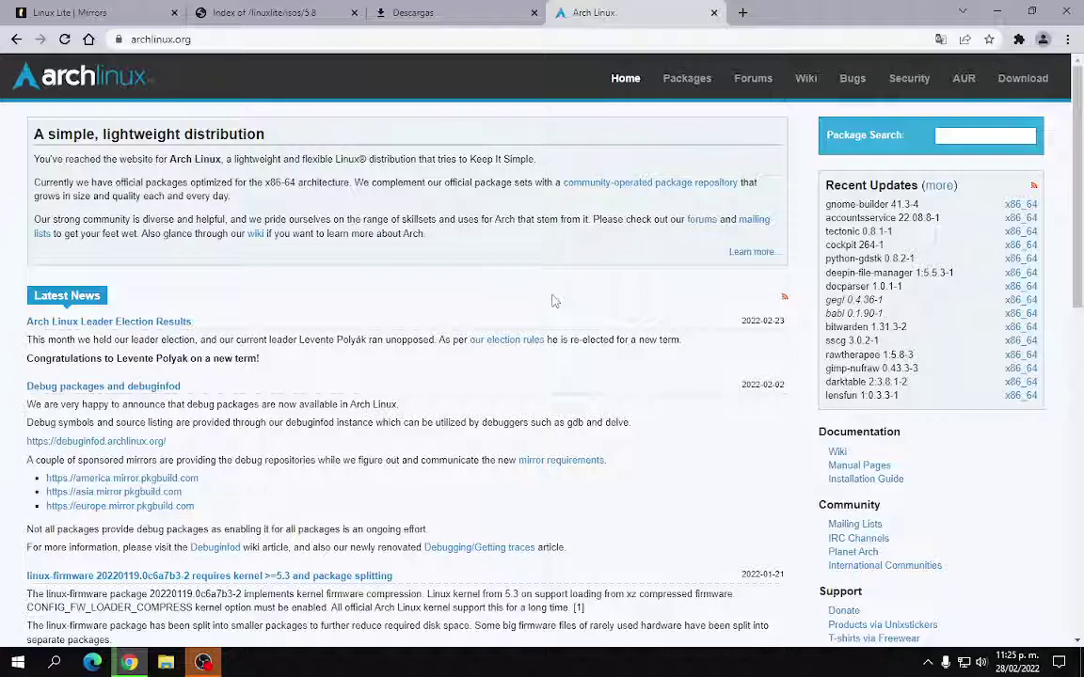
left_click_drag(555, 307, 405, 649)
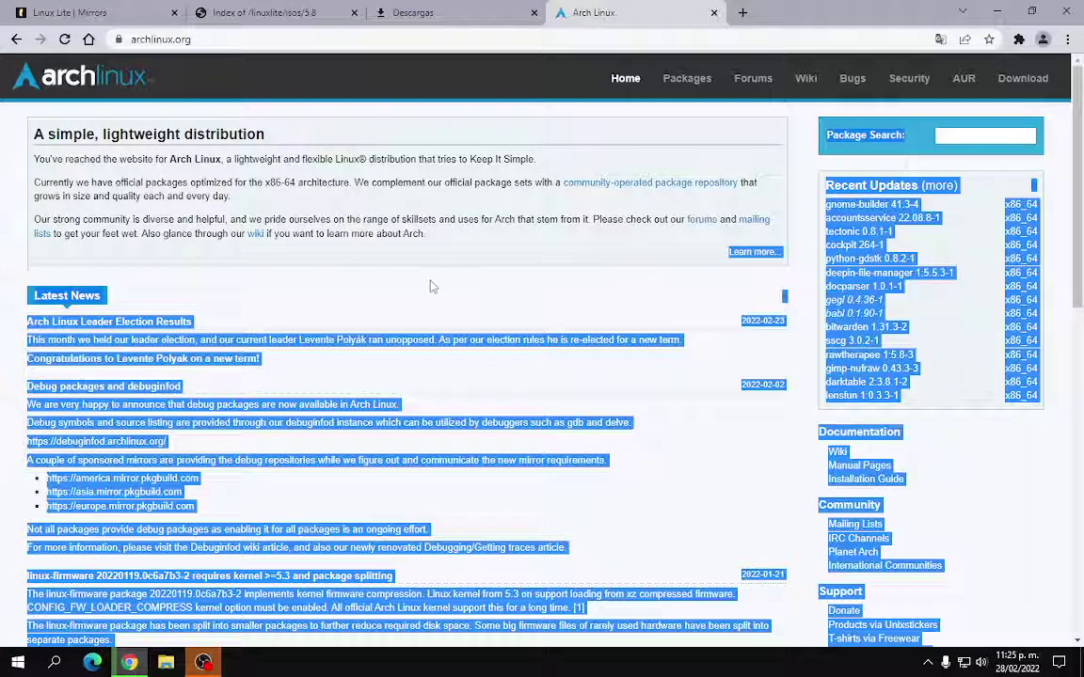
left_click(460, 291)
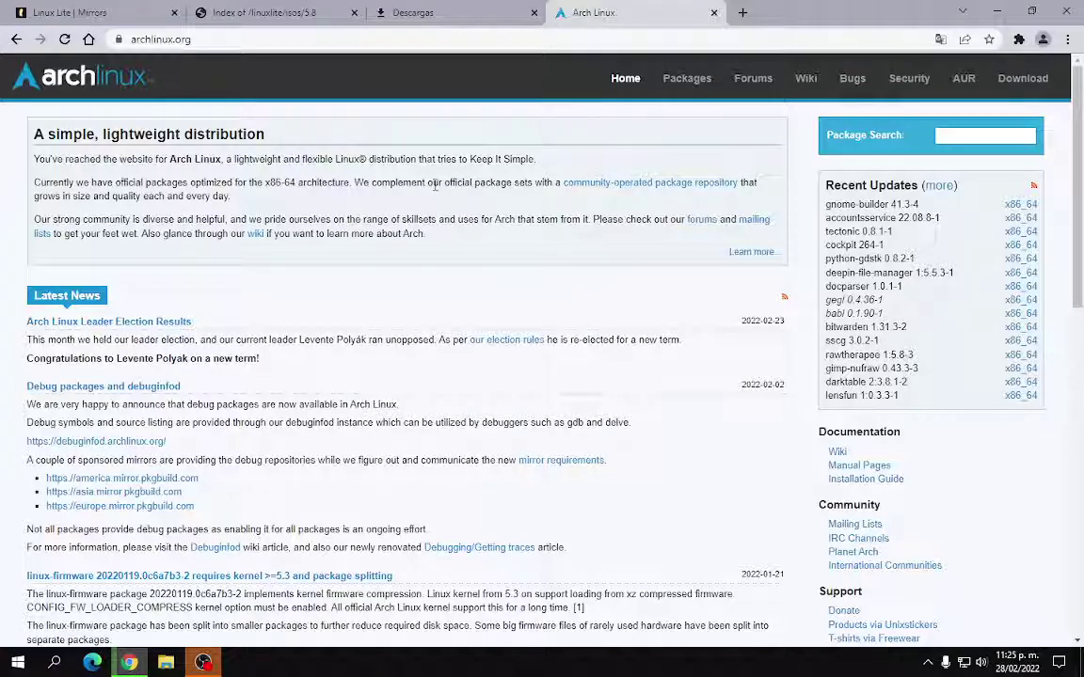
left_click_drag(443, 254, 33, 122)
left_click(476, 276)
scroll(508, 285, "down", 10)
scroll(517, 393, "up", 5)
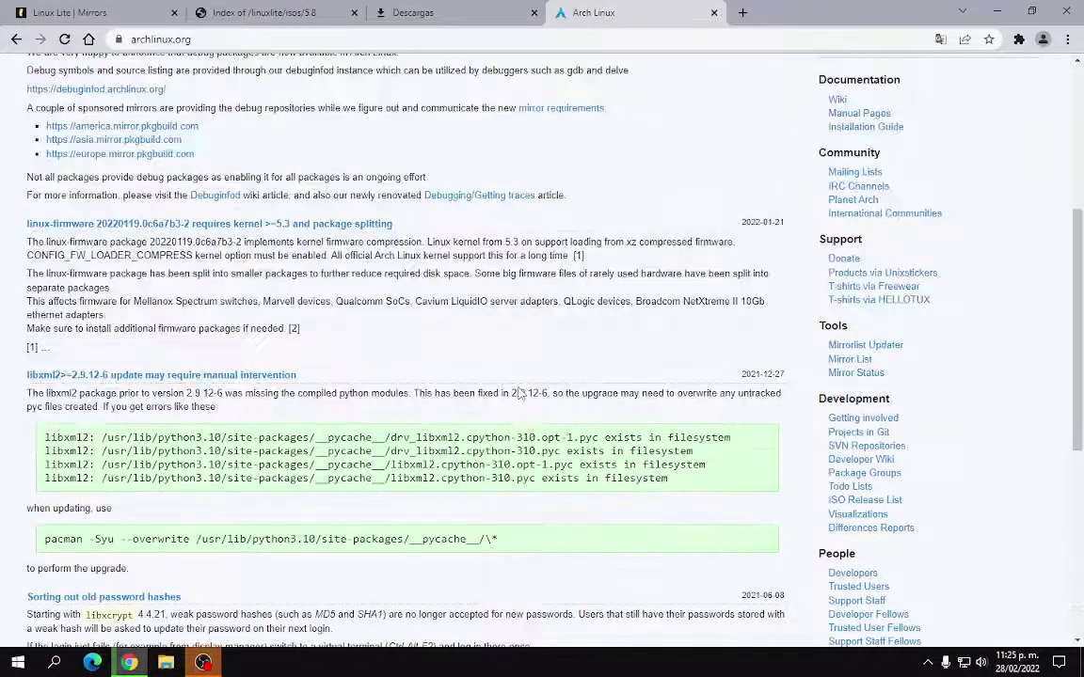
scroll(518, 393, "up", 4)
left_click_drag(425, 234, 31, 134)
left_click(521, 279)
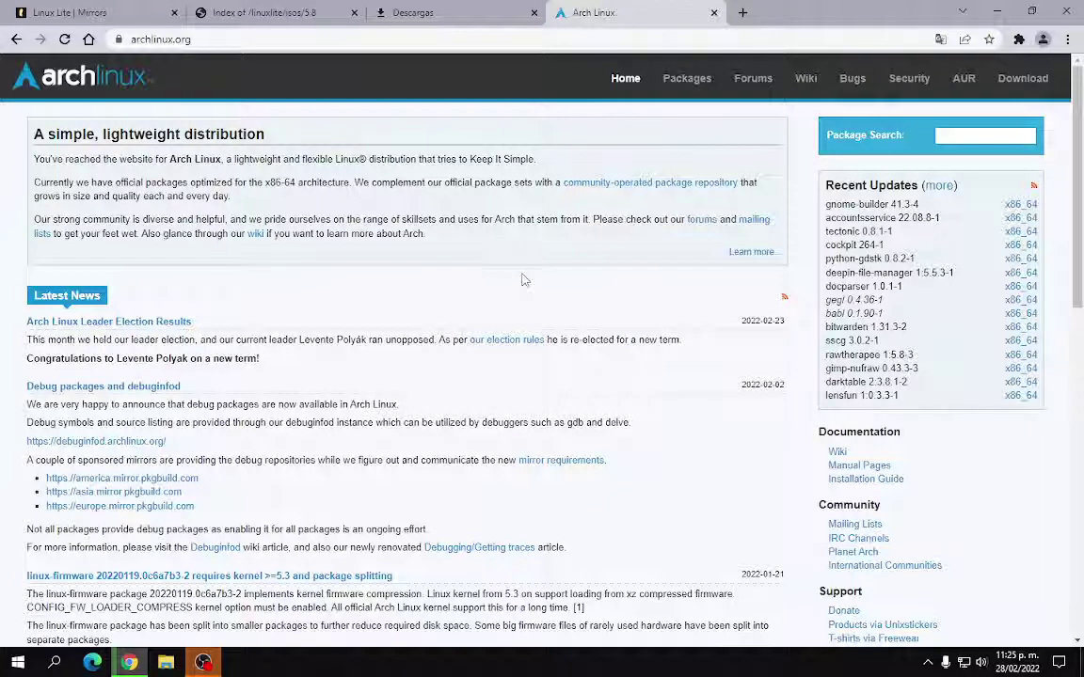
left_click_drag(446, 244, 419, 252)
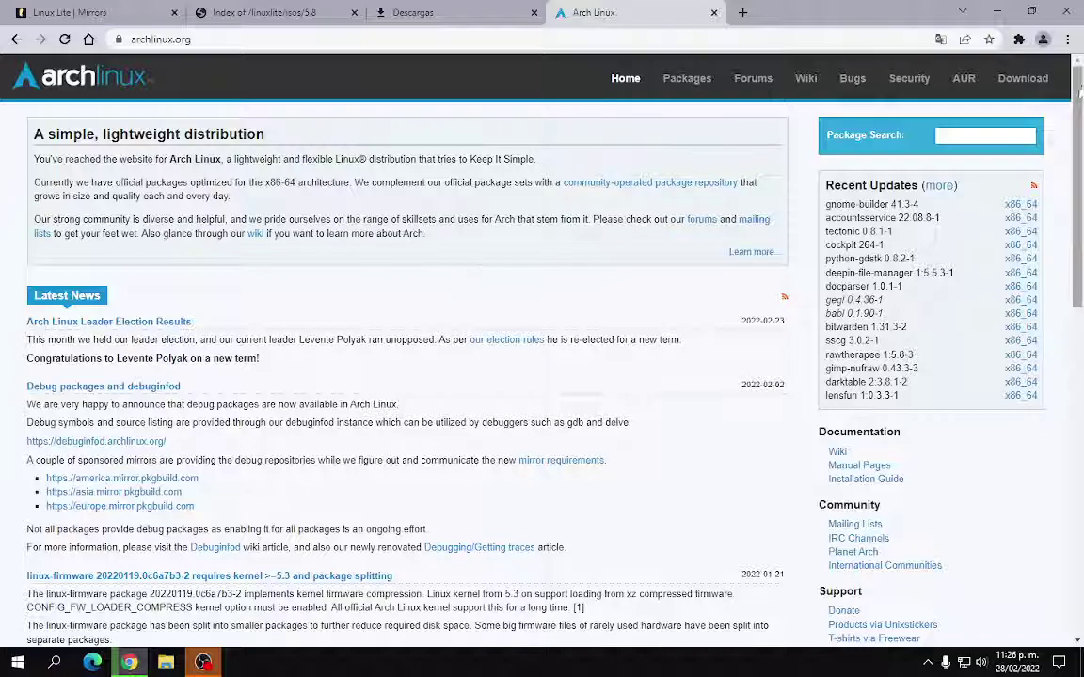
Open the Arch Linux download page and examine the ISO size and the pacman update command in the release info
left_click(1023, 81)
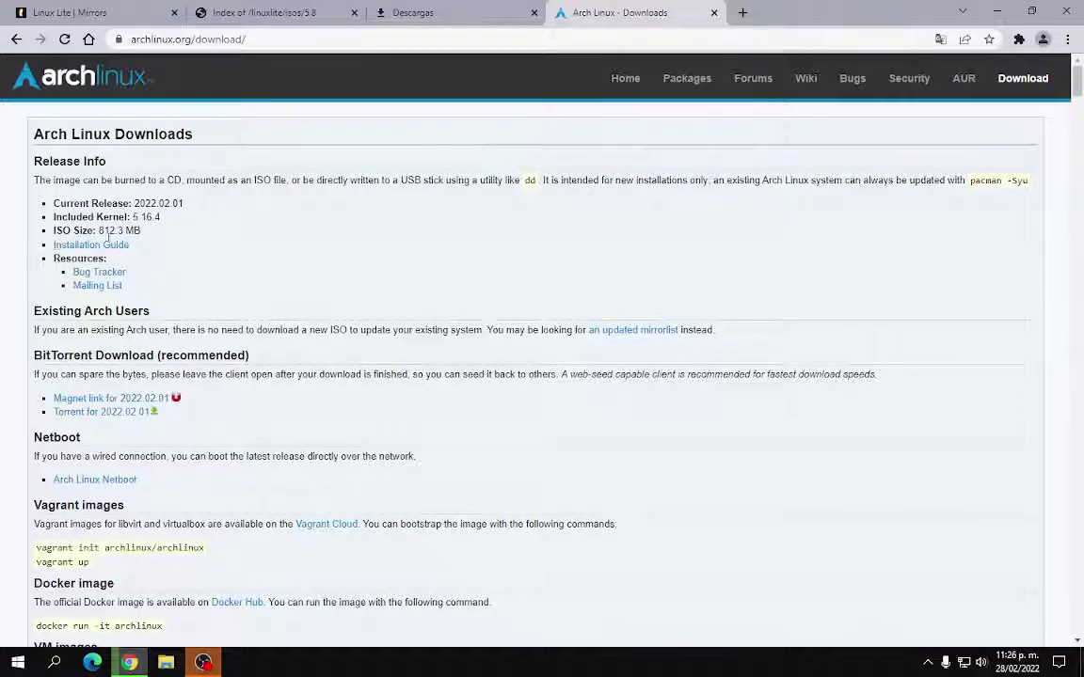
left_click_drag(98, 231, 143, 232)
left_click(147, 235)
left_click_drag(970, 180, 1028, 181)
left_click(1006, 199)
left_click_drag(1007, 180, 1018, 179)
left_click(1019, 180)
left_click(581, 228)
Open the csclub.uwaterloo.ca mirror under Canada and download archlinux-2022.02.01-x86_64.iso
scroll(437, 249, "down", 6)
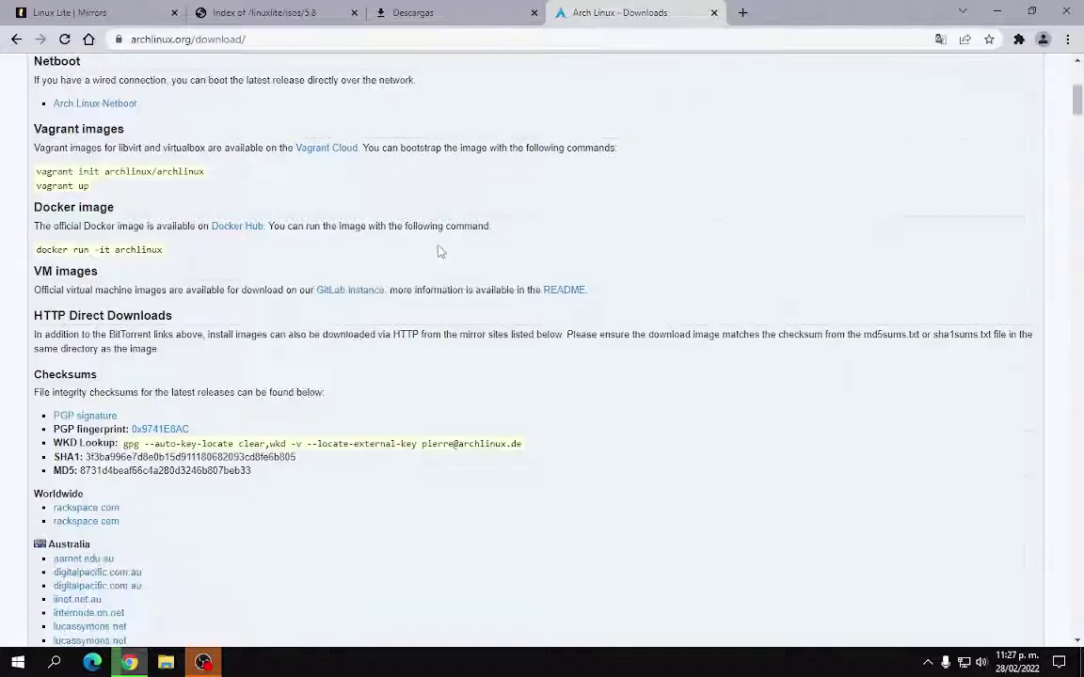
scroll(552, 276, "down", 1)
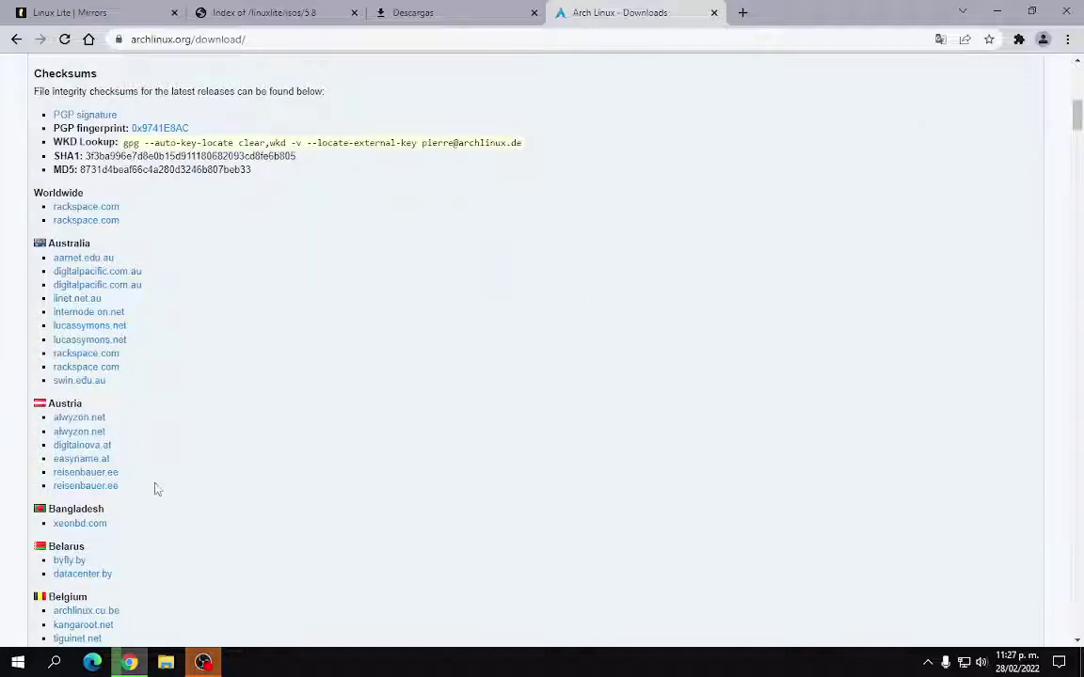
scroll(211, 348, "down", 2)
scroll(298, 357, "down", 7)
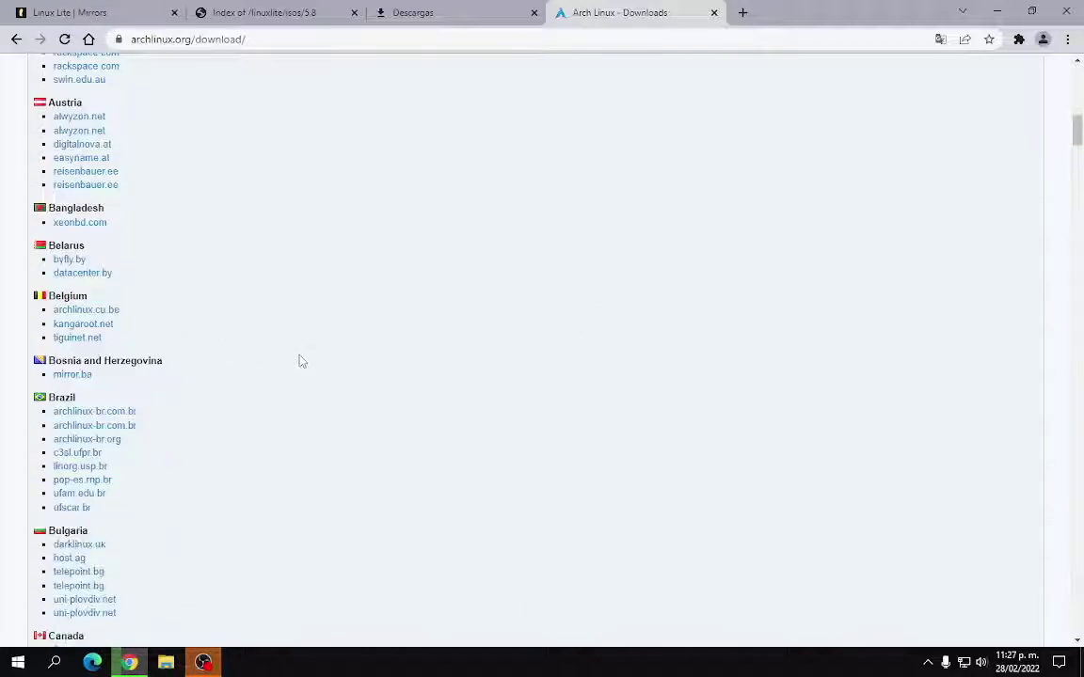
scroll(346, 356, "down", 2)
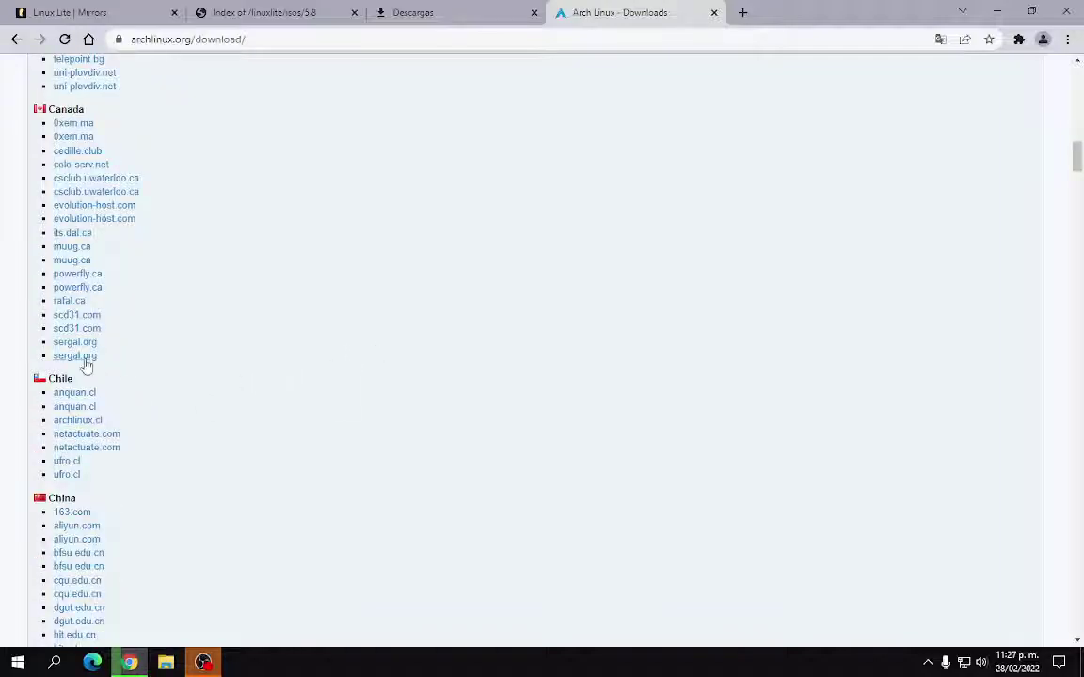
left_click(94, 183)
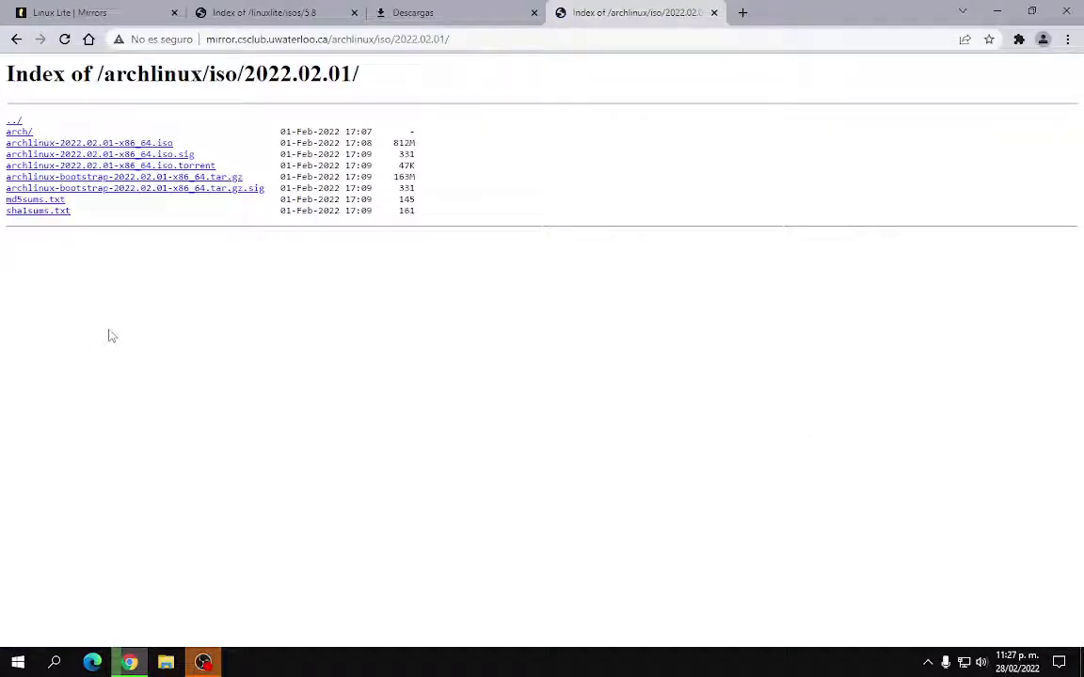
left_click(57, 145)
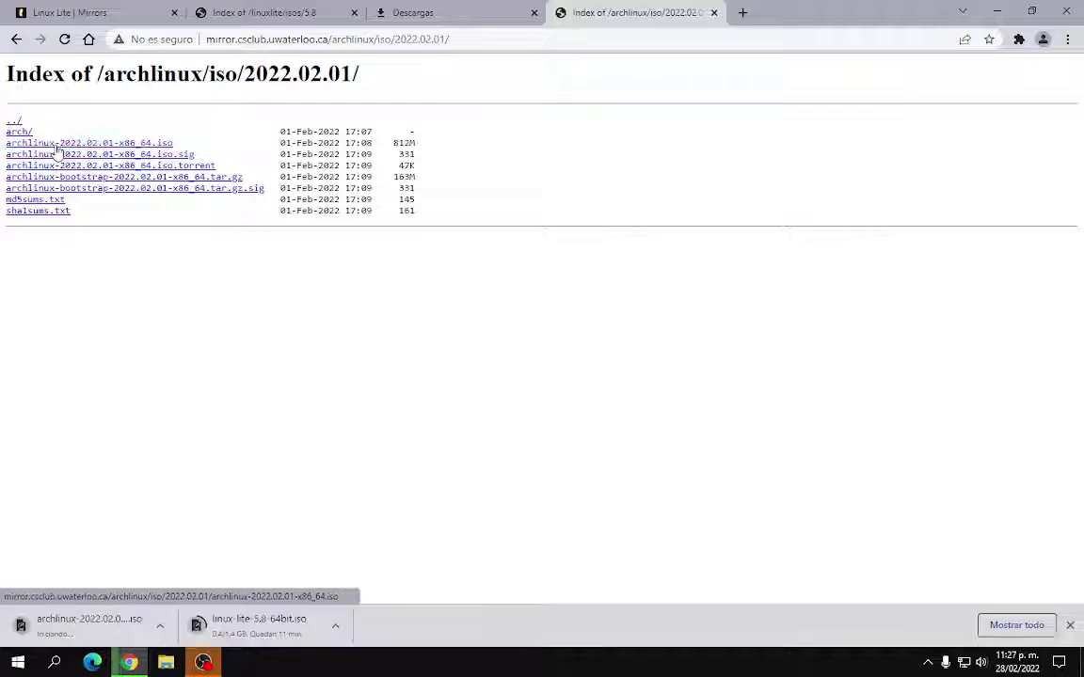
left_click_drag(395, 142, 469, 148)
left_click(605, 191)
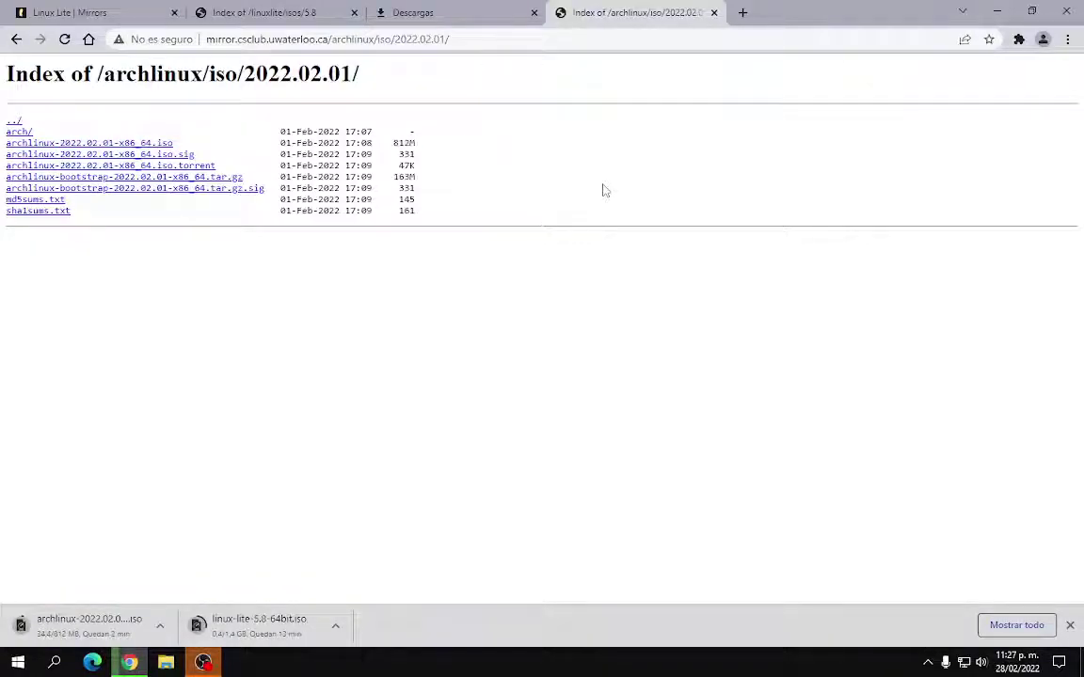
Check the progress of the Arch Linux and Linux Lite ISO downloads, and return to the Arch Linux mirror page
left_click(1016, 624)
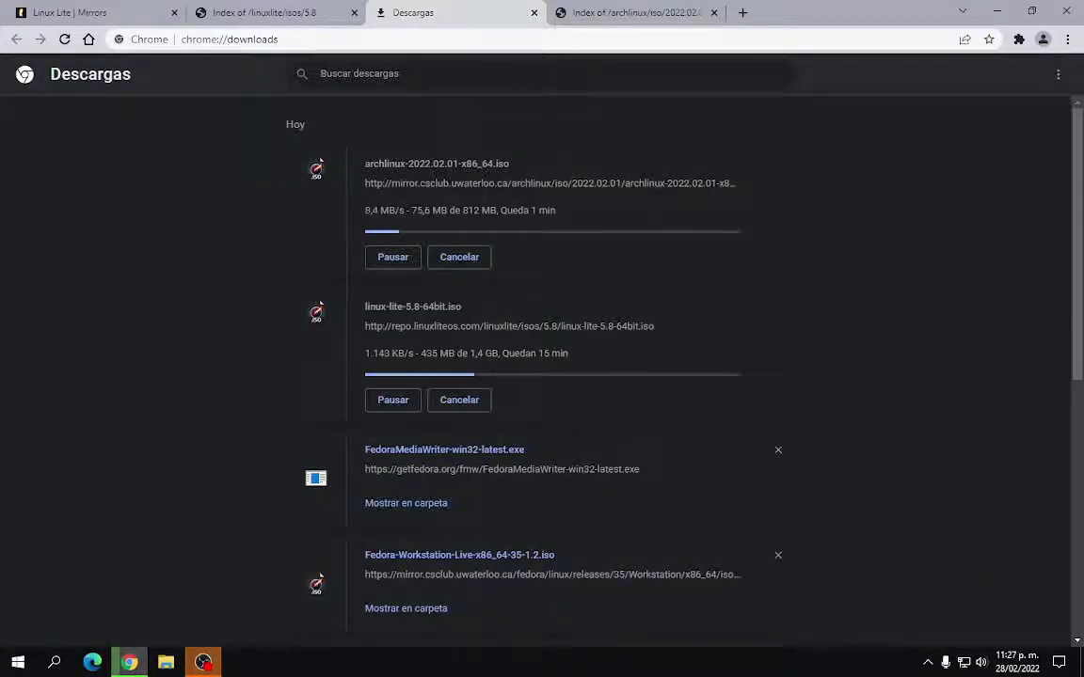
left_click(580, 15)
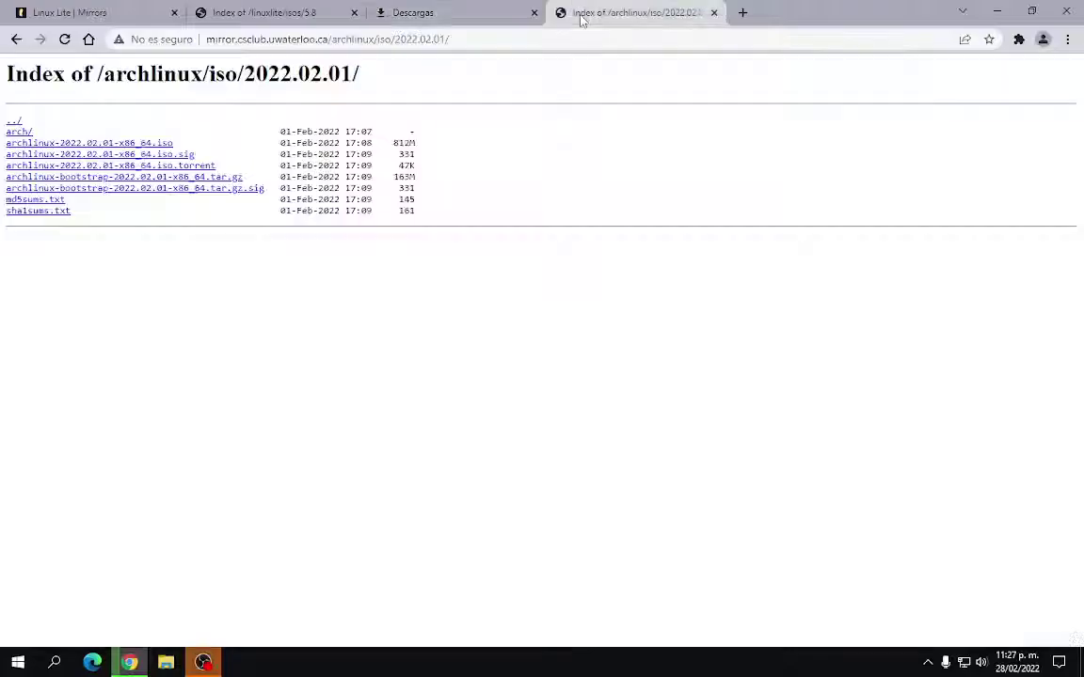
Go back to the Arch Linux downloads page and examine its Release Info section
left_click(16, 39)
scroll(380, 399, "up", 15)
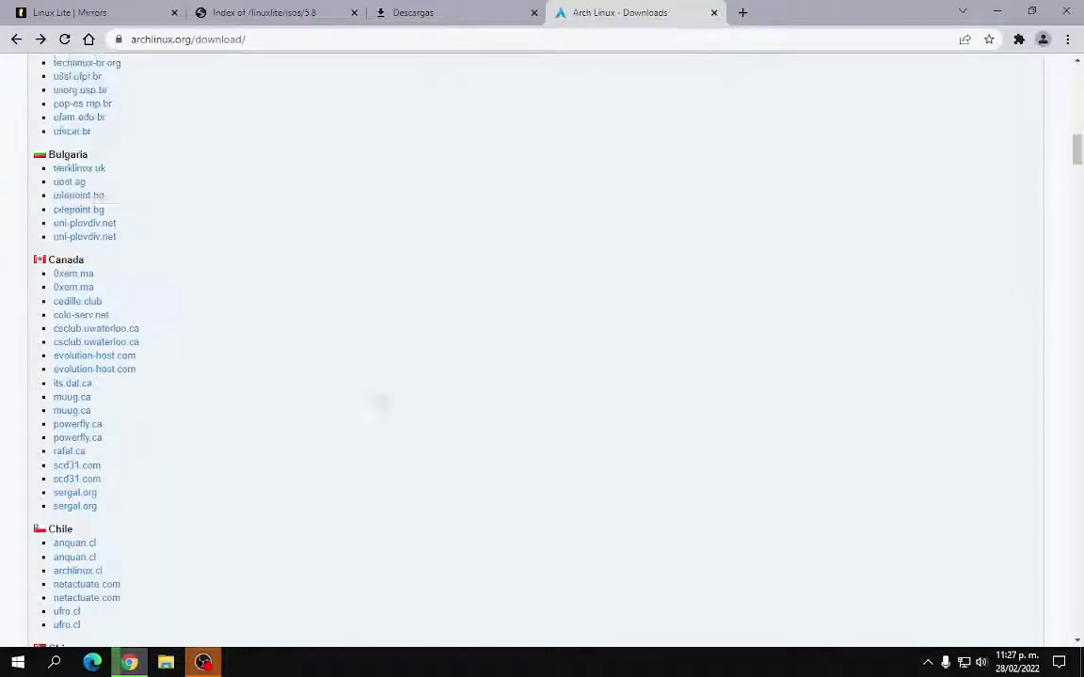
scroll(481, 470, "up", 3)
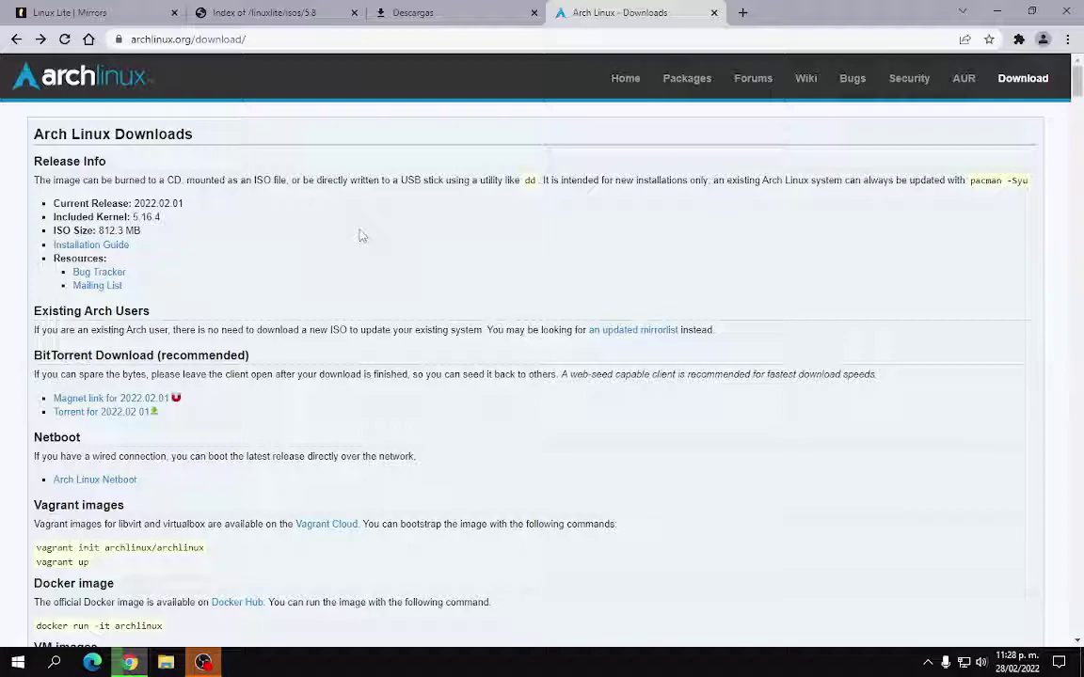
left_click_drag(151, 312, 17, 132)
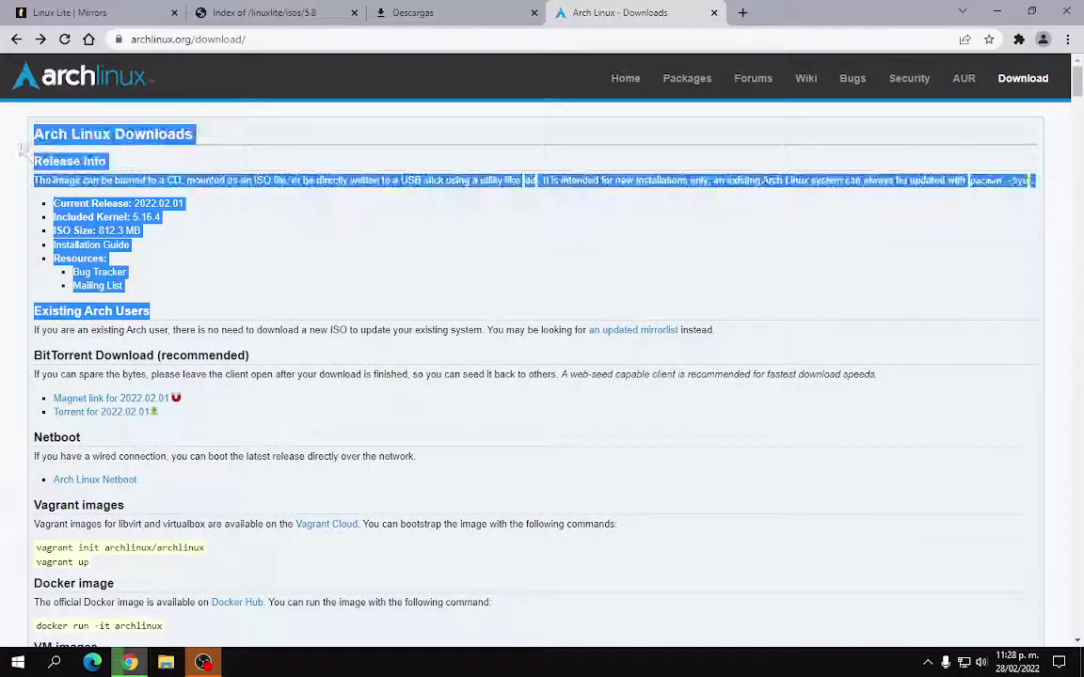
left_click(325, 281)
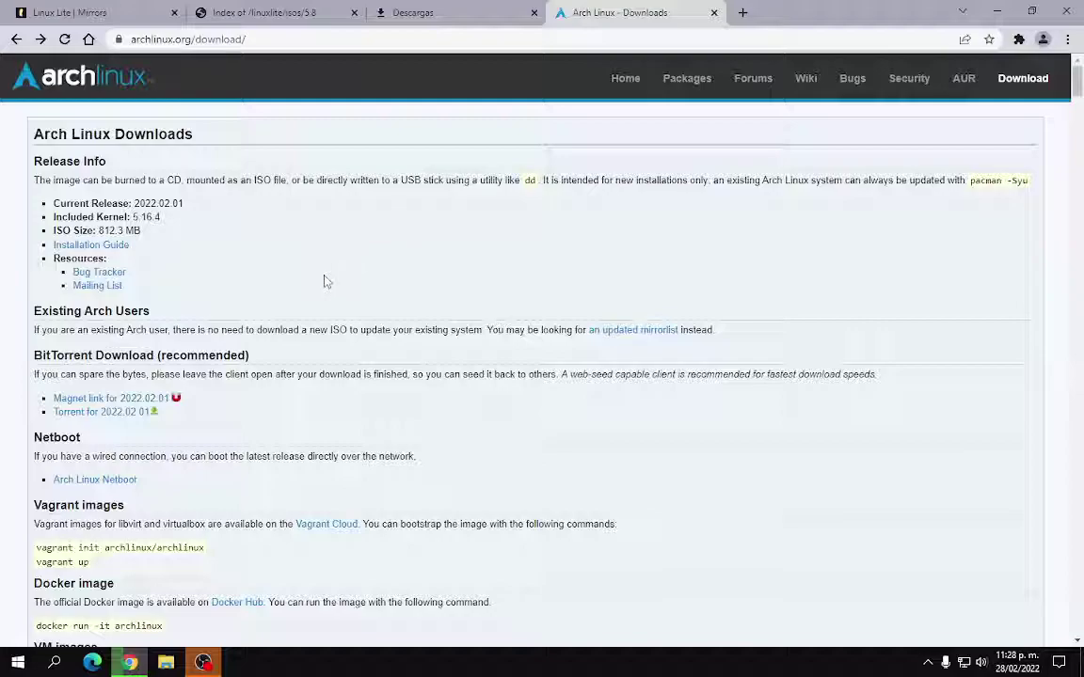
left_click_drag(188, 310, 33, 132)
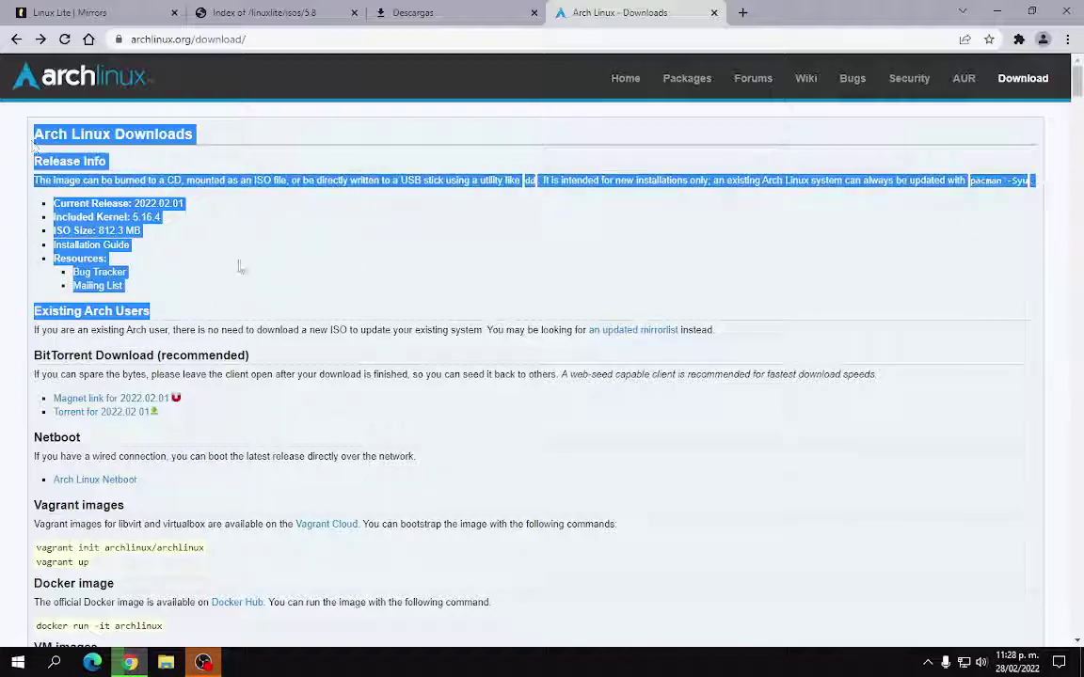
left_click(334, 291)
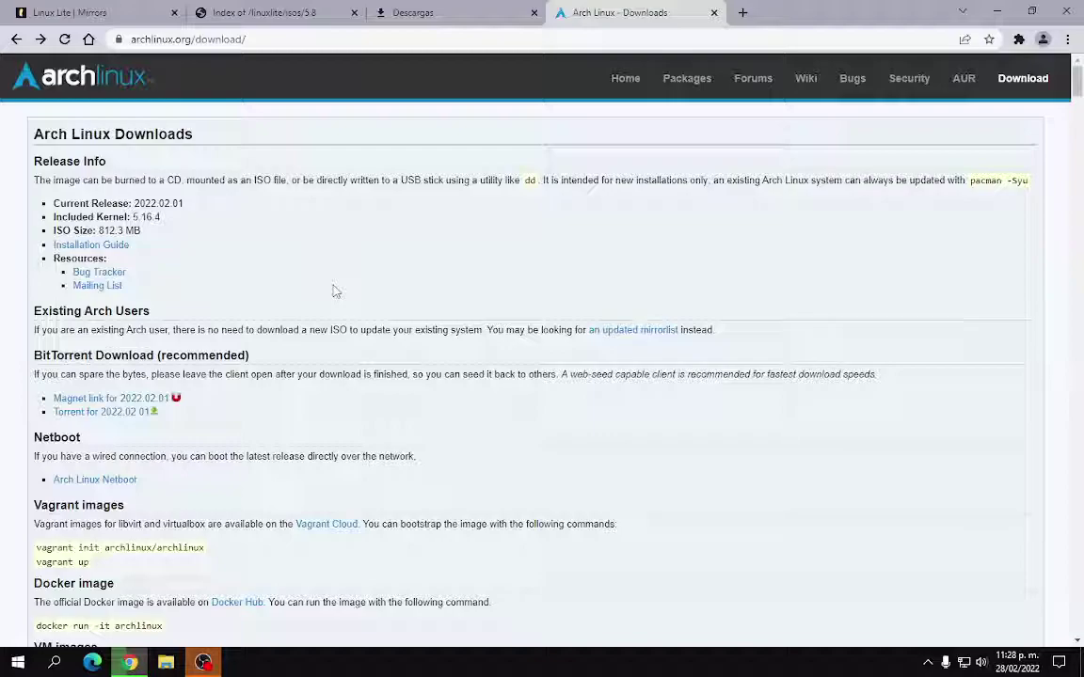
Search Google for "manajaro" and open the official Manjaro website from the results
left_click(91, 41)
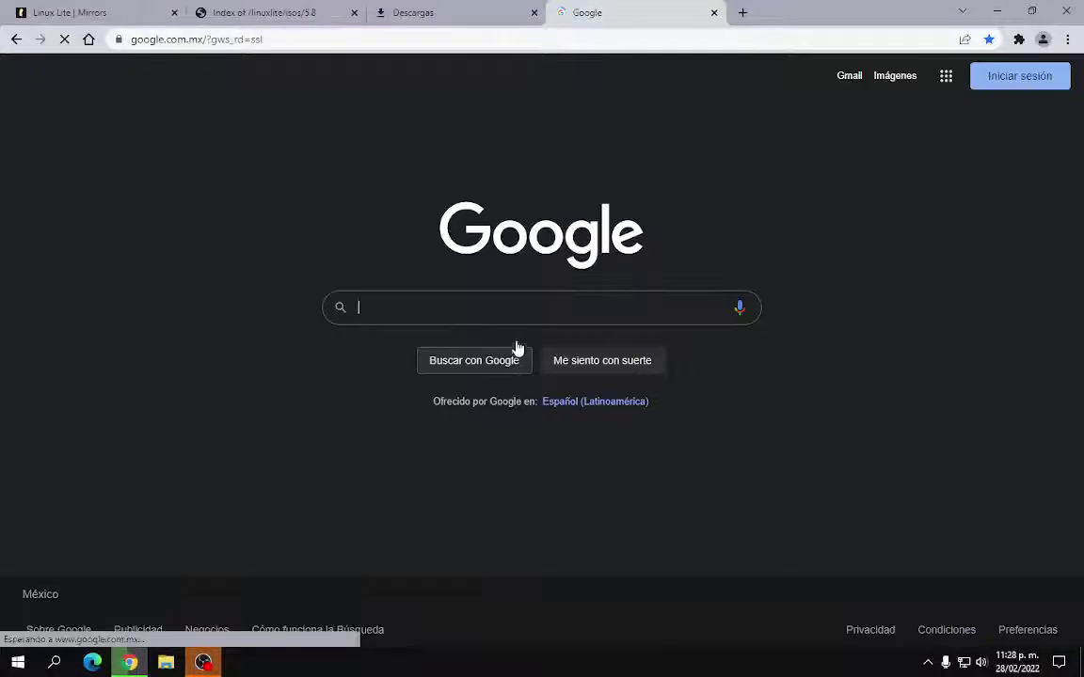
left_click(518, 308)
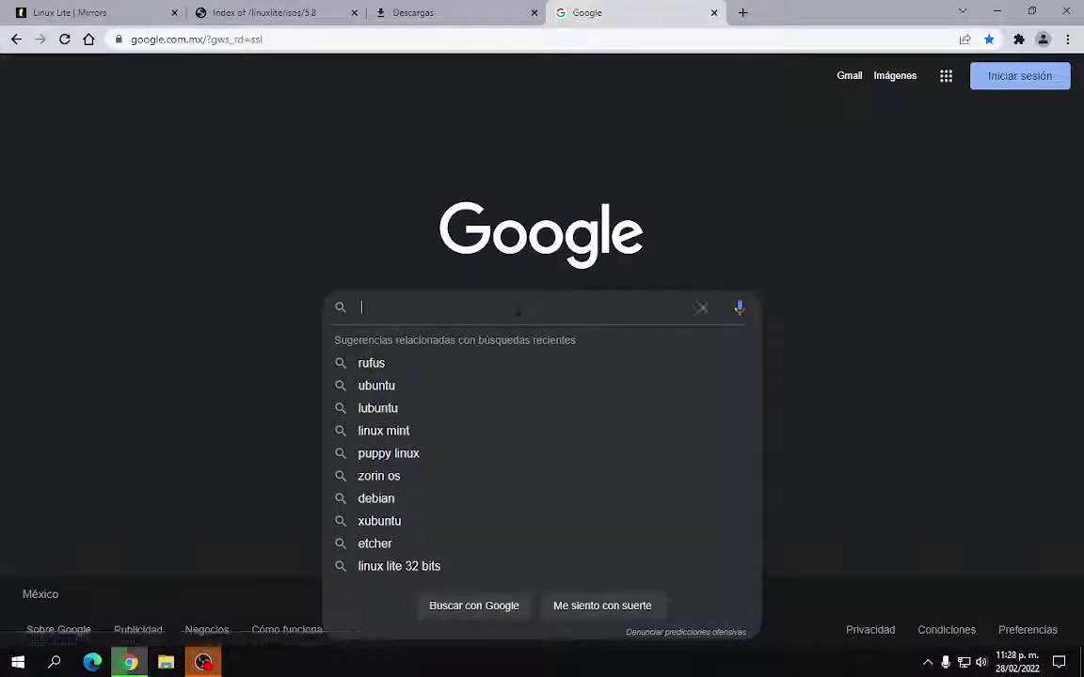
type("maj")
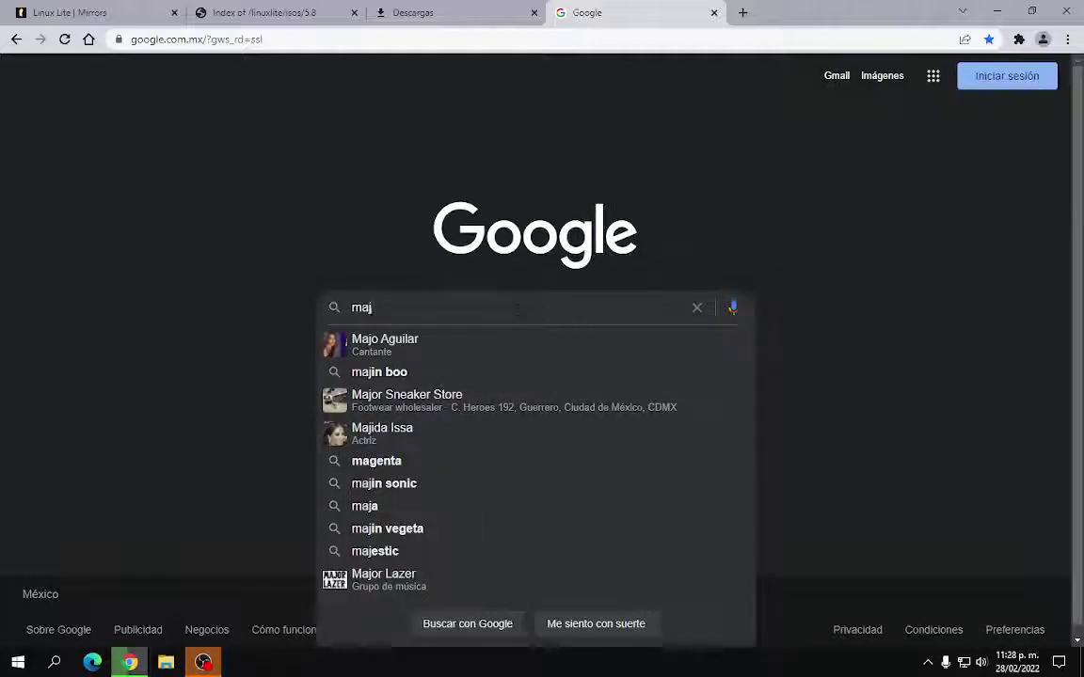
key("BackSpace")
type("m")
key("BackSpace")
type("najaro")
key("Return")
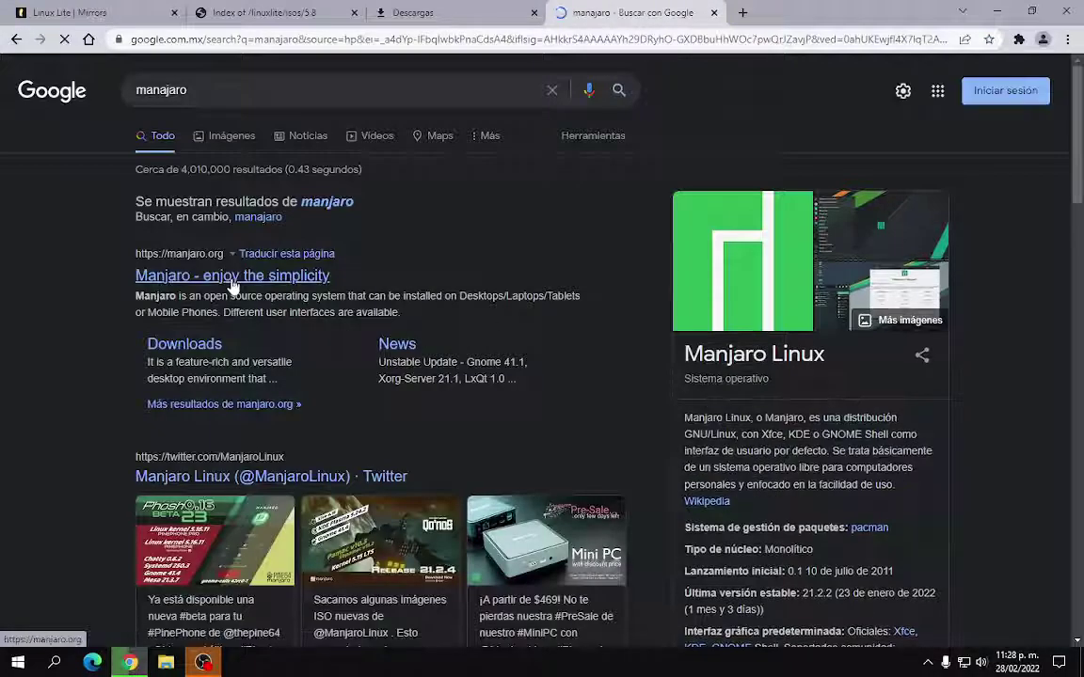
left_click(246, 285)
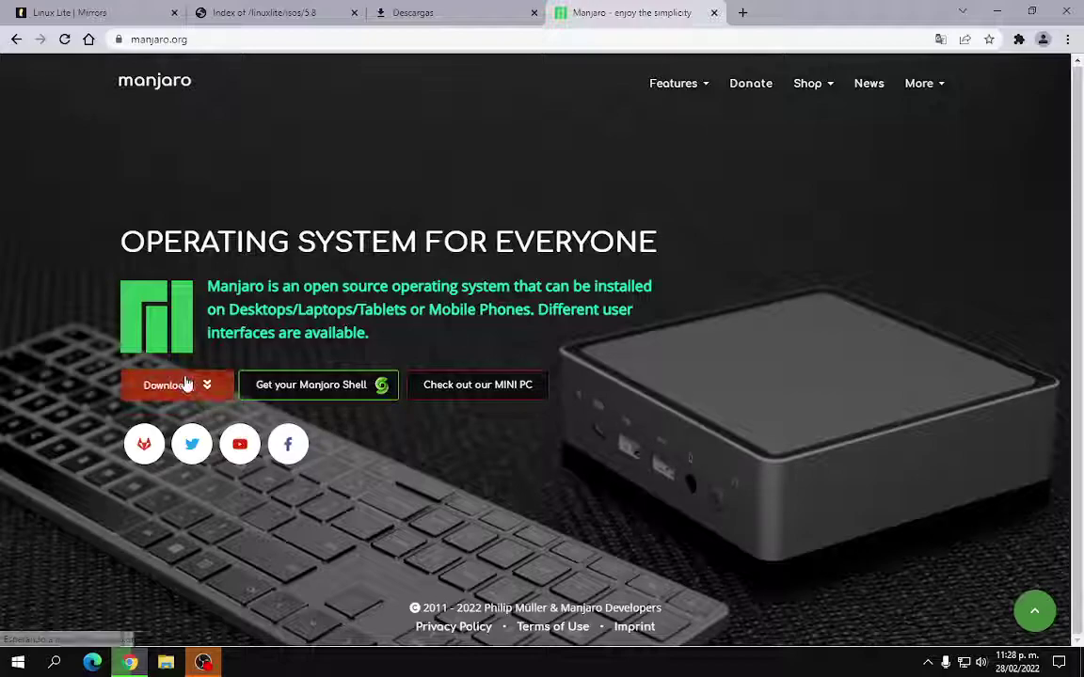
Open the Manjaro downloads page and look over the XFCE and KDE Plasma editions
left_click(214, 385)
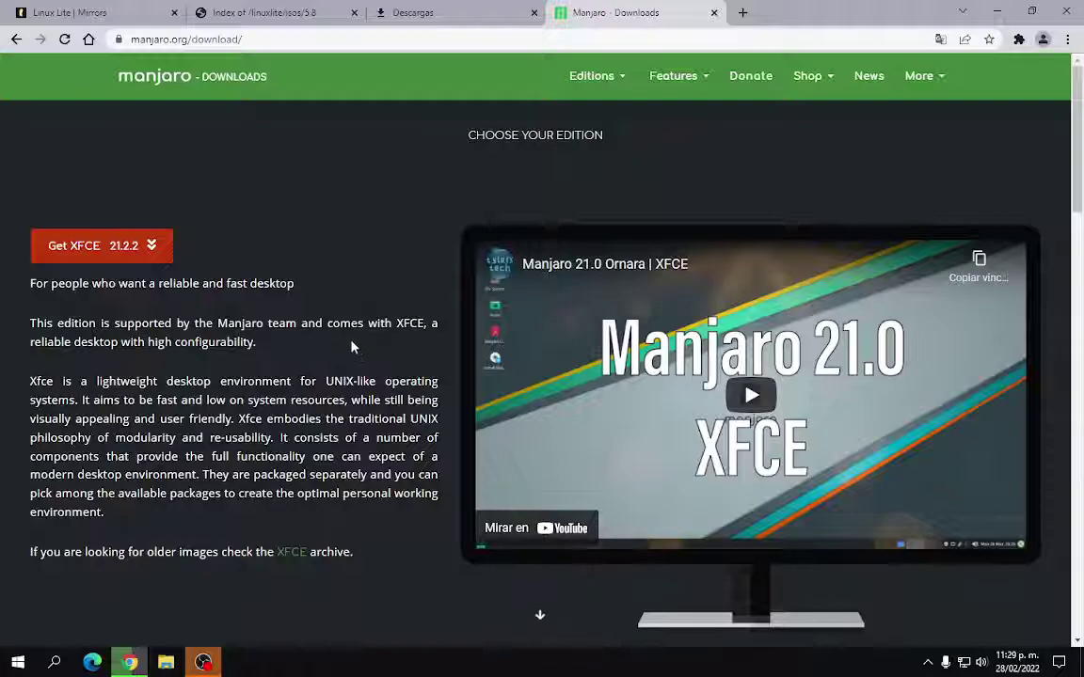
scroll(347, 349, "down", 10)
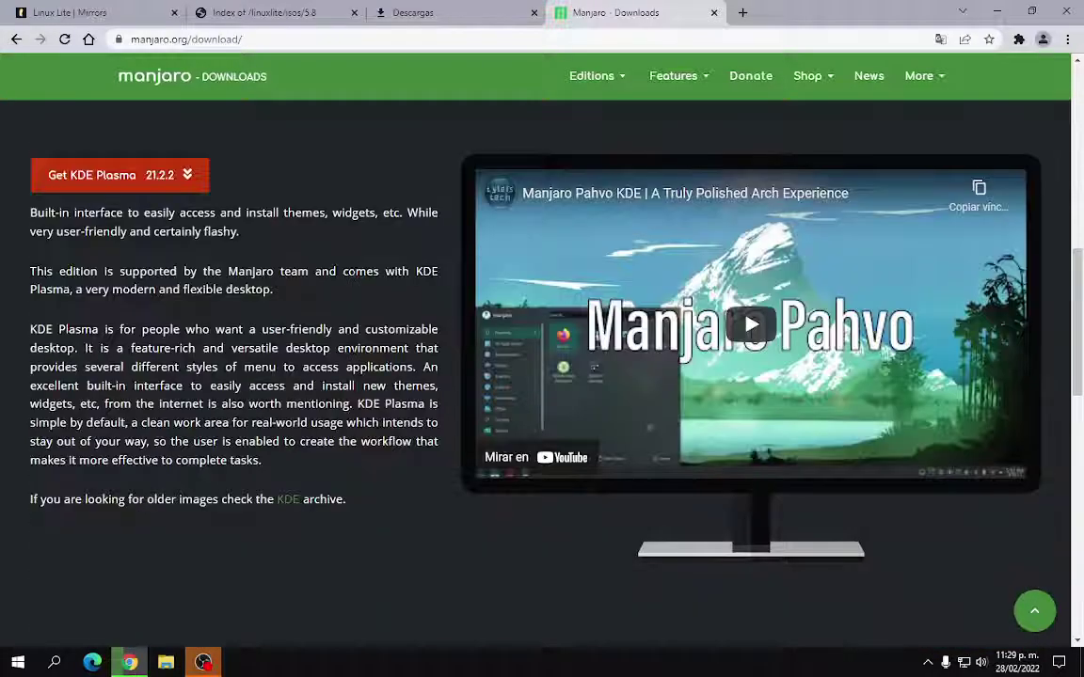
scroll(325, 355, "up", 11)
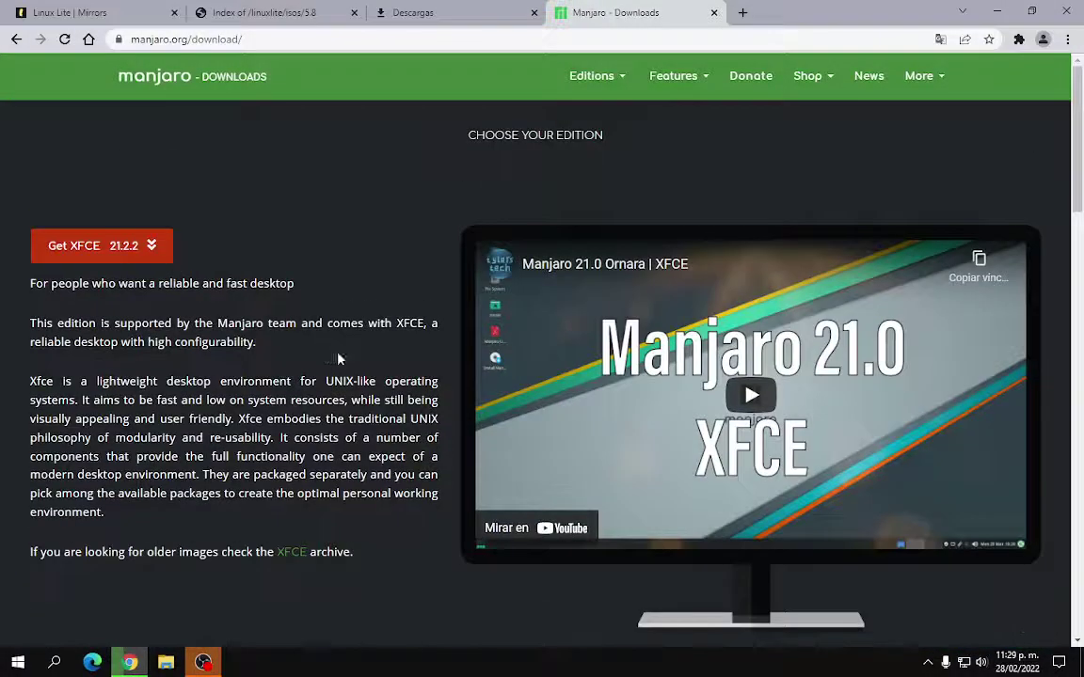
scroll(334, 356, "down", 1)
scroll(809, 320, "down", 1)
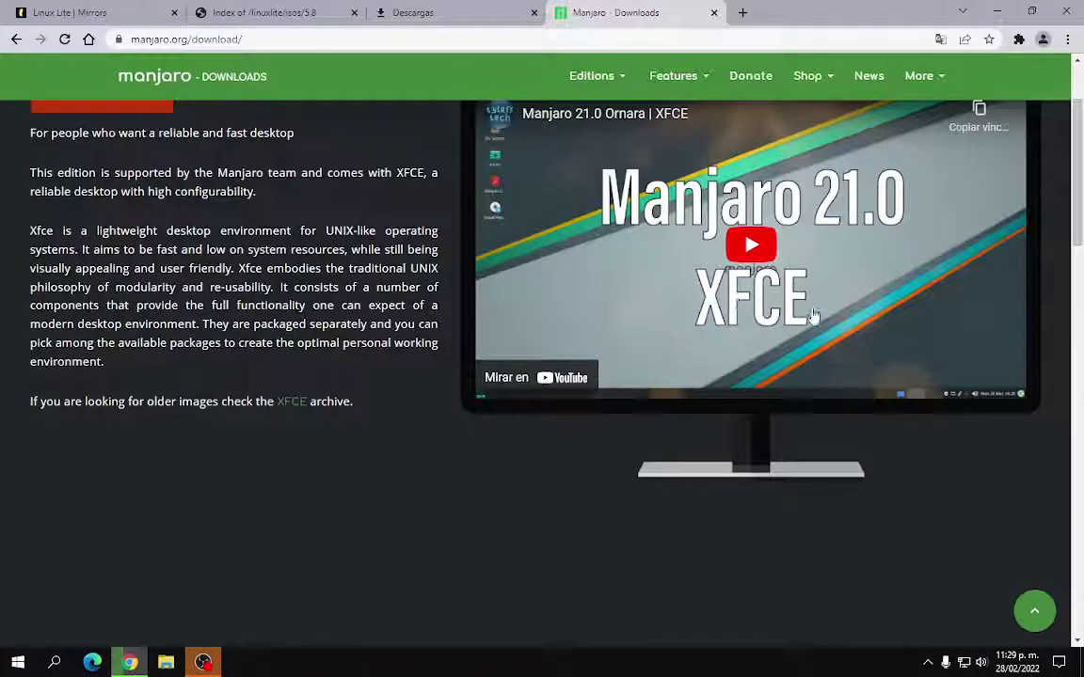
scroll(382, 415, "down", 5)
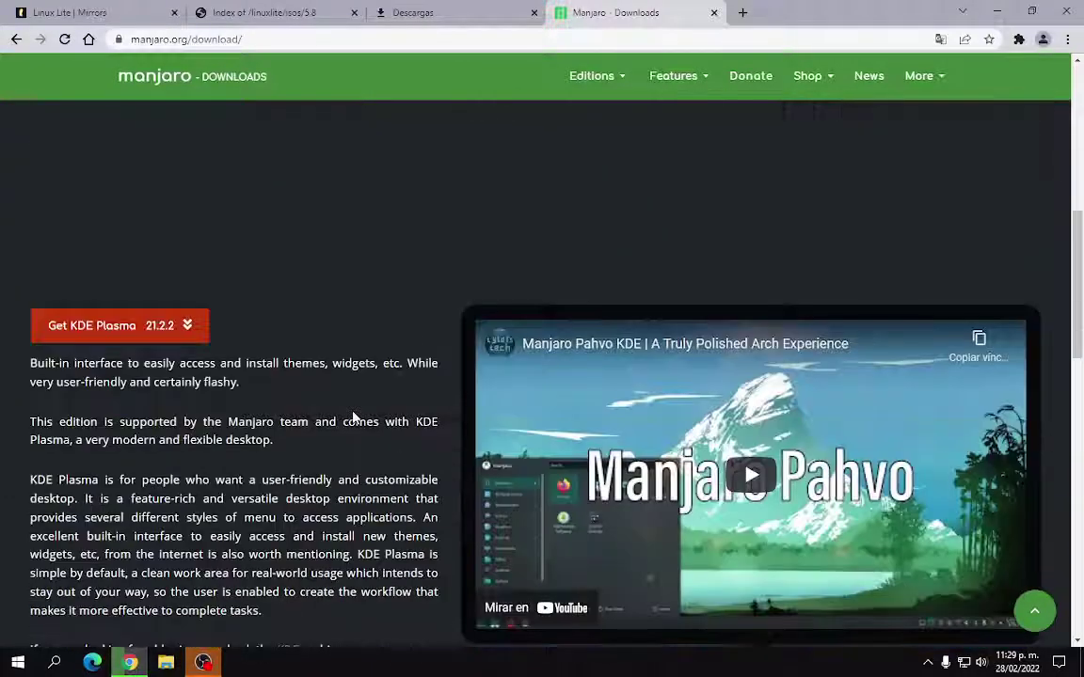
scroll(355, 417, "down", 2)
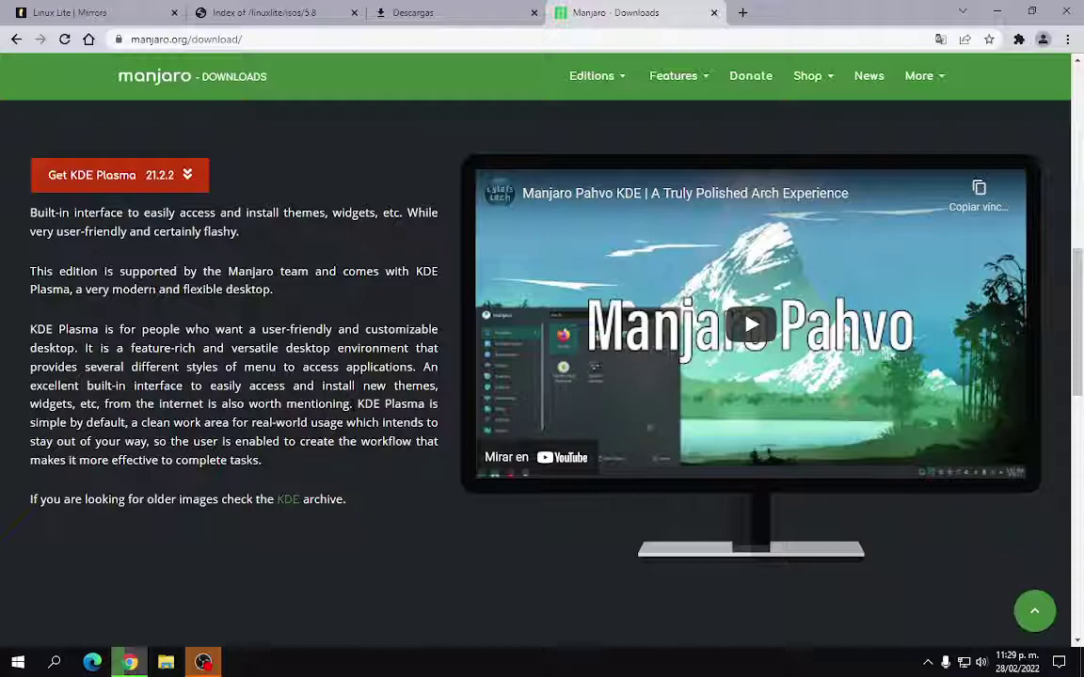
Examine the KDE Plasma edition's description and return to the XFCE edition at the start of the page
left_click_drag(263, 459, 30, 211)
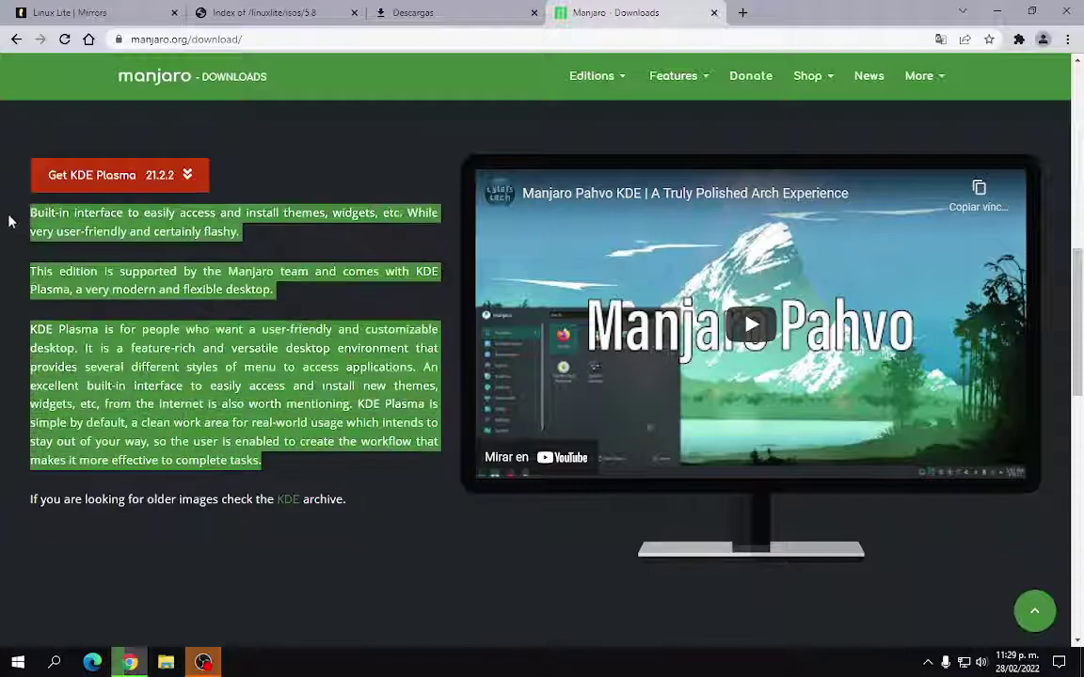
left_click(324, 276)
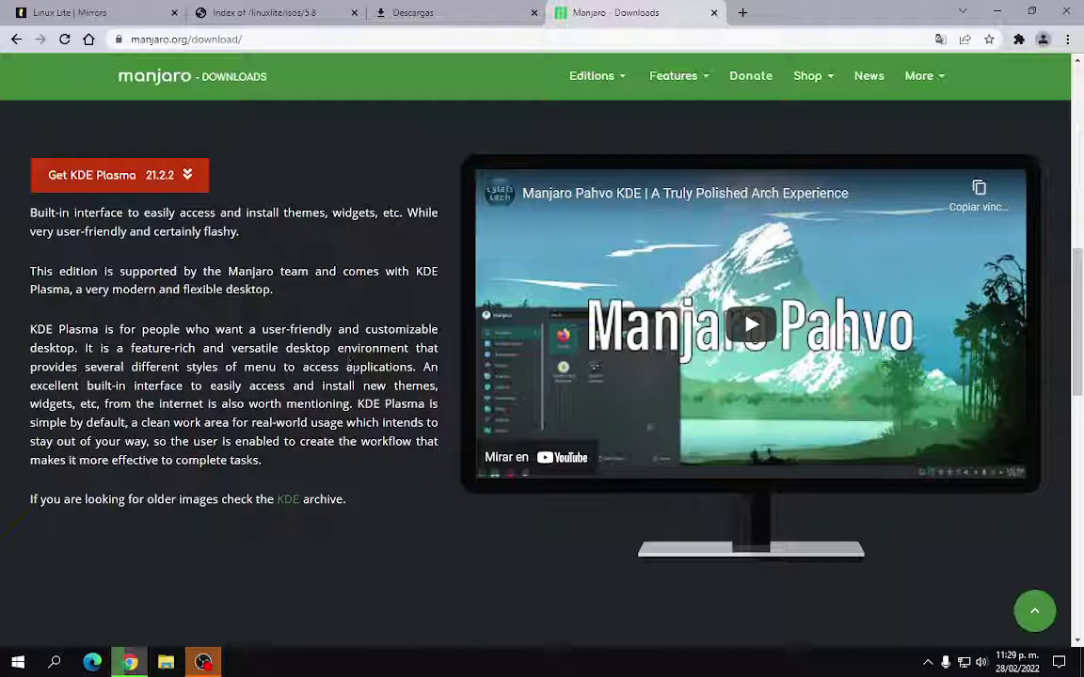
left_click_drag(263, 460, 62, 179)
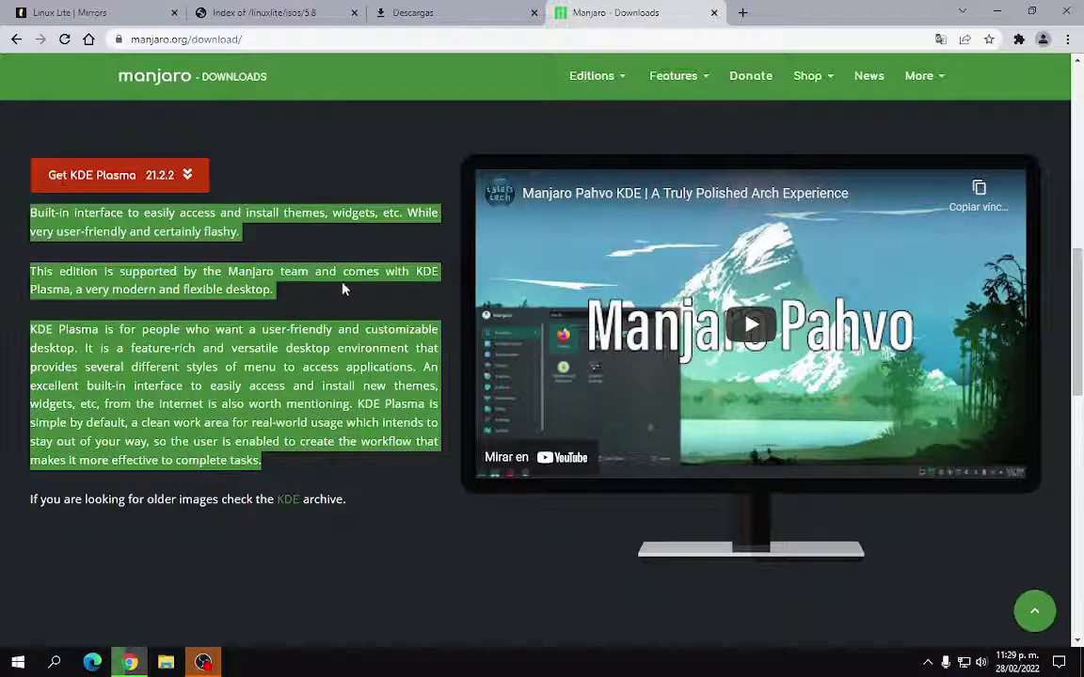
left_click(363, 306)
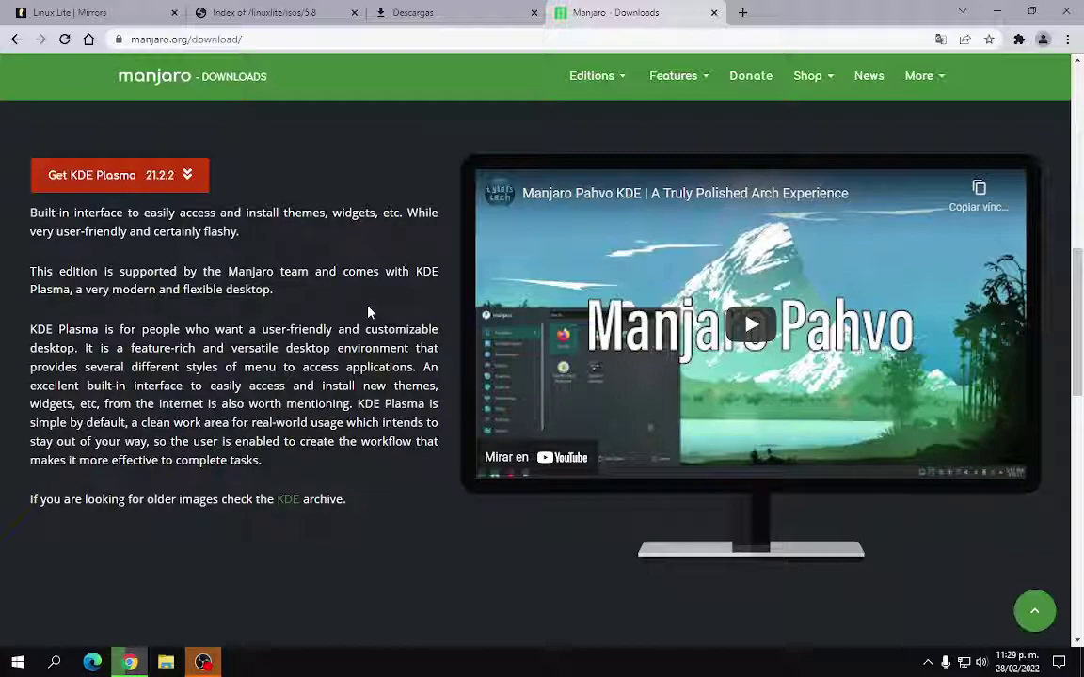
scroll(344, 480, "up", 6)
scroll(357, 473, "up", 2)
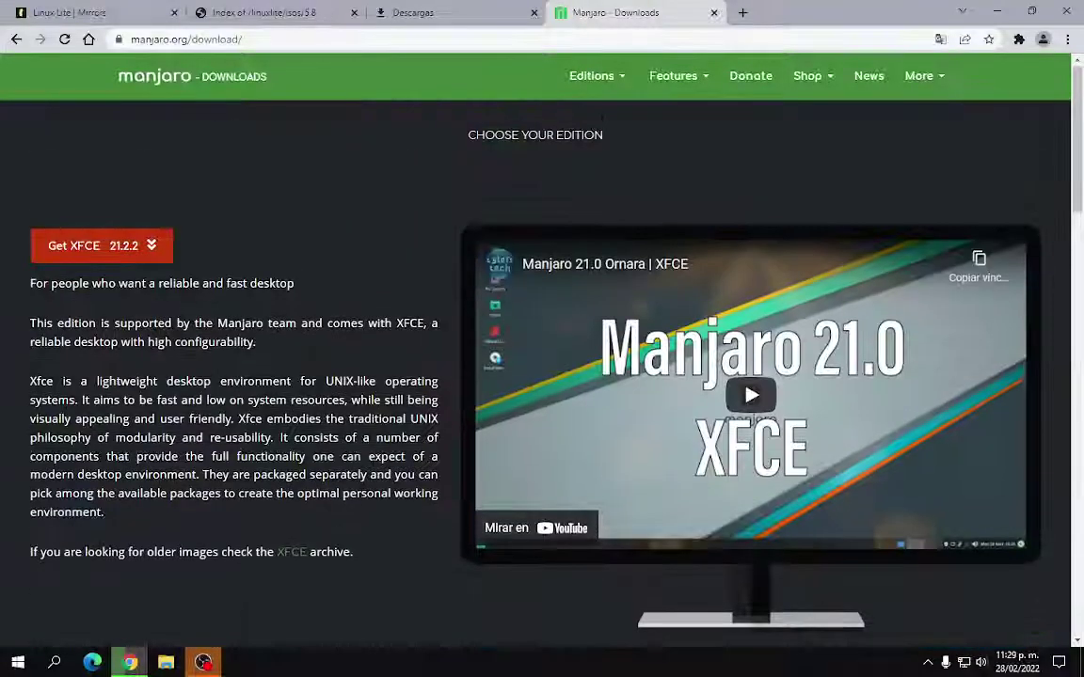
Look through the remaining desktop editions on the Manjaro downloads page, including GNOME
left_click(88, 39)
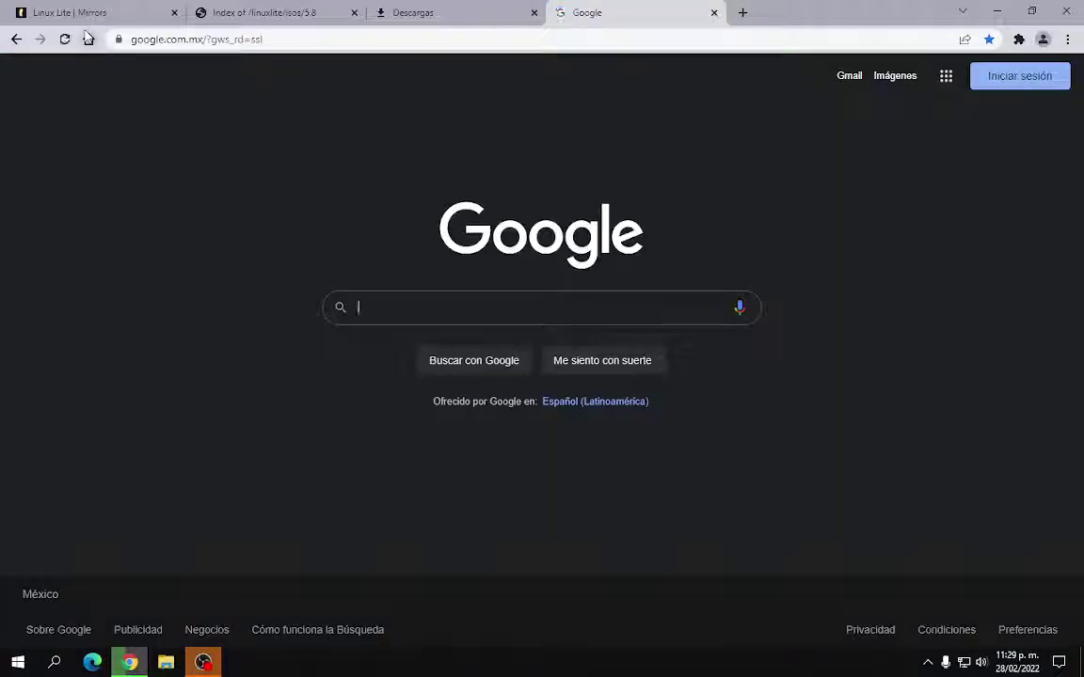
left_click(16, 38)
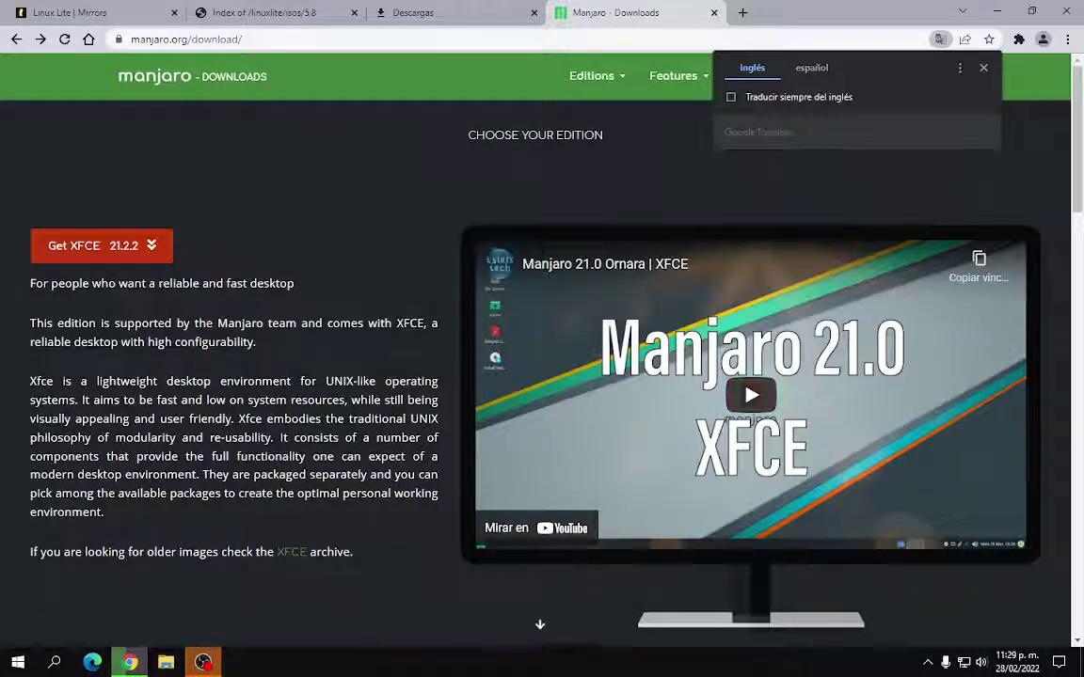
scroll(551, 382, "down", 10)
scroll(477, 447, "down", 6)
scroll(423, 392, "down", 1)
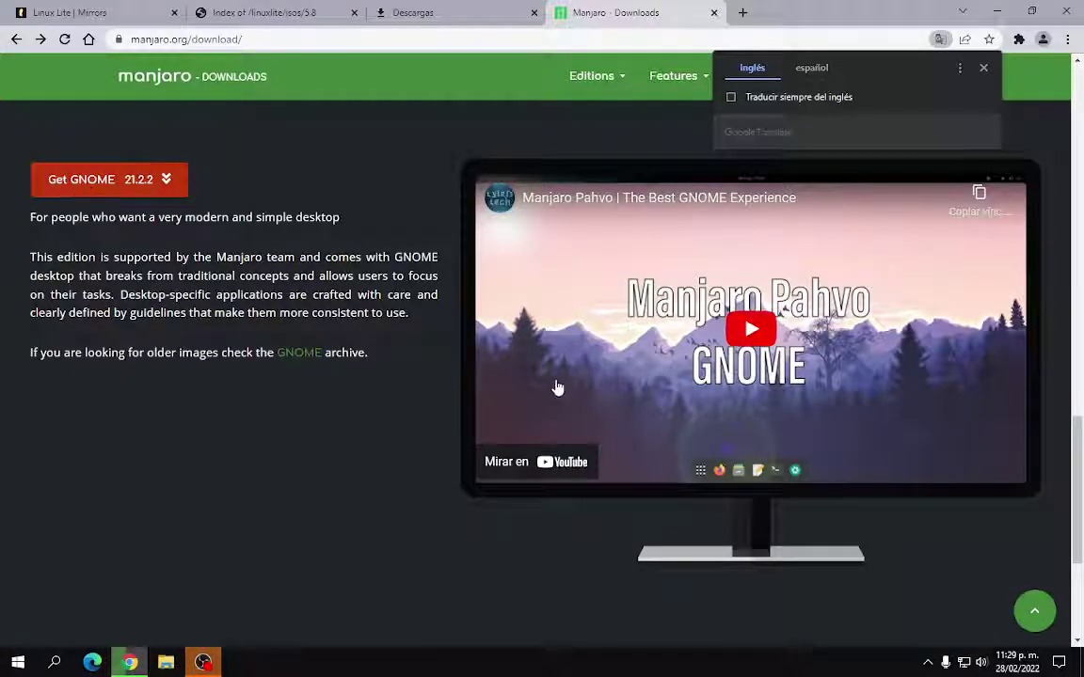
scroll(356, 454, "down", 3)
scroll(355, 454, "up", 4)
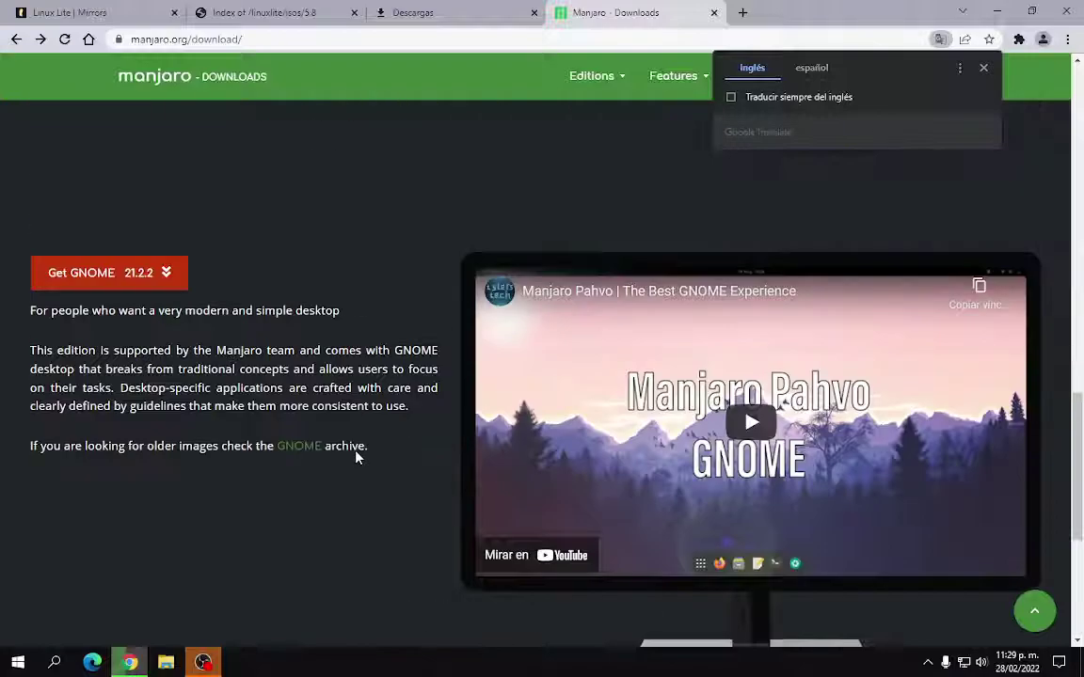
scroll(355, 457, "up", 10)
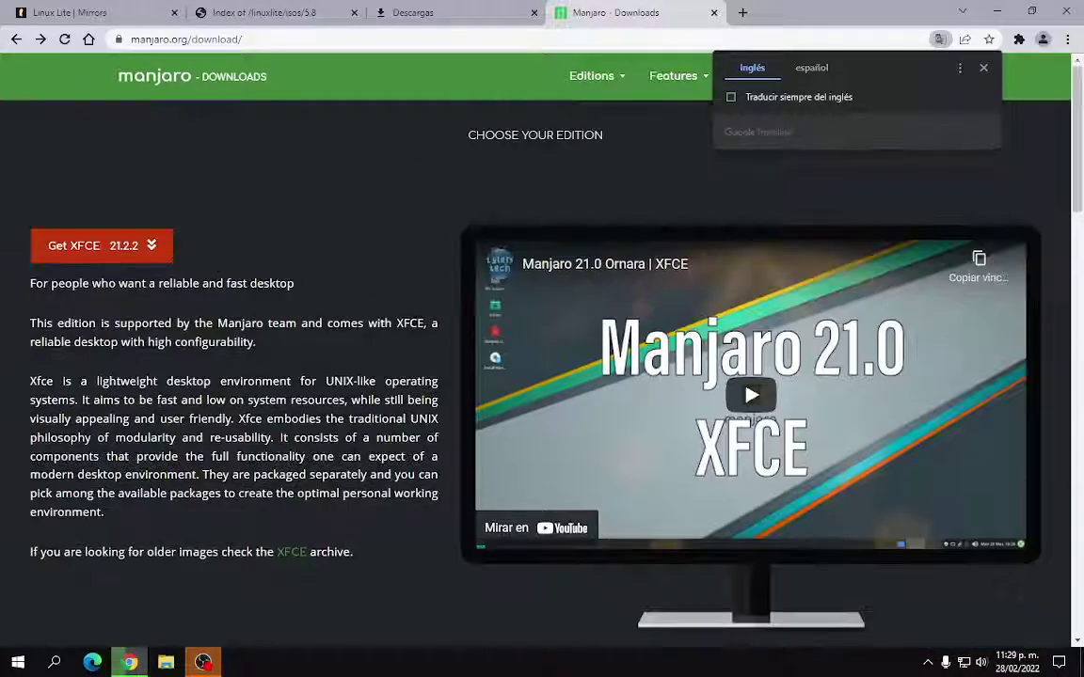
Search Google for "manjaro mate" and open the Mate edition page on the Manjaro website
left_click(88, 38)
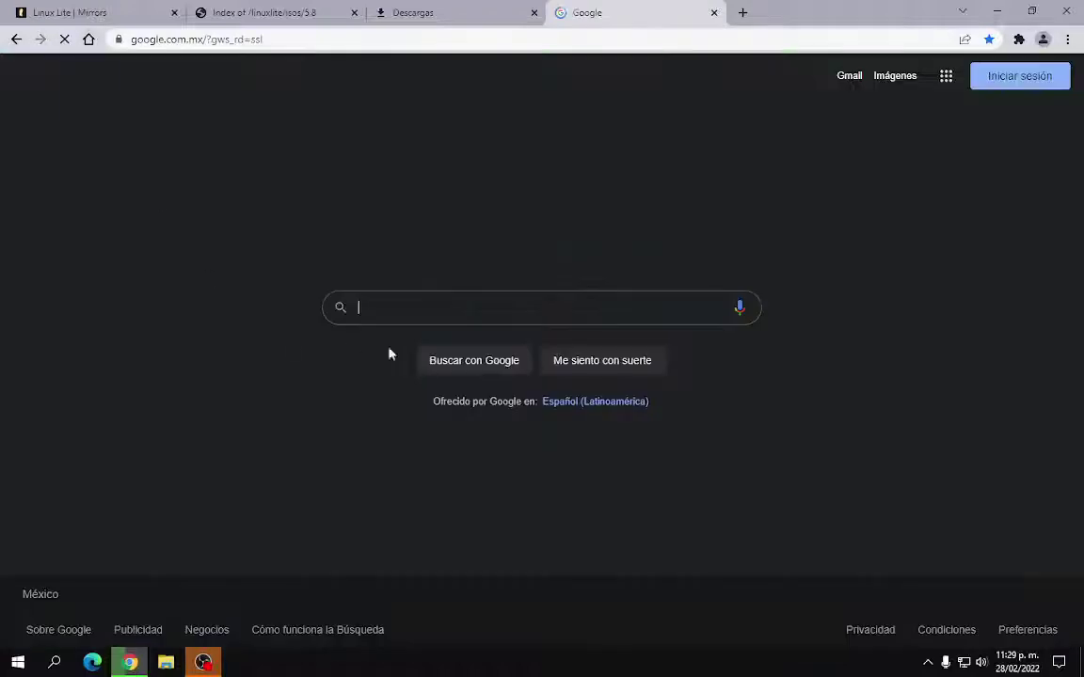
left_click(465, 317)
type("manjaro mate")
key("Return")
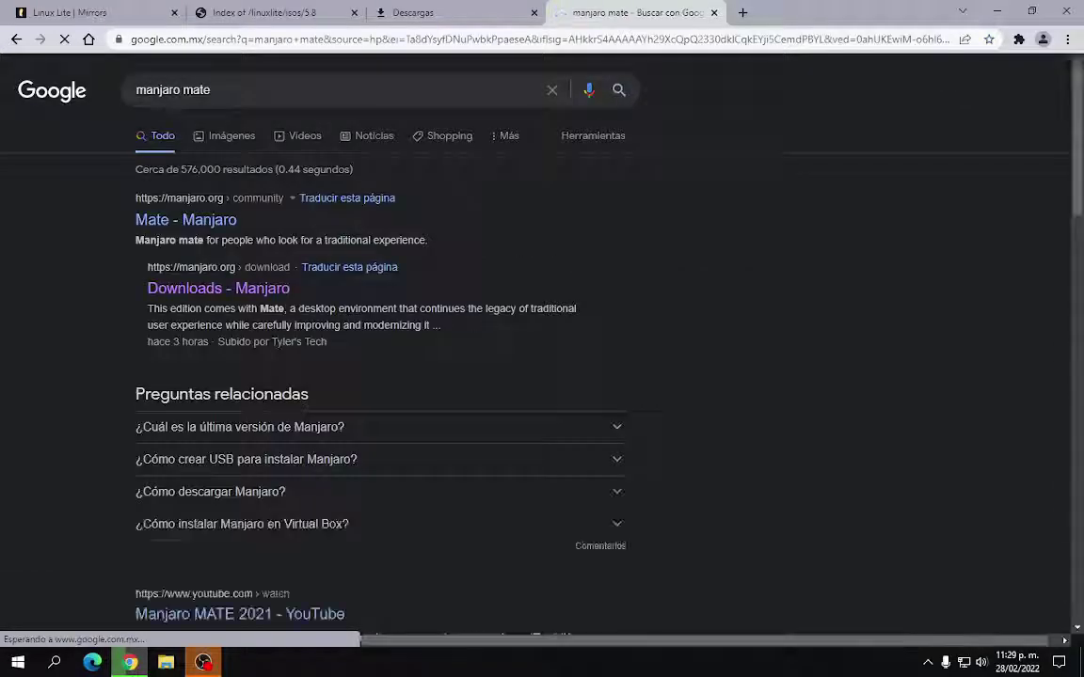
left_click(176, 220)
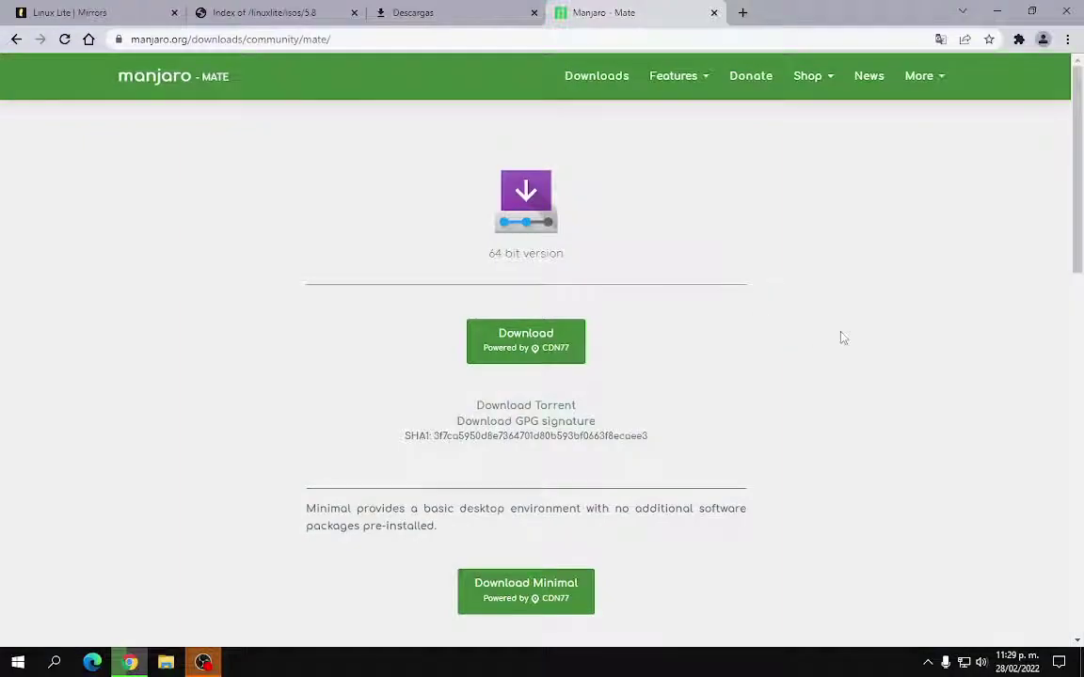
Examine the full and minimal 64-bit download options for Manjaro Mate
scroll(845, 352, "down", 3)
scroll(847, 355, "up", 2)
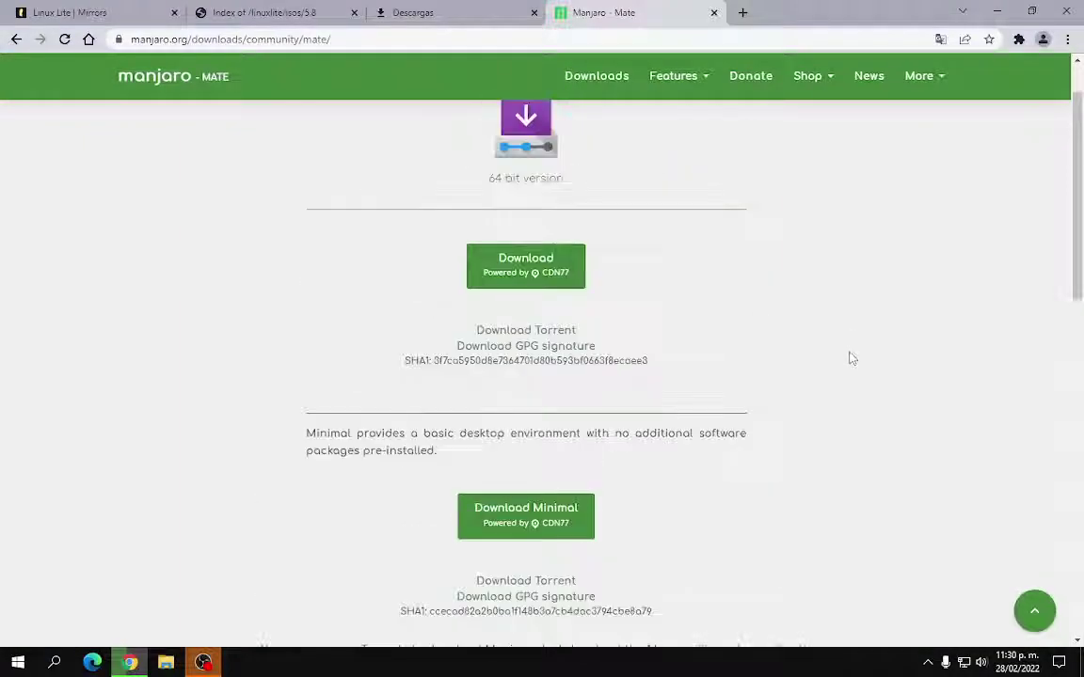
scroll(854, 361, "up", 1)
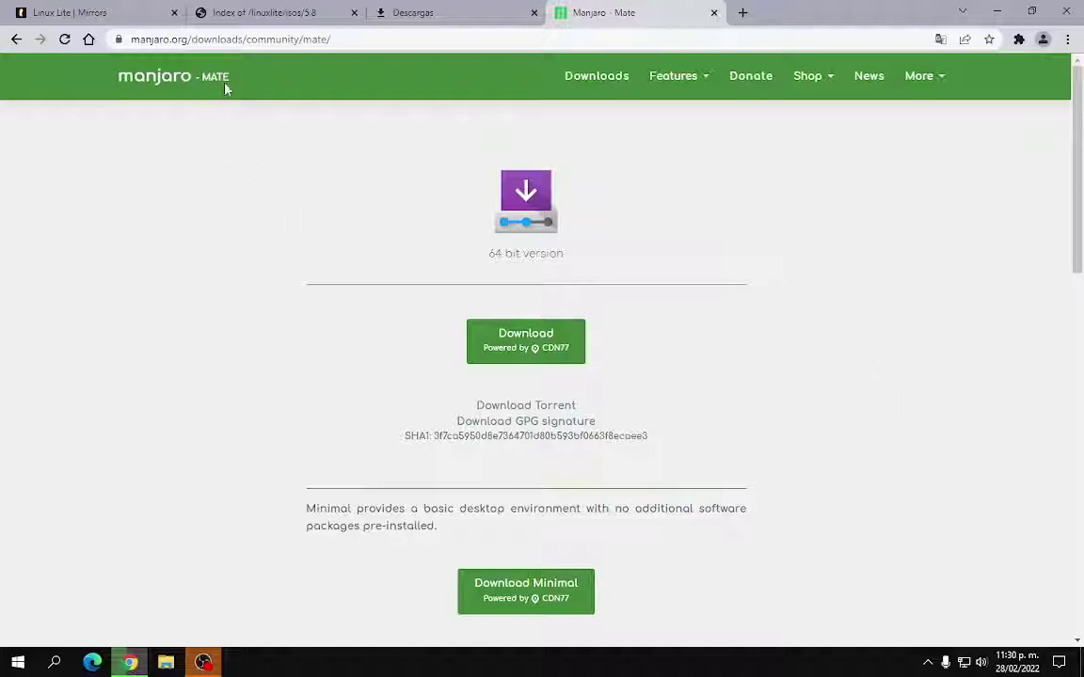
scroll(838, 316, "down", 3)
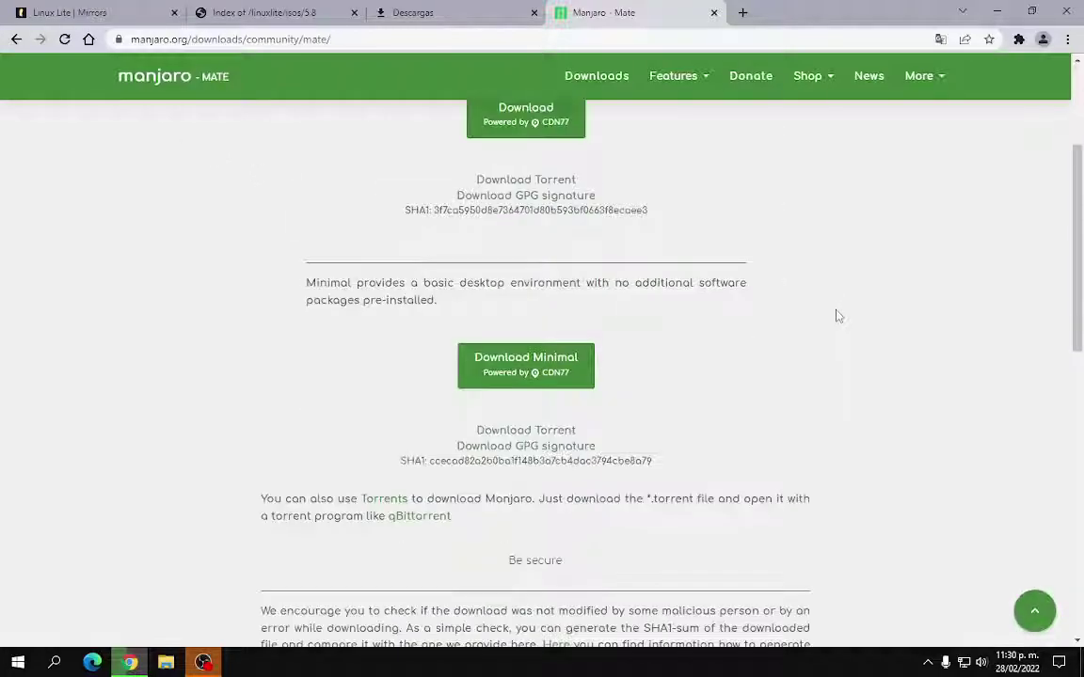
Examine the Manjaro Mate page's full and minimal download options, torrent note and security verification section
scroll(838, 317, "down", 7)
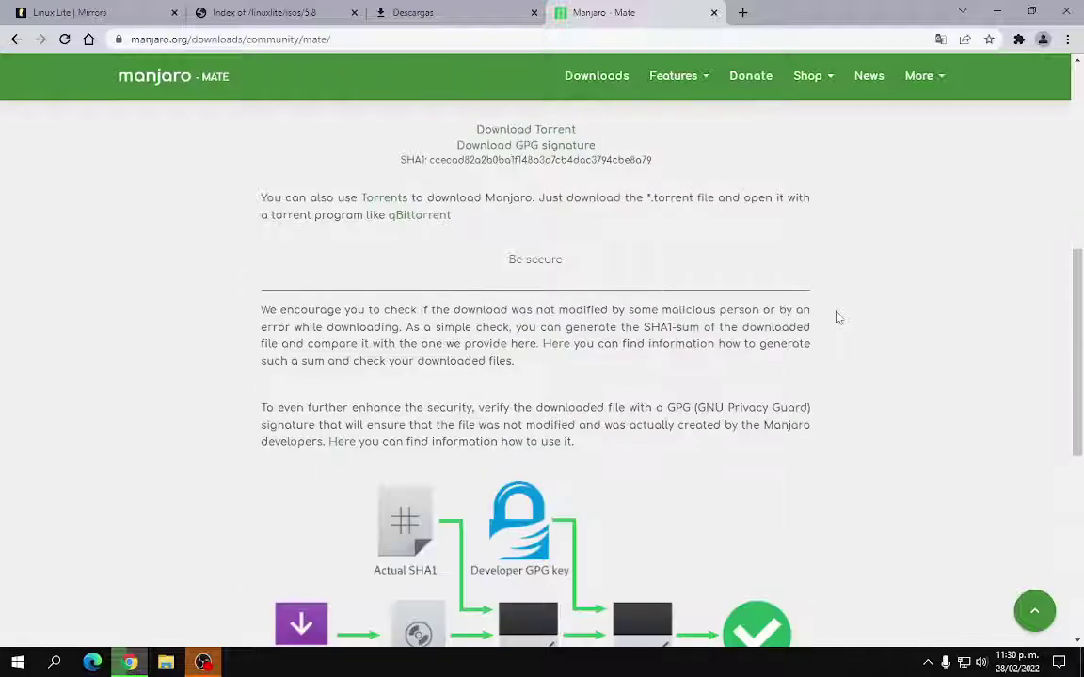
scroll(839, 318, "up", 4)
scroll(838, 318, "up", 6)
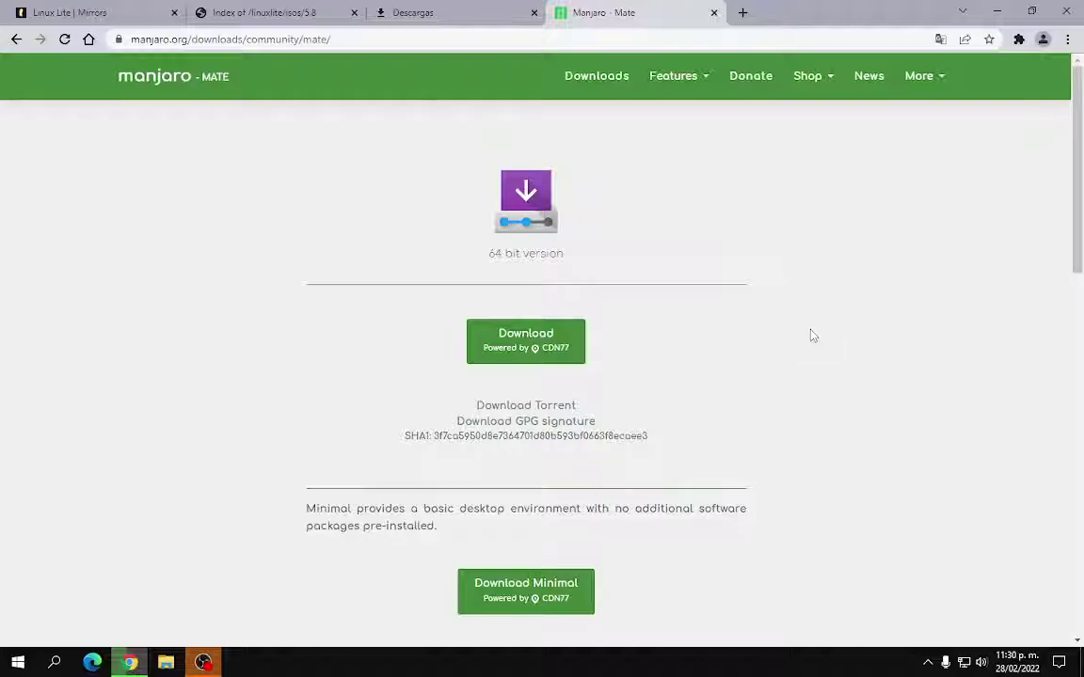
scroll(788, 409, "down", 1)
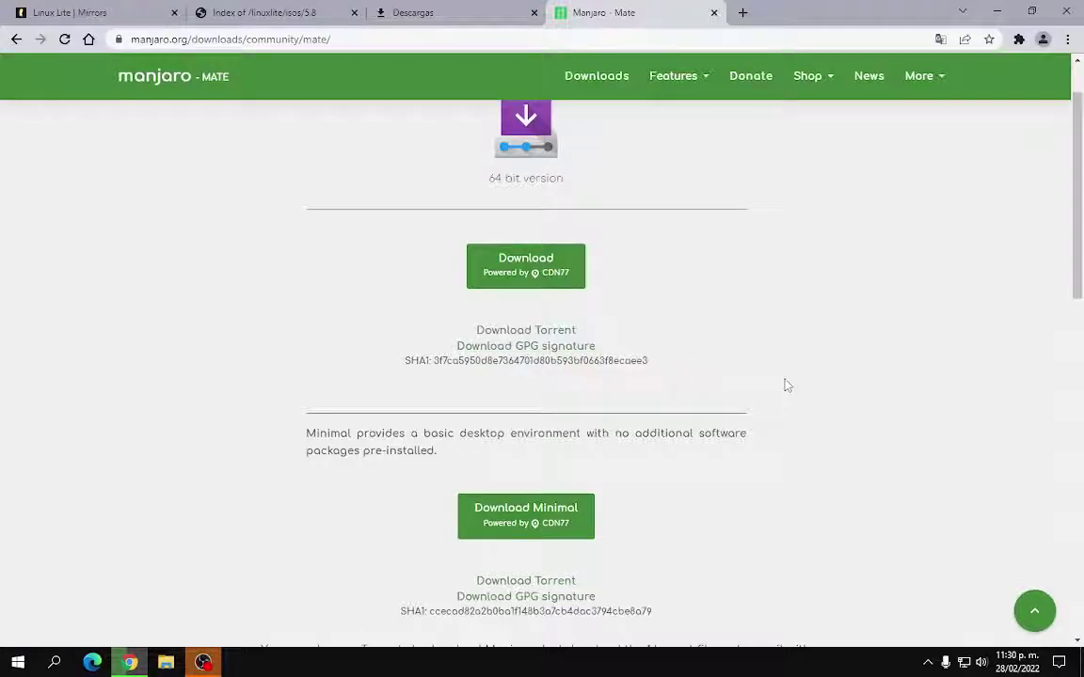
scroll(767, 369, "down", 1)
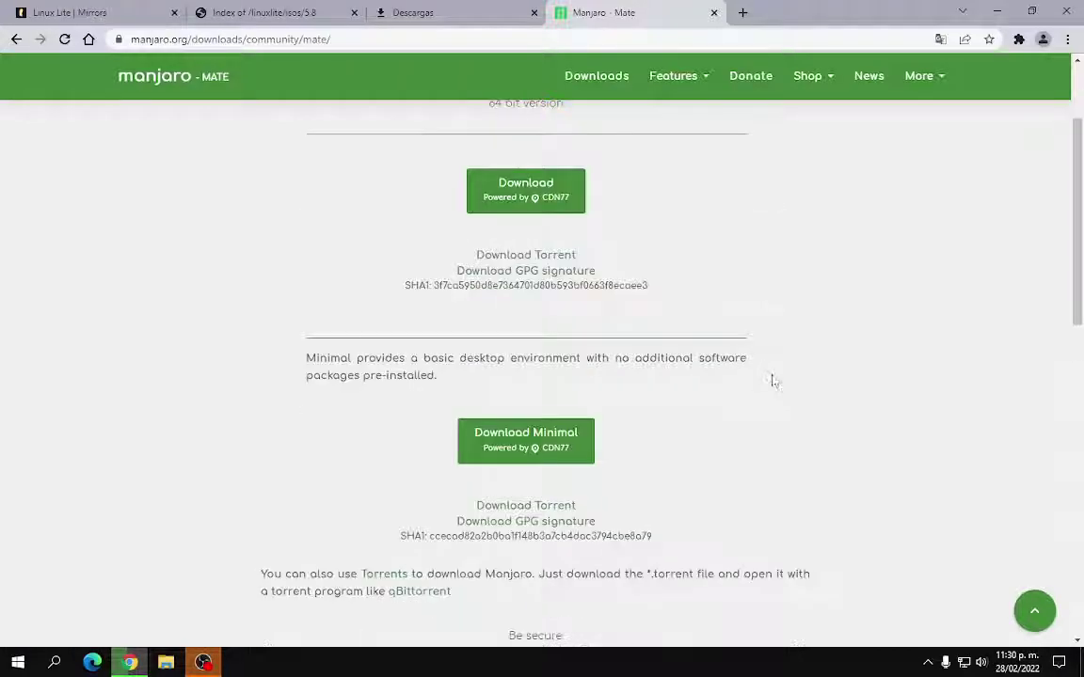
scroll(737, 463, "up", 2)
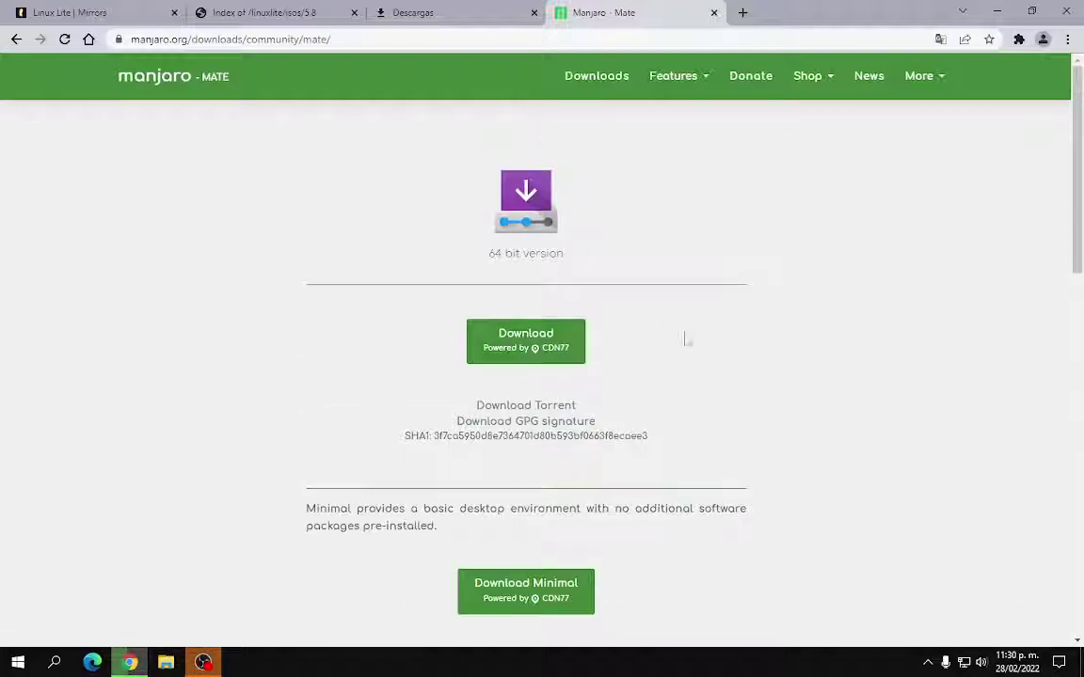
scroll(479, 246, "down", 1)
scroll(824, 367, "down", 8)
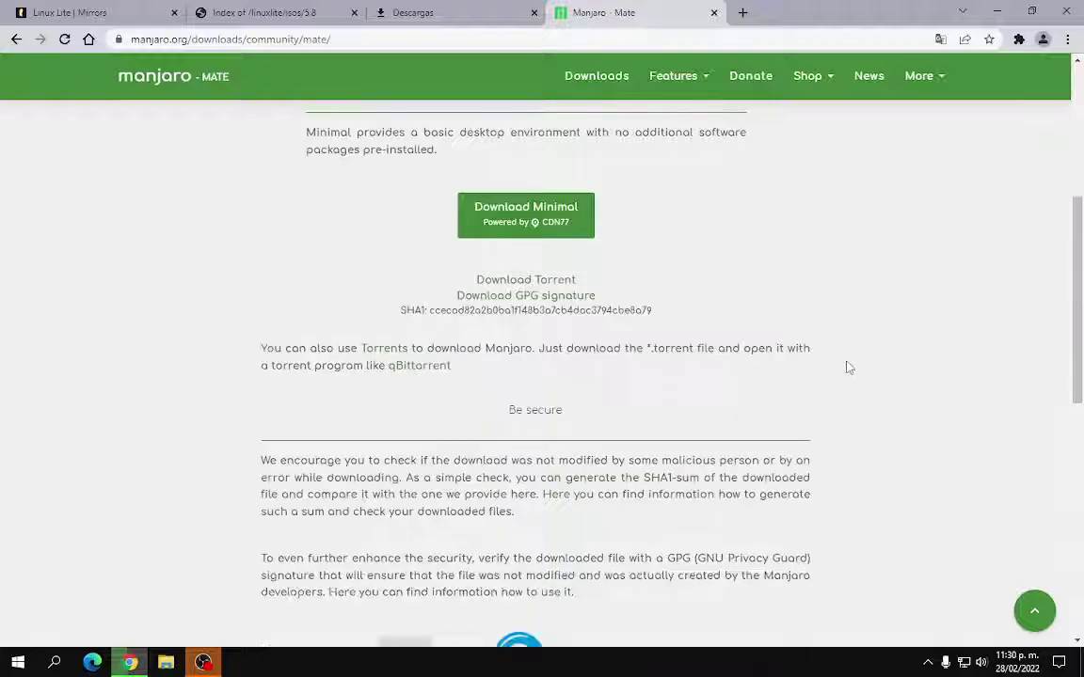
scroll(828, 365, "up", 9)
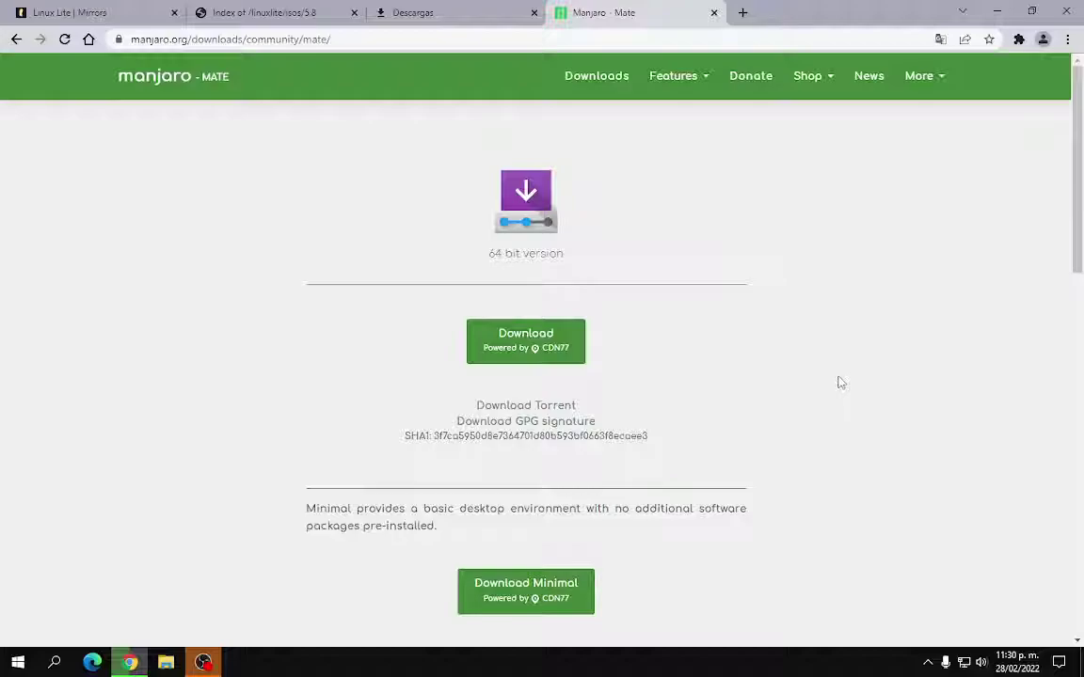
Download the minimal 64-bit Manjaro Mate ISO and open the full list of downloads
scroll(841, 382, "down", 2)
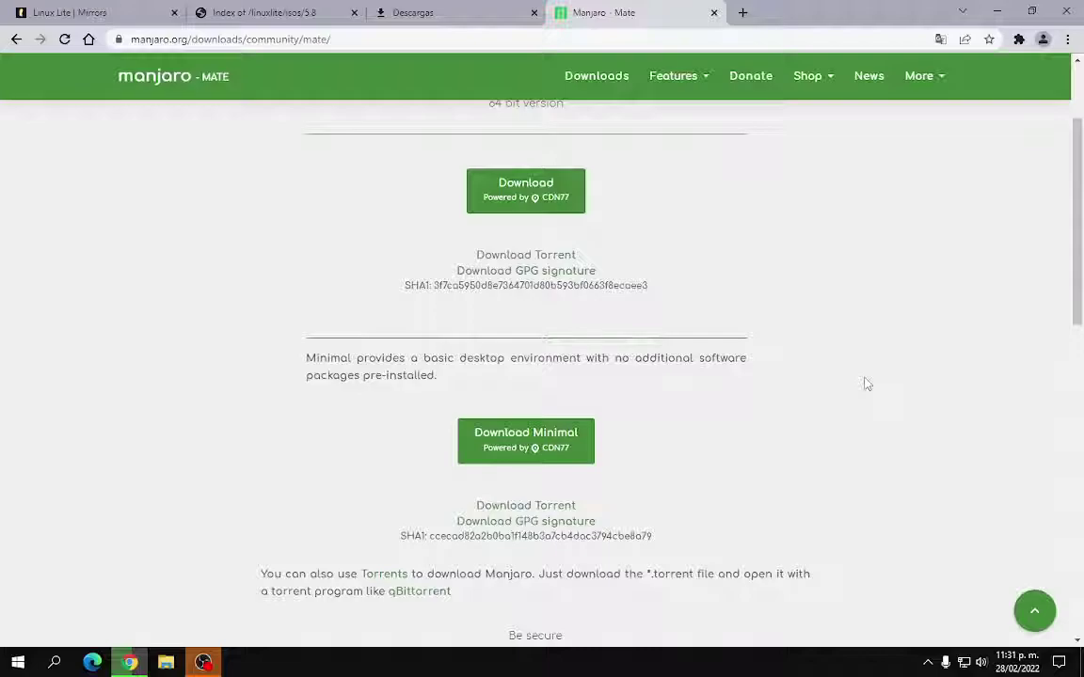
scroll(482, 400, "down", 1)
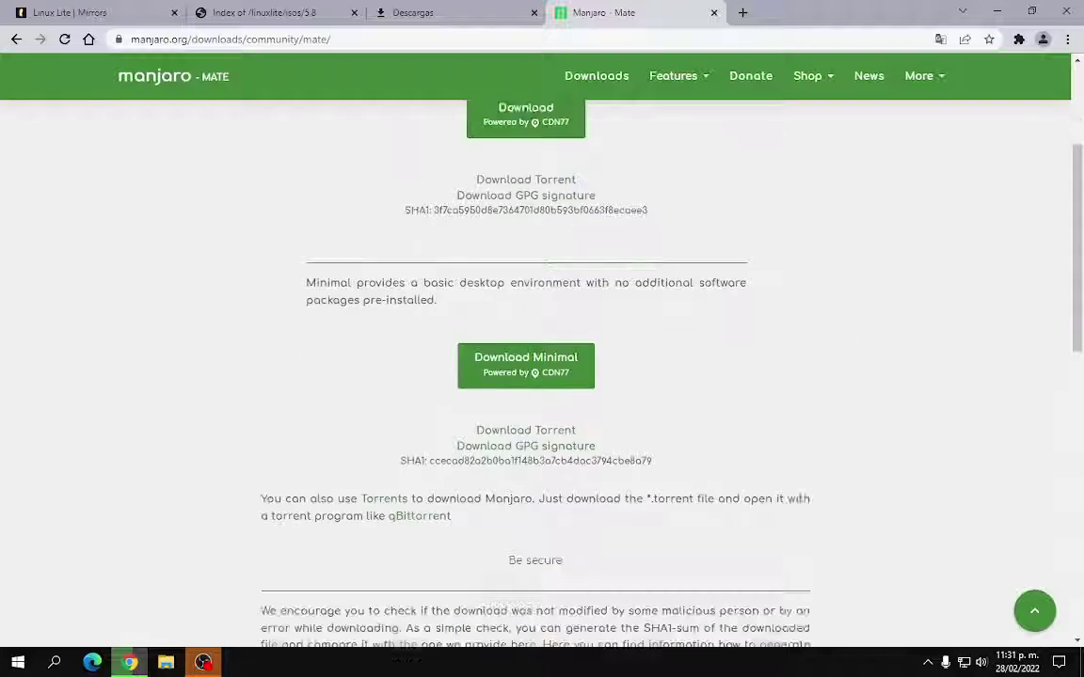
scroll(517, 282, "down", 2)
left_click(517, 216)
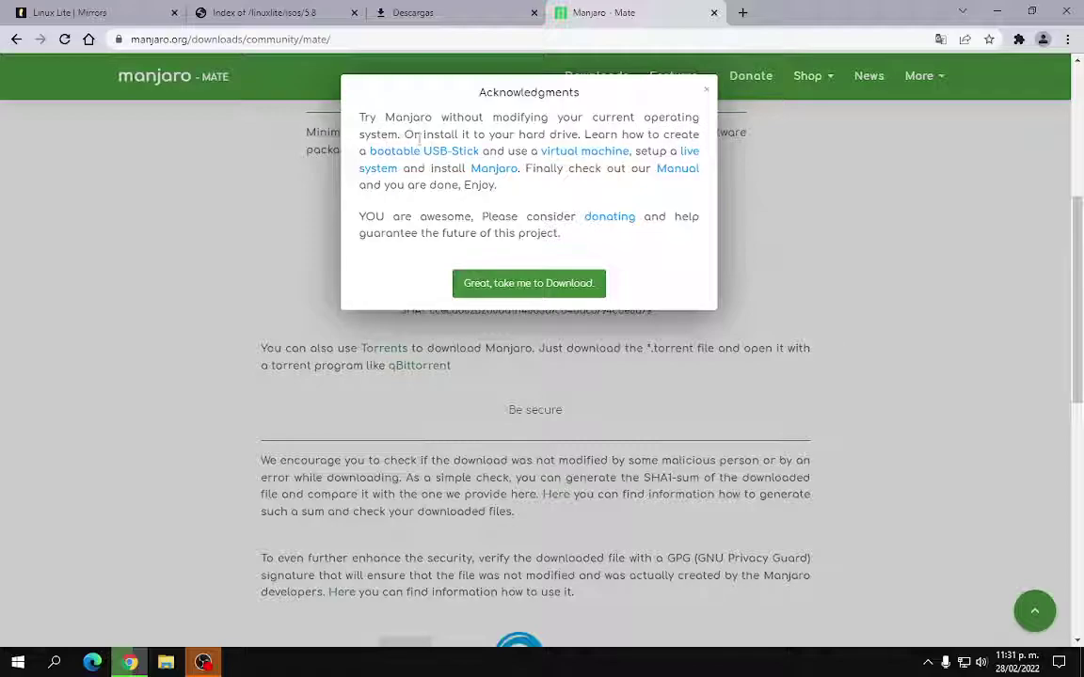
left_click(515, 284)
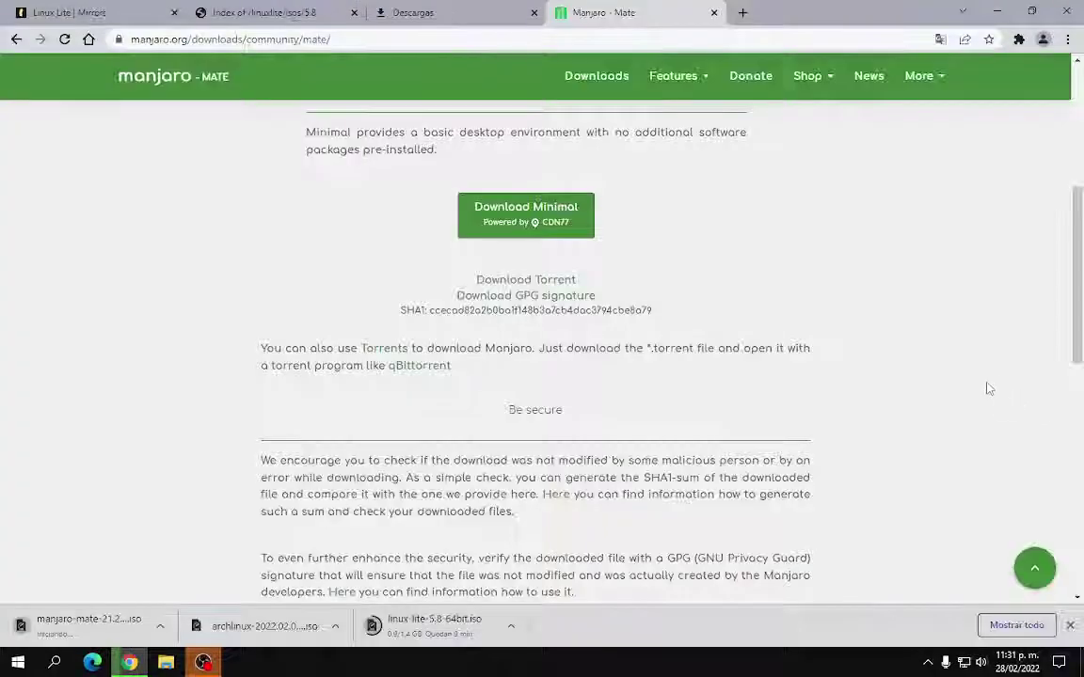
left_click(1016, 626)
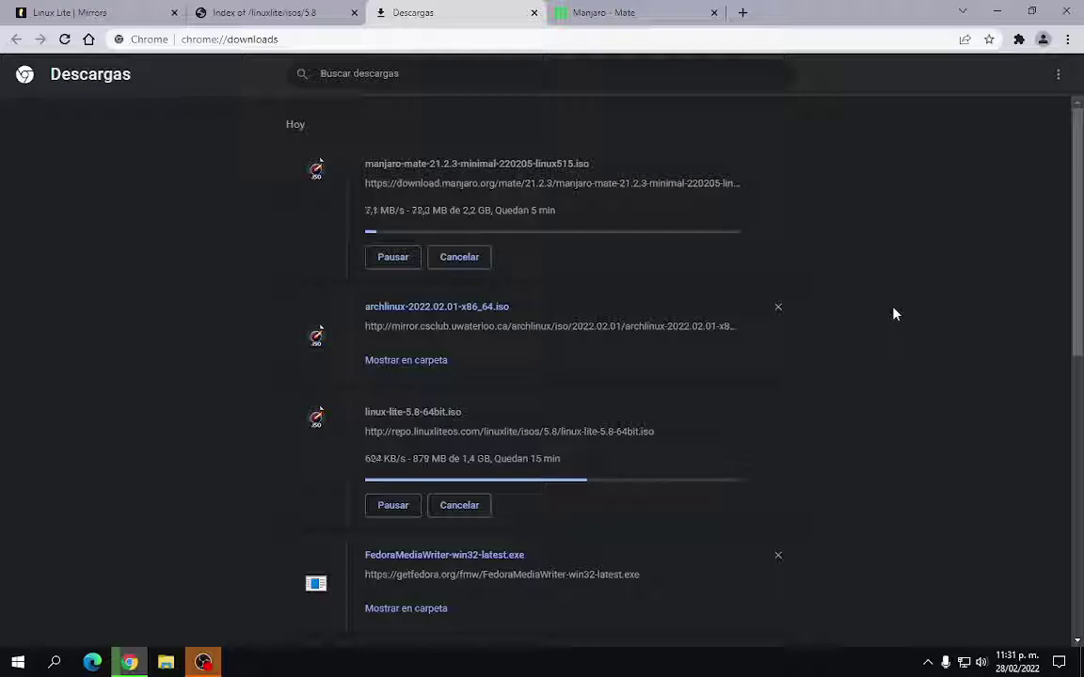
left_click(997, 12)
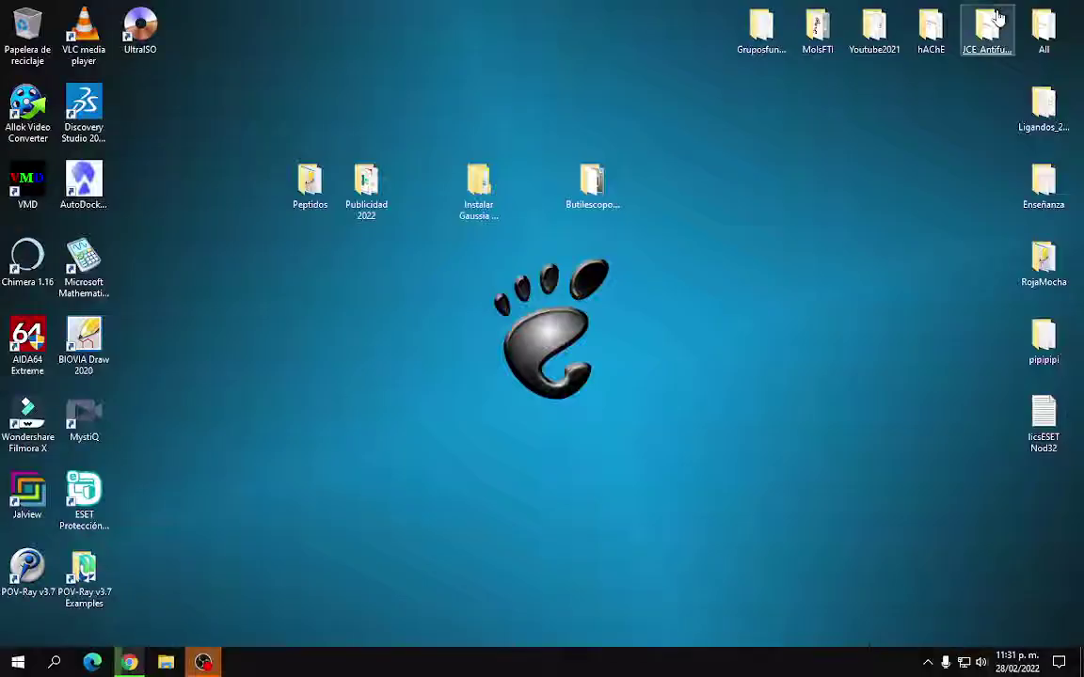
left_click_drag(215, 2, 3, 581)
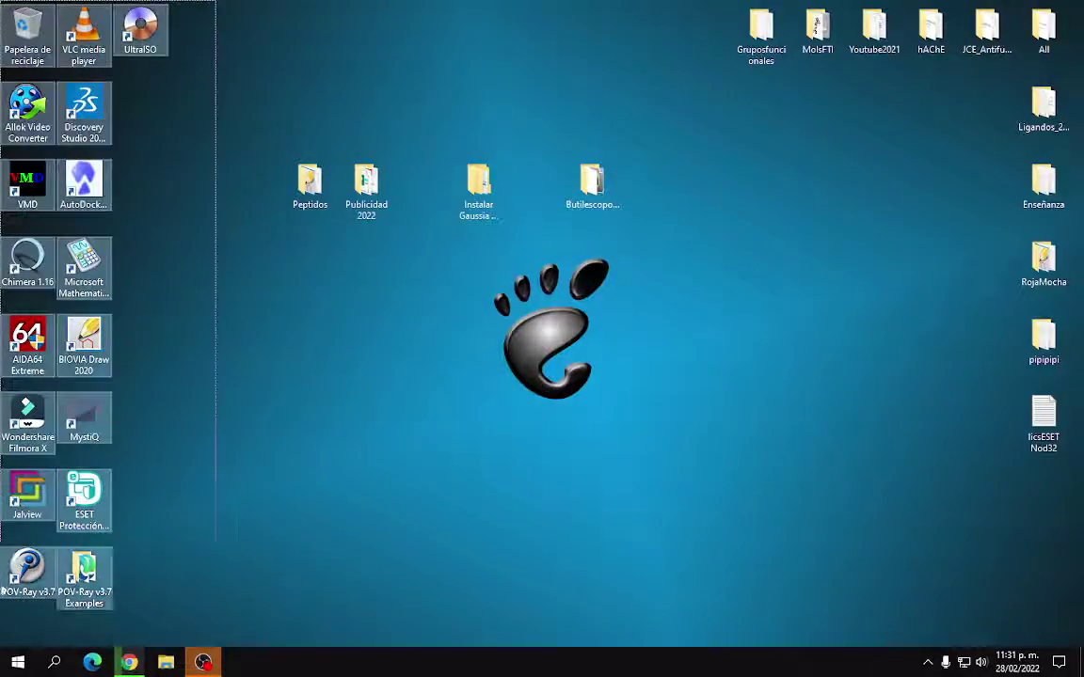
left_click(129, 662)
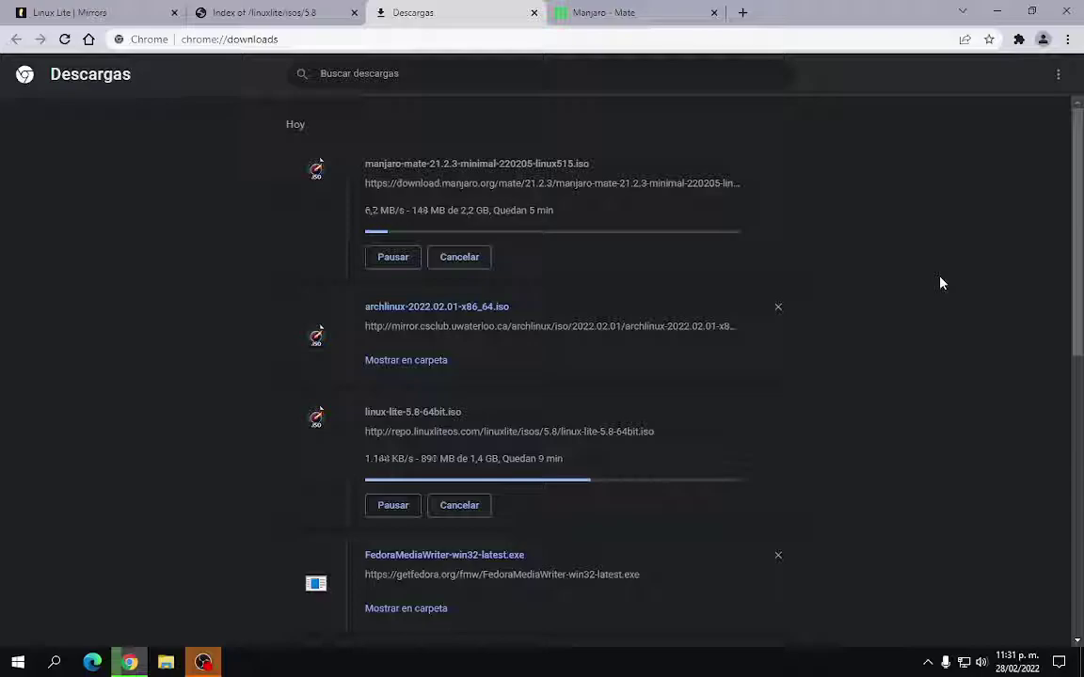
Look through the downloads list for the Manjaro, Arch Linux, Linux Lite and Fedora files
scroll(904, 353, "down", 4)
scroll(901, 375, "up", 3)
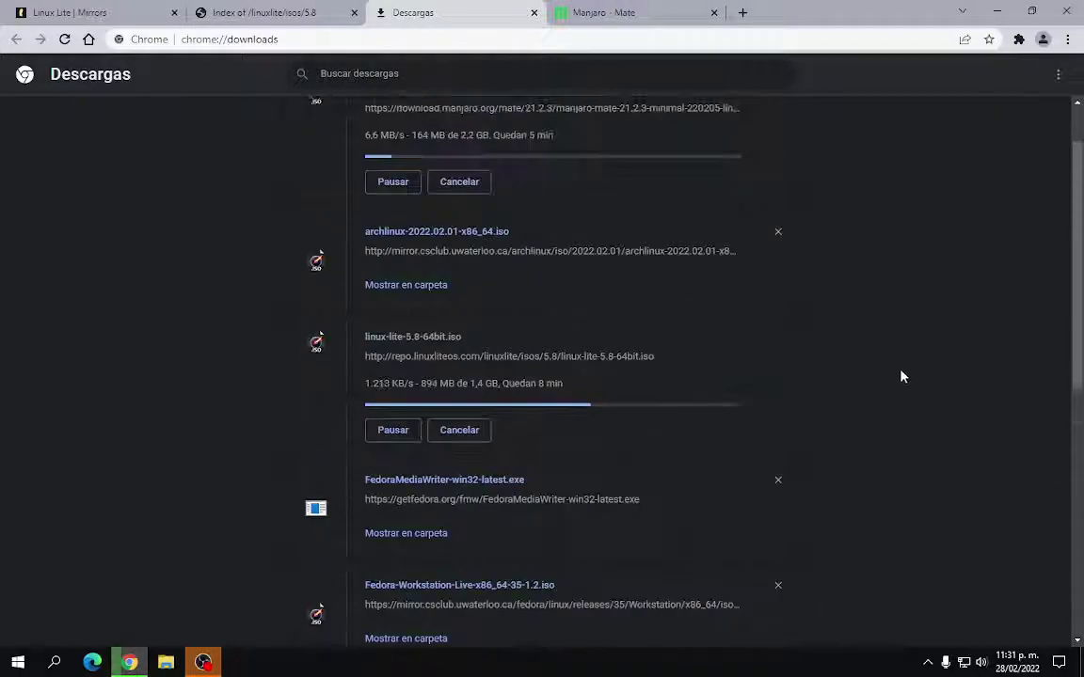
scroll(901, 376, "up", 1)
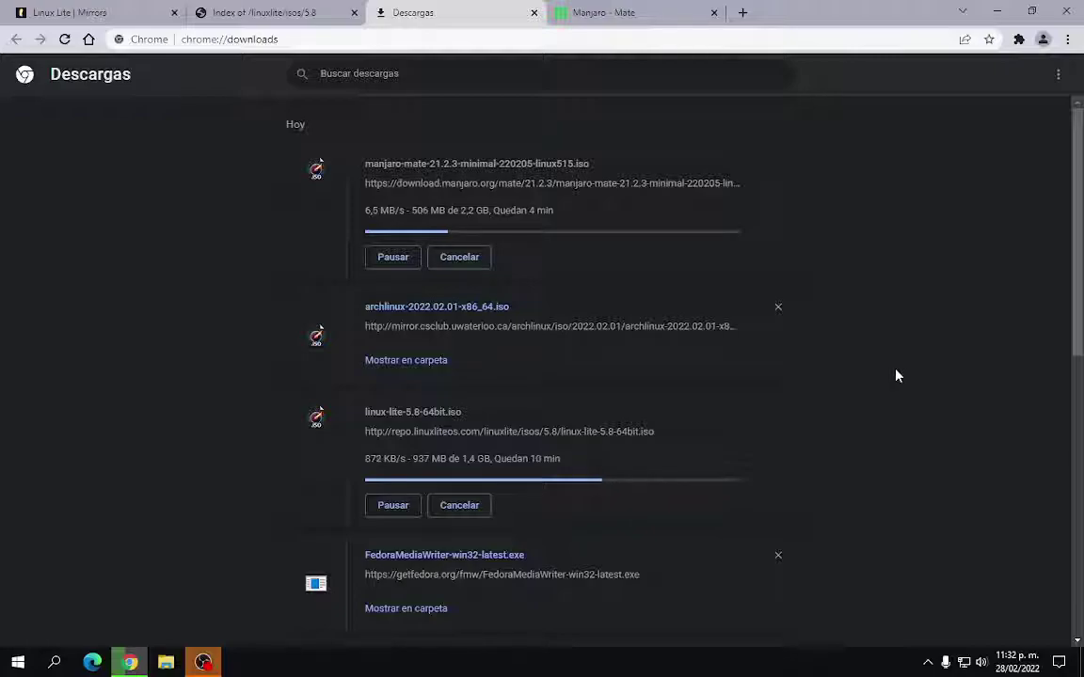
scroll(878, 398, "down", 5)
scroll(878, 397, "up", 5)
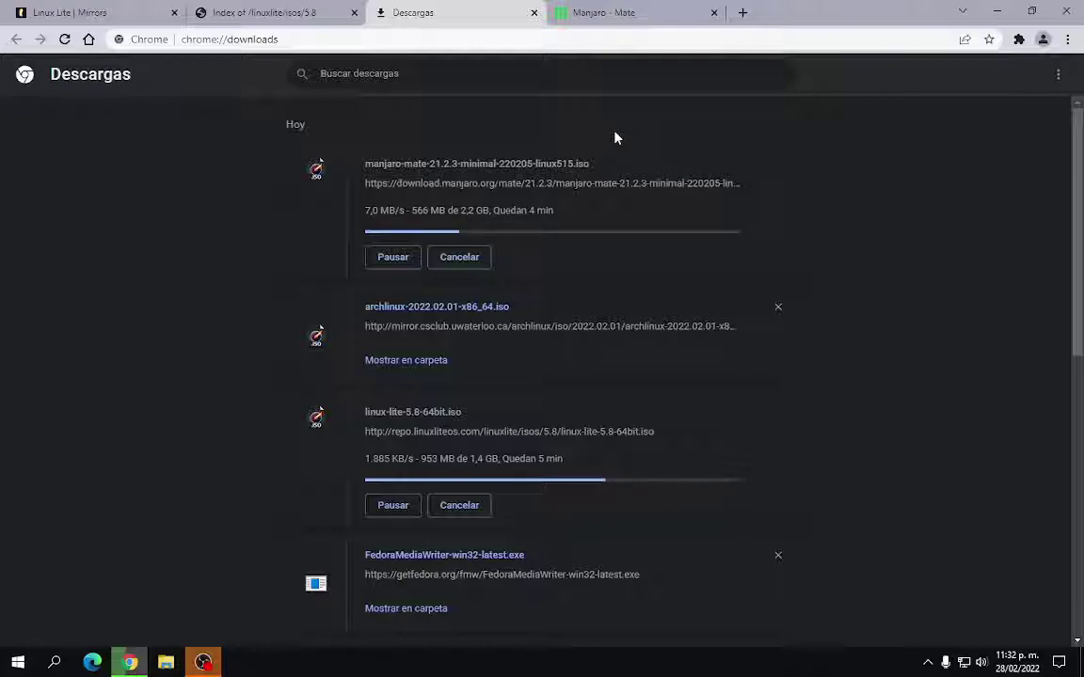
Move the Descargas tab after the Manjaro tab and return to the start of the Manjaro Mate page
left_click_drag(433, 11, 760, 7)
left_click(423, 12)
scroll(578, 403, "up", 4)
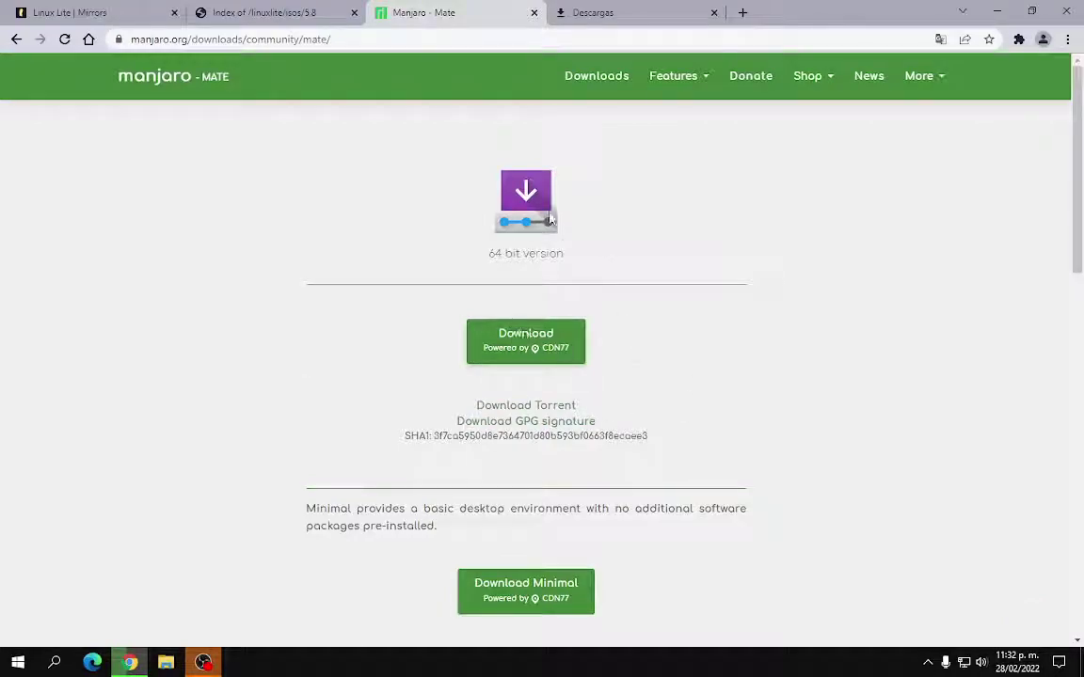
Check the progress of the Manjaro Mate and Linux Lite ISO downloads
left_click(555, 12)
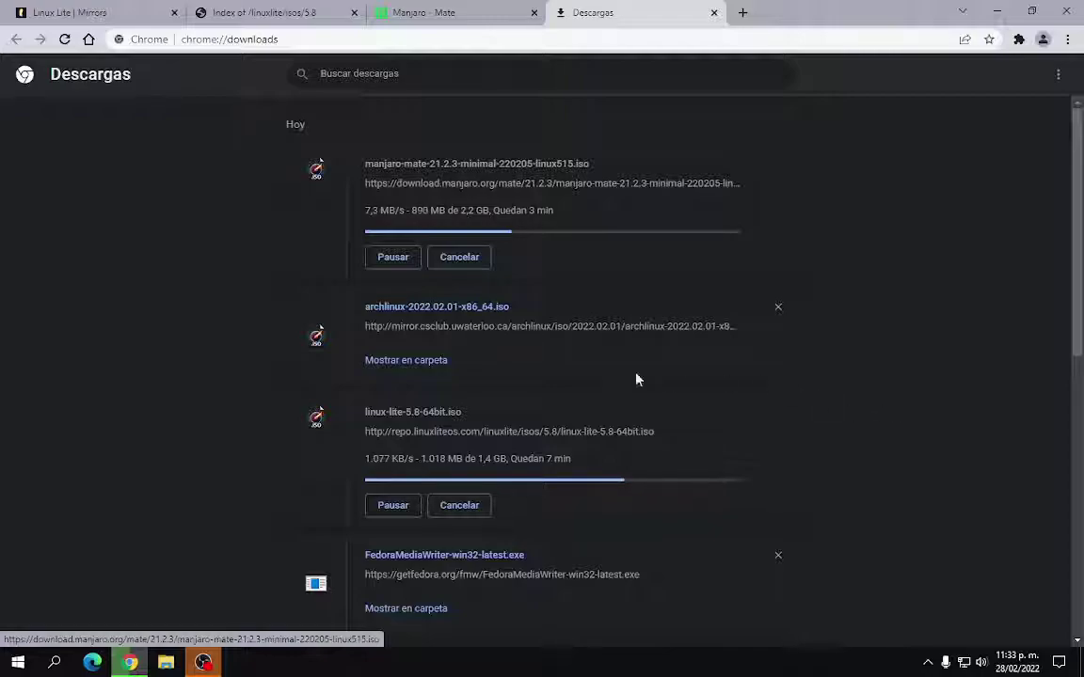
scroll(884, 291, "down", 4)
scroll(931, 331, "up", 4)
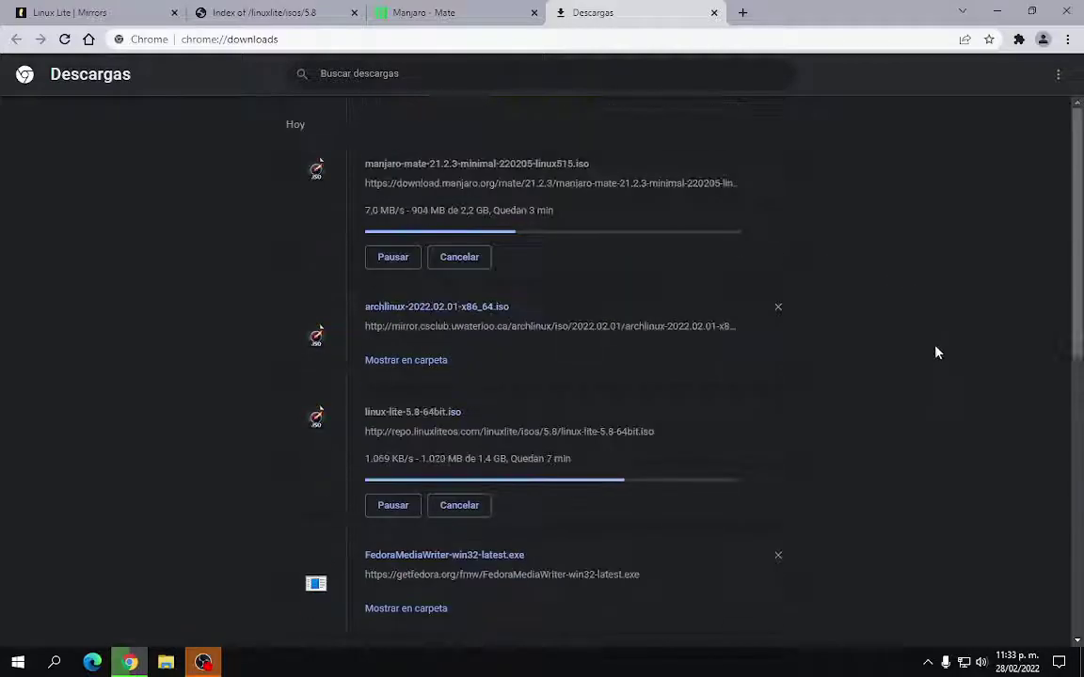
Bookmark the Manjaro Mate download page in the browser
left_click(447, 15)
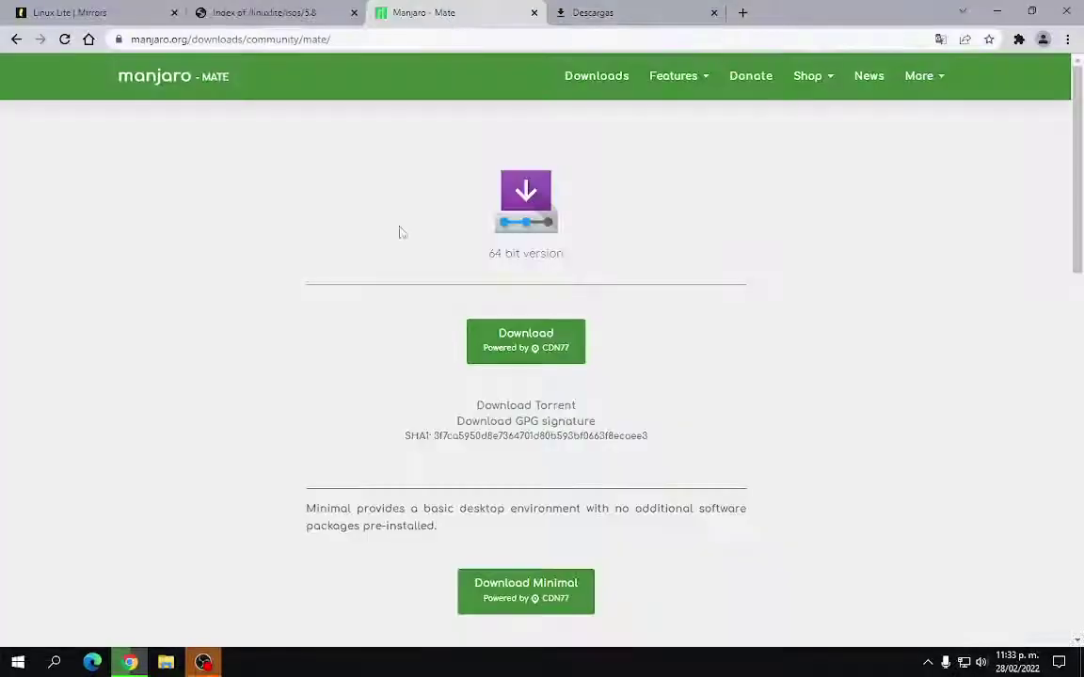
left_click(989, 39)
left_click(903, 184)
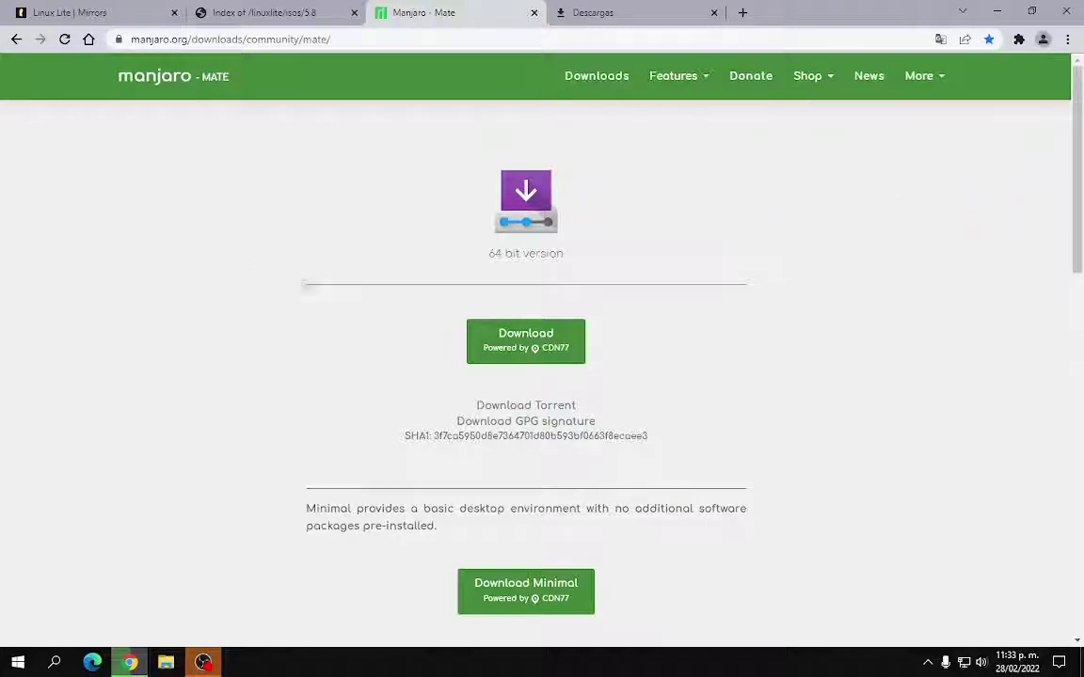
Close the Manjaro Mate and Linux Lite ISO index tabs and load the Google home page in the Mirrors tab
left_click(533, 13)
left_click(325, 15)
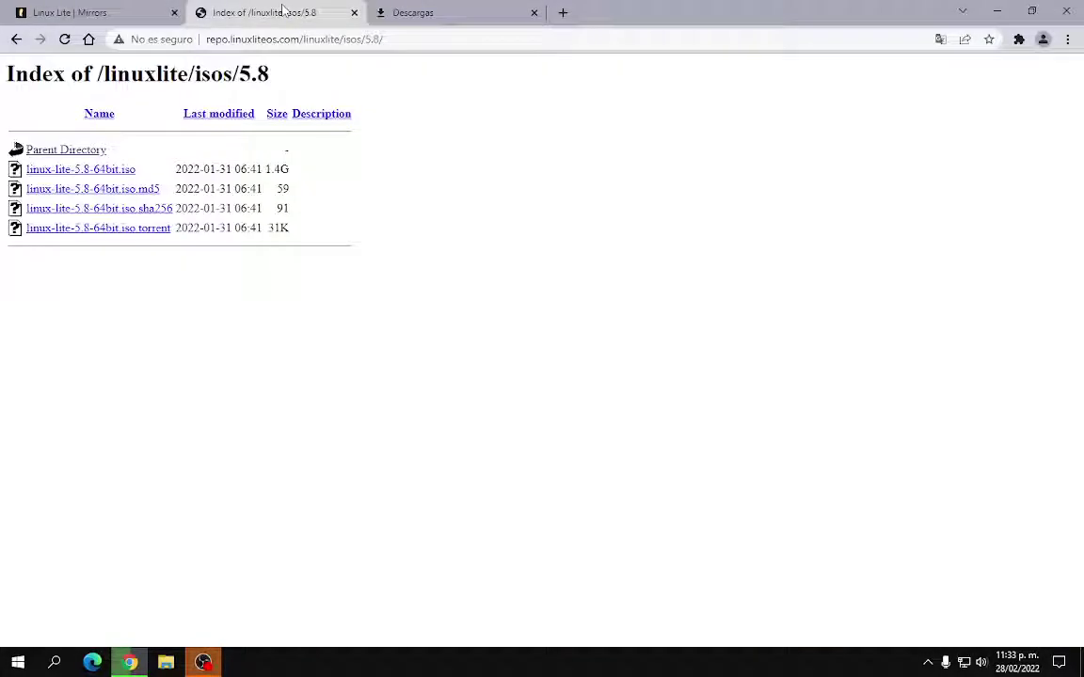
left_click(354, 13)
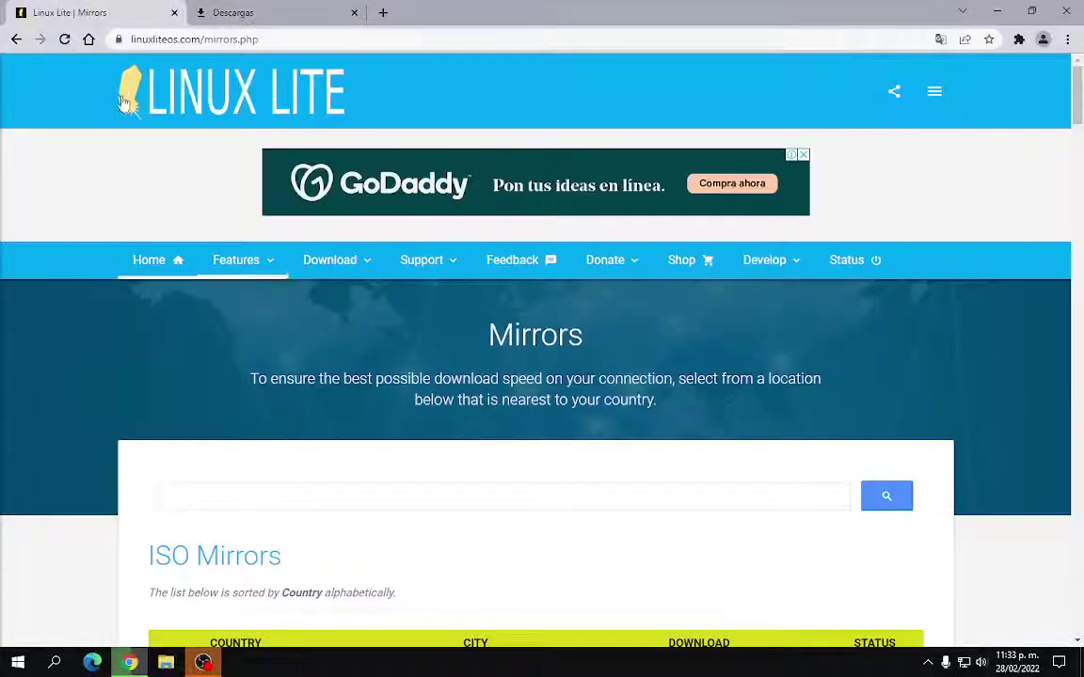
left_click(89, 39)
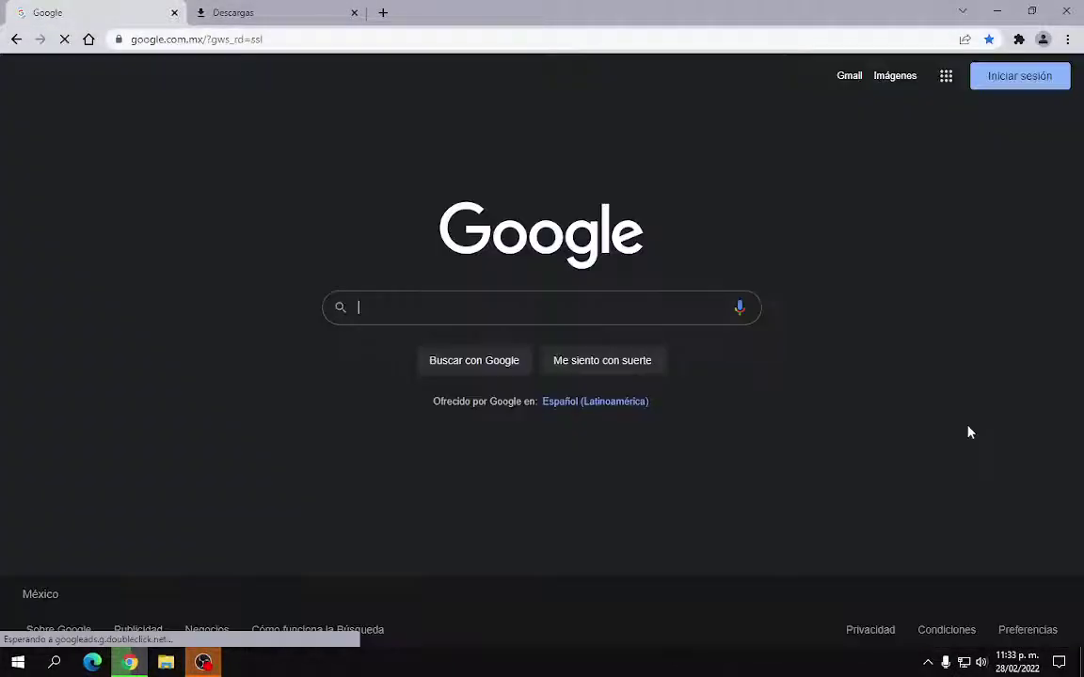
left_click(636, 309)
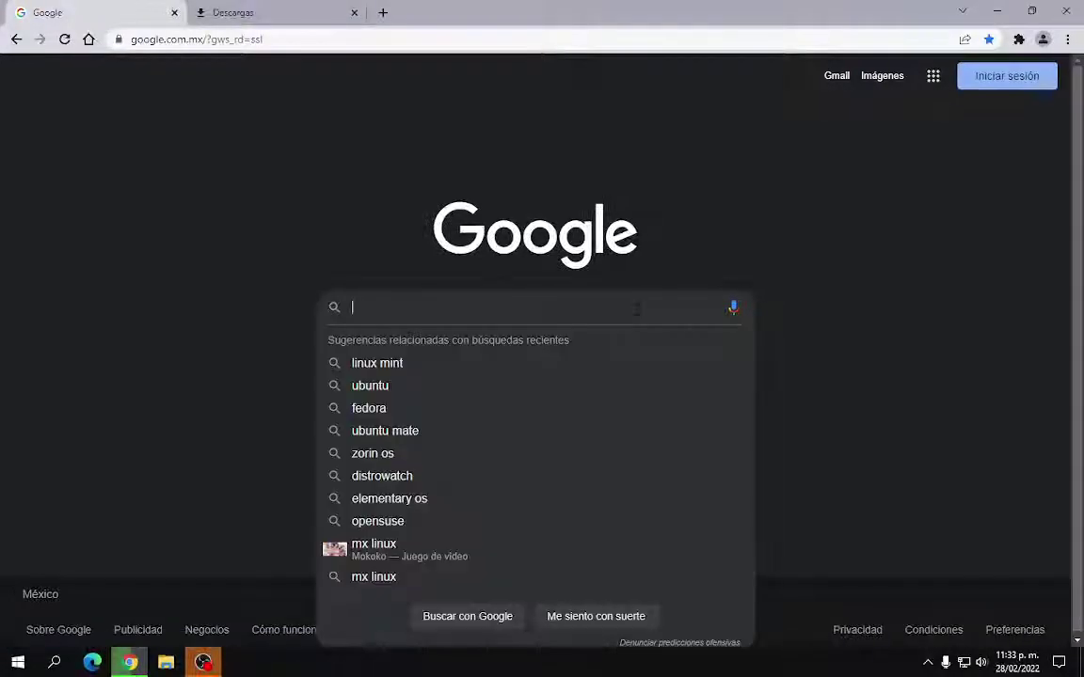
left_click(864, 341)
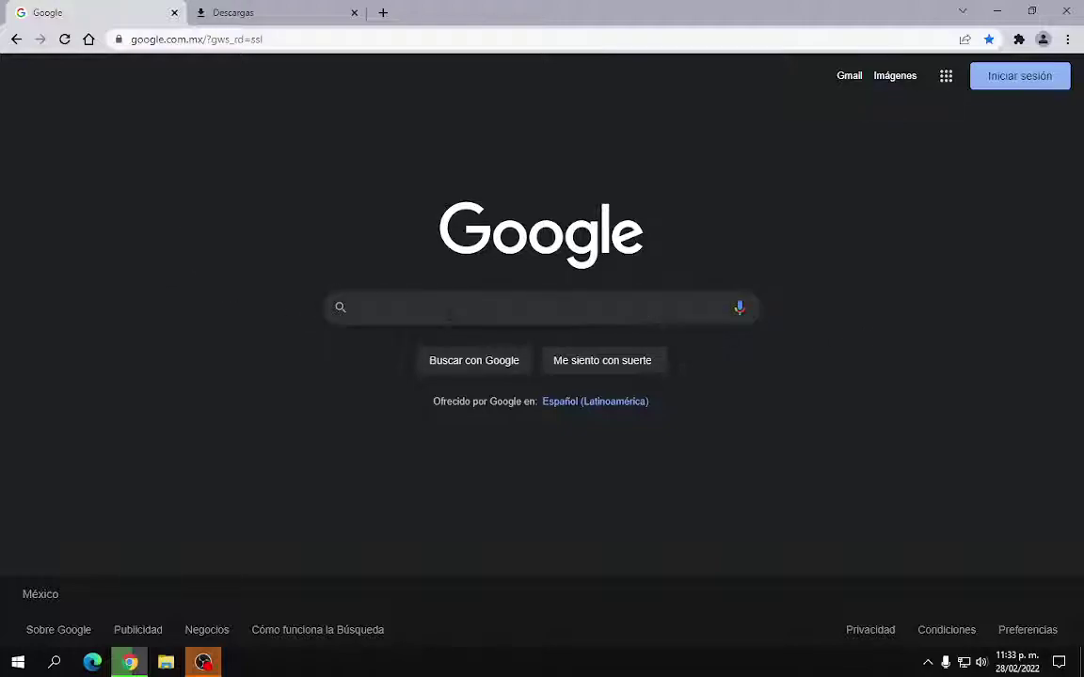
left_click(527, 308)
left_click(865, 341)
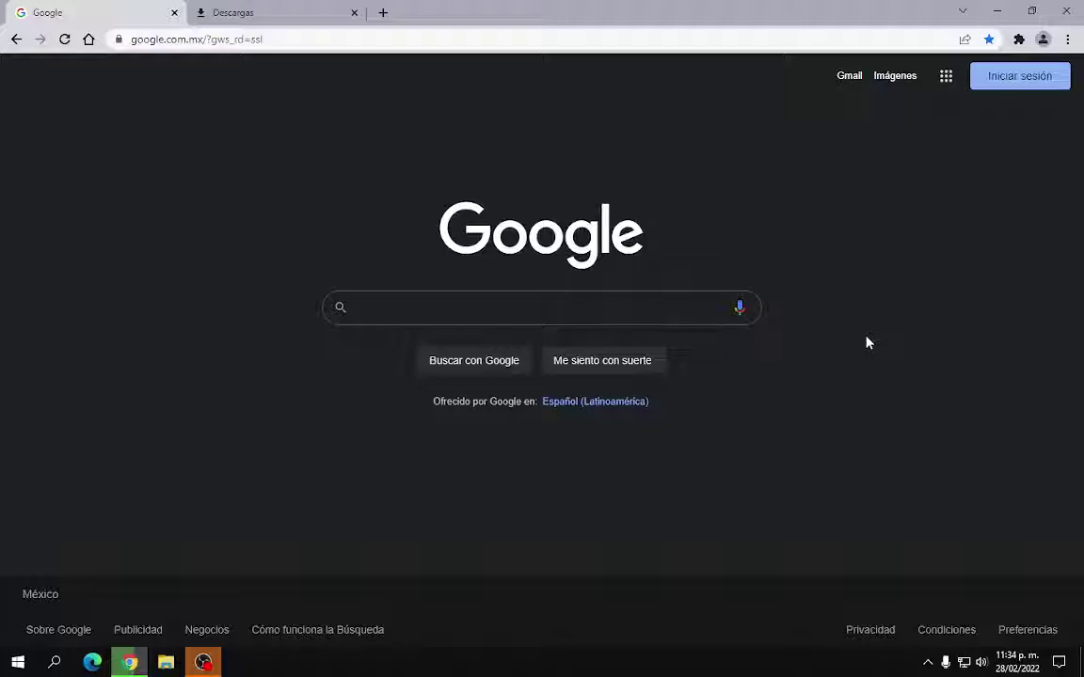
Check the ISO download progress once more and search Google for "soolaris linux"
left_click(256, 9)
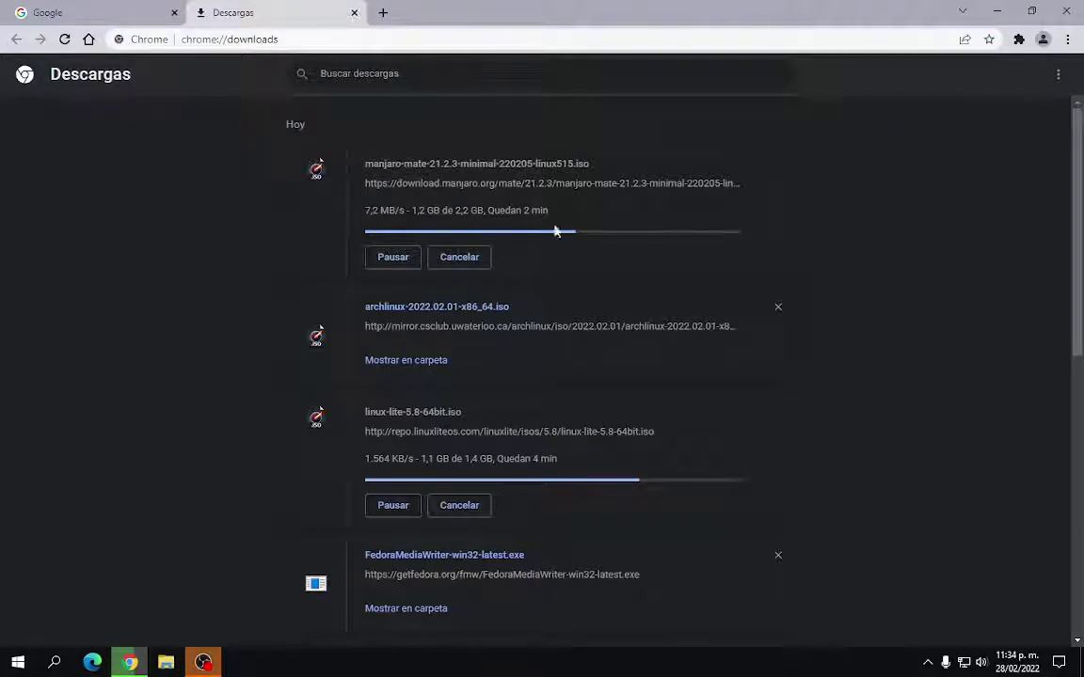
left_click(77, 14)
left_click(351, 307)
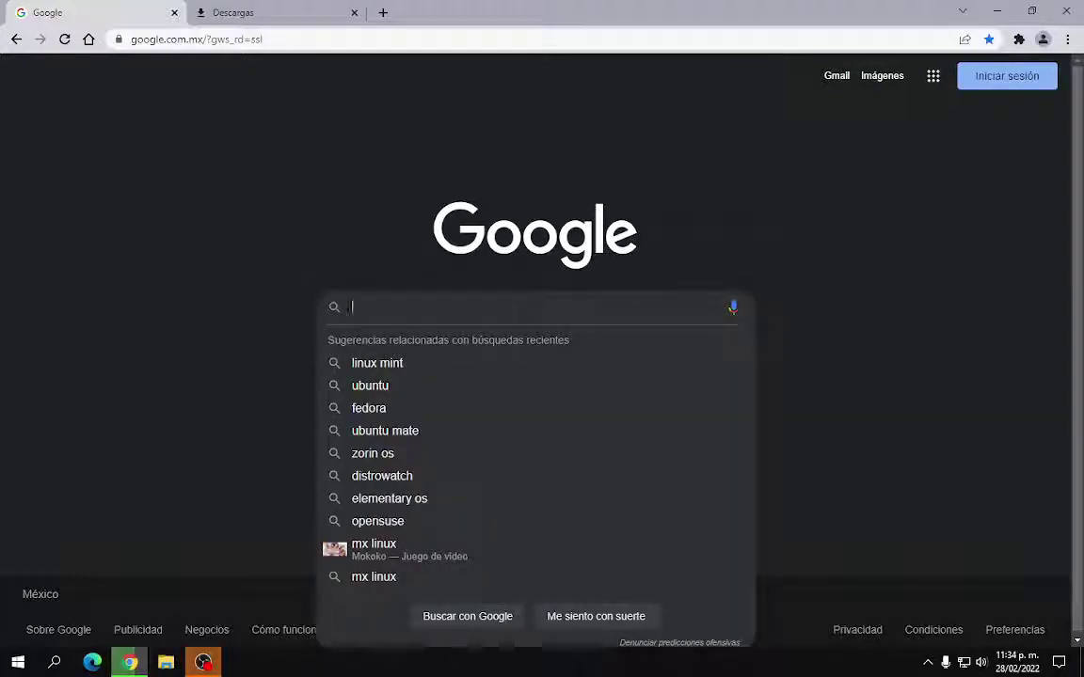
type("sol")
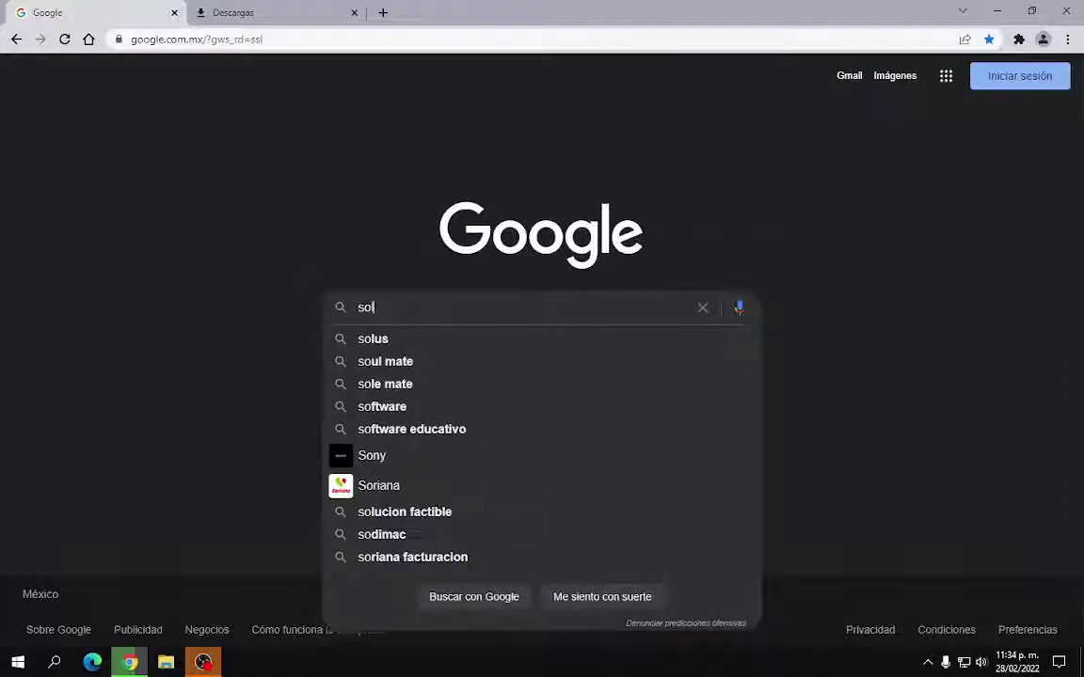
key("BackSpace")
type("ola")
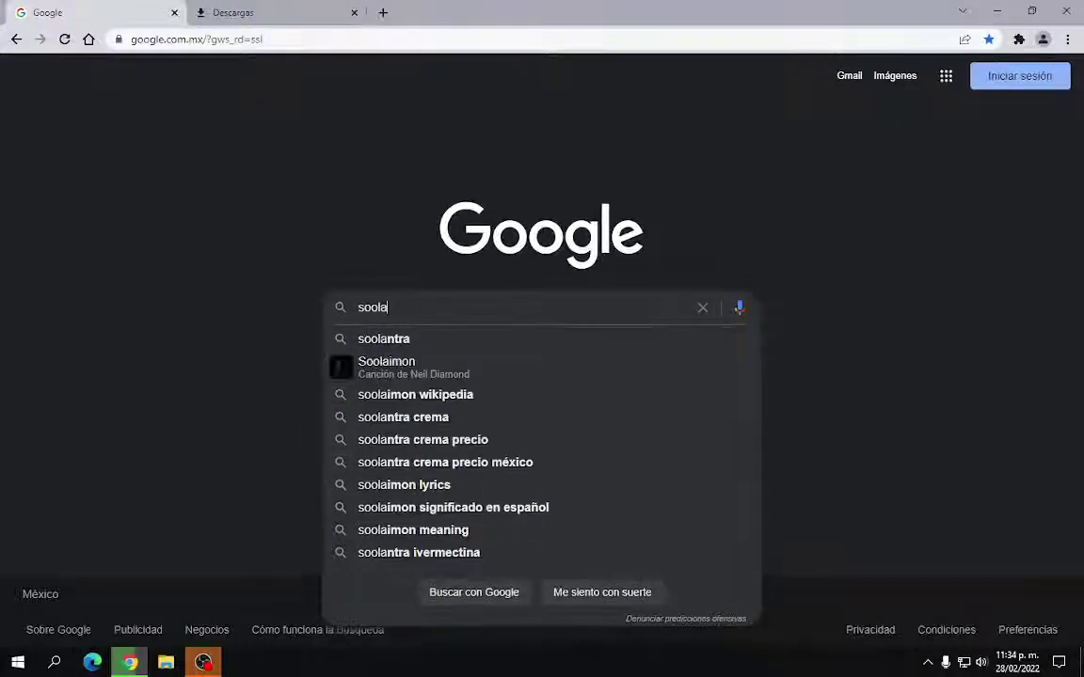
type("ris linux")
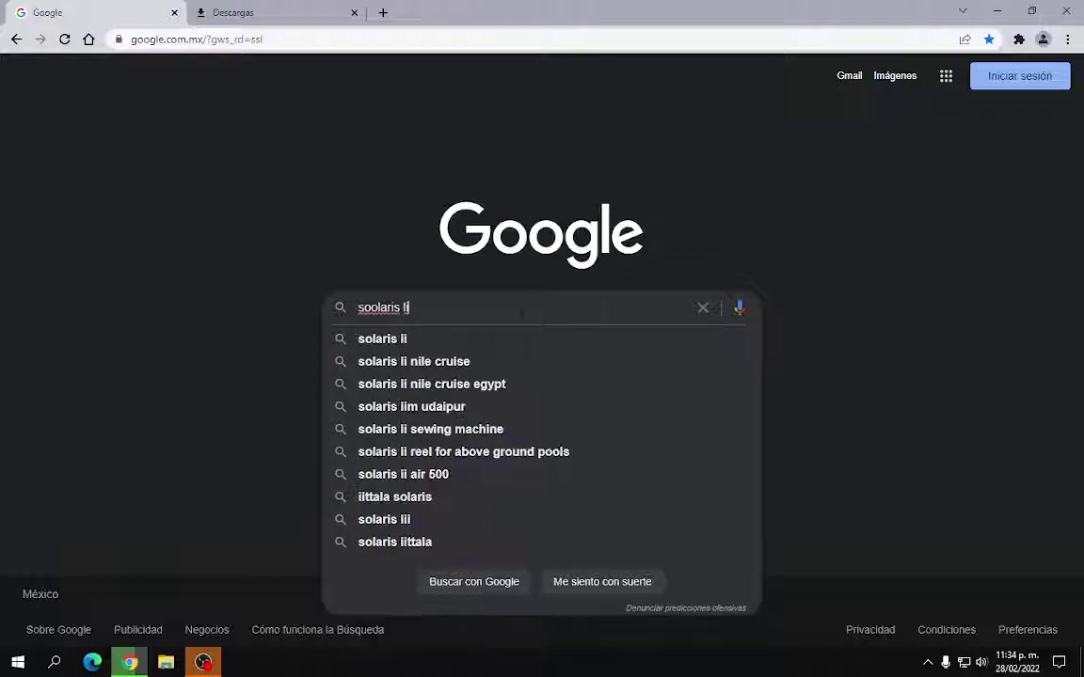
key("Return")
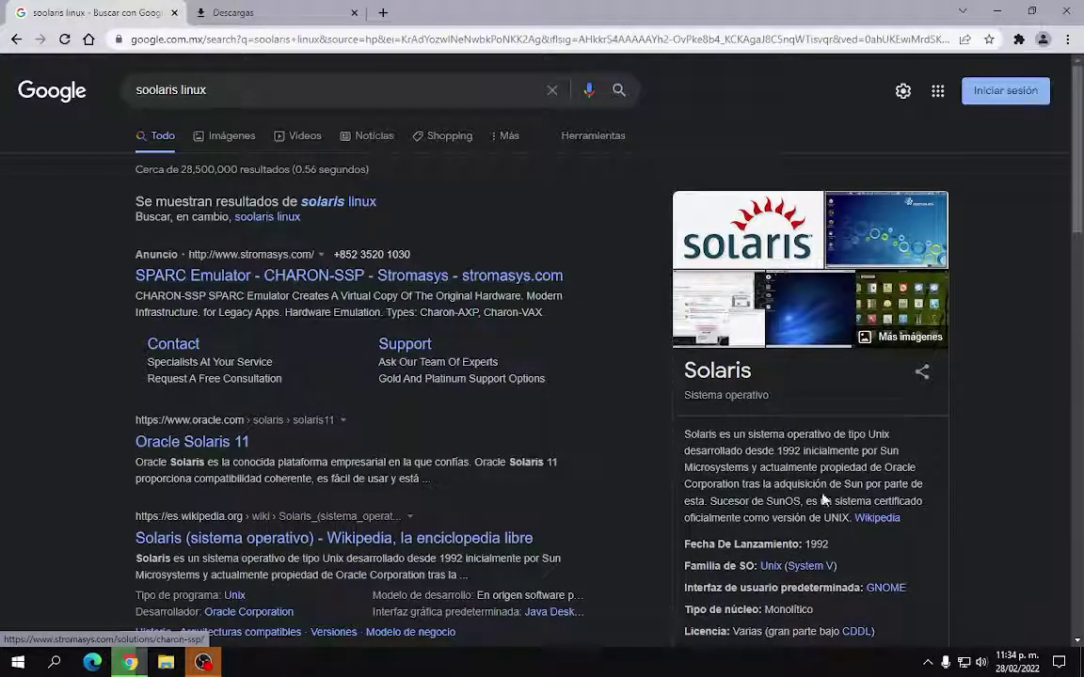
Open the Spanish Wikipedia article on Solaris from the search results and skim its introduction and general information
left_click(878, 519)
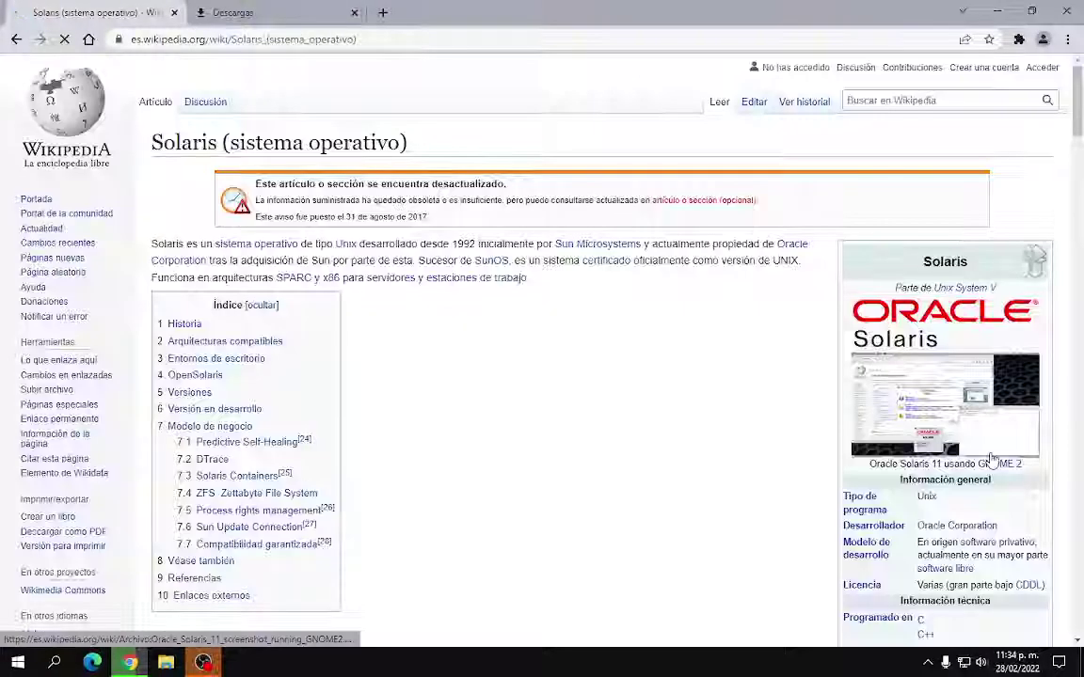
scroll(697, 441, "down", 1)
scroll(709, 438, "down", 4)
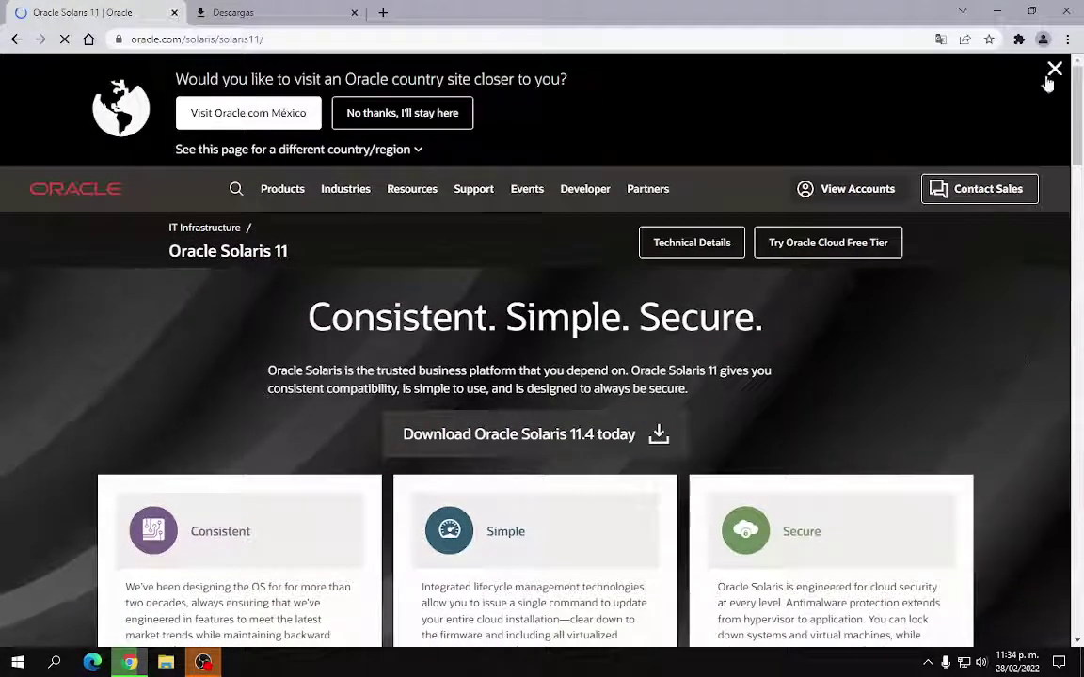
Dismiss the country site suggestion on the Oracle Solaris 11 page and look through the product overview
left_click(1055, 69)
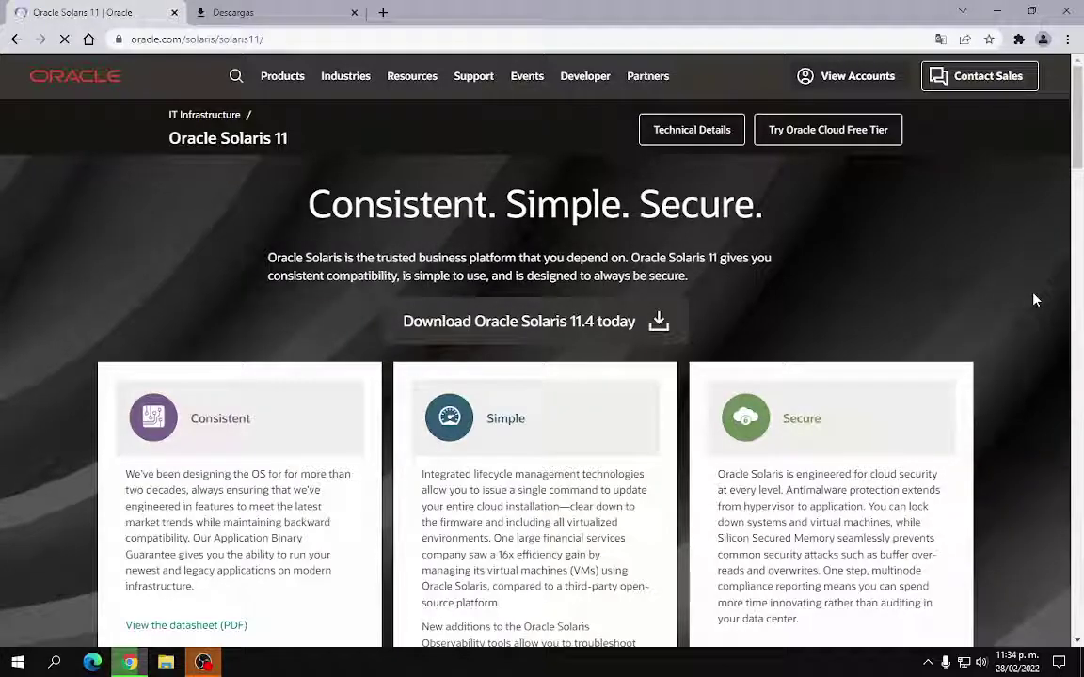
scroll(995, 355, "down", 4)
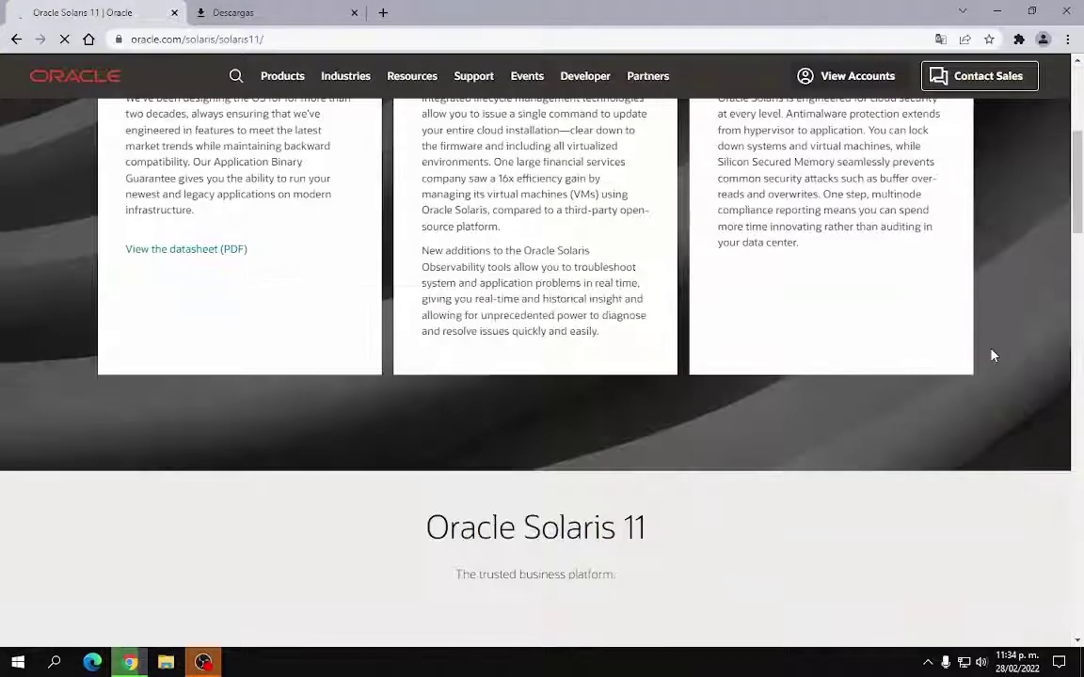
scroll(993, 356, "down", 4)
scroll(991, 356, "up", 9)
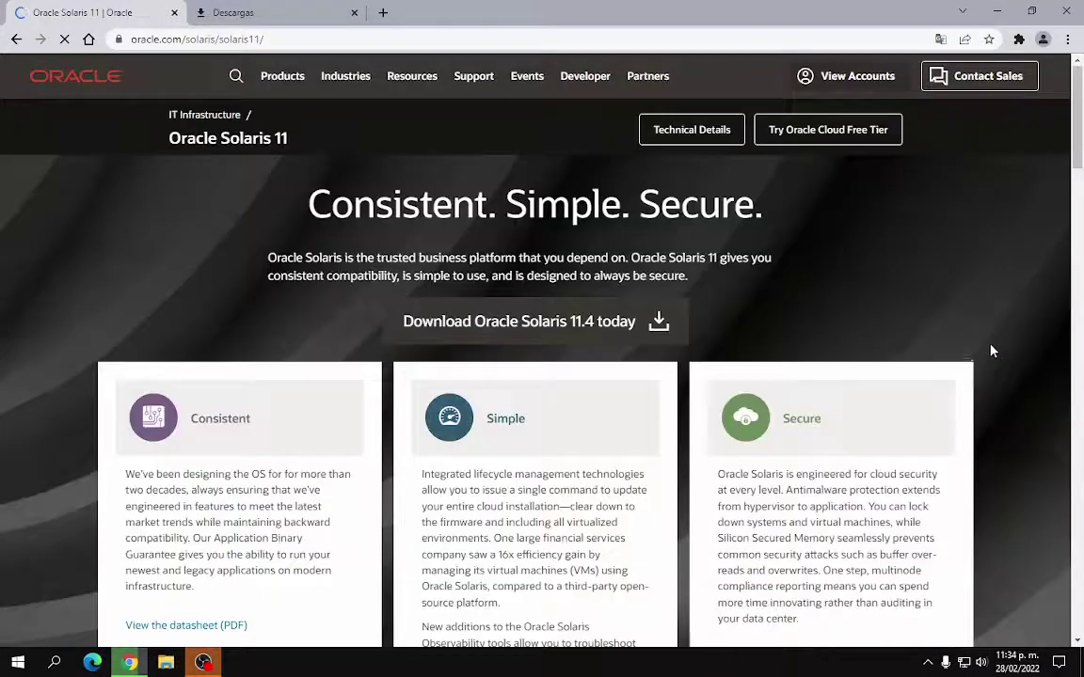
scroll(993, 351, "down", 2)
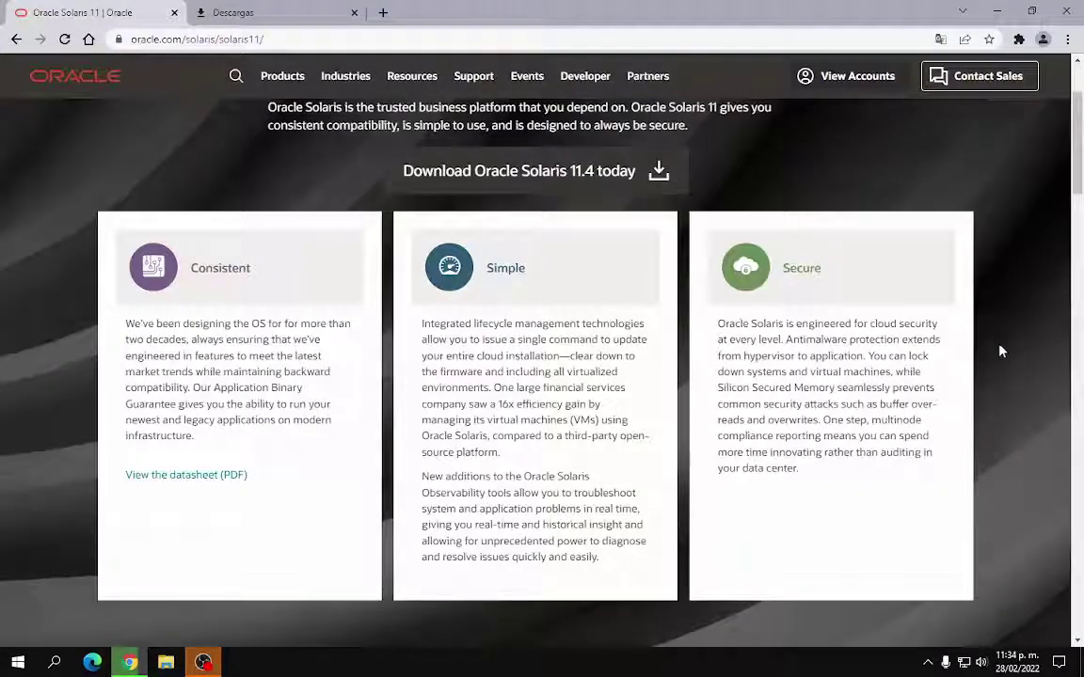
scroll(1000, 349, "up", 1)
Go to the Oracle Solaris 11.4 downloads and open the Installation from CD/DVD or USB page
left_click(491, 251)
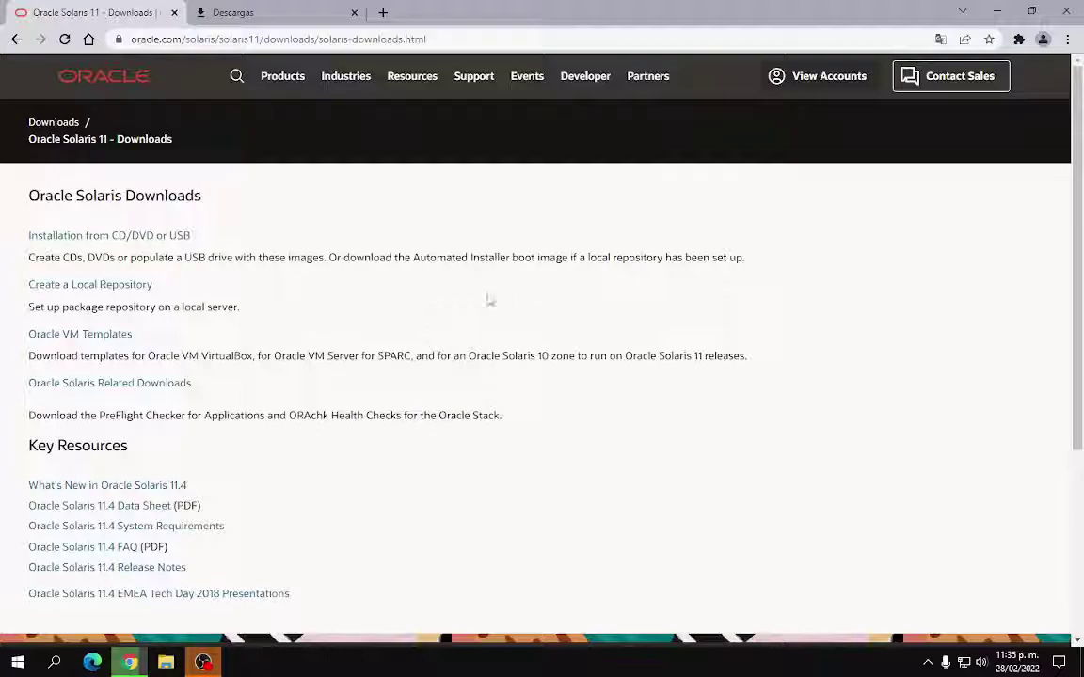
scroll(465, 308, "down", 1)
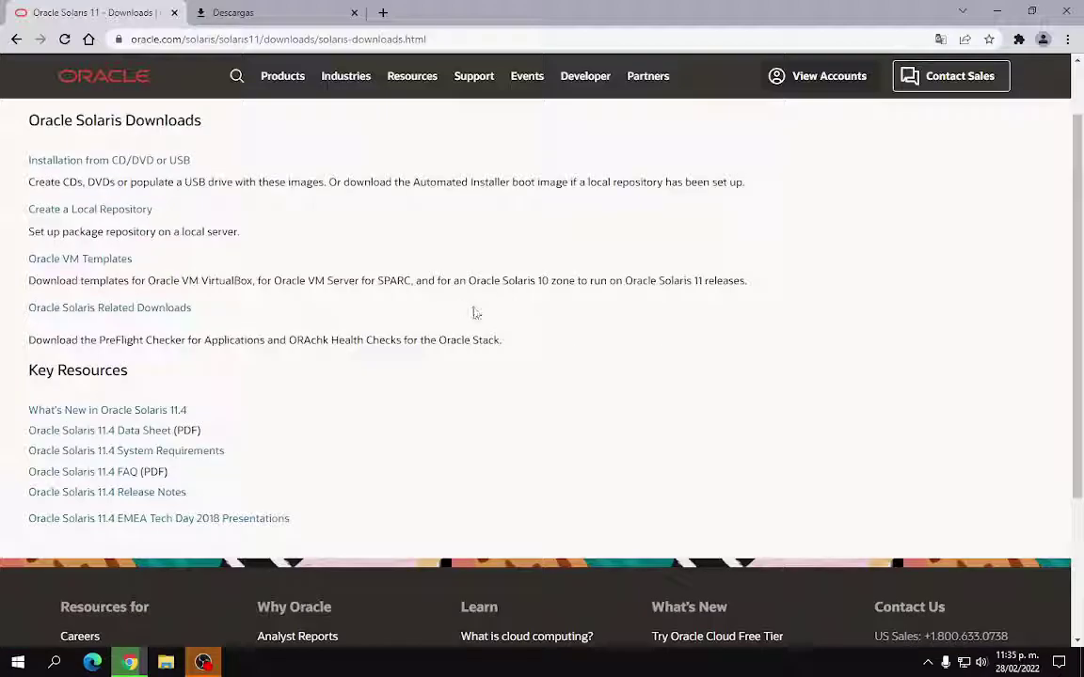
scroll(479, 387, "up", 1)
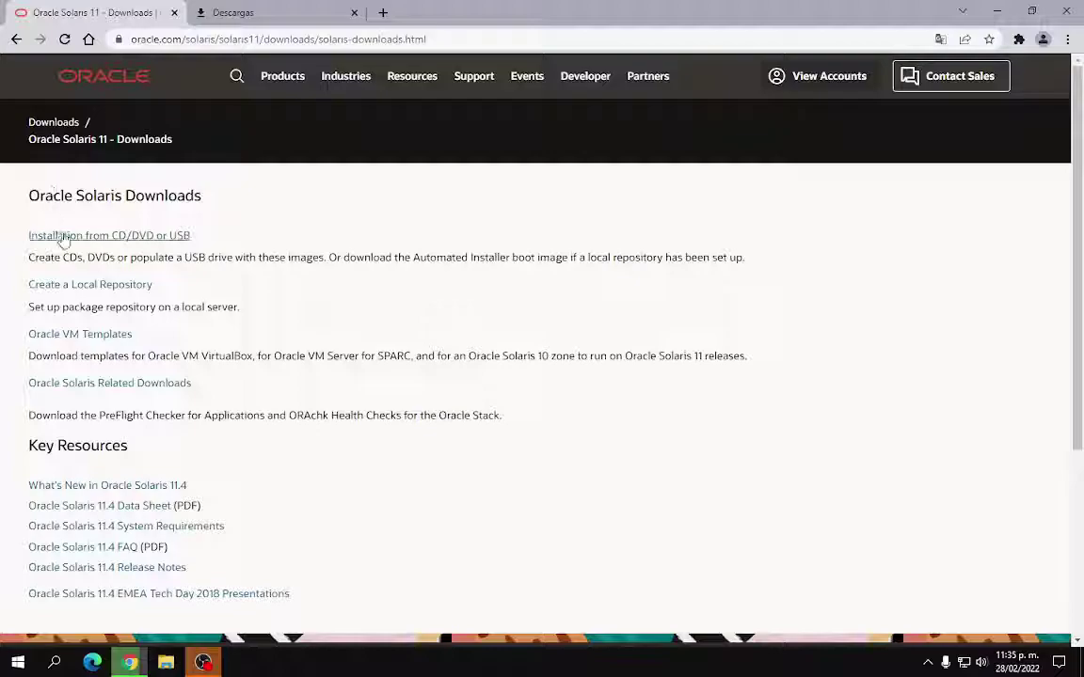
left_click(122, 236)
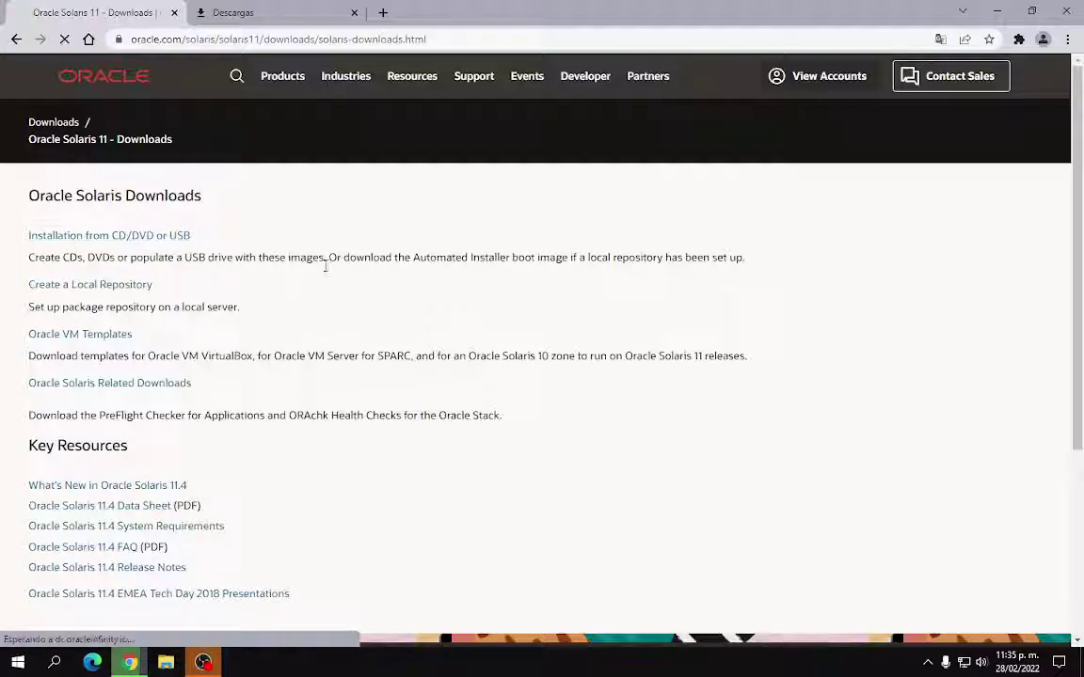
Review the Oracle Solaris 11.4 Text Installer and Automated Installer Boot Image downloads for SPARC and x86
scroll(704, 280, "down", 1)
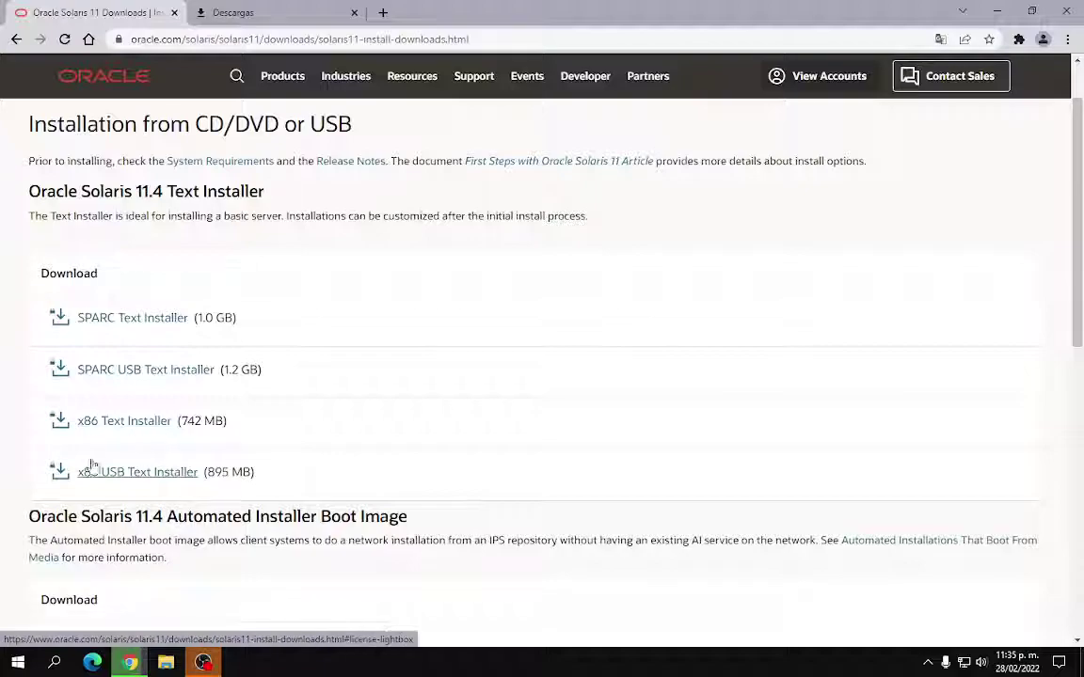
scroll(627, 511, "down", 3)
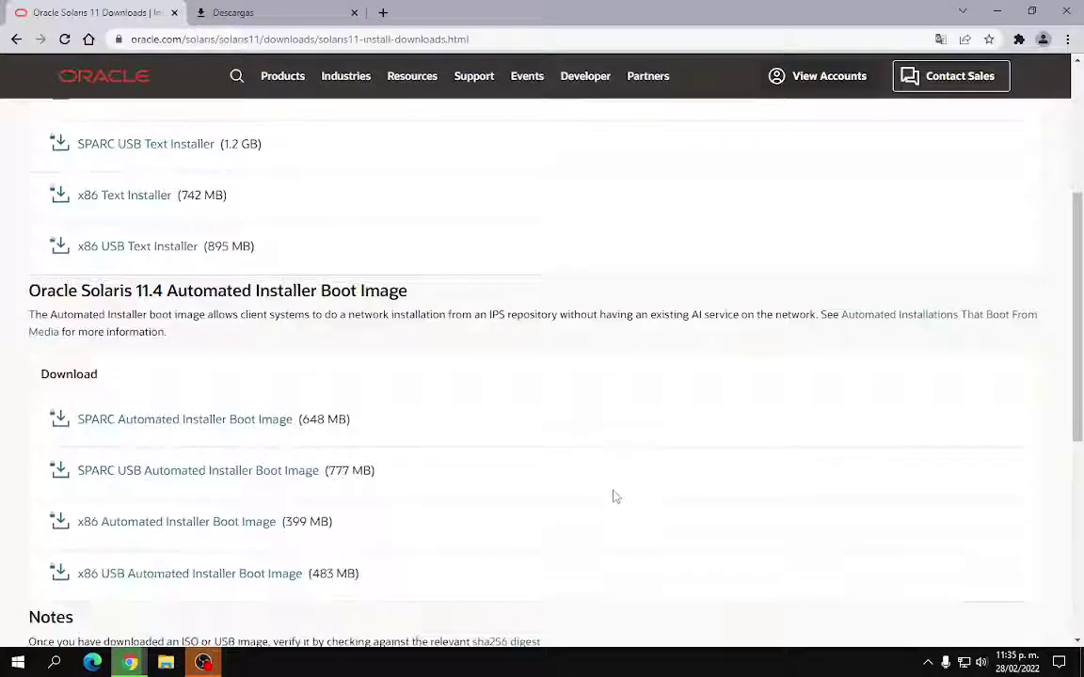
scroll(614, 499, "down", 1)
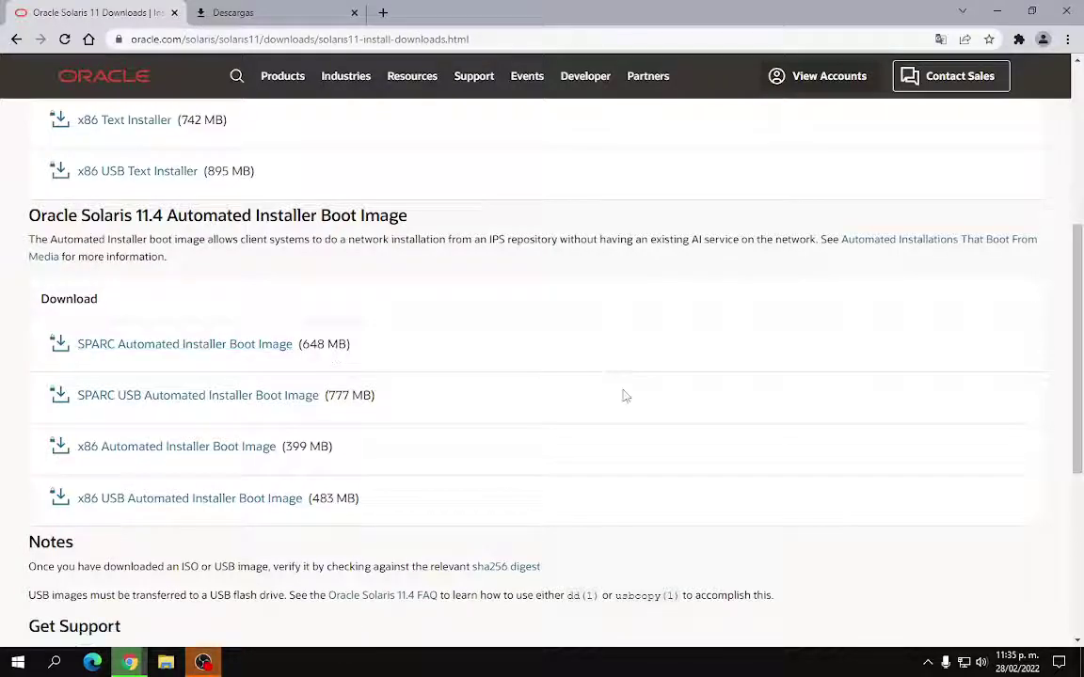
scroll(624, 396, "down", 3)
scroll(617, 394, "up", 8)
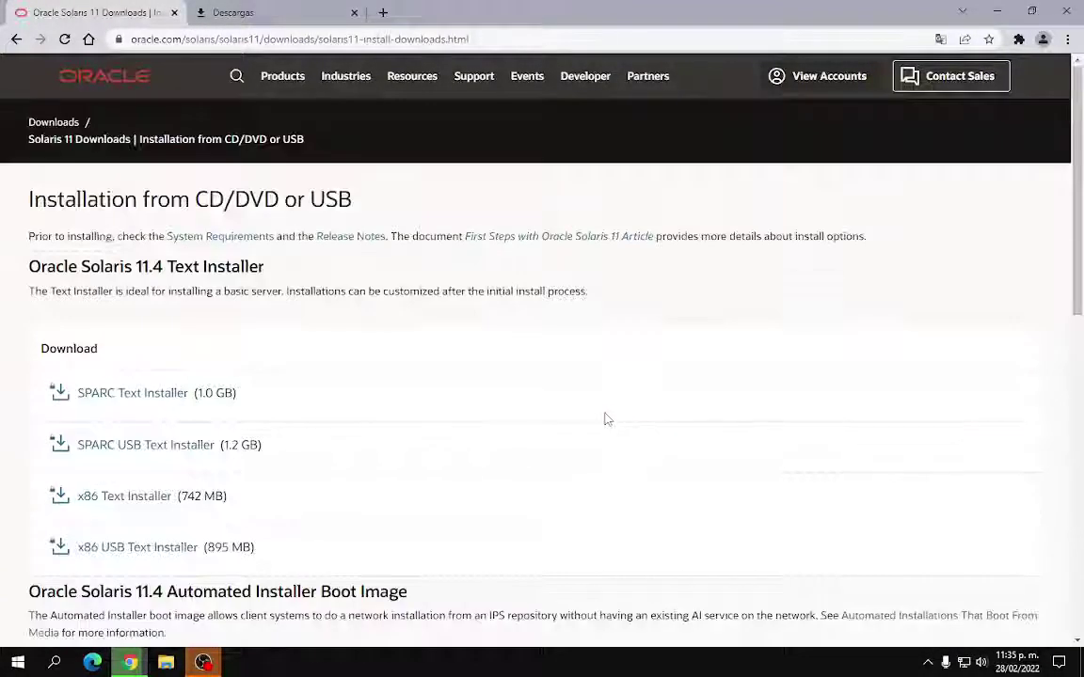
scroll(609, 411, "down", 1)
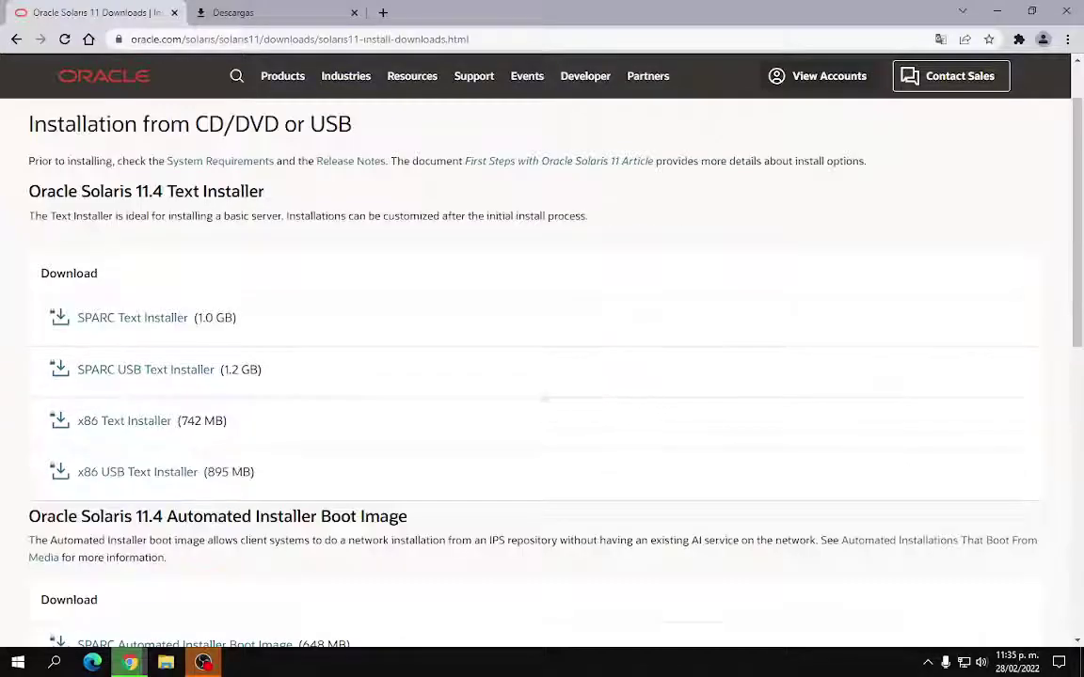
scroll(501, 387, "up", 1)
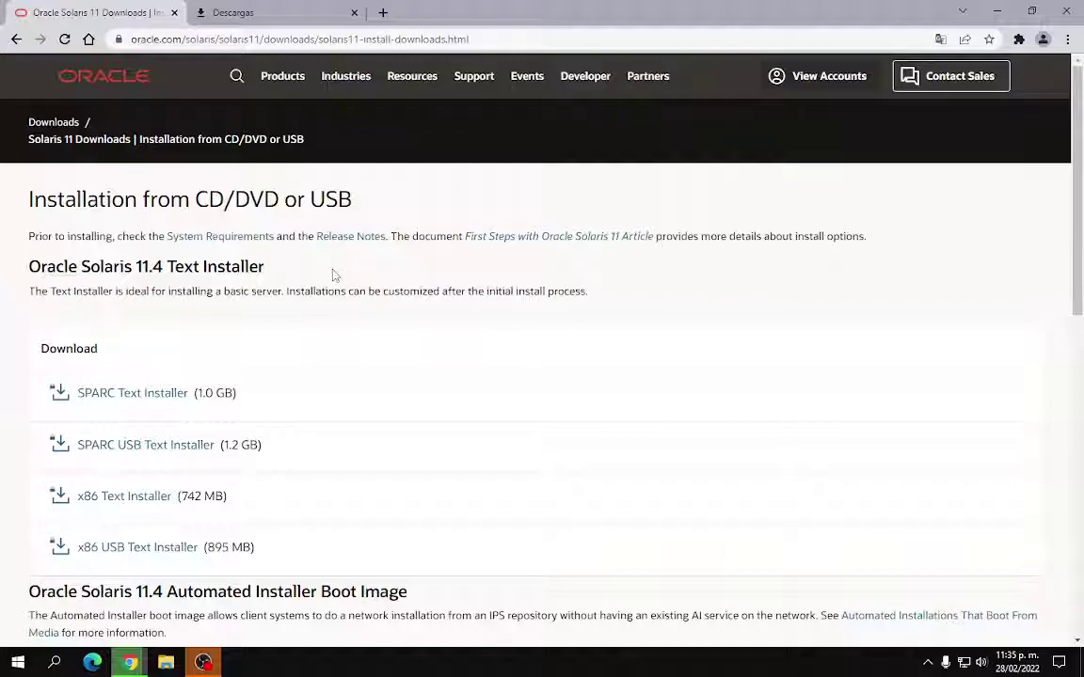
Return to the Google home page and search for "gento"
left_click(84, 45)
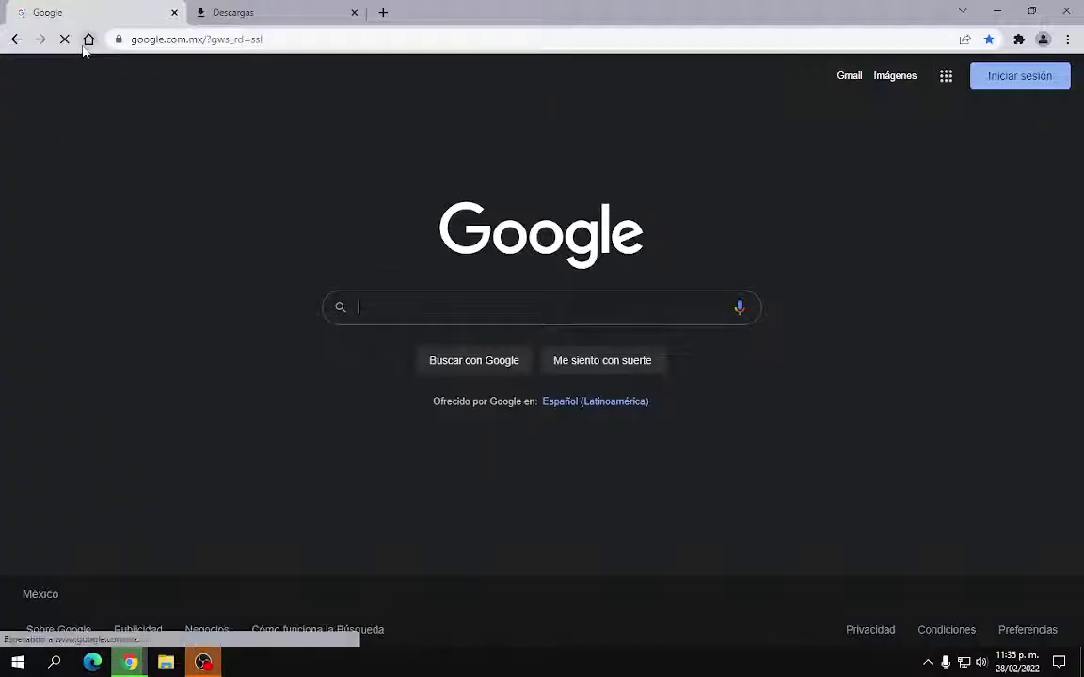
left_click(471, 306)
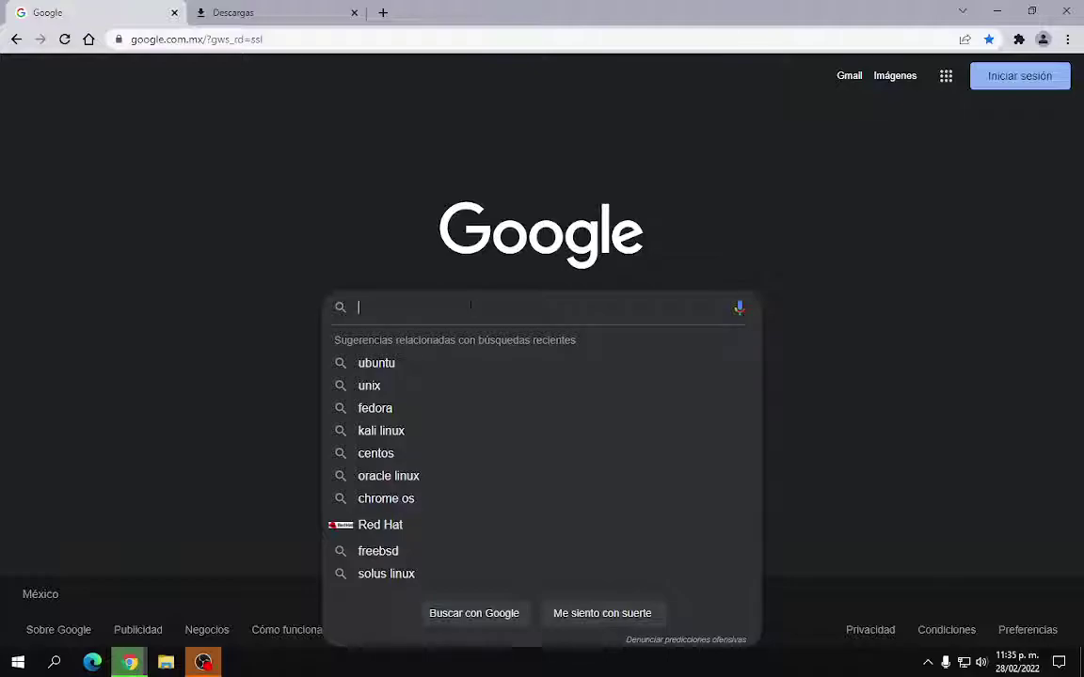
type("gento")
key("Return")
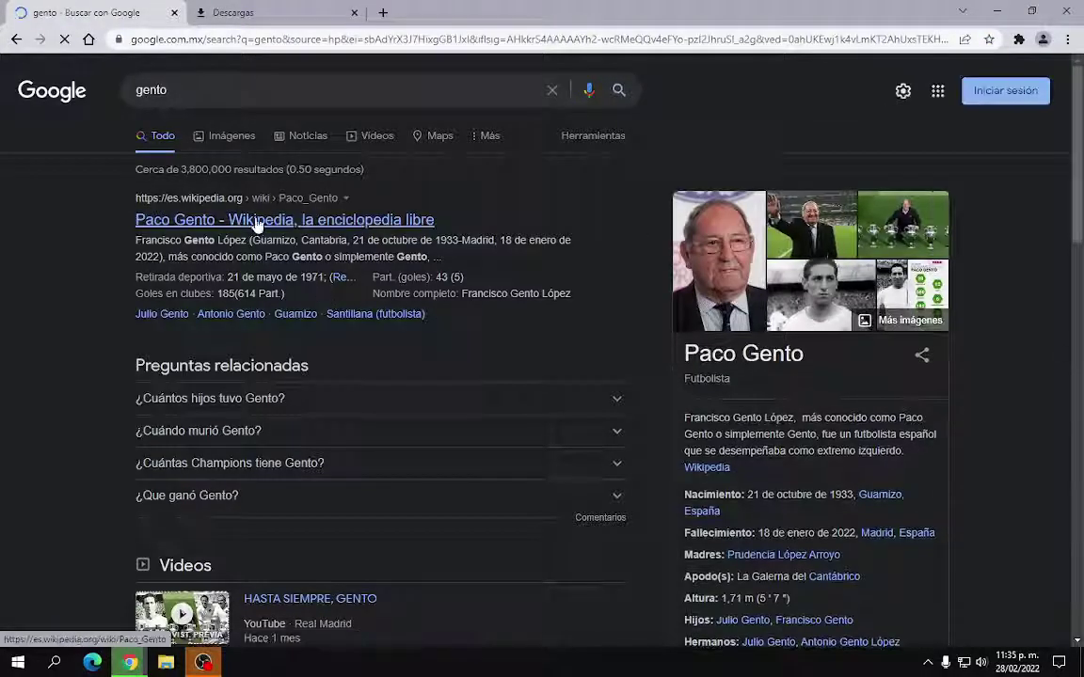
left_click(256, 222)
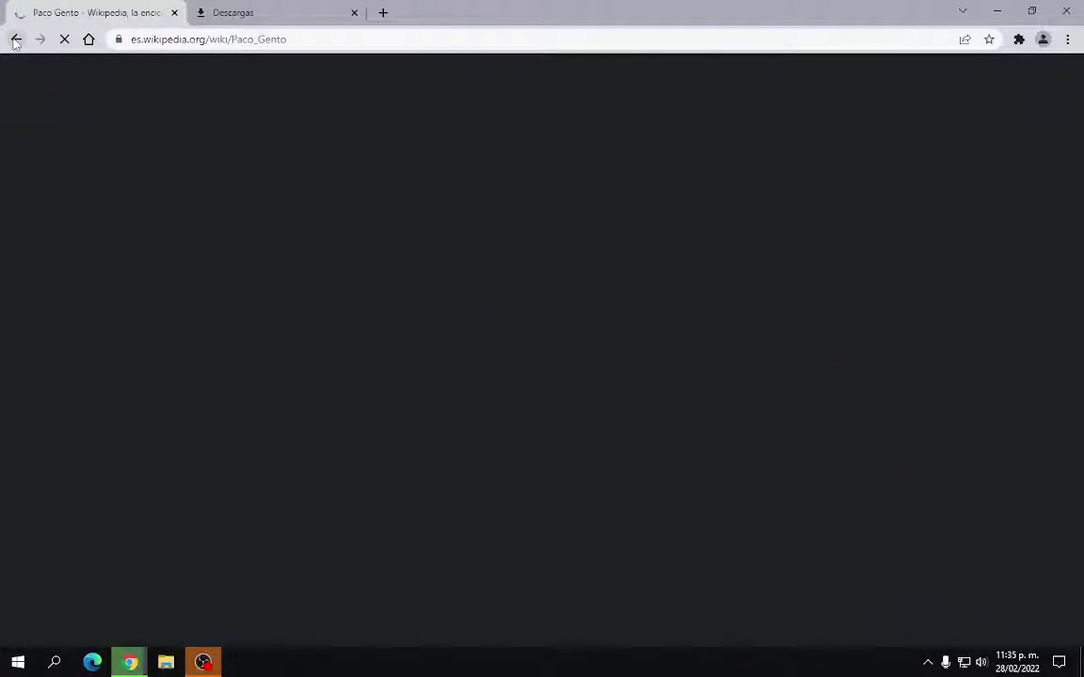
left_click(16, 40)
Refine the Google search to "gento linux" and open the official Gentoo Linux website
left_click(252, 90)
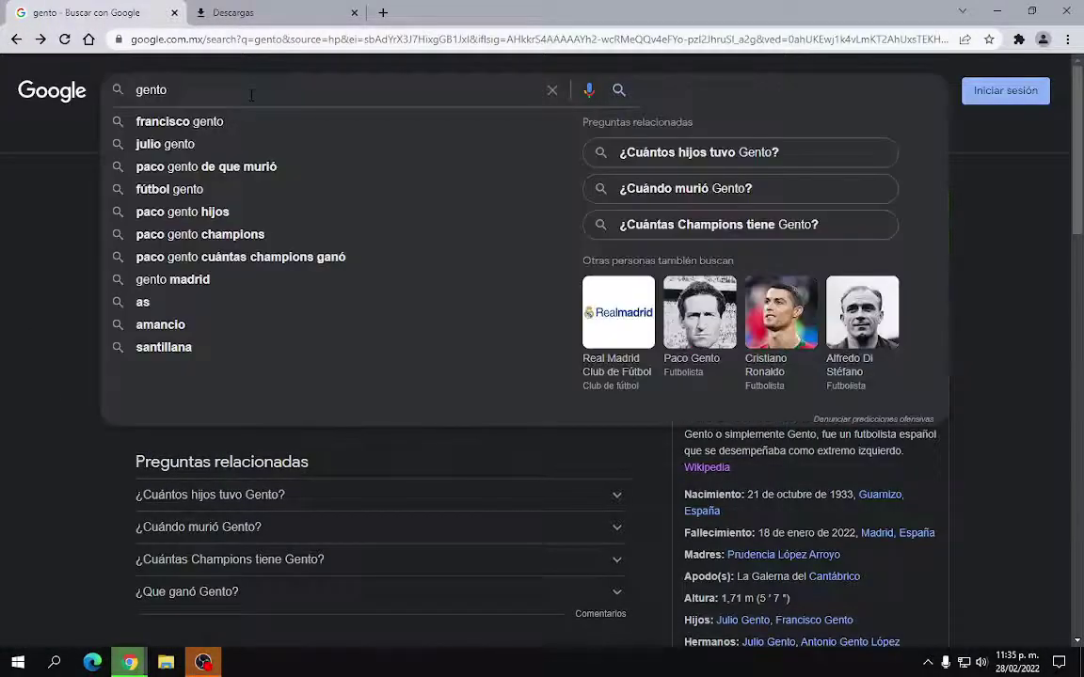
type("linux")
key("Return")
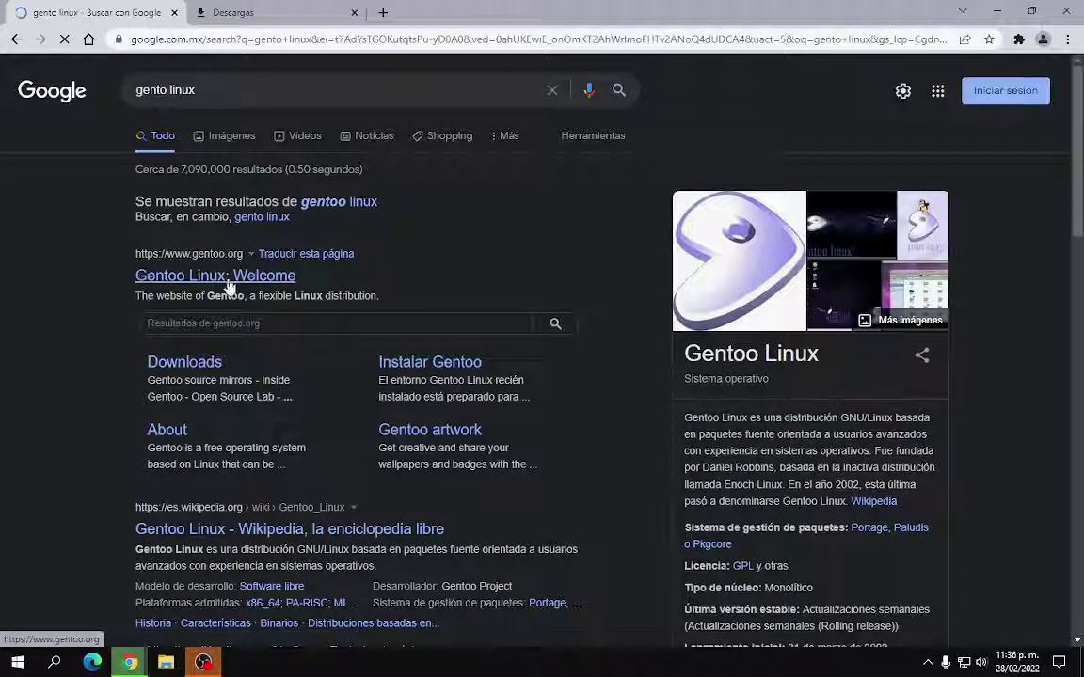
left_click(174, 277)
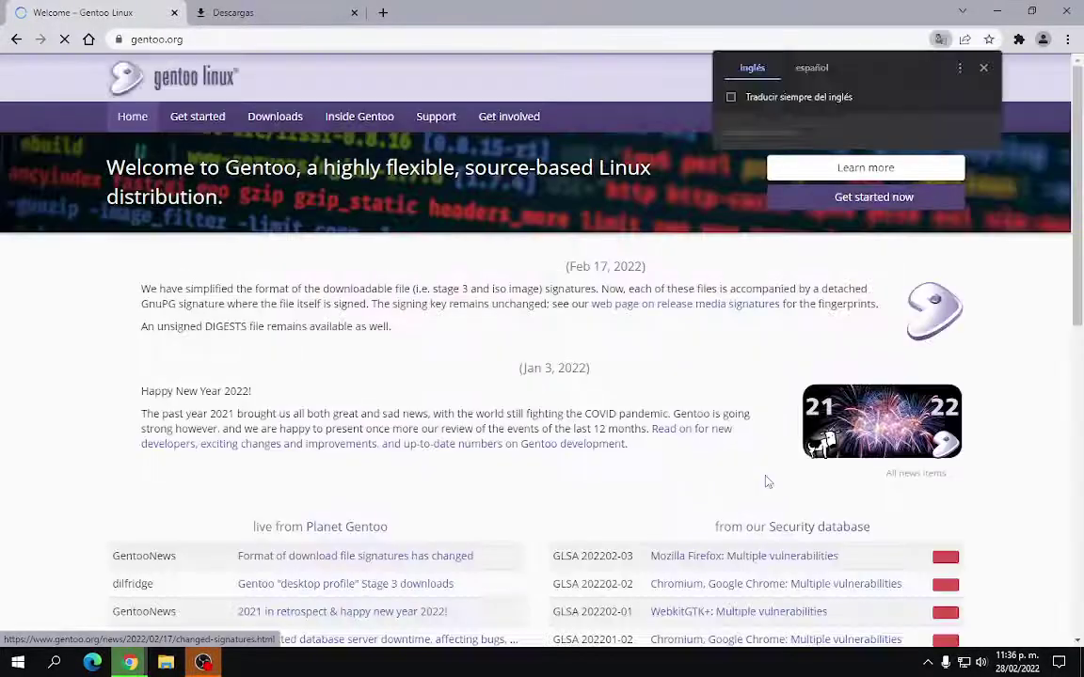
scroll(531, 494, "down", 3)
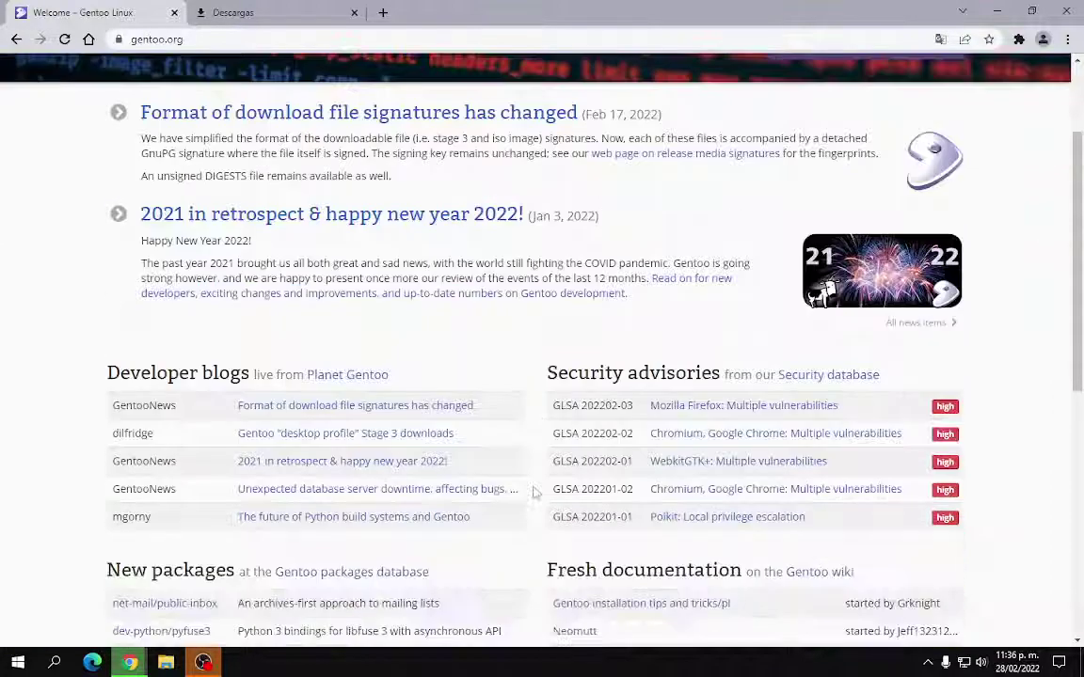
scroll(529, 497, "up", 3)
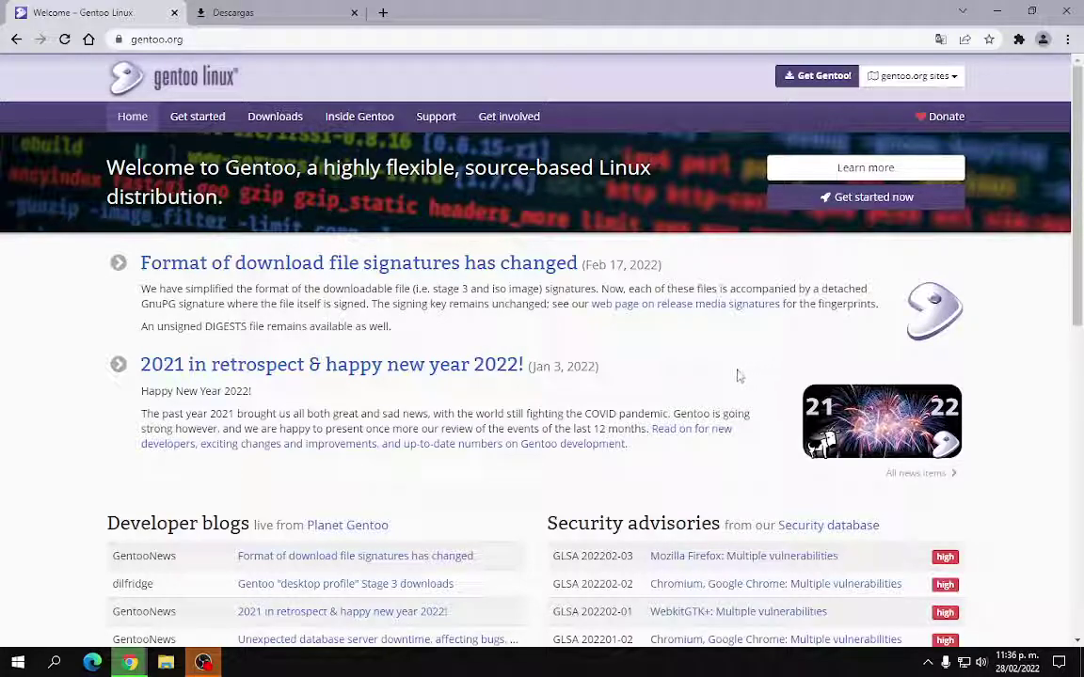
Open the Gentoo Downloads page and examine the amd64 and arm64 images, stage archives and advanced choices
left_click(278, 118)
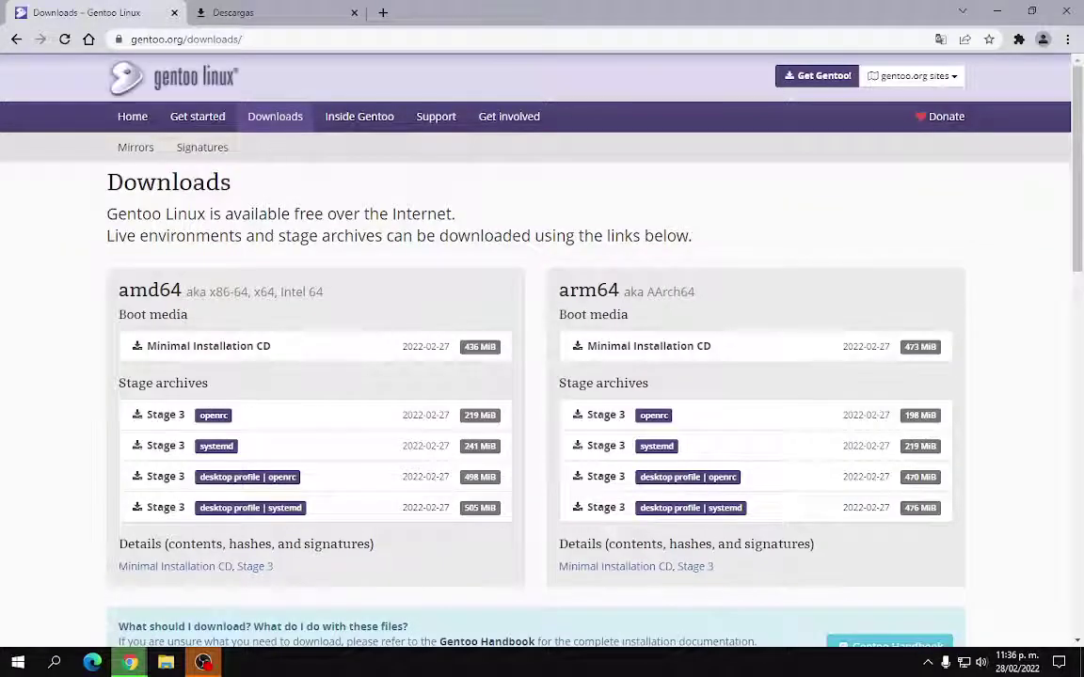
scroll(281, 118, "down", 1)
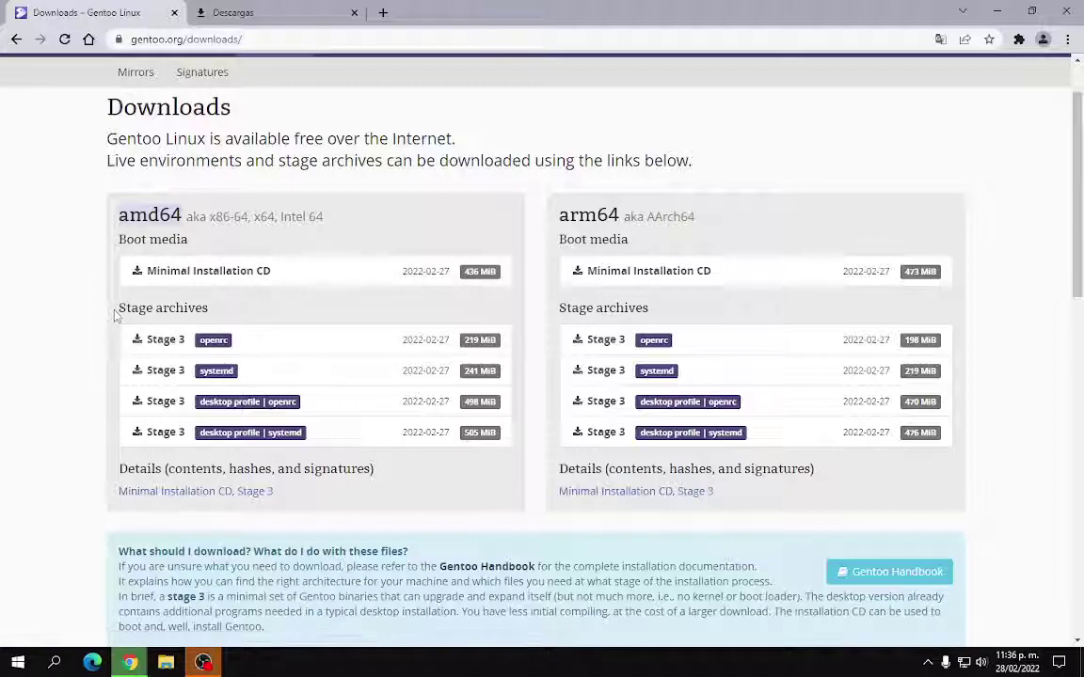
scroll(115, 316, "down", 1)
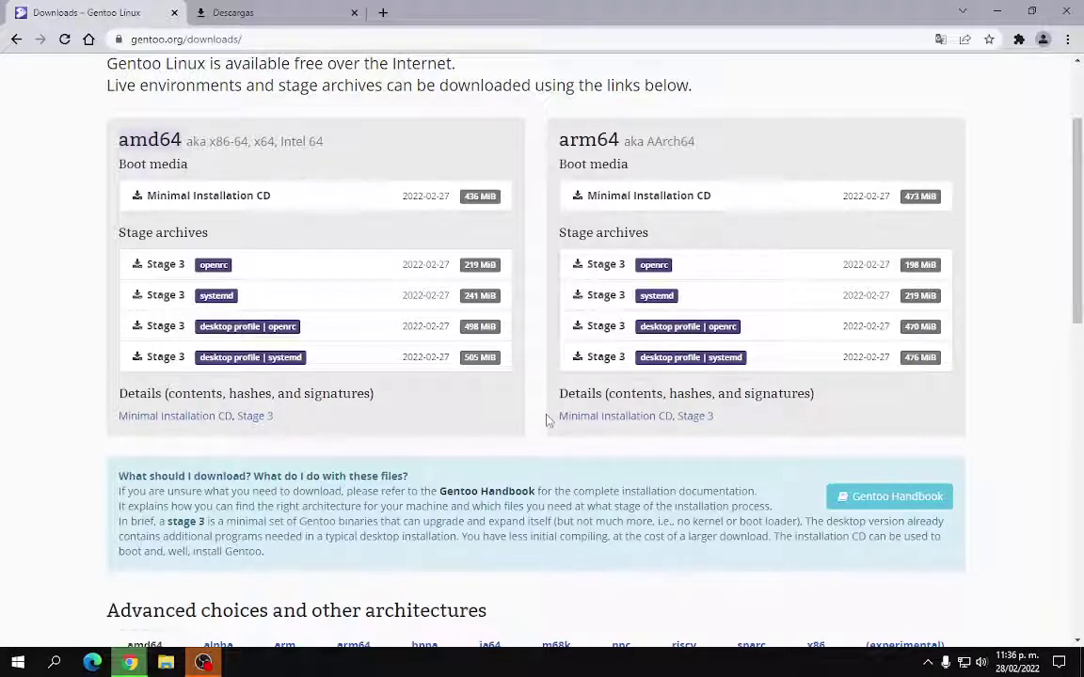
scroll(541, 407, "down", 5)
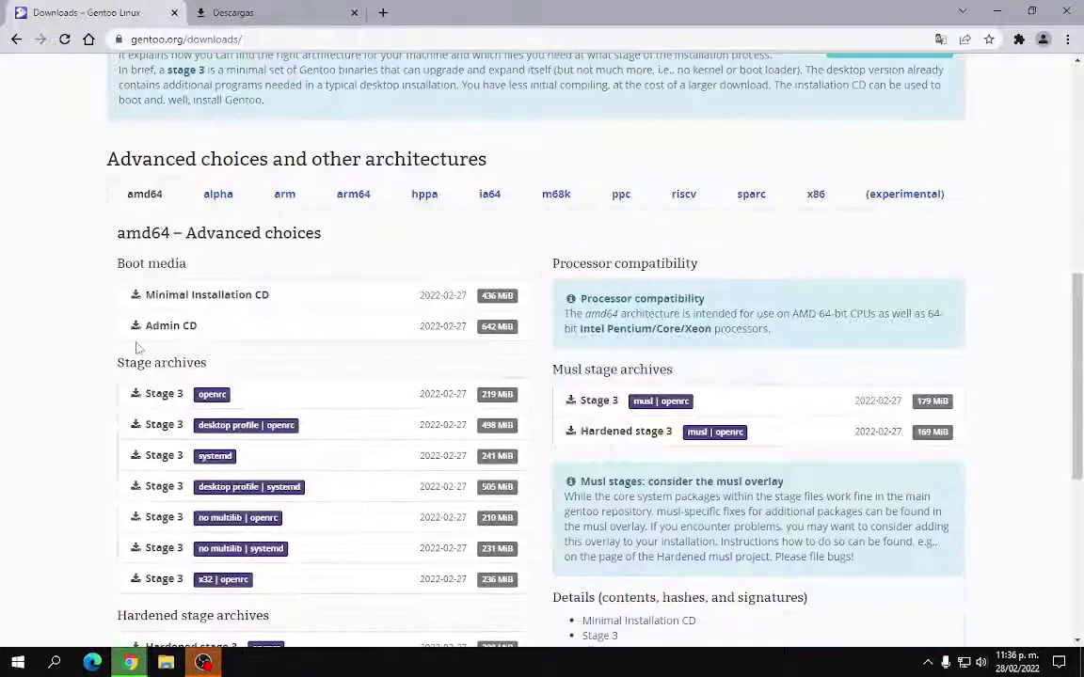
scroll(188, 315, "down", 1)
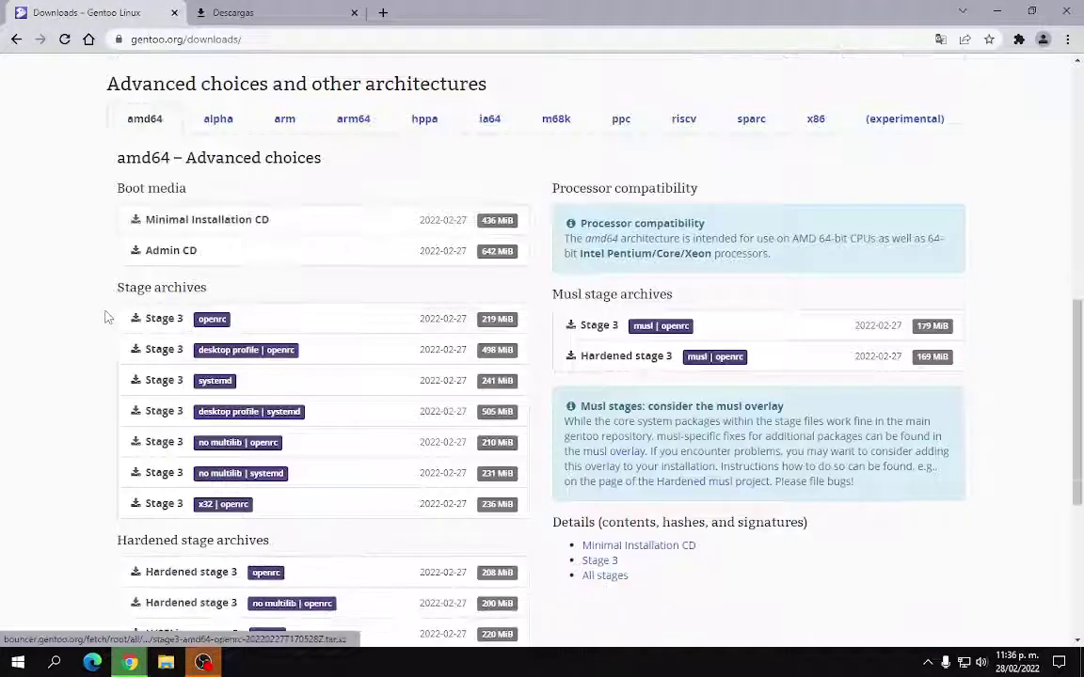
scroll(106, 316, "down", 3)
scroll(106, 315, "up", 10)
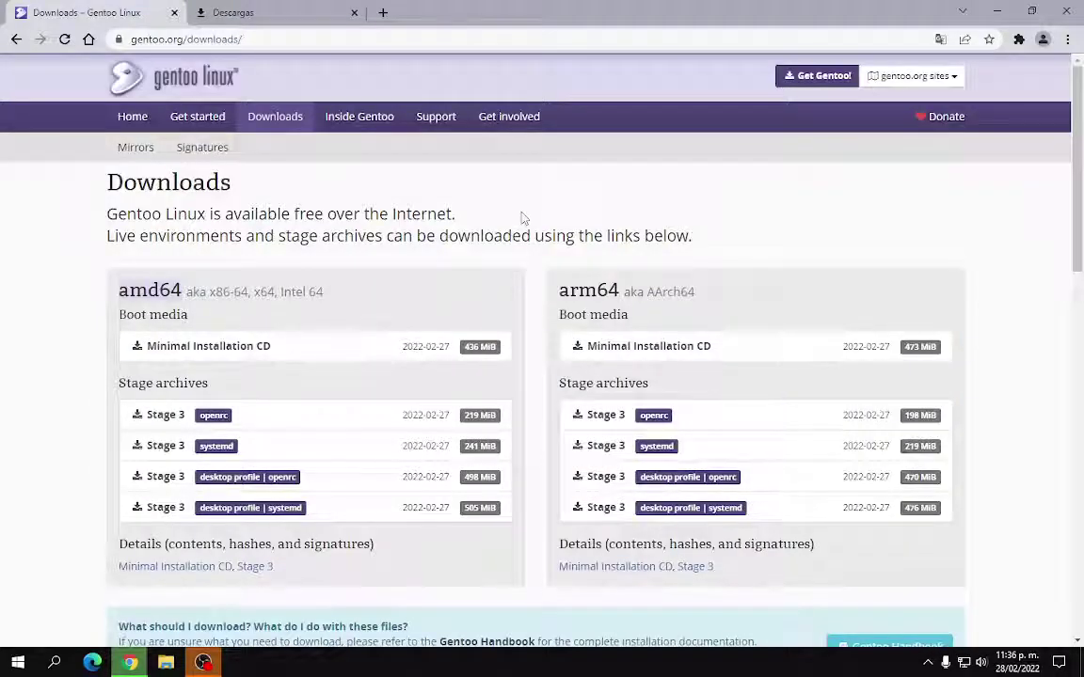
Return the Gentoo tab to the Google home page and check the progress of the ISO downloads
left_click(89, 38)
left_click(263, 12)
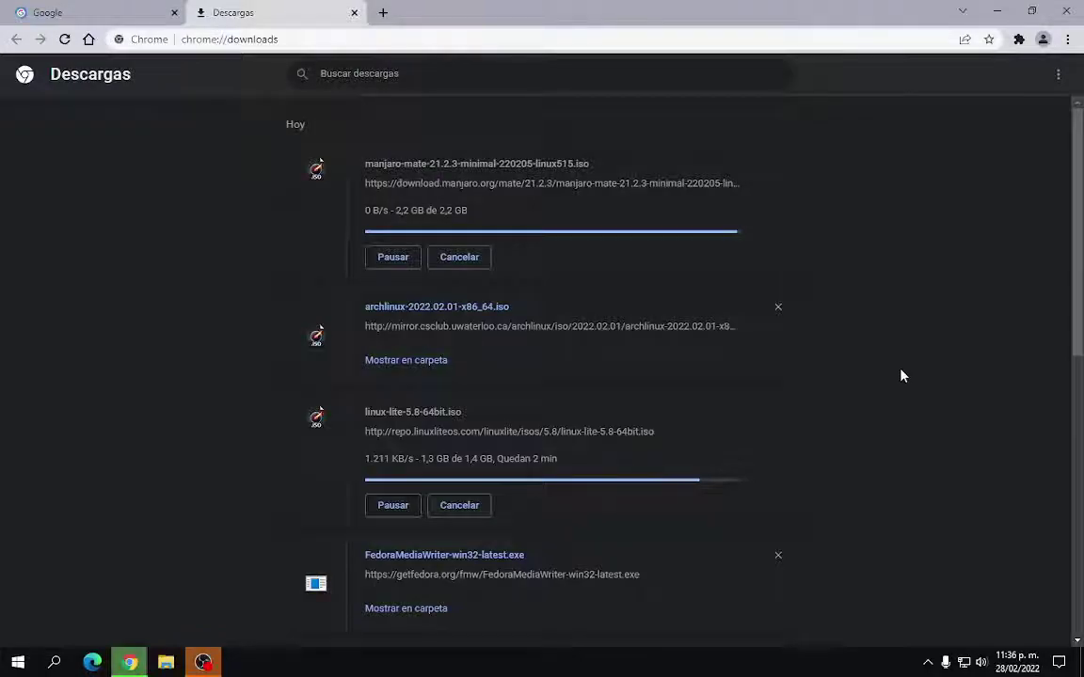
left_click(996, 11)
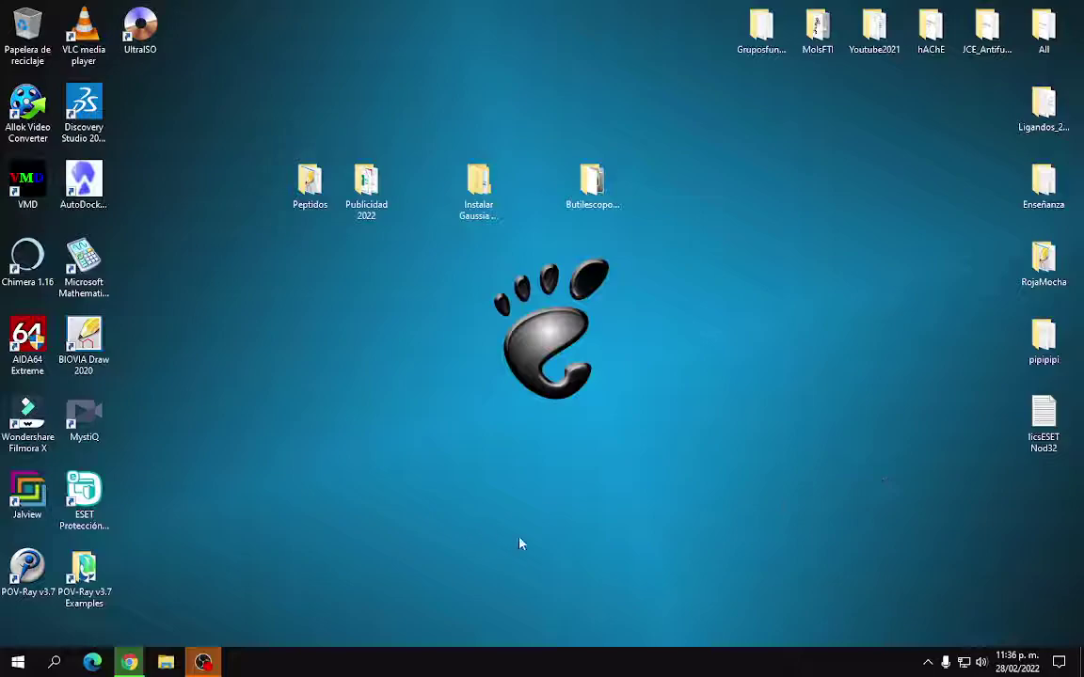
Switch to File Explorer and open the Descargas folder
left_click(732, 424)
key("super+e")
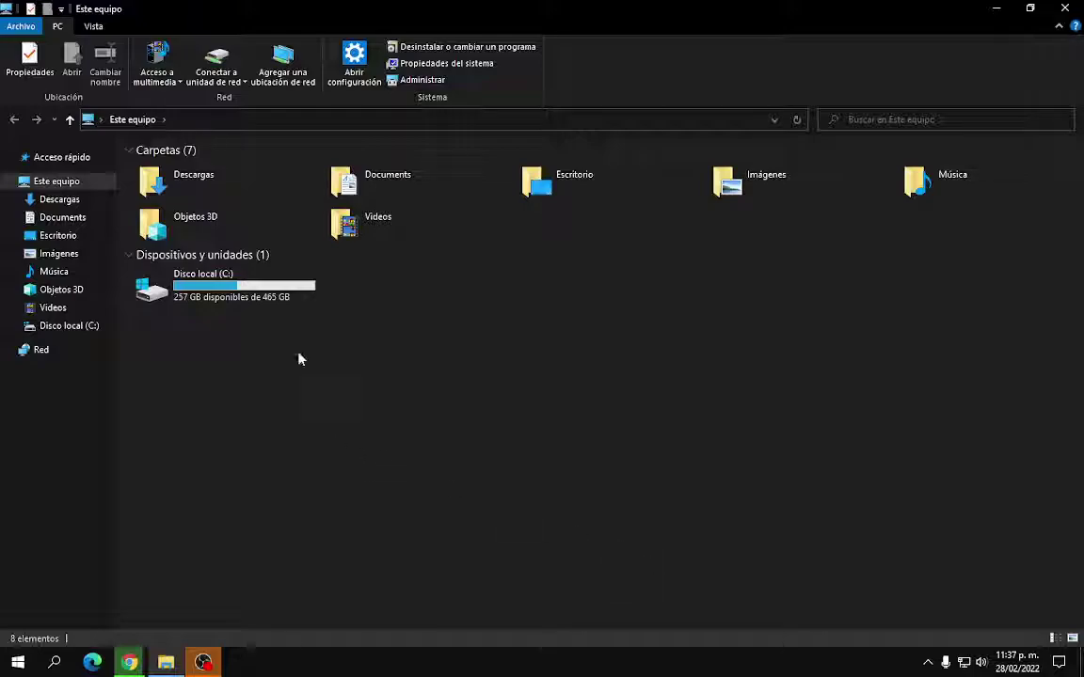
double_click(208, 179)
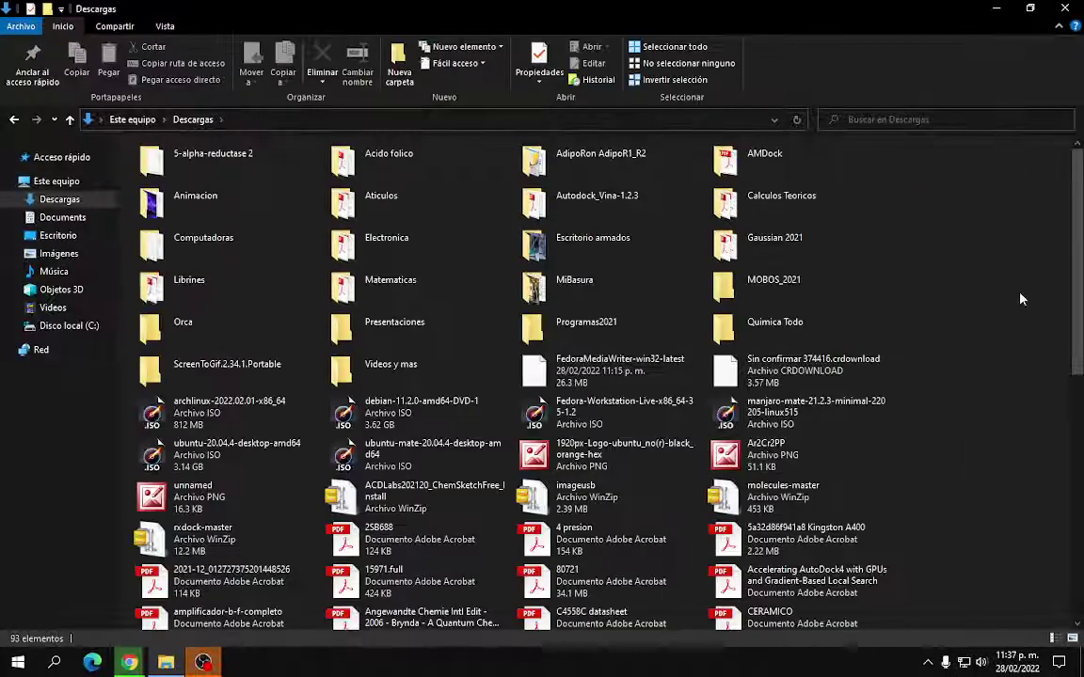
Create a new desktop folder named "Linux ISO" and open it
left_click(996, 7)
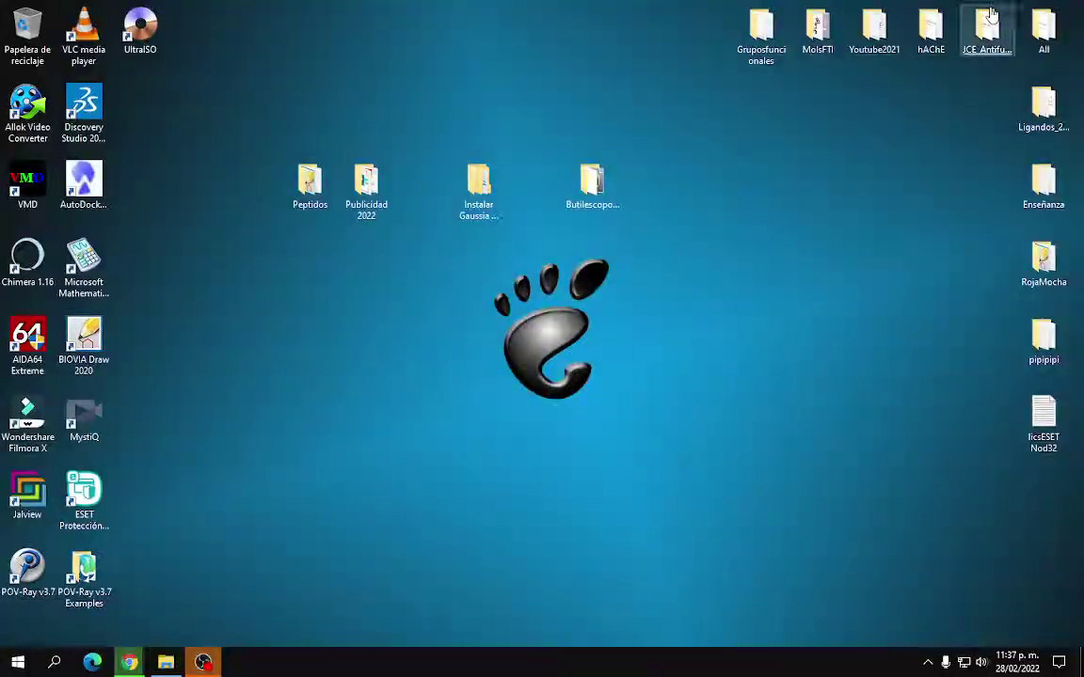
right_click(358, 454)
mouse_move(442, 401)
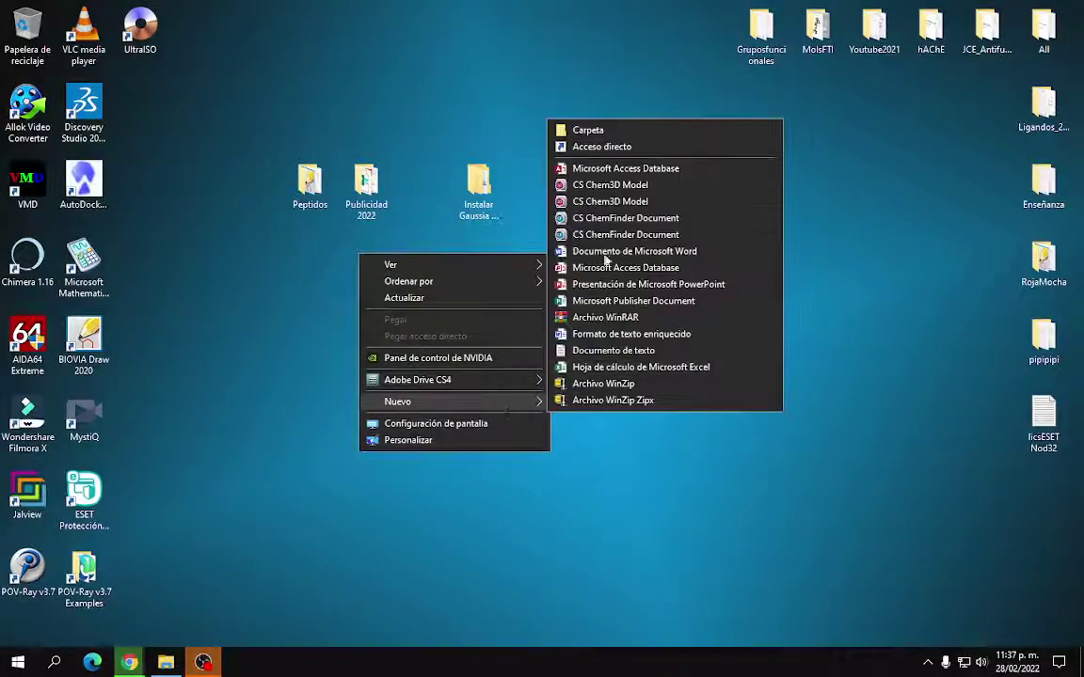
left_click(591, 132)
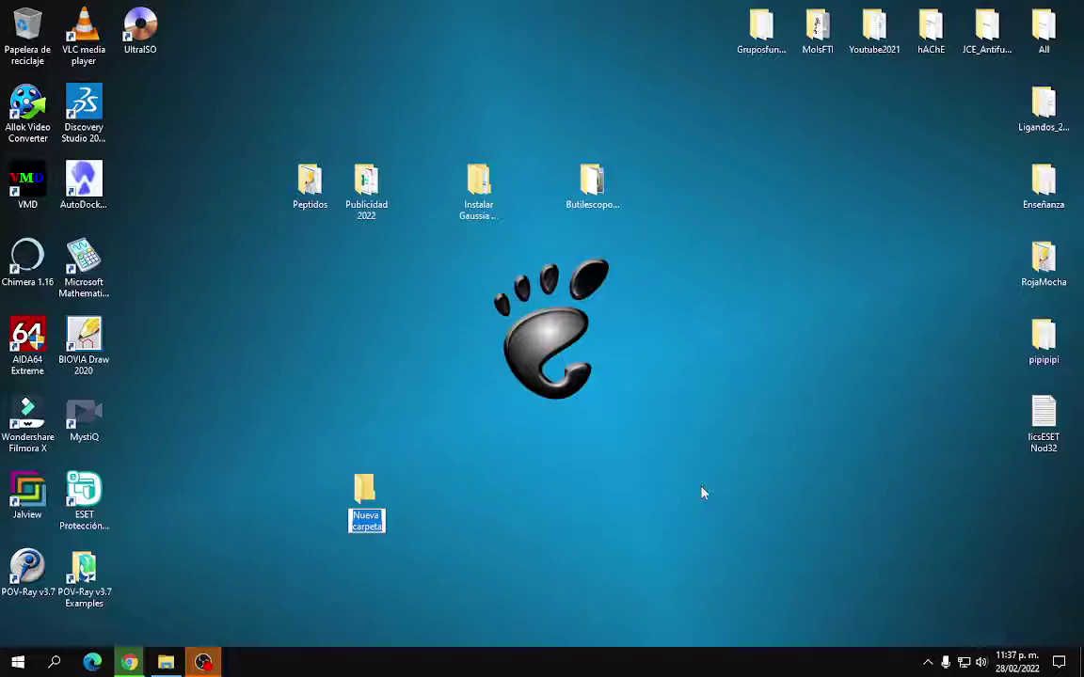
key("BackSpace")
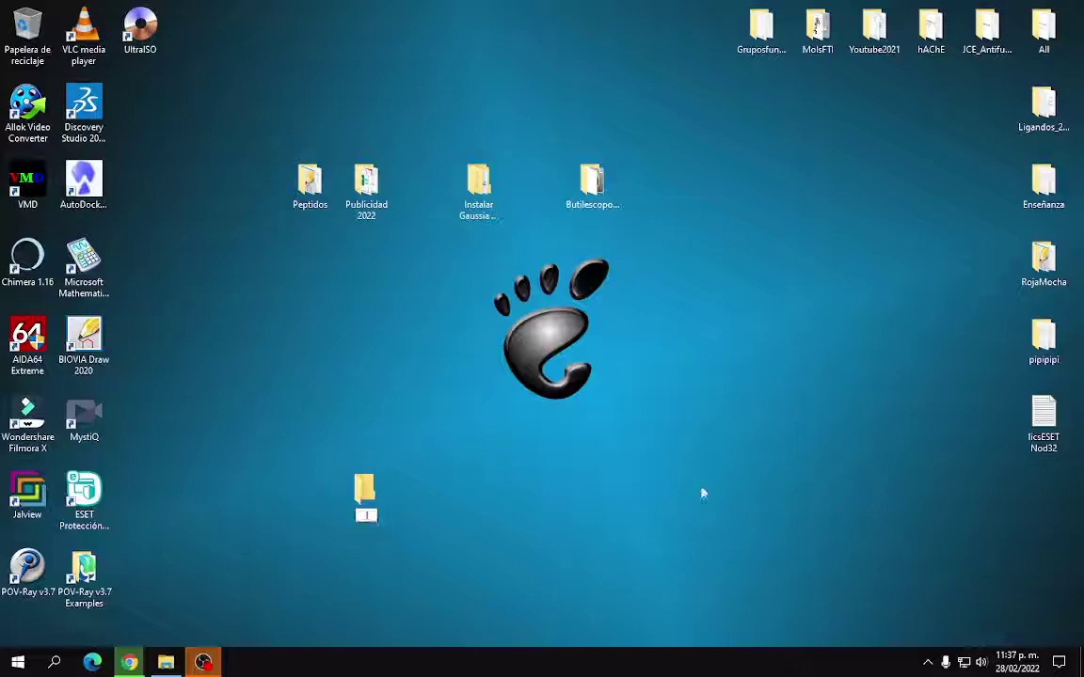
type("Linux ISO")
key("Return")
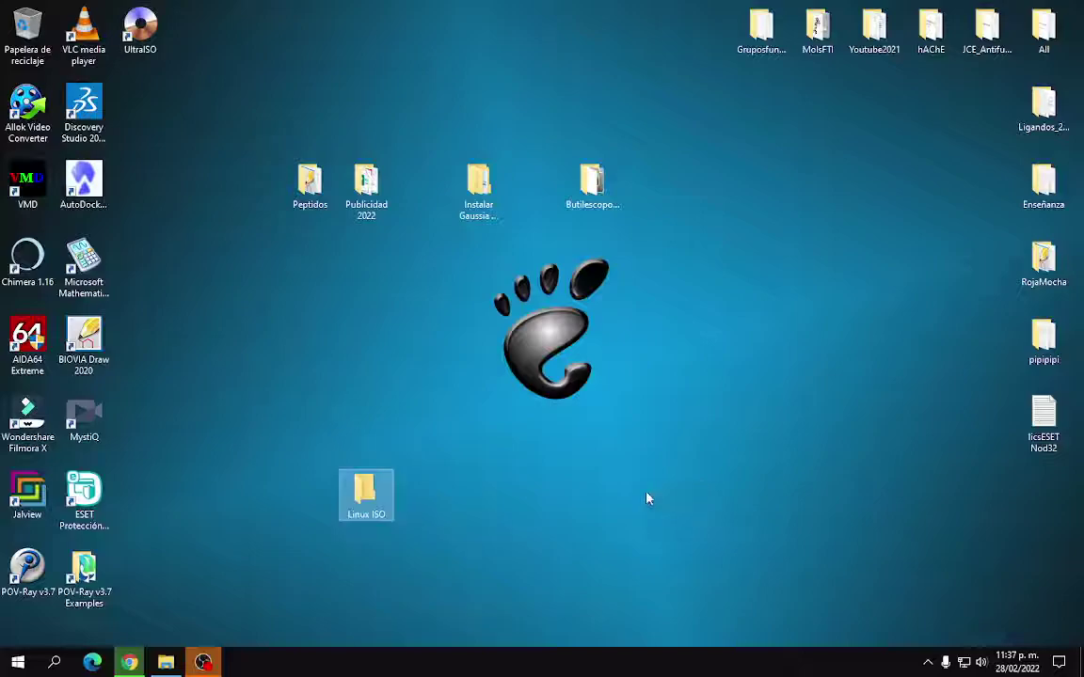
double_click(362, 503)
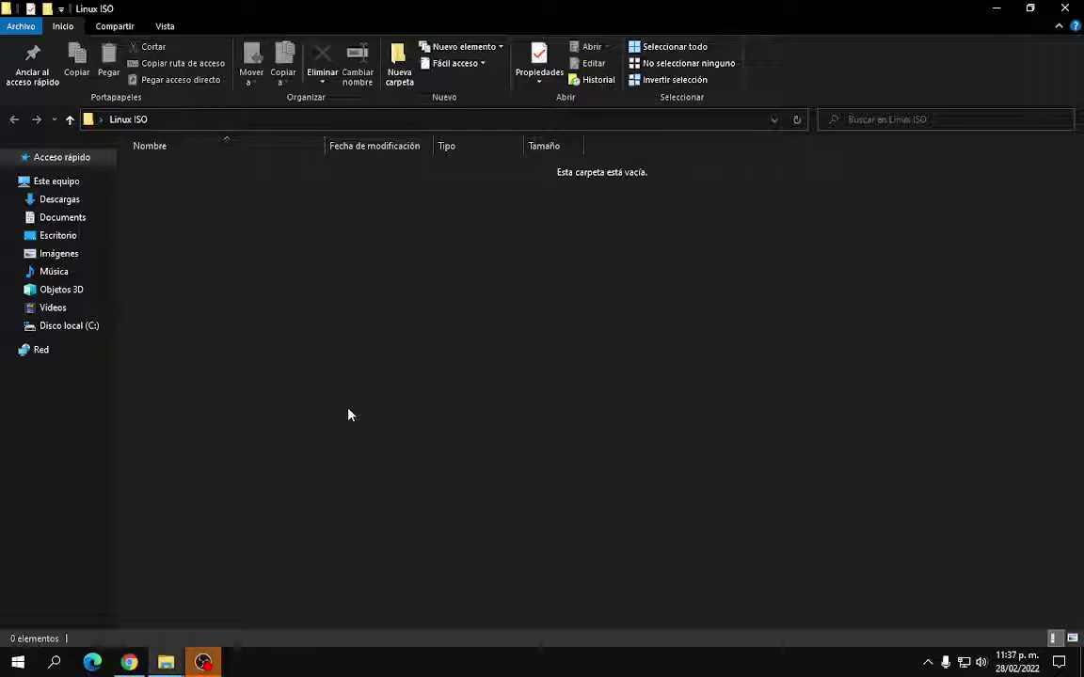
Move FedoraMediaWriter-win32-latest and the Arch, Debian, Fedora, Manjaro, Ubuntu and Ubuntu MATE ISO files from Descargas into the Linux ISO folder
left_click(166, 663)
left_click(129, 616)
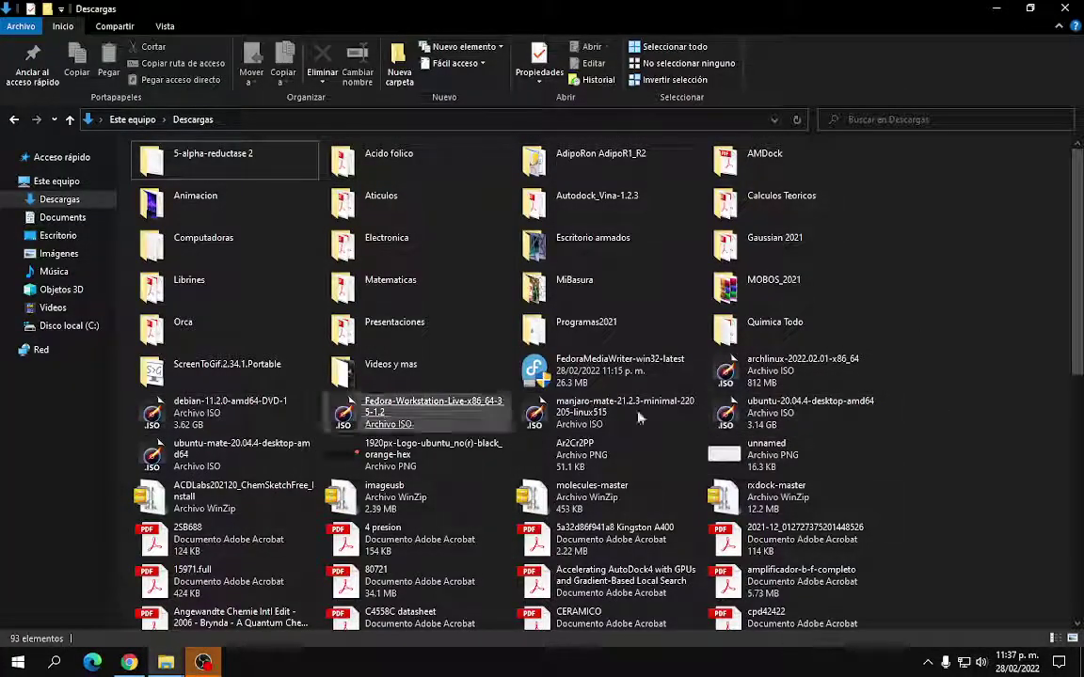
left_click(634, 379)
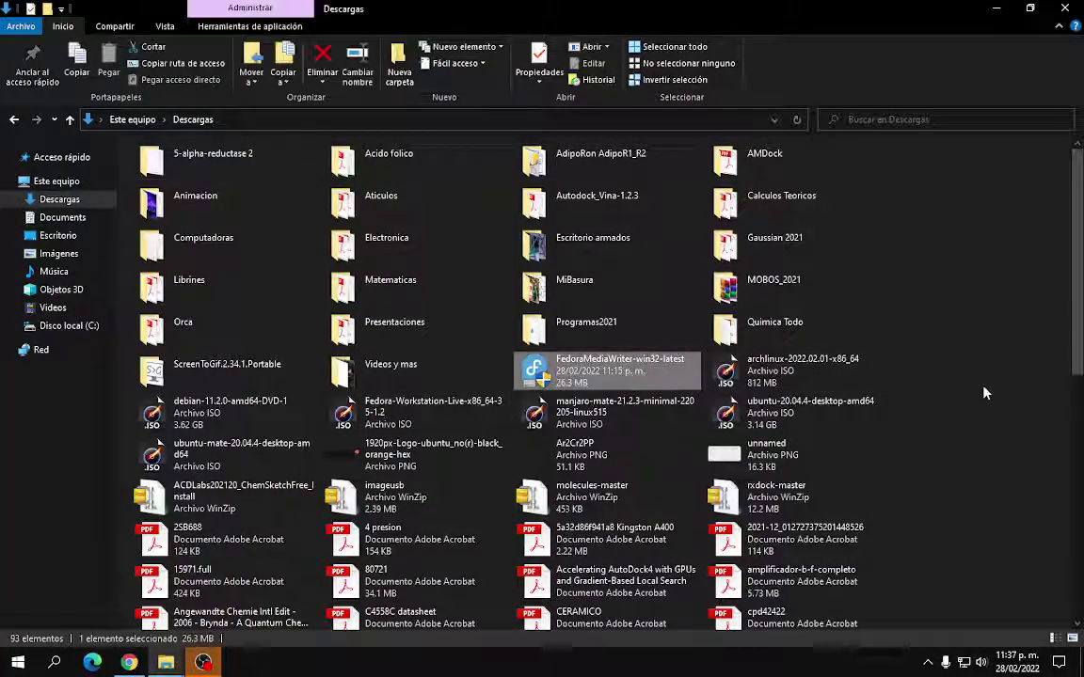
key("shift+Right")
key("shift+Right")
key("shift+Right")
key("shift+Right")
key("shift+Right")
key("shift+Right")
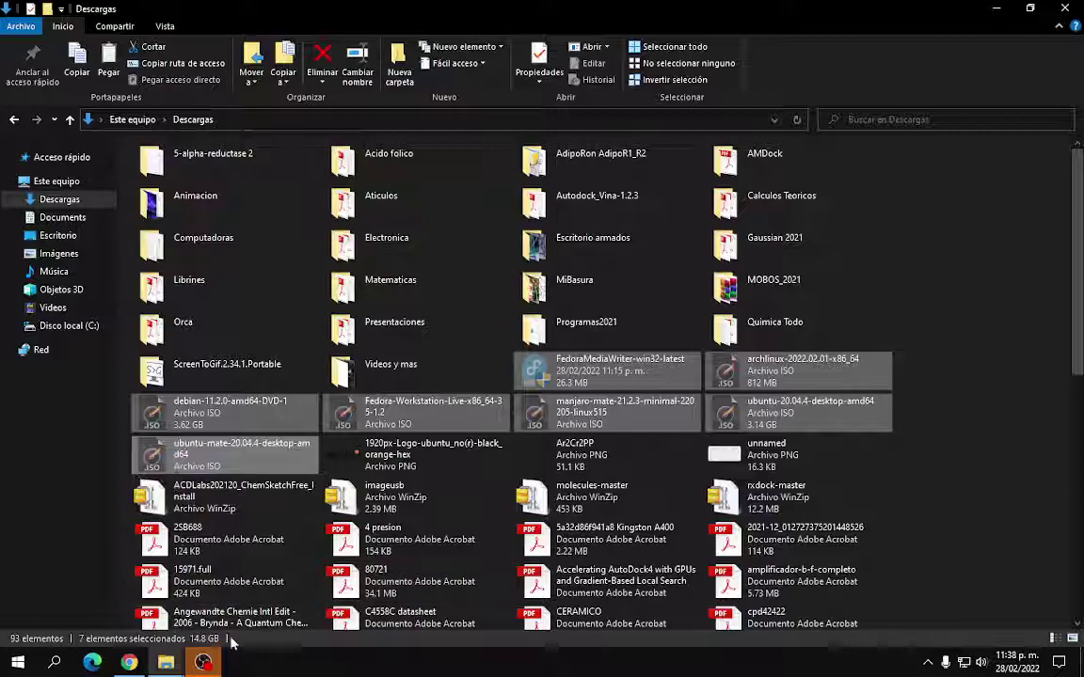
mouse_move(165, 663)
left_click(205, 552)
key("ctrl+v")
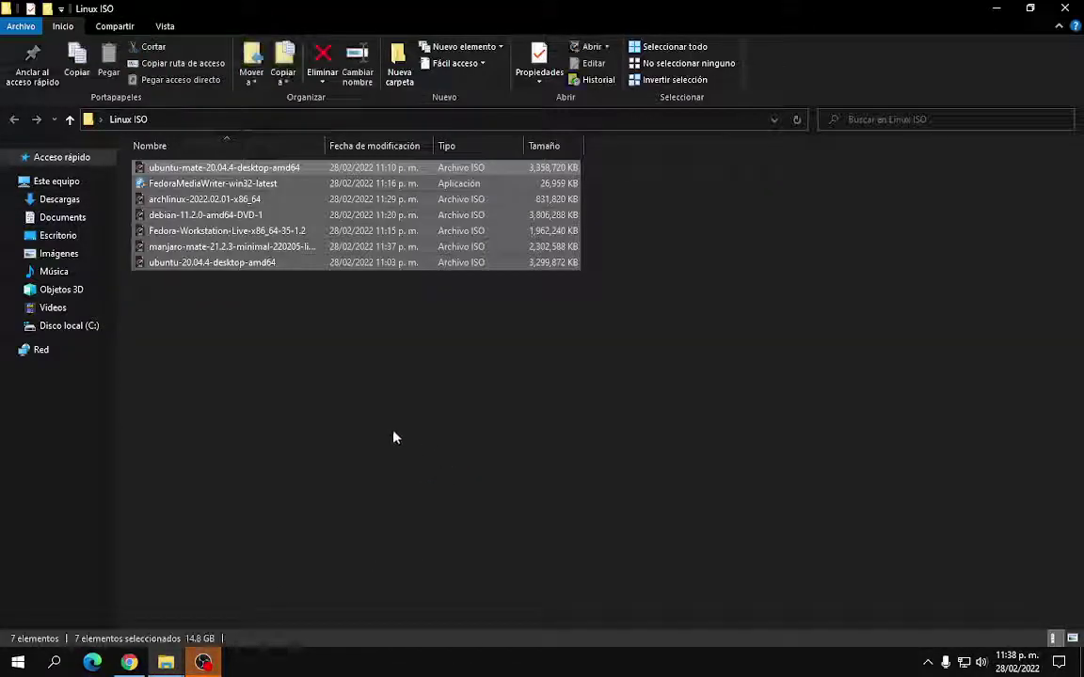
left_click(398, 439)
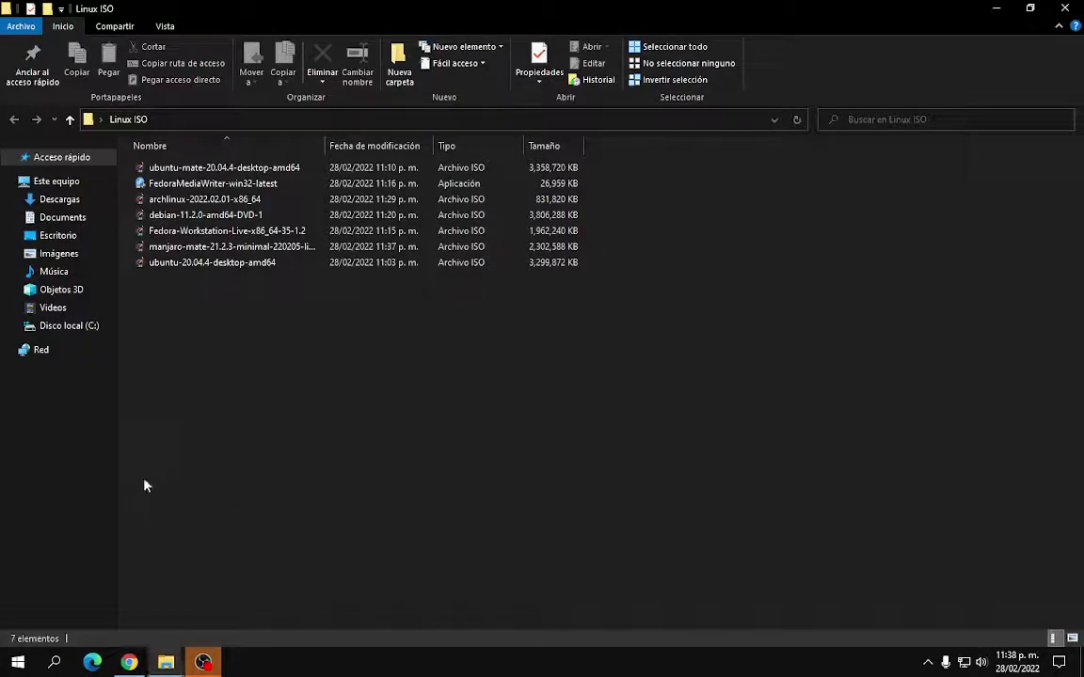
Move the chromeos_14516.0.0_reven recovery archive from Documents into the Linux ISO folder
left_click(75, 217)
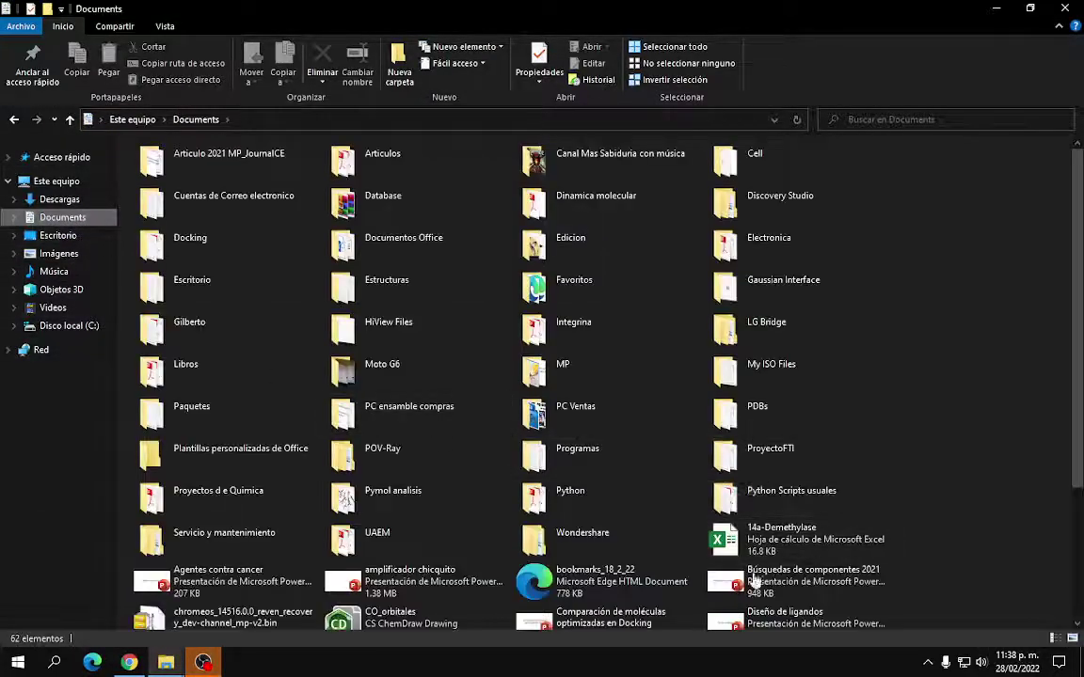
scroll(272, 592, "down", 2)
left_click(198, 439)
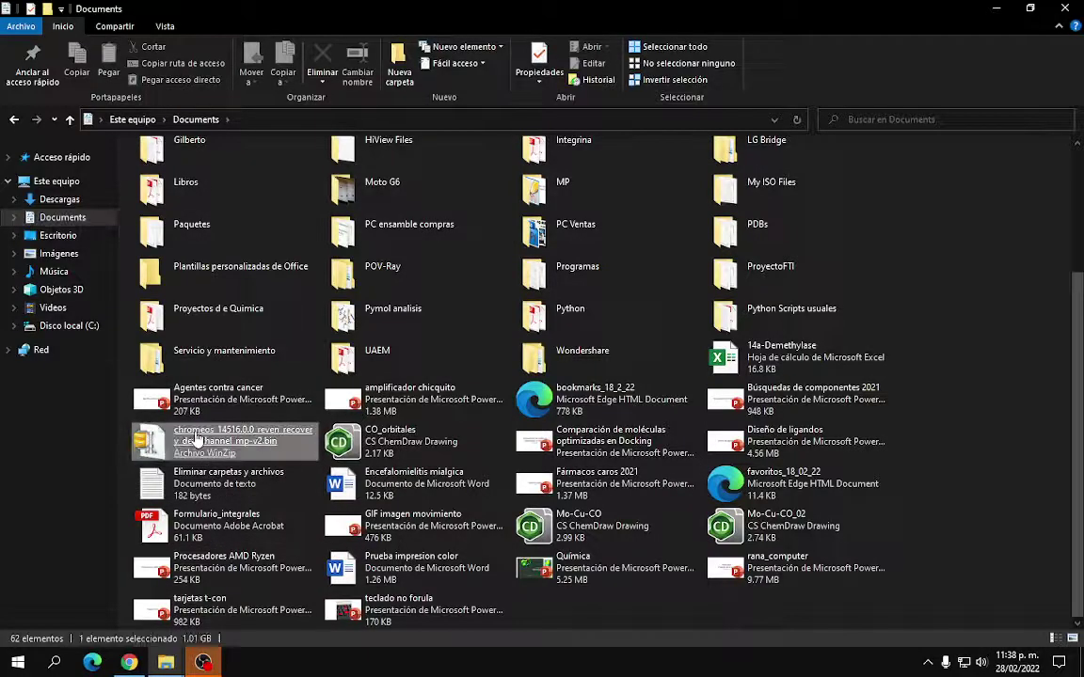
left_click(15, 120)
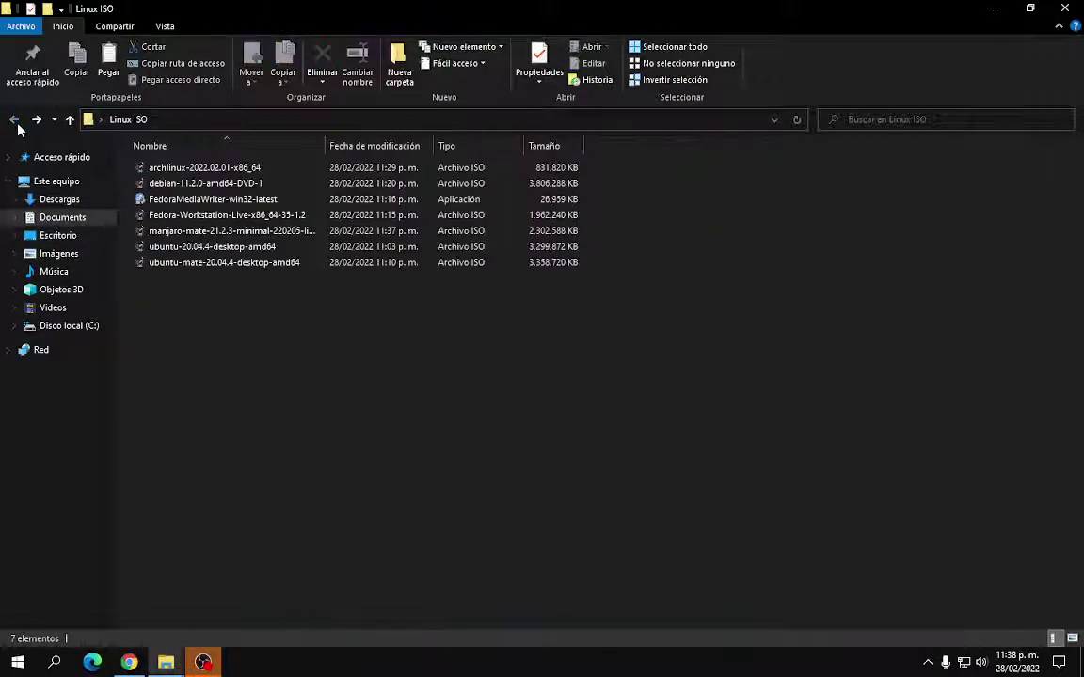
key("ctrl+v")
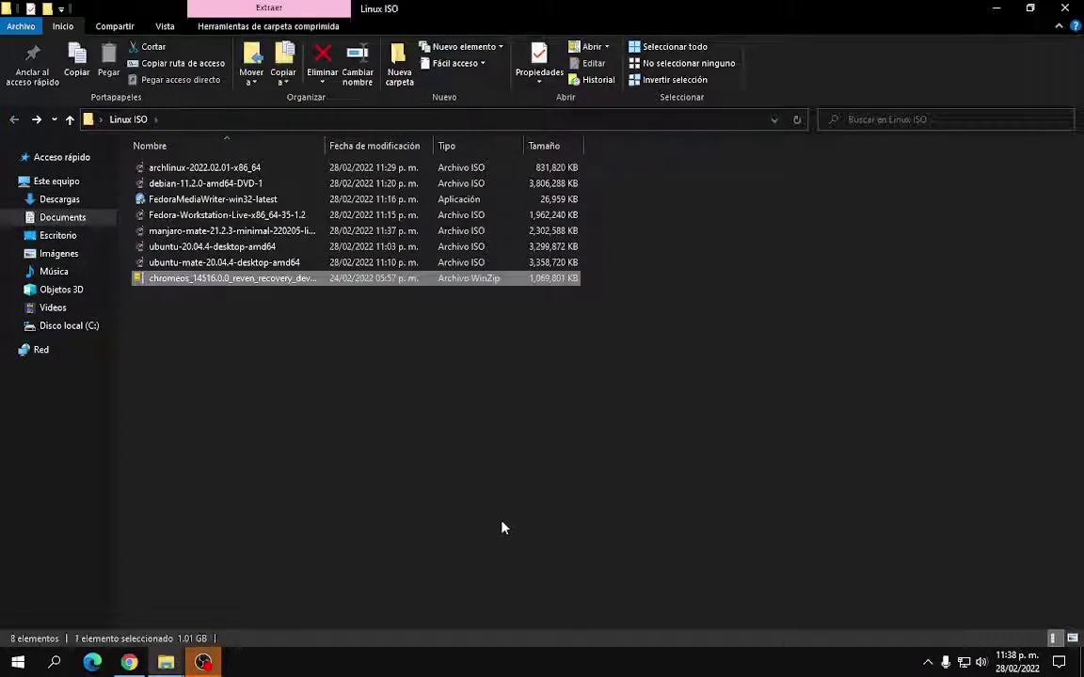
left_click(179, 386)
left_click(214, 280)
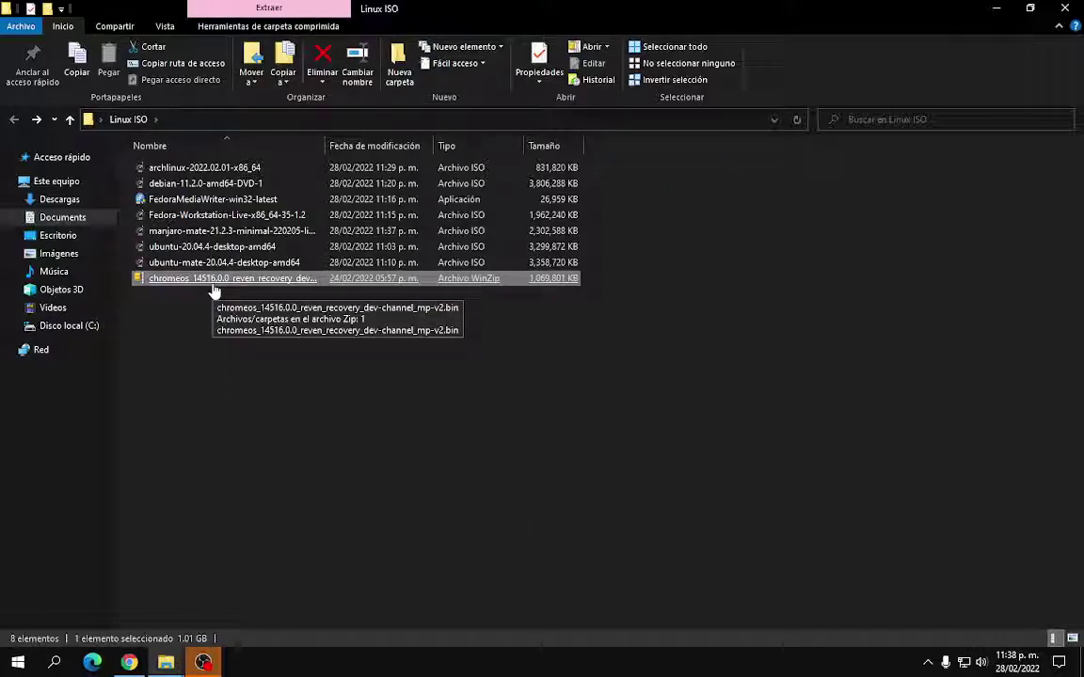
left_click(300, 469)
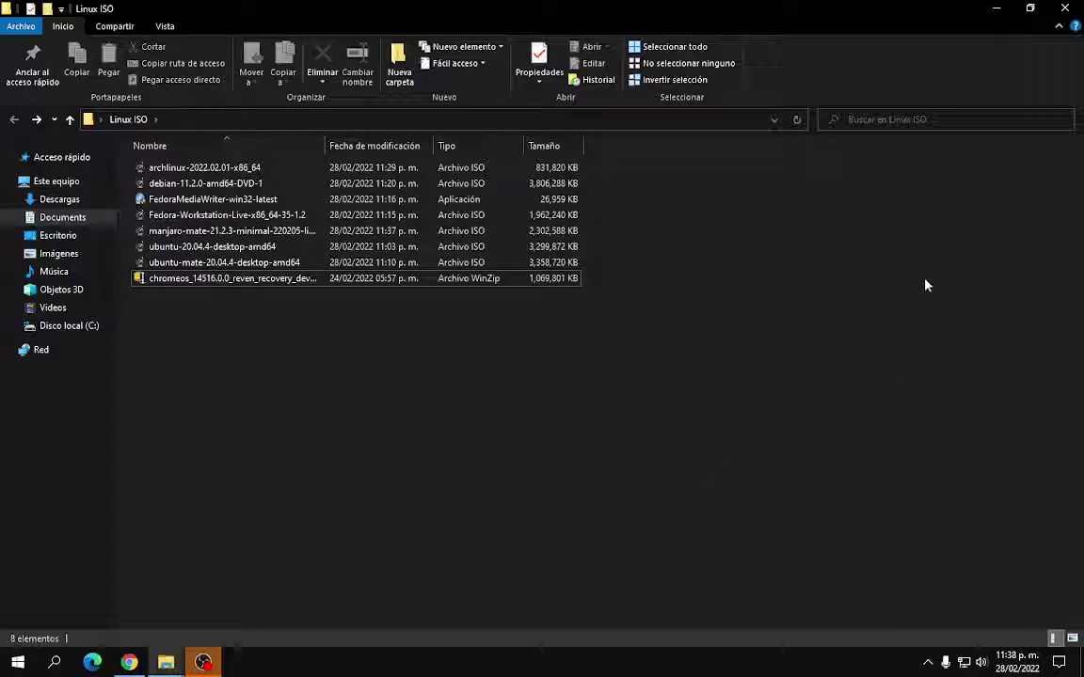
Minimize the Linux ISO and Descargas windows and bring the Linux ISO window back up
left_click(996, 8)
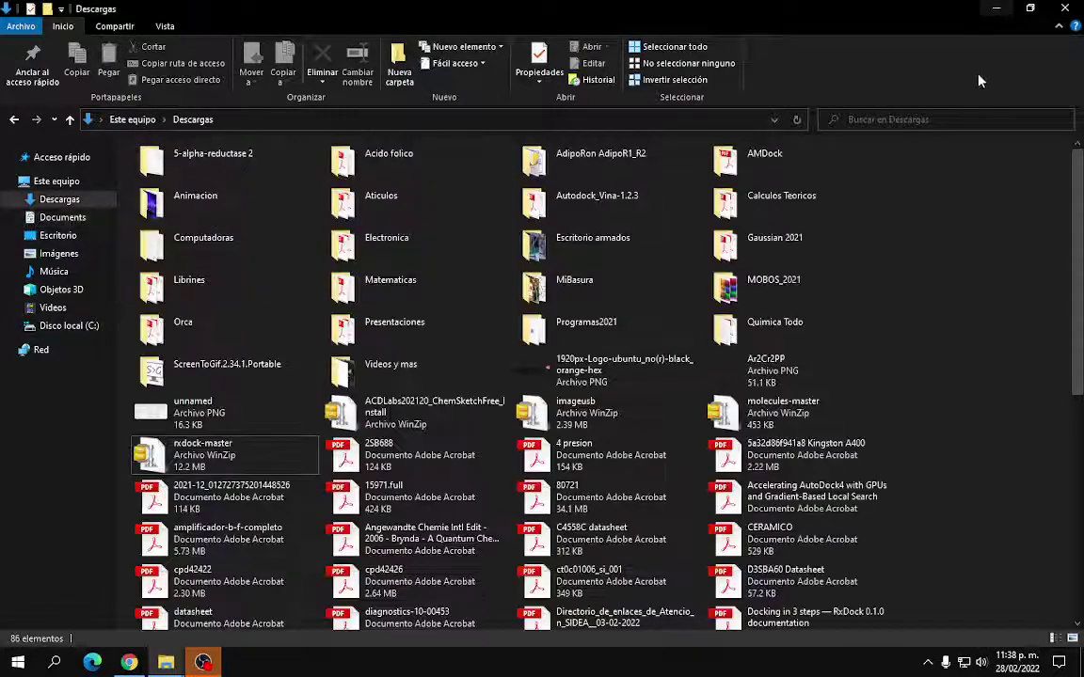
left_click(998, 13)
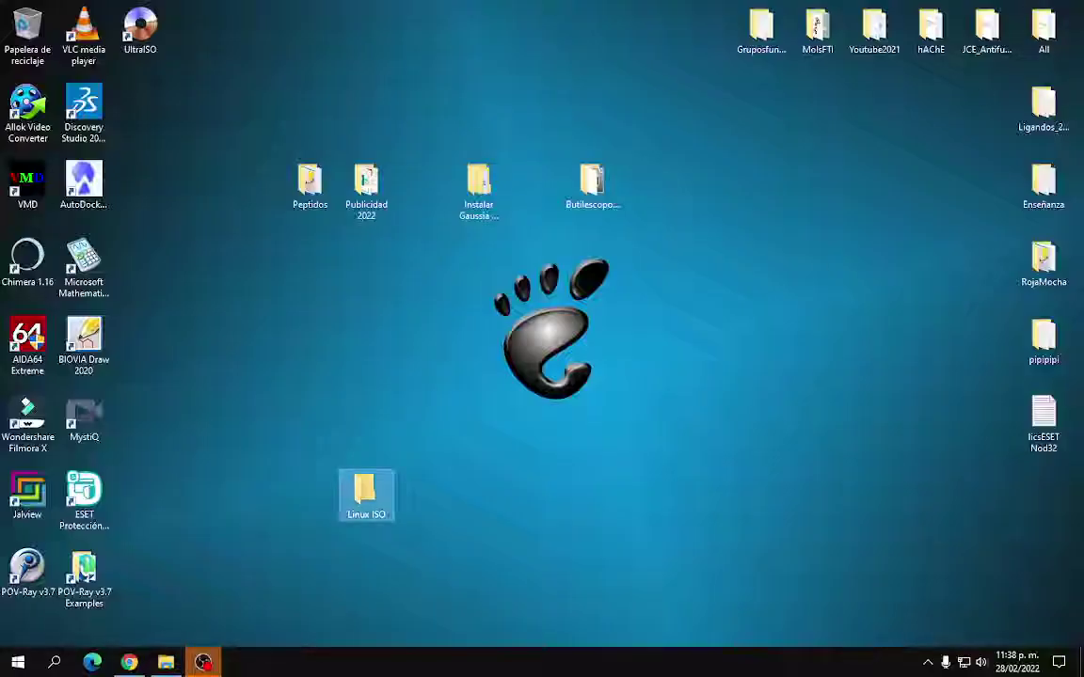
left_click(203, 664)
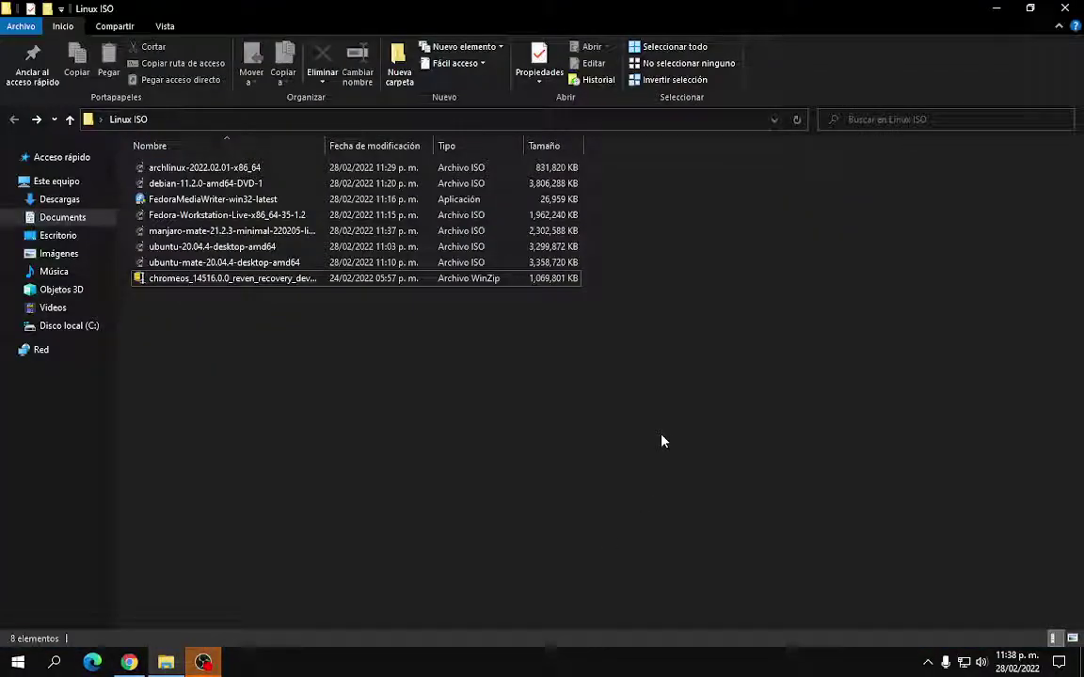
Switch to Chrome, search Google for "chrome os flex" and open the "Get Chrome OS Flex for PC or Mac" result
left_click(127, 663)
left_click(98, 9)
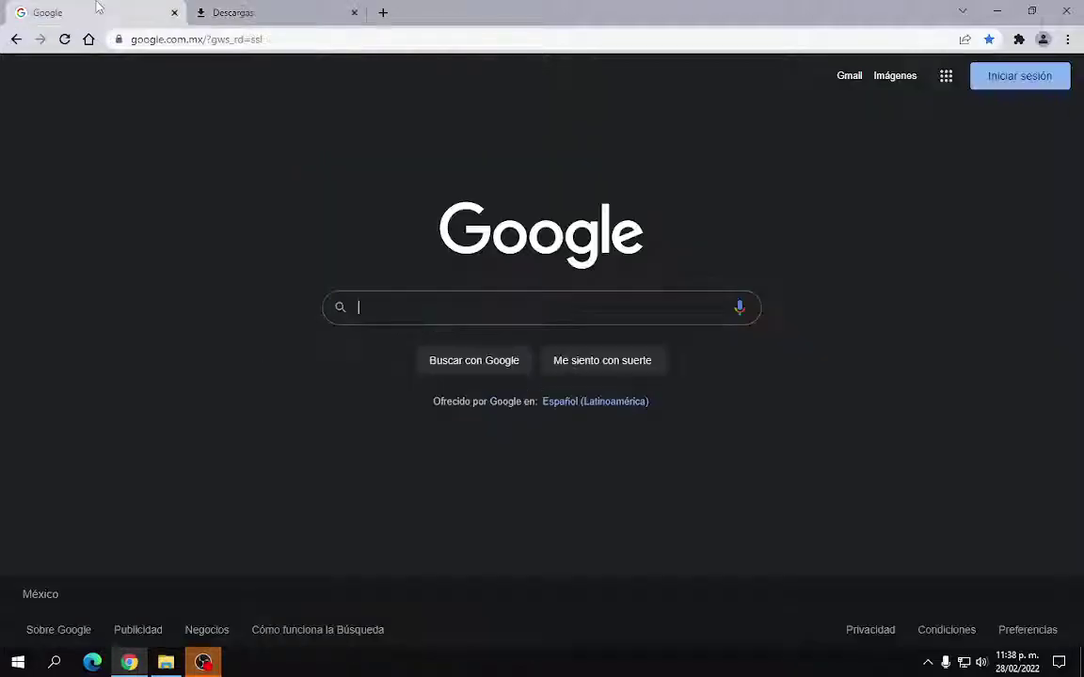
left_click(449, 310)
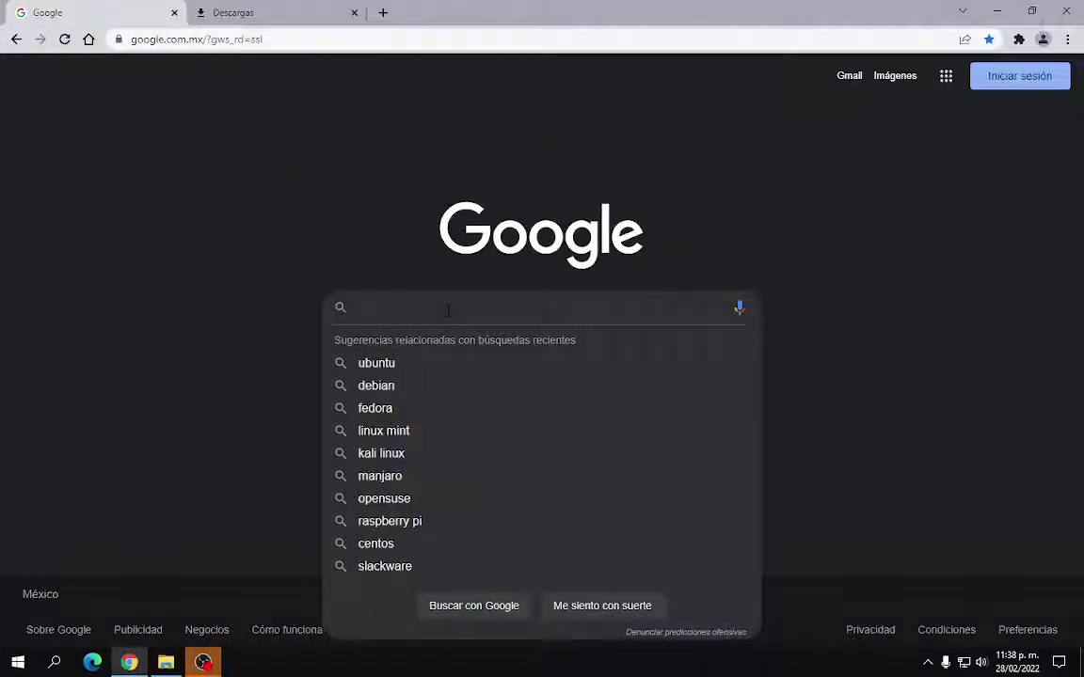
type("c")
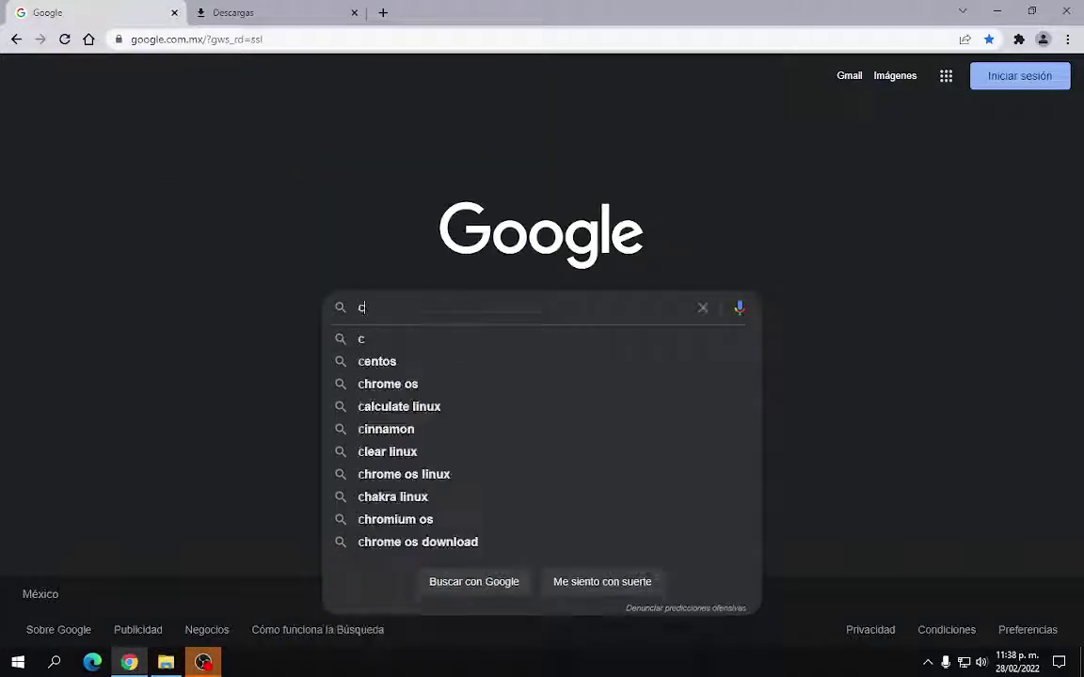
type("hrome os ")
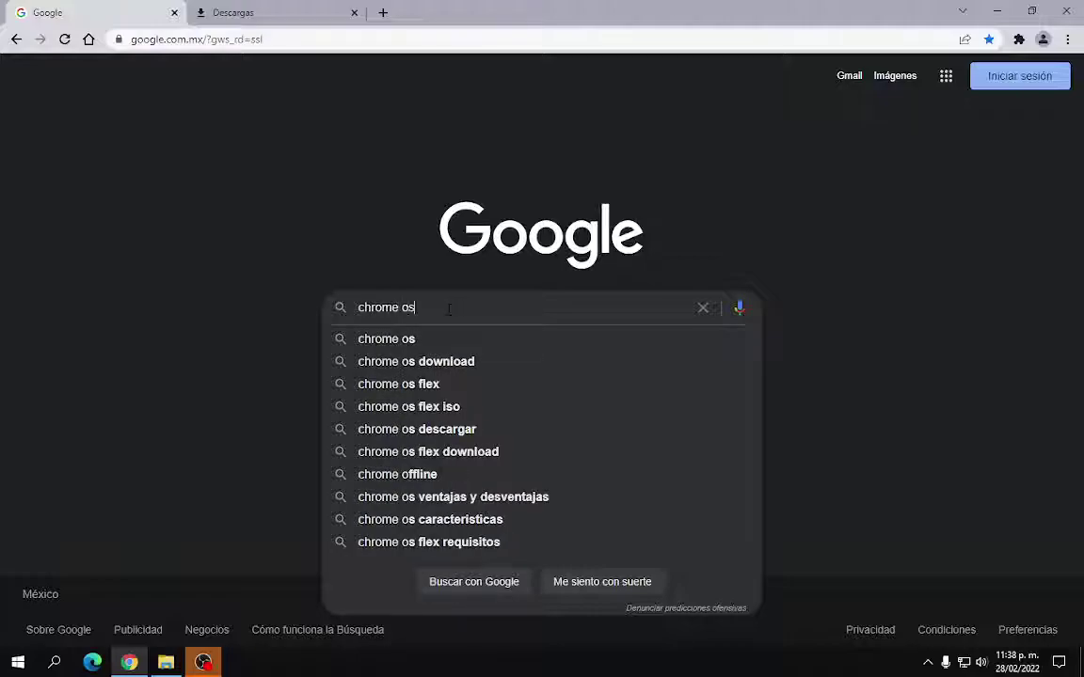
type("flex")
key("Return")
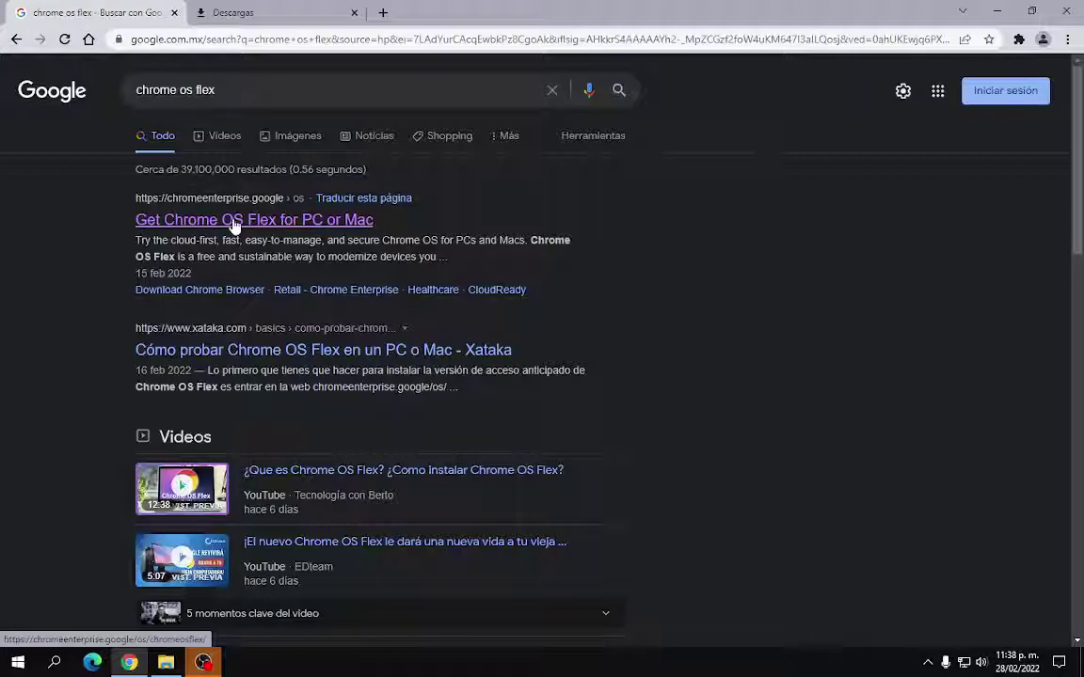
left_click(234, 220)
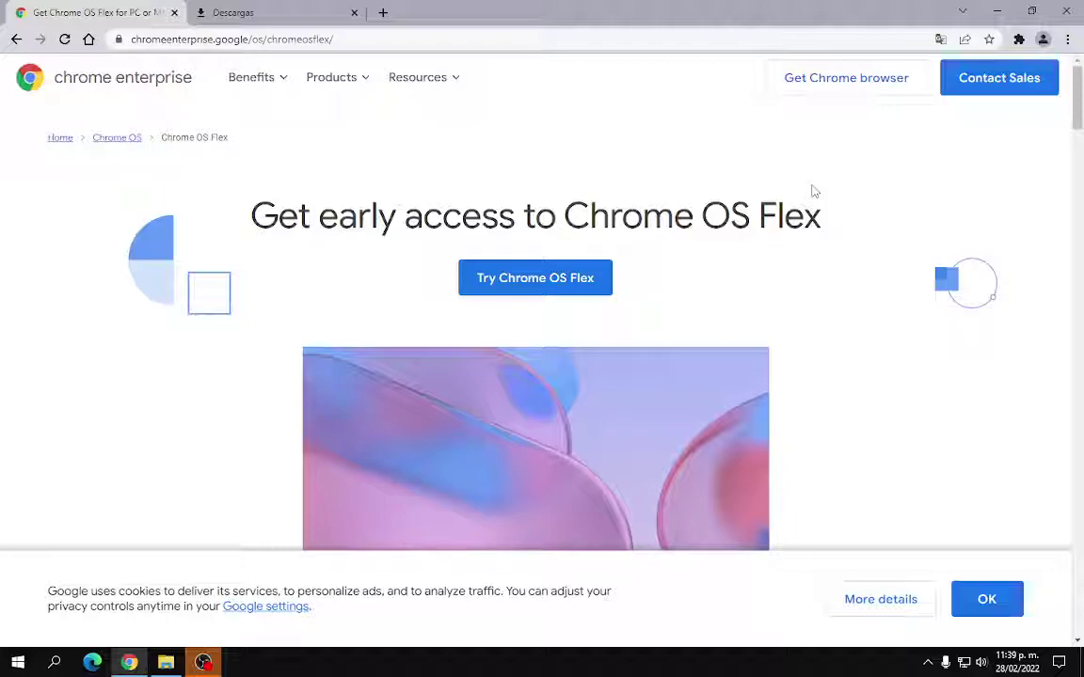
Accept the cookie notice and examine the introduction on the Chrome OS Flex early access page
scroll(824, 203, "down", 3)
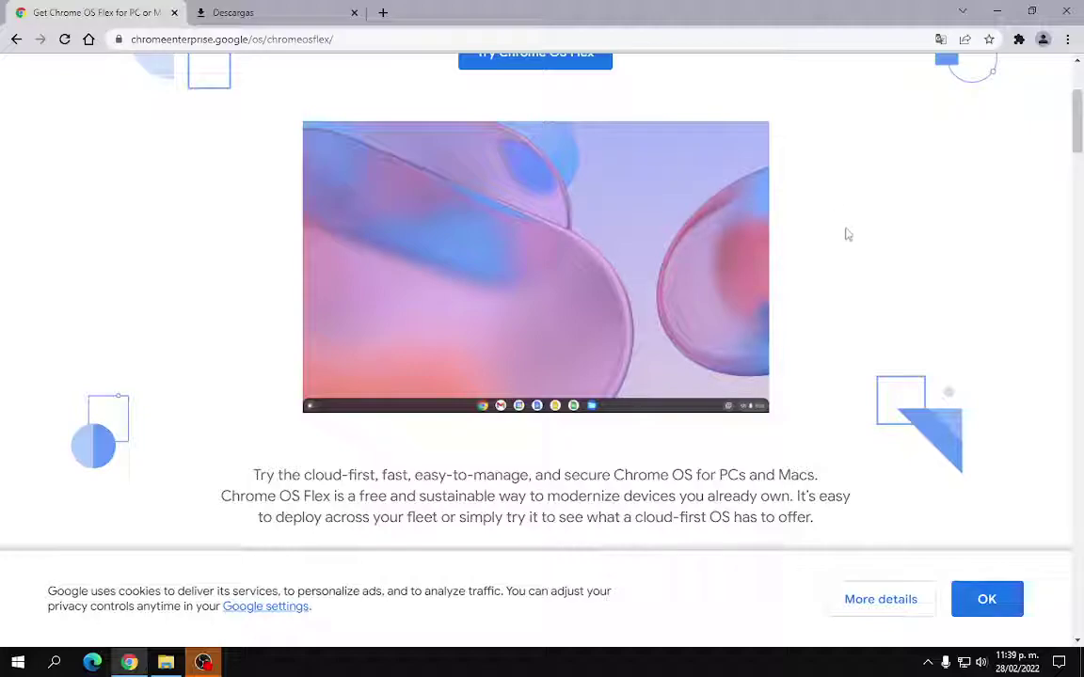
scroll(847, 235, "up", 1)
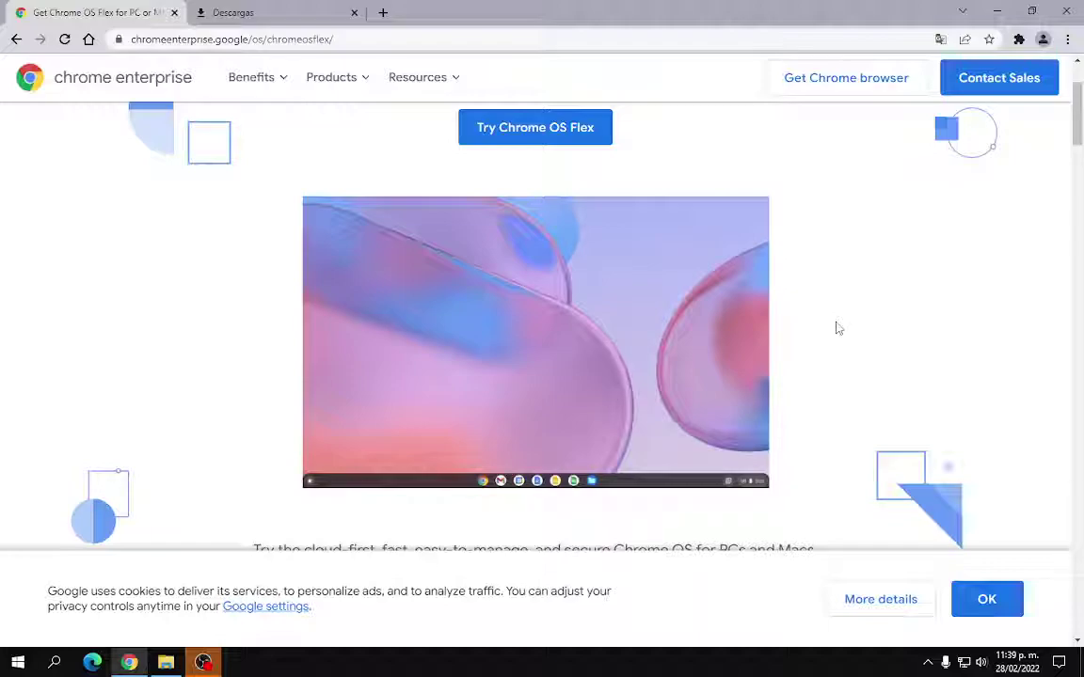
left_click(984, 603)
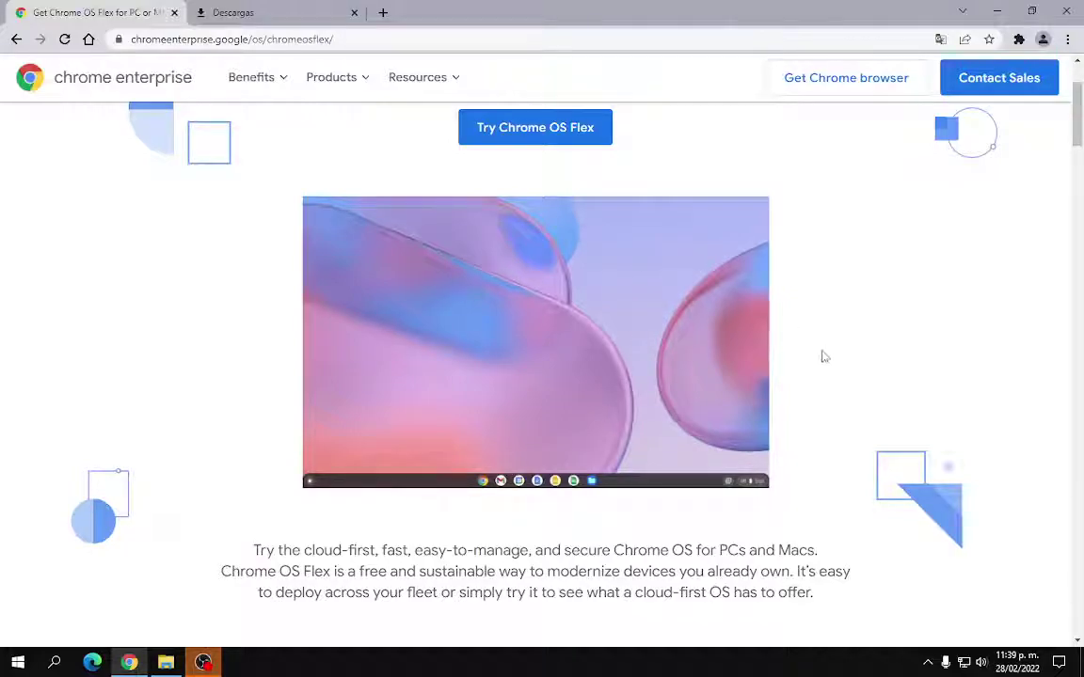
scroll(832, 370, "up", 1)
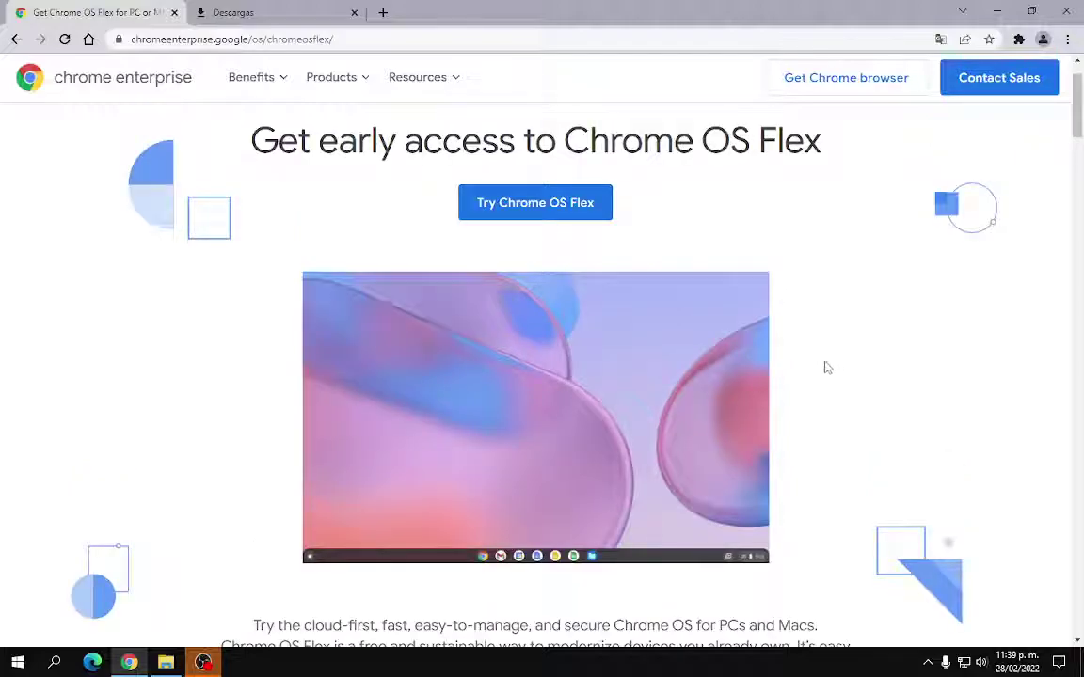
scroll(832, 370, "down", 2)
scroll(825, 353, "down", 2)
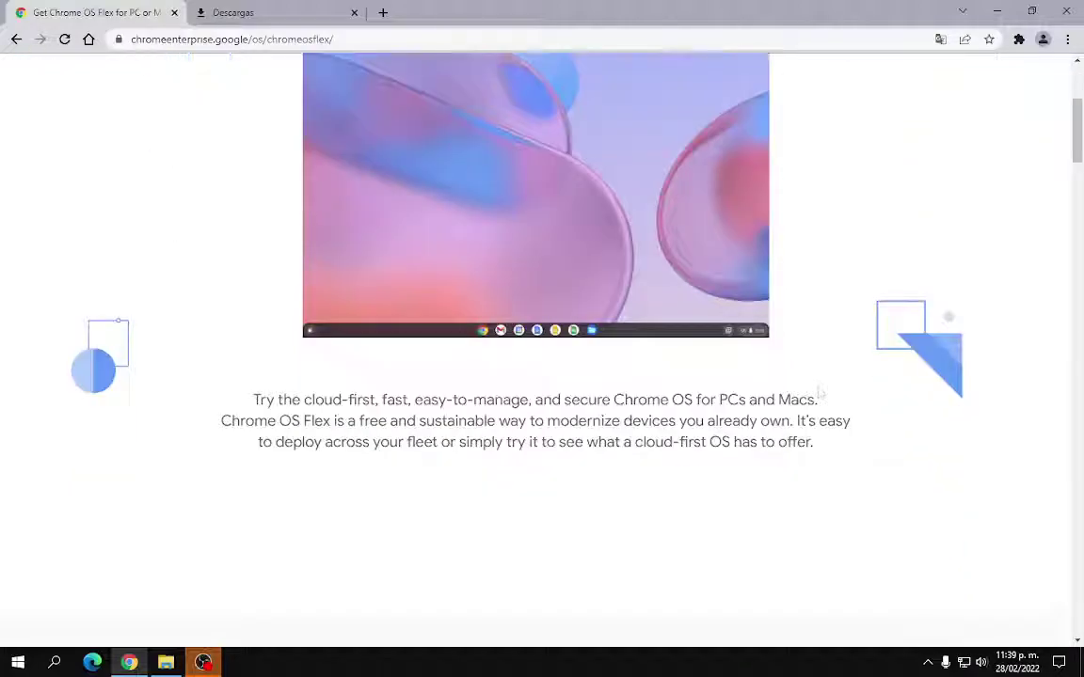
scroll(819, 367, "up", 3)
scroll(815, 373, "up", 2)
scroll(809, 376, "down", 2)
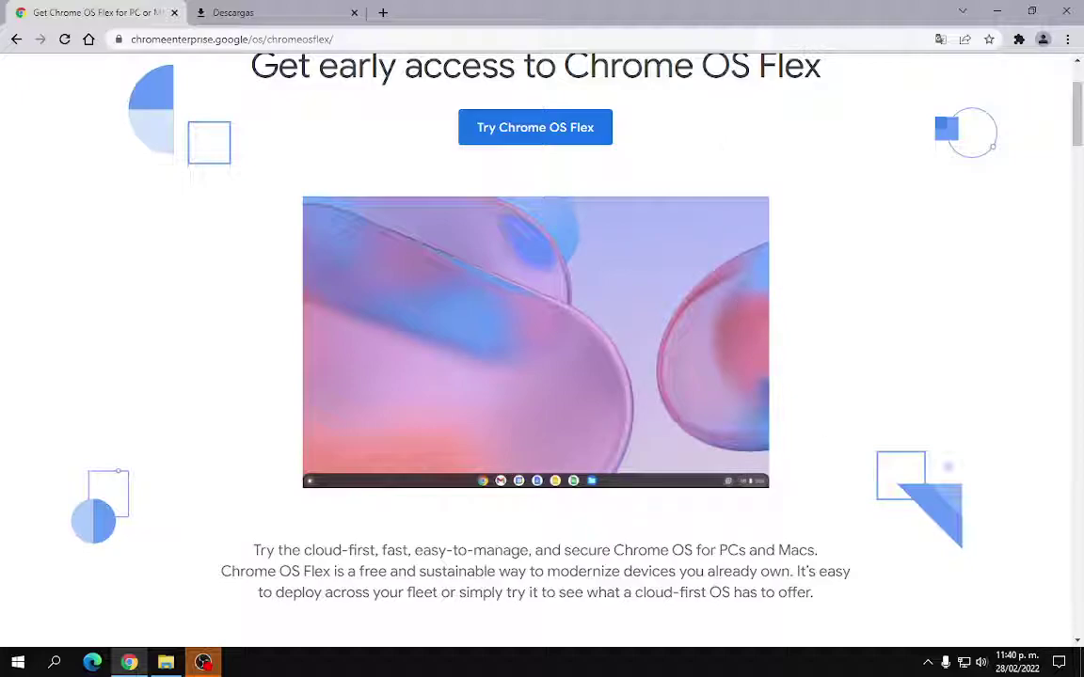
left_click(19, 662)
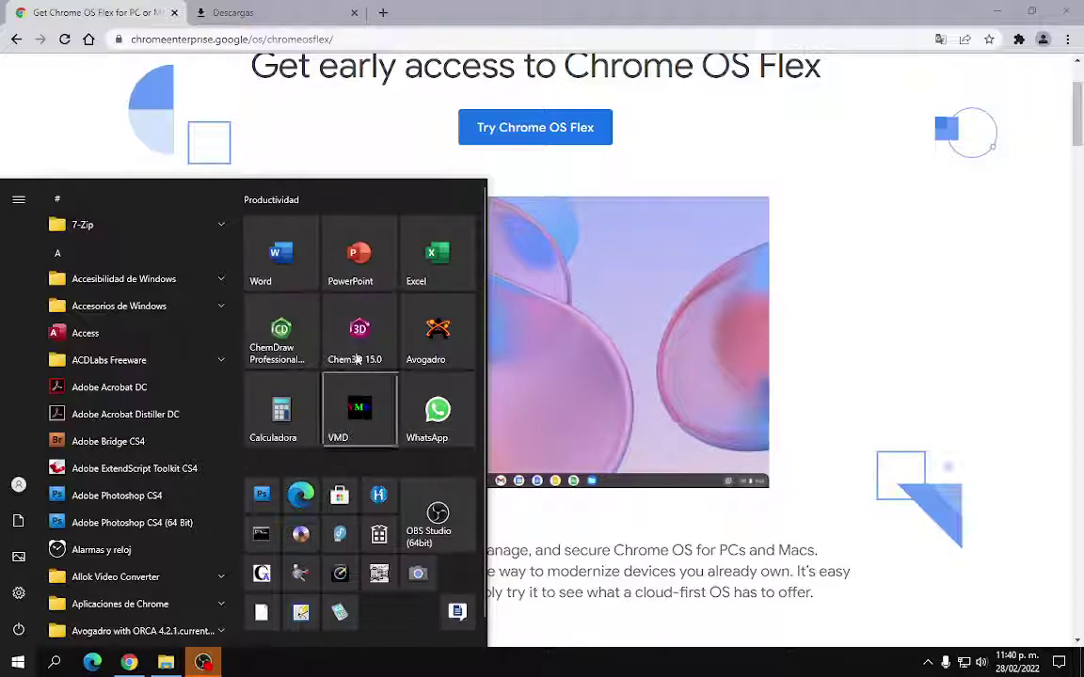
left_click(939, 279)
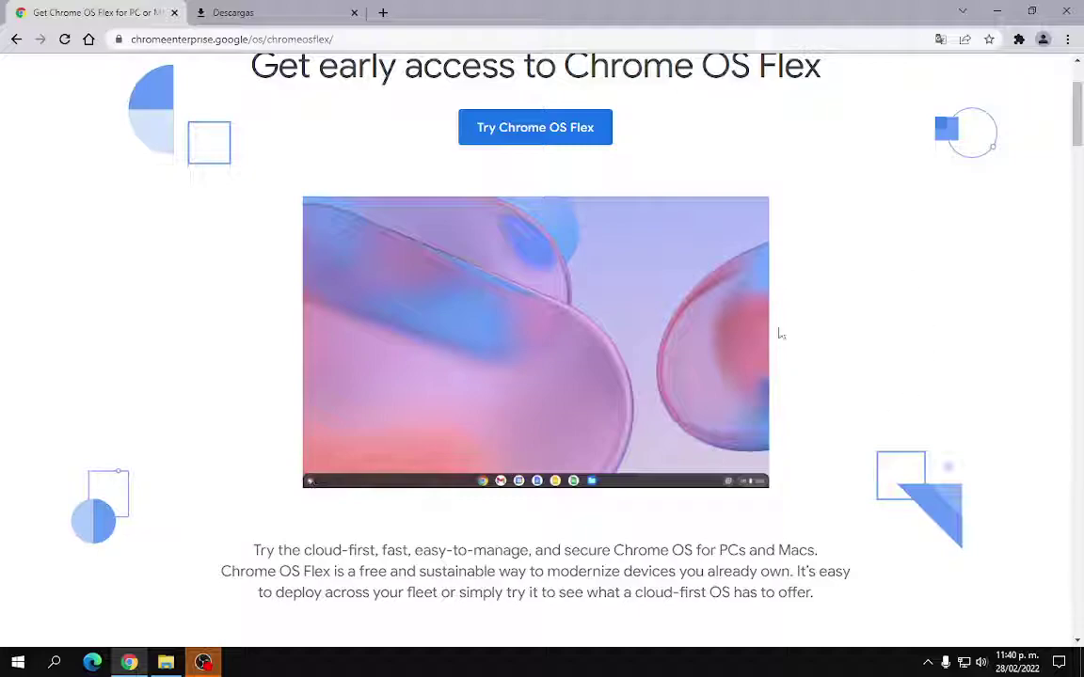
scroll(818, 370, "up", 2)
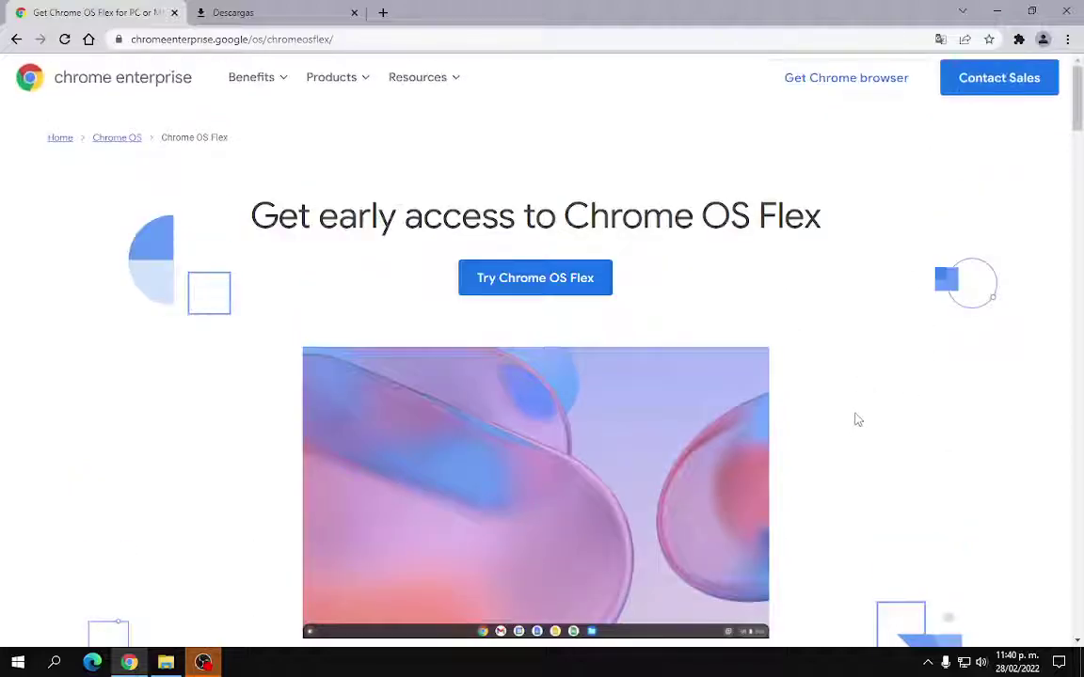
Examine the early access heading and the preview image on the Chrome OS Flex page
left_click_drag(229, 193, 827, 221)
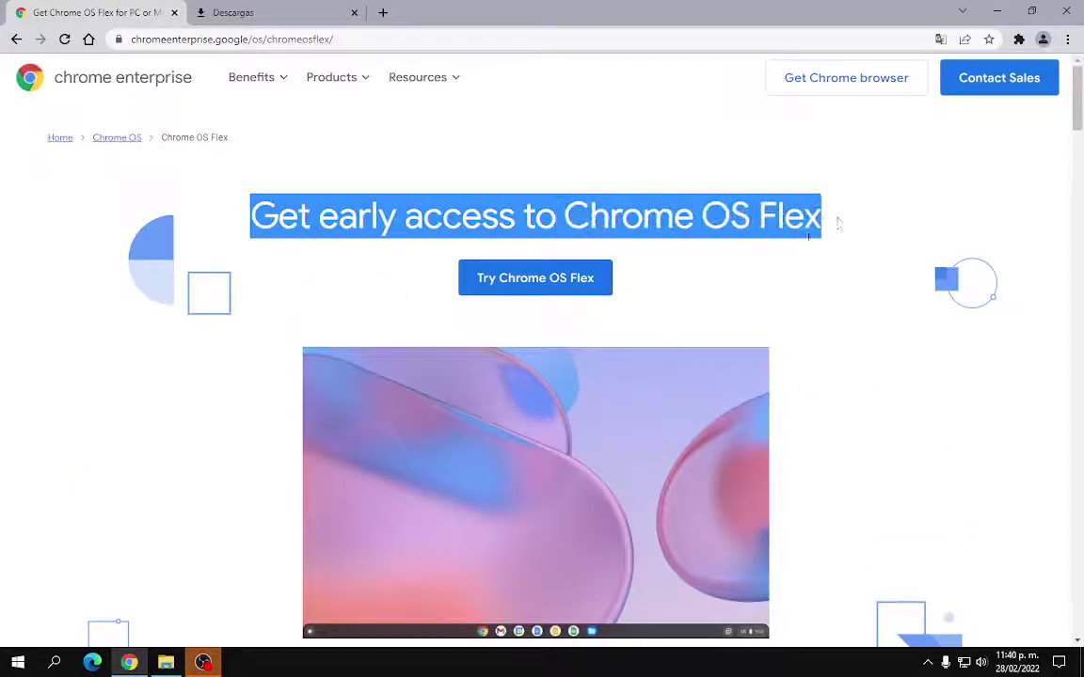
left_click(795, 254)
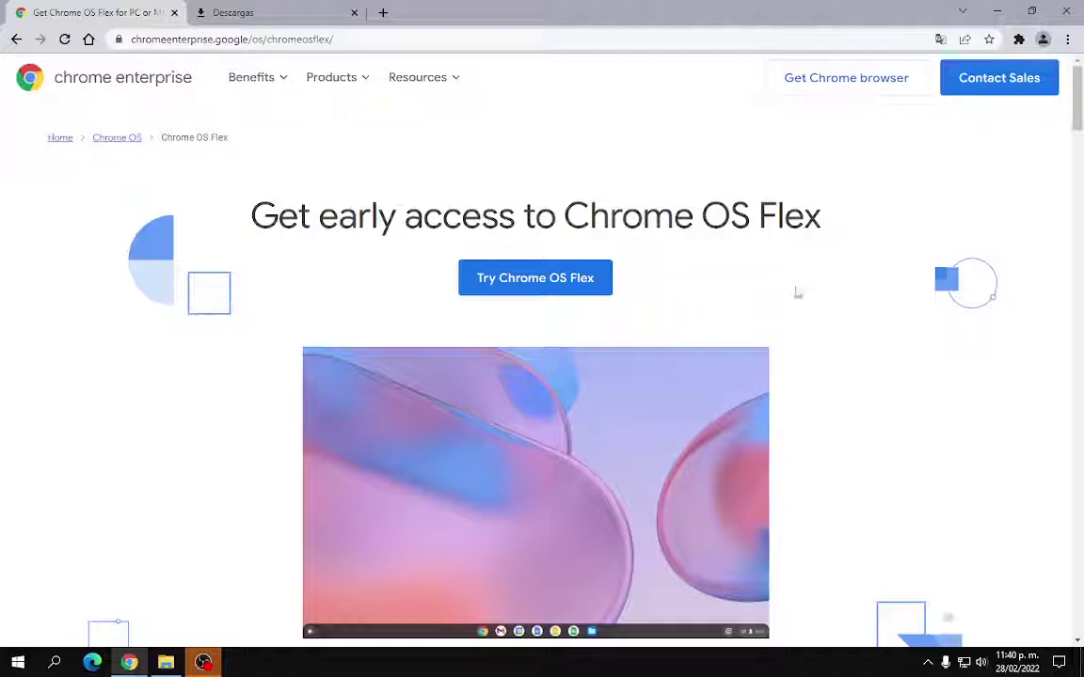
scroll(800, 306, "down", 1)
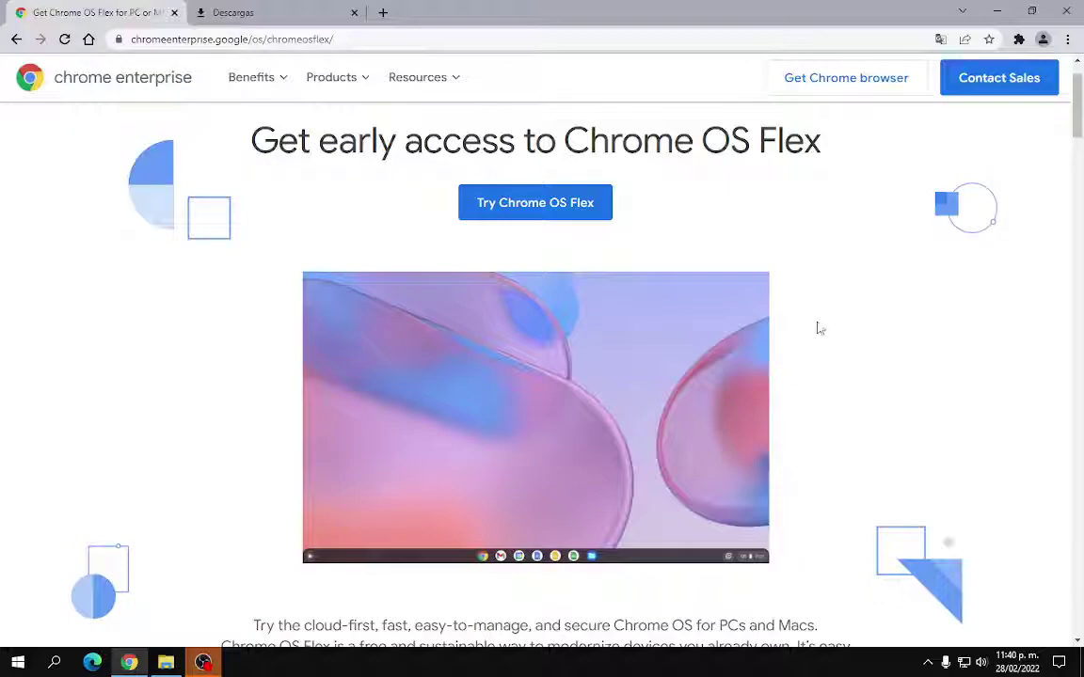
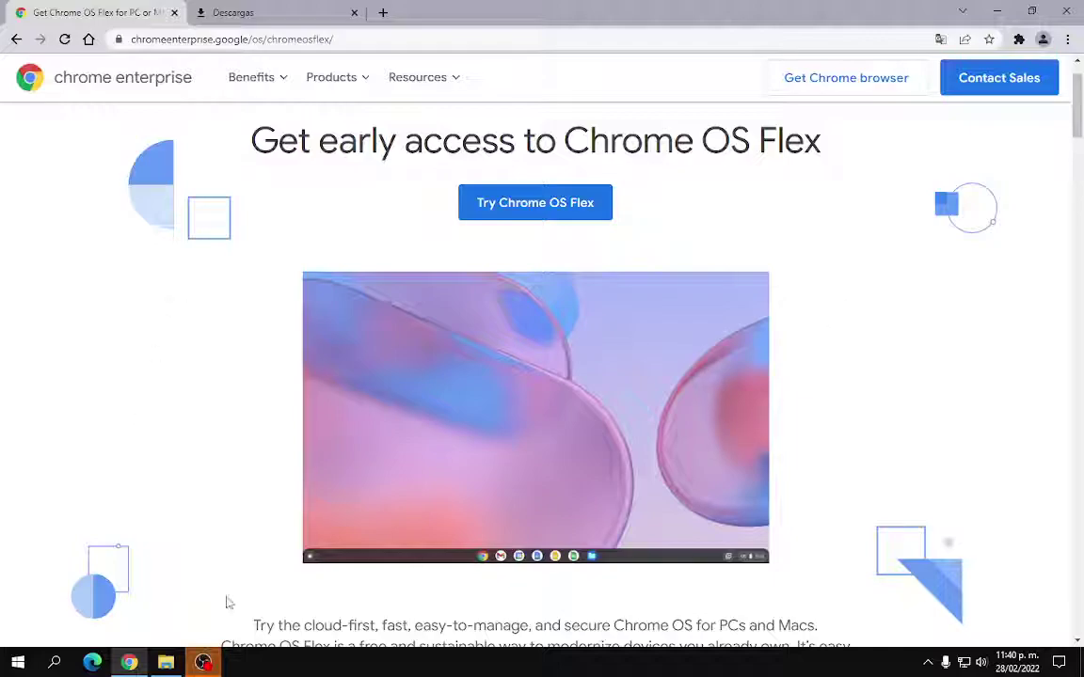
Remove all entries from Chrome's download list and close the Descargas page
left_click(286, 19)
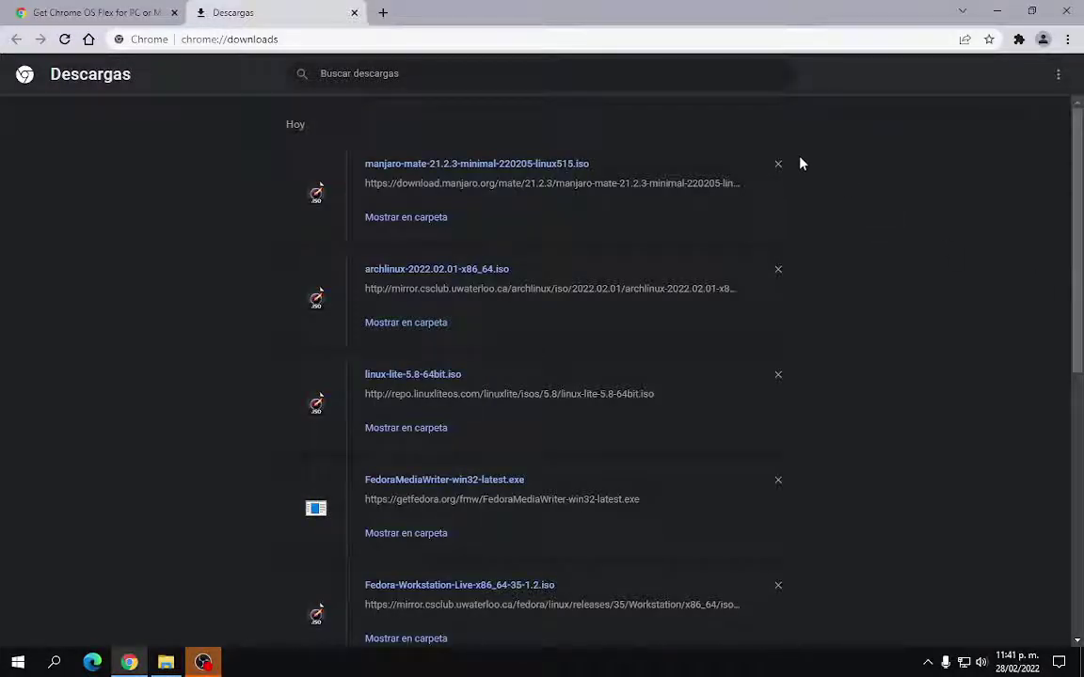
left_click(777, 166)
left_click(777, 166)
left_click(777, 166)
left_click(777, 166)
left_click(777, 166)
left_click(777, 166)
left_click(777, 166)
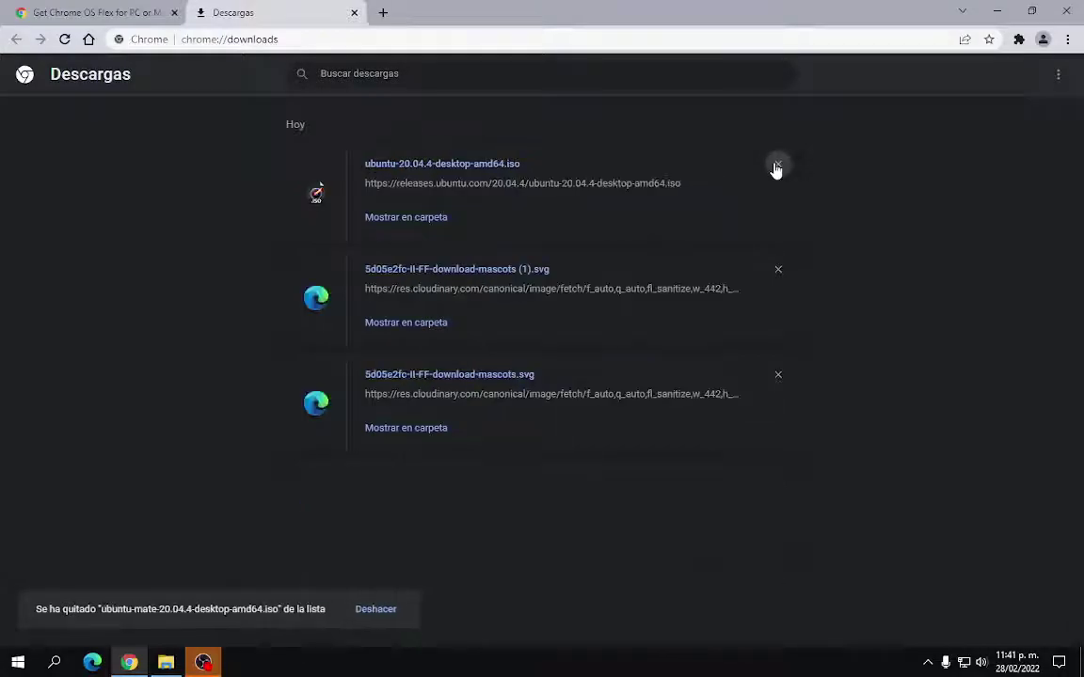
left_click(777, 166)
left_click(777, 165)
left_click(778, 166)
left_click(354, 13)
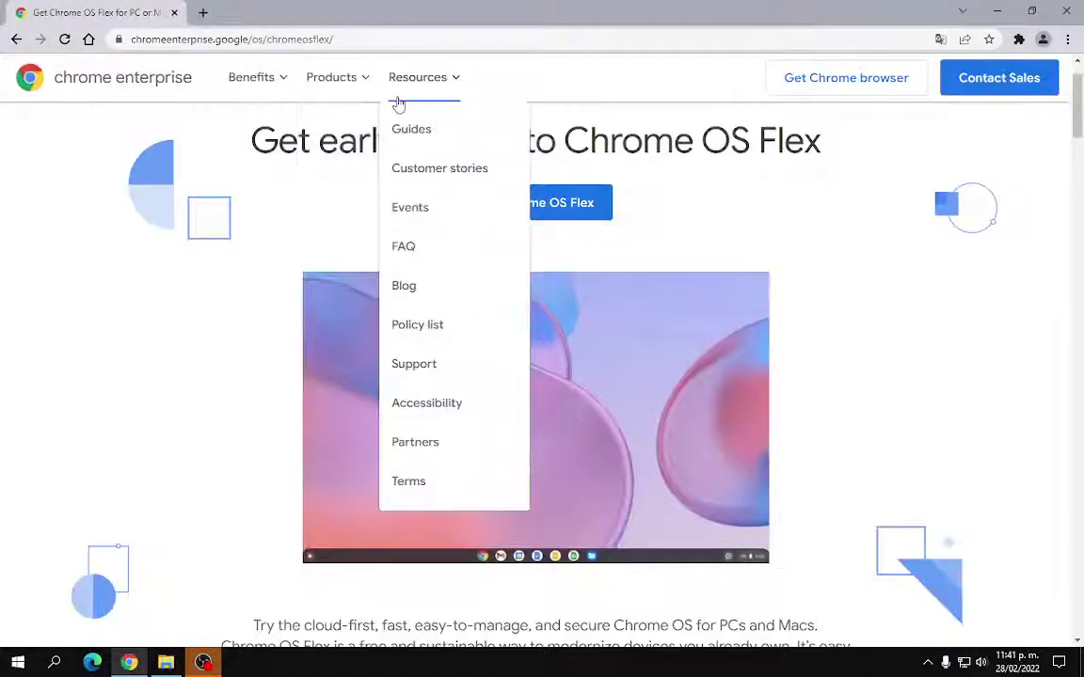
Bookmark the Chrome OS Flex page
left_click(988, 39)
left_click(903, 243)
Switch to the Linux ISO folder window and widen the Nombre column until the full file names fit
key("alt+Tab")
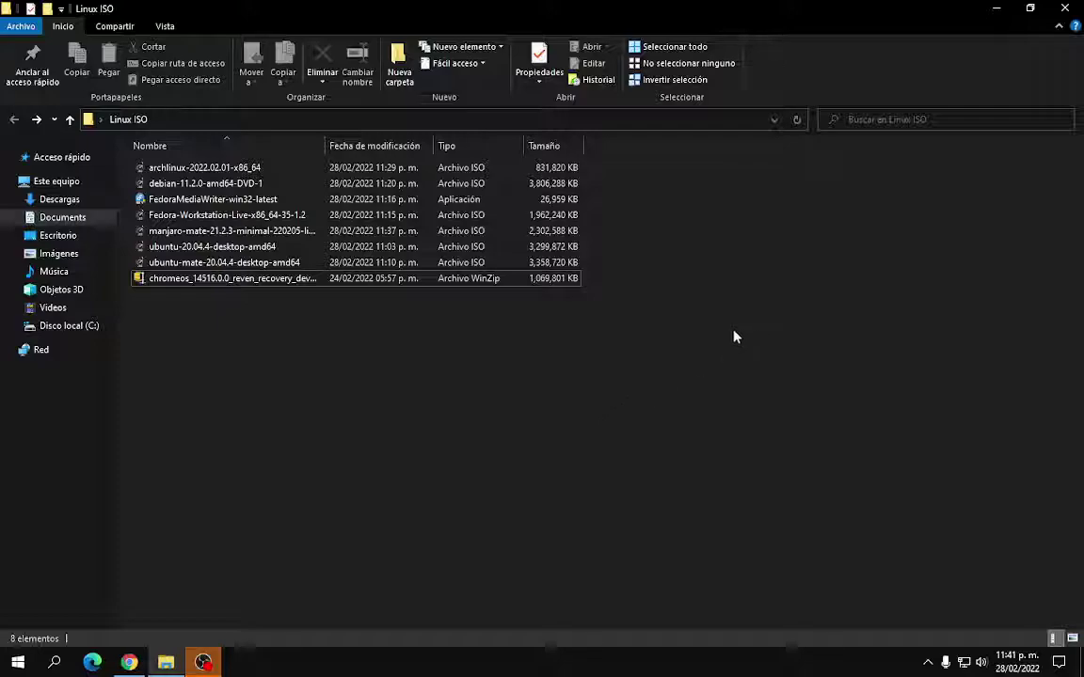
left_click_drag(325, 146, 463, 148)
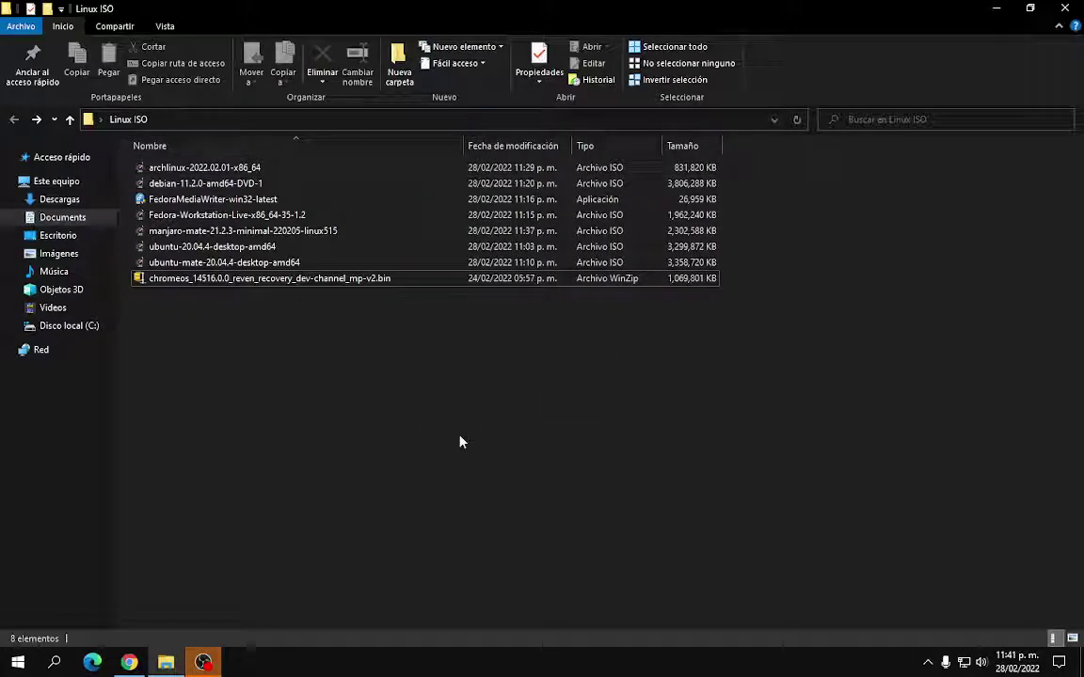
right_click(196, 281)
key("Escape")
left_click(218, 320)
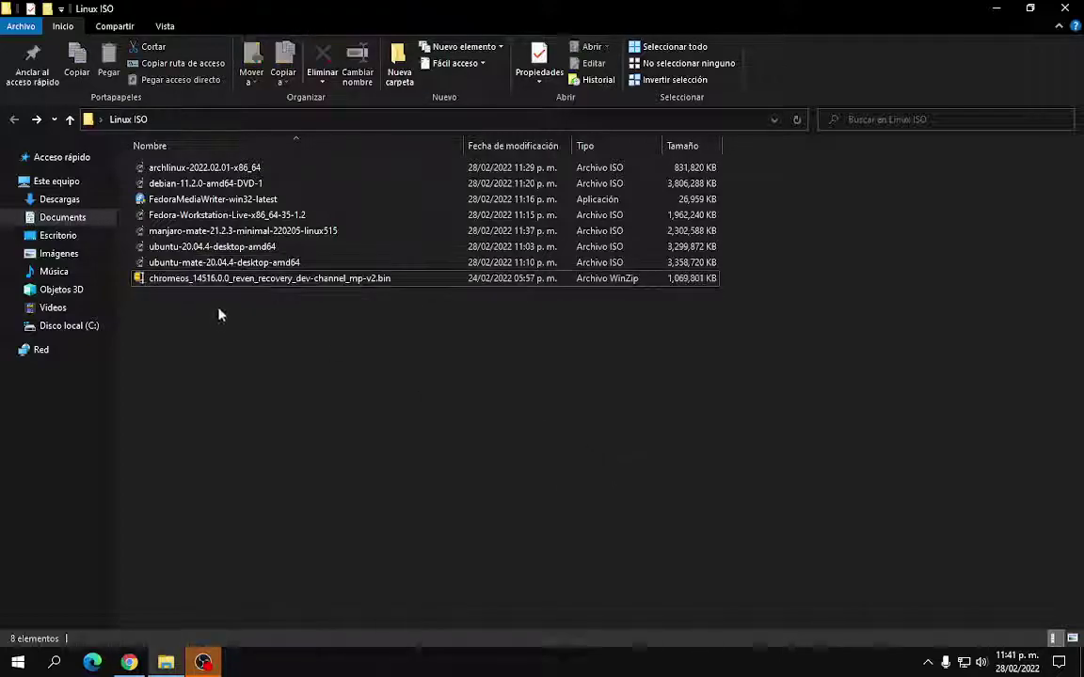
Open the chromeos_14516.0.0_reven recovery archive with WinRAR, inspect the BIN file inside and close the archive
left_click(205, 282)
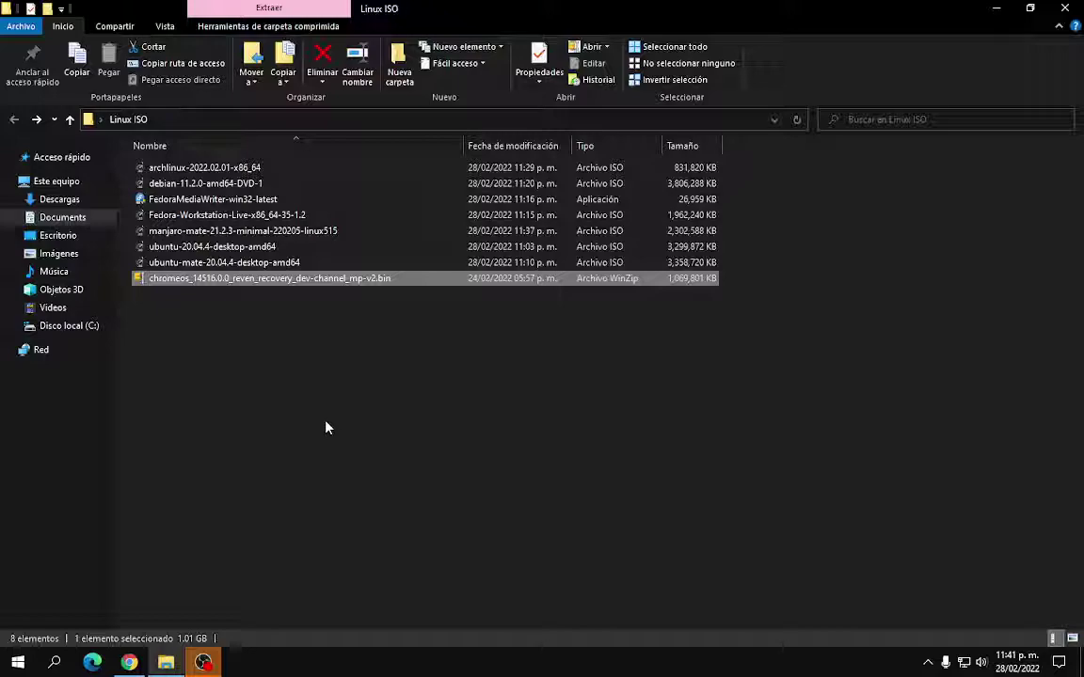
right_click(251, 282)
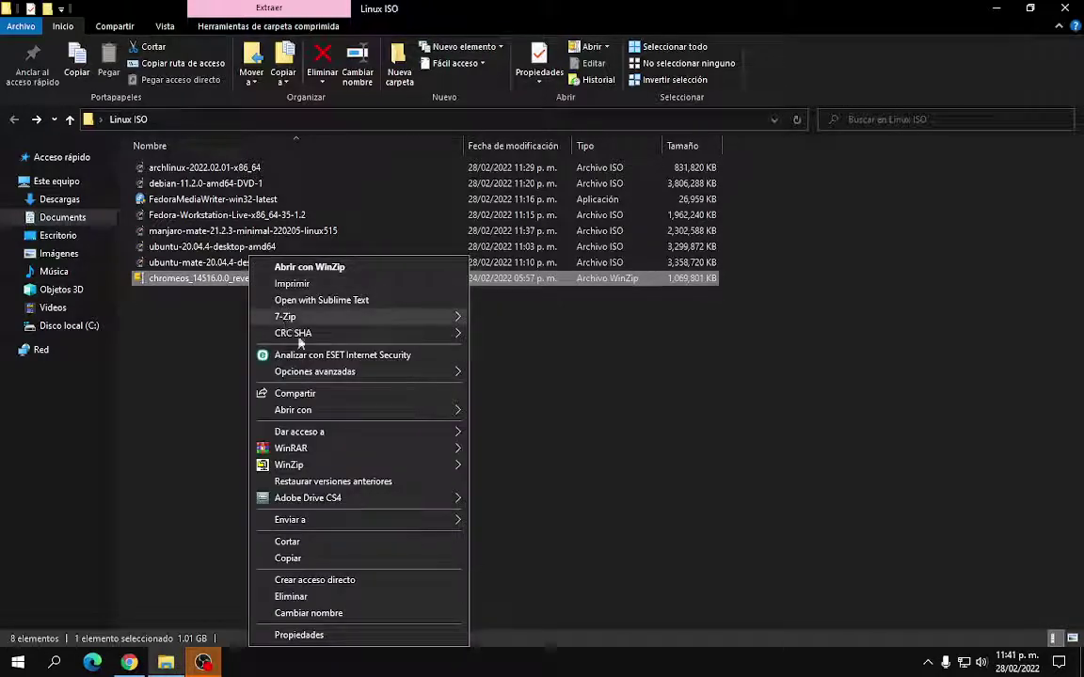
mouse_move(399, 455)
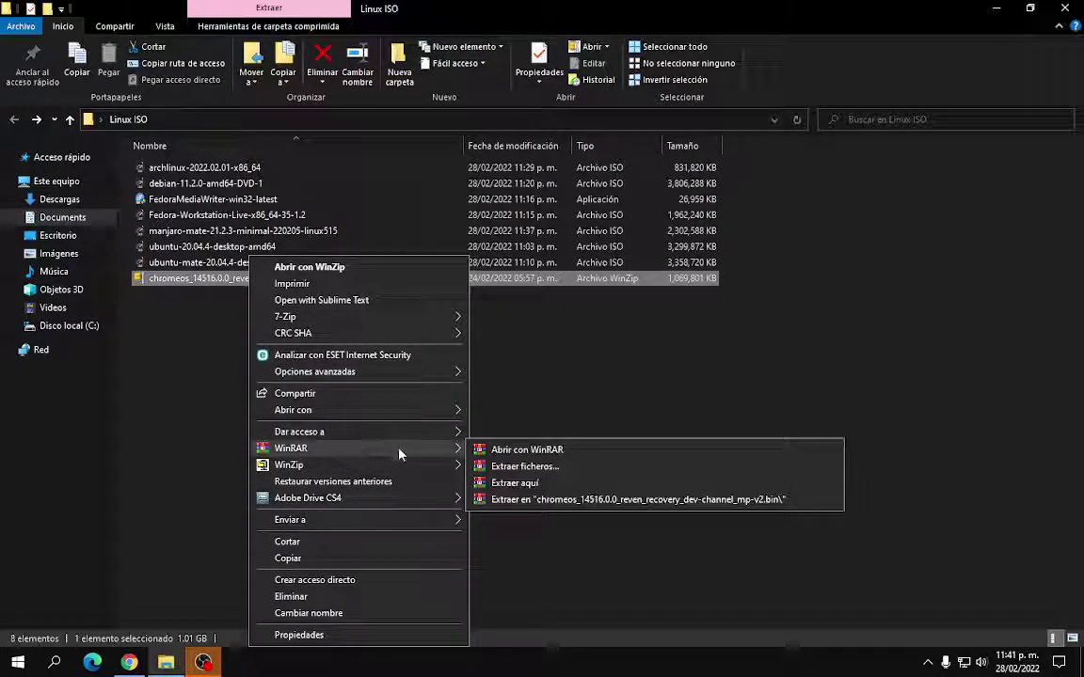
left_click(513, 450)
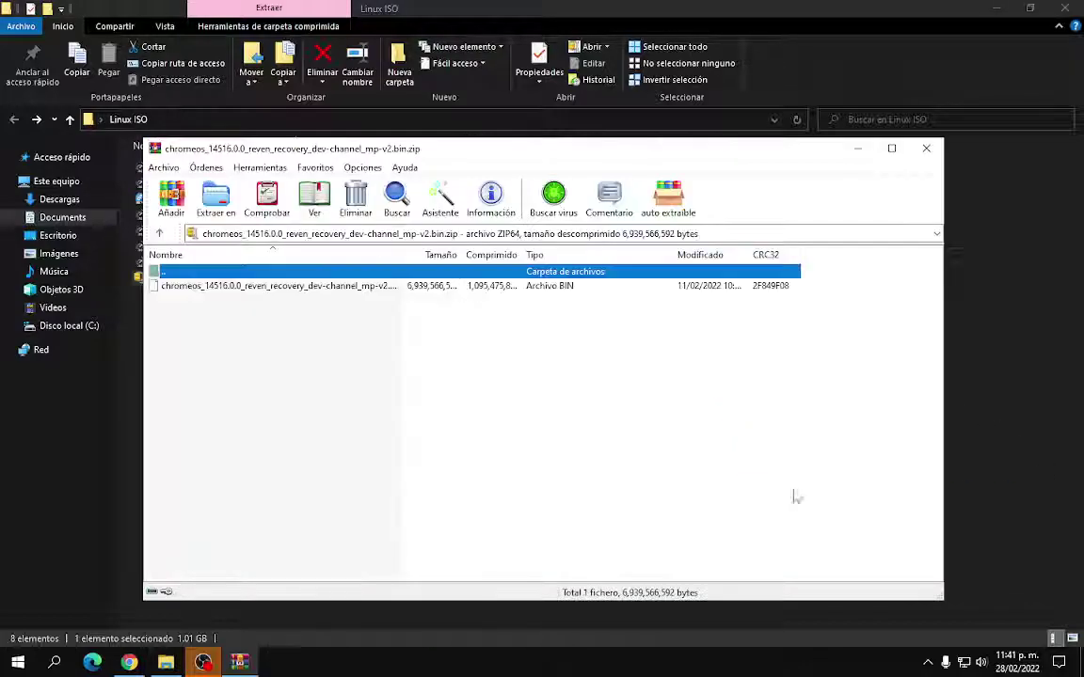
left_click_drag(400, 252, 478, 255)
left_click(309, 288)
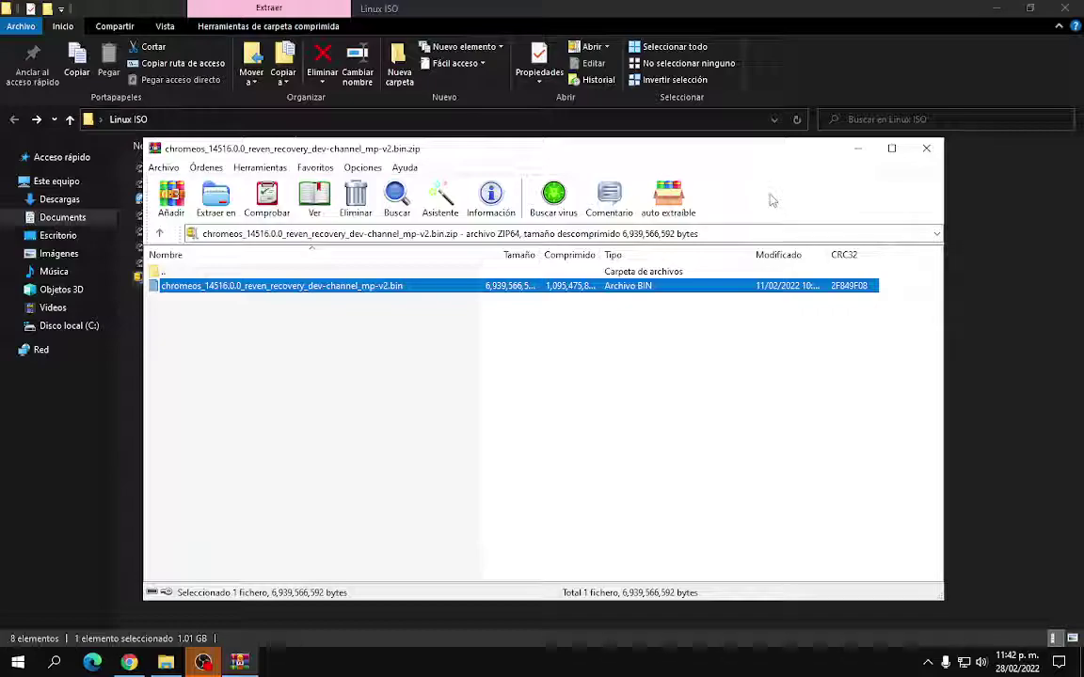
left_click(505, 389)
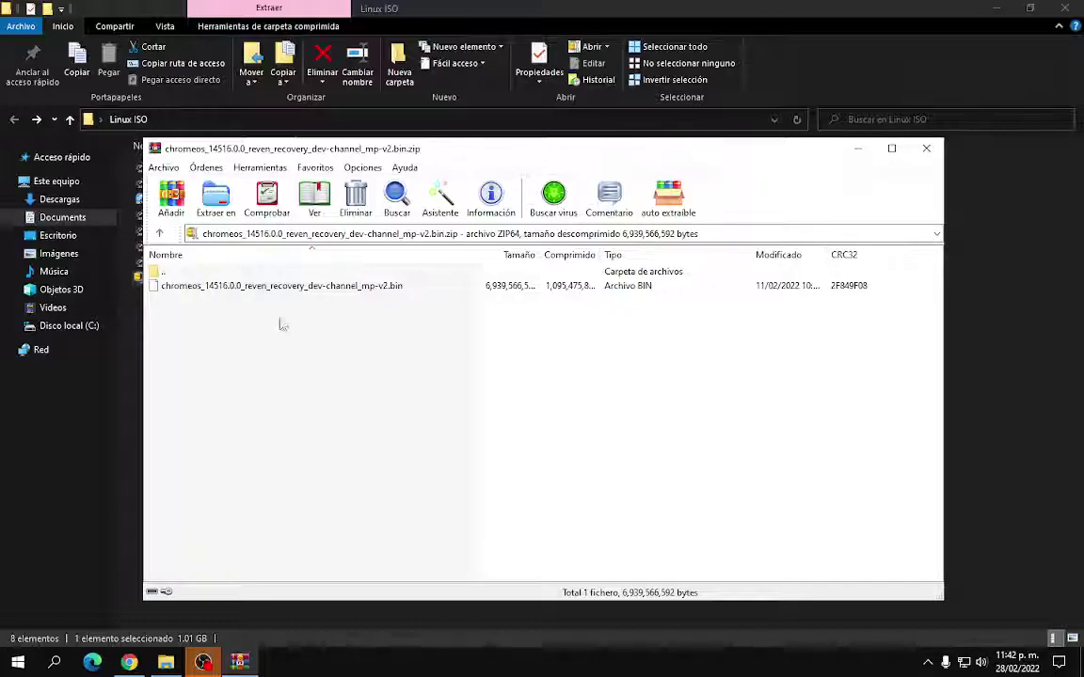
left_click(926, 151)
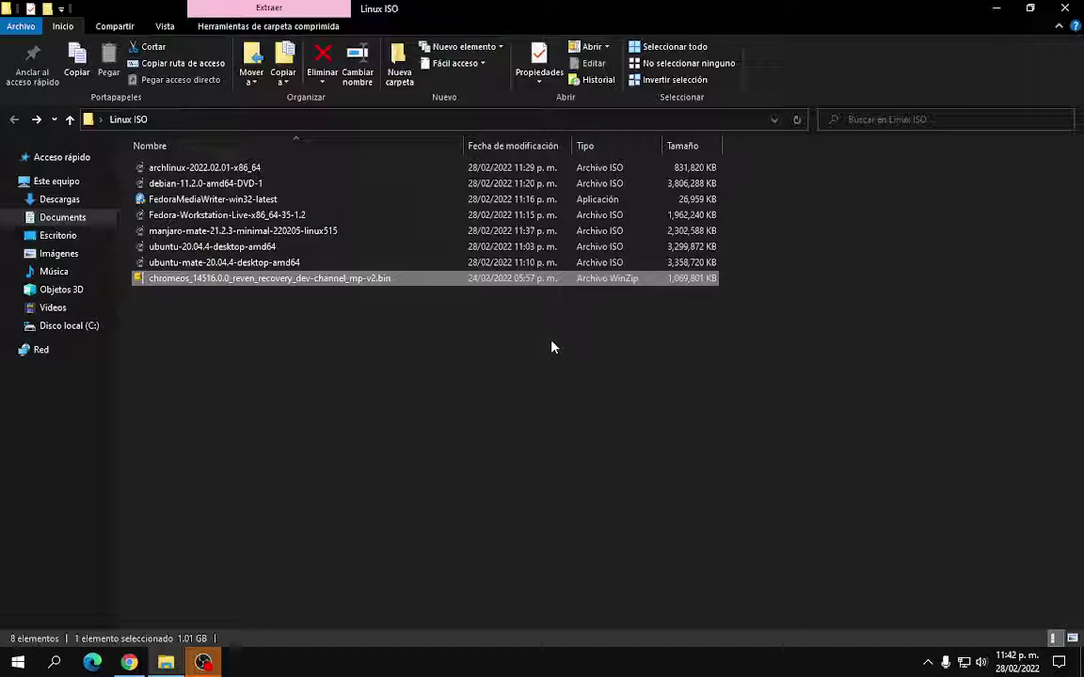
Review the distribution files and their sizes in the Linux ISO folder and close its window
left_click(222, 408)
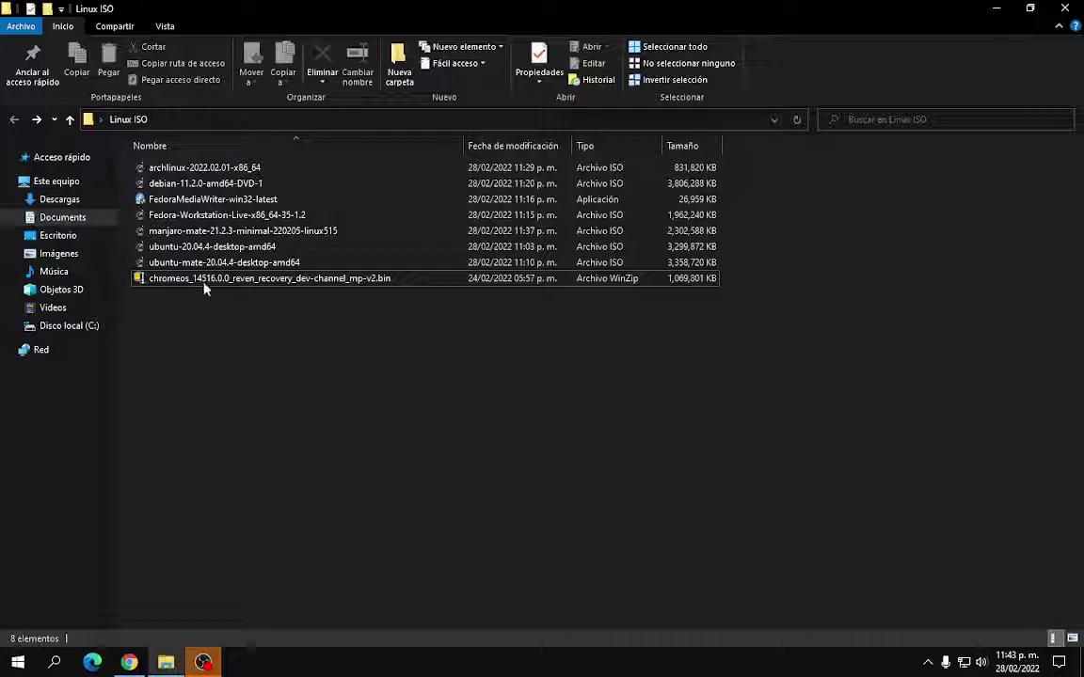
left_click(174, 215)
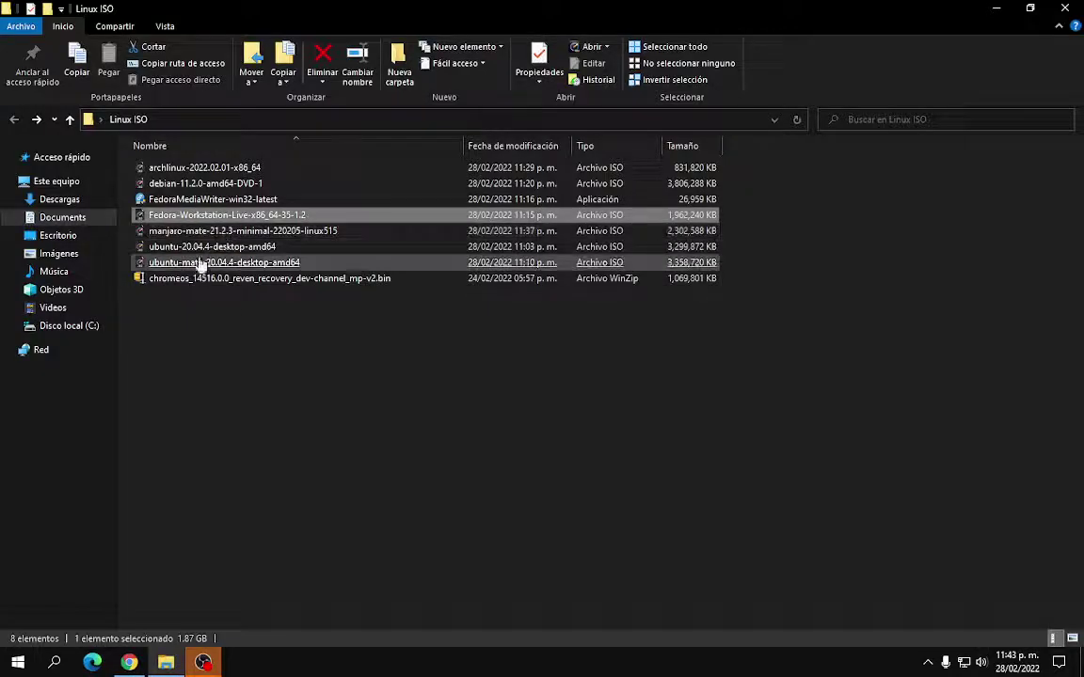
left_click(273, 379)
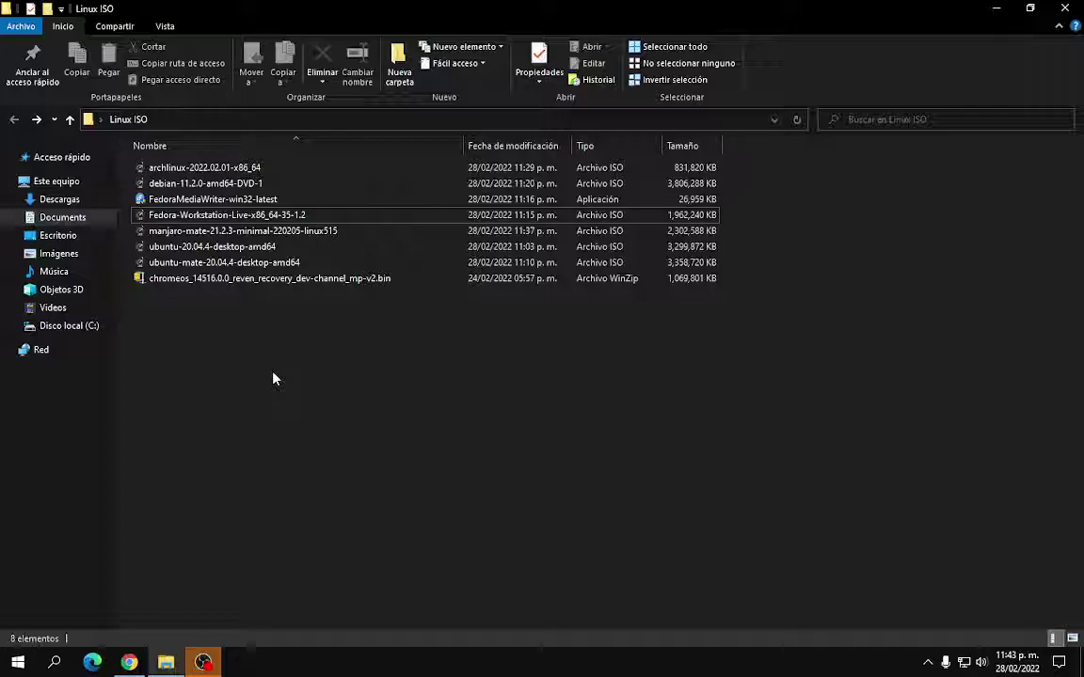
left_click(679, 171)
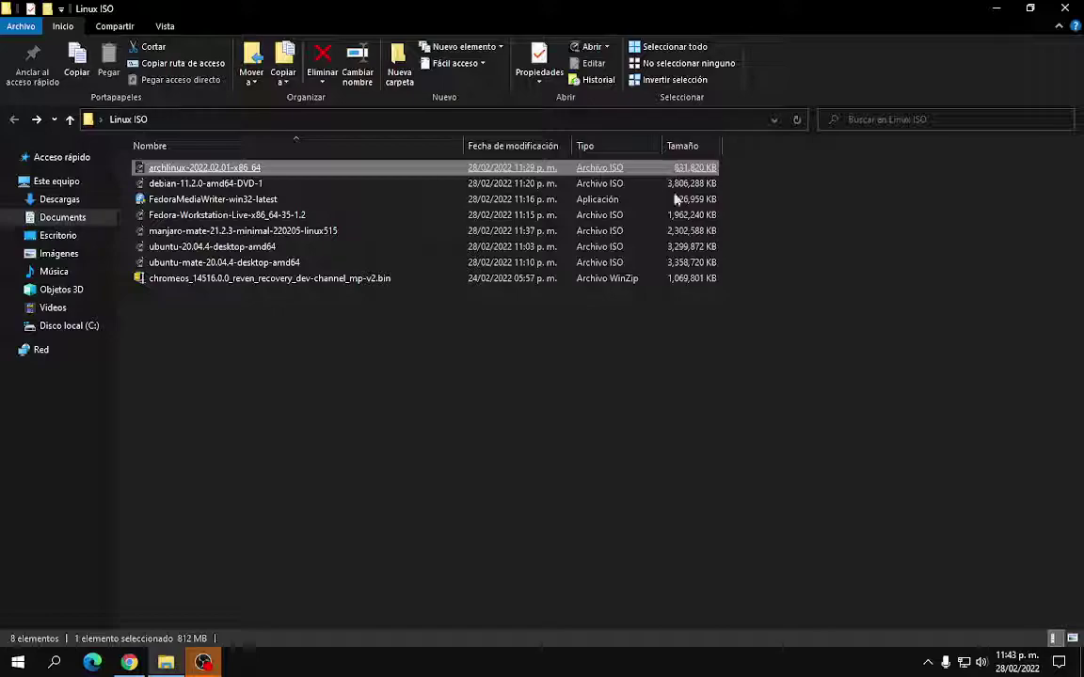
left_click(536, 411)
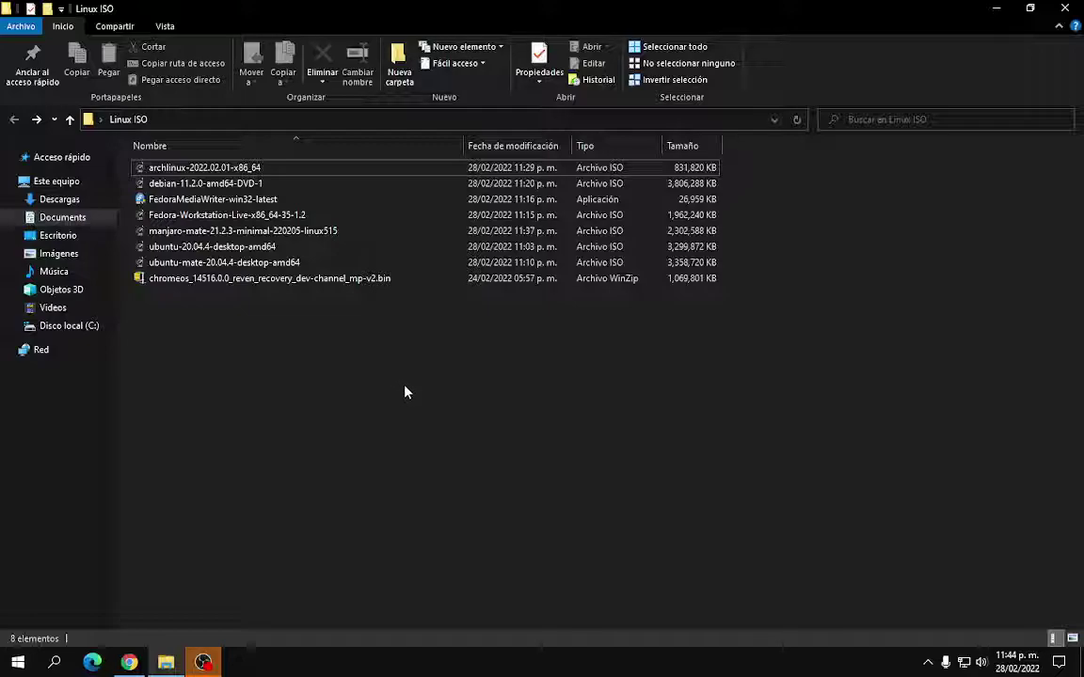
left_click_drag(252, 349, 224, 300)
left_click(349, 408)
left_click(1064, 11)
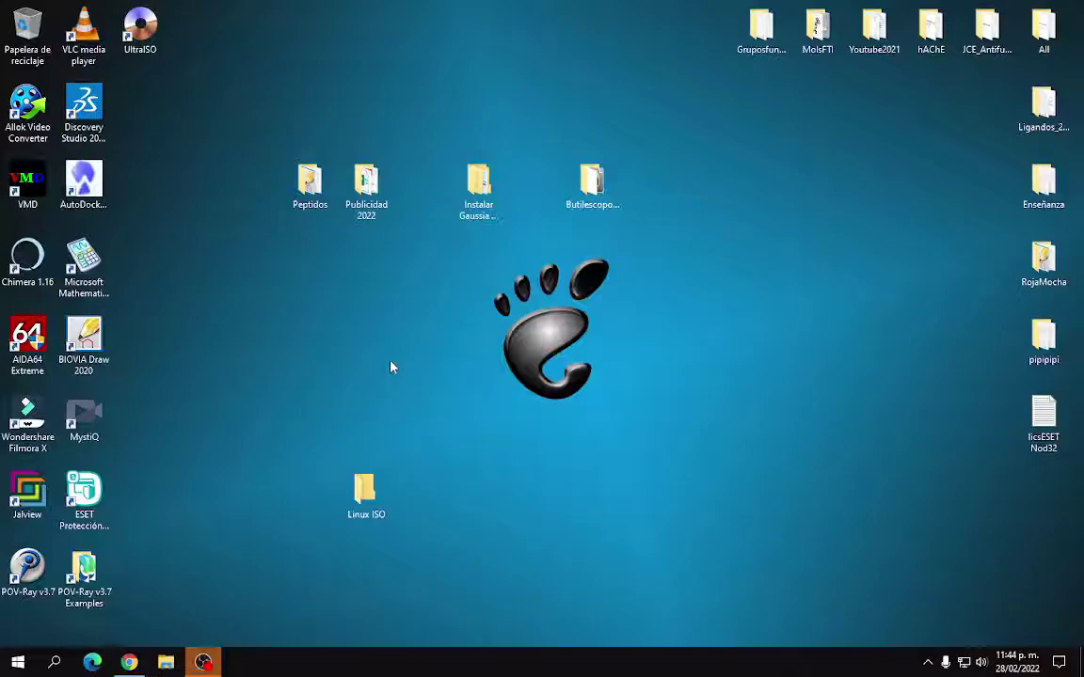
left_click_drag(200, 34, 1075, 593)
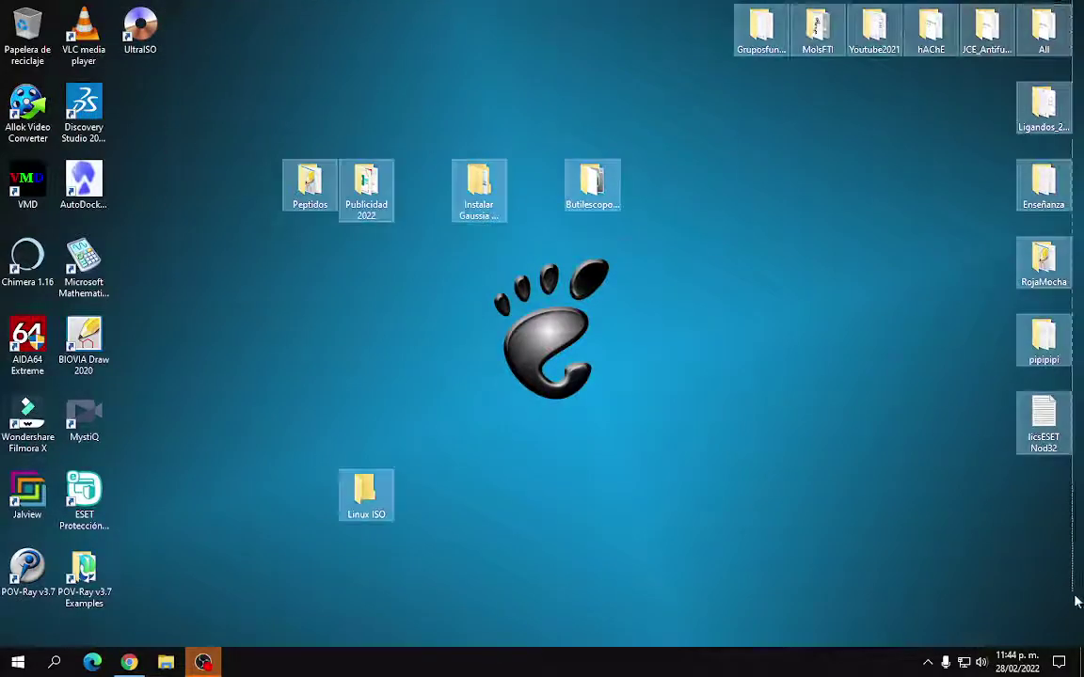
left_click(661, 451)
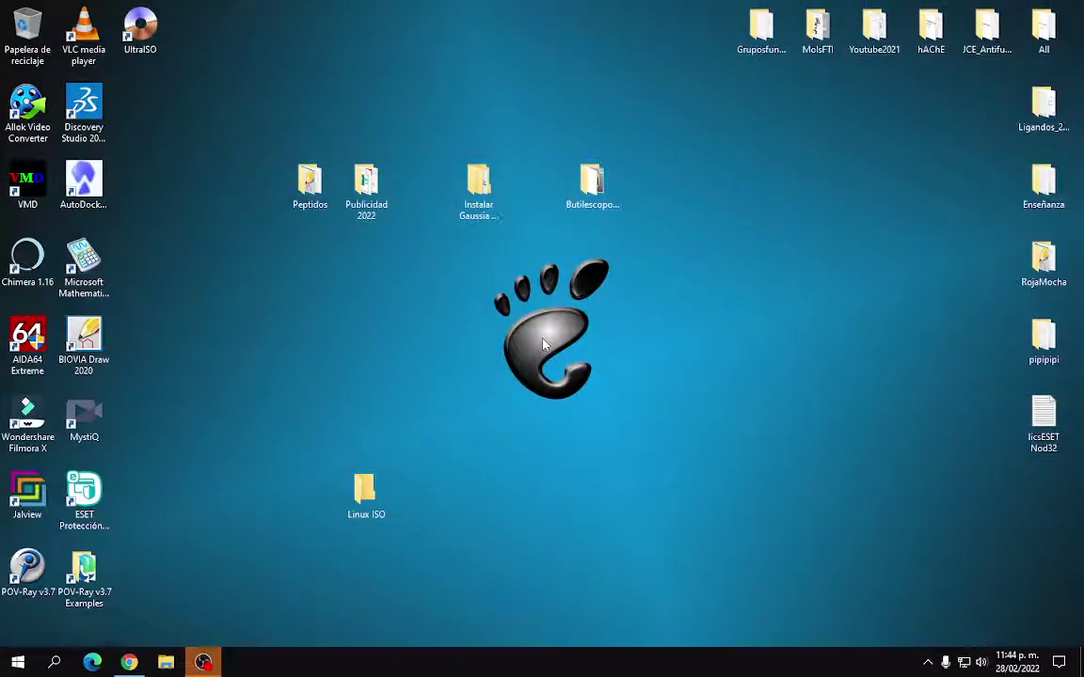
Switch to Chrome, return to the Google home page and minimize the browser window
left_click(129, 662)
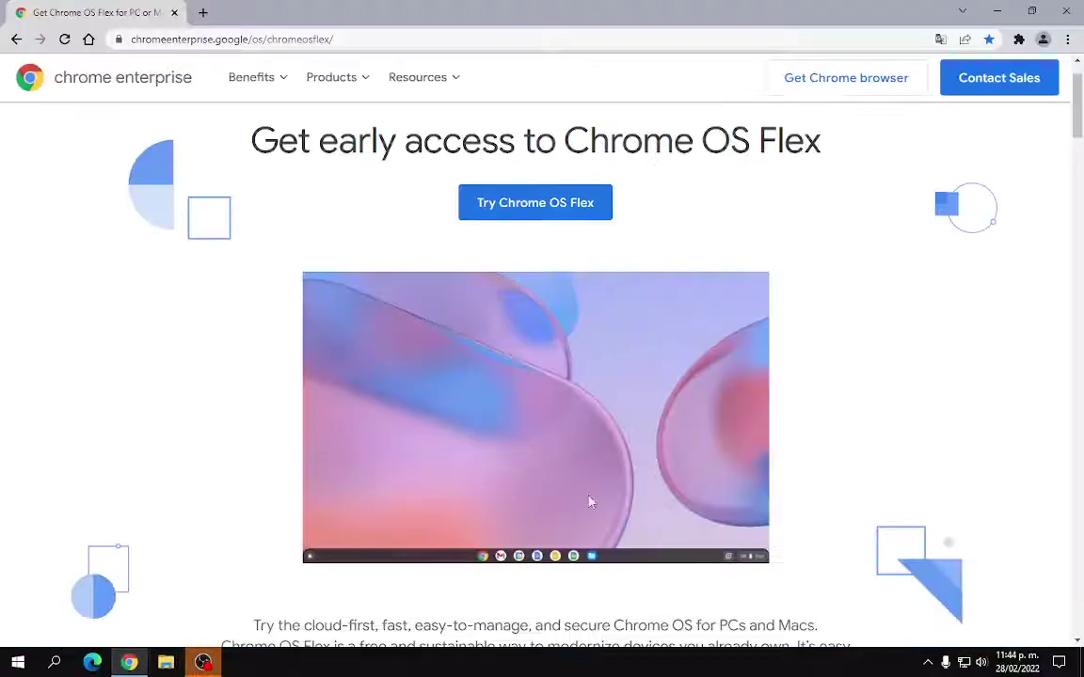
left_click(88, 38)
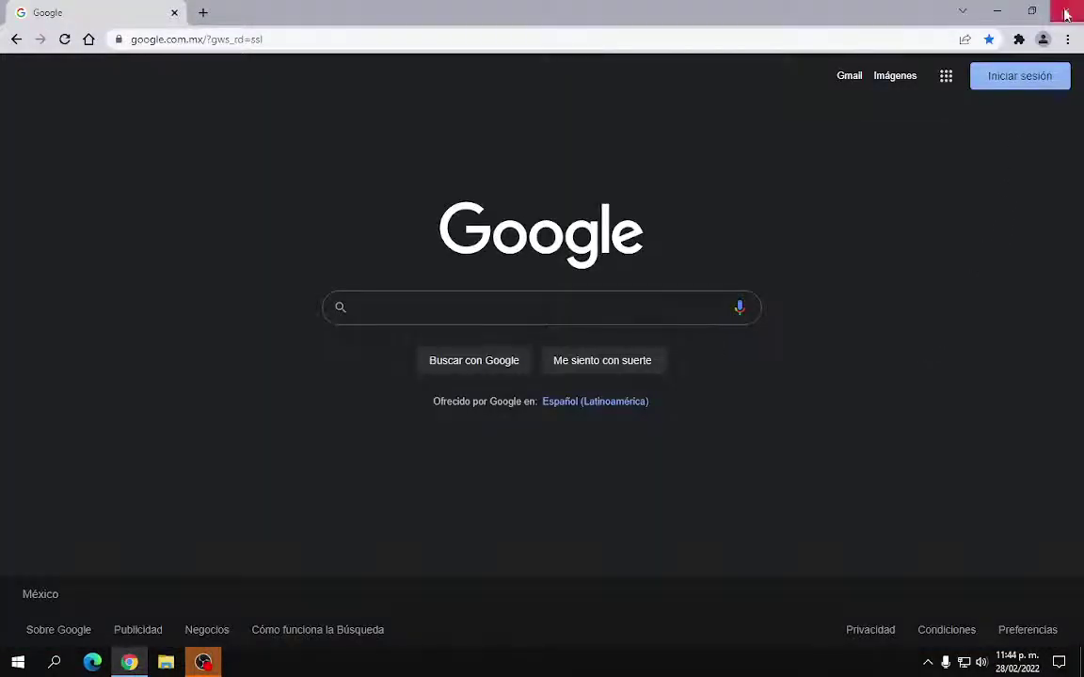
left_click(997, 11)
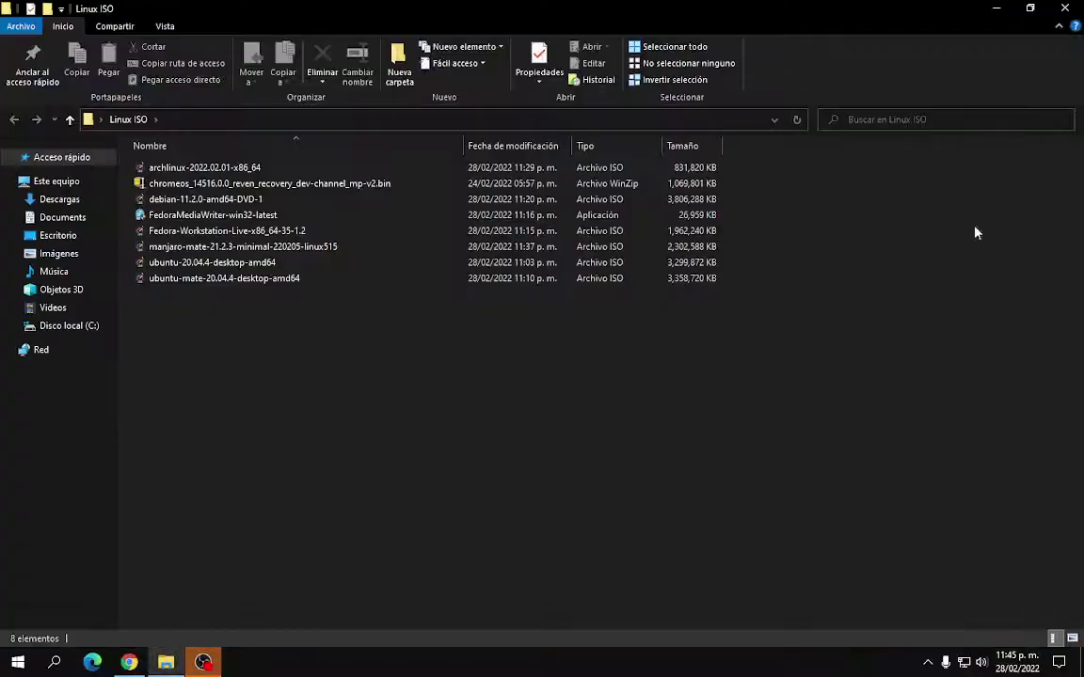
Close and reopen the Linux ISO folder from the desktop, maximize its window and select FedoraMediaWriter-win32-latest
key("alt+F4")
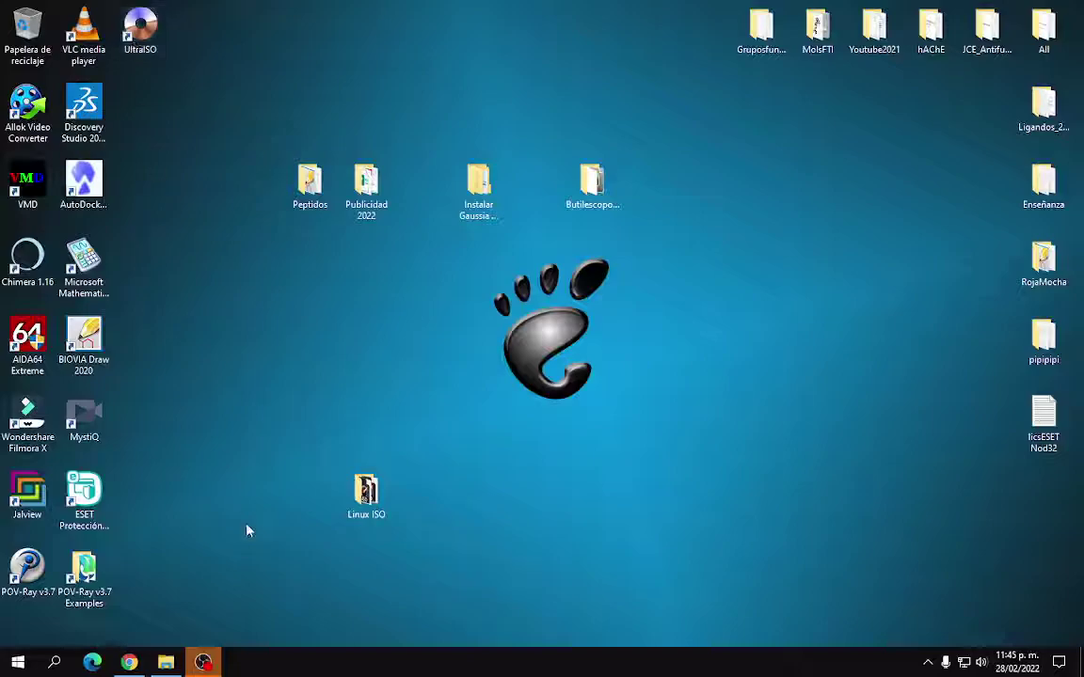
double_click(367, 494)
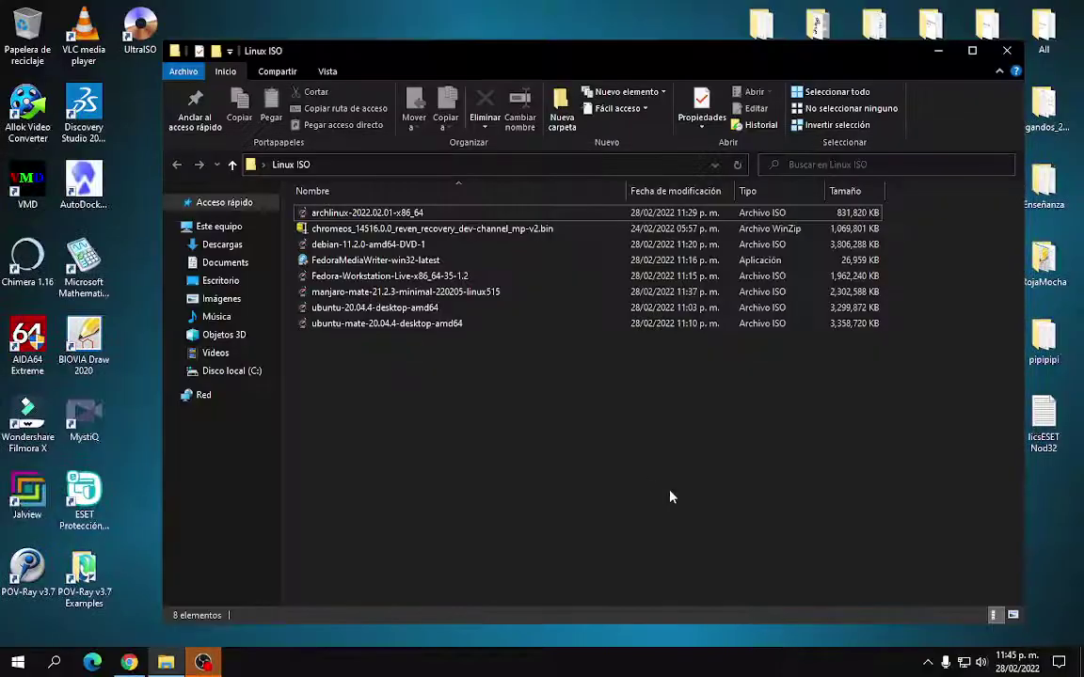
left_click(968, 49)
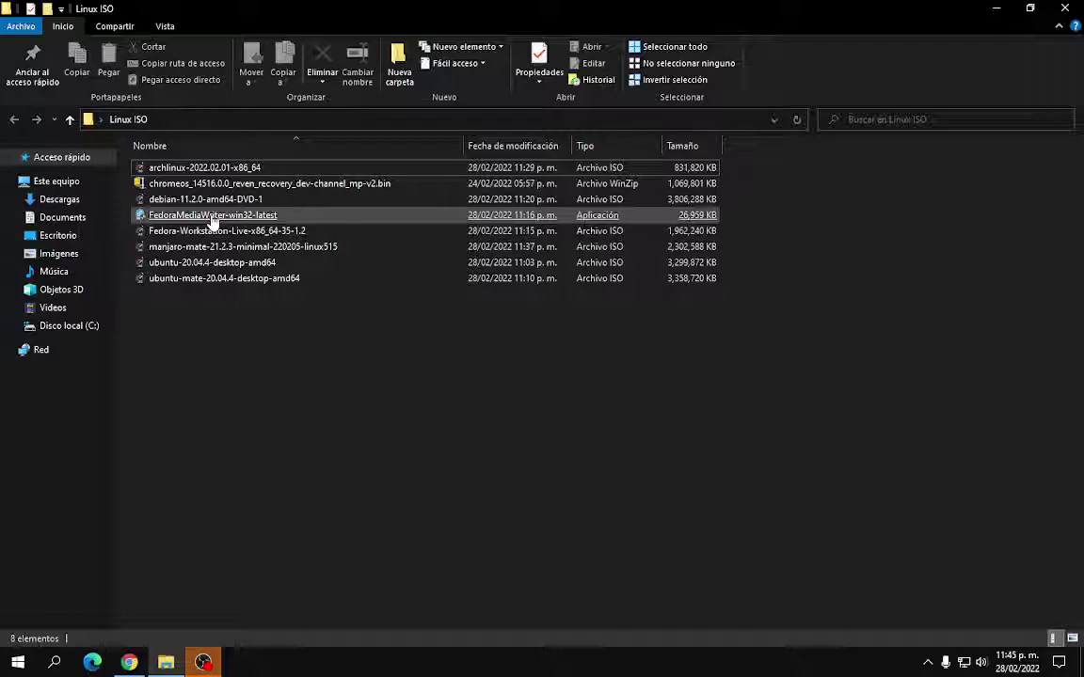
left_click(210, 215)
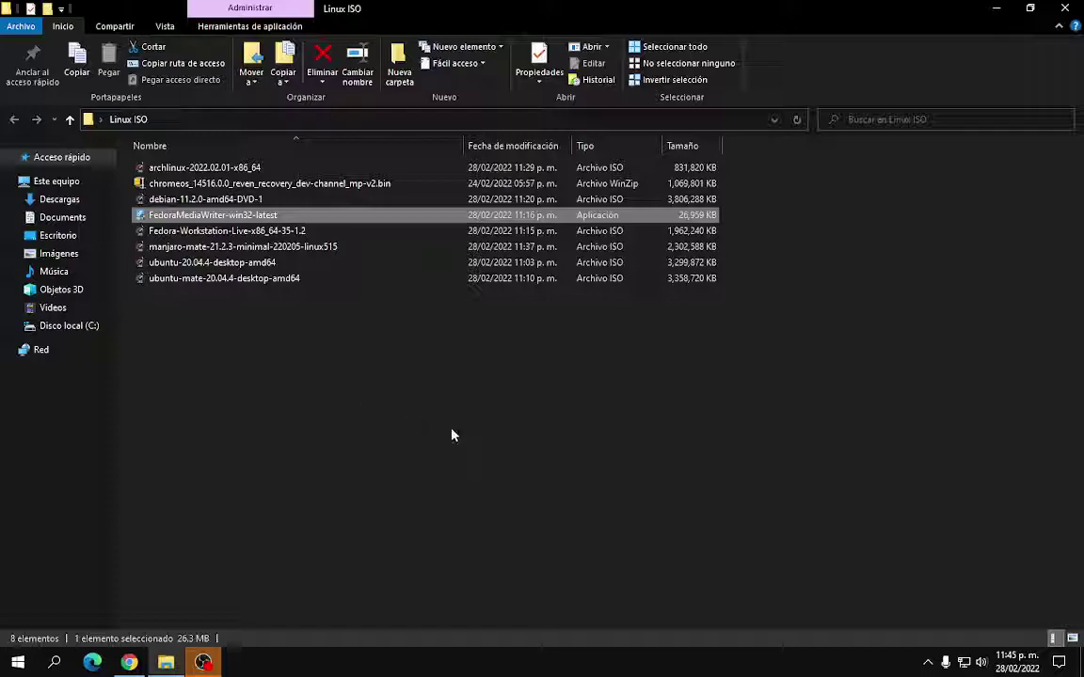
Switch to Chrome and search Google for "balnea"
left_click(129, 663)
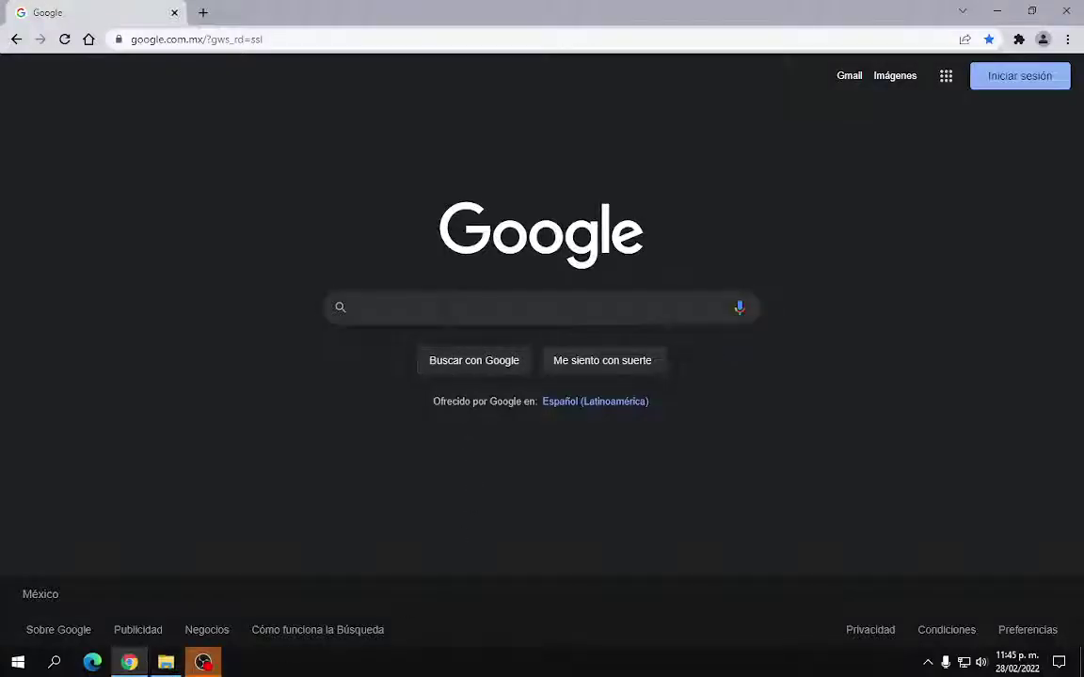
left_click(445, 307)
type("b")
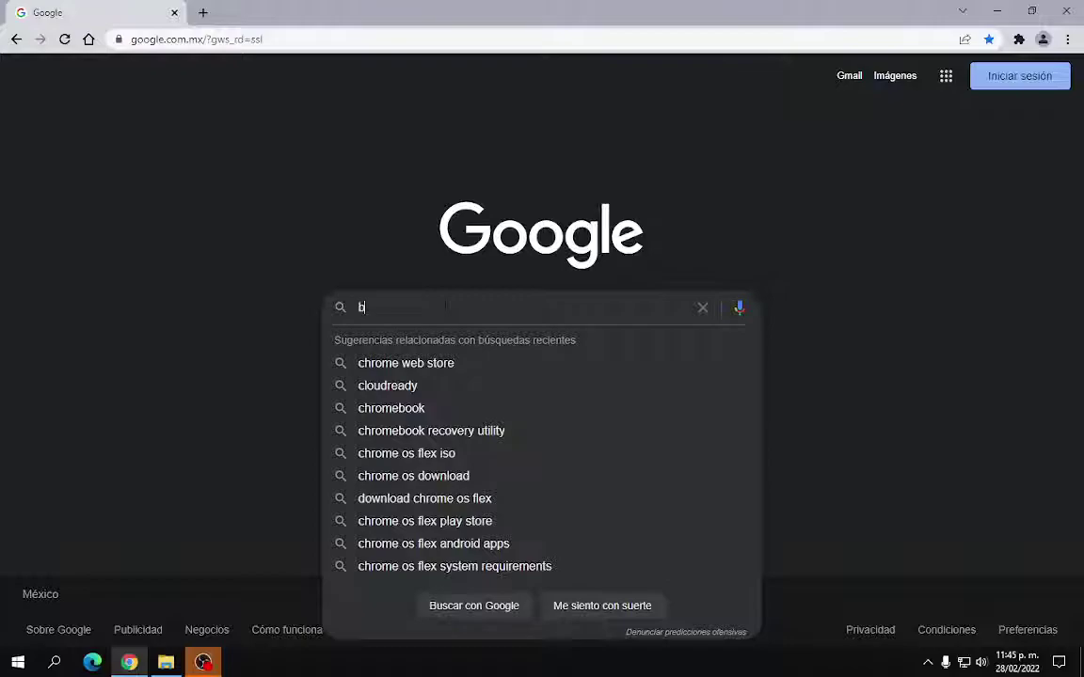
type("alnea")
key("Return")
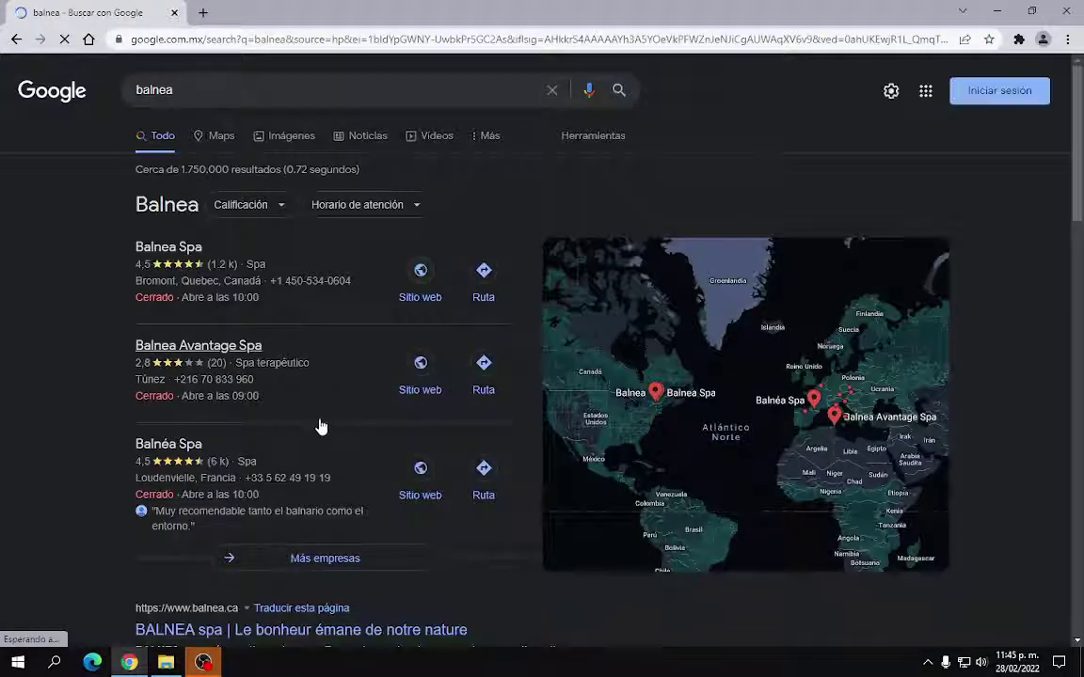
Search Google for "balnea eicher"
scroll(320, 427, "down", 3)
scroll(263, 212, "up", 3)
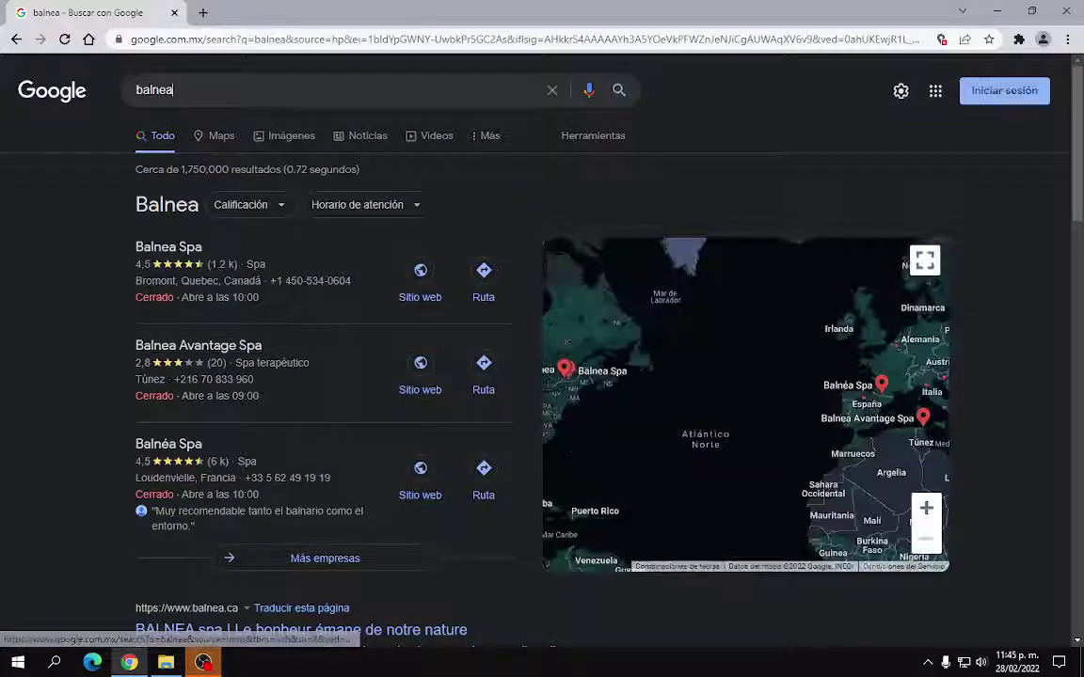
type("e")
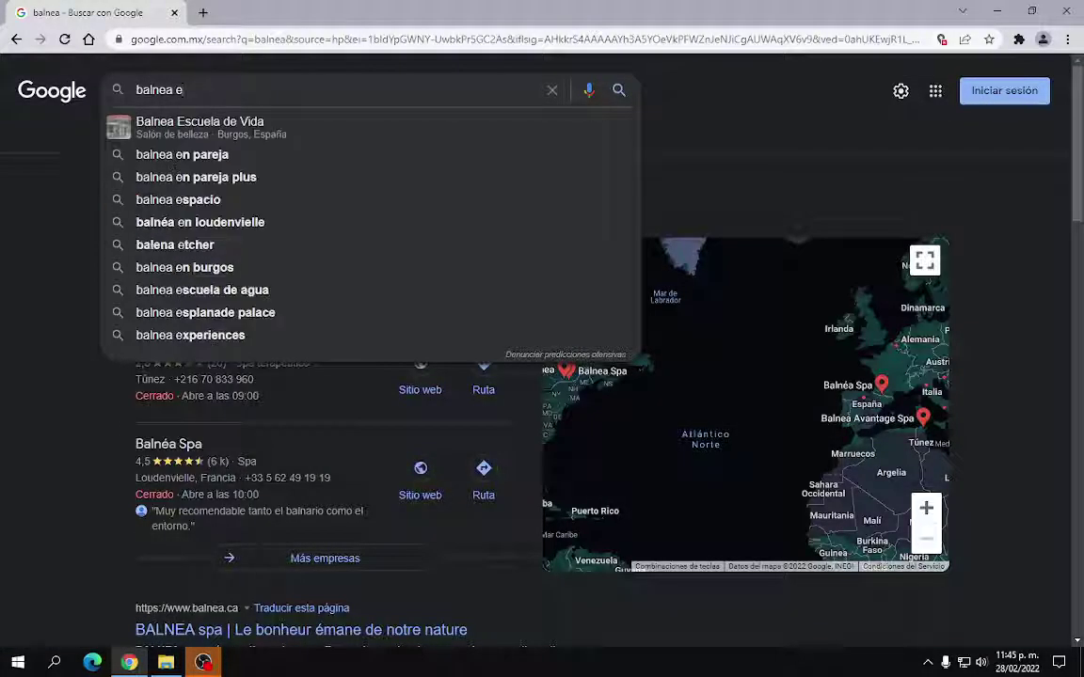
type("ichmann")
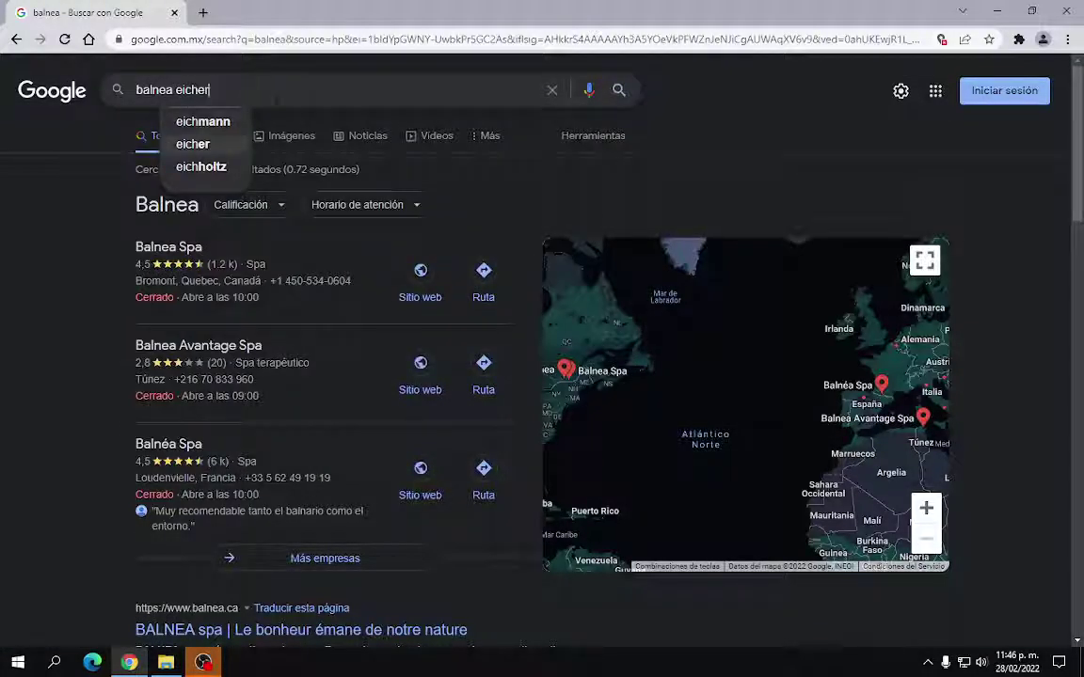
key("Down")
key("Down")
key("Return")
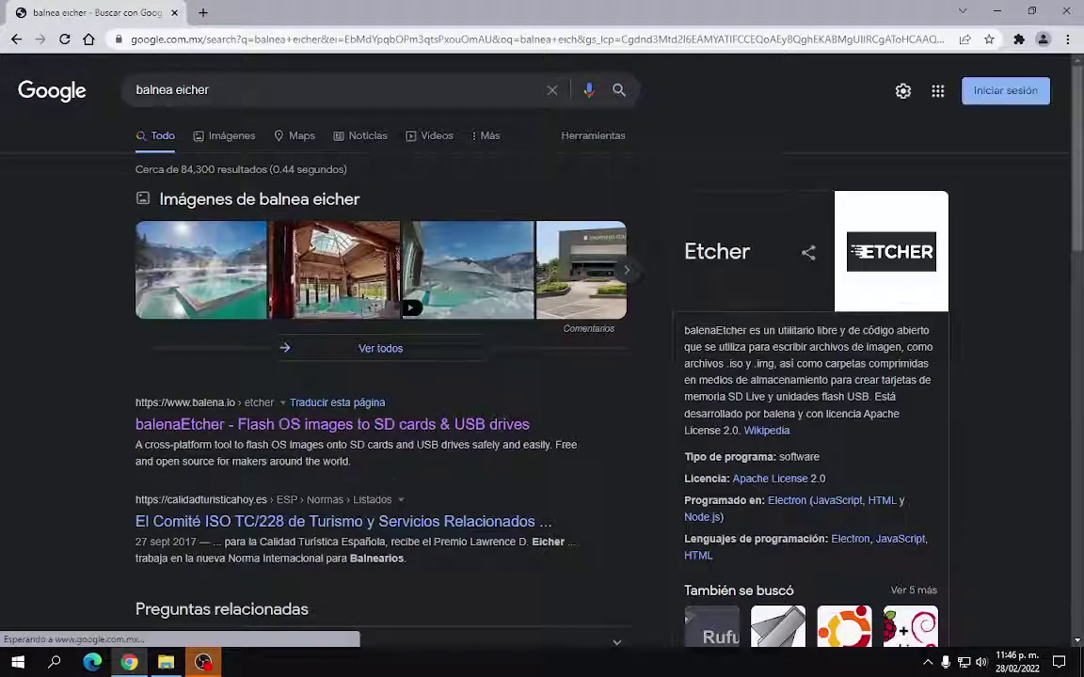
Open the balenaEtcher site from the search results and look over its home page
left_click(193, 428)
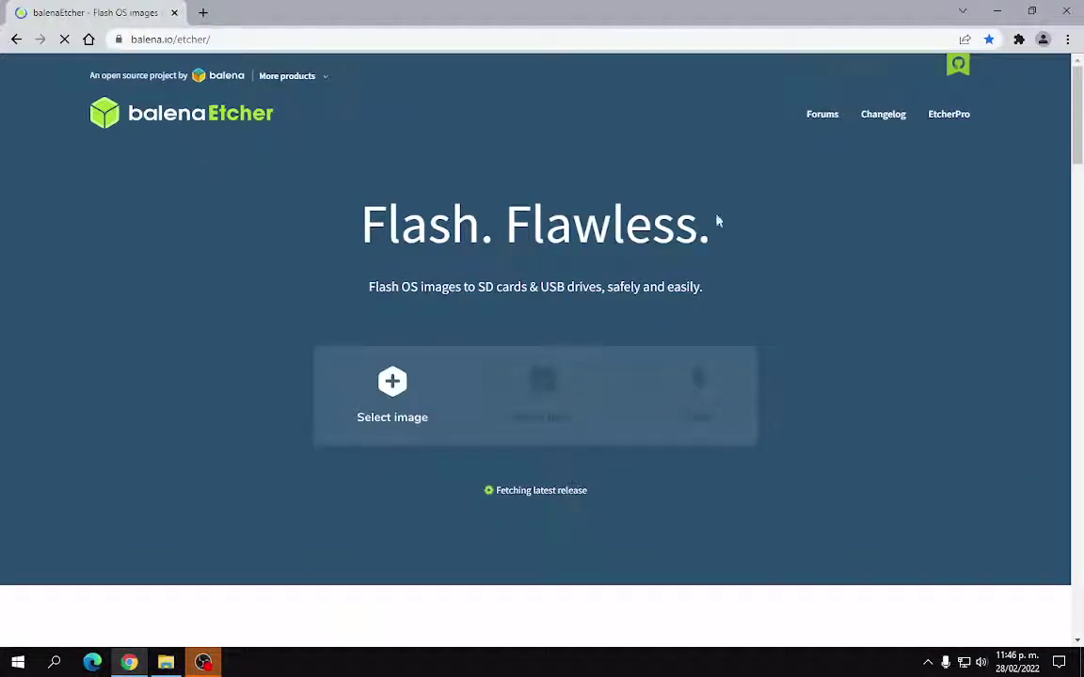
left_click(947, 339)
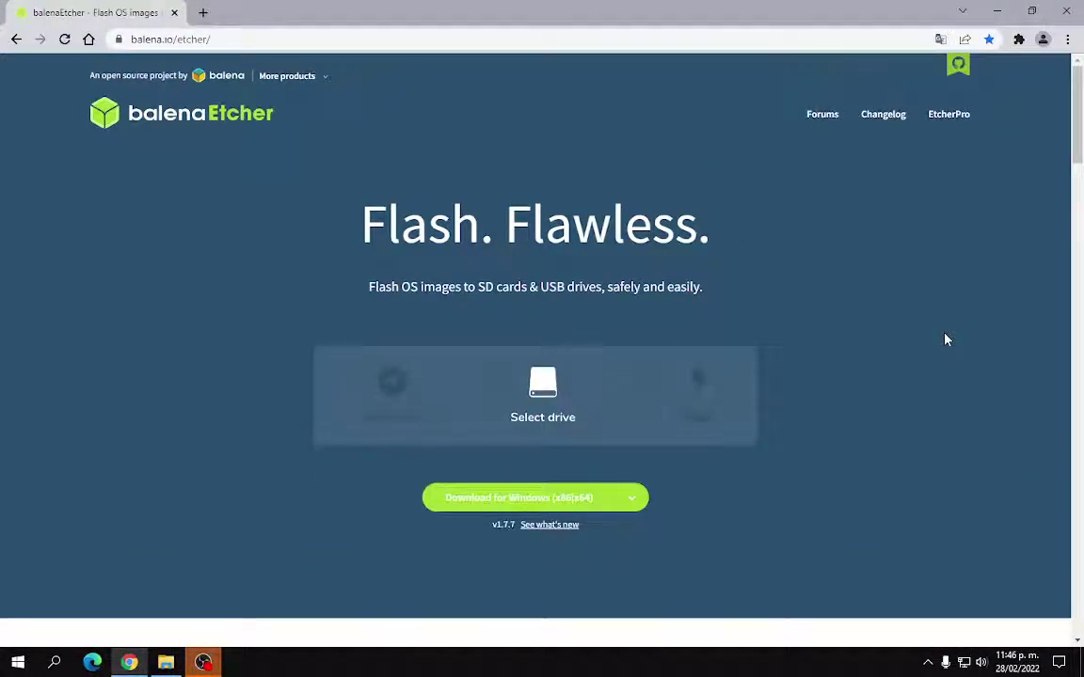
scroll(890, 350, "down", 5)
scroll(890, 358, "up", 5)
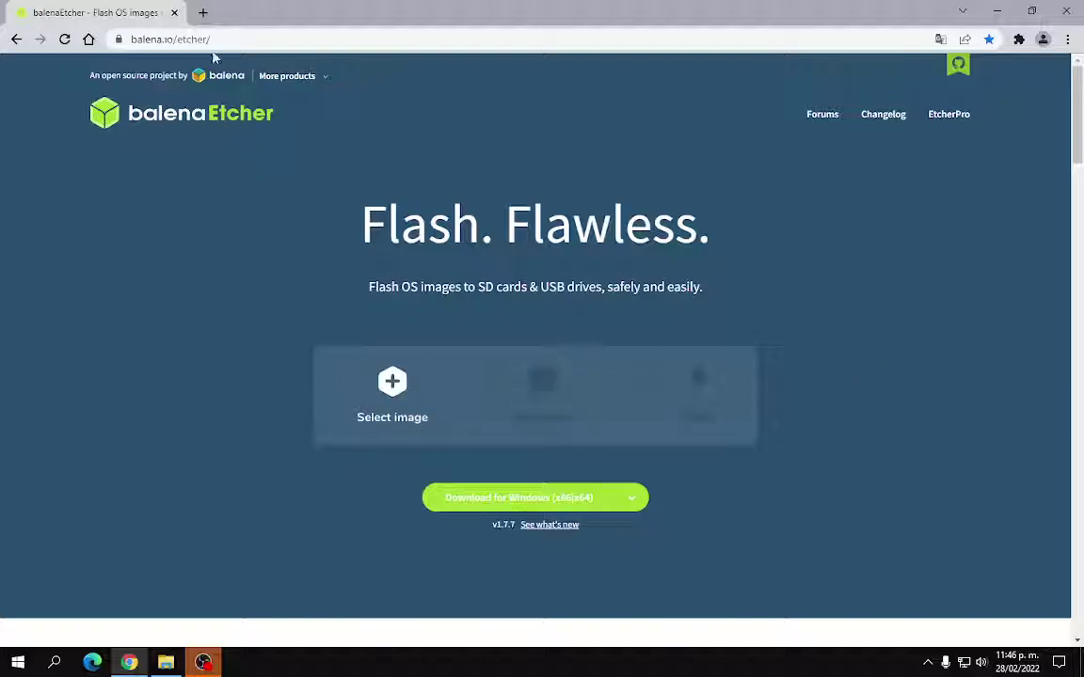
Search Google for "rufus" in a new browser tab
left_click(202, 12)
left_click(460, 317)
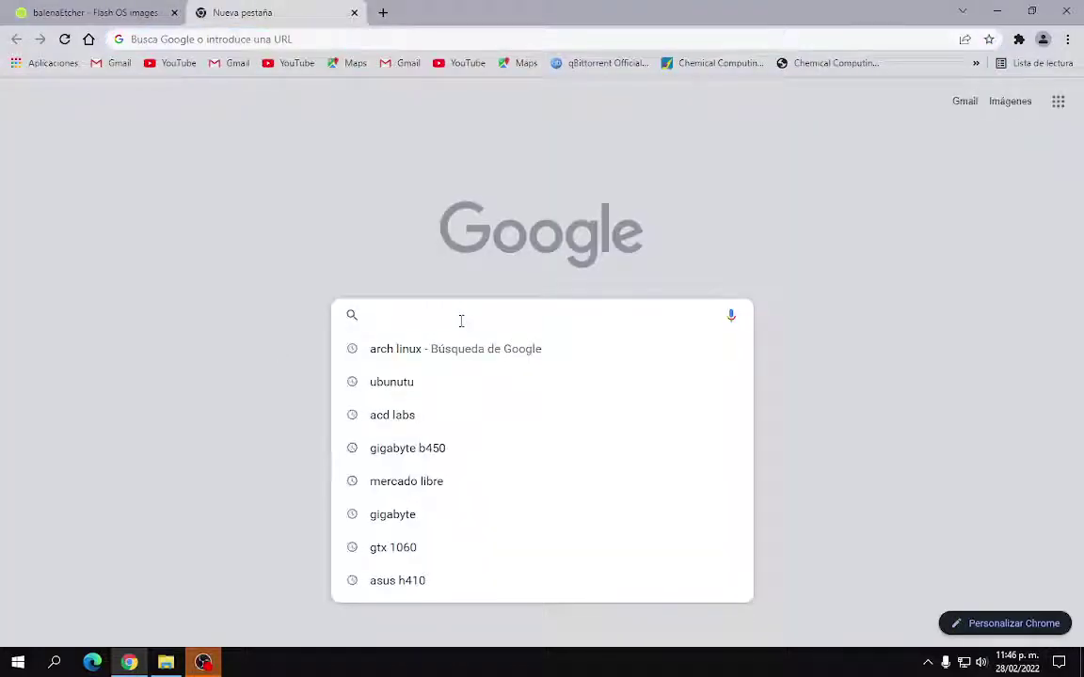
type("rufu")
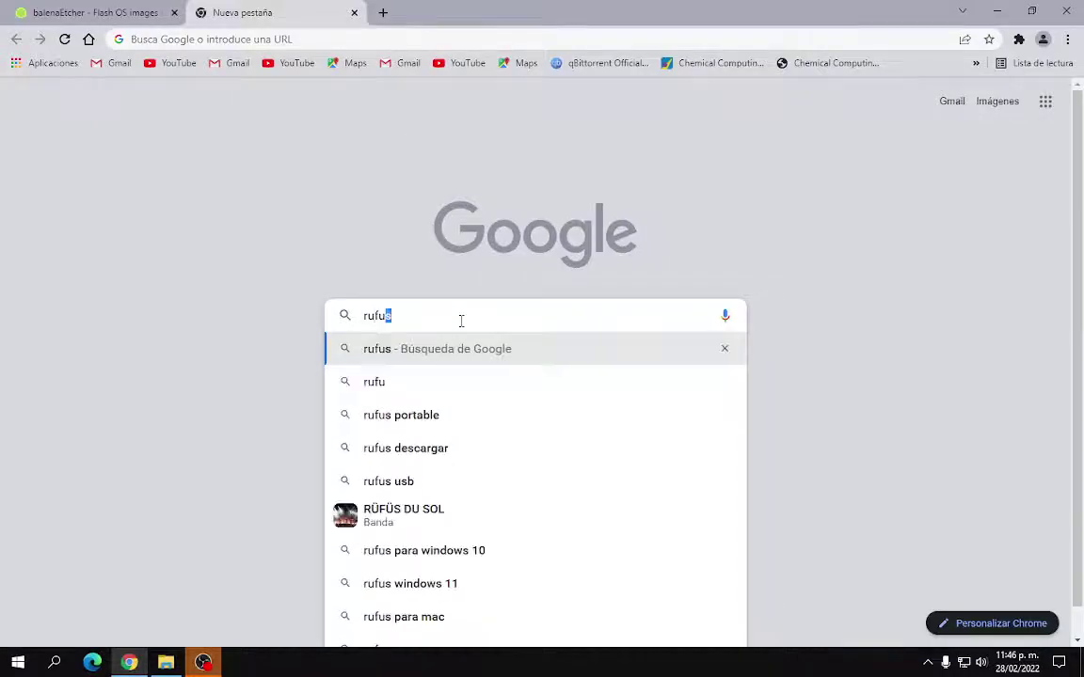
type("as")
key("BackSpace")
key("BackSpace")
type("s")
key("Return")
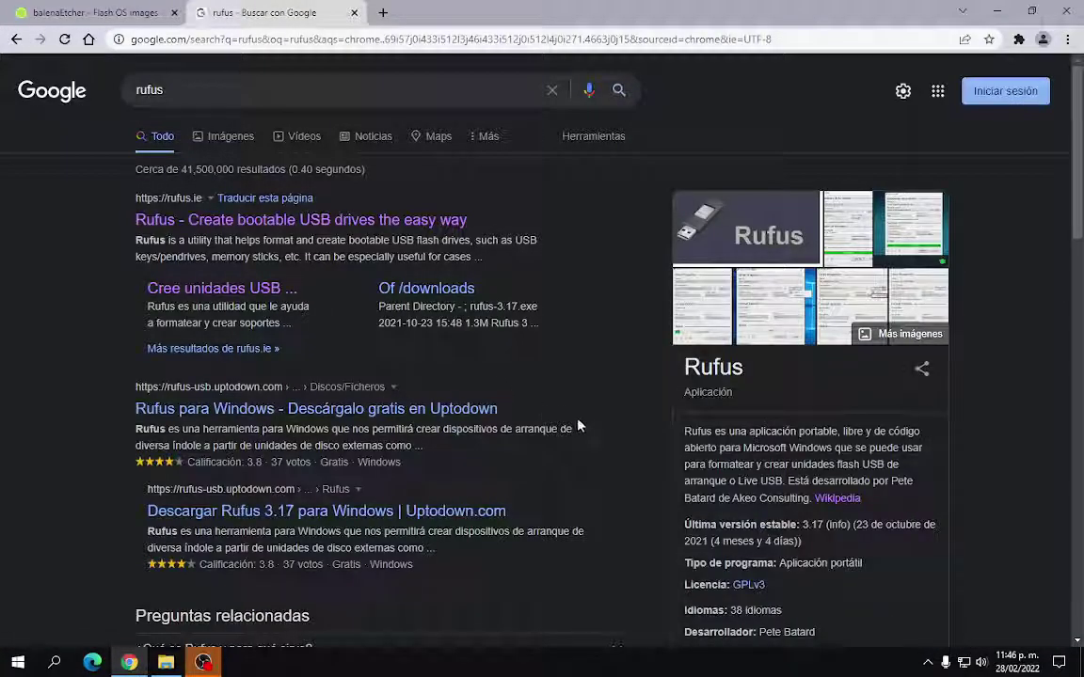
Open the official rufus.ie site from the search results and examine its tagline and the example program window
left_click(296, 222)
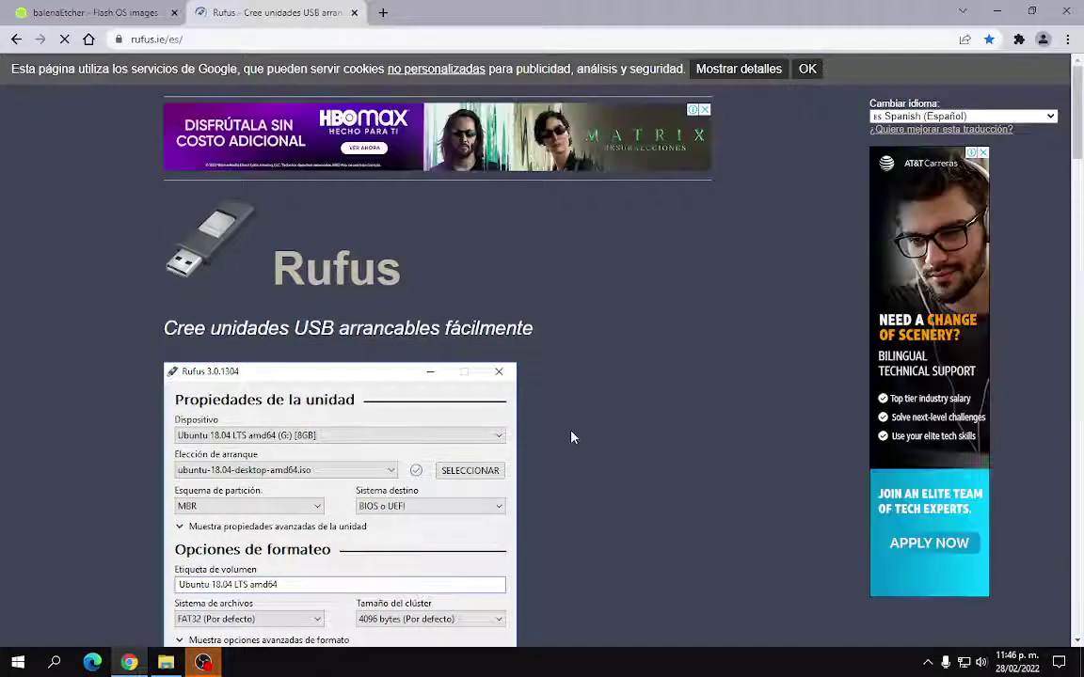
scroll(587, 450, "down", 2)
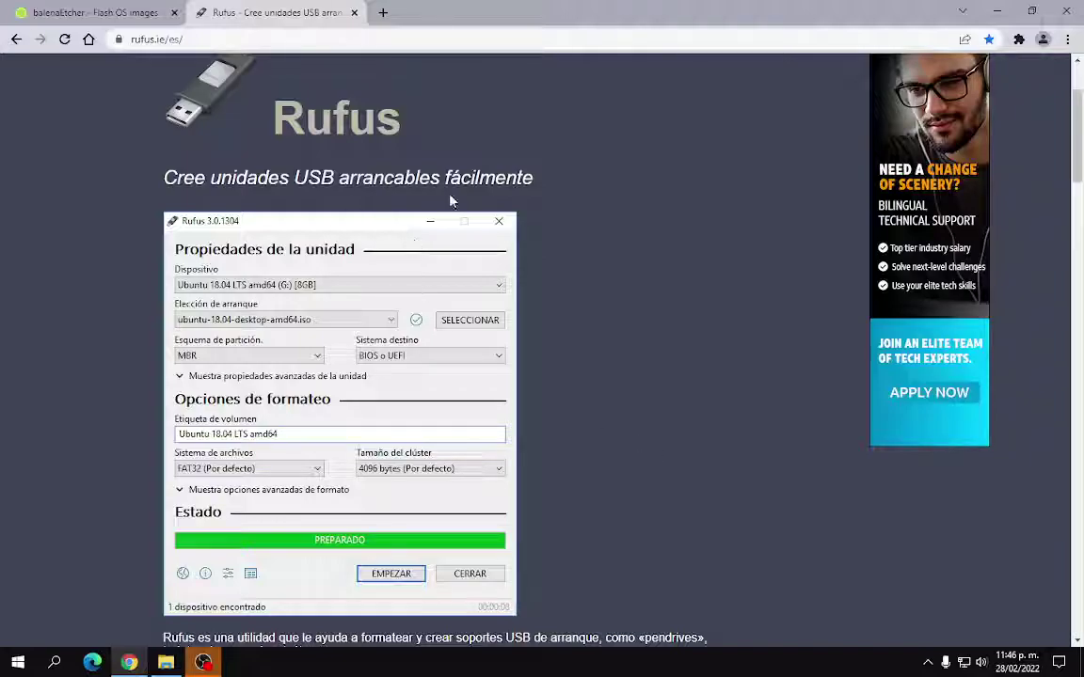
left_click_drag(536, 178, 153, 179)
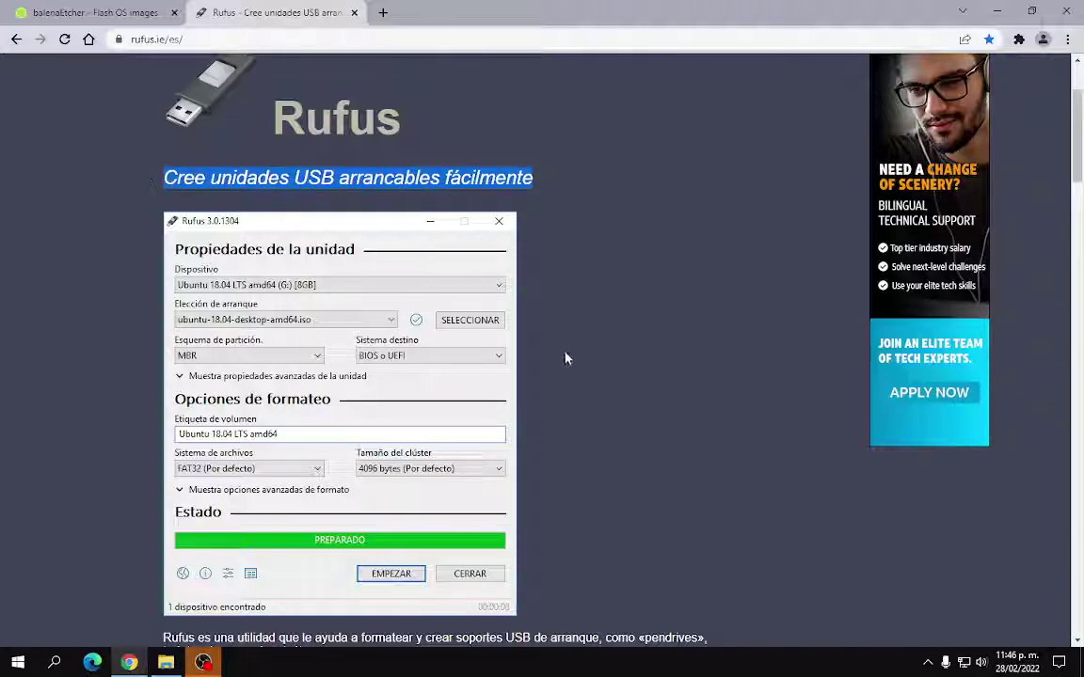
left_click(593, 378)
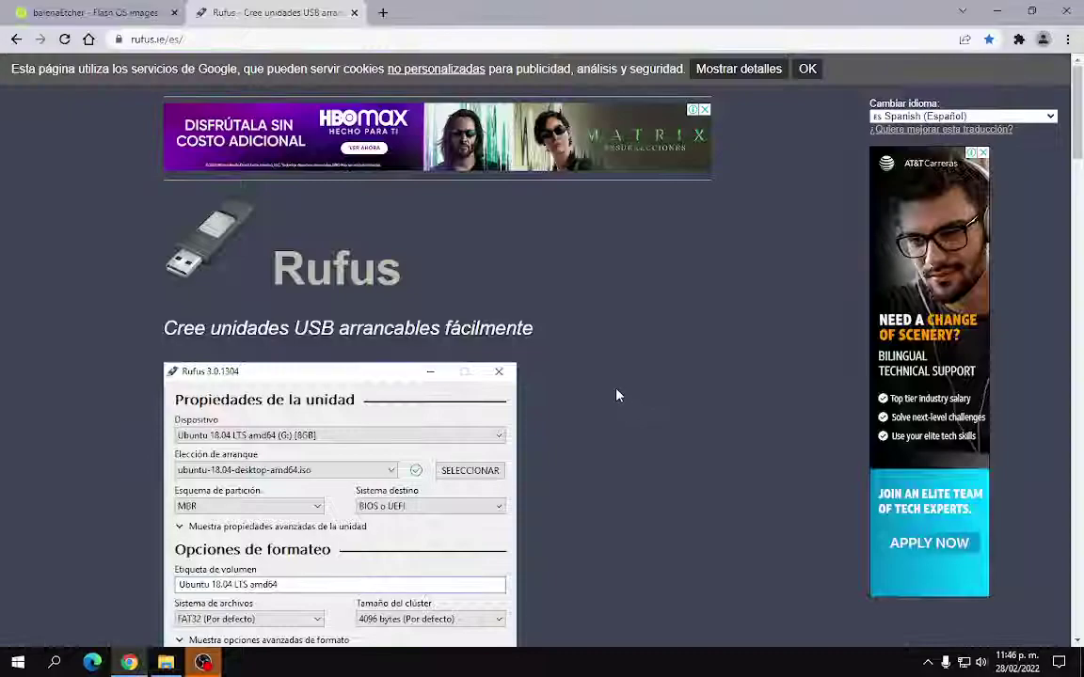
left_click_drag(569, 360, 236, 262)
left_click(784, 390)
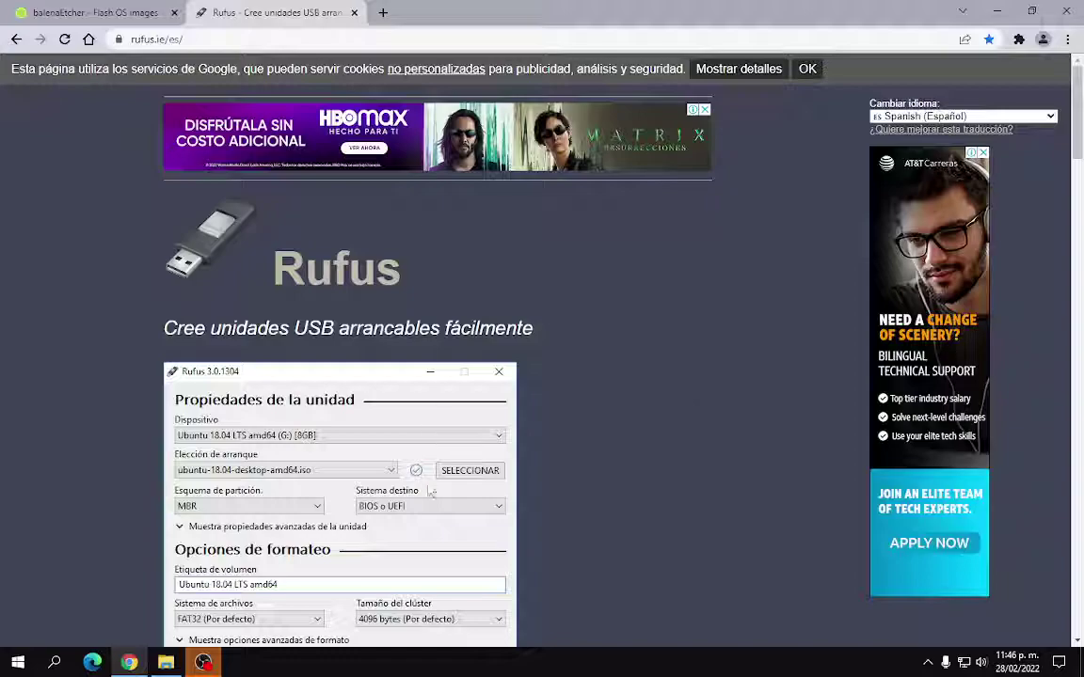
scroll(683, 405, "down", 1)
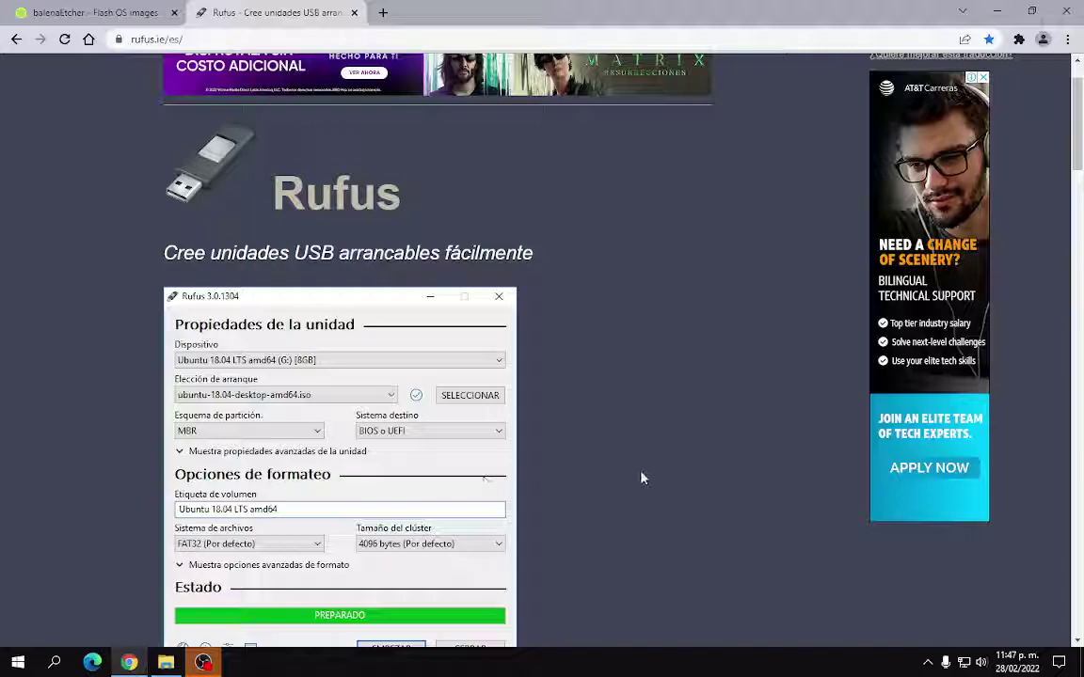
scroll(634, 485, "up", 1)
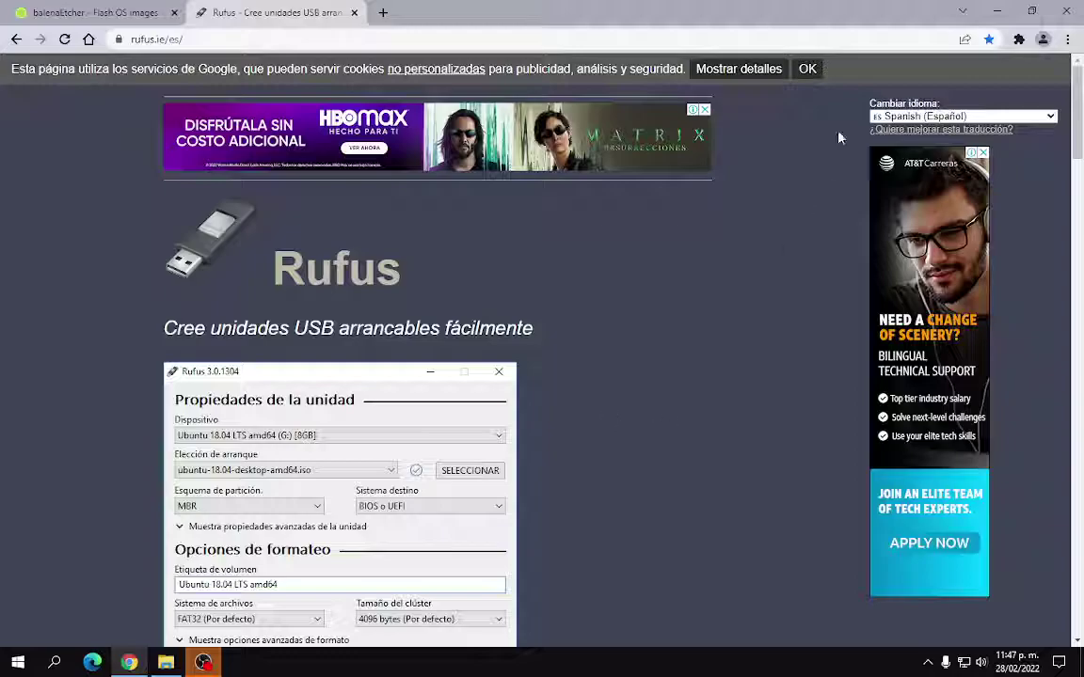
Accept the cookie notice on the Rufus page and review its download section
left_click(807, 70)
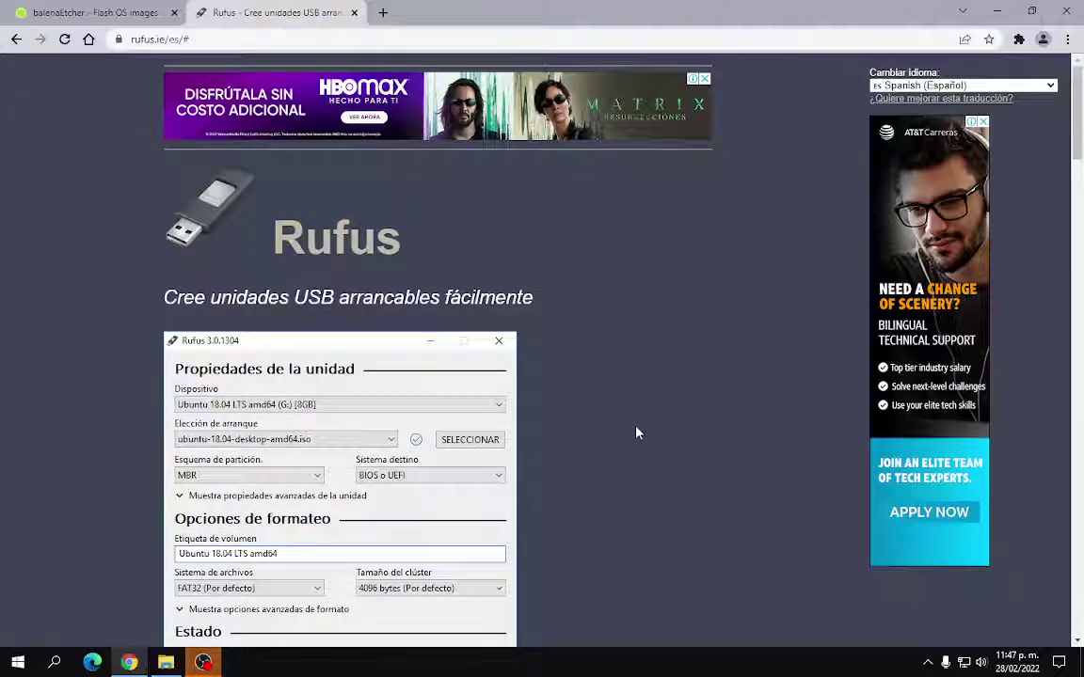
scroll(636, 433, "down", 7)
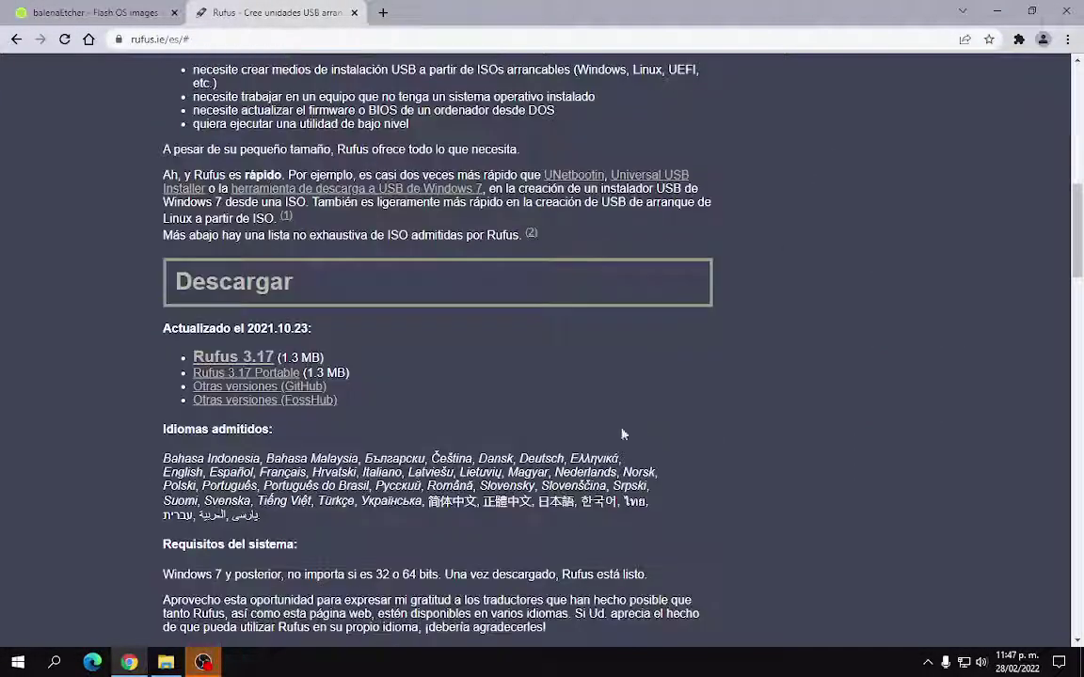
scroll(676, 406, "up", 10)
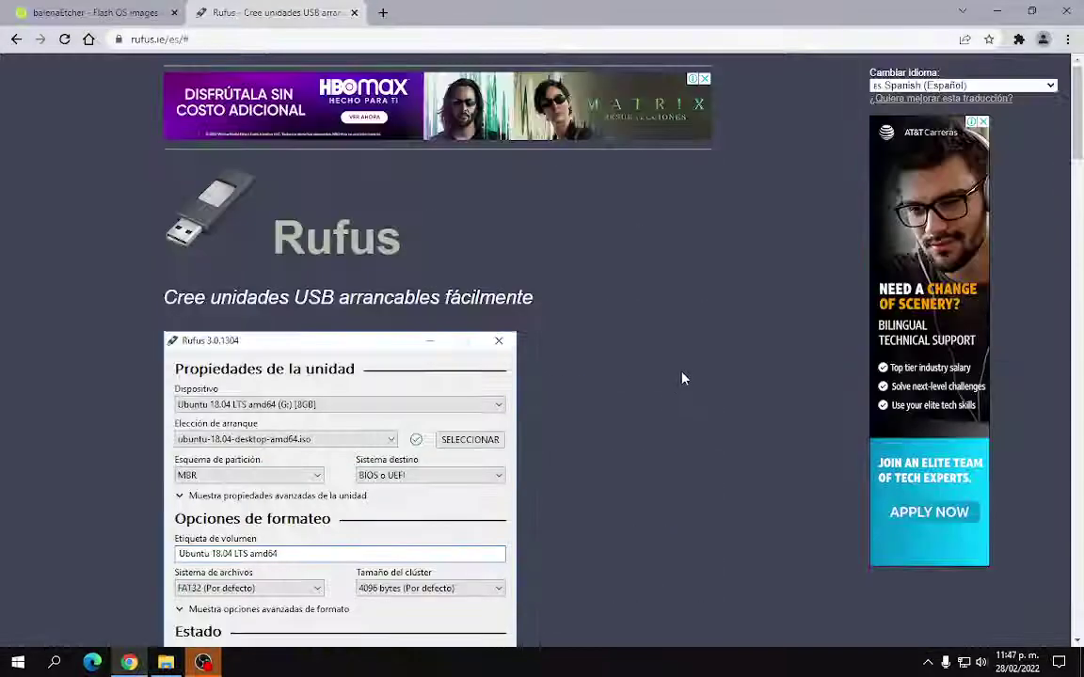
Return to the balenaEtcher page, minimize the browser and select FedoraMediaWriter-win32-latest in the Linux ISO folder
left_click(76, 13)
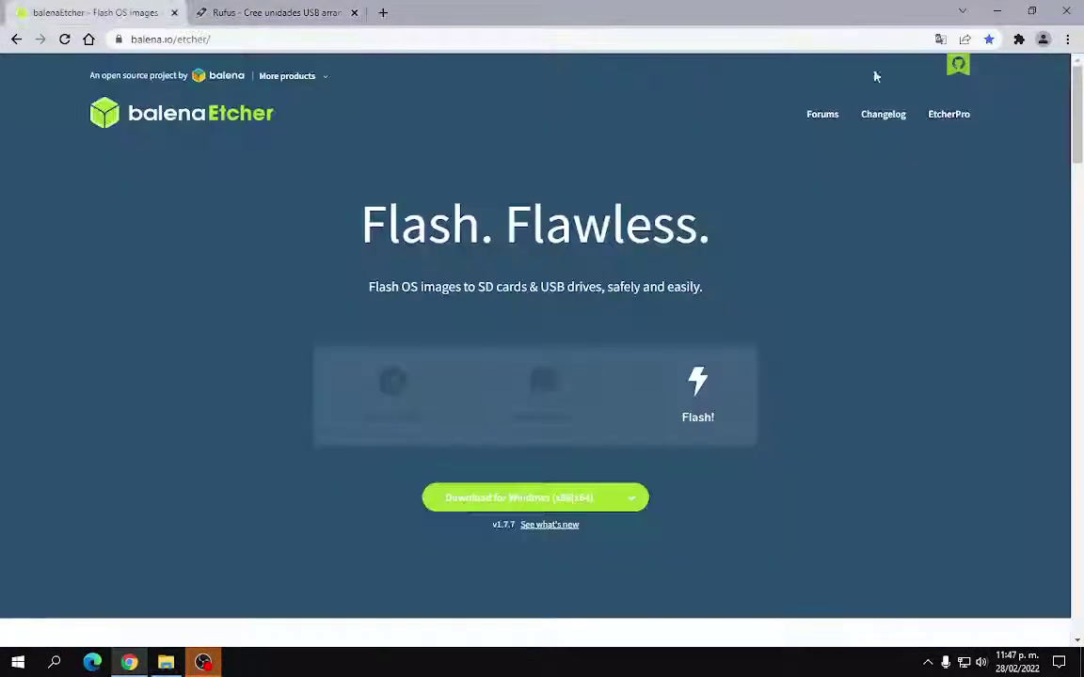
left_click(996, 10)
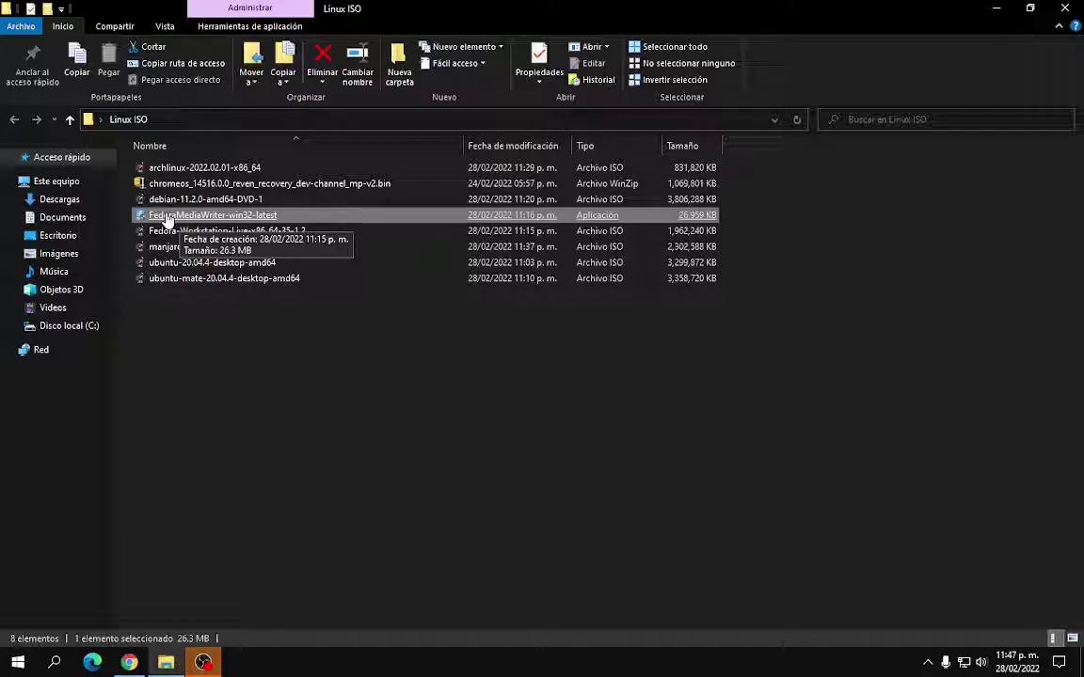
mouse_move(220, 312)
left_mouse_down()
mouse_move(184, 204)
mouse_move(188, 167)
mouse_move(227, 319)
left_mouse_up()
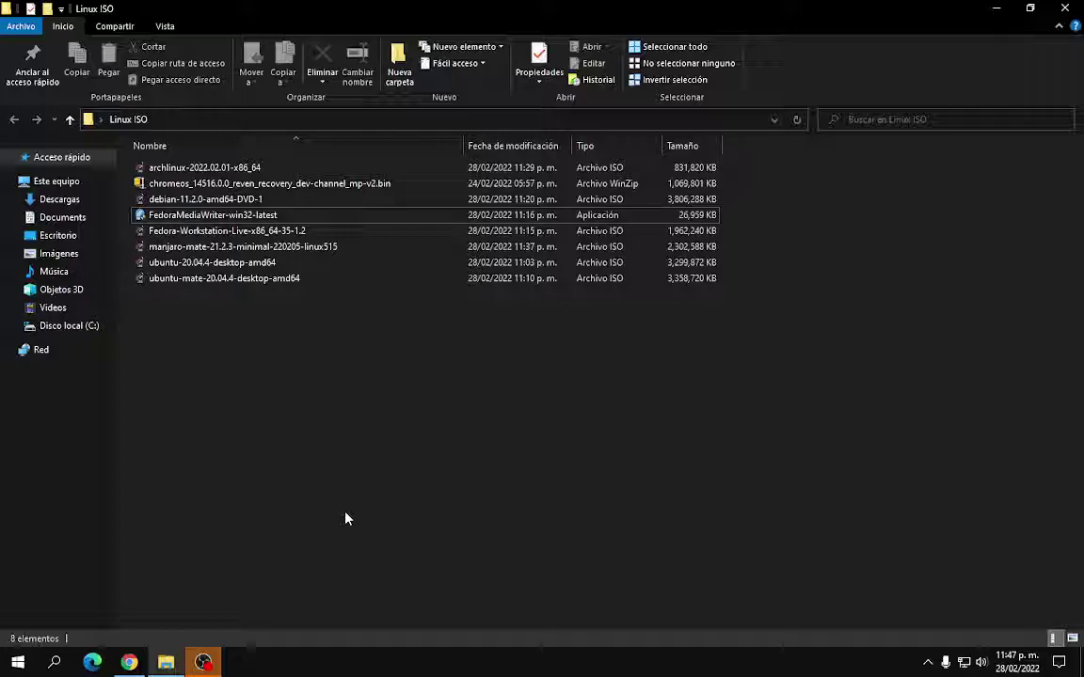
left_click(224, 217)
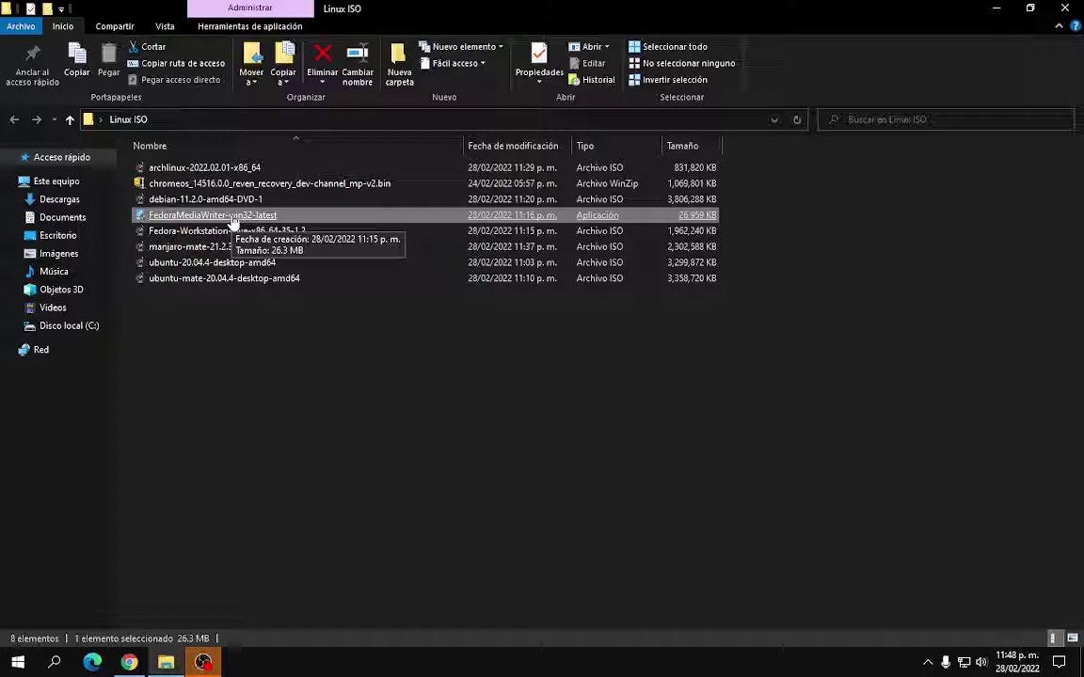
Select all the files in the Linux ISO folder, clear the selection and close the folder window
left_click(414, 393)
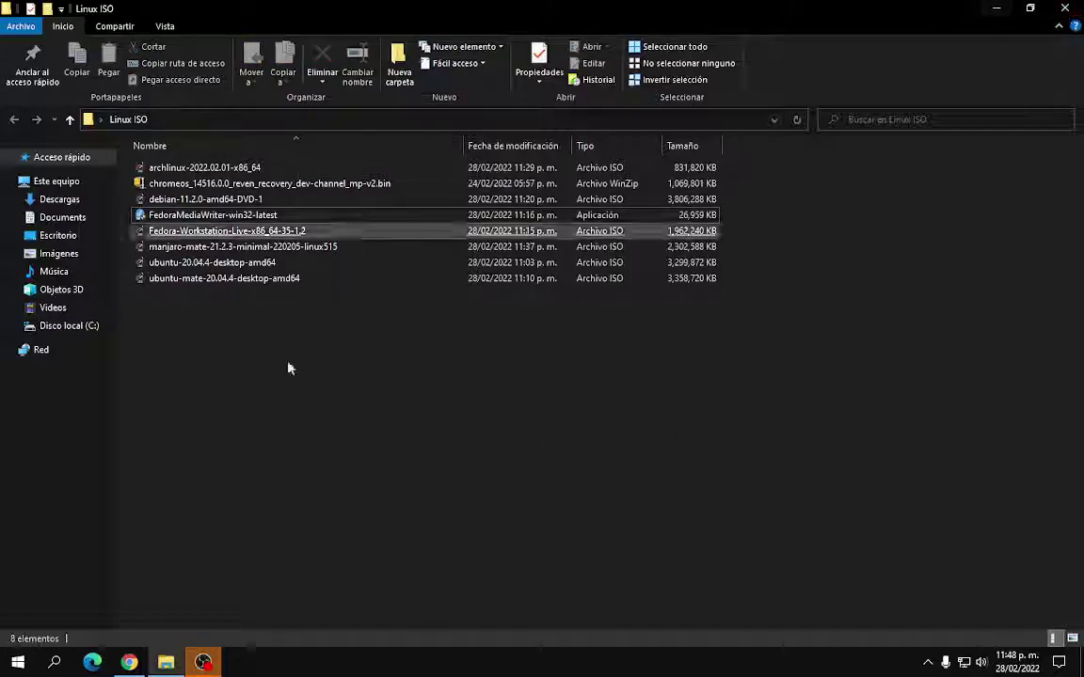
left_click_drag(324, 377, 208, 162)
left_click(322, 407)
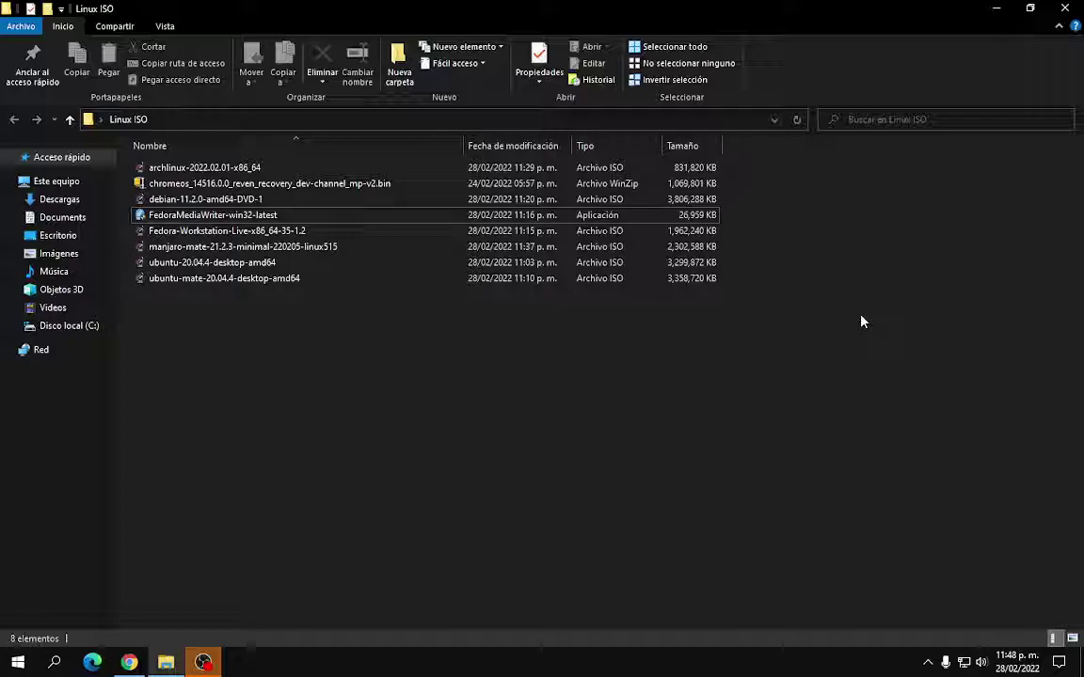
left_click_drag(323, 362, 151, 162)
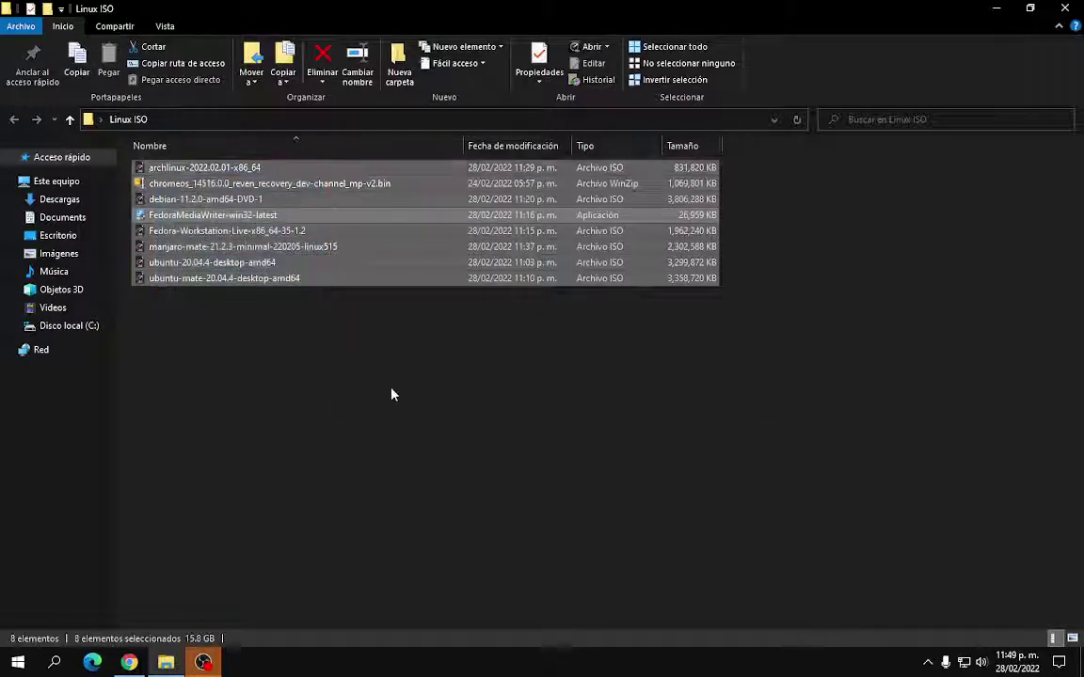
left_click(393, 396)
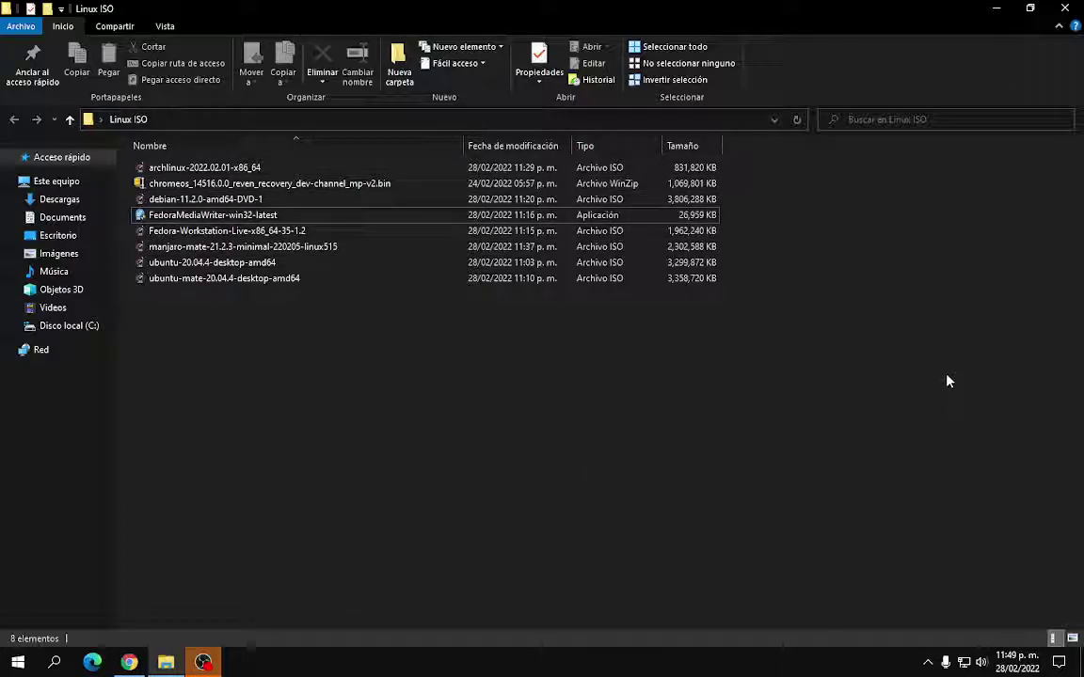
left_click(1064, 8)
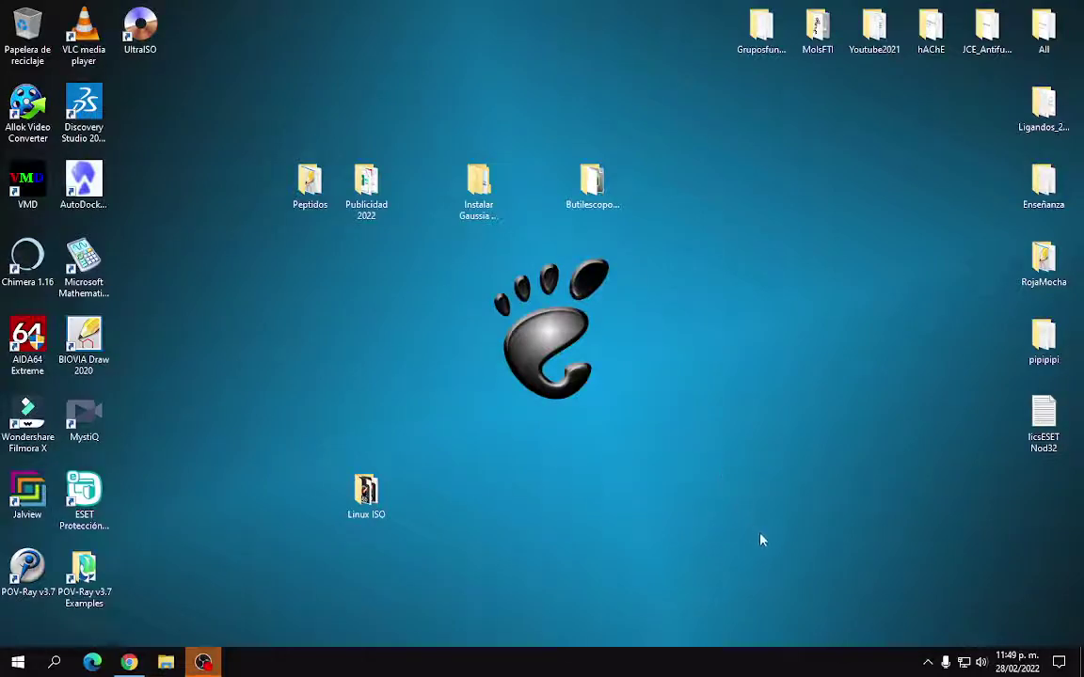
left_click_drag(452, 239, 678, 475)
left_click_drag(120, 78, 1053, 603)
left_click(564, 461)
Open File Explorer and go to the folder Documents > PC ensamble compras > Aclaracion Reclamos y Evidencias > Fuente
key("super+e")
double_click(394, 195)
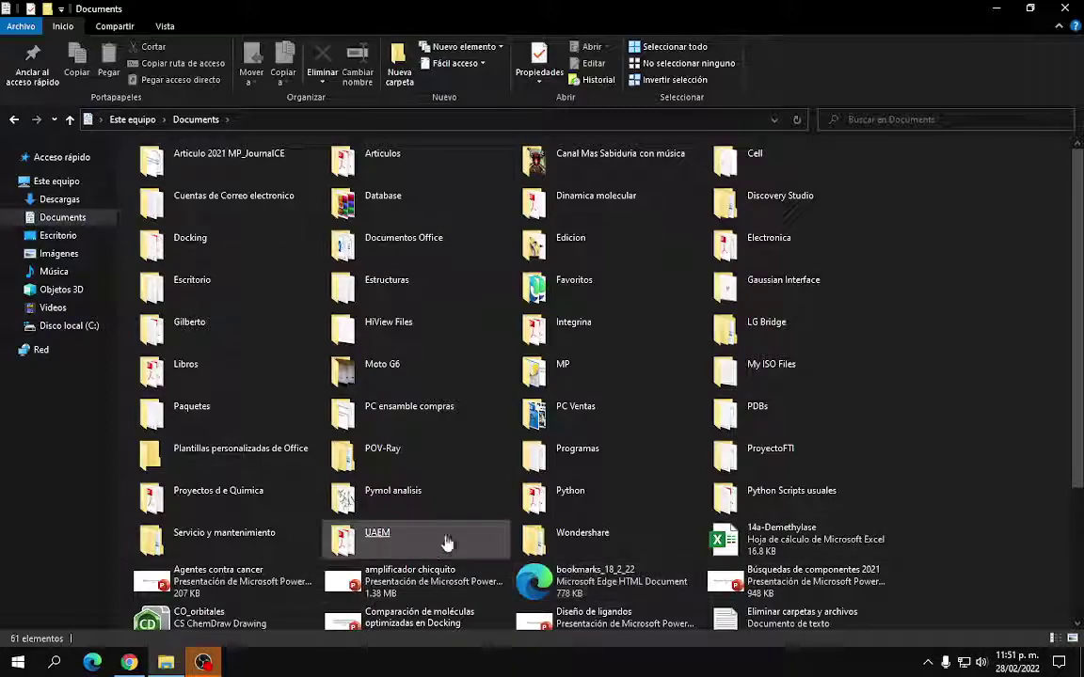
double_click(410, 417)
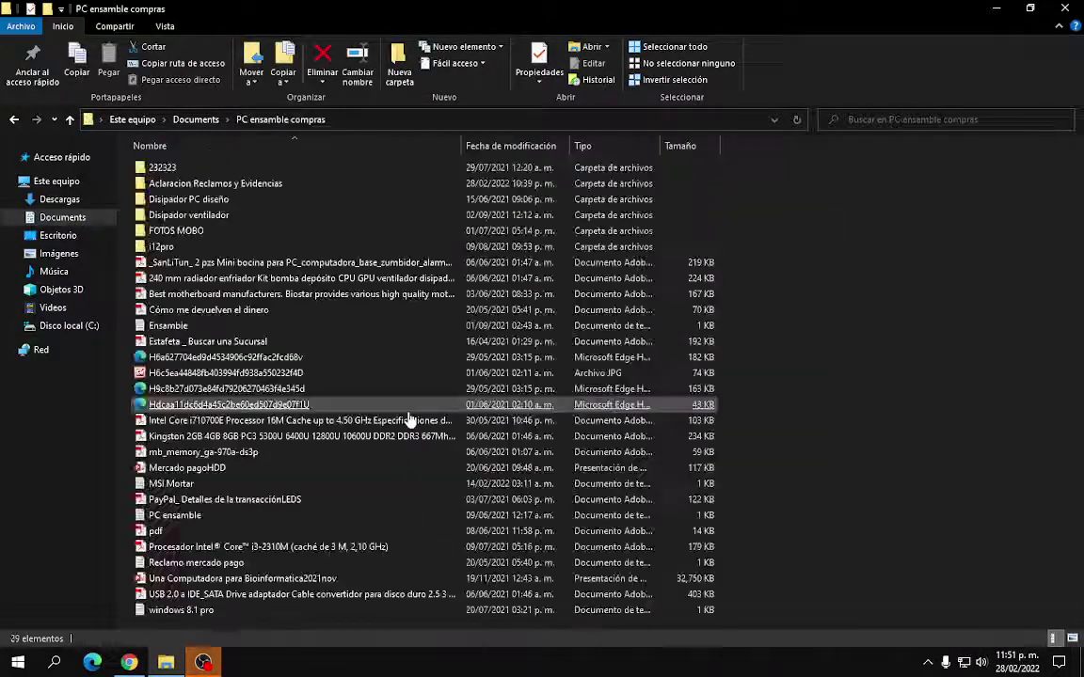
double_click(184, 188)
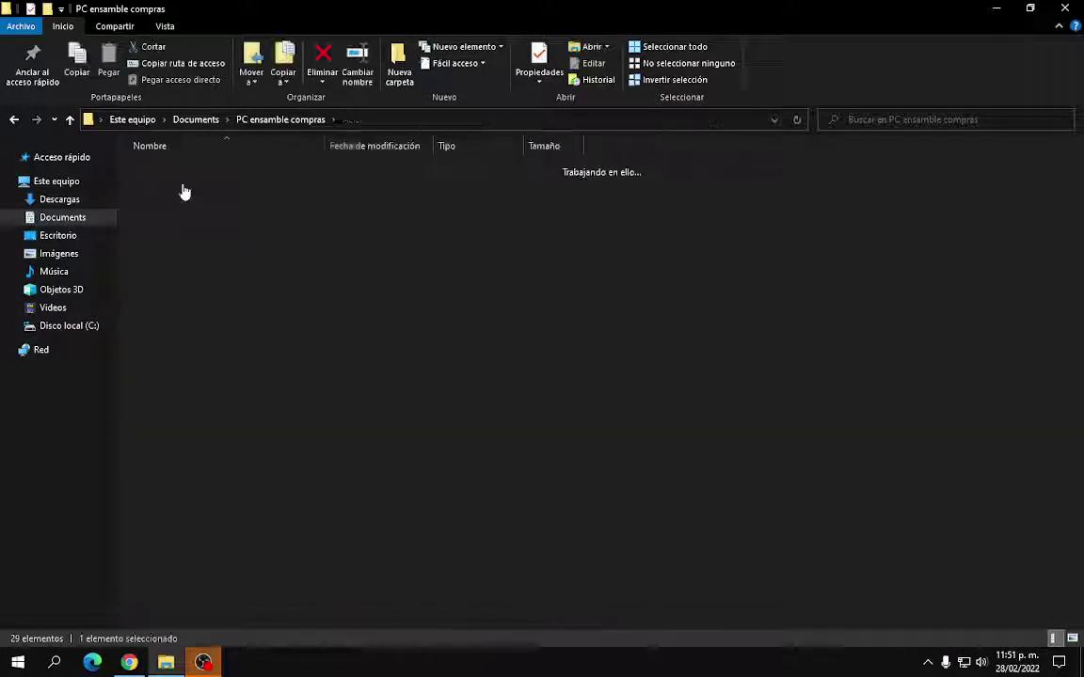
double_click(166, 218)
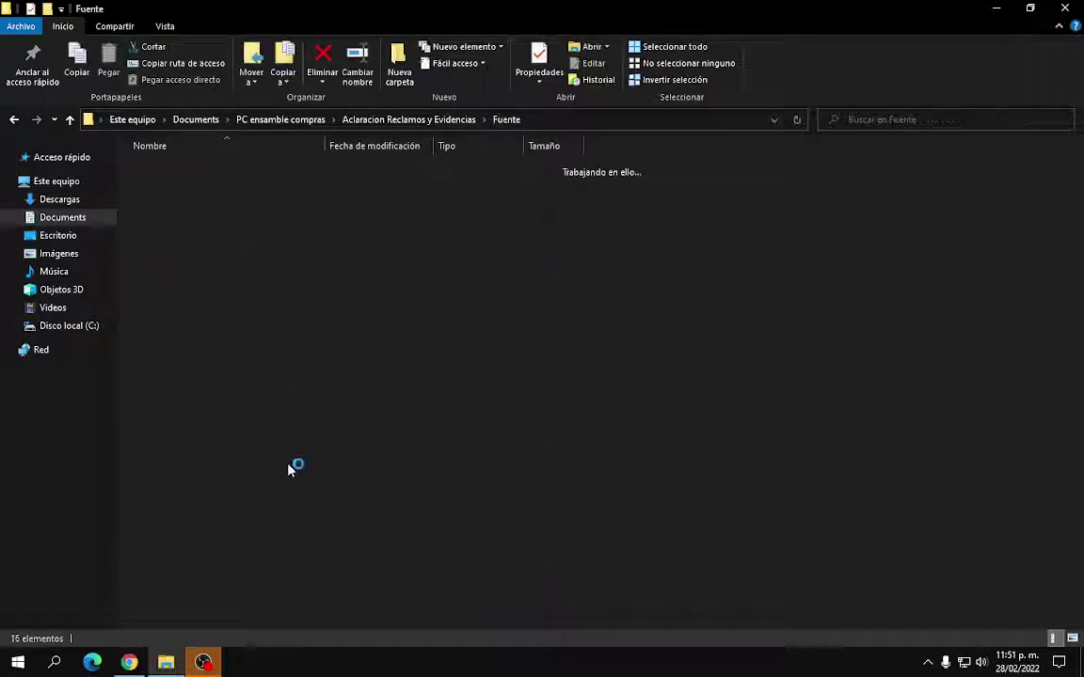
Open the image 01 (1) from the Fuente folder and page forward through the photos of the power supply board
double_click(172, 187)
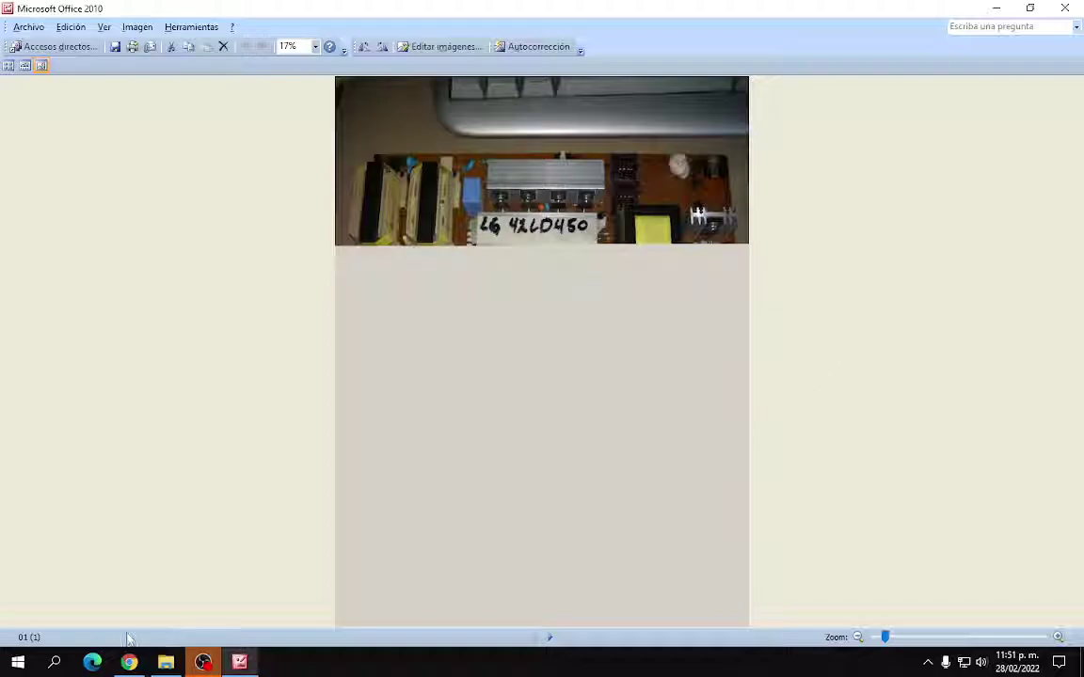
left_click(549, 638)
left_click(550, 638)
left_click(550, 638)
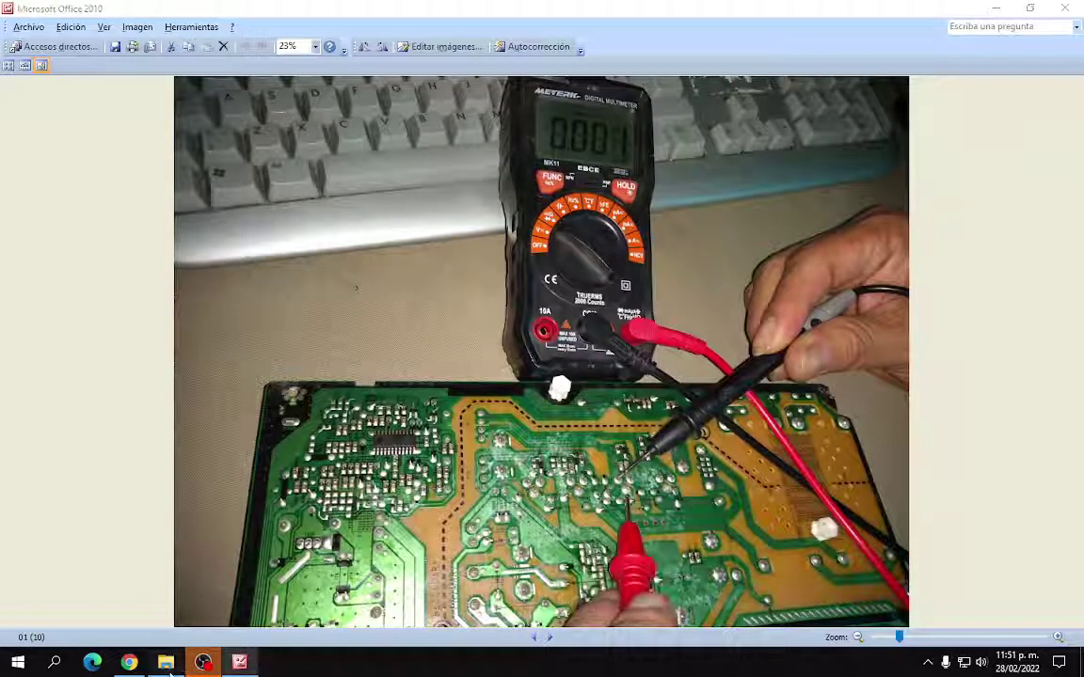
Close the photo viewer and reopen the image 01 (1) from the Fuente folder
left_click(165, 662)
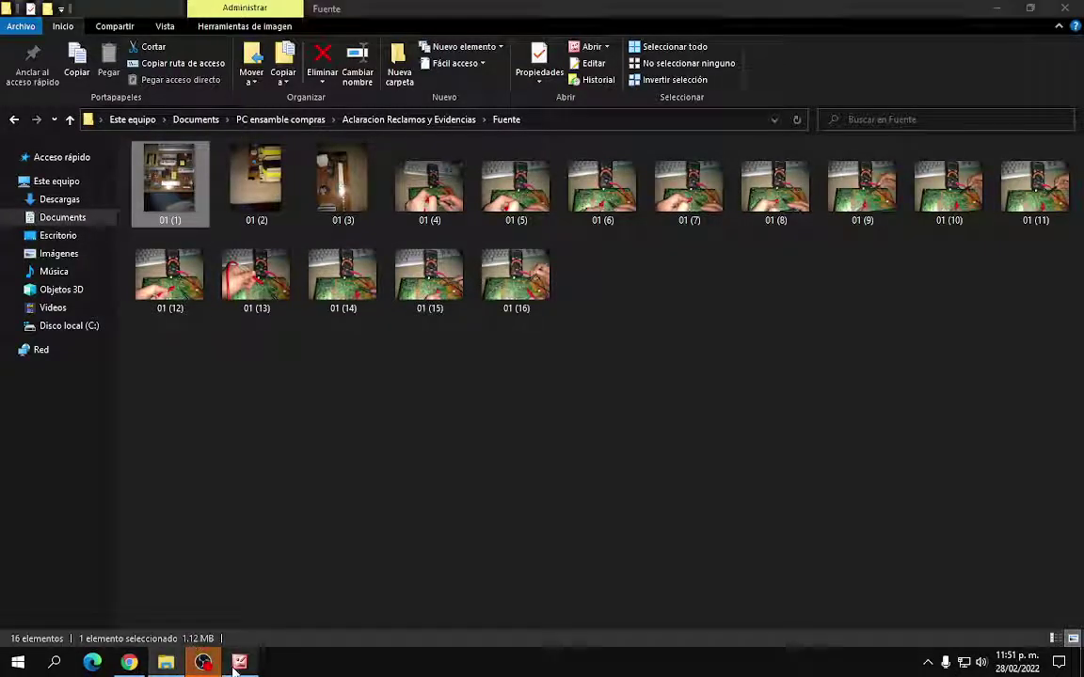
left_click(239, 662)
left_click(1064, 8)
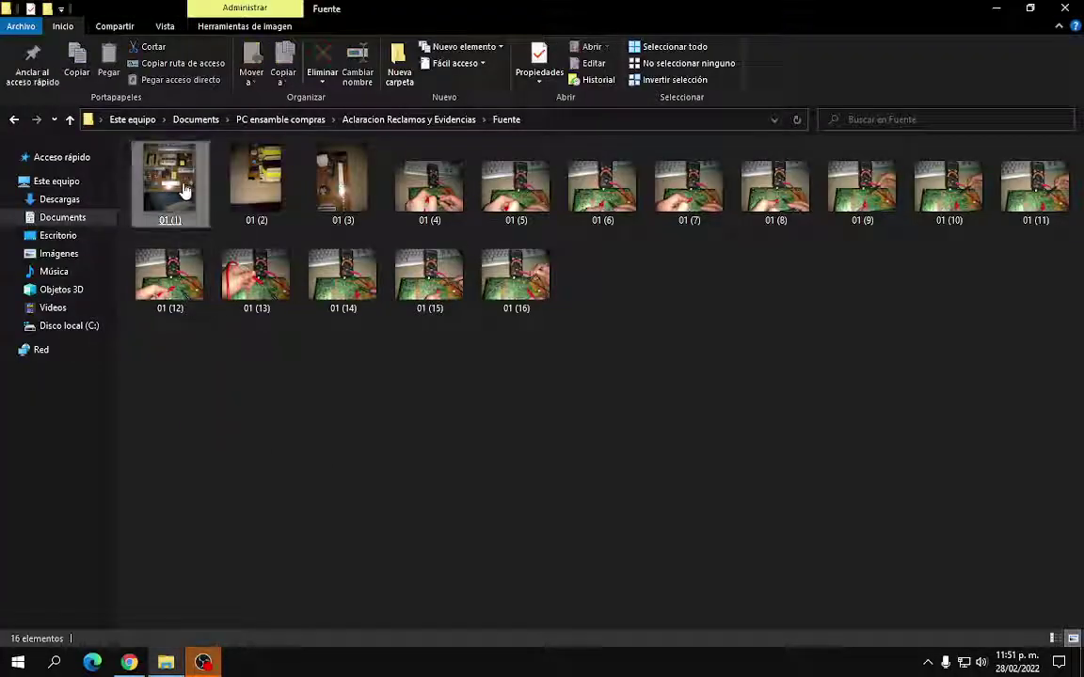
double_click(172, 185)
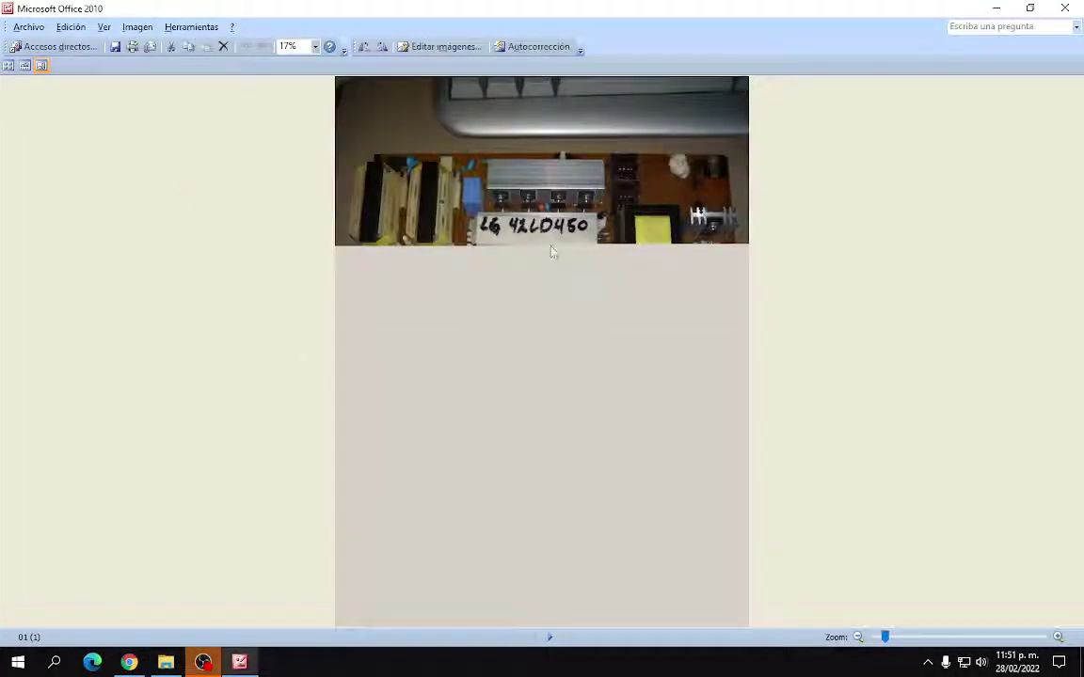
left_click(1066, 9)
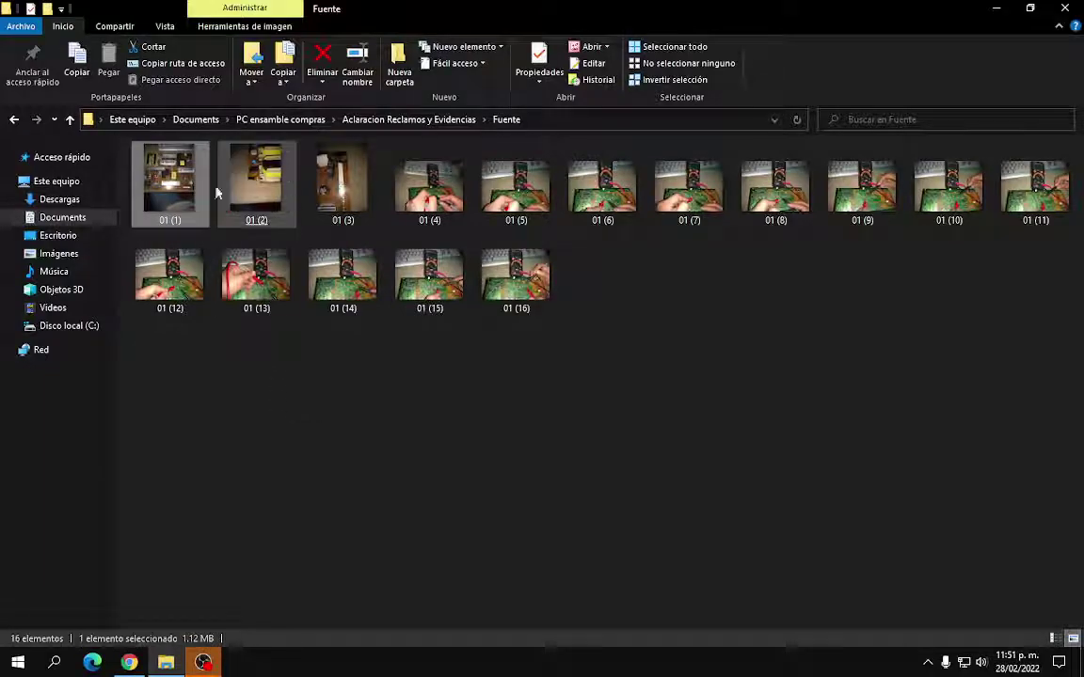
double_click(185, 190)
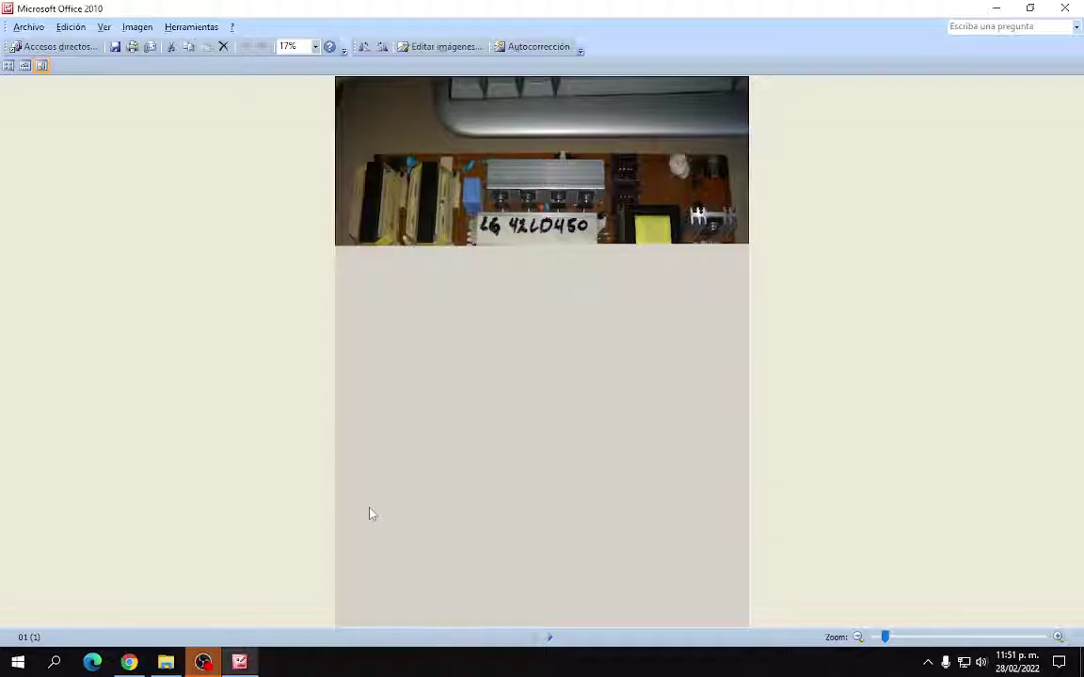
Page forward from 01 (1) through the multimeter photos 01 (10) to 01 (16) and on to photo 01 (2)
left_click(550, 637)
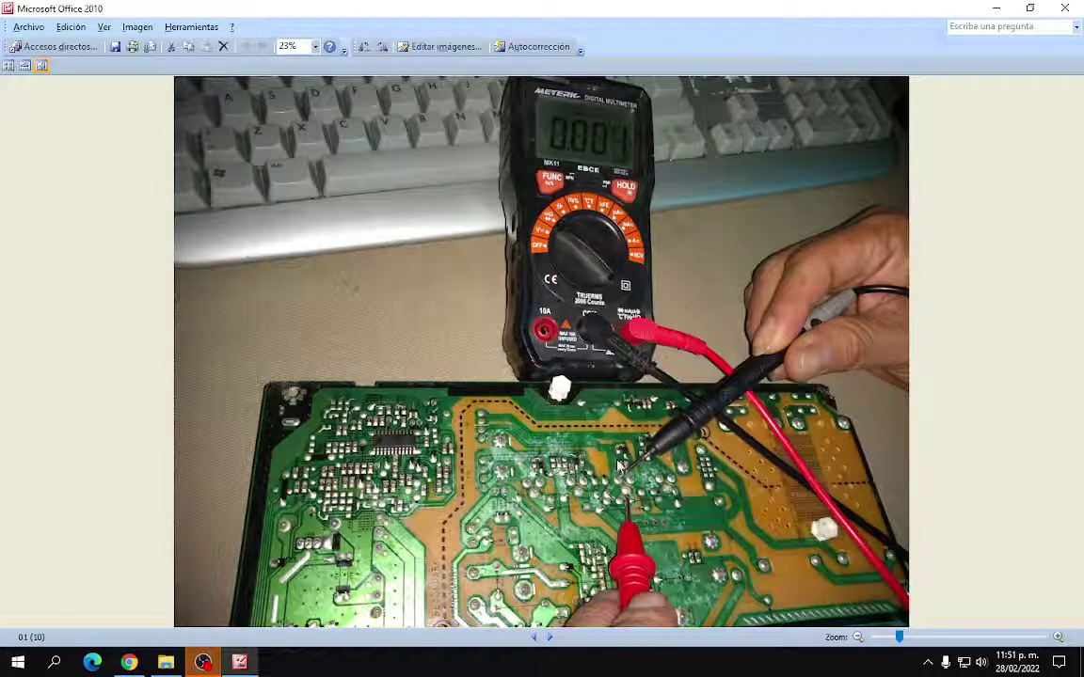
left_click(551, 639)
left_click(552, 639)
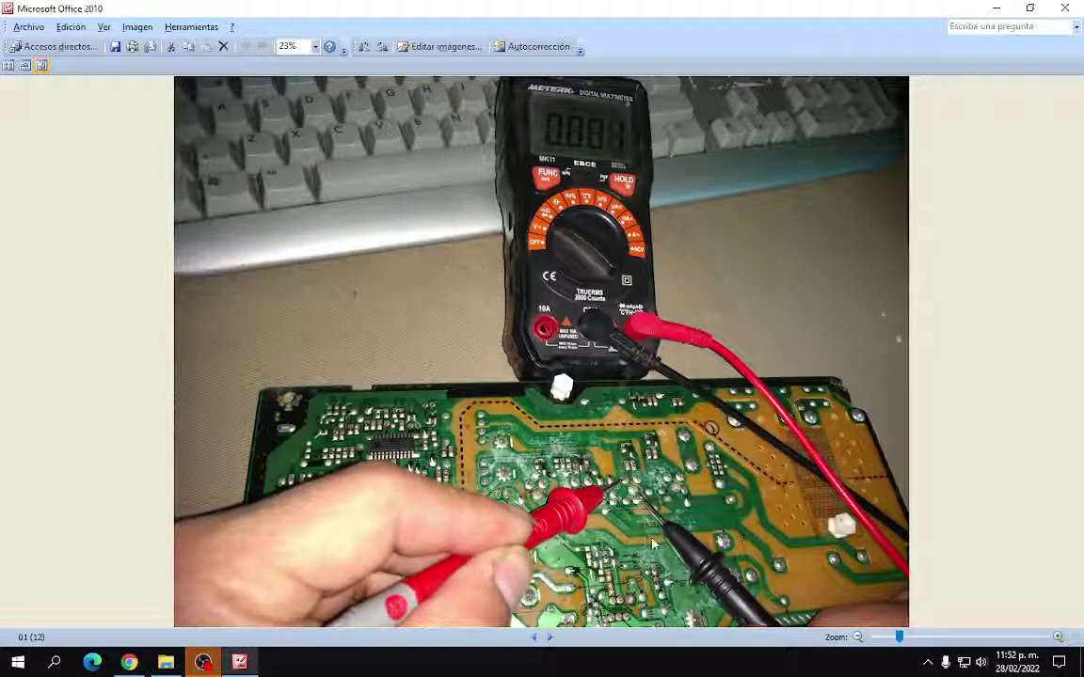
left_click(550, 637)
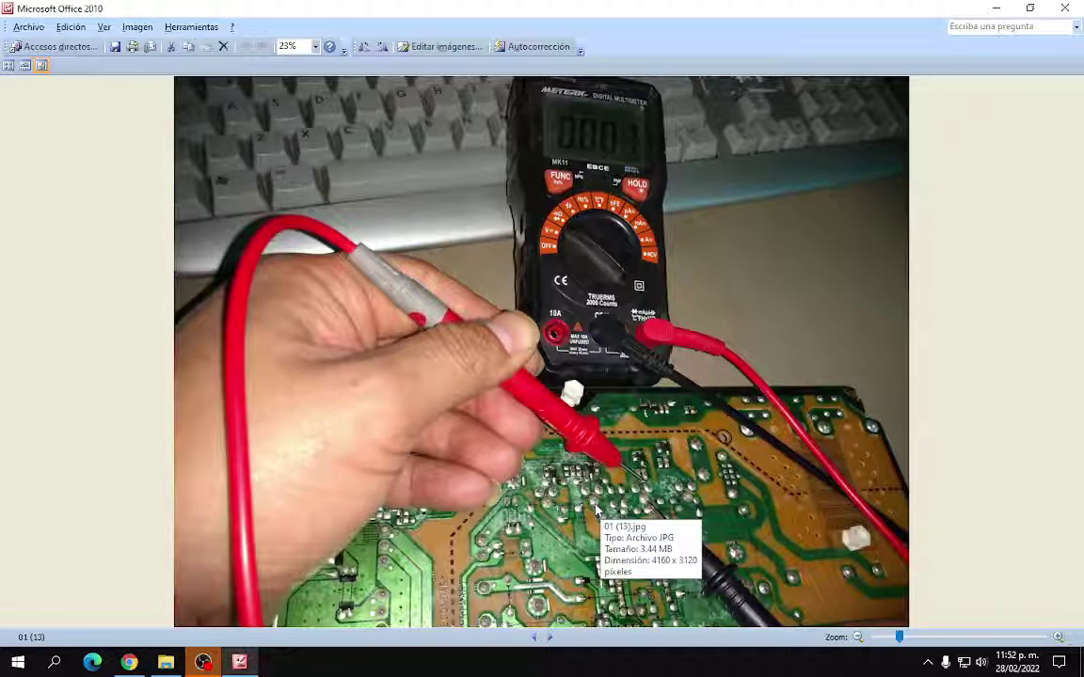
left_click(551, 639)
left_click(552, 639)
left_click(551, 639)
left_click(551, 638)
left_click(551, 639)
left_click(551, 639)
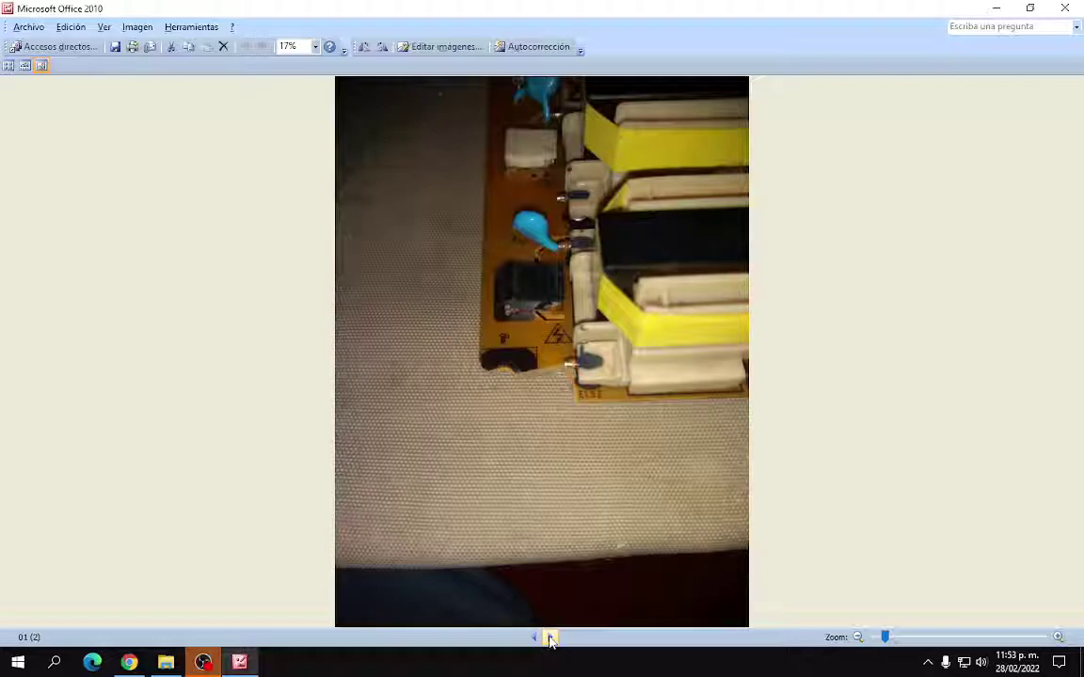
Page forward through the remaining photos up to 01 (9) and close the photo viewer
left_click(552, 638)
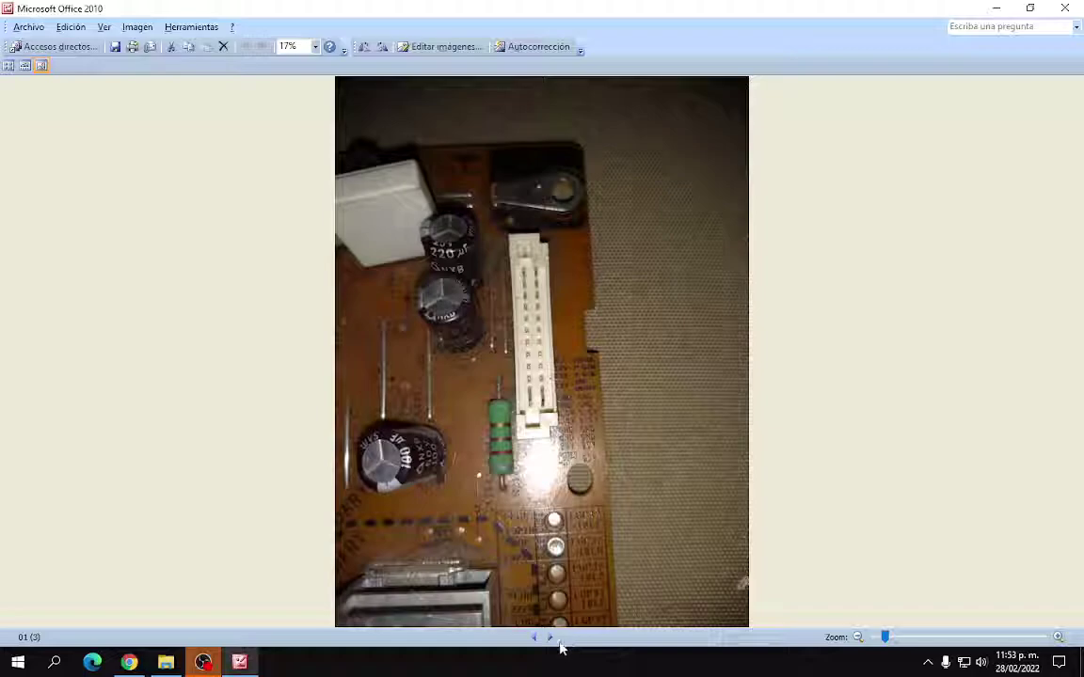
left_click(551, 638)
left_click(551, 637)
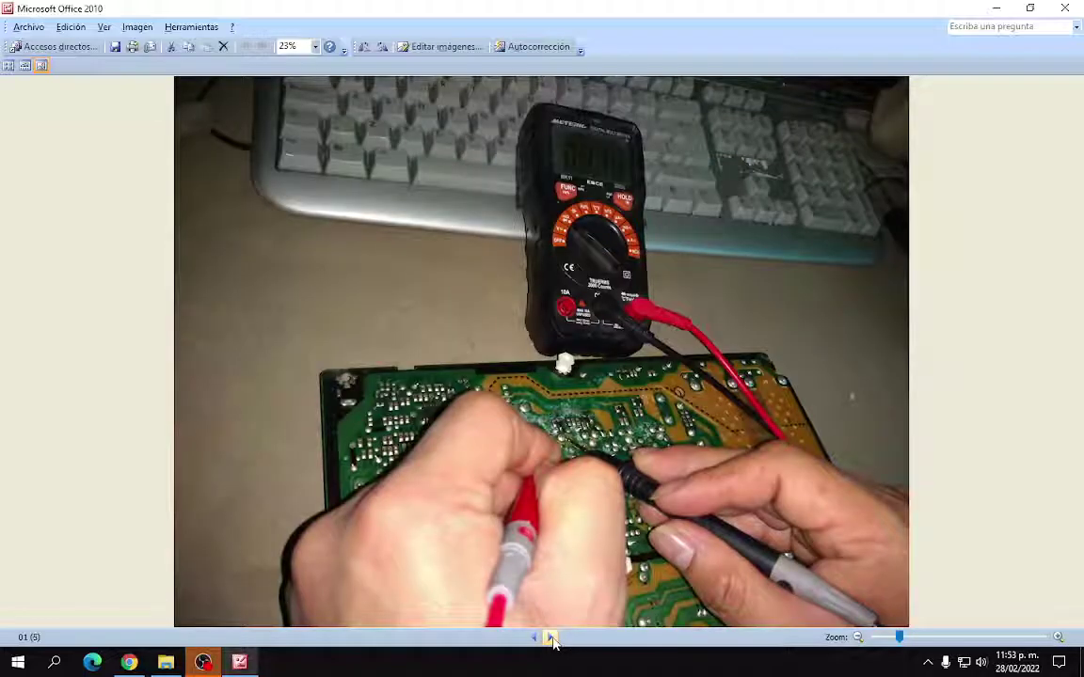
left_click(551, 637)
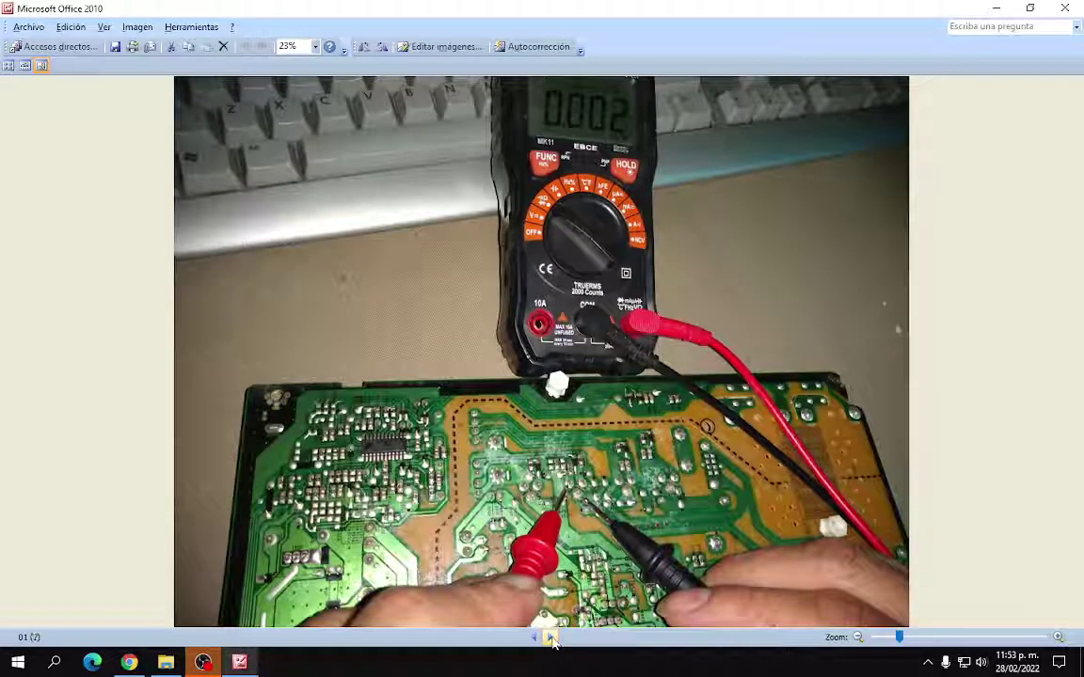
left_click(552, 637)
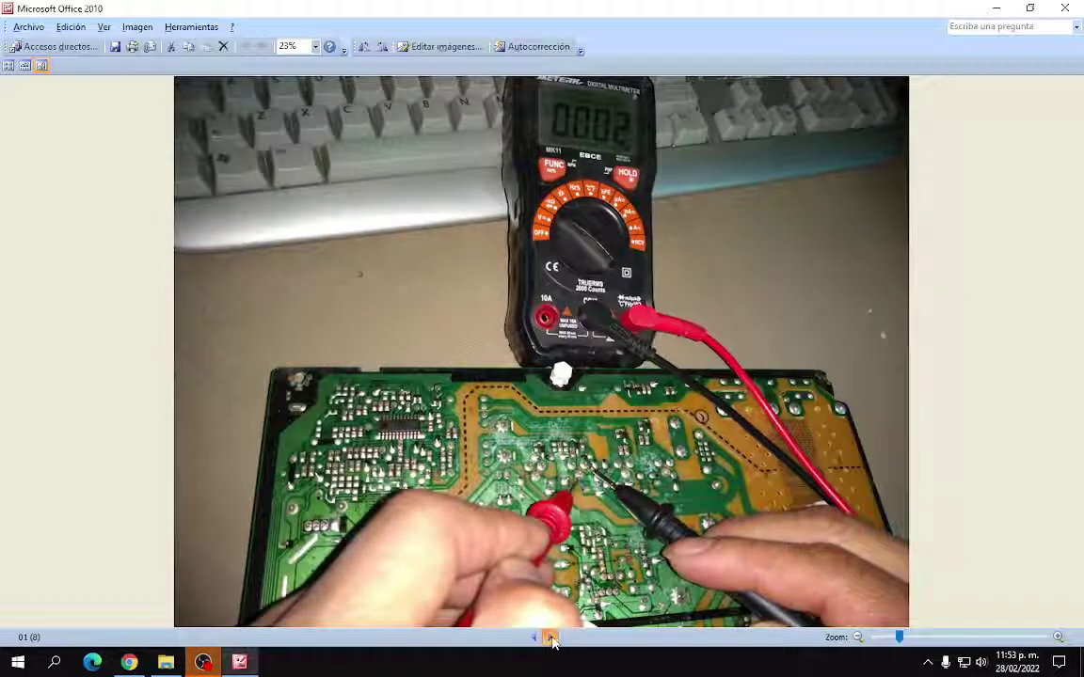
left_click(551, 638)
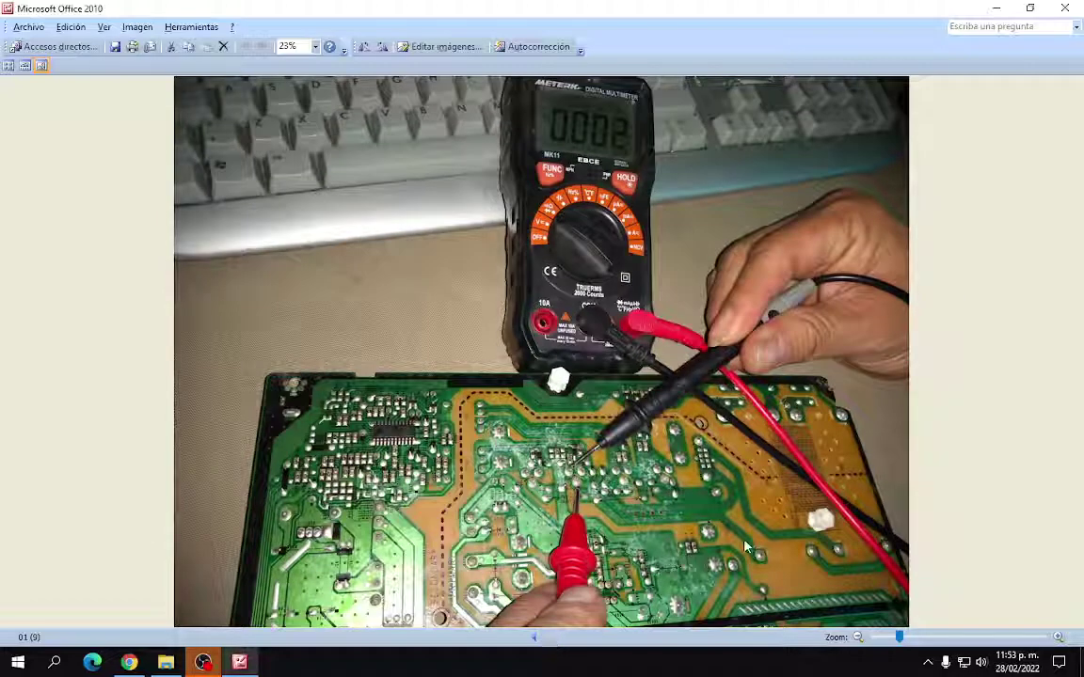
left_click(996, 7)
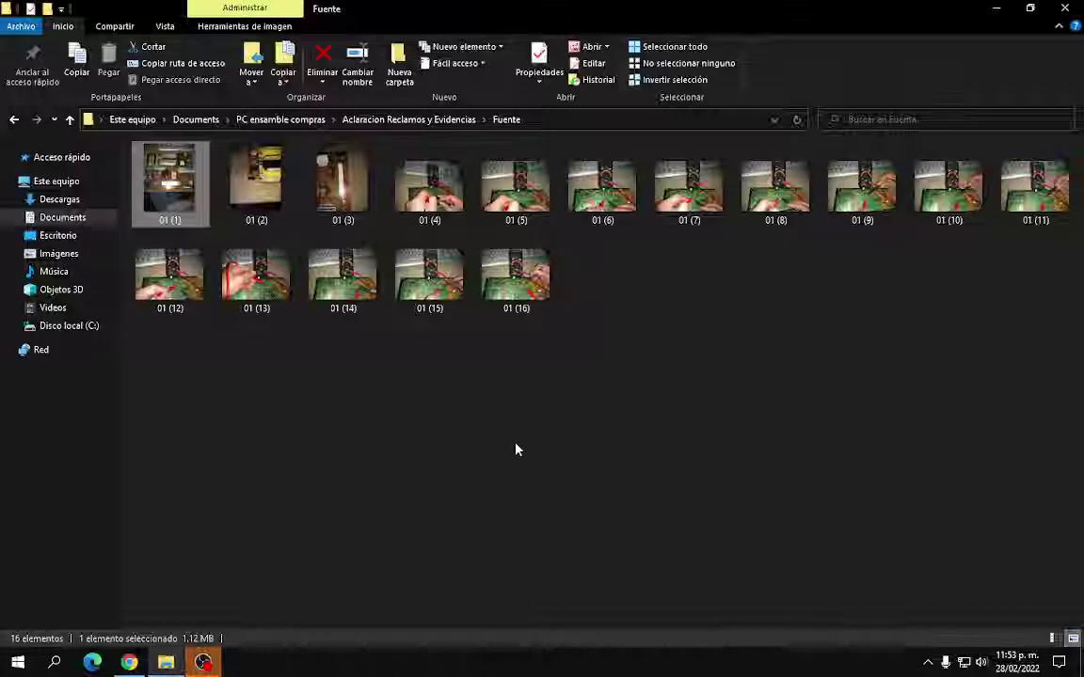
Go back to Aclaracion Reclamos y Evidencias, view the modulo MP3 fotos folder and return to the desktop
left_click(14, 119)
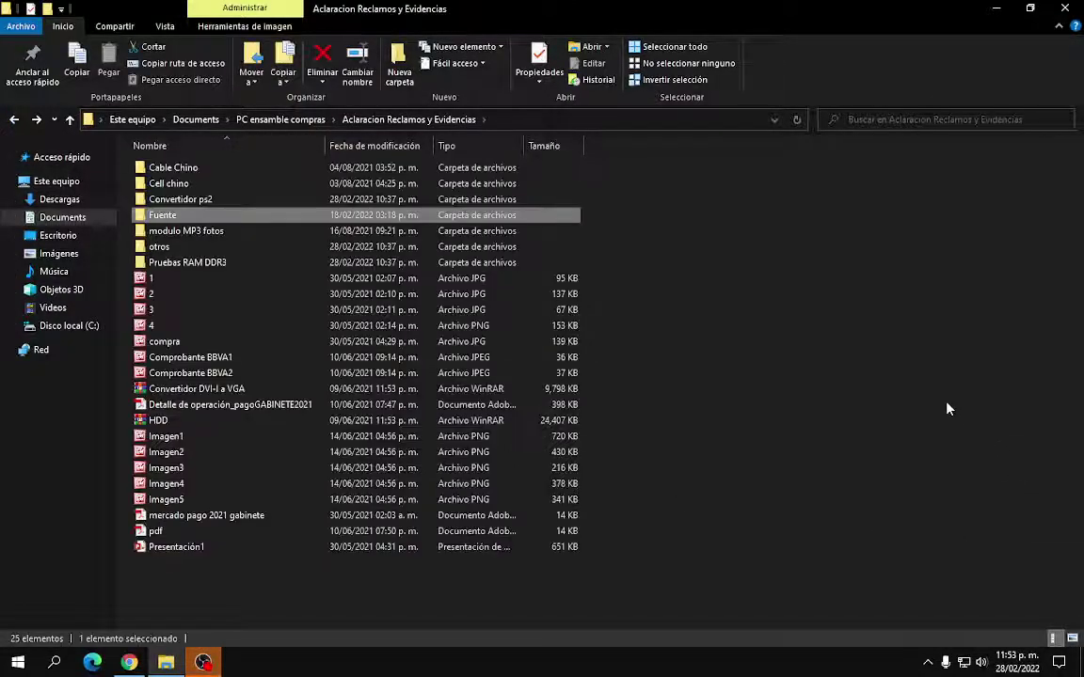
left_click(801, 289)
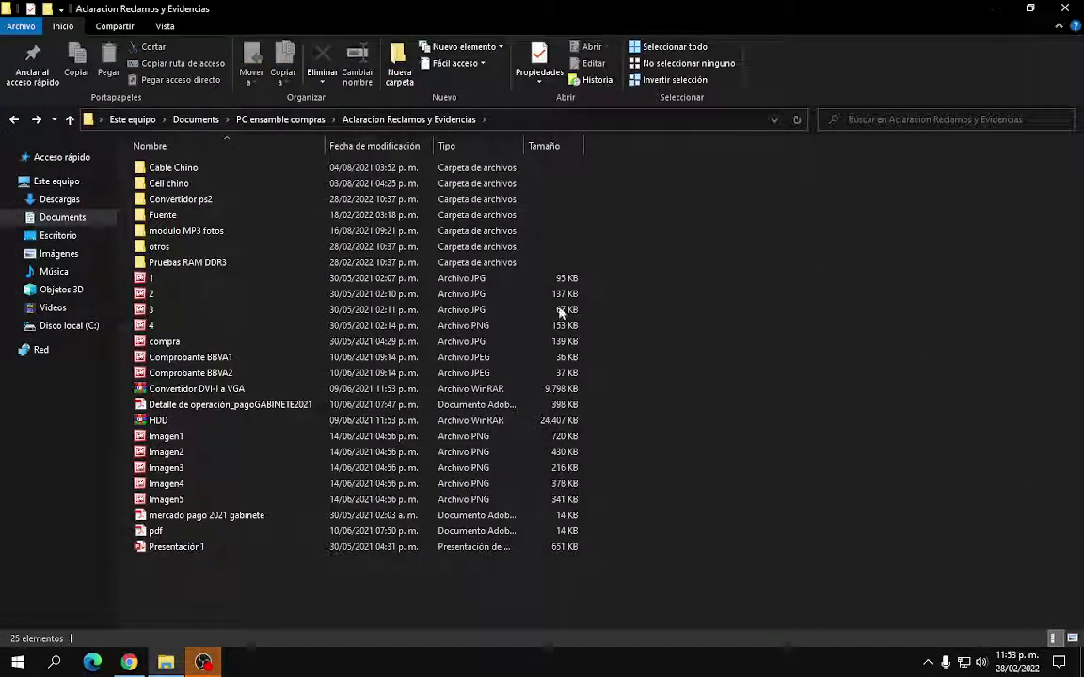
double_click(186, 230)
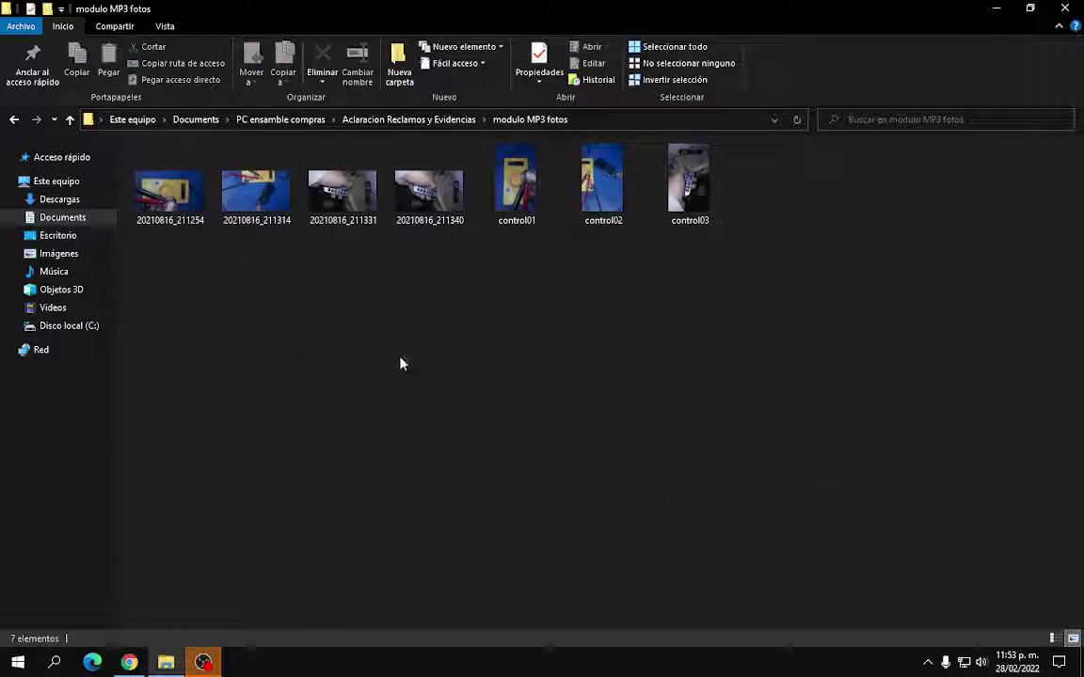
left_click(12, 117)
left_click(996, 7)
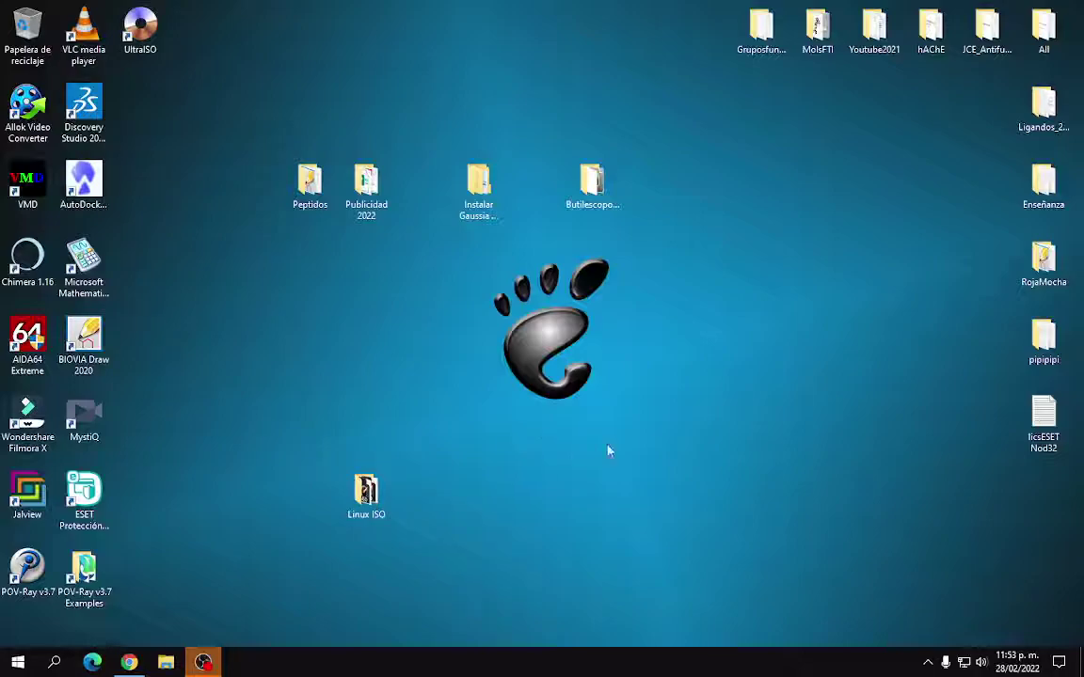
Select and deselect all the desktop icons, view the balenaEtcher and Rufus pages in Chrome, and minimize the browser
left_click_drag(1021, 630, 5, 5)
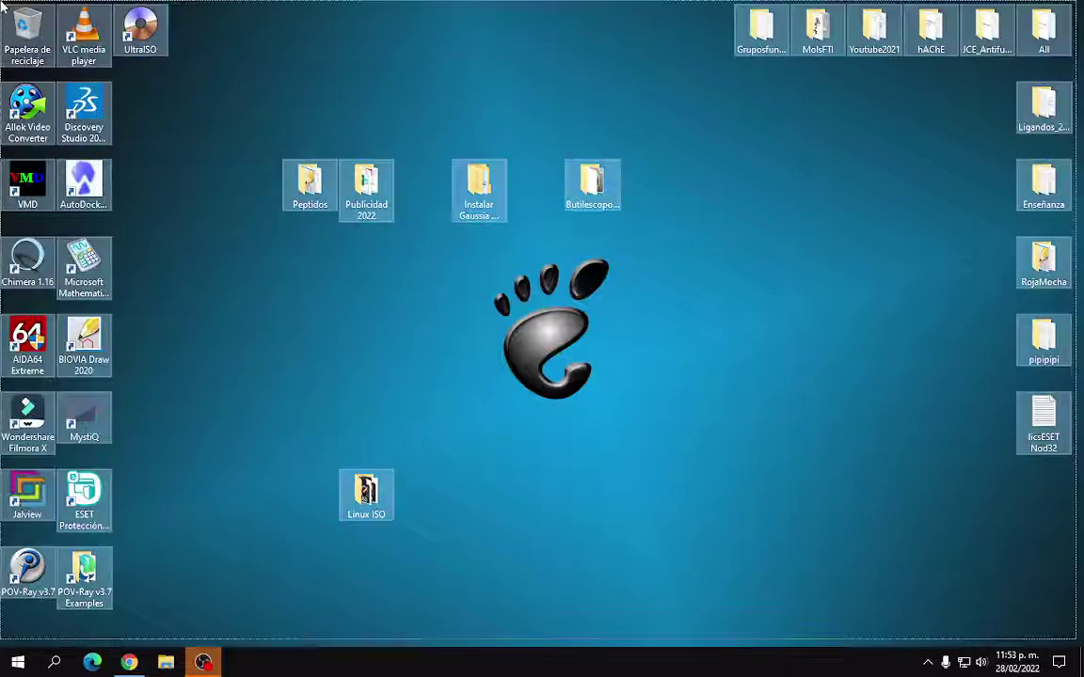
left_click(454, 401)
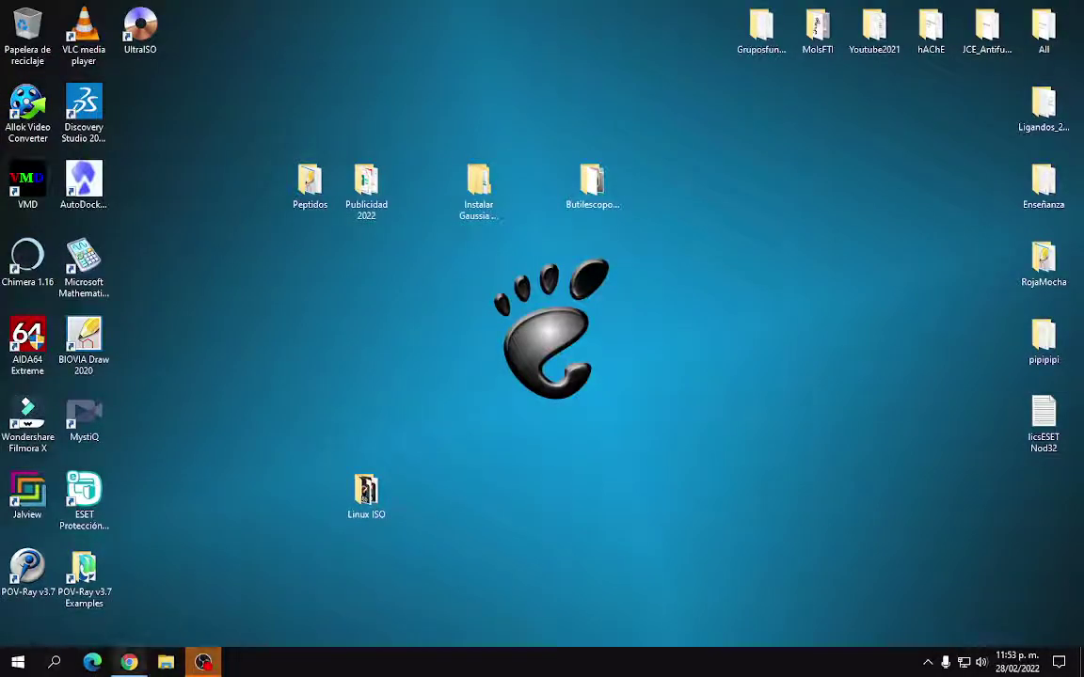
left_click(129, 662)
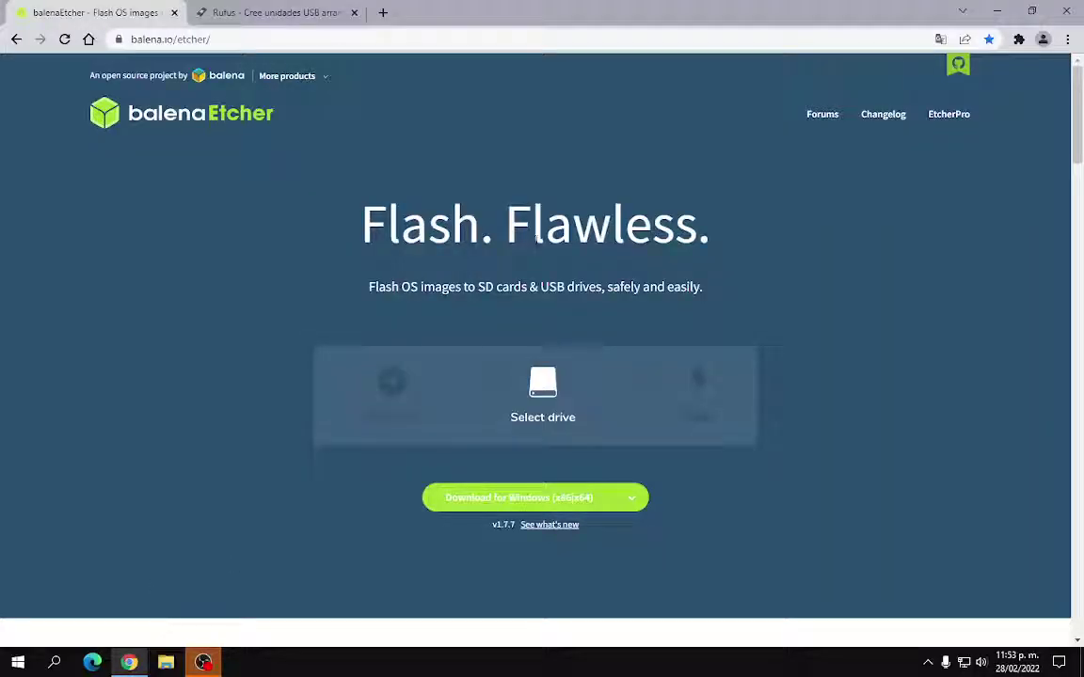
left_click(254, 13)
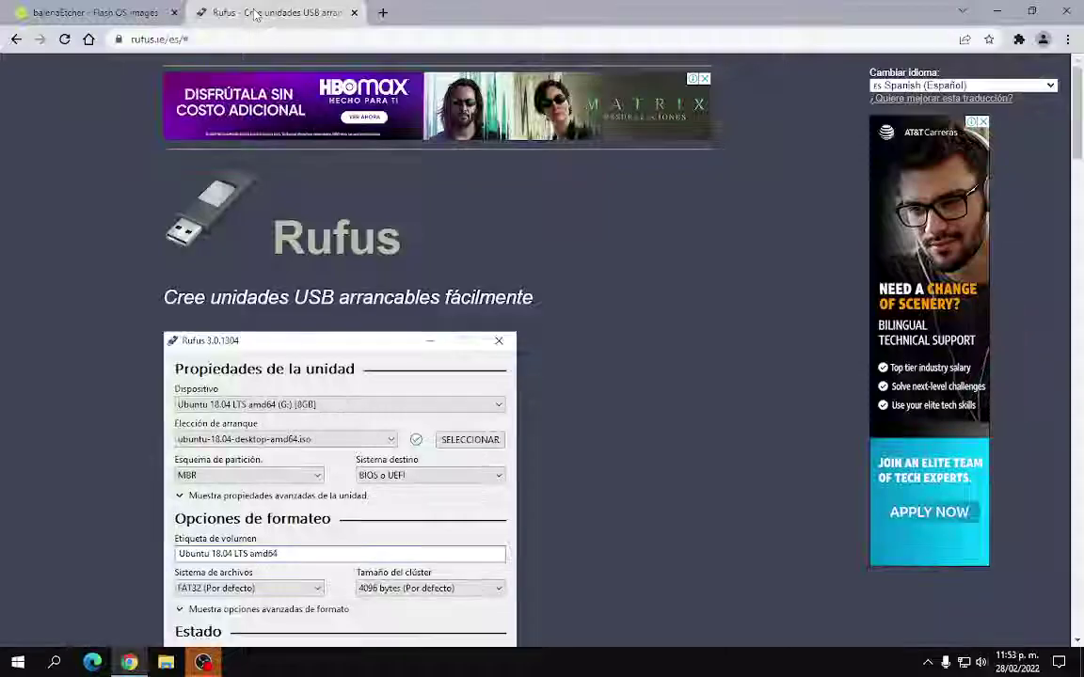
left_click(996, 10)
Open the Gruposfuncionales folder from the desktop, select all its items, clear the selection and close the folder window
double_click(758, 33)
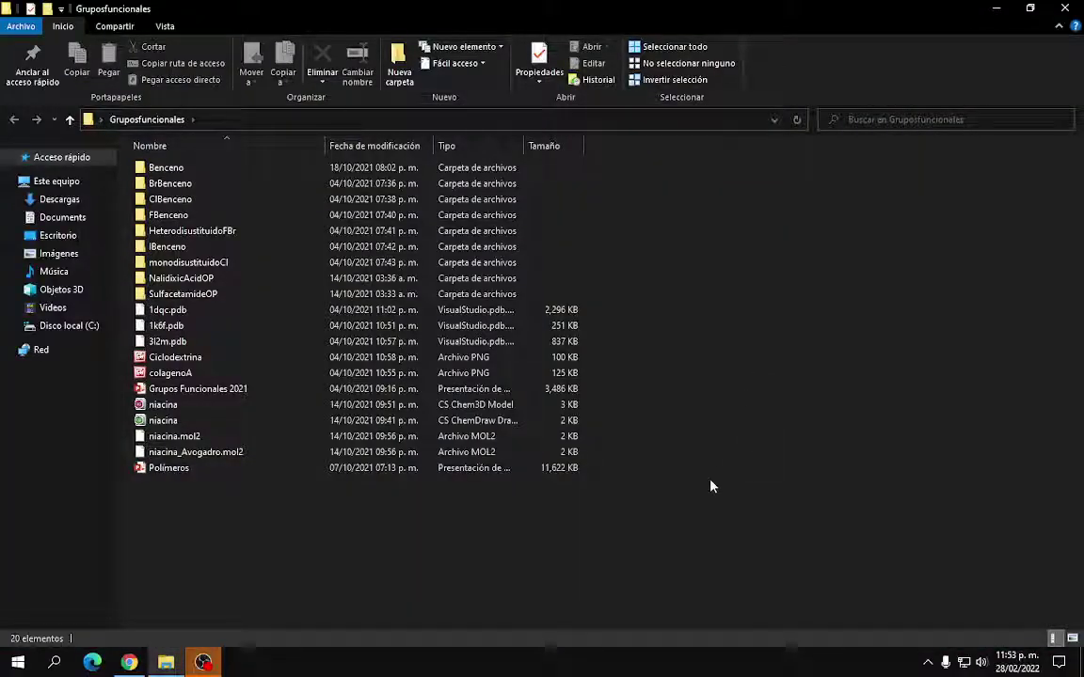
left_click_drag(258, 549, 116, 174)
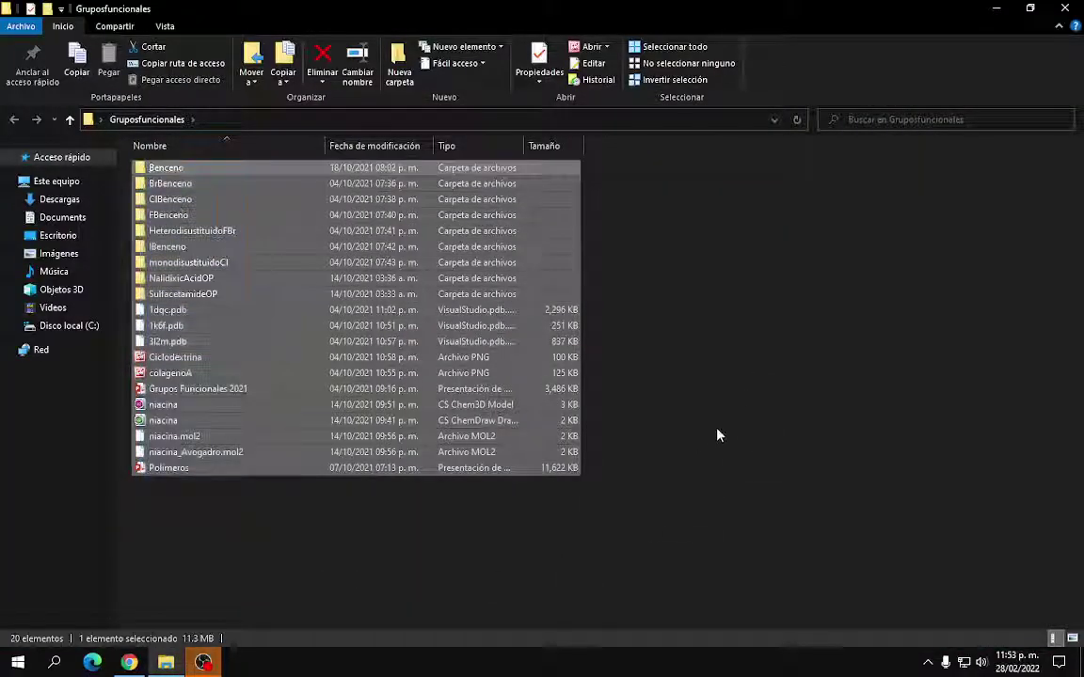
left_click(717, 434)
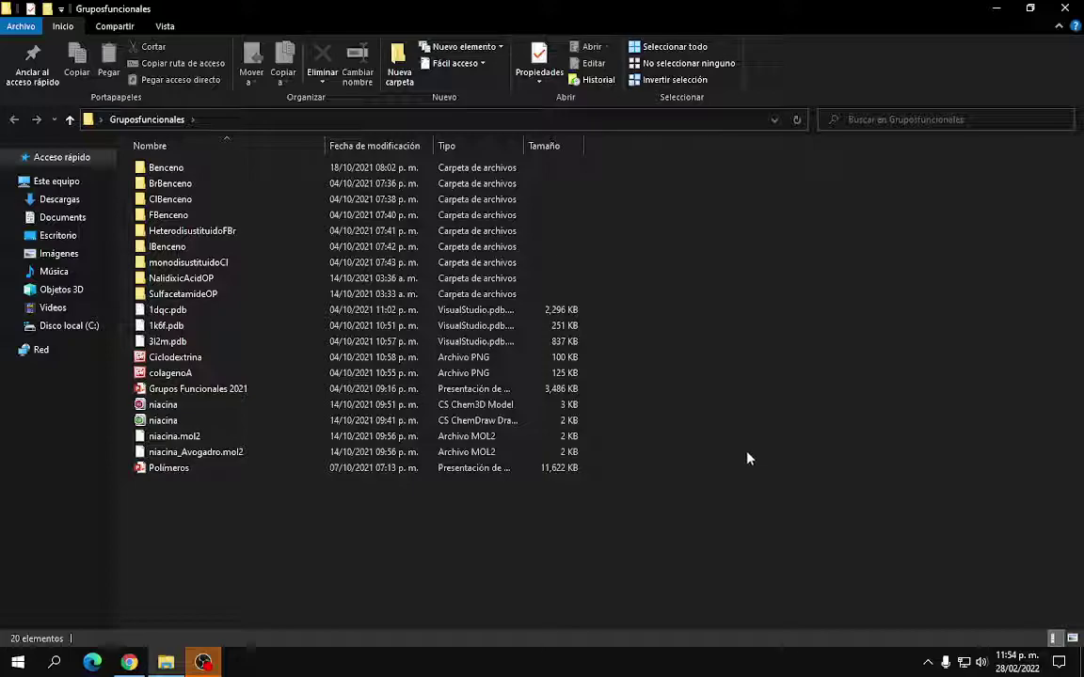
left_click_drag(263, 533, 128, 146)
left_click(673, 340)
left_click(1065, 7)
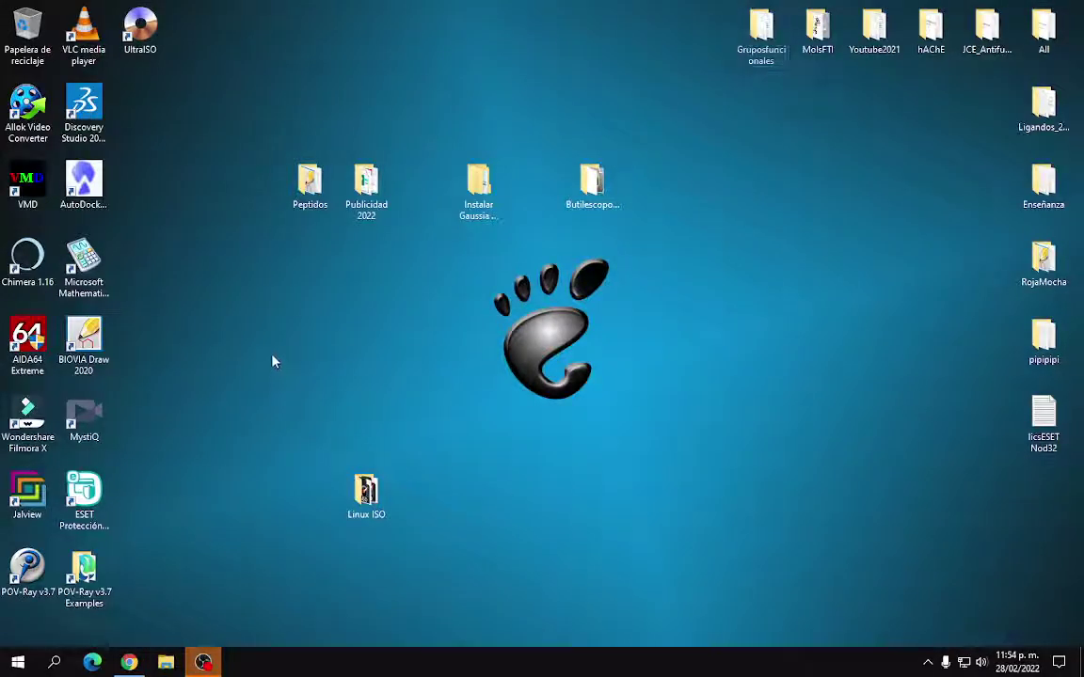
Switch to Chrome, replace the Rufus page with the Google home page and minimize the browser
left_click(129, 662)
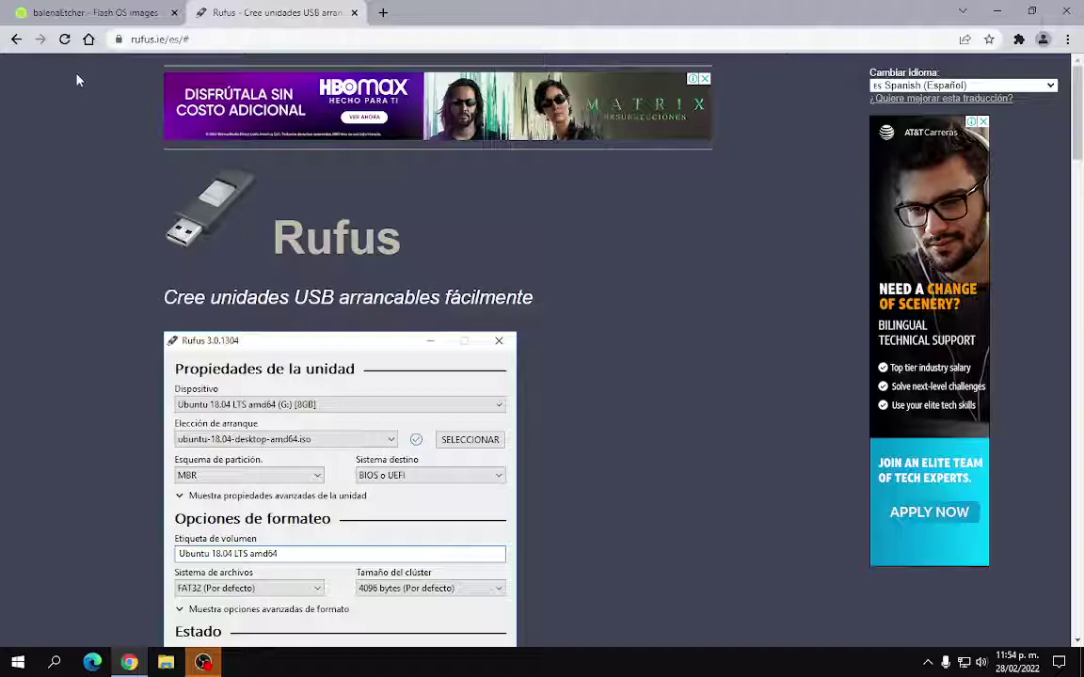
left_click(89, 39)
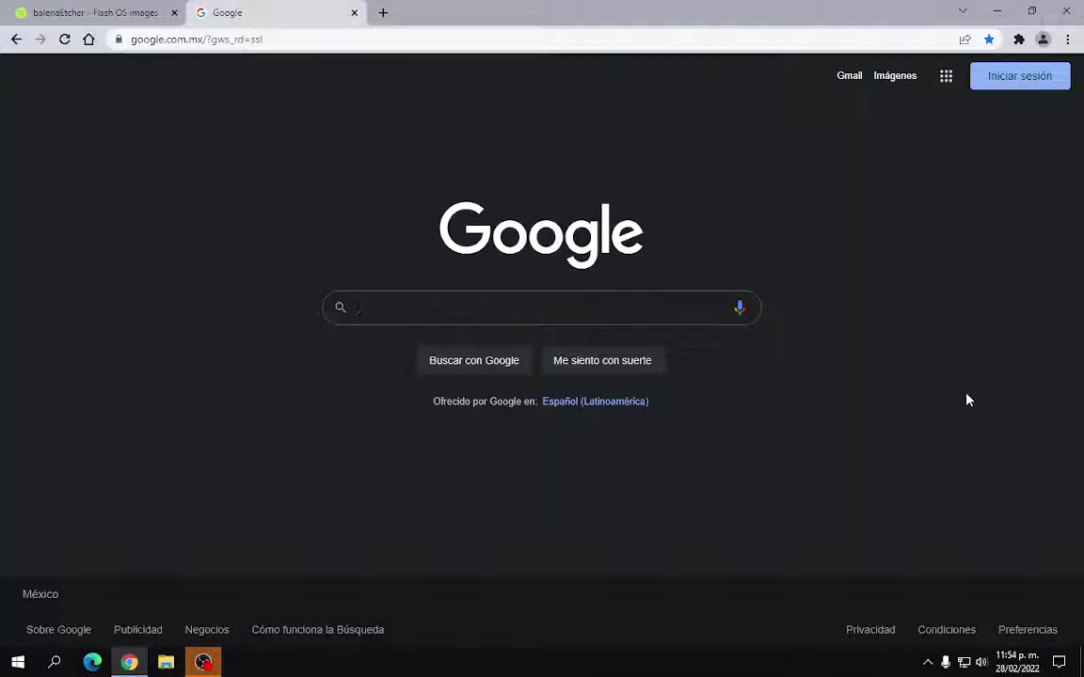
left_click(997, 10)
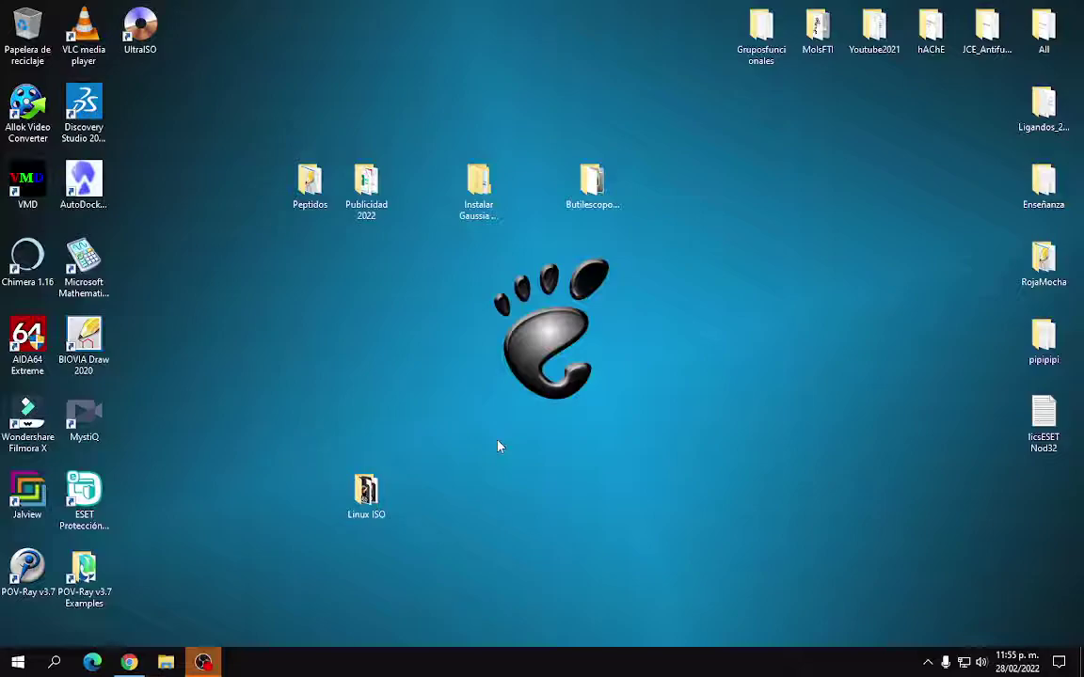
Launch BIOVIA Draw 2020 from the desktop
left_click(84, 343)
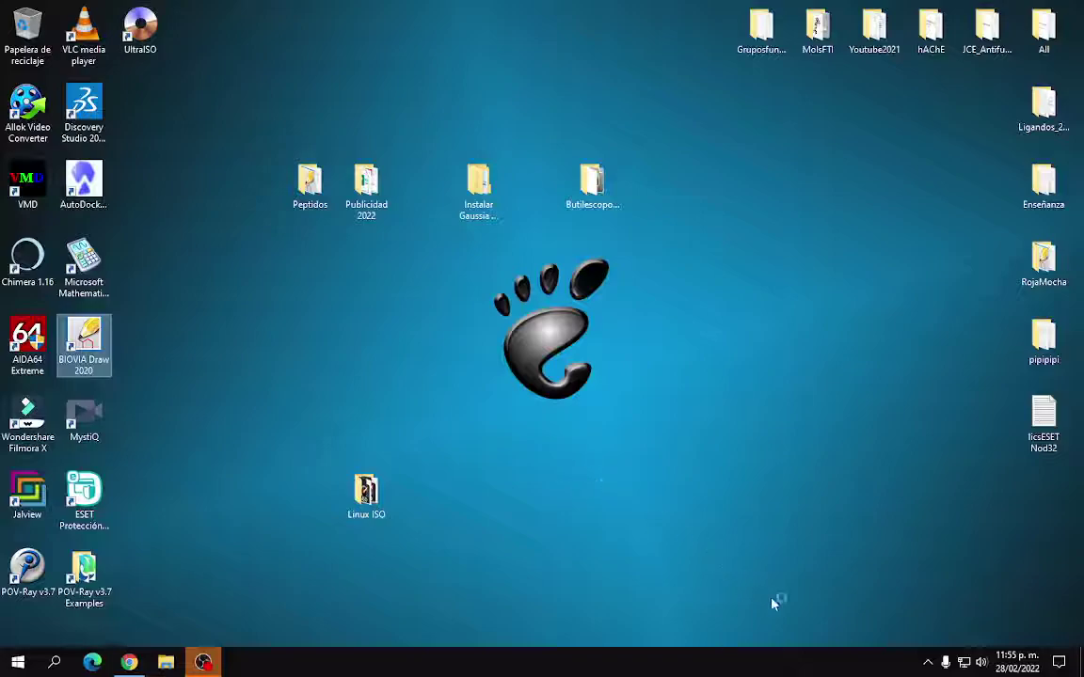
left_click(927, 662)
left_click(895, 600)
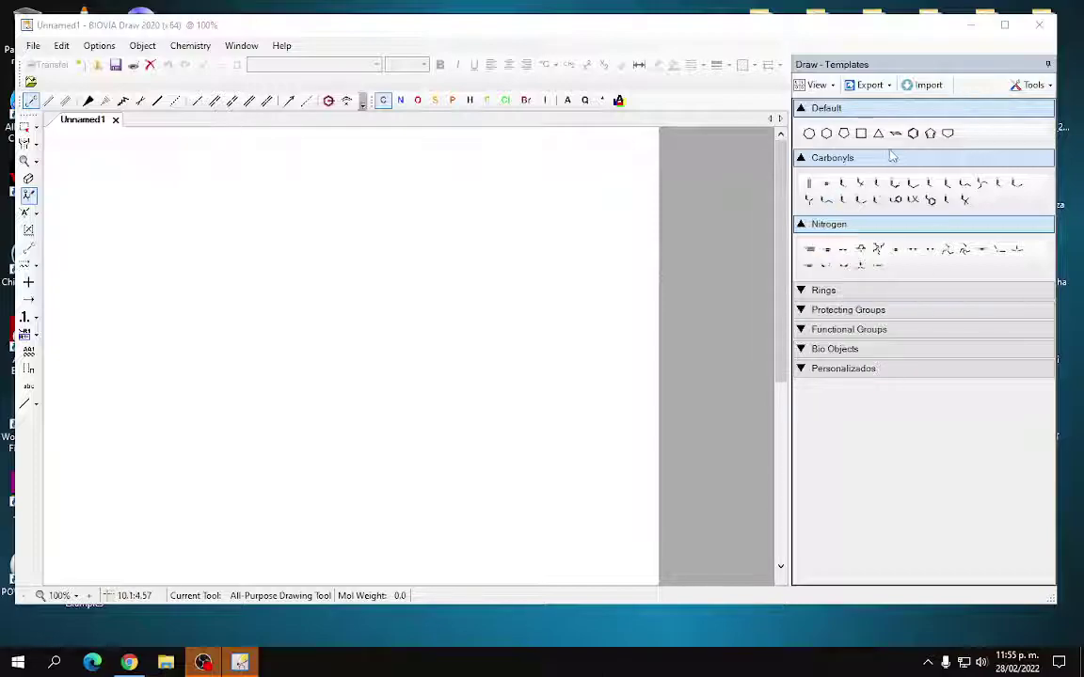
Place a benzene ring from the default templates on the blank canvas, activate the Bond tool and deselect the ring
left_click(912, 132)
left_click(316, 362)
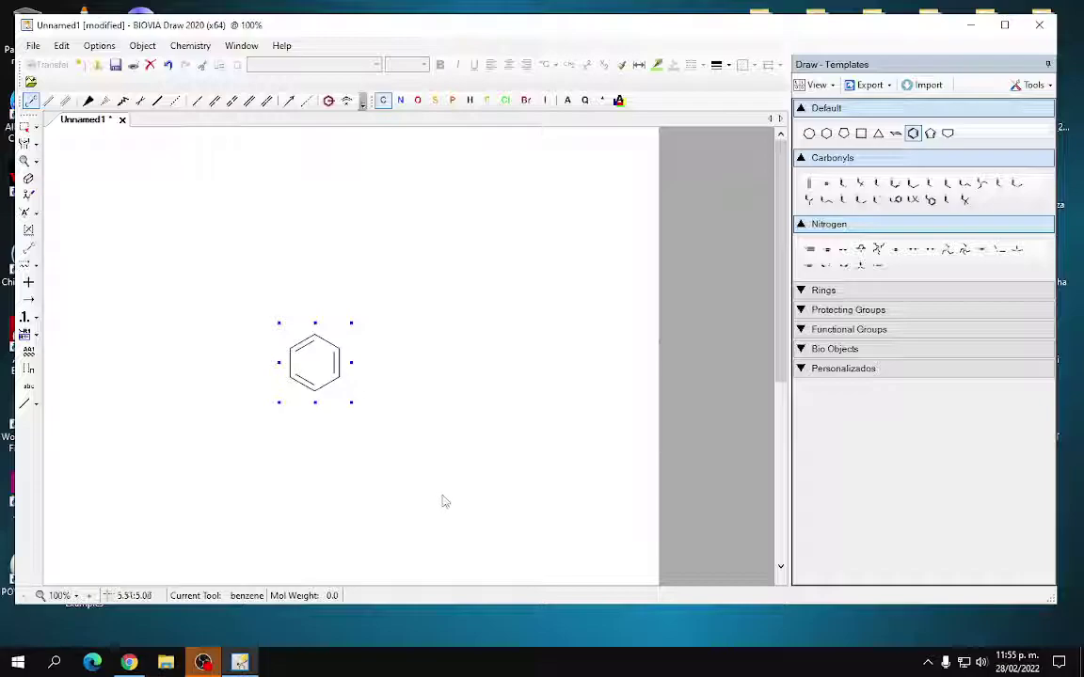
left_click(28, 251)
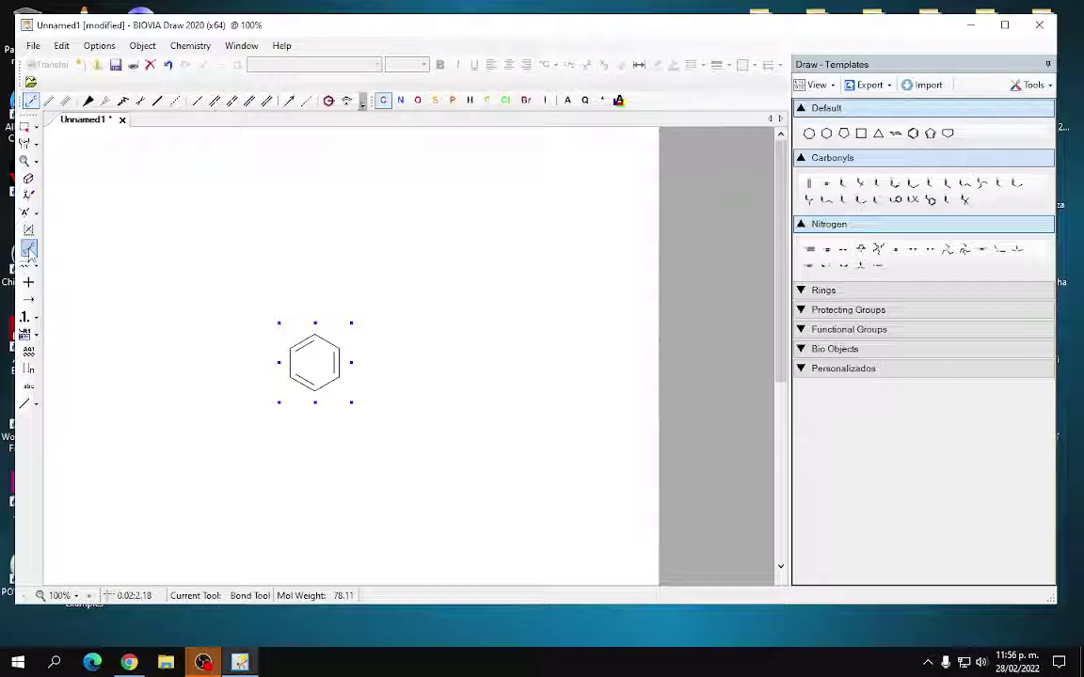
left_click(217, 348)
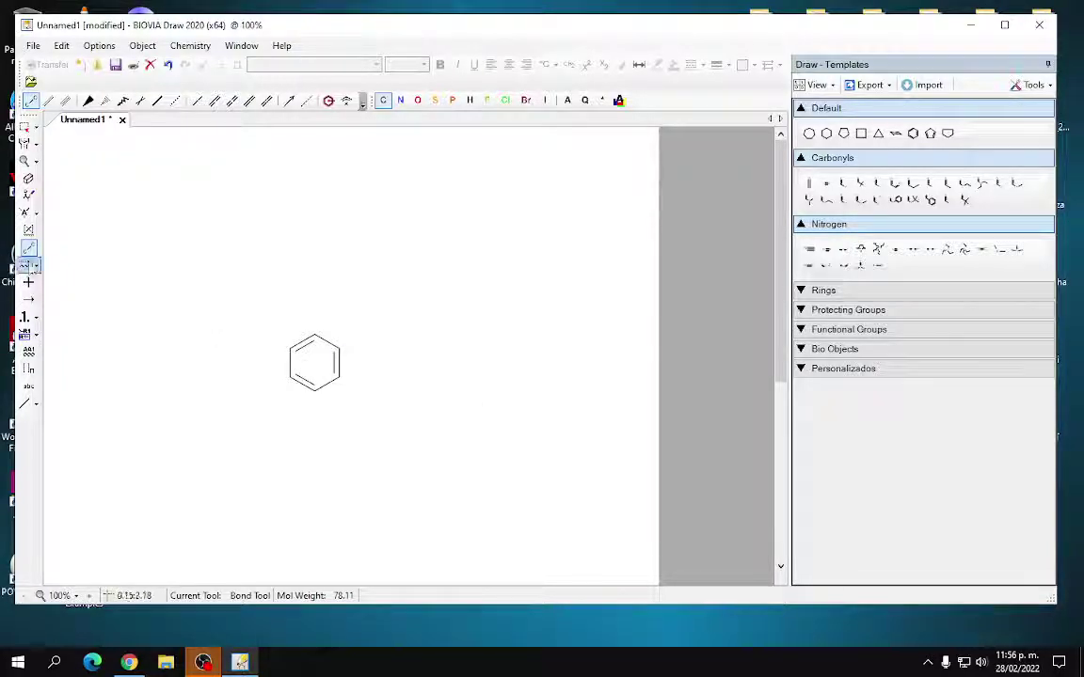
Attach a single bond to the benzene ring's upper-right vertex and label its end atom Br
left_click(341, 351)
left_click(28, 212)
left_click(364, 335)
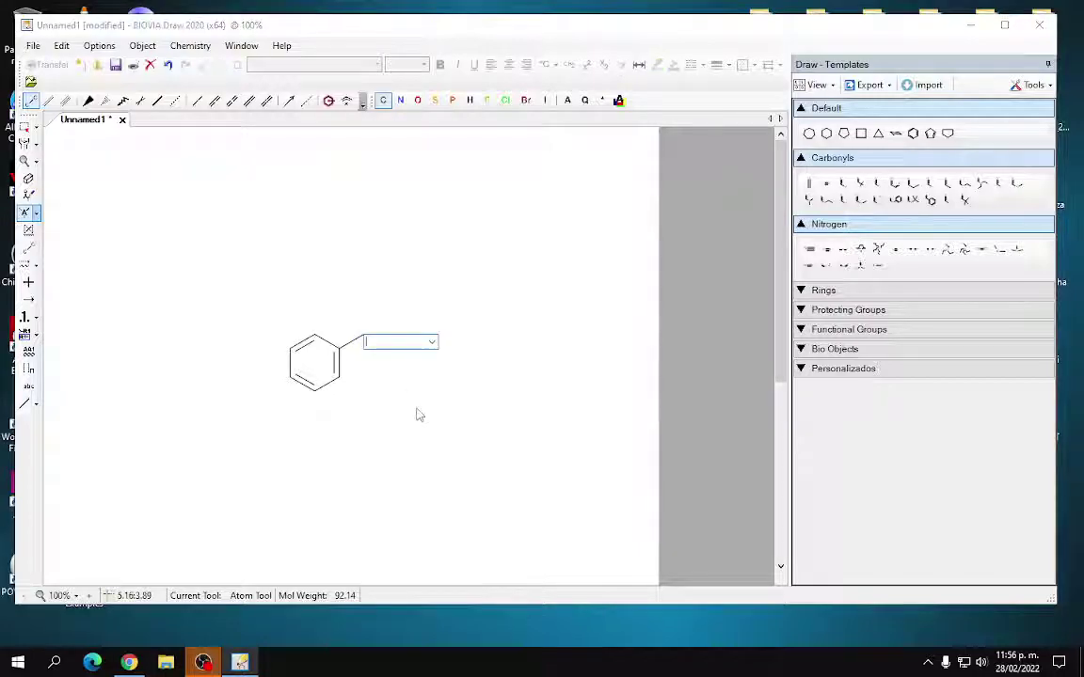
type("Br")
key("Return")
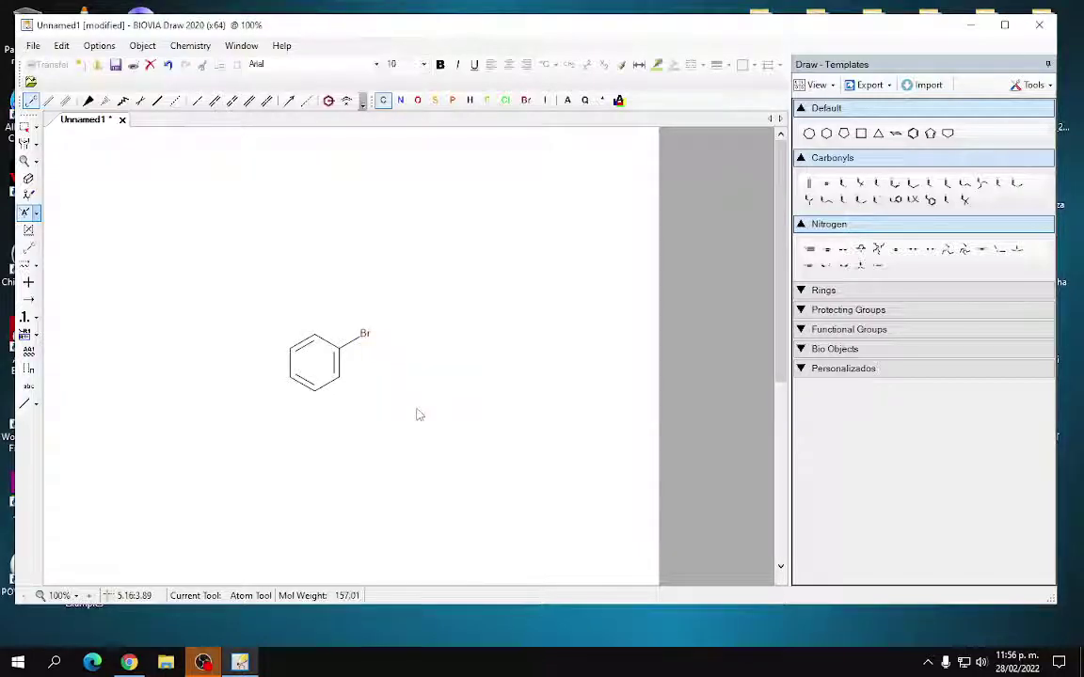
Attach a single bond to the ring's lower-right vertex and label its end atom F
left_click(28, 247)
left_click(340, 377)
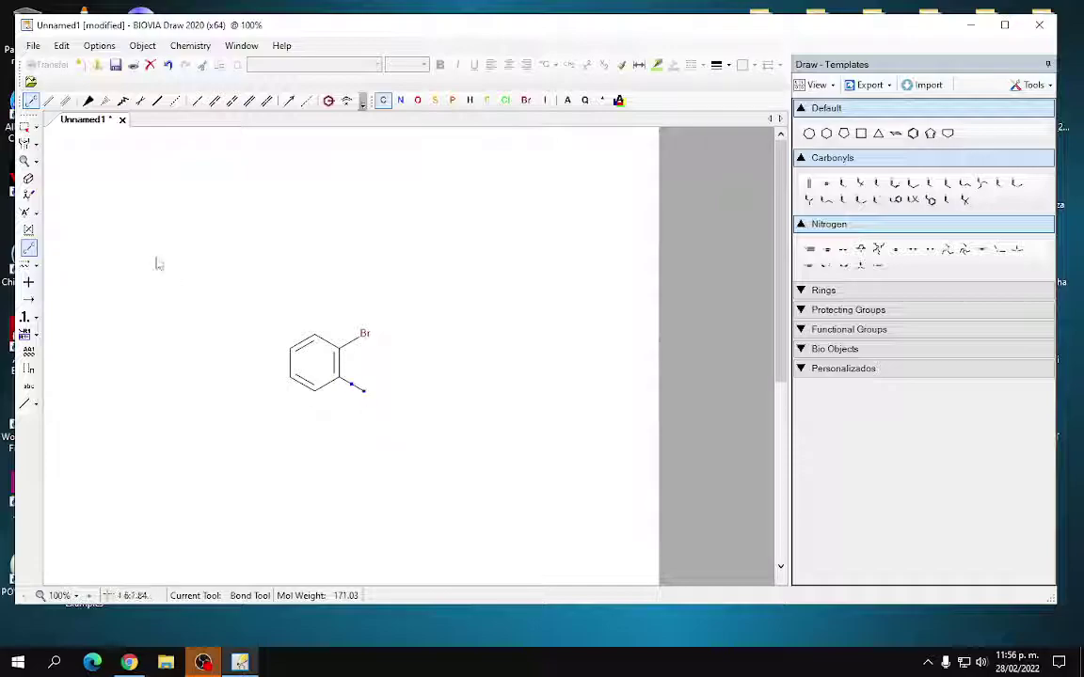
left_click(27, 213)
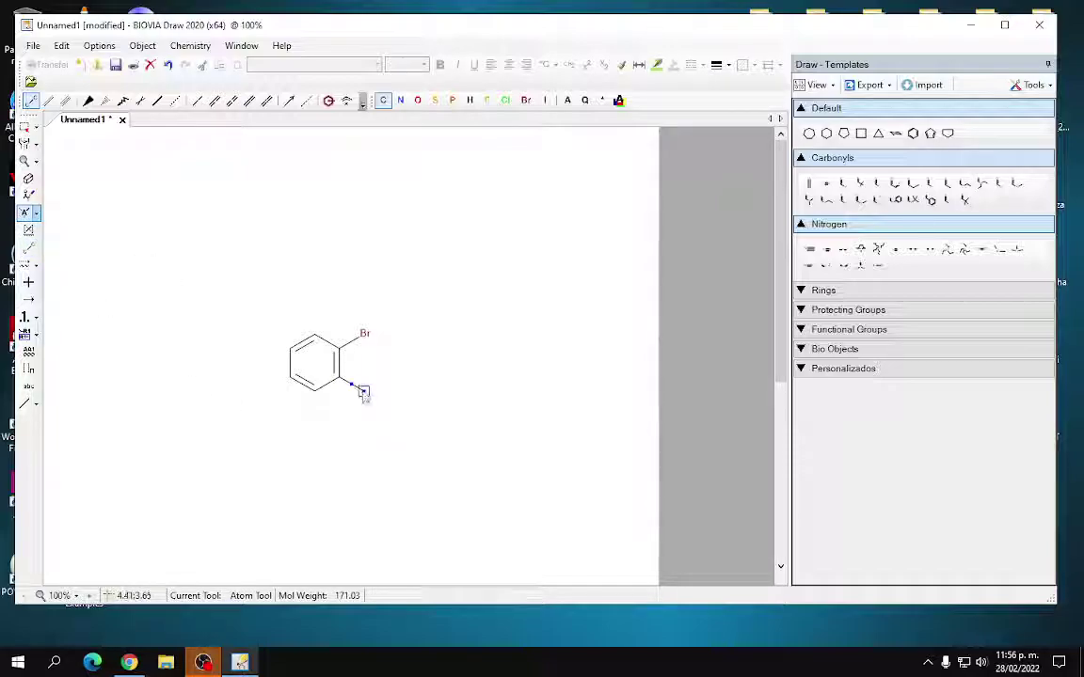
left_click(364, 389)
type("F")
key("Return")
Attach a single bond to the ring's bottom vertex and label its end atom I
left_click(28, 248)
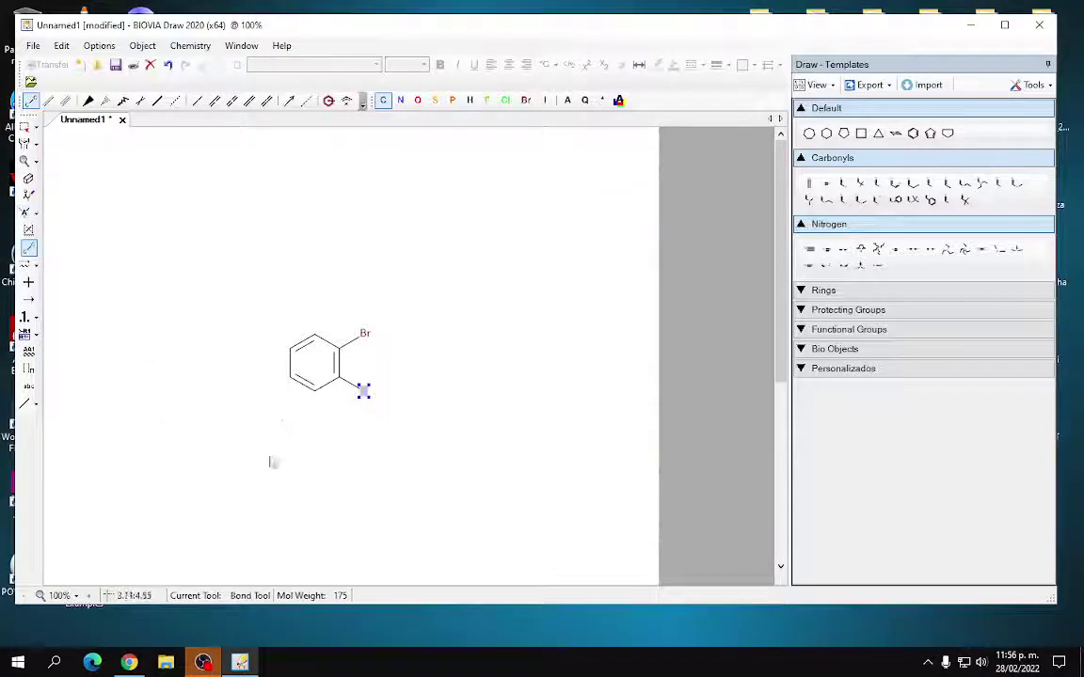
left_click(314, 389)
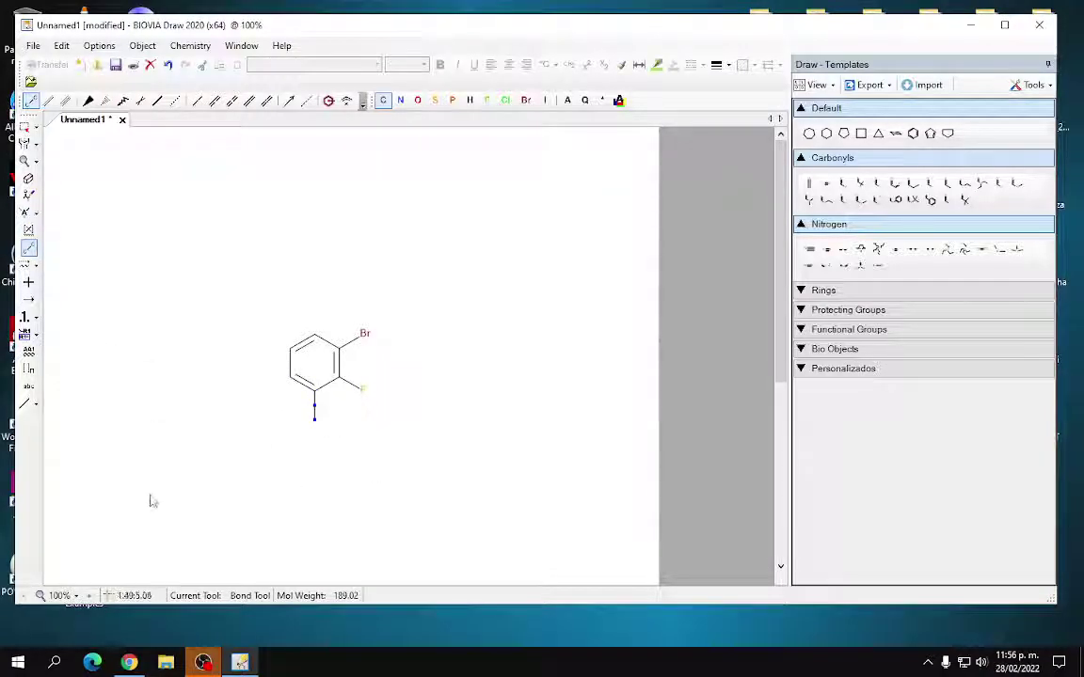
left_click(29, 212)
left_click(314, 407)
type("I")
key("Return")
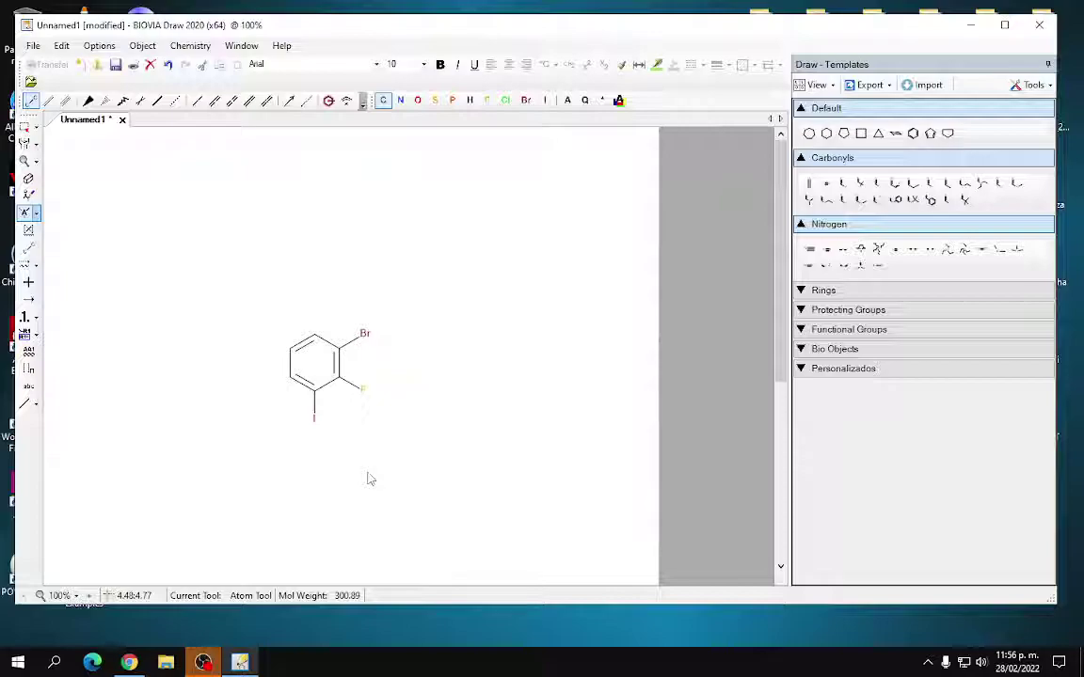
left_click(314, 418)
Draw a branched carbon chain from the ring's upper-left vertex, with one single-bond branch and an upward double-bond branch
left_click(29, 248)
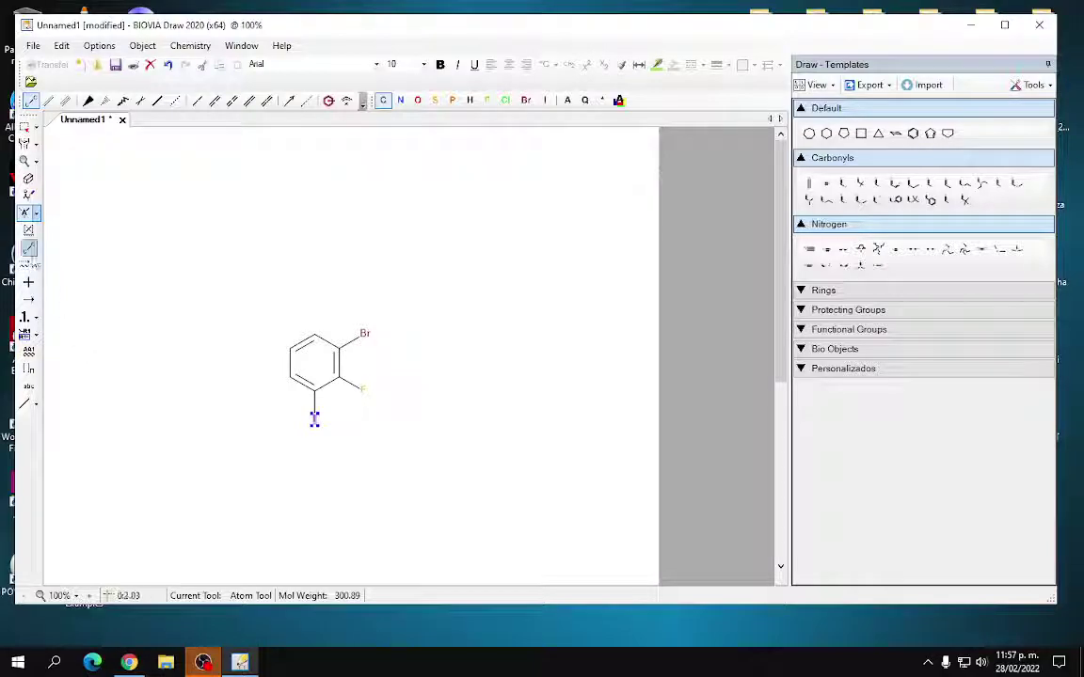
left_click(290, 346)
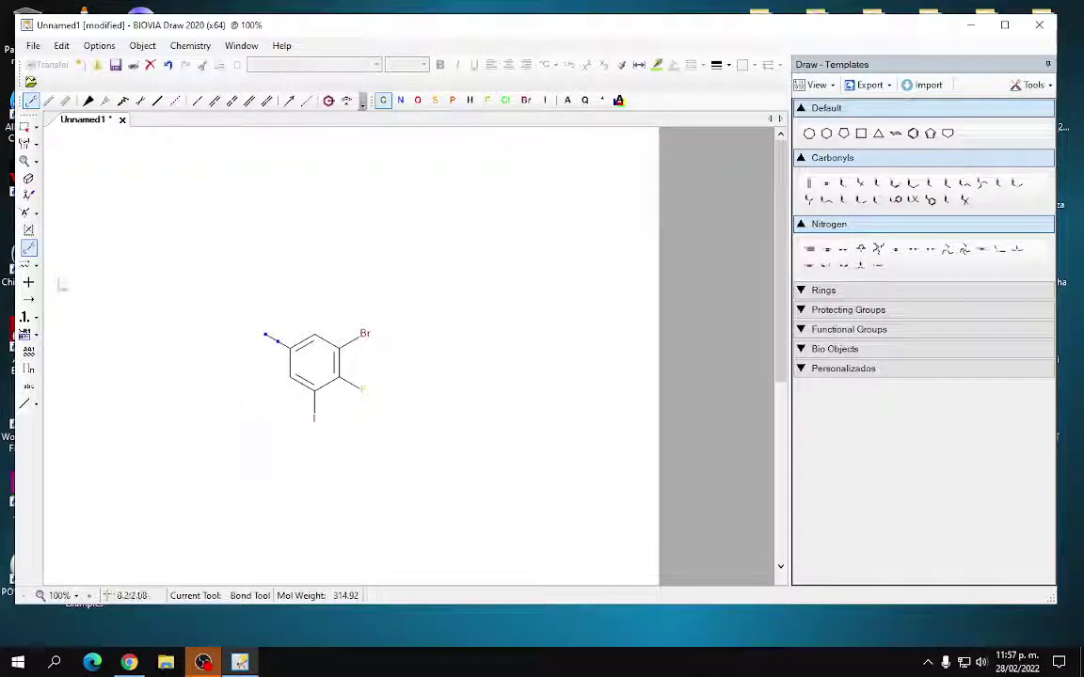
left_click(266, 335)
left_click(266, 335)
left_click(266, 320)
Label both end atoms of the branched chain O to form a carboxylic acid group, and clear the selection with the Select tool
left_click(30, 213)
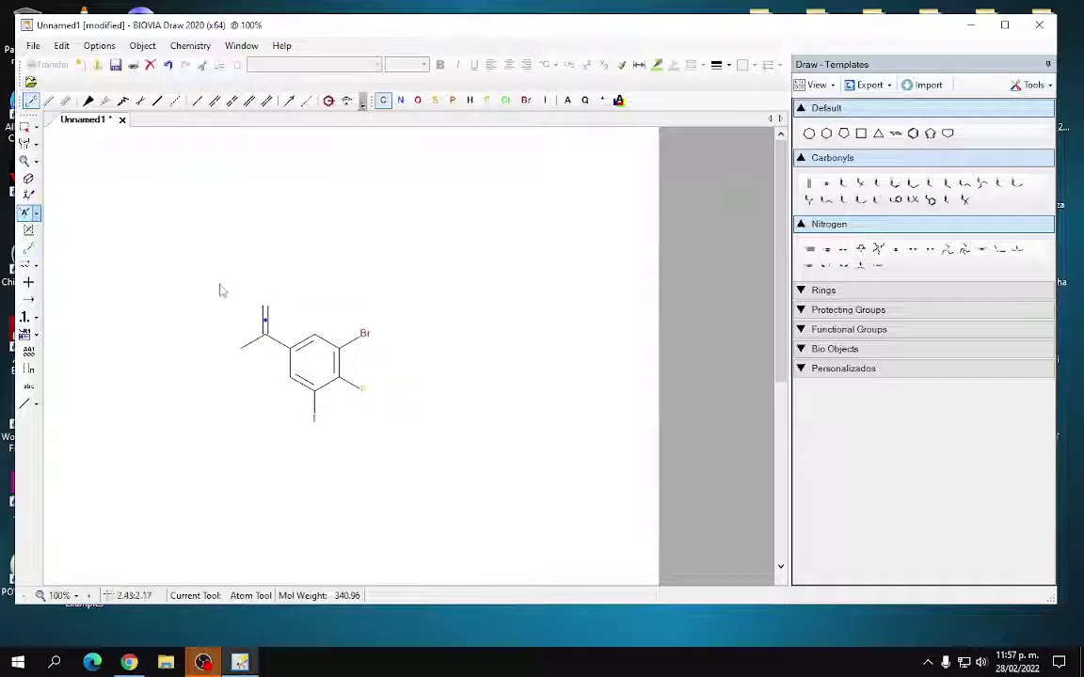
left_click(263, 311)
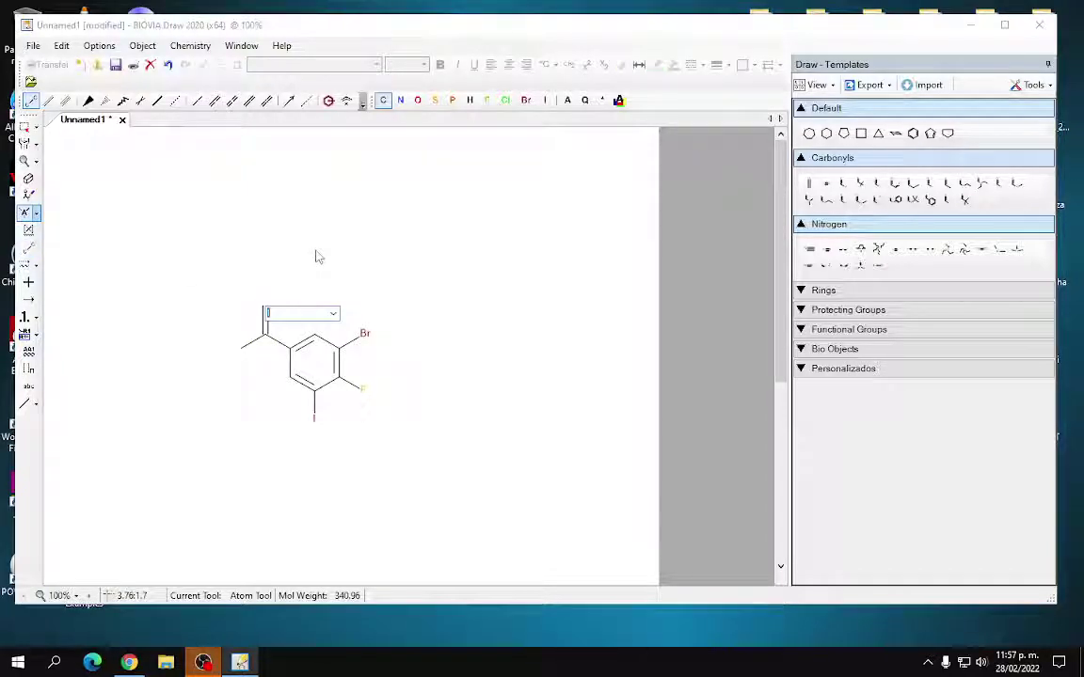
type("O")
key("Return")
left_click(243, 348)
type("O")
key("Return")
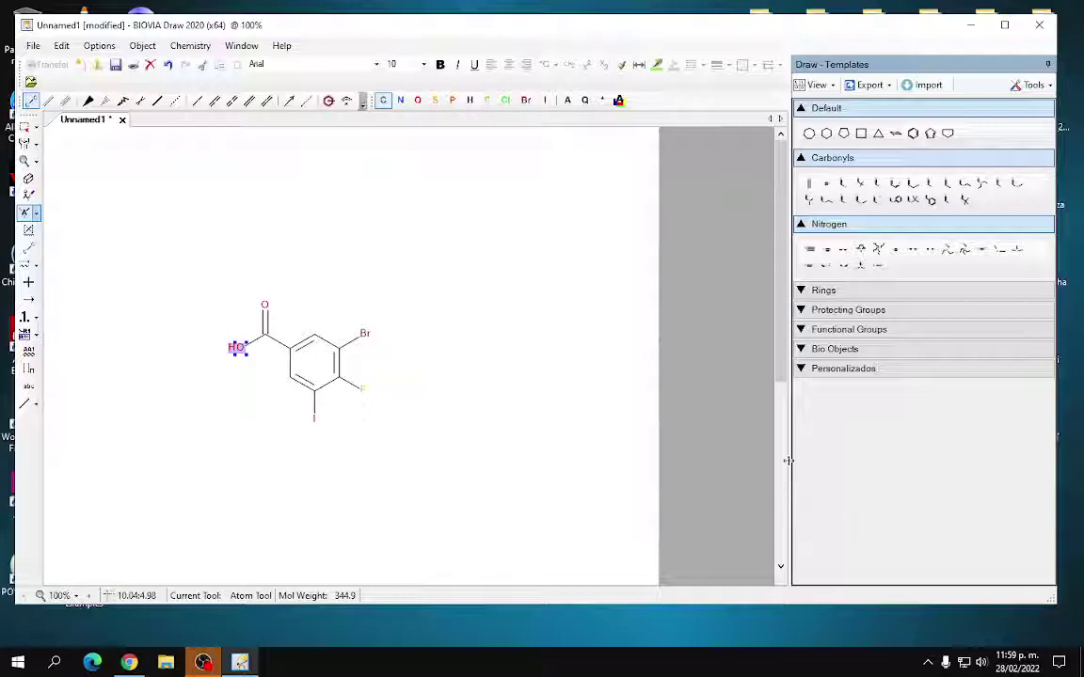
mouse_move(781, 346)
left_mouse_down()
mouse_move(786, 534)
mouse_move(785, 361)
left_mouse_up()
left_click(24, 126)
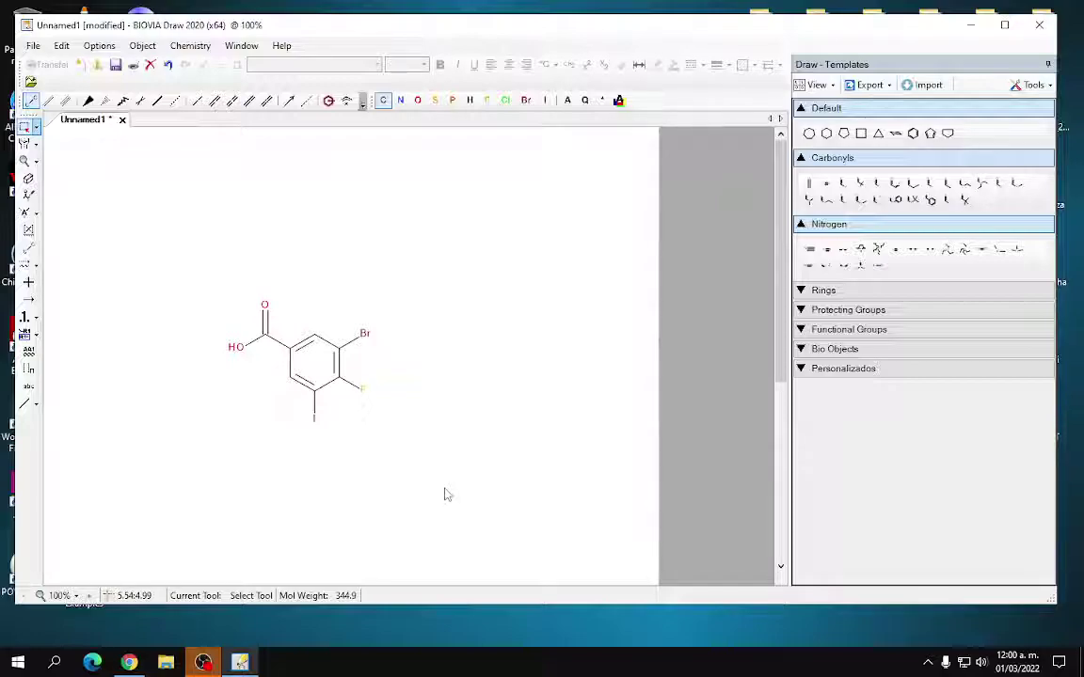
Switch to Chrome, search Google for "green chemistry" and open the Royal Society of Chemistry's Green Chemistry journal page
left_click(131, 663)
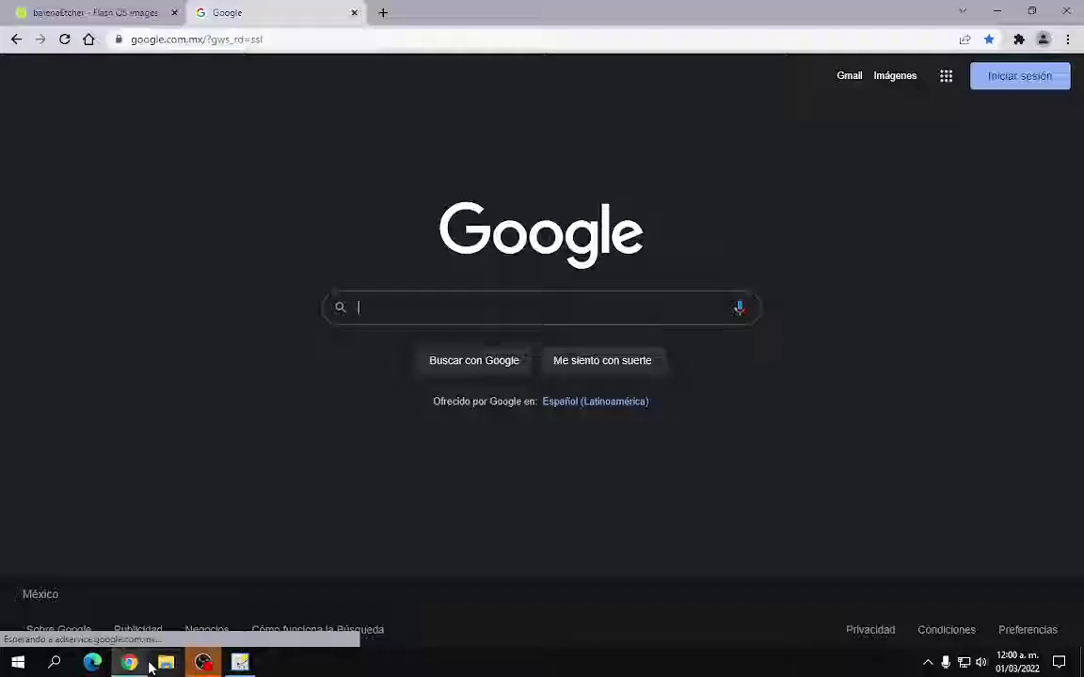
left_click(460, 302)
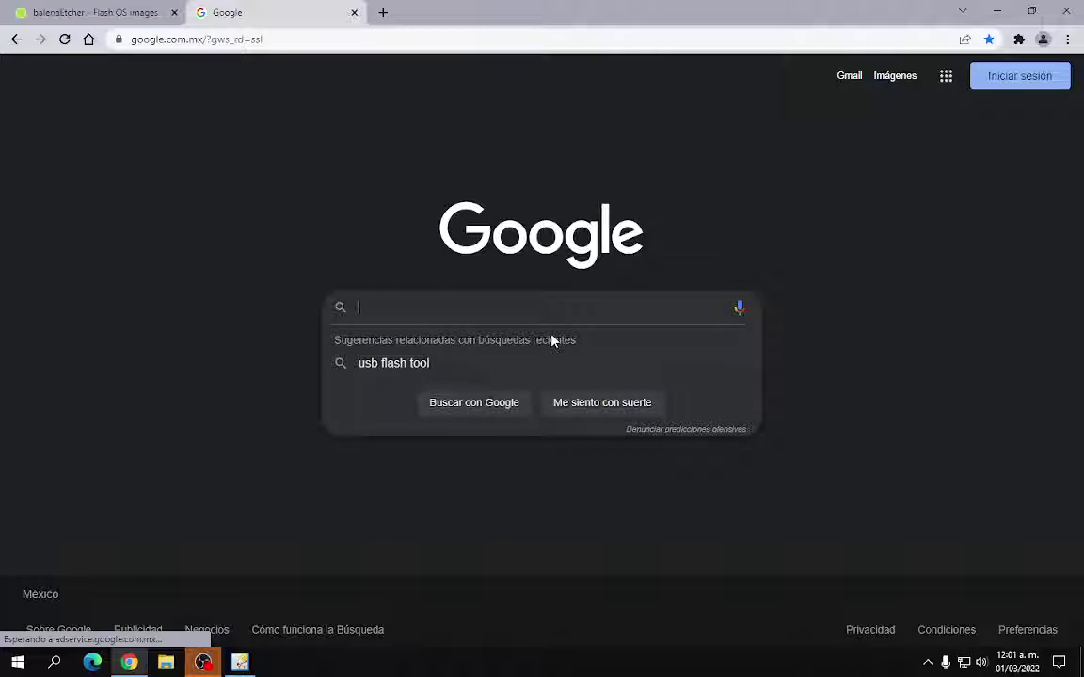
type("green ")
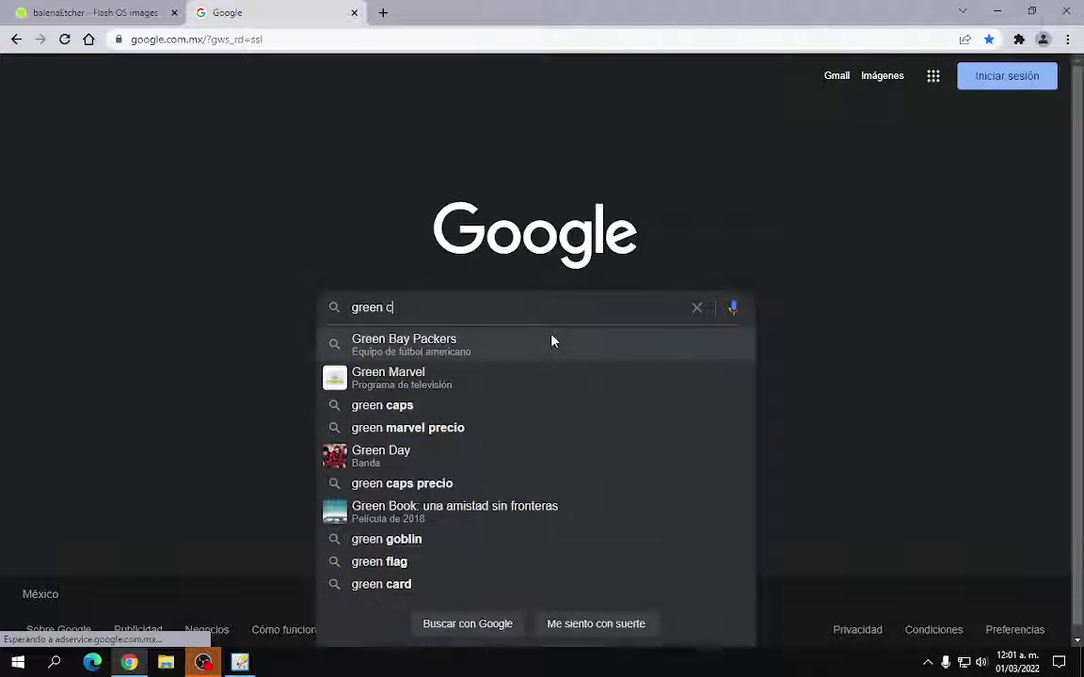
type("chemistry")
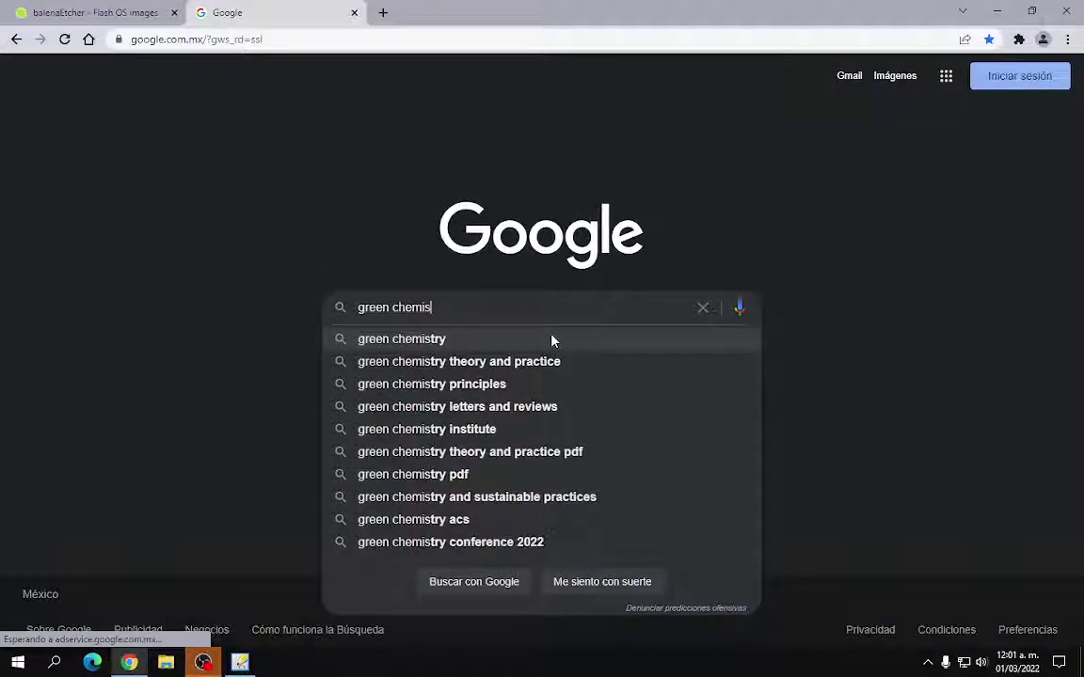
key("Return")
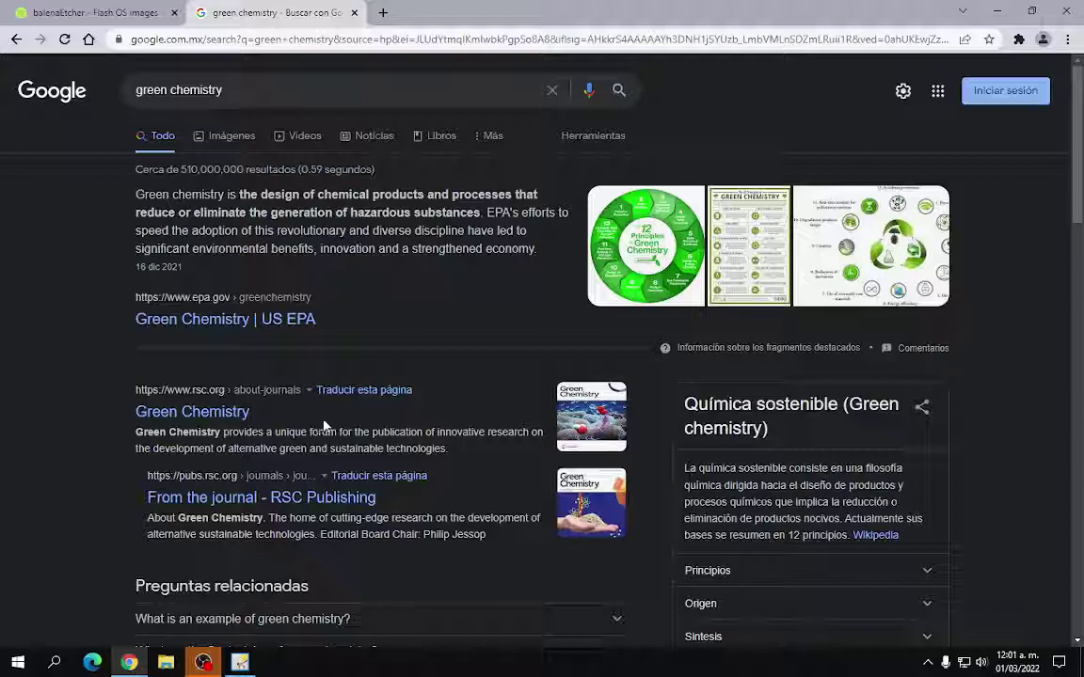
left_click(216, 416)
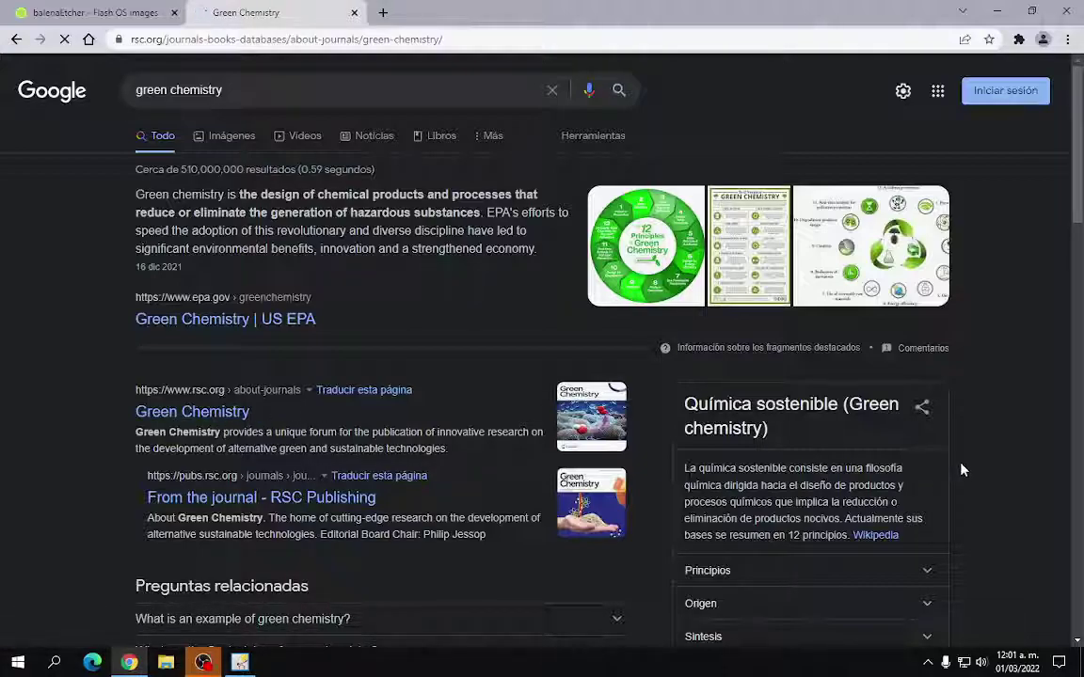
Examine the journal page's banner, key metrics and Scope section
scroll(498, 349, "down", 3)
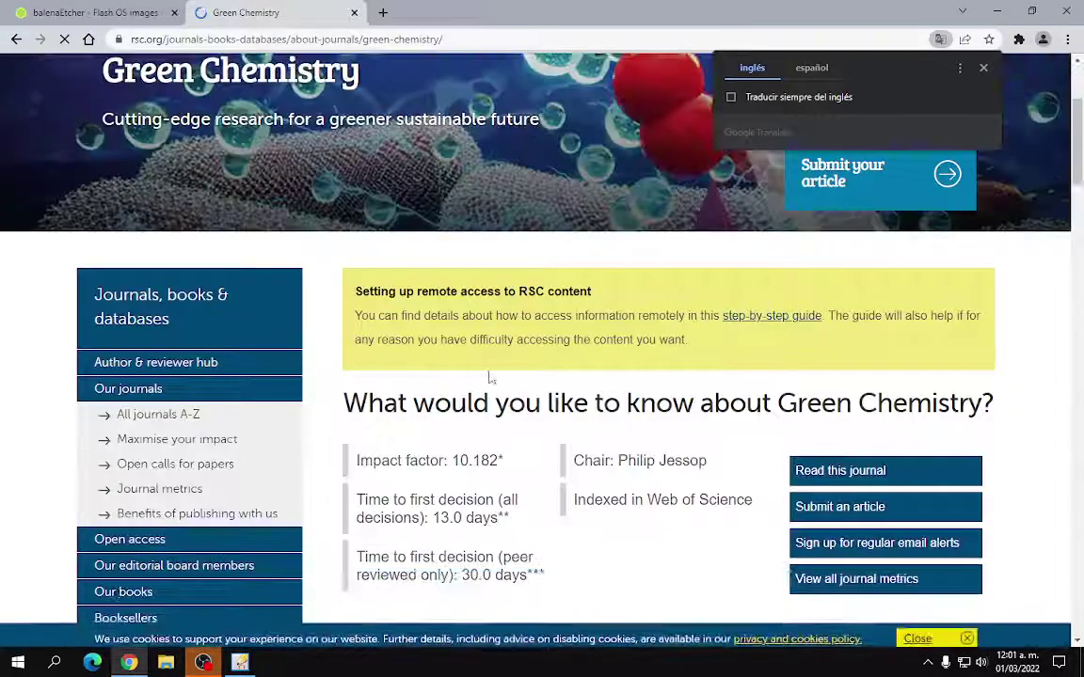
scroll(493, 377, "down", 5)
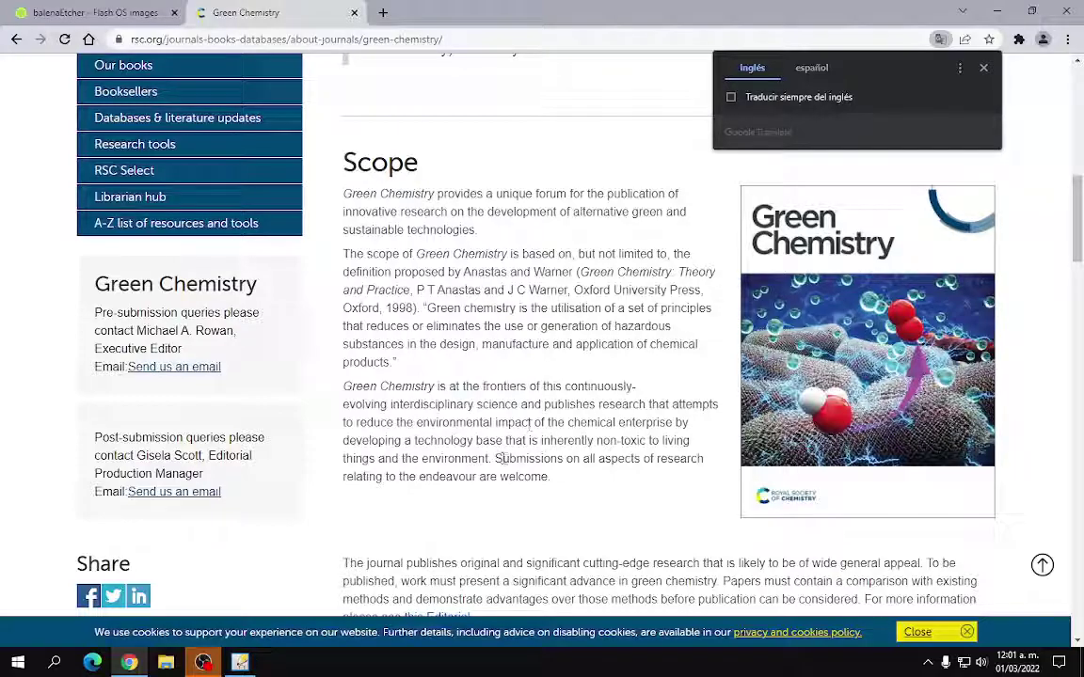
scroll(532, 423, "up", 1)
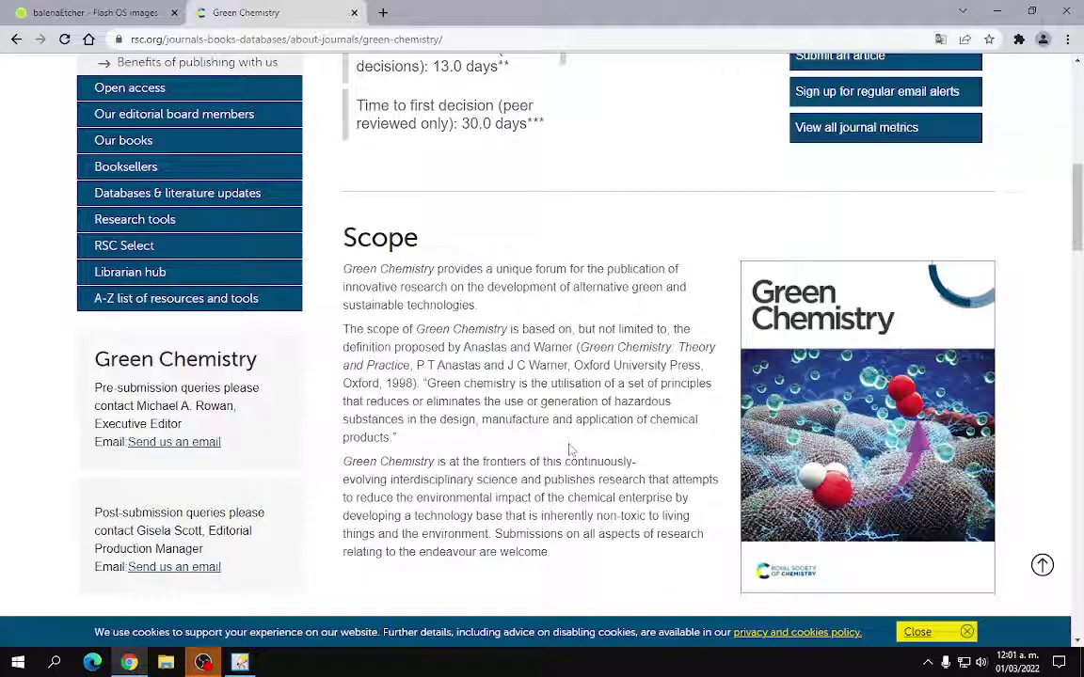
scroll(579, 457, "up", 6)
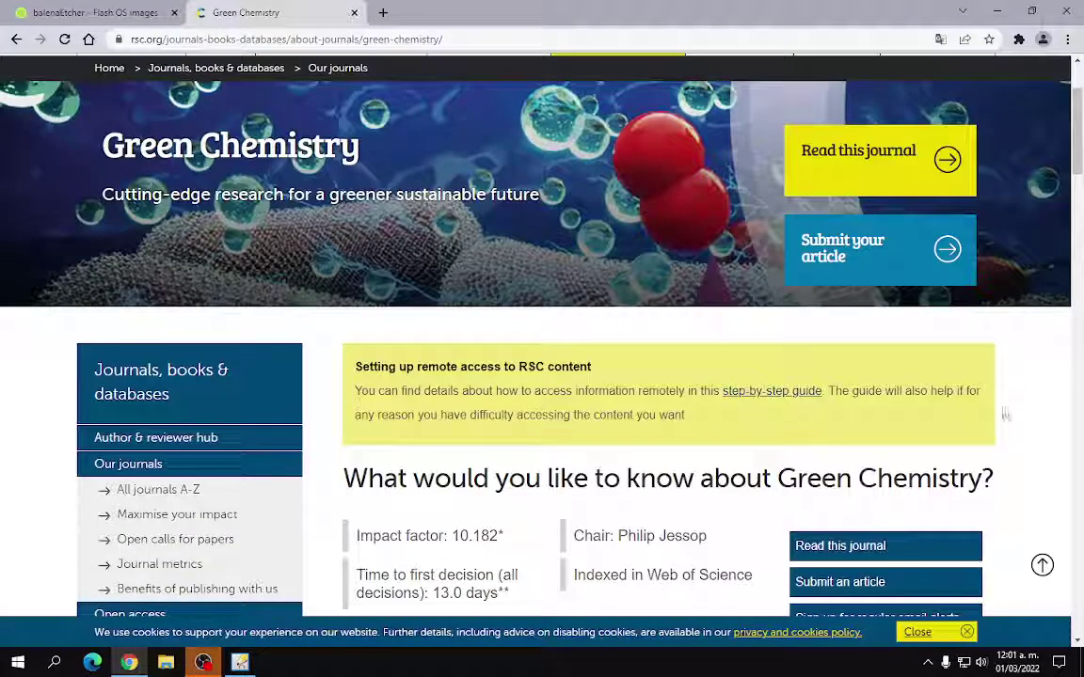
scroll(1005, 414, "down", 4)
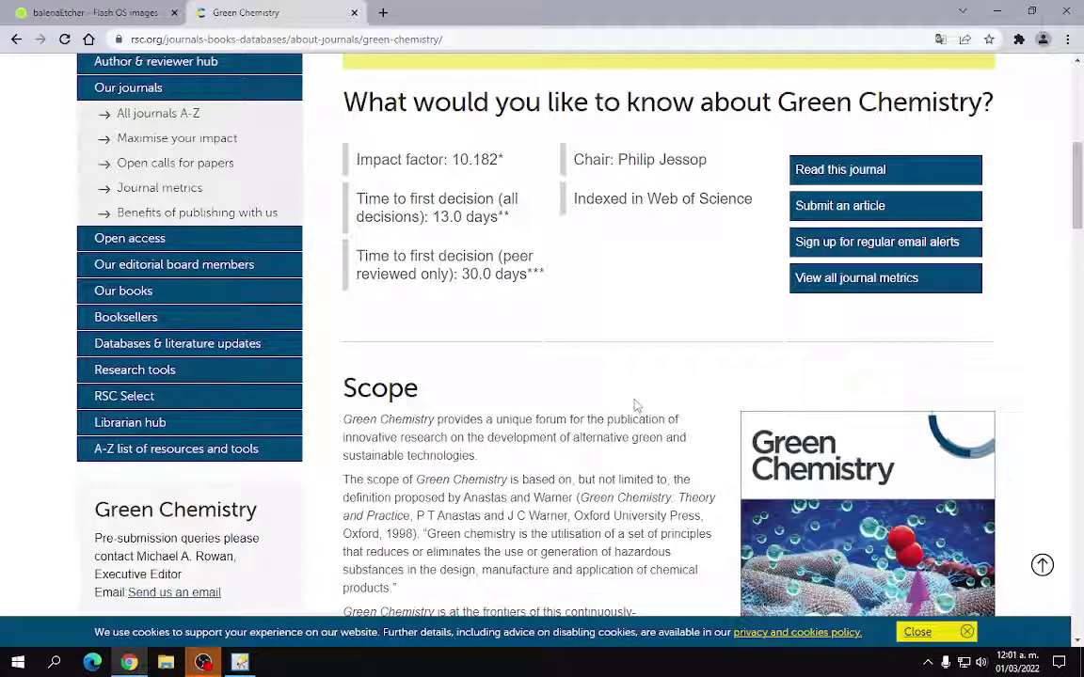
scroll(532, 428, "up", 1)
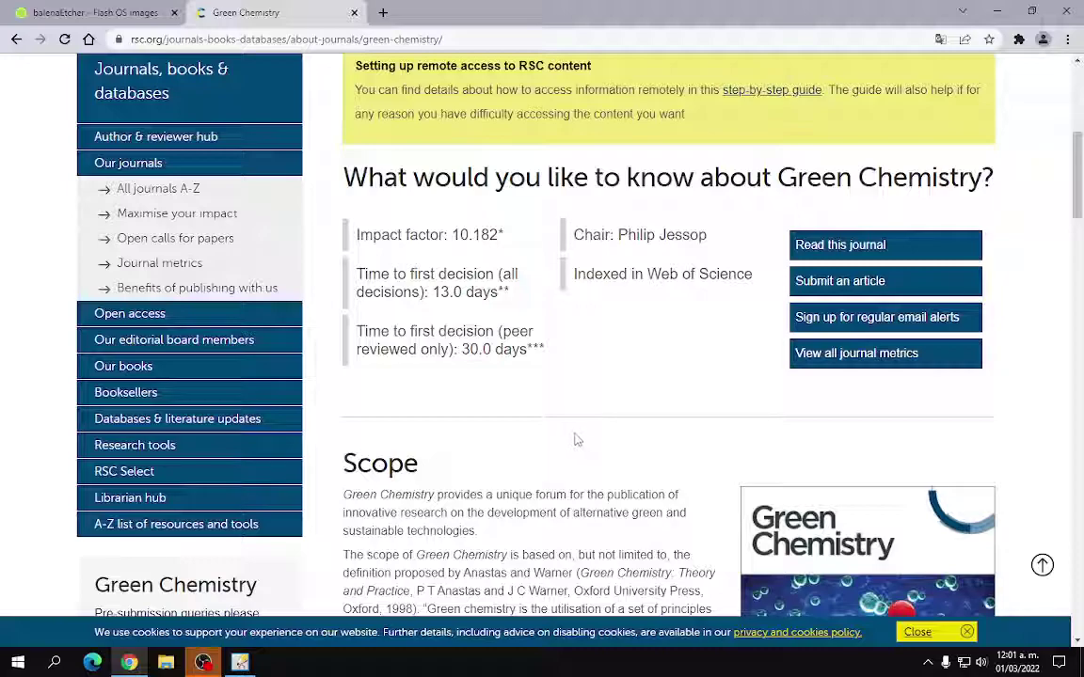
scroll(573, 439, "up", 4)
scroll(592, 443, "up", 1)
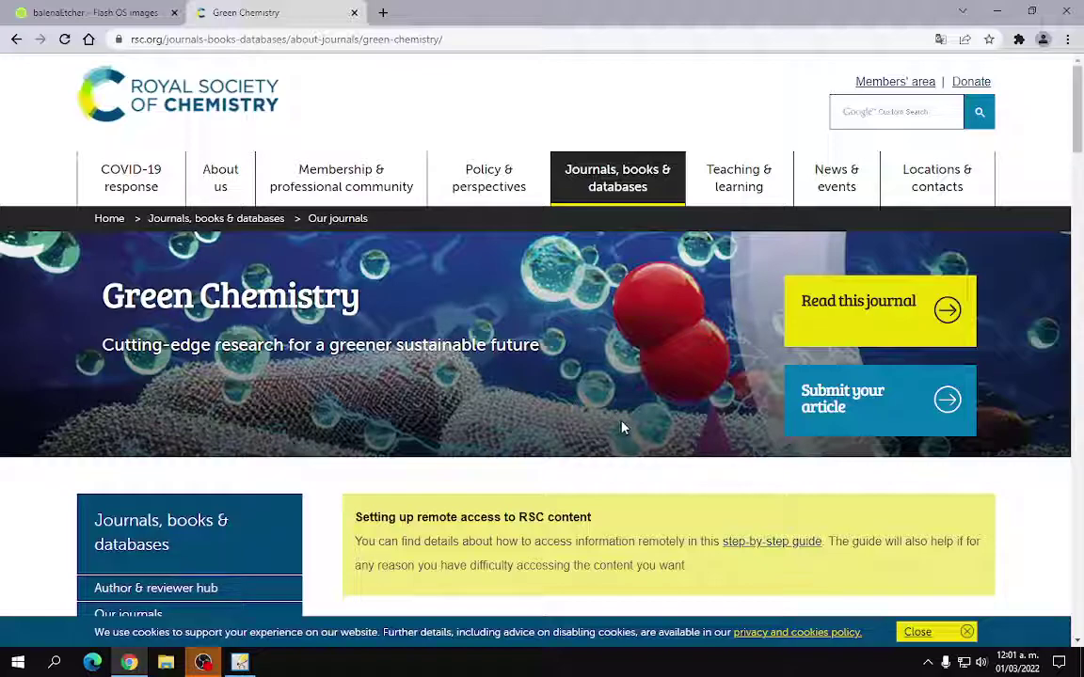
Highlight the journal's title and tagline, read through the scope and coverage topics, and highlight "sustainability" in the Impact entry
left_click_drag(523, 336, 80, 301)
left_click(580, 367)
scroll(573, 400, "down", 3)
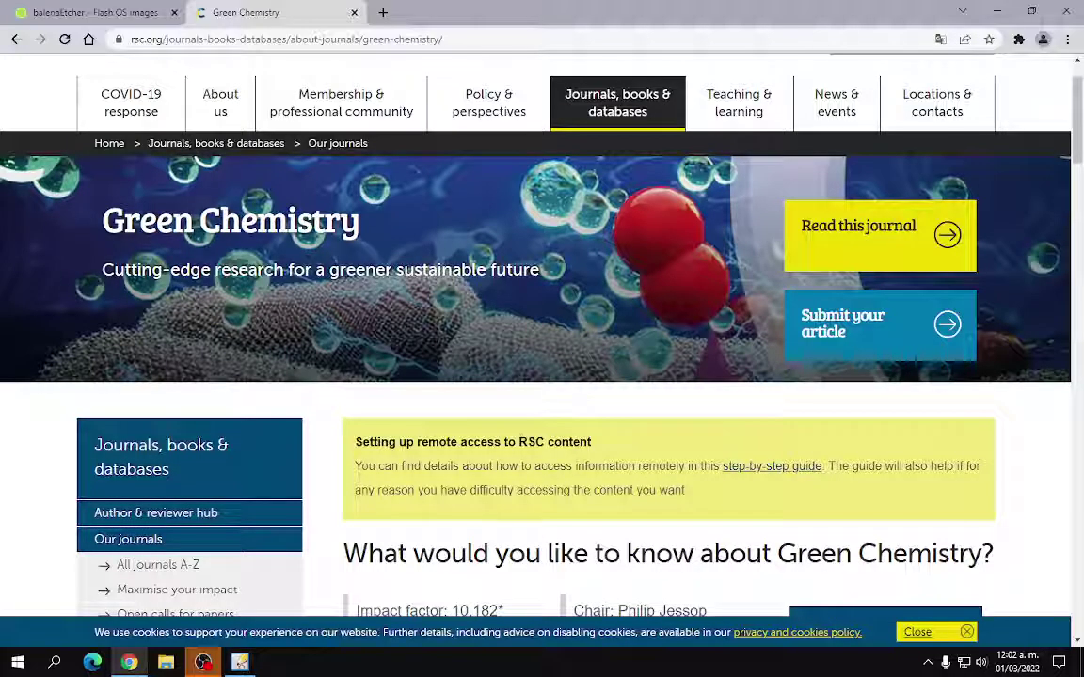
scroll(535, 394, "down", 2)
scroll(537, 385, "down", 6)
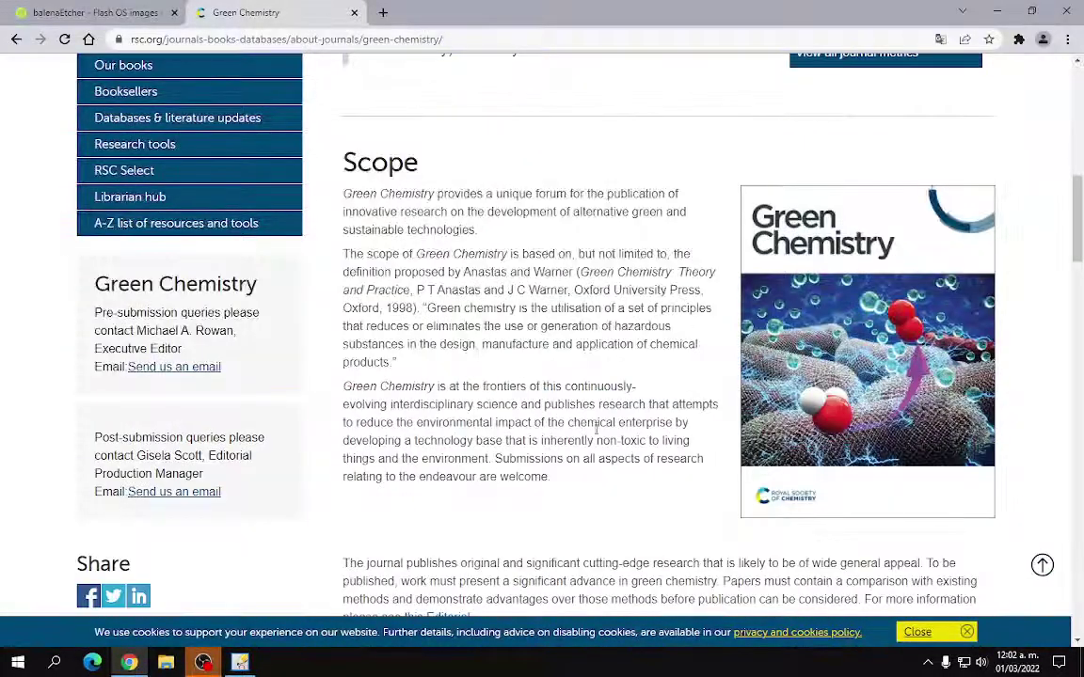
scroll(607, 564, "down", 2)
scroll(611, 419, "up", 1)
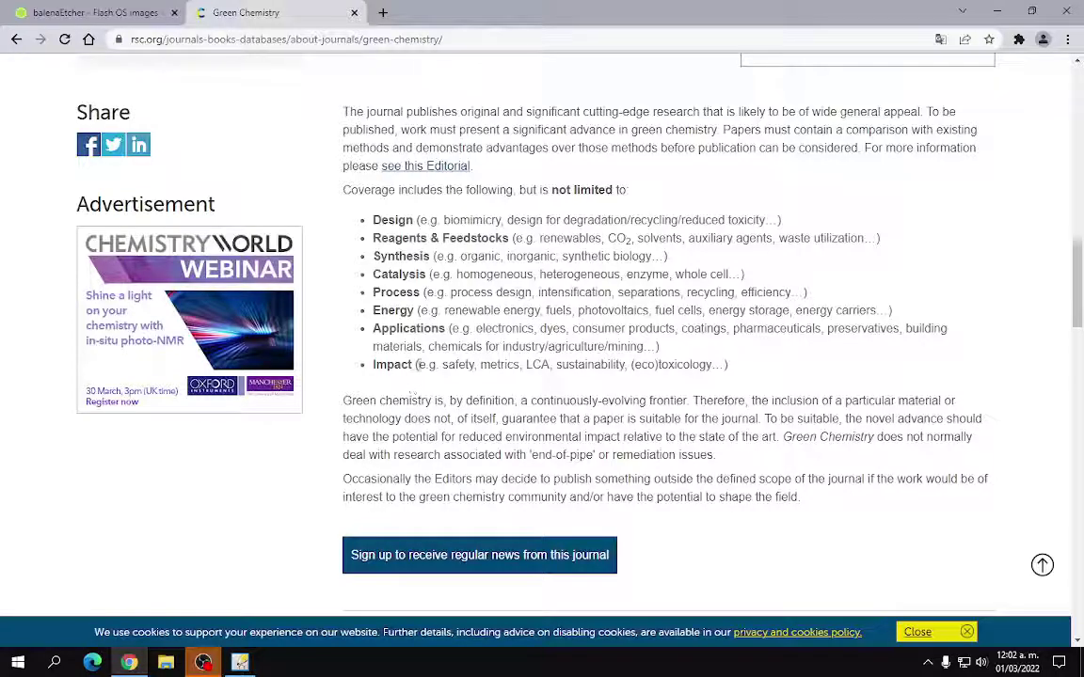
scroll(399, 310, "down", 1)
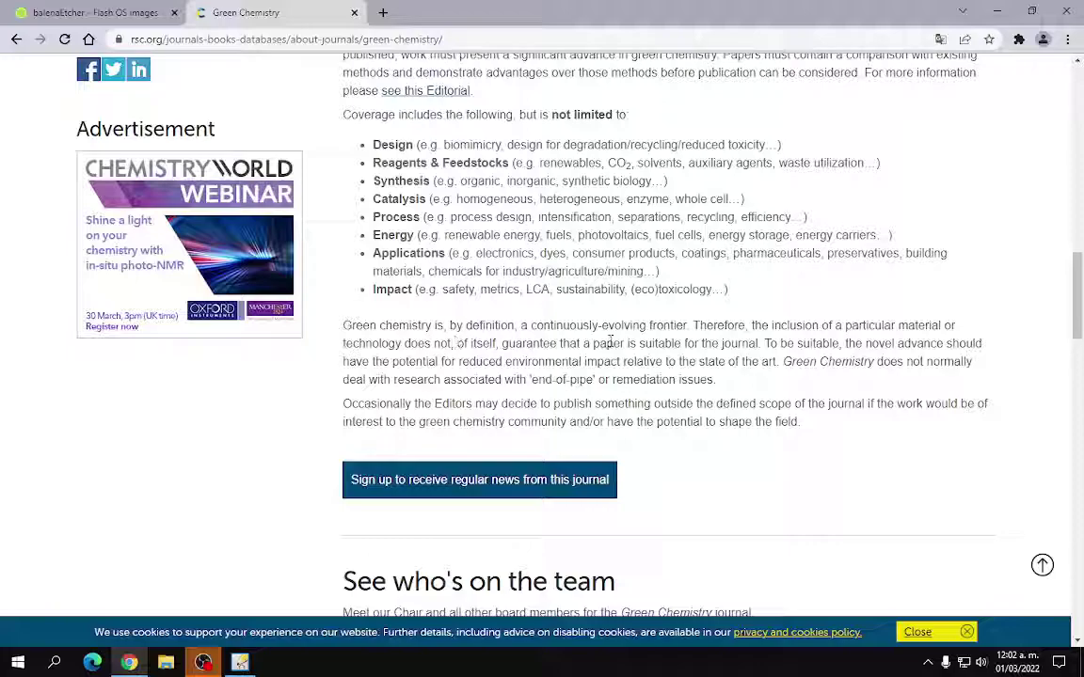
double_click(565, 289)
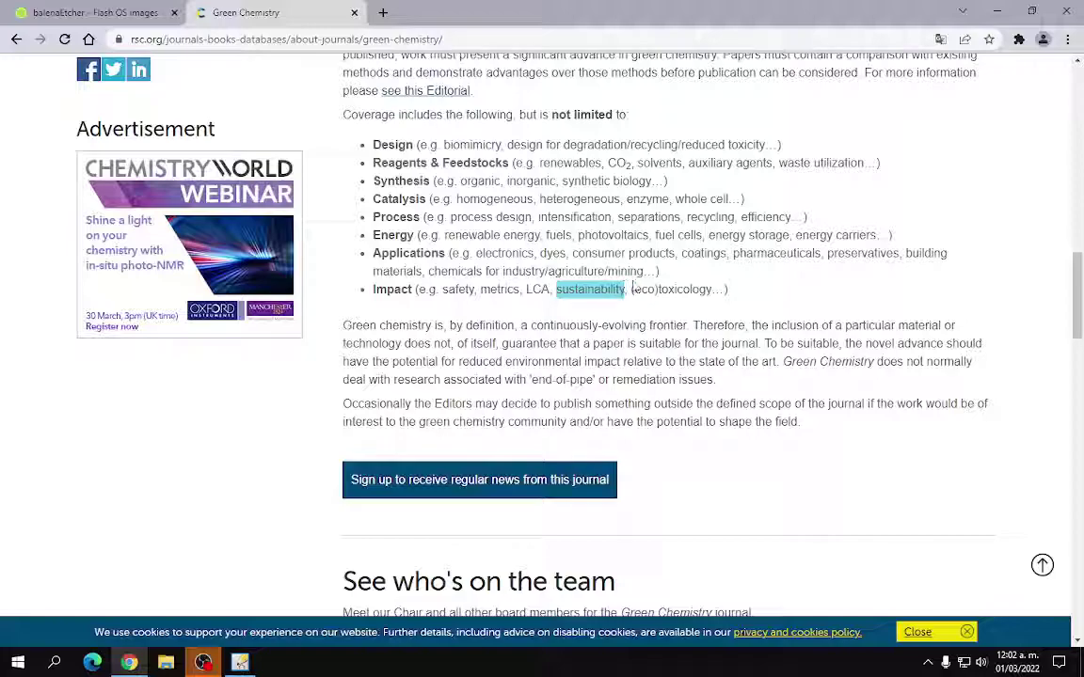
left_click(776, 449)
Look over the journal's editorial team section, return to the page's beginning and minimize the browser
scroll(828, 442, "down", 5)
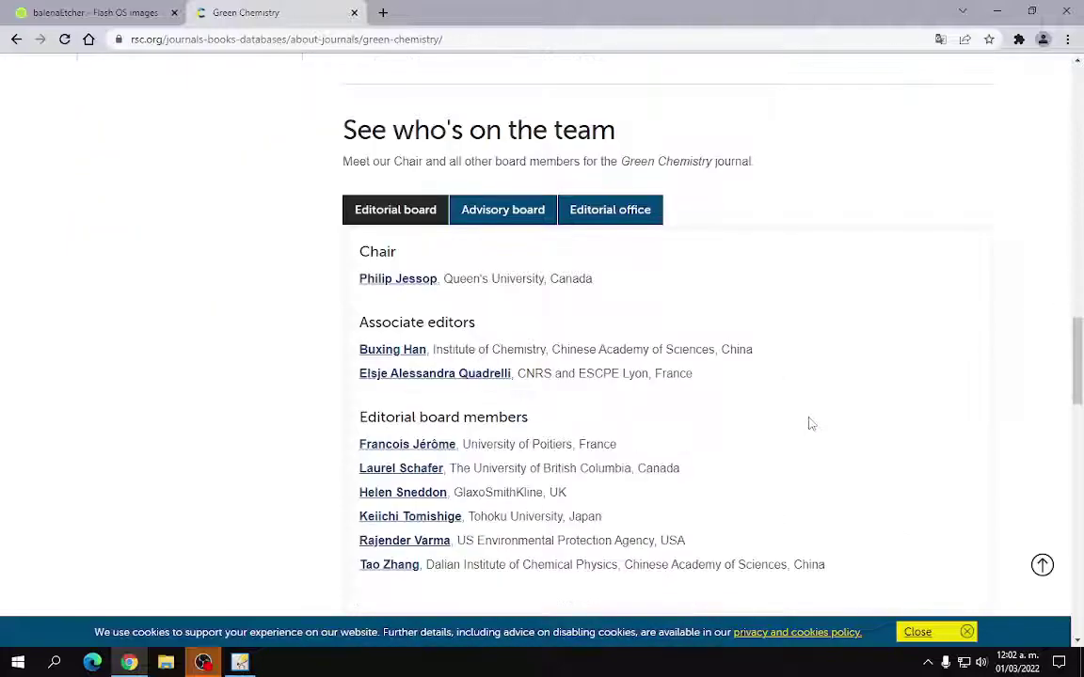
scroll(807, 424, "down", 4)
scroll(802, 428, "up", 9)
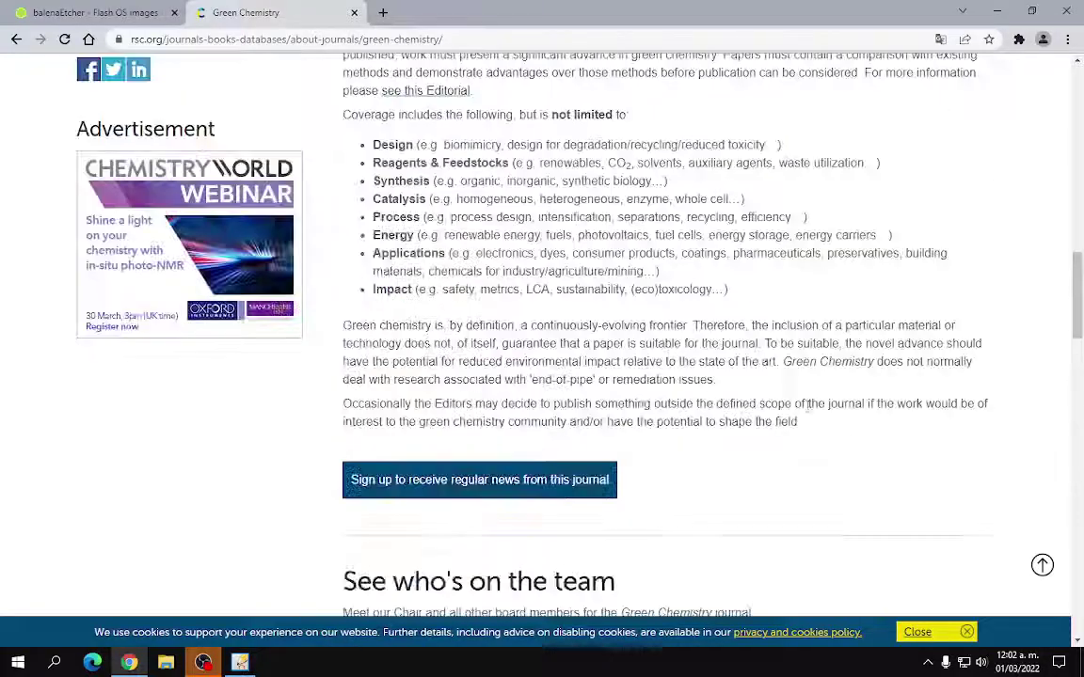
scroll(807, 404, "up", 15)
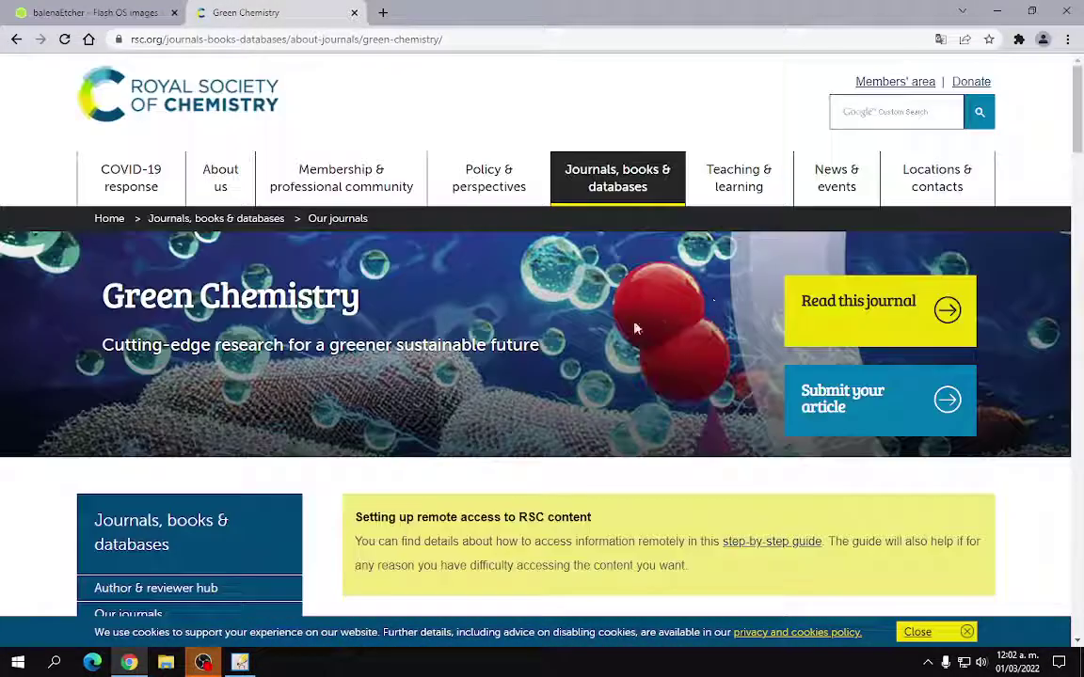
left_click(996, 11)
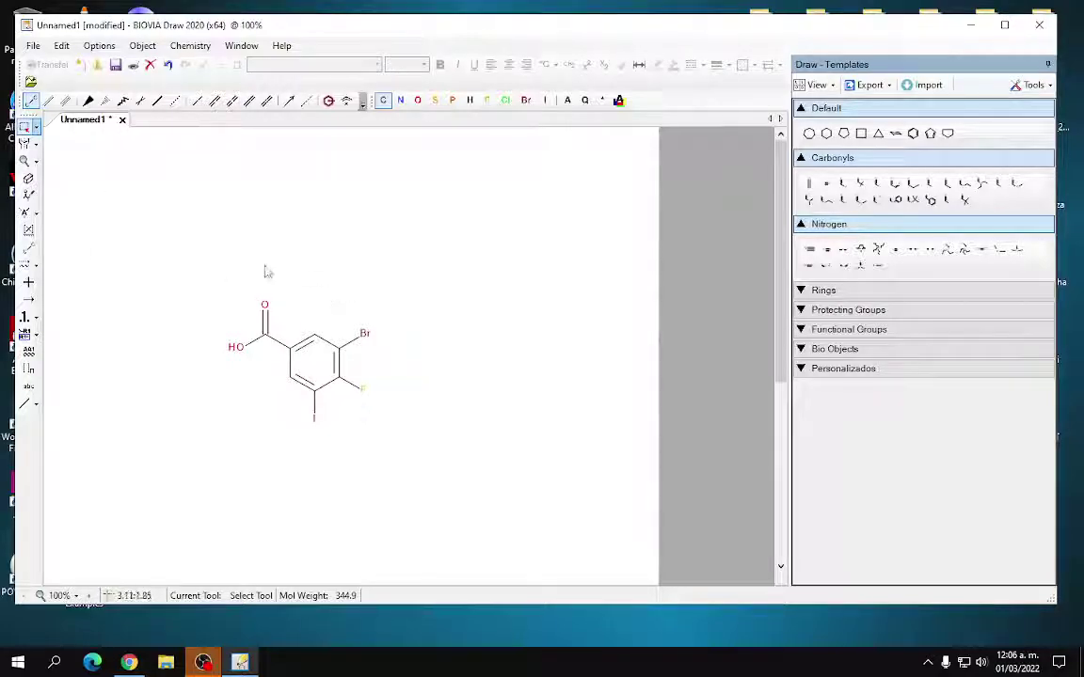
Close the Unnamed1 drawing without saving it and exit BIOVIA Draw
left_click(121, 120)
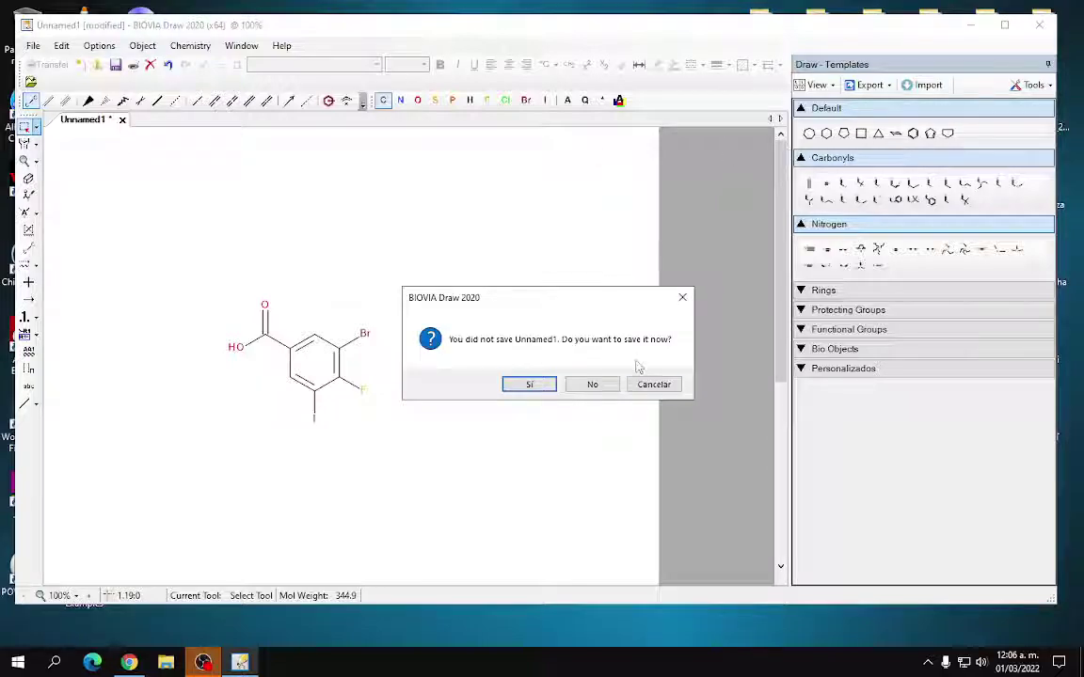
left_click(592, 384)
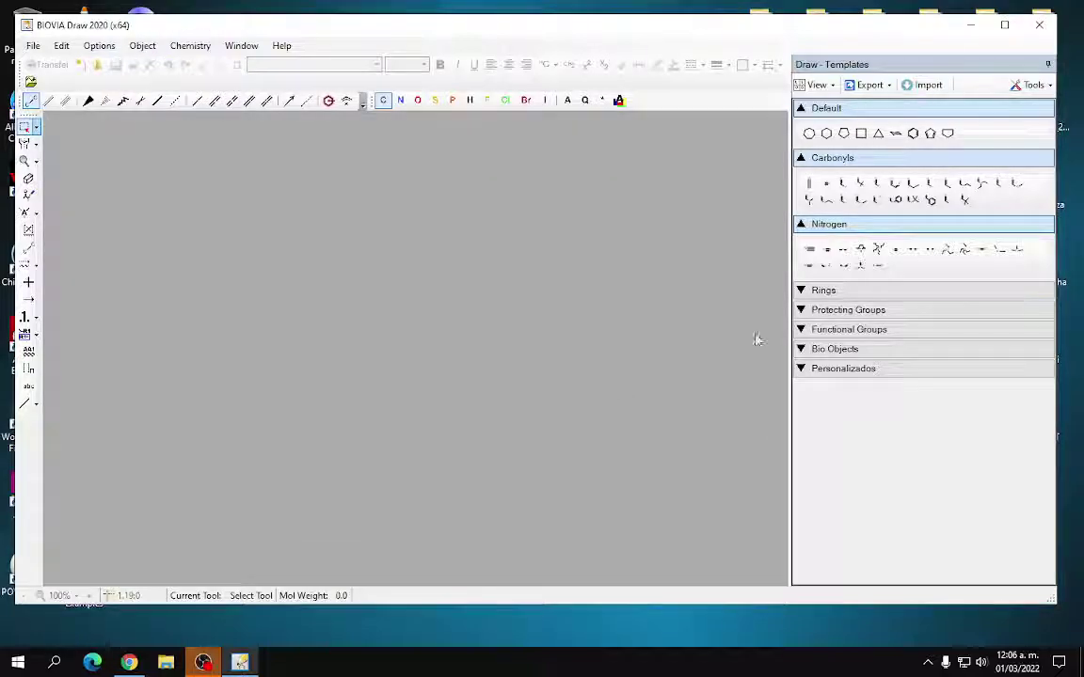
left_click(1035, 28)
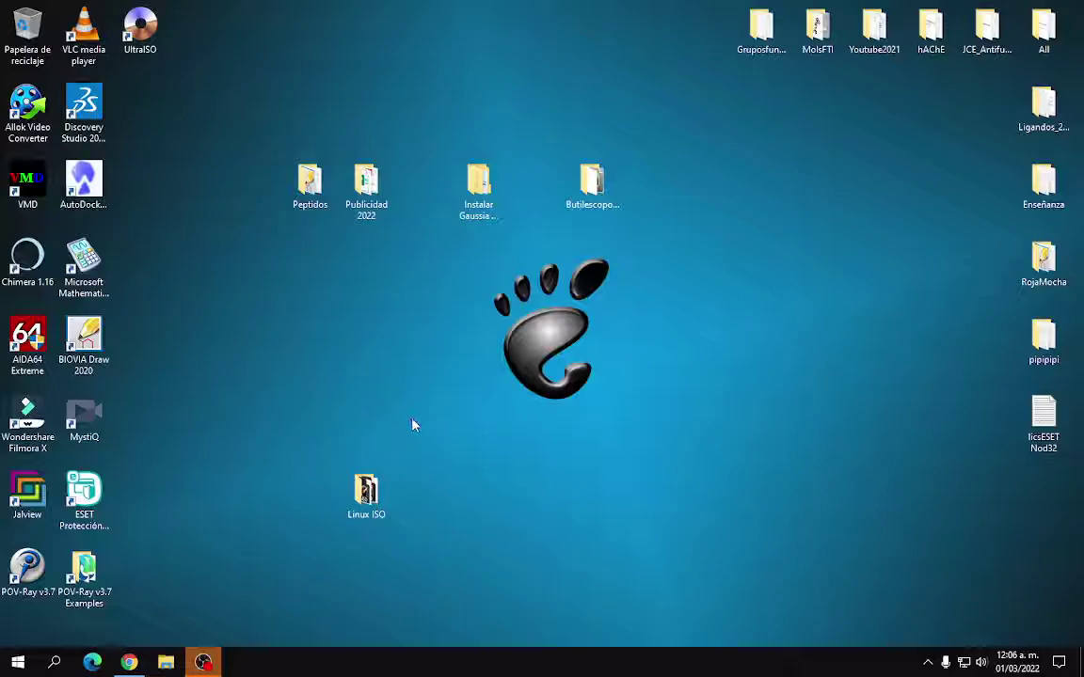
left_click_drag(439, 232, 678, 439)
left_click_drag(455, 239, 665, 449)
left_click_drag(439, 236, 668, 449)
Switch to Chrome and bookmark the journal page as "Green Chemistry" in the Barra de marcadores folder
left_click(129, 663)
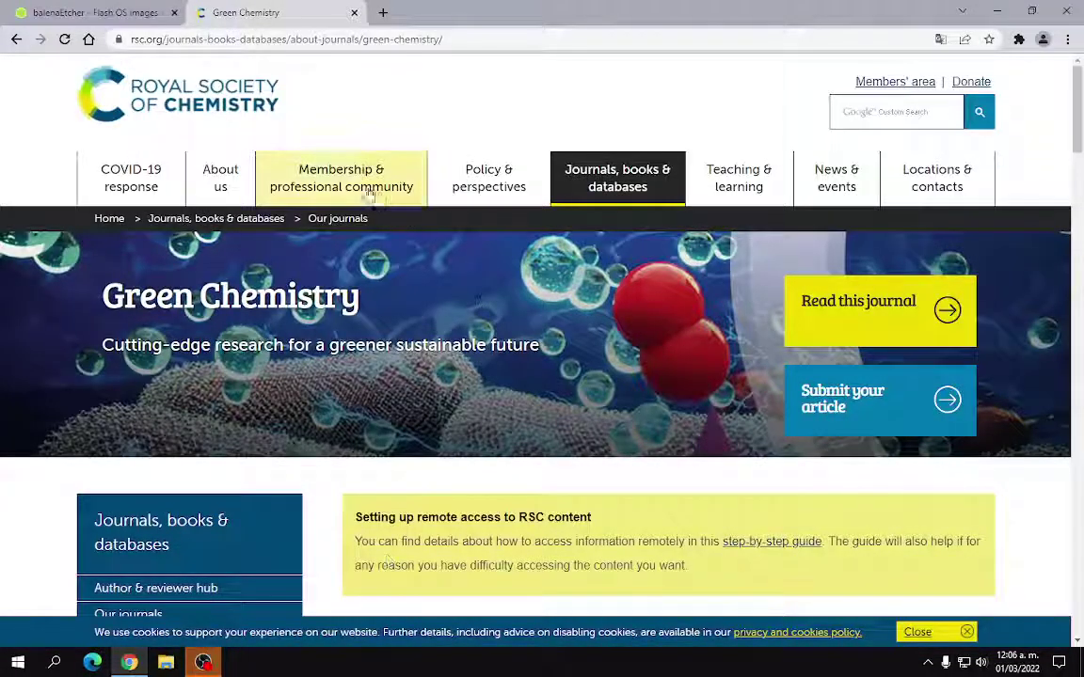
left_click(988, 38)
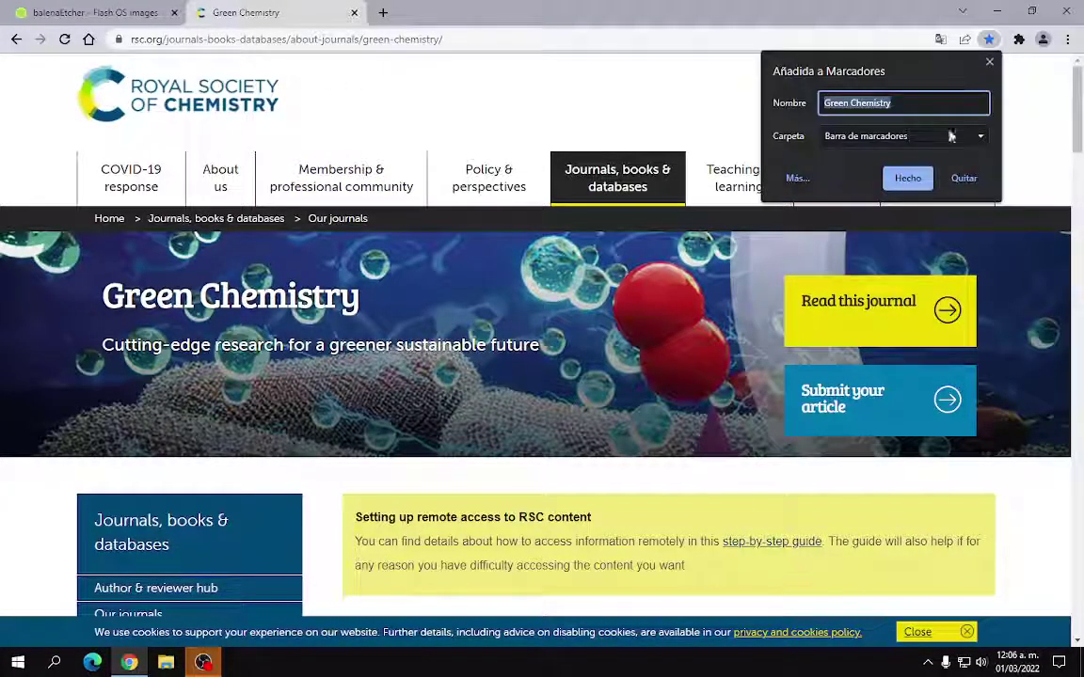
left_click(907, 178)
Close the Green Chemistry page, return the remaining balenaEtcher tab to the Google home page and minimize the browser
left_click(352, 14)
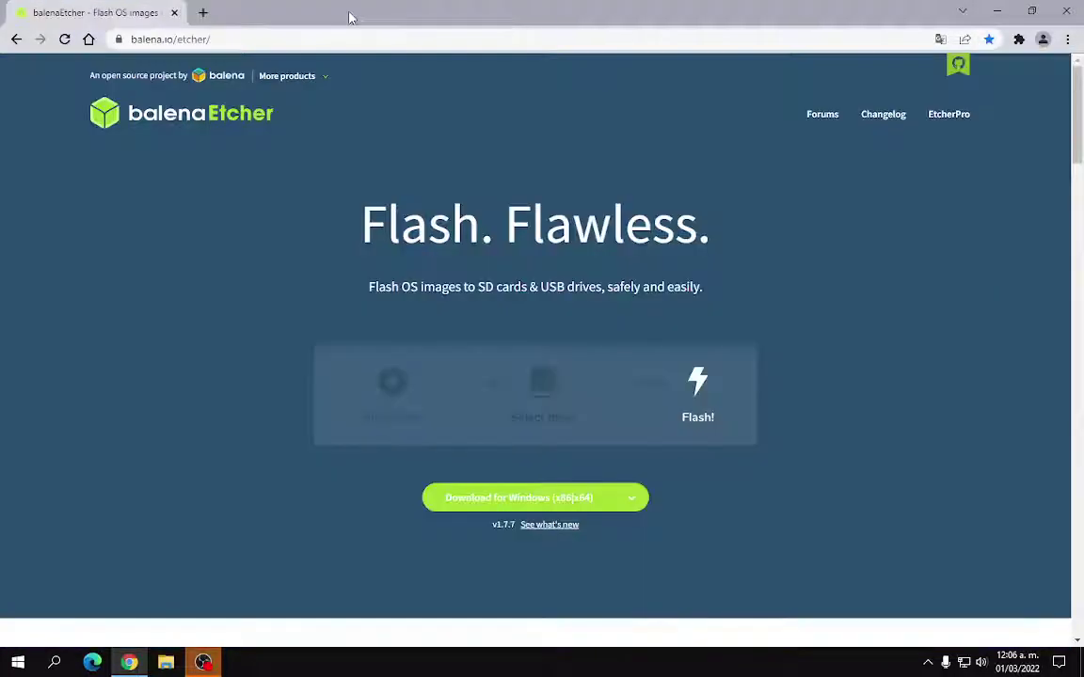
left_click(87, 39)
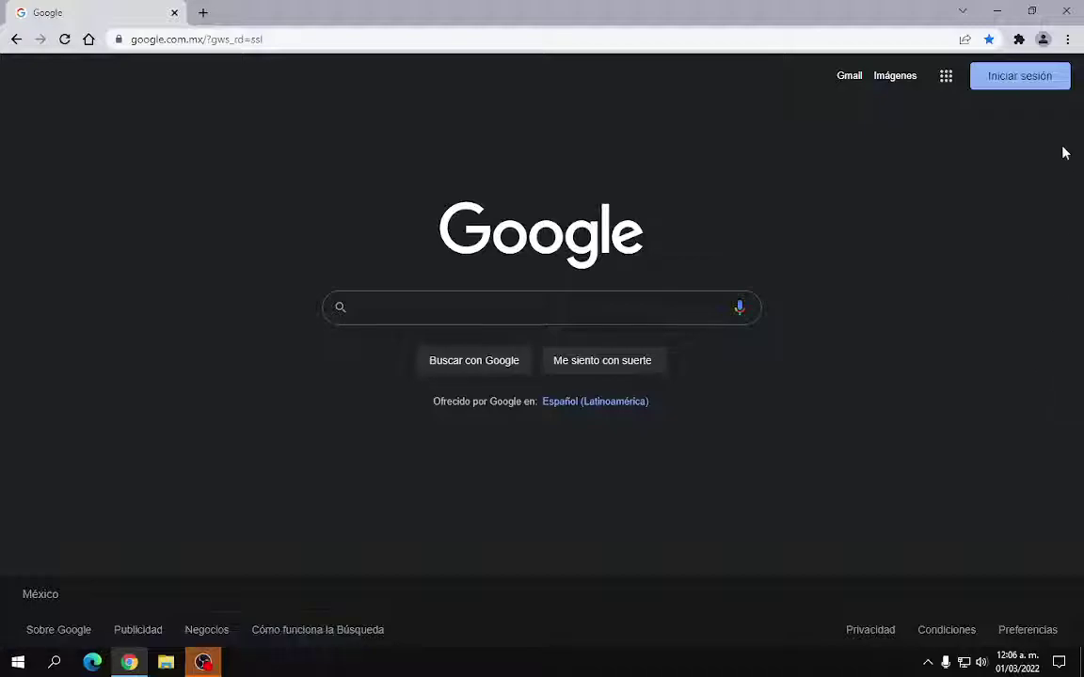
left_click(997, 11)
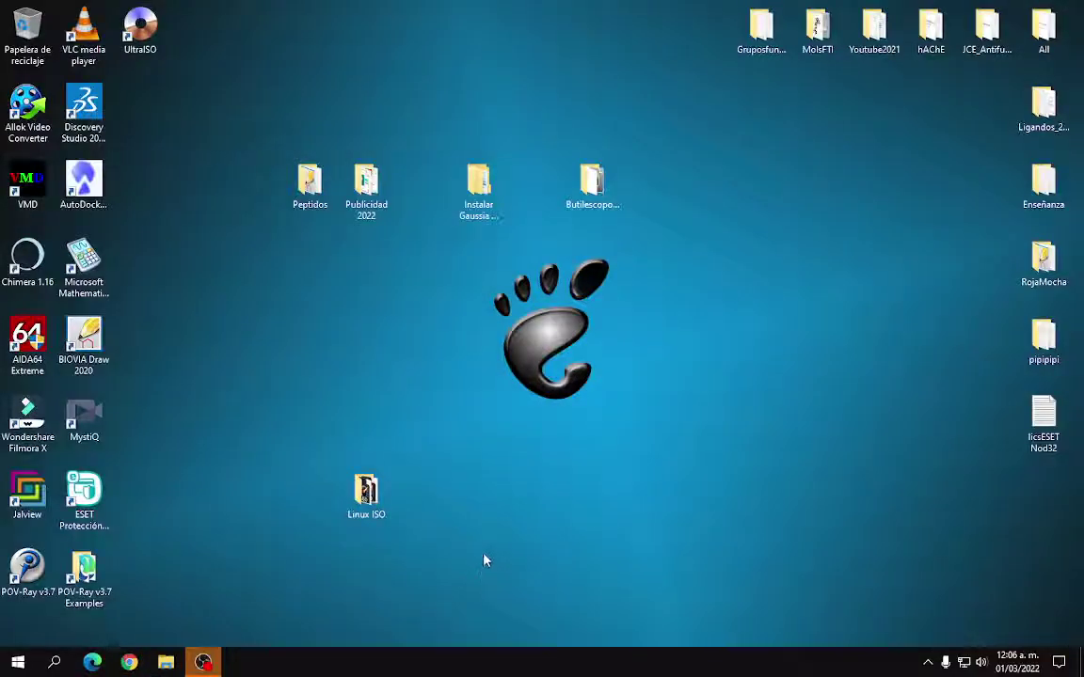
left_click_drag(117, 73, 1025, 588)
left_click(454, 386)
left_click(166, 663)
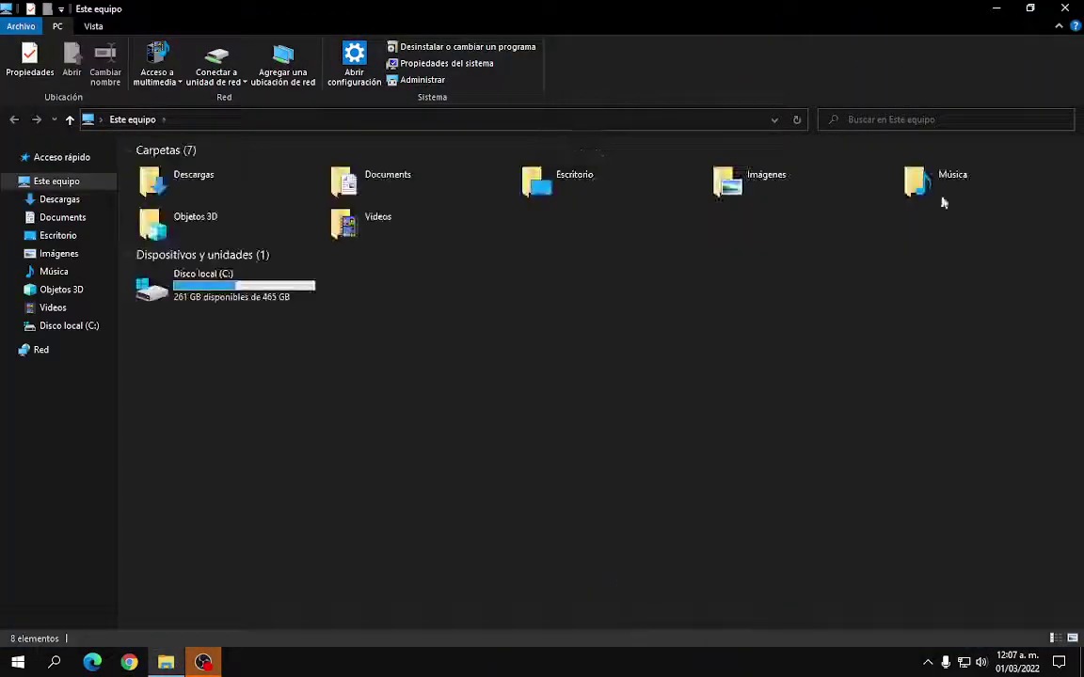
left_click(997, 8)
left_click_drag(116, 67, 976, 583)
left_click(610, 428)
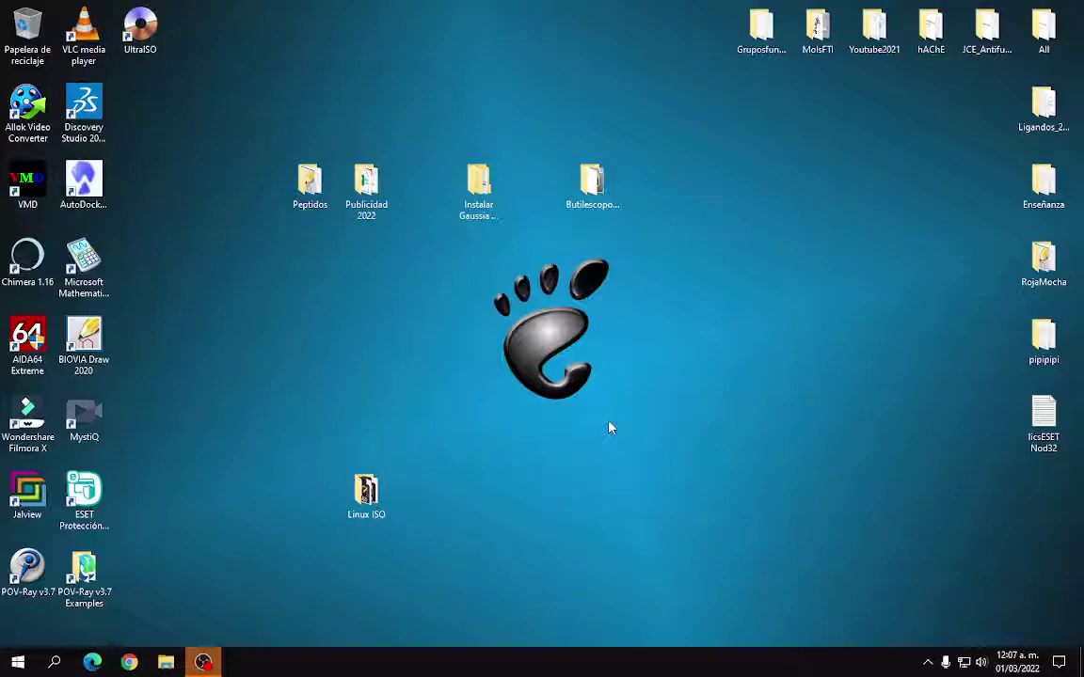
left_click_drag(460, 231, 651, 445)
left_click_drag(697, 496, 704, 487)
left_click_drag(121, 62, 1073, 574)
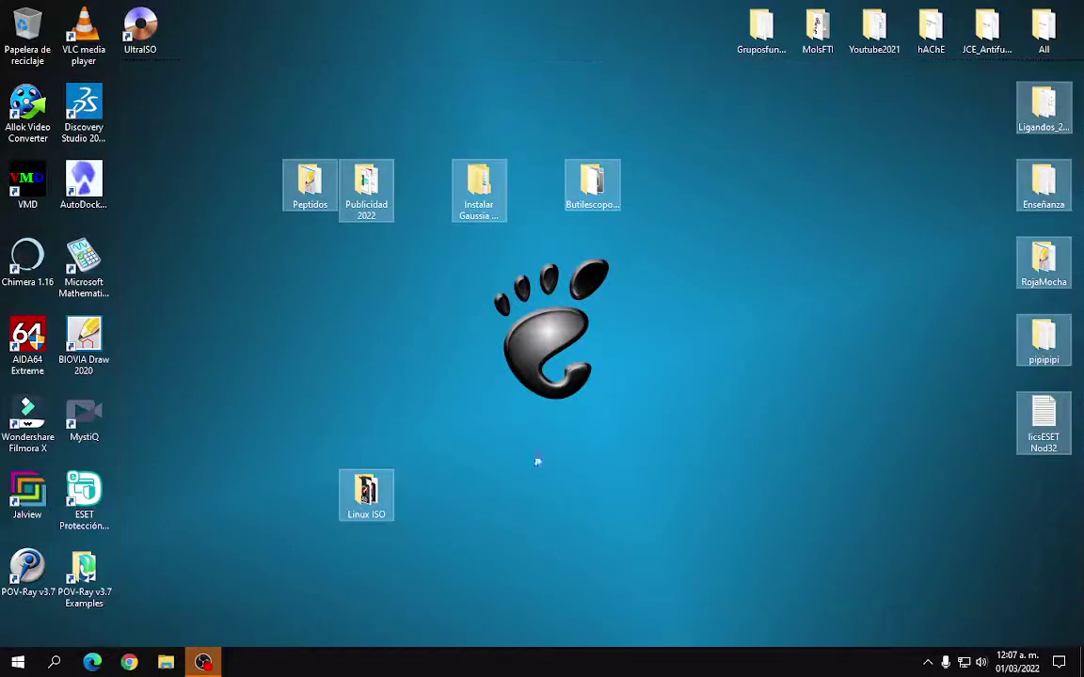
left_click(491, 424)
left_click_drag(678, 456, 648, 432)
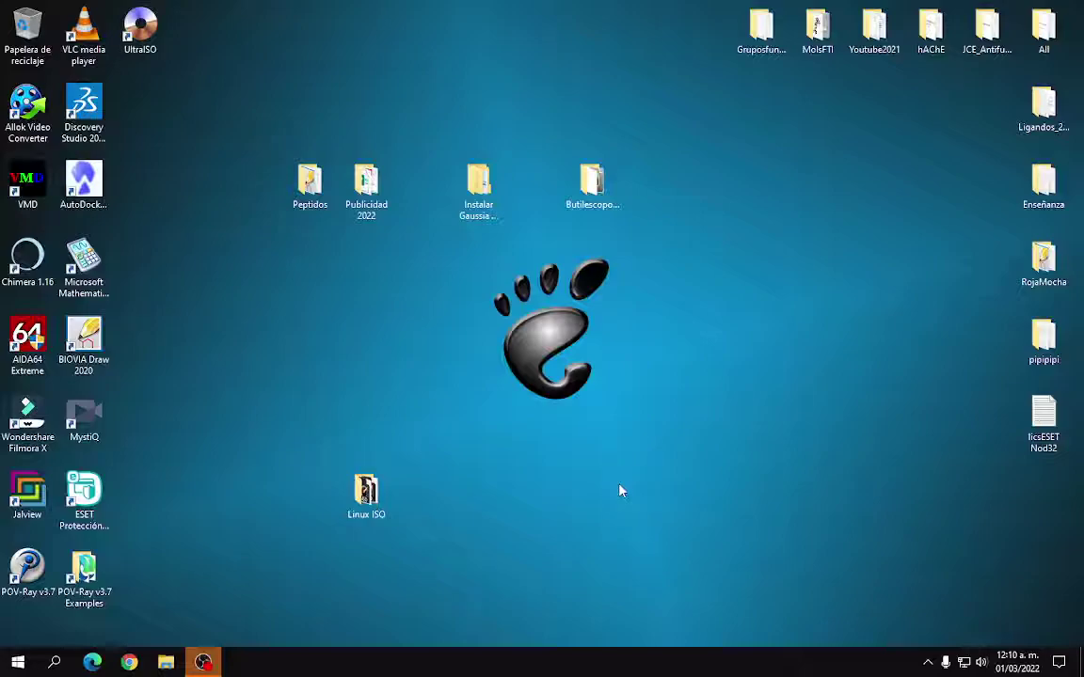
key("b")
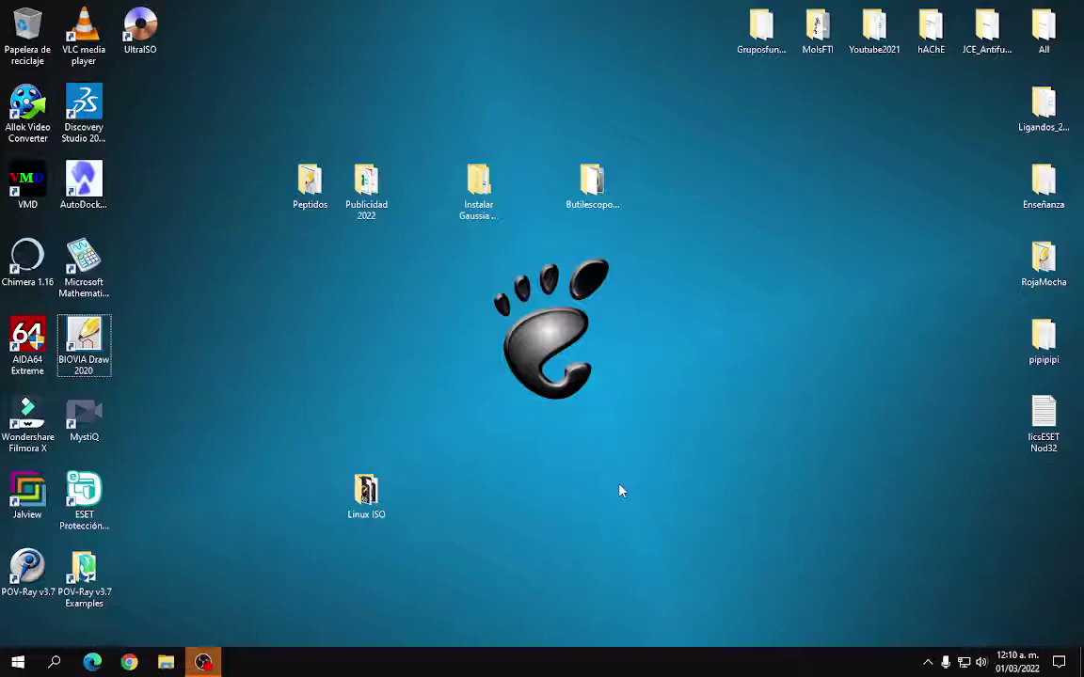